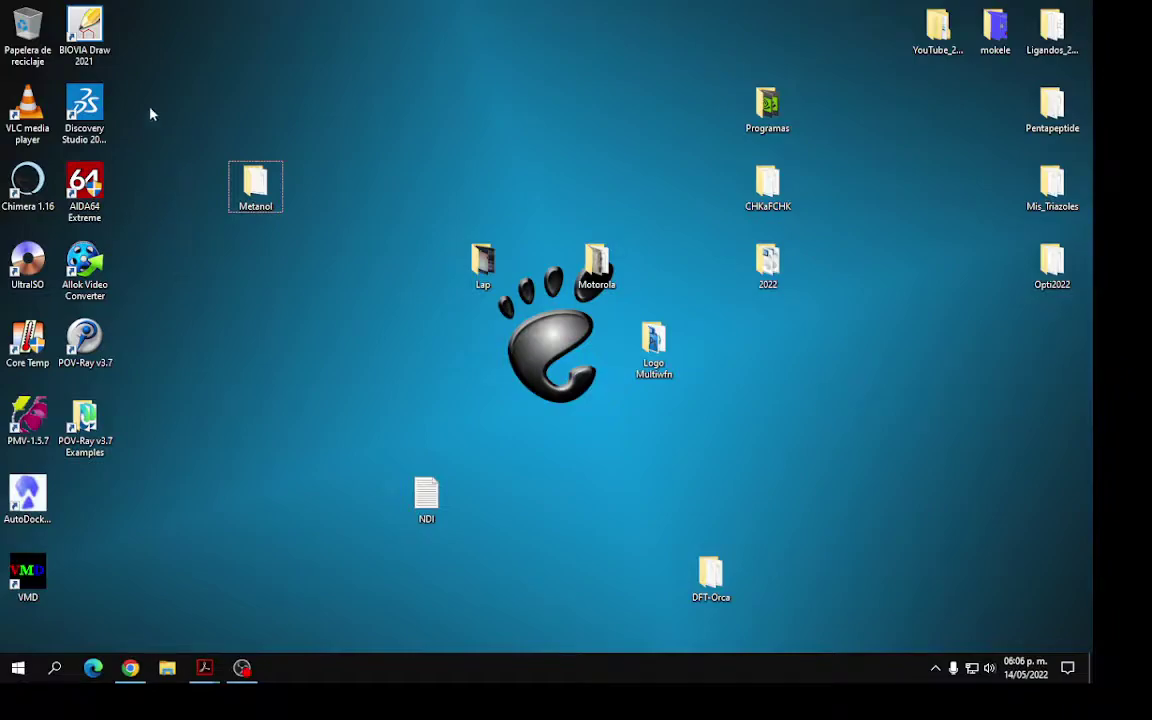
pyautogui.moveTo(118, 5); pyautogui.dragTo(902, 622)
pyautogui.click(1094, 667)
pyautogui.moveTo(115, 3); pyautogui.dragTo(1088, 650)
pyautogui.click(742, 464)
# Switch to Chrome, search Google for "basisset" in a new tab and open the Basis Set Exchange site
pyautogui.click(130, 667)
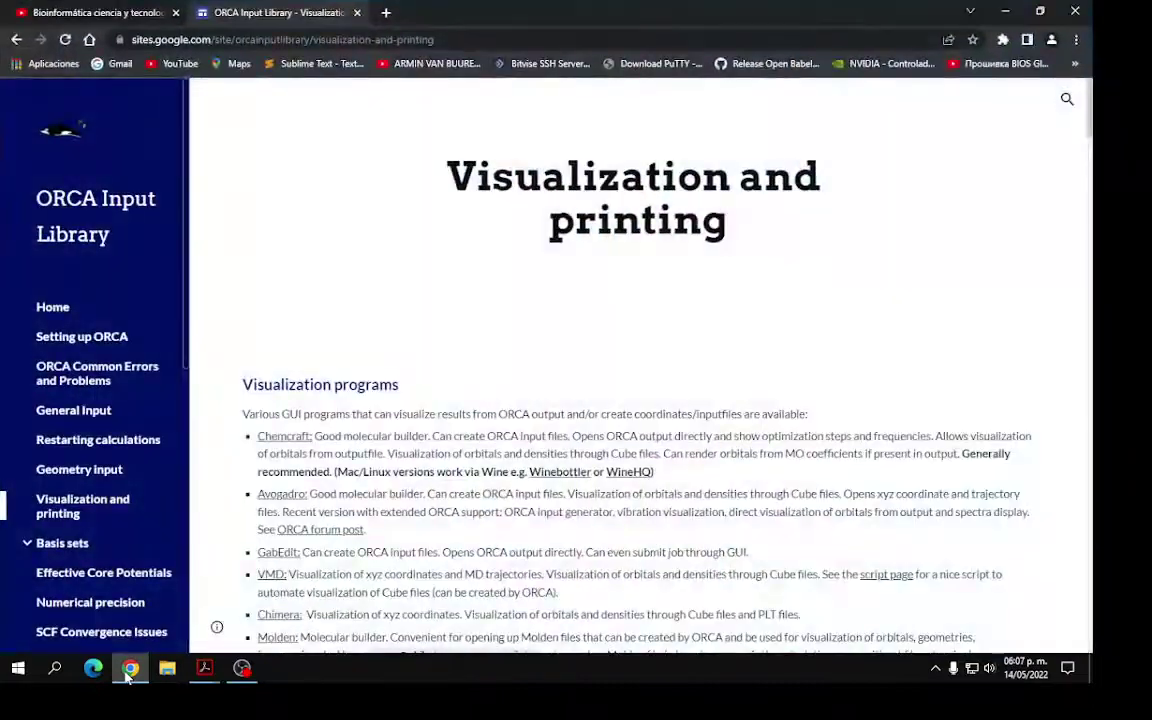
pyautogui.click(386, 12)
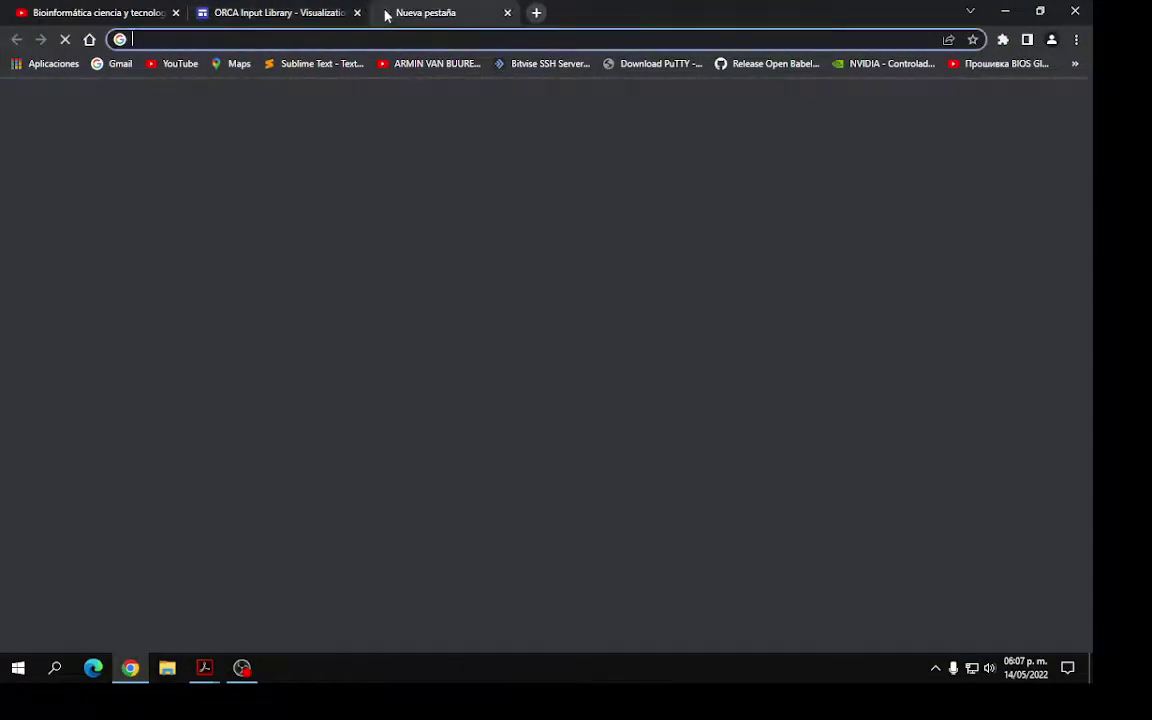
pyautogui.click(432, 318)
pyautogui.write('b')
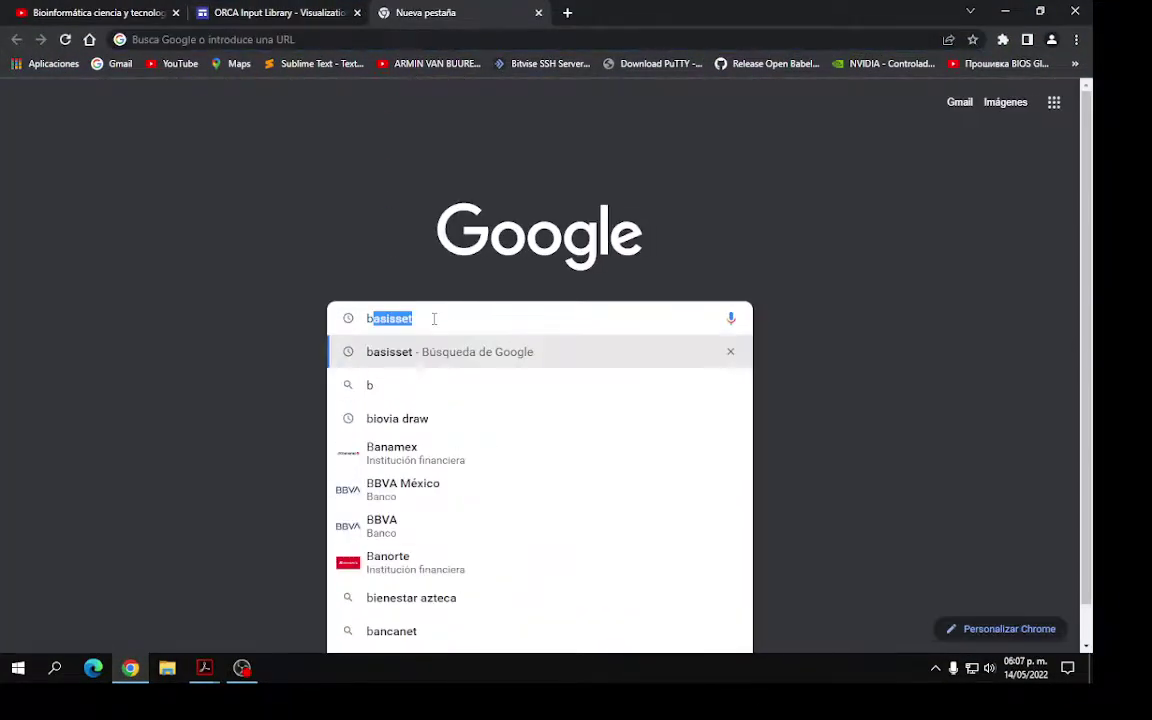
pyautogui.write('asisset')
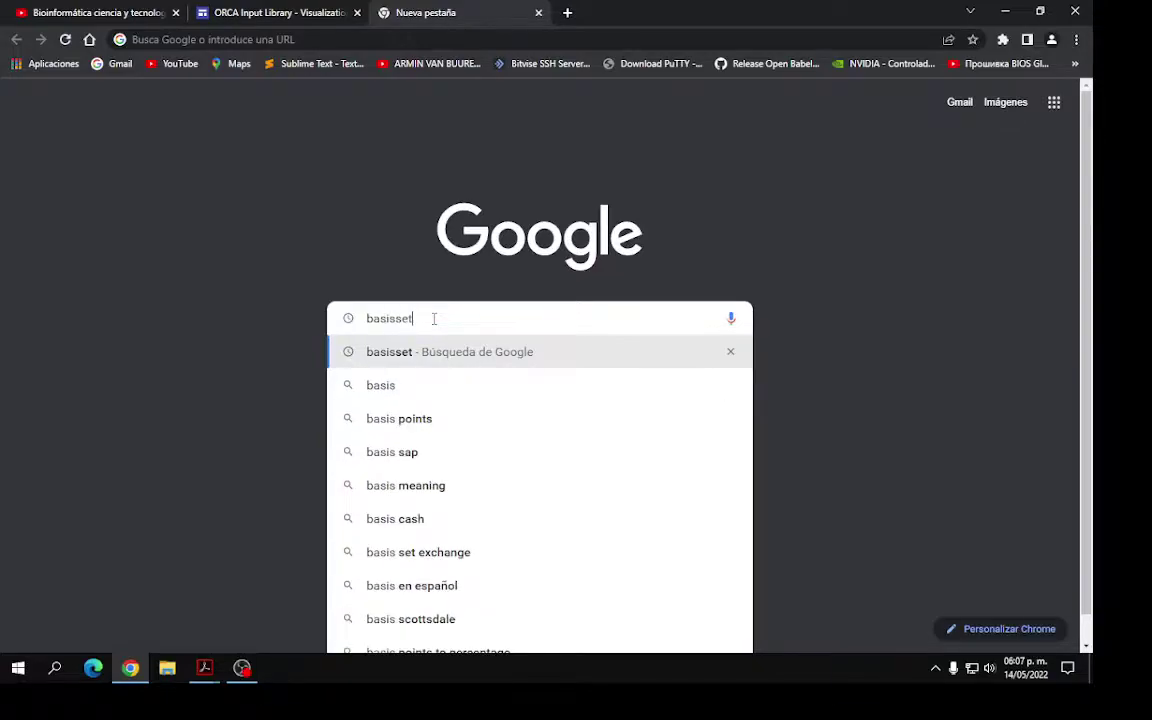
pyautogui.press('Return')
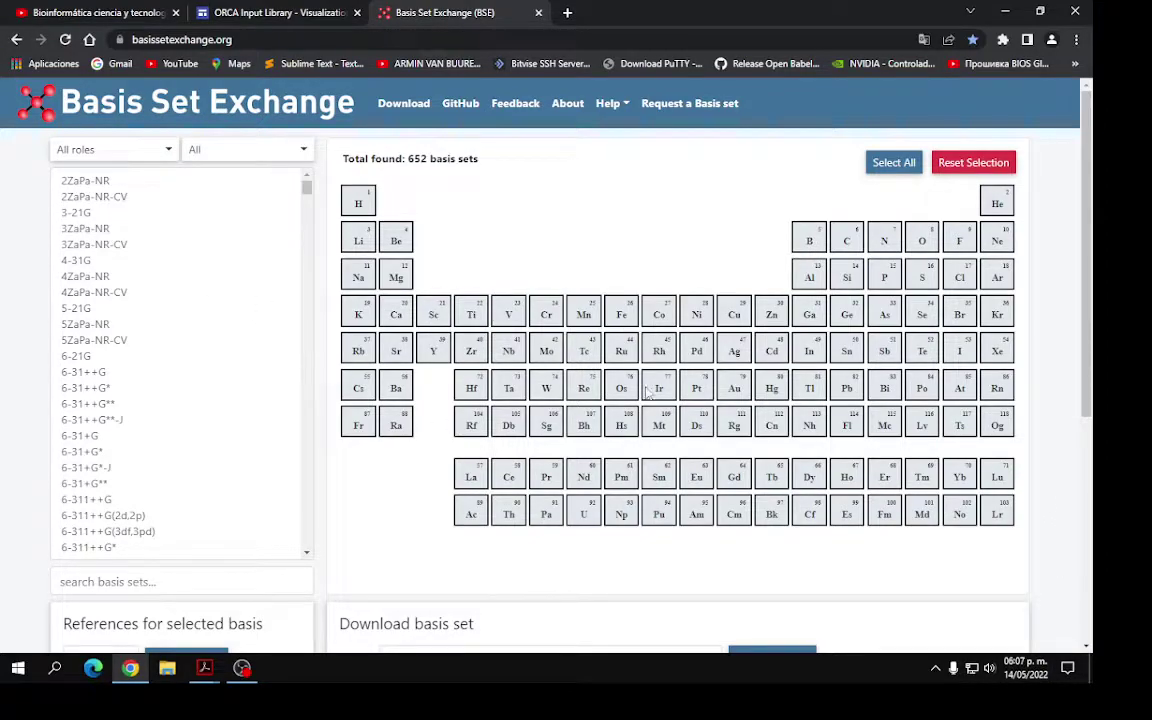
# Look over the Basis Set Exchange page and select the 6-31++G basis set to view its element coverage
pyautogui.scroll(-2, 480, 450)
pyautogui.scroll(-3, 480, 450)
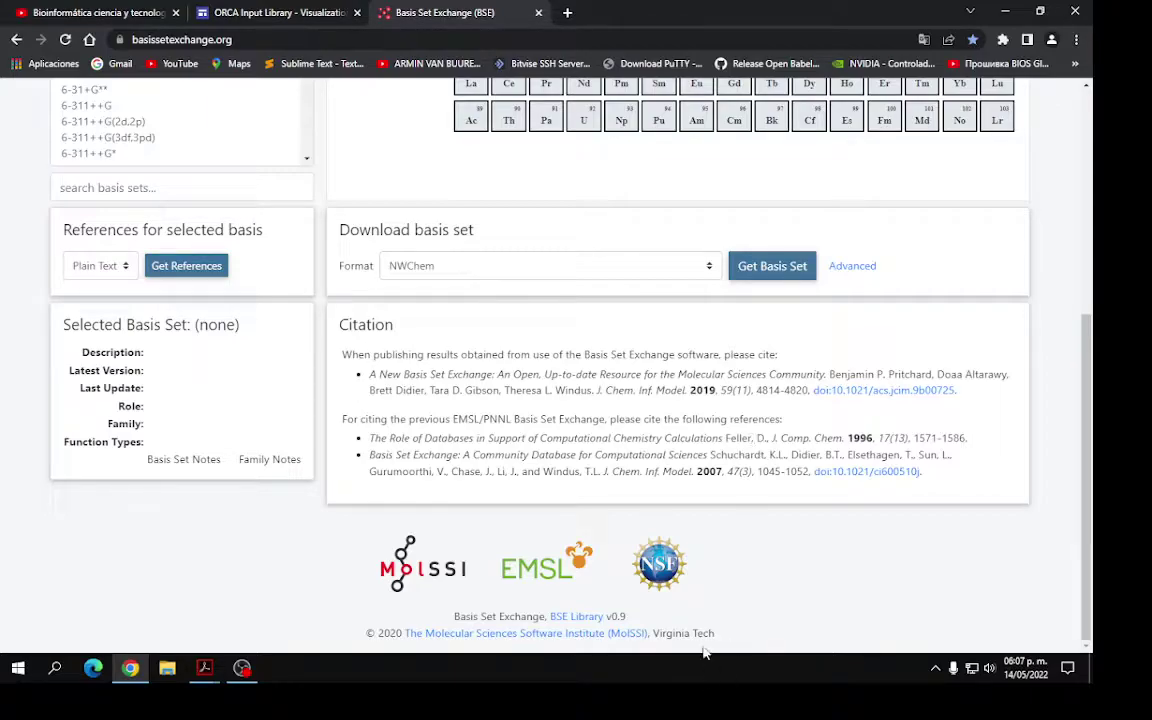
pyautogui.scroll(5, 432, 509)
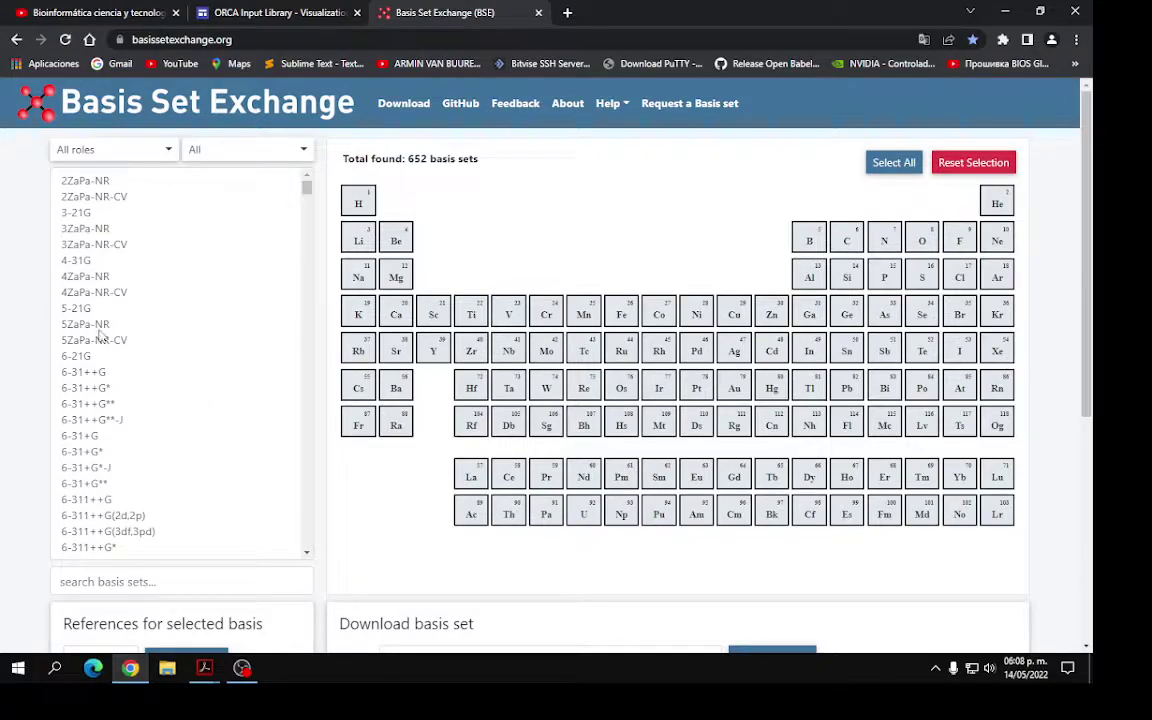
pyautogui.scroll(-3, 97, 325)
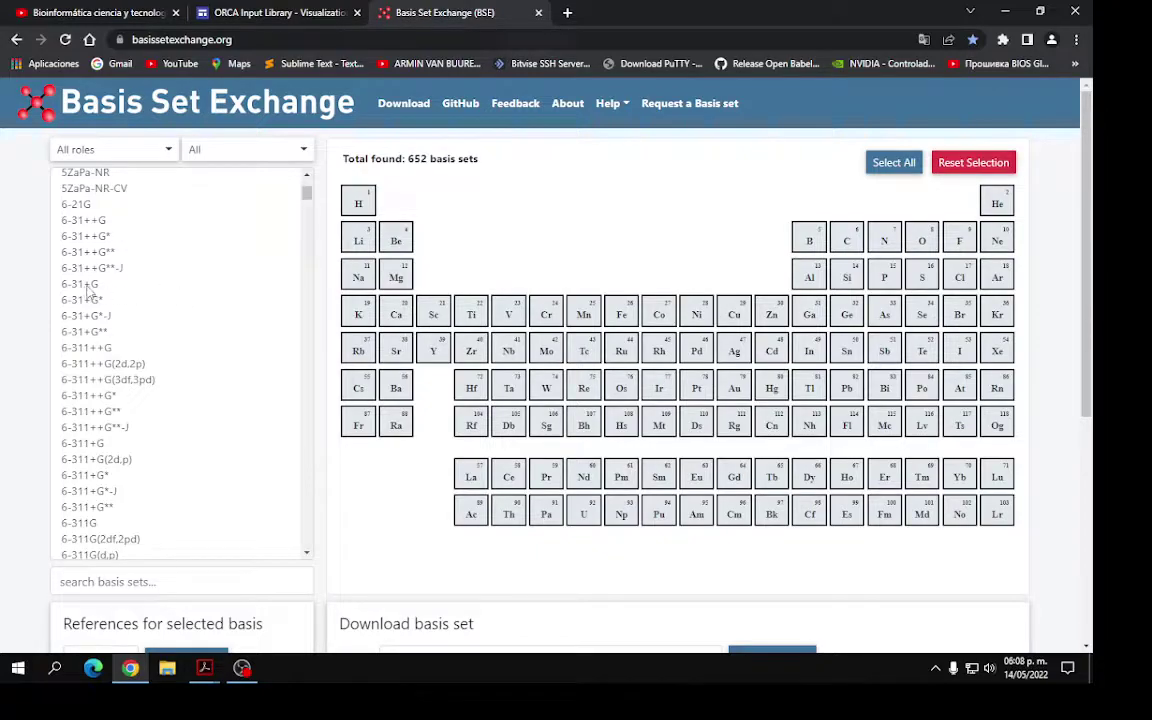
pyautogui.click(82, 214)
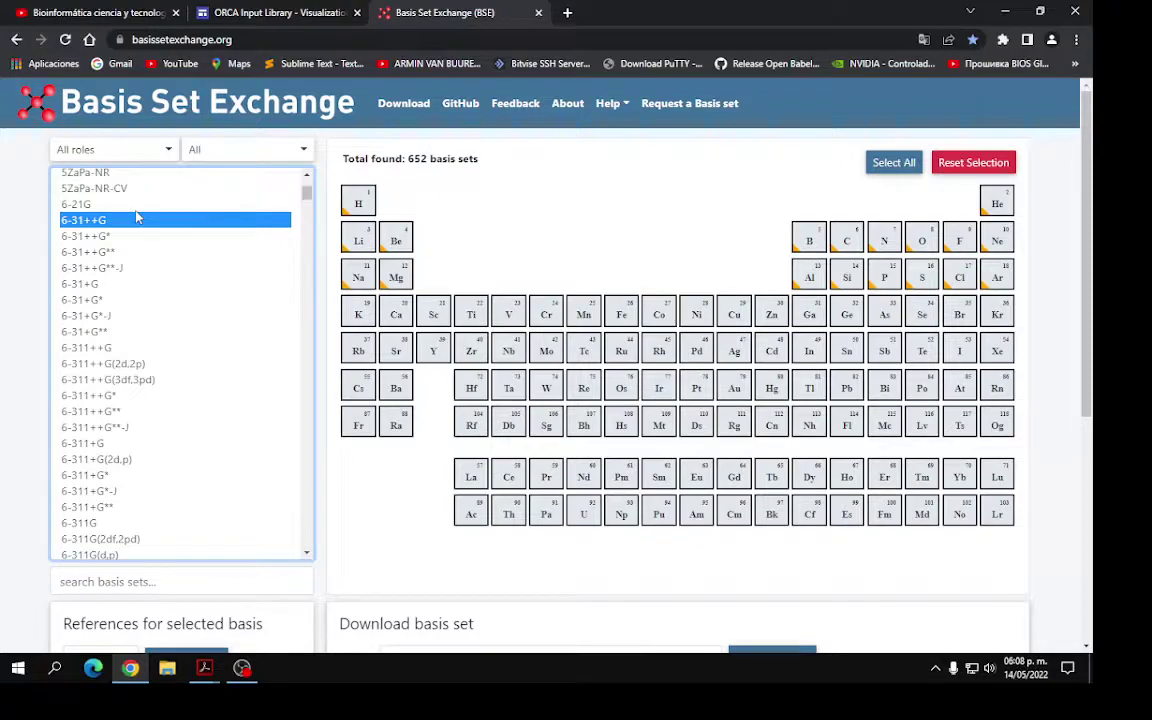
pyautogui.click(633, 237)
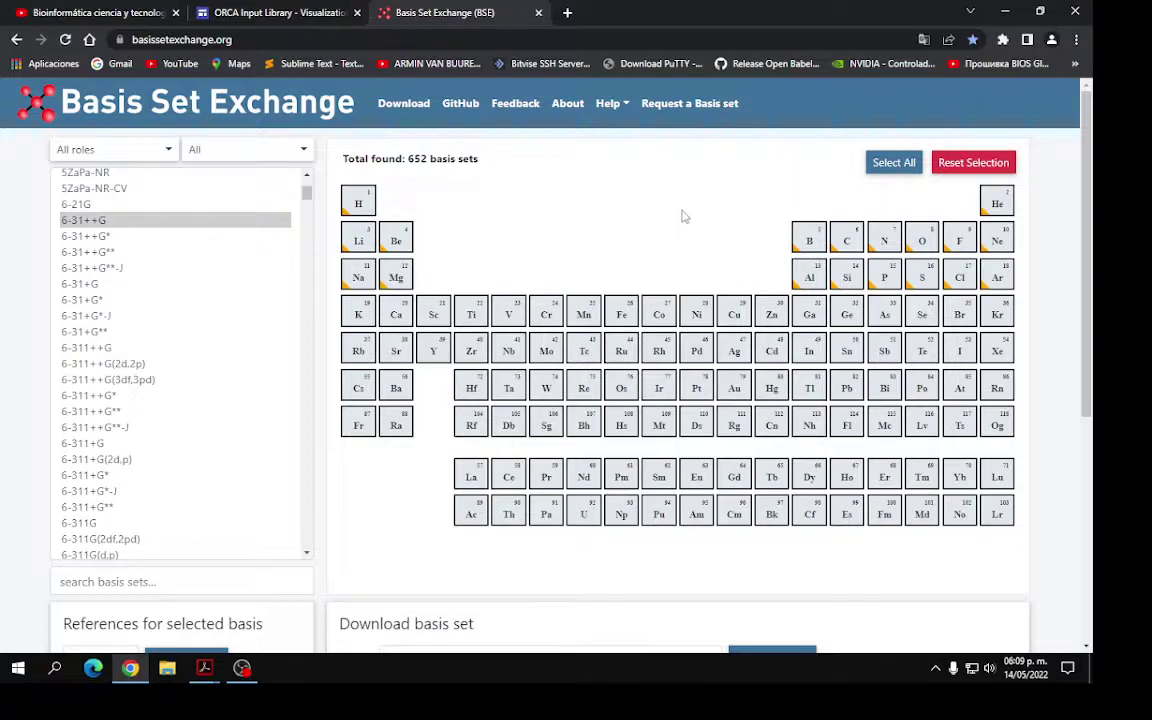
# Compare the element coverage of the 6-31++G*, 6-31++G**, 6-31++G**-J and 6-31+G*-J basis sets
pyautogui.click(89, 238)
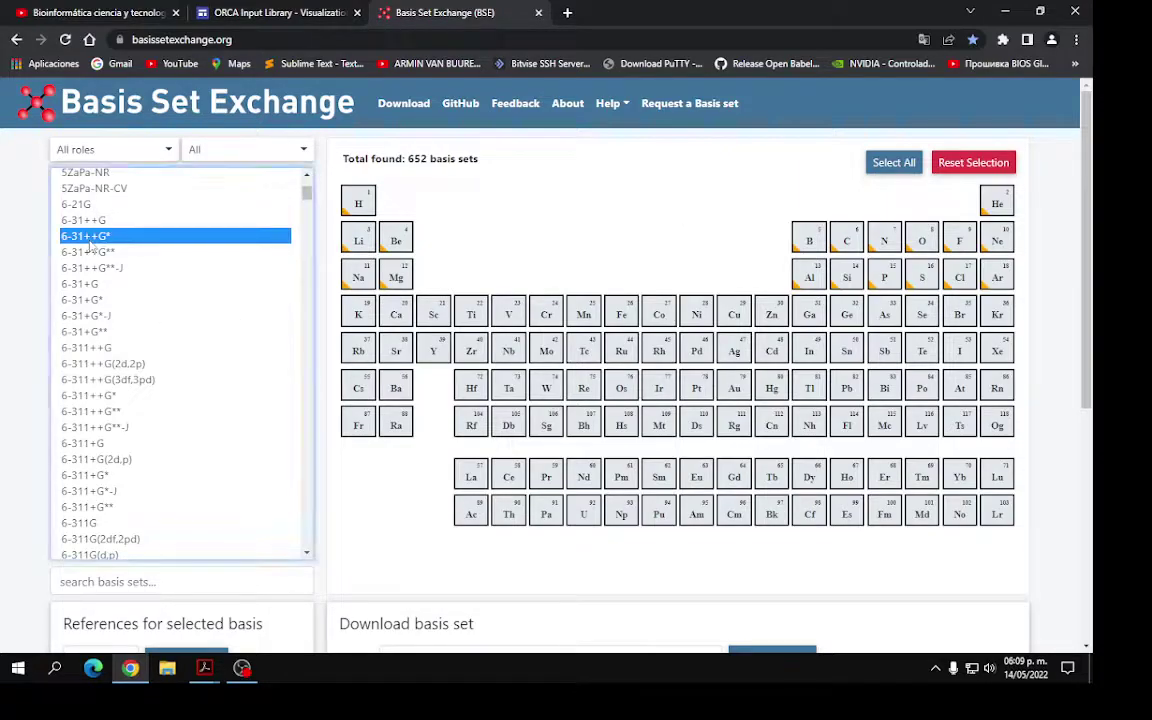
pyautogui.click(88, 252)
pyautogui.click(90, 268)
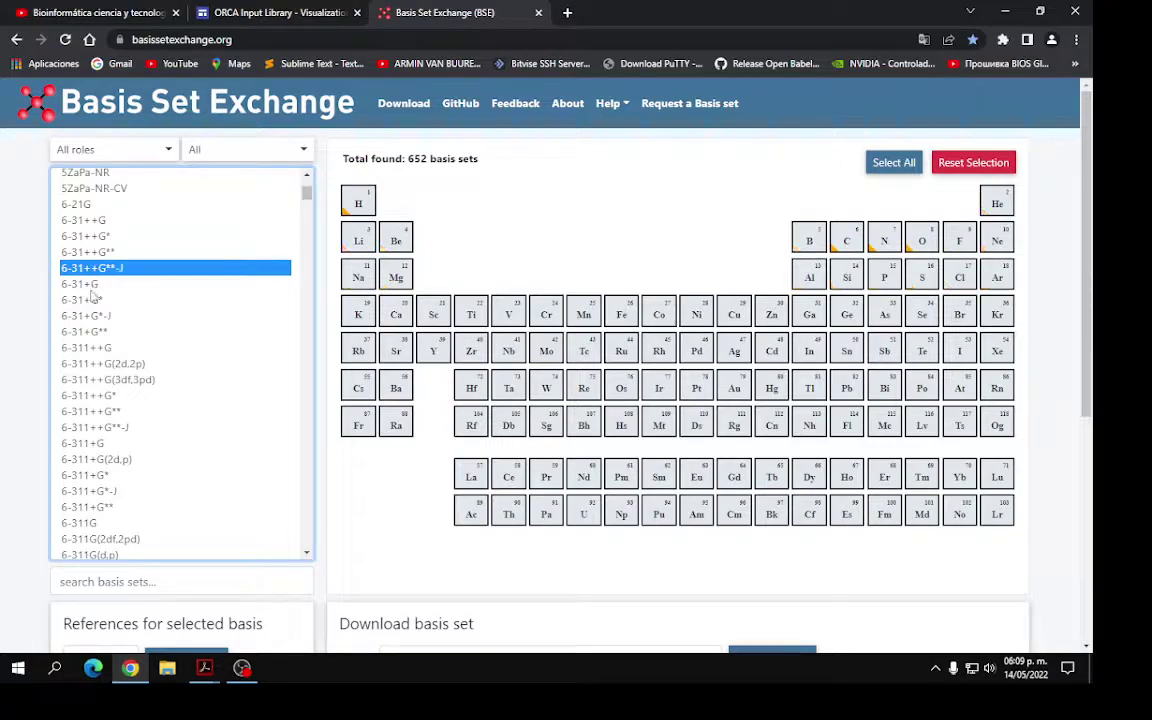
pyautogui.click(95, 315)
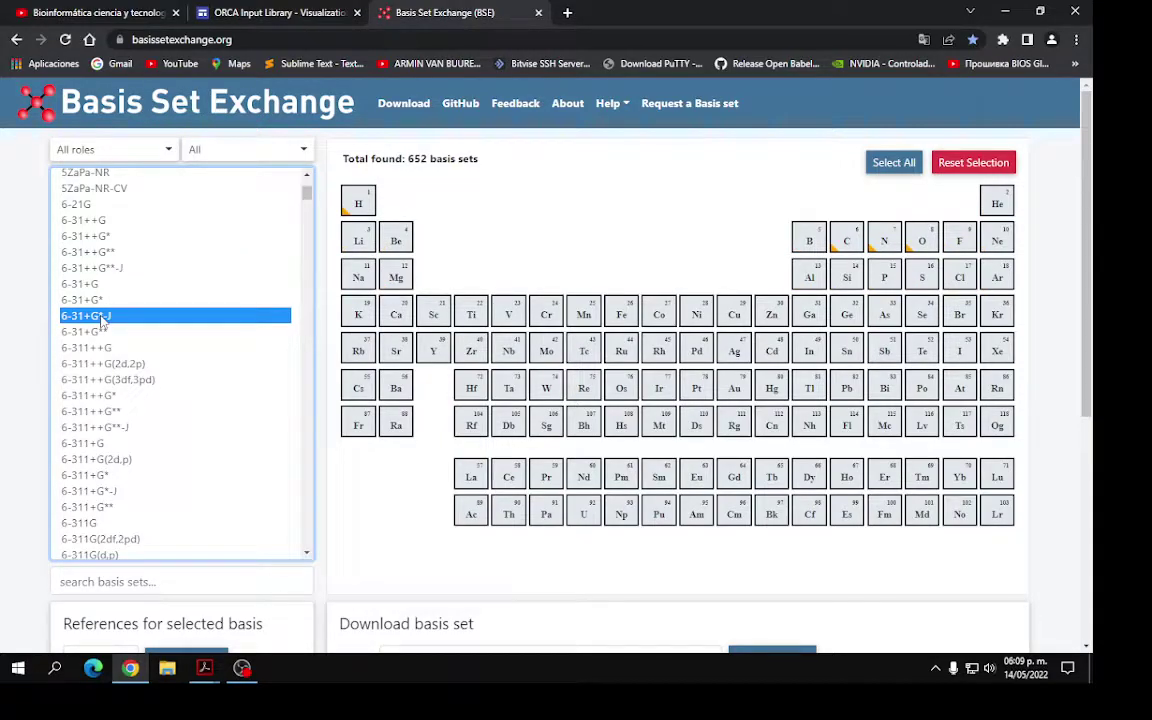
# Select iodine in the periodic table and browse the basis sets available for it
pyautogui.click(955, 352)
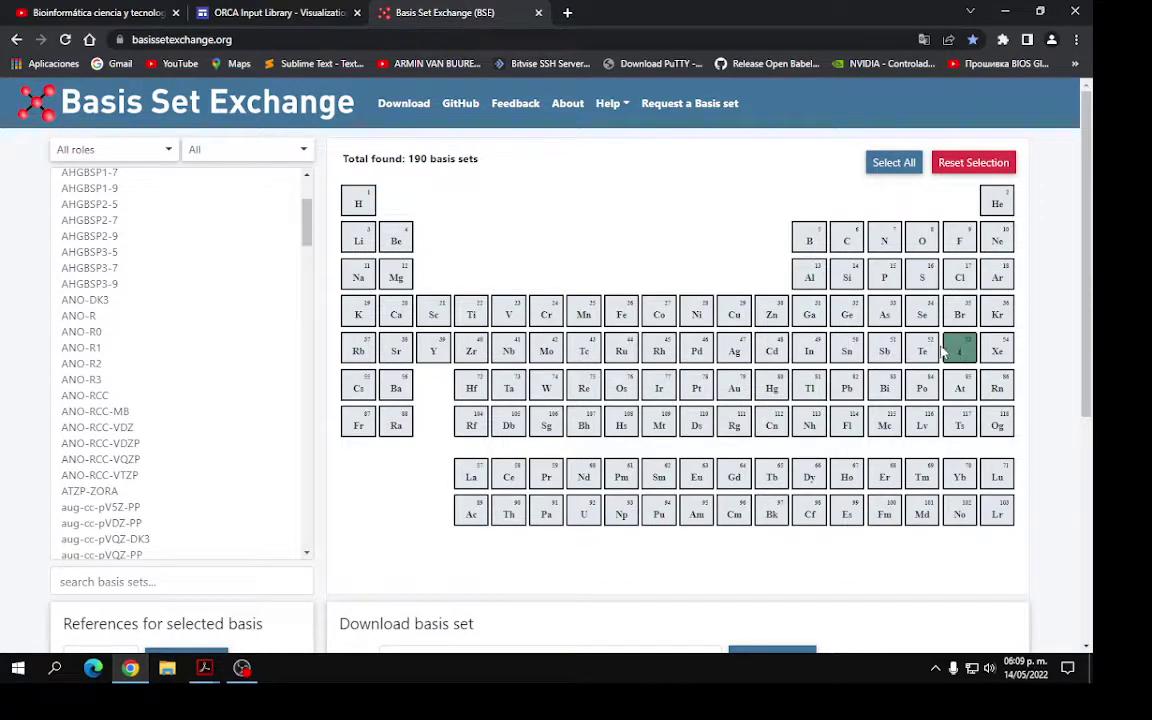
pyautogui.scroll(-15, 231, 368)
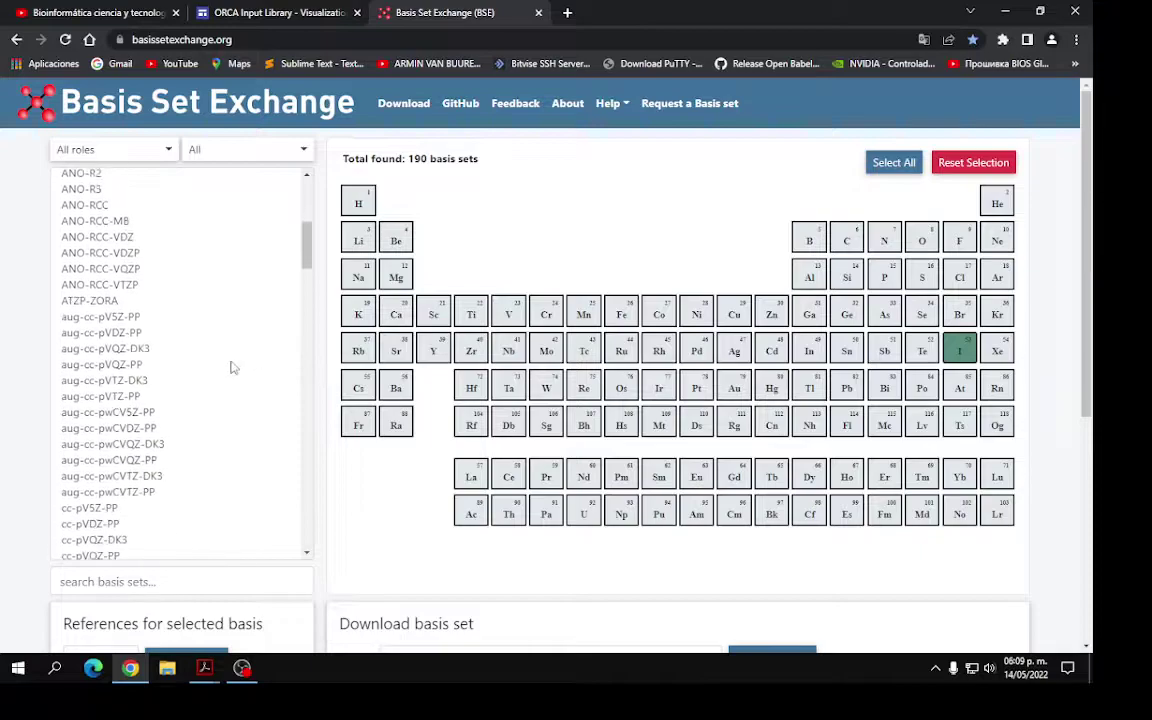
pyautogui.scroll(-8, 220, 385)
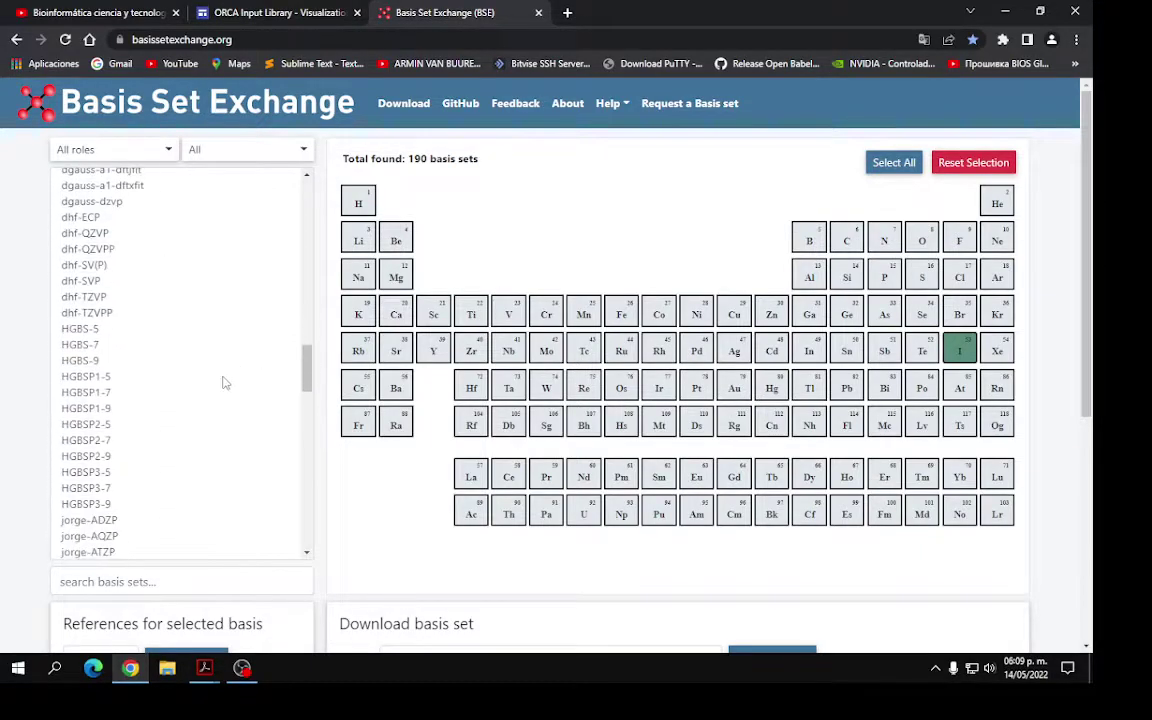
# Filter the iodine basis sets by the search text "6"
pyautogui.click(155, 581)
pyautogui.write('6')
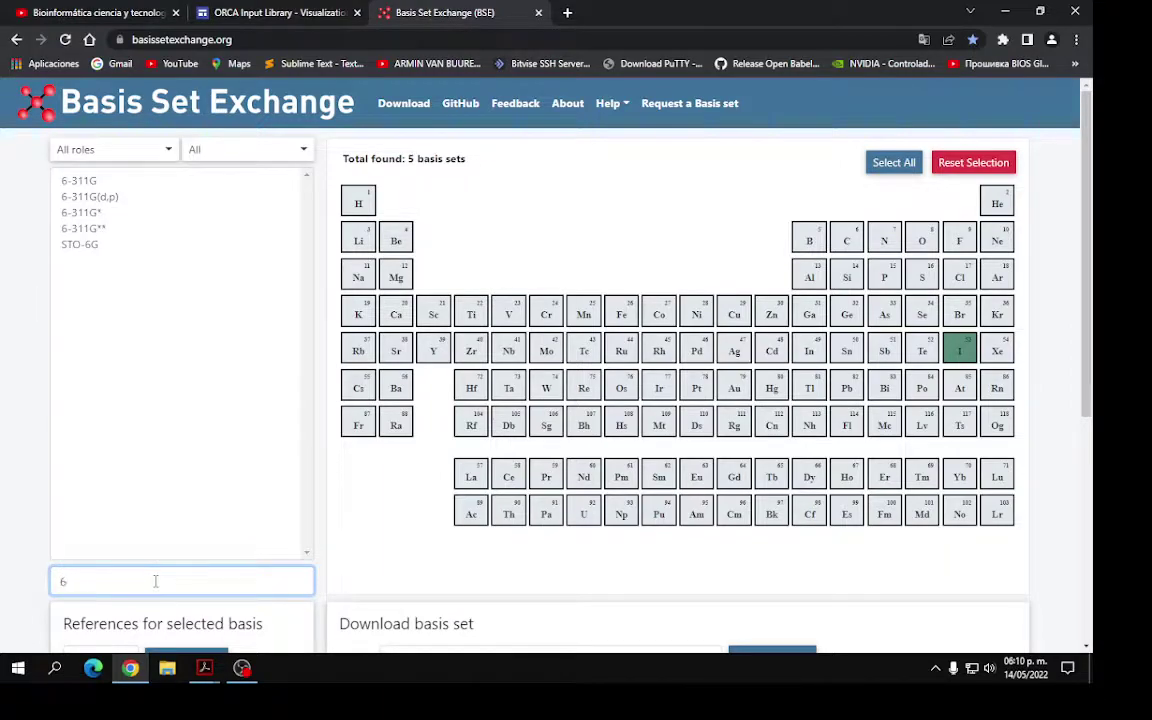
pyautogui.write('311')
pyautogui.press('BackSpace')
pyautogui.press('BackSpace')
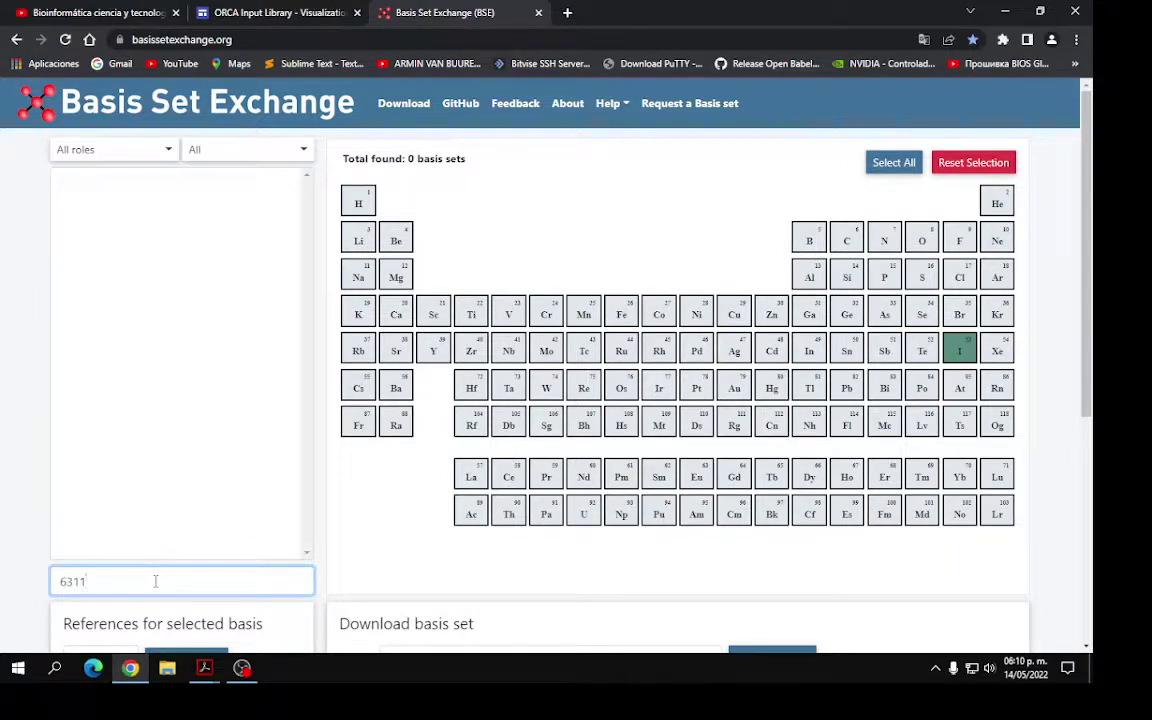
pyautogui.press('BackSpace')
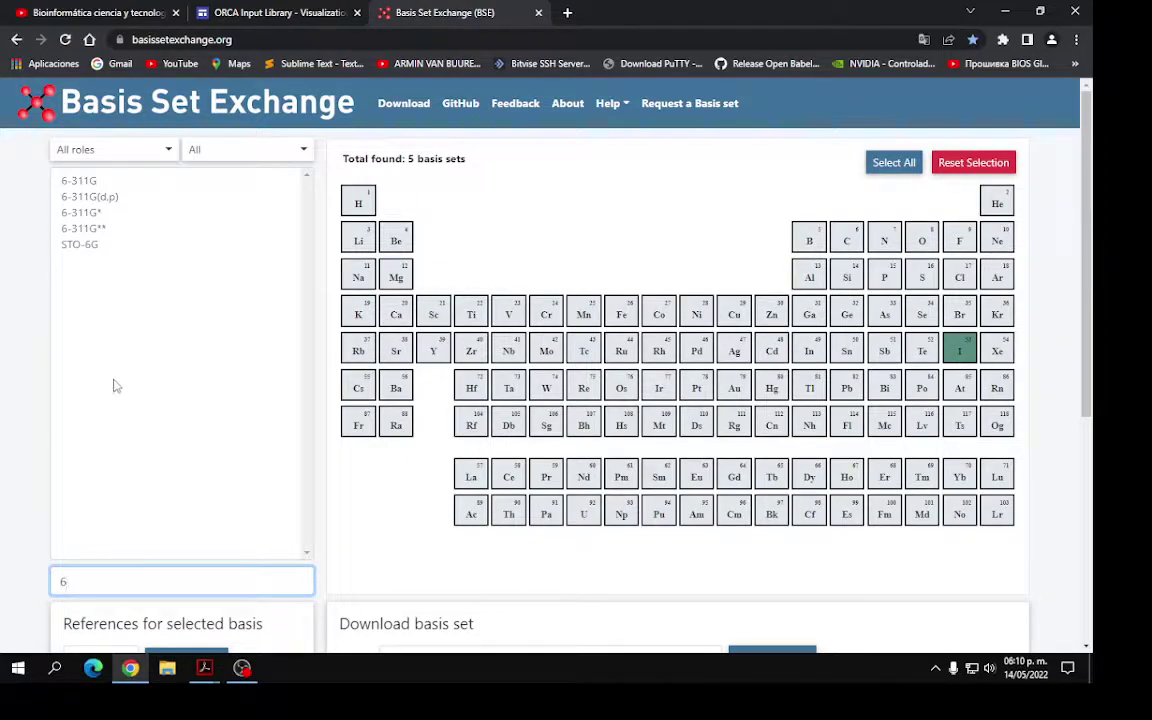
# Compare the element coverage of the filtered 6-311G family basis sets and STO-6G
pyautogui.click(98, 199)
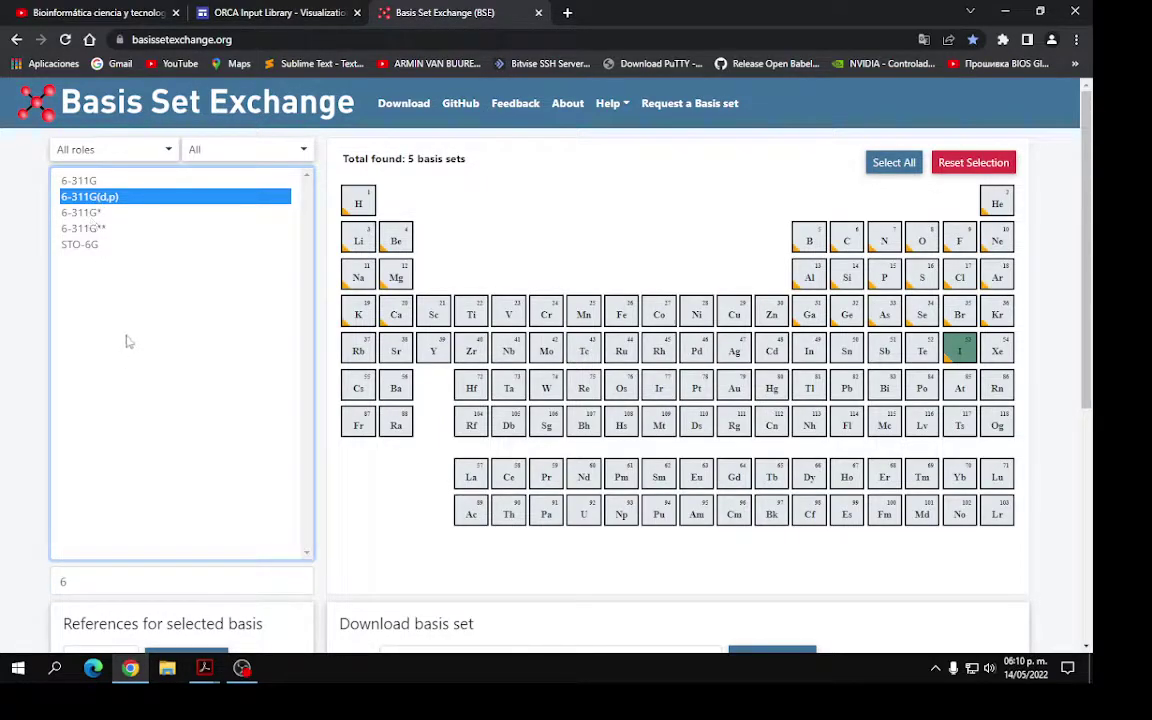
pyautogui.press('Up')
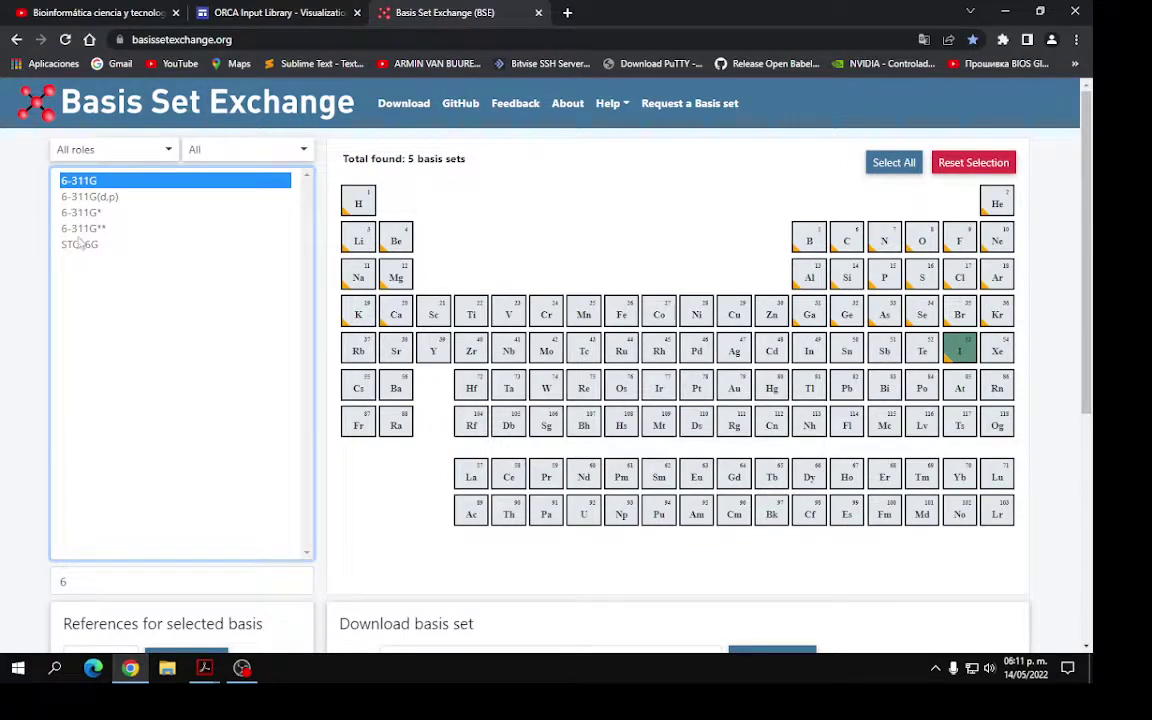
pyautogui.click(70, 196)
pyautogui.press('Down')
pyautogui.press('Down')
pyautogui.press('Up')
pyautogui.press('Up')
pyautogui.press('Up')
pyautogui.click(84, 243)
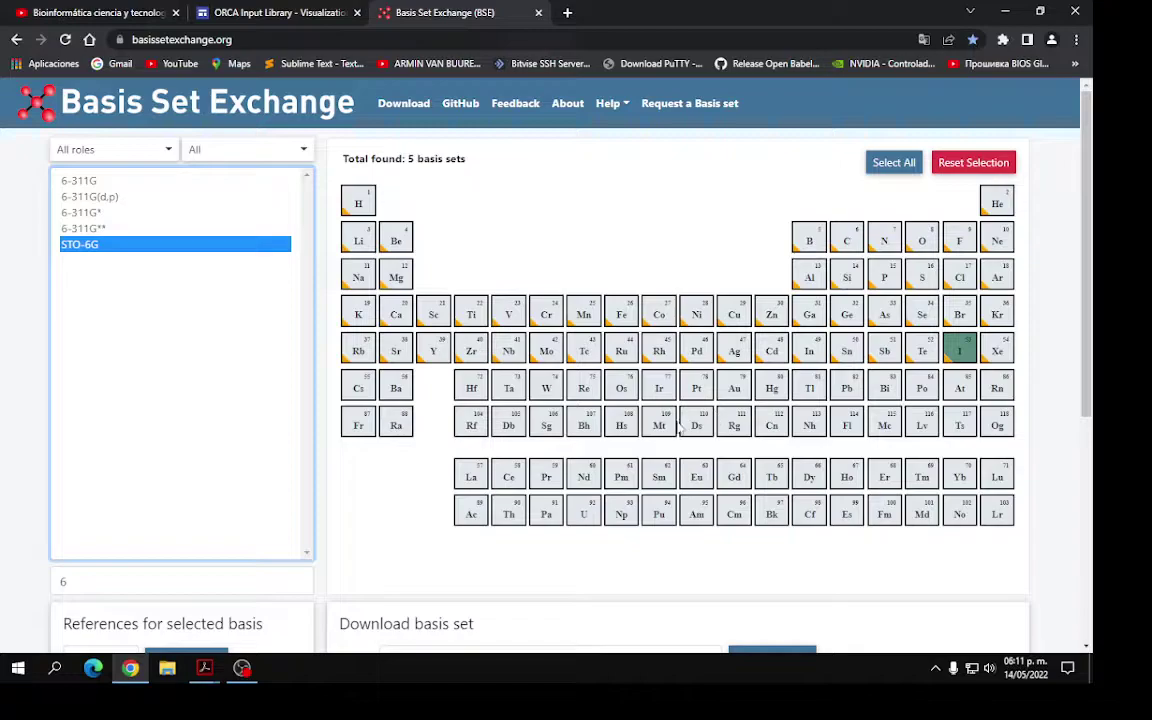
# Add the elements Cs, Ba, Ta, Ir, Tl, At, Rn, Cn, U, Gd and Md to the selection in the periodic table
pyautogui.click(358, 388)
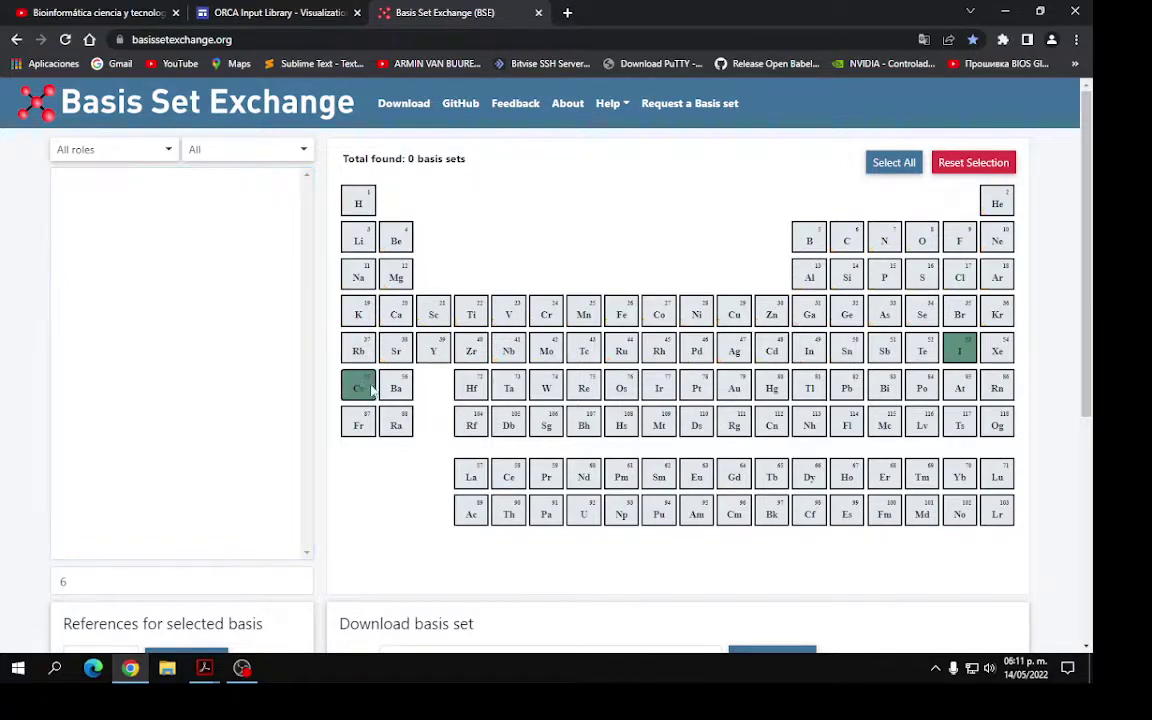
pyautogui.click(396, 388)
pyautogui.click(508, 388)
pyautogui.click(659, 388)
pyautogui.click(809, 388)
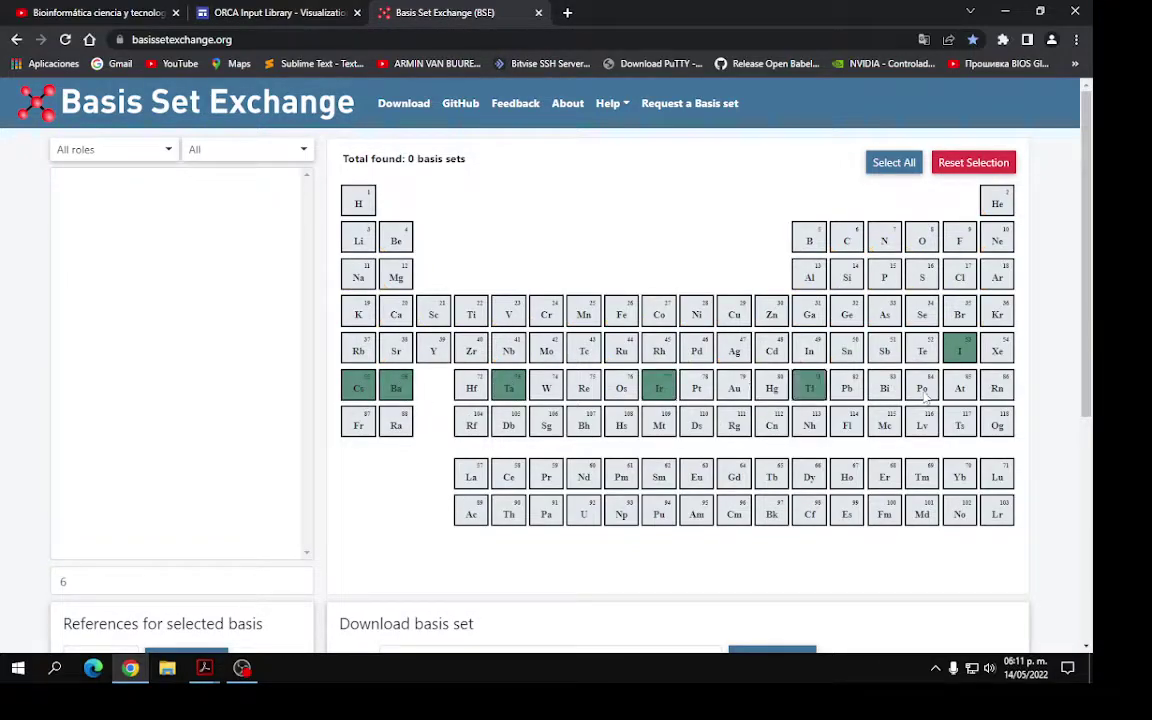
pyautogui.click(959, 388)
pyautogui.click(997, 388)
pyautogui.click(772, 425)
pyautogui.click(584, 514)
pyautogui.click(734, 477)
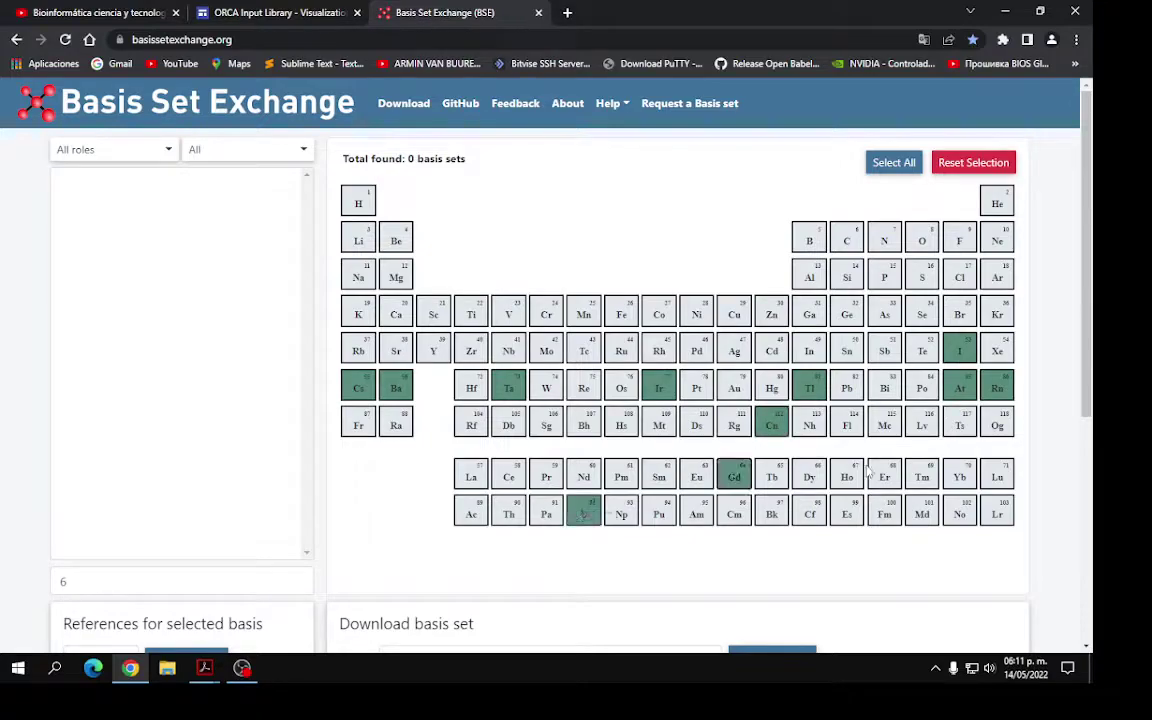
pyautogui.click(922, 514)
# Deselect every selected element in the periodic table, including iodine
pyautogui.click(734, 477)
pyautogui.click(508, 388)
pyautogui.click(352, 388)
pyautogui.click(396, 388)
pyautogui.click(659, 388)
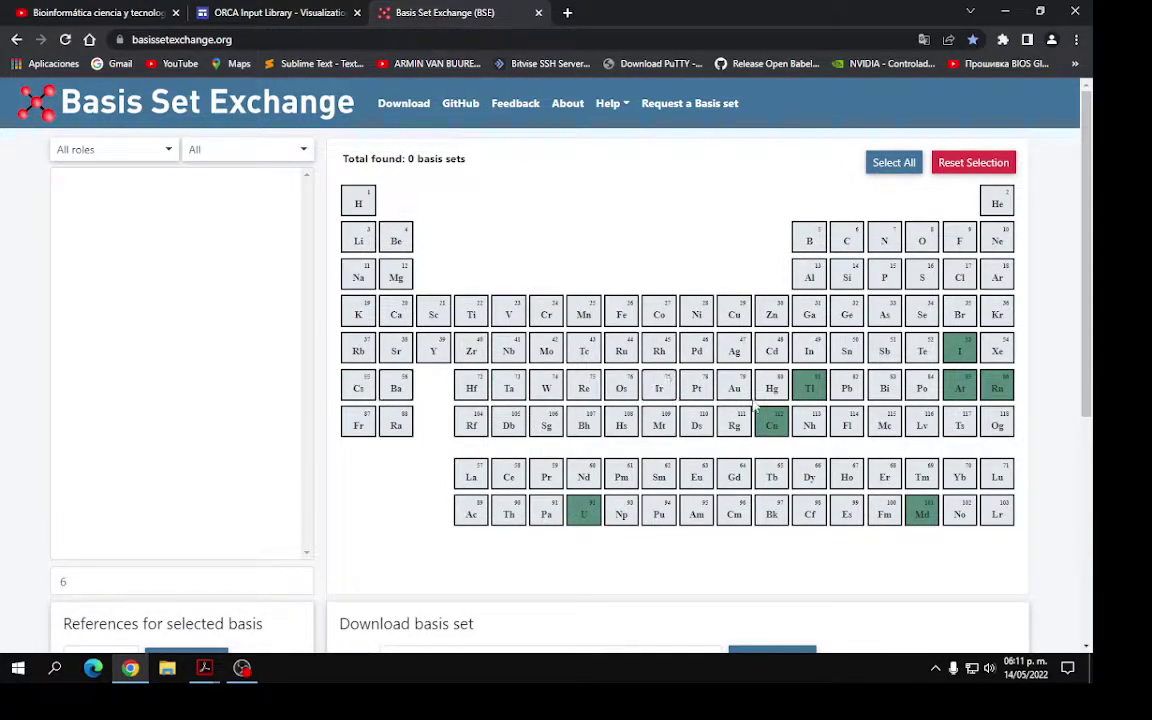
pyautogui.click(809, 388)
pyautogui.click(772, 425)
pyautogui.click(959, 388)
pyautogui.click(997, 388)
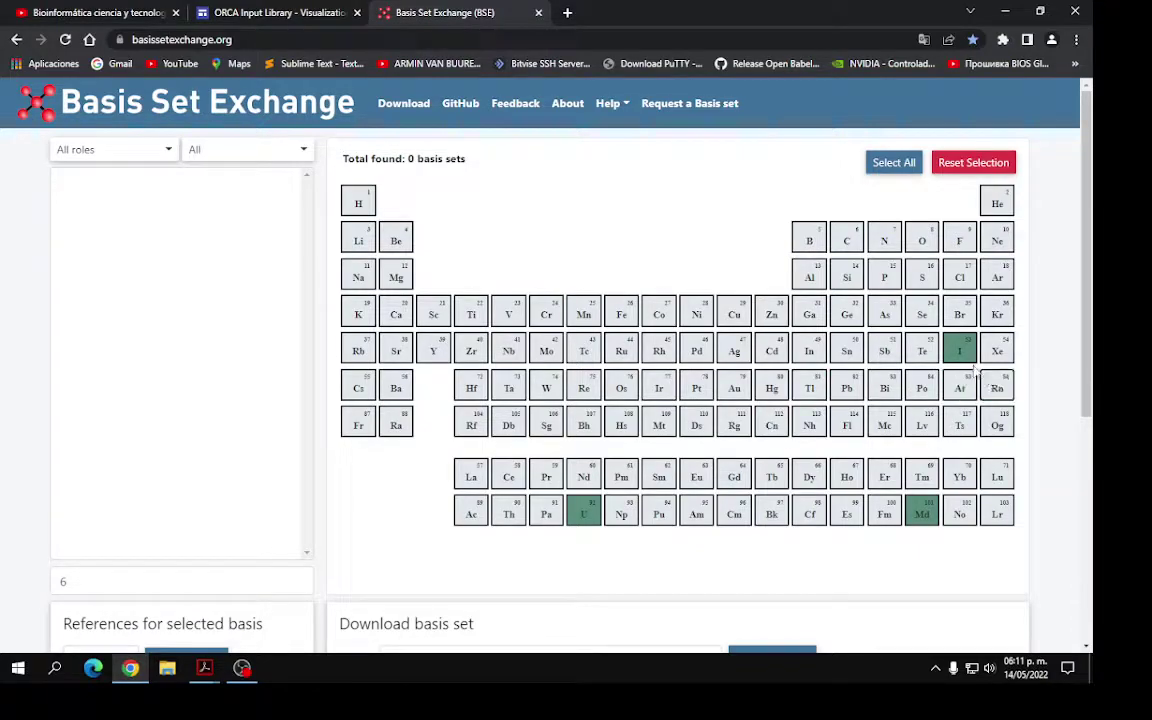
pyautogui.click(959, 350)
pyautogui.click(918, 515)
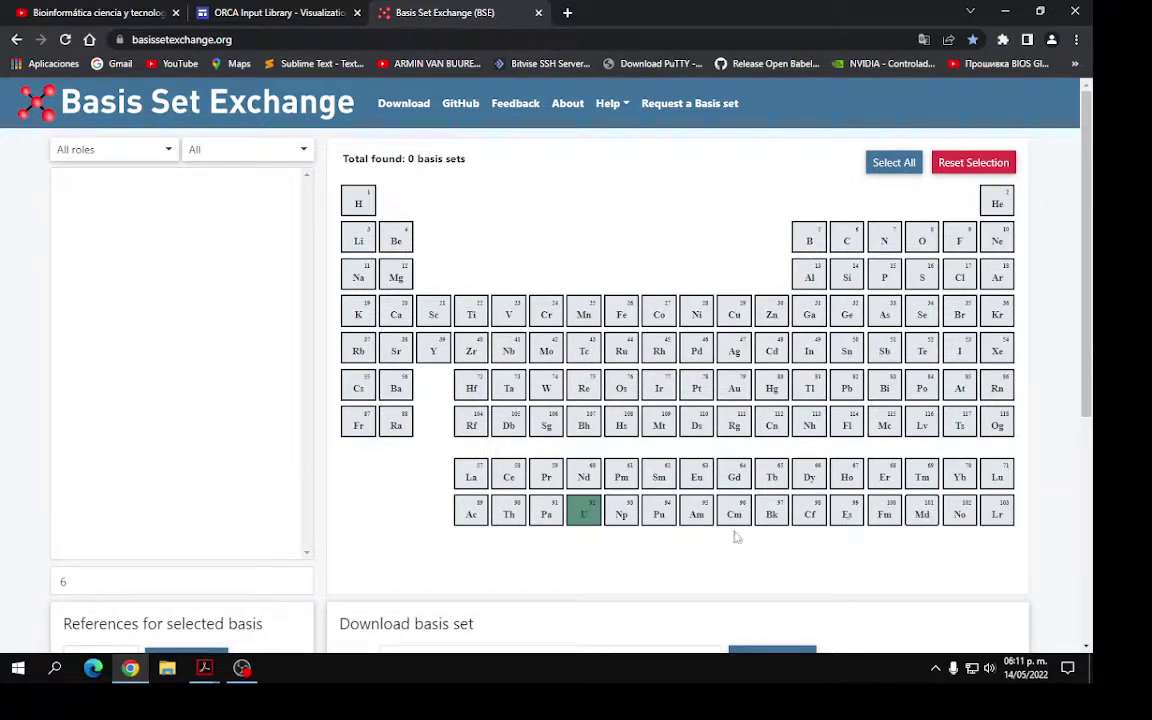
pyautogui.click(584, 510)
# Select iodine with the STO-6G basis set and review its details and the download section
pyautogui.click(959, 350)
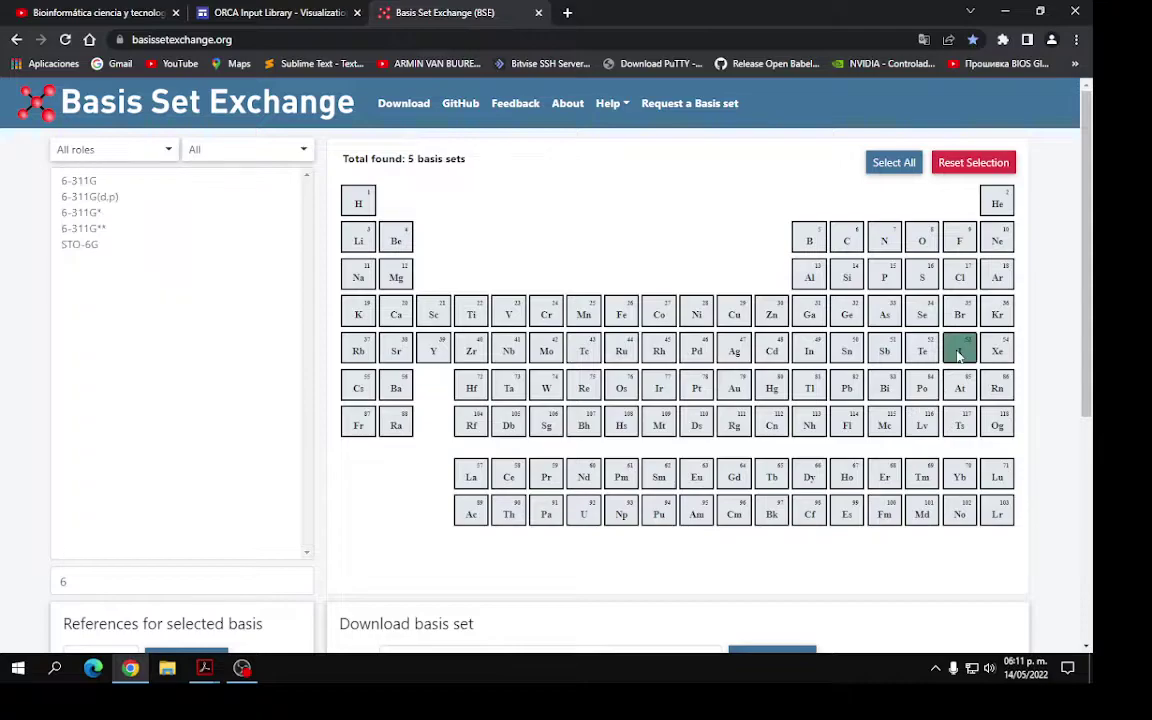
pyautogui.click(72, 246)
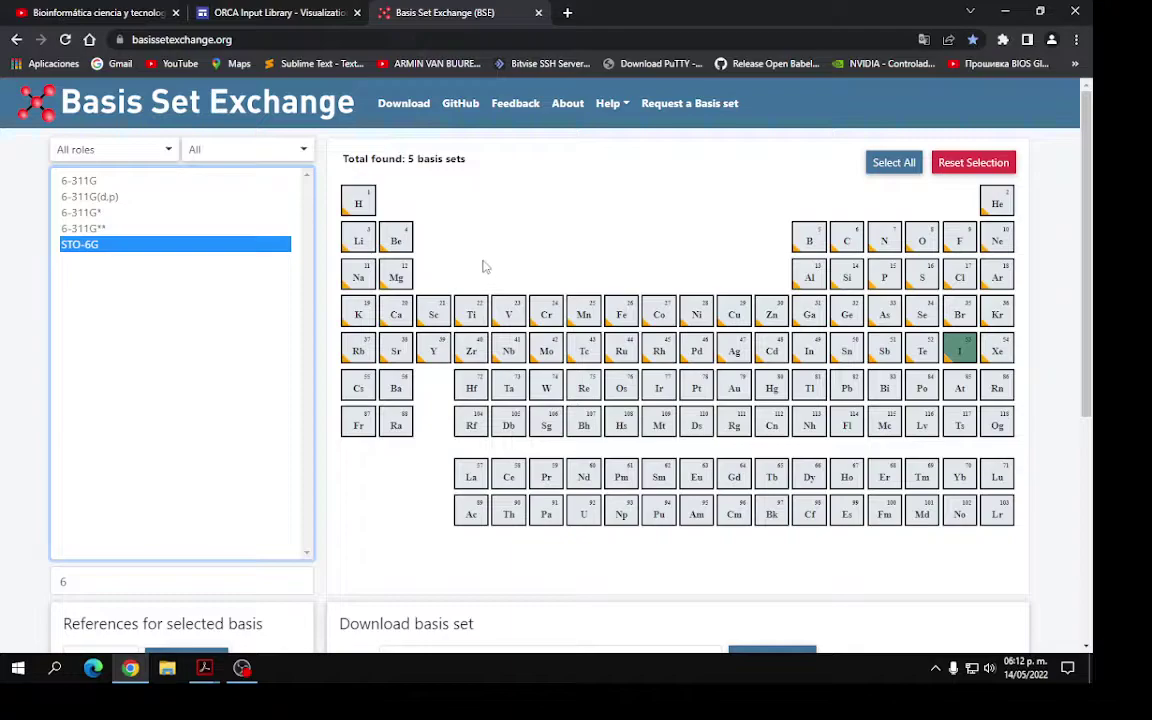
pyautogui.click(504, 221)
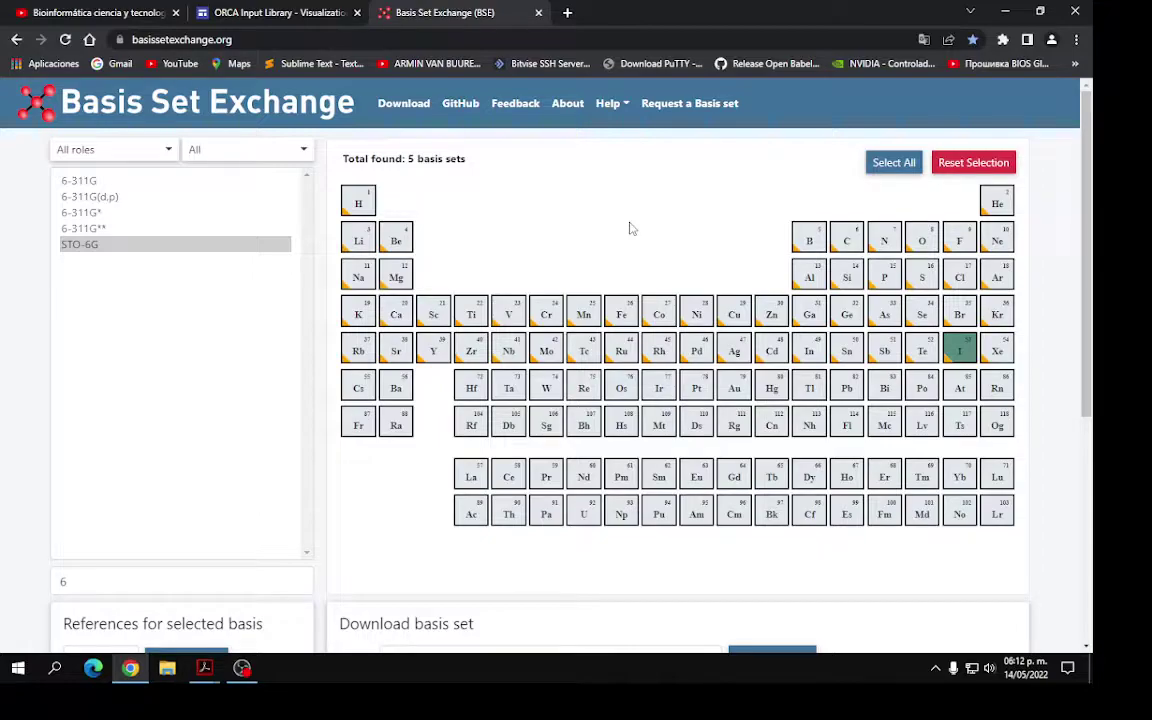
pyautogui.scroll(-3, 629, 228)
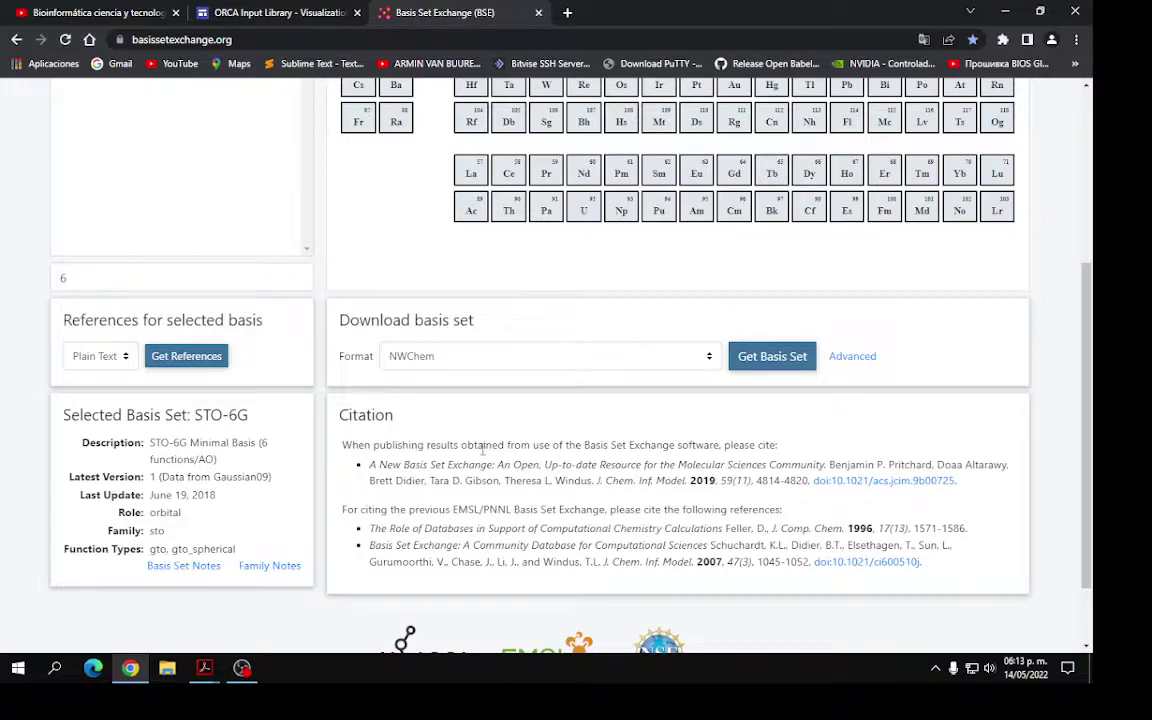
pyautogui.scroll(-2, 482, 449)
pyautogui.scroll(4, 990, 570)
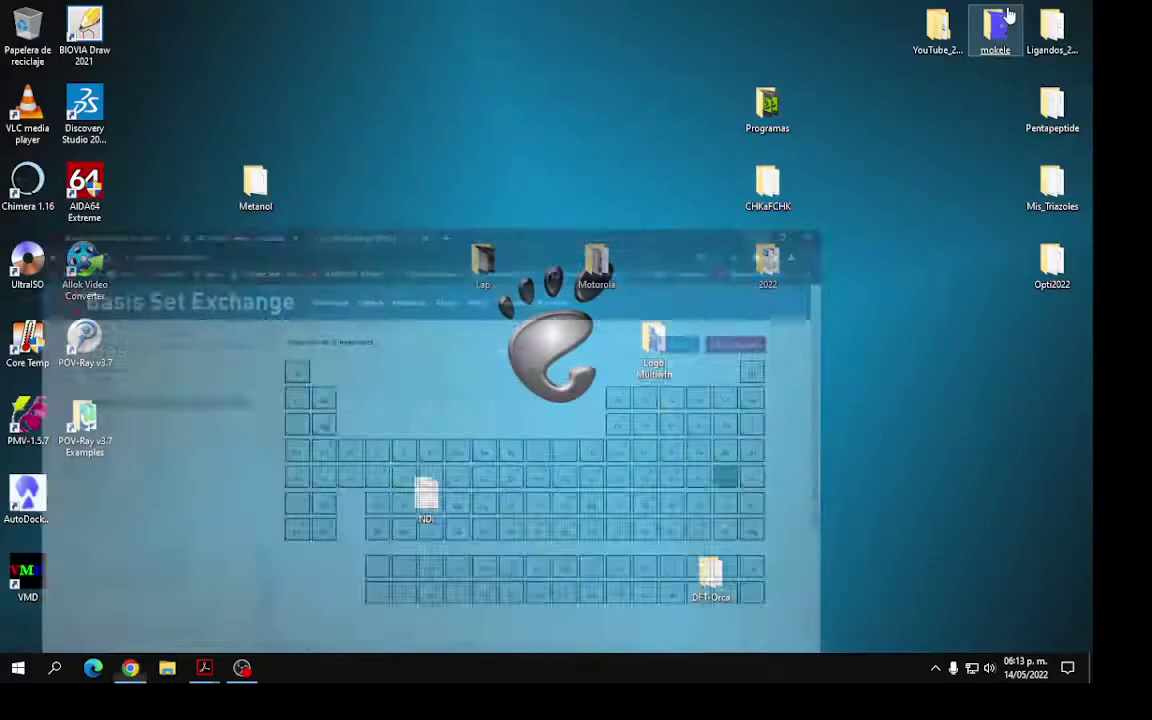
pyautogui.click(1005, 11)
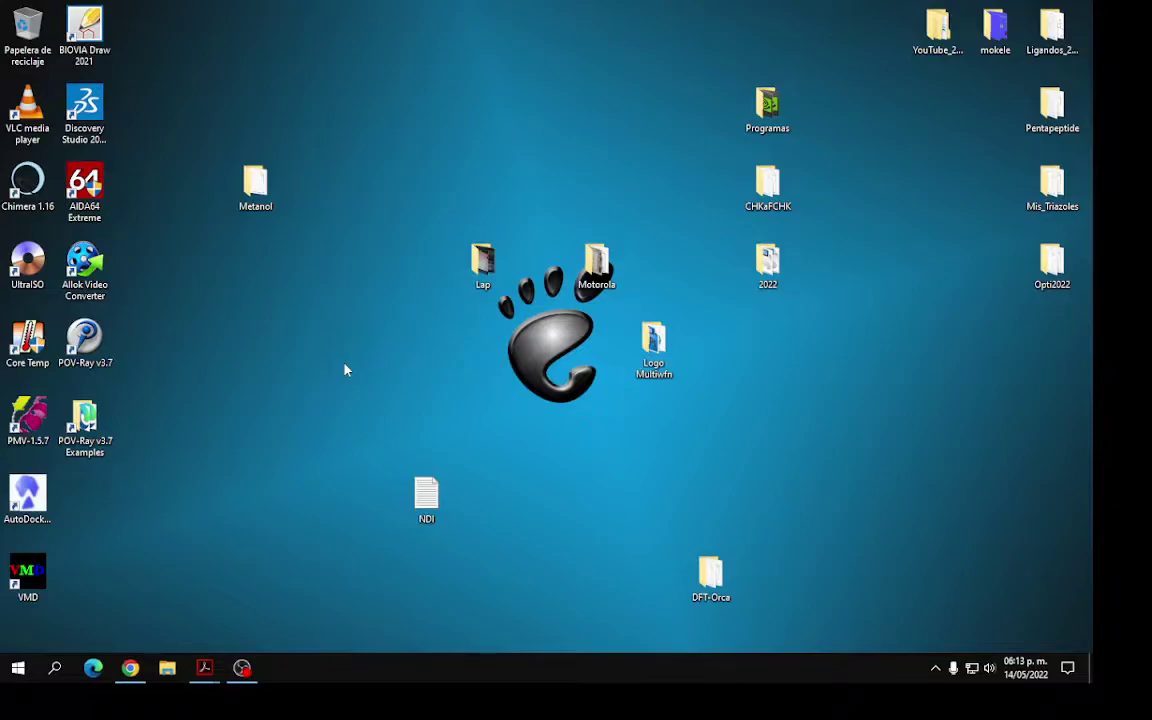
pyautogui.click(130, 667)
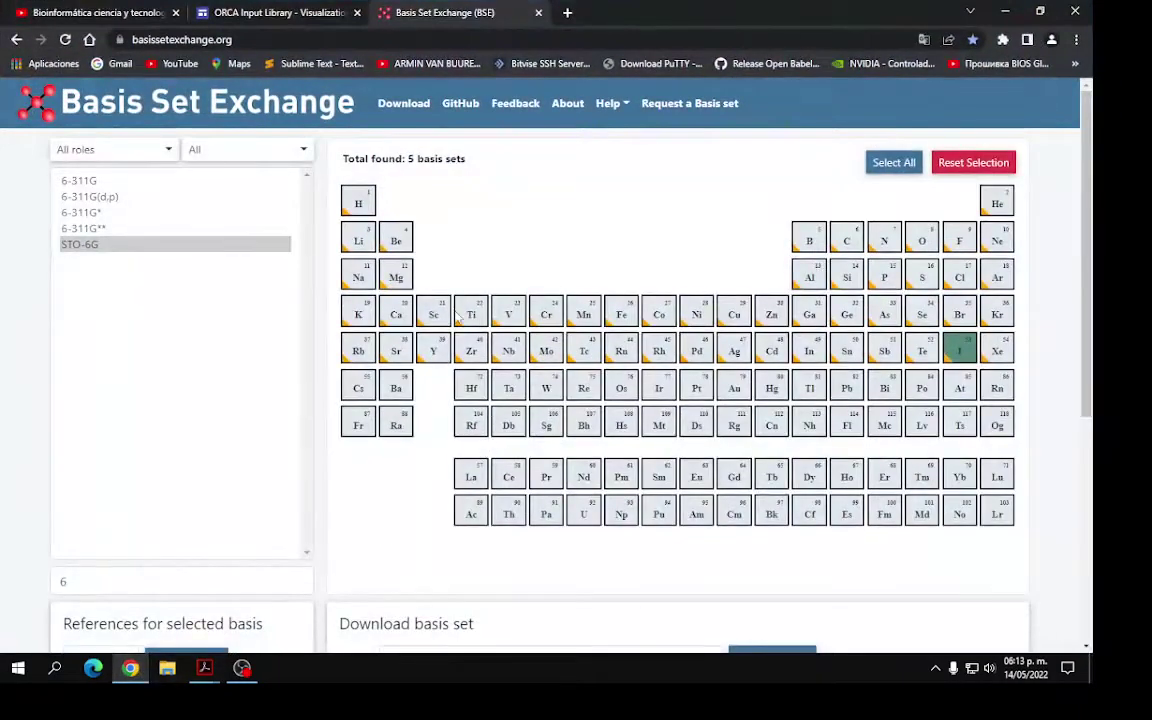
# Switch to the ORCA Input Library site and read the general recommendations on its DFT calculations page
pyautogui.click(258, 12)
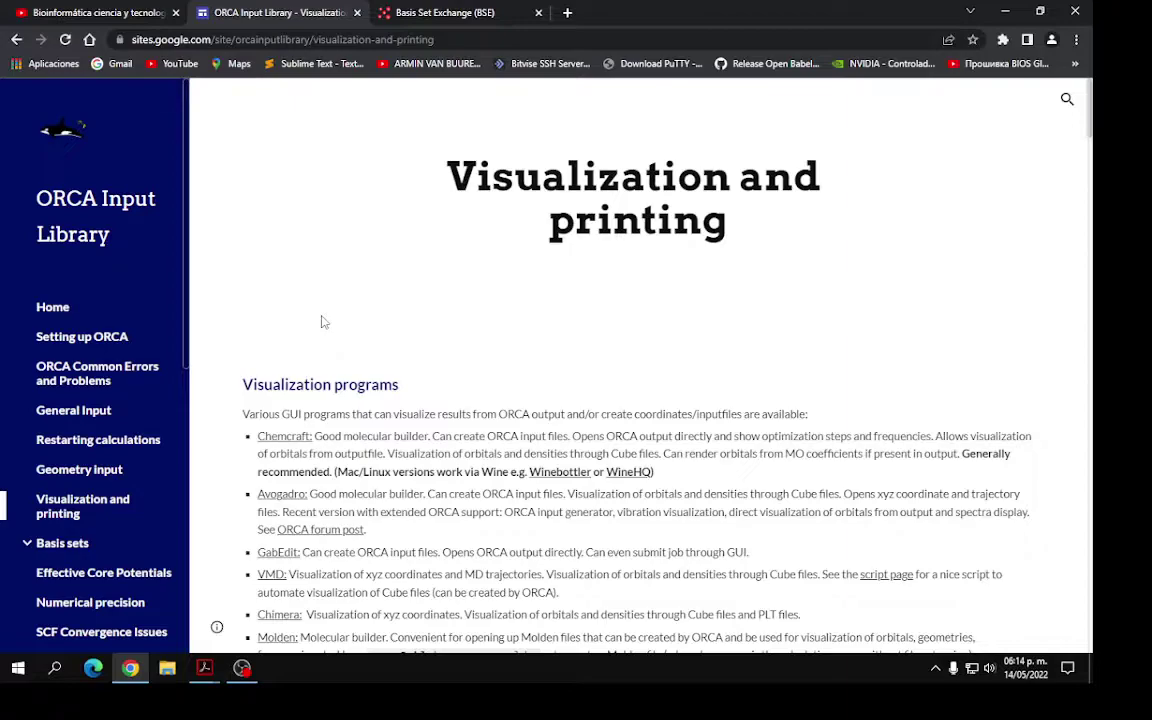
pyautogui.scroll(-3, 103, 365)
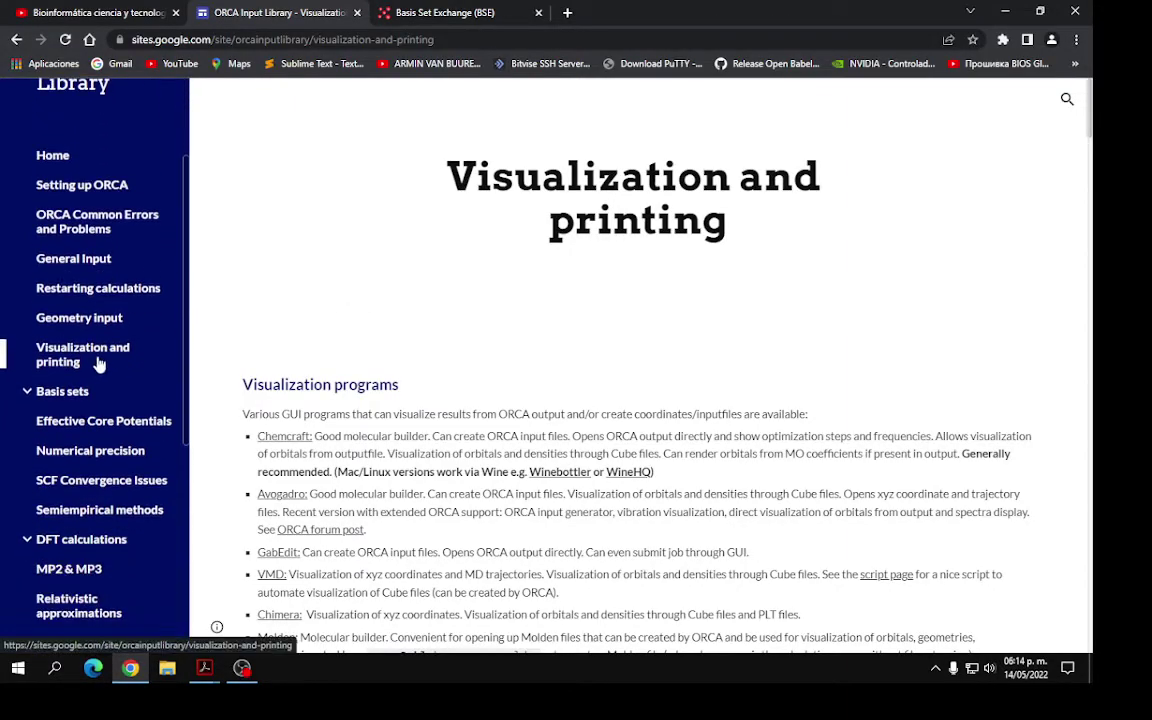
pyautogui.scroll(-3, 99, 365)
pyautogui.click(79, 396)
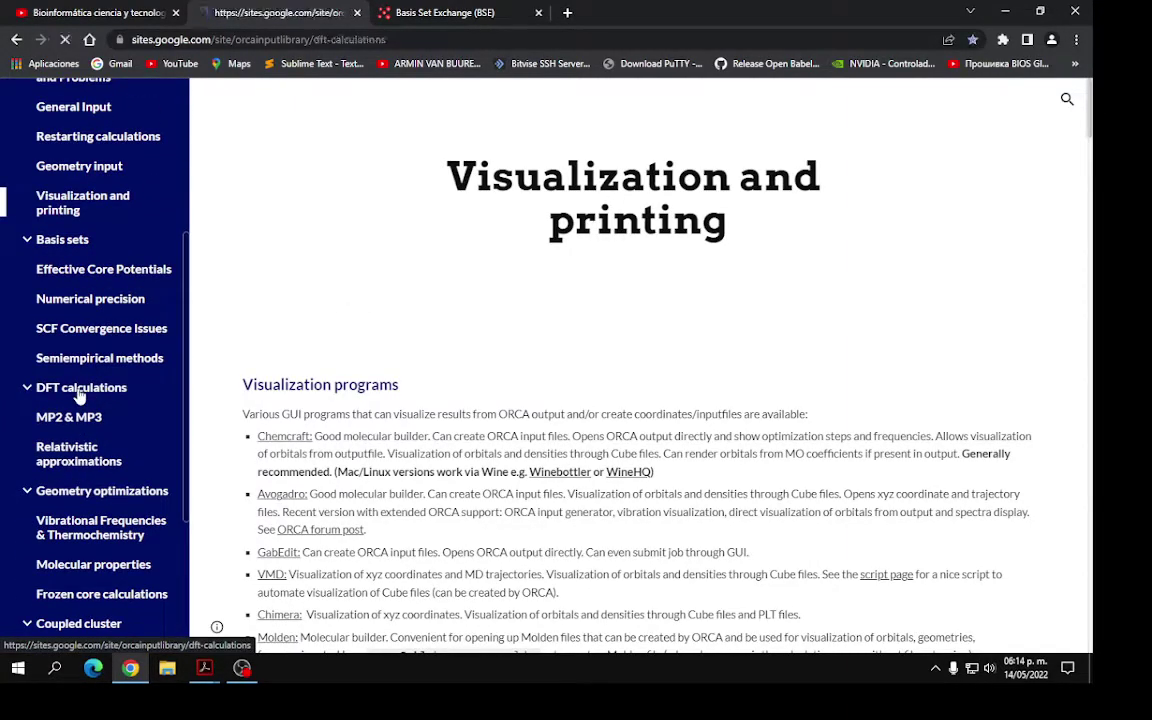
pyautogui.scroll(-1, 567, 435)
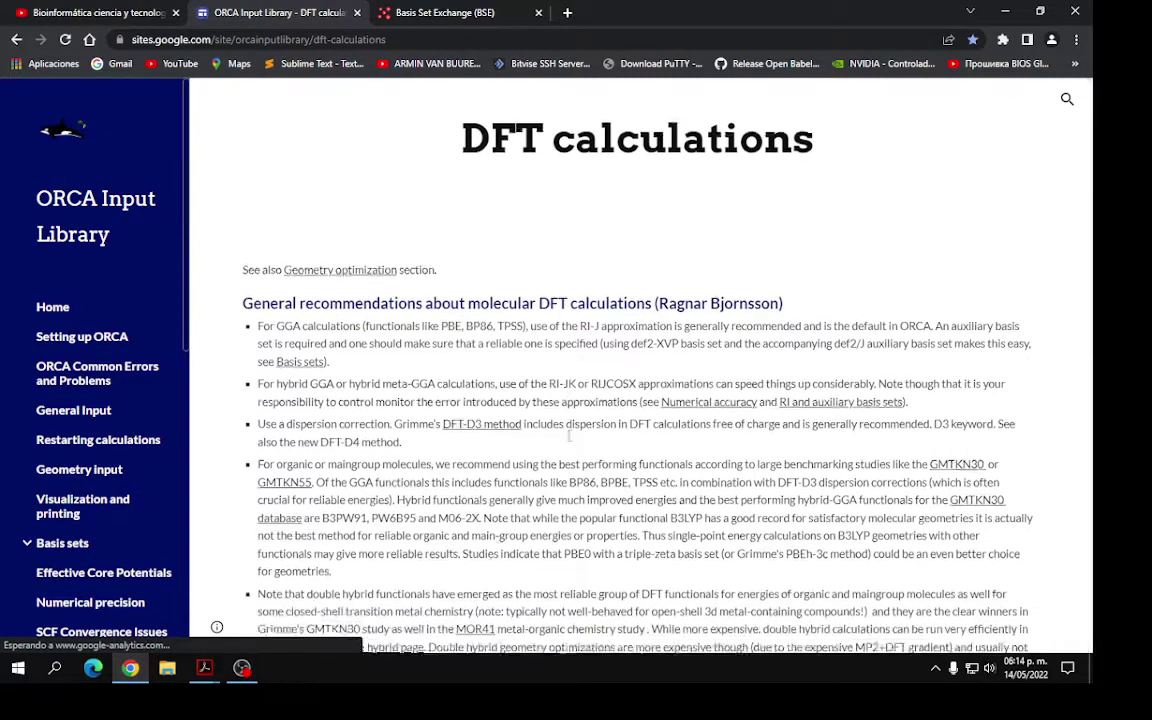
pyautogui.scroll(-3, 567, 435)
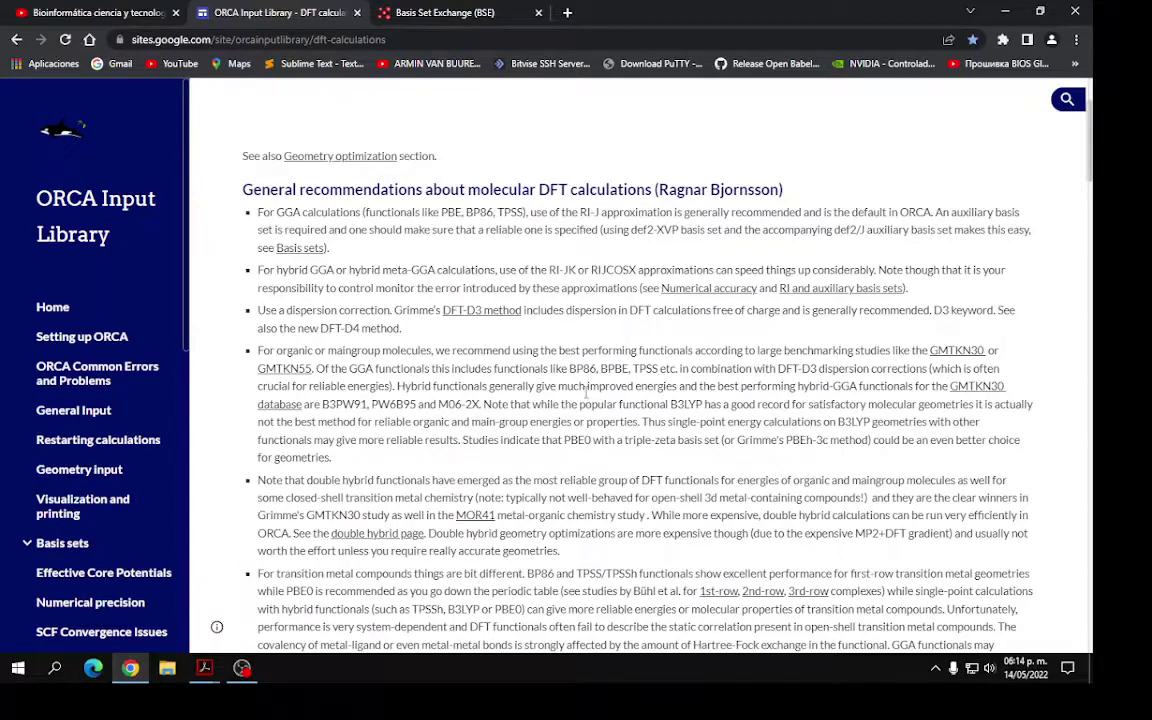
# Open the Geometry optimizations page of the ORCA Input Library and find the section on optimization with the BP86 functional
pyautogui.scroll(-4, 66, 478)
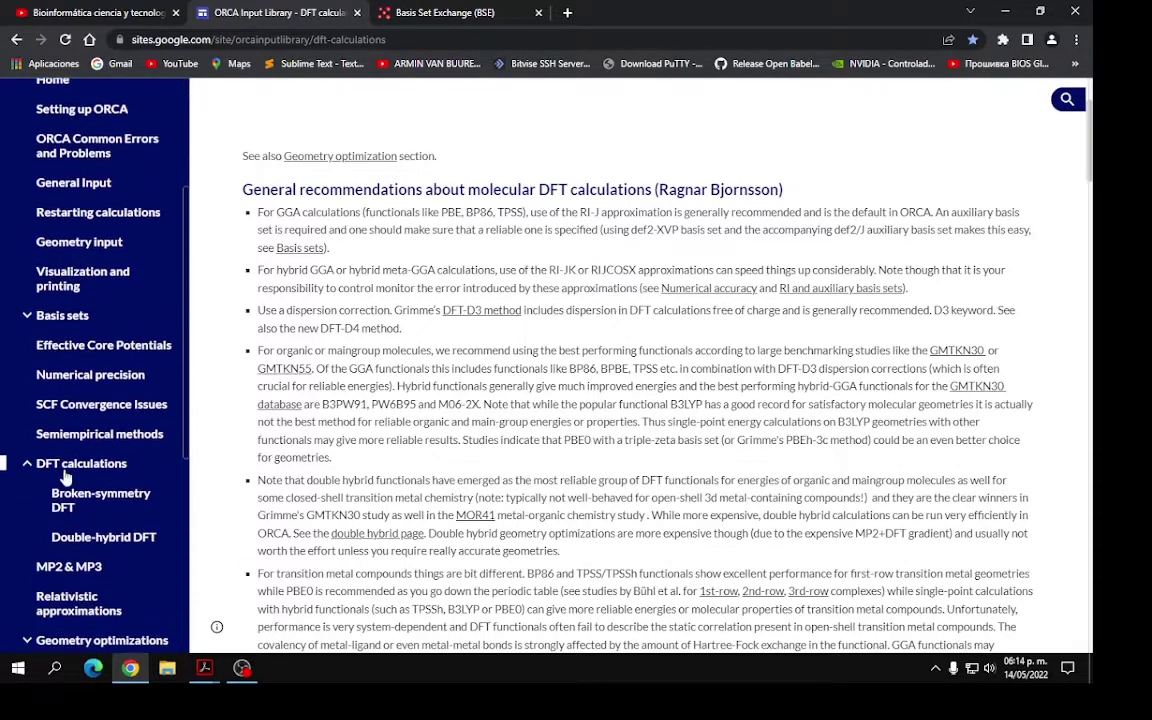
pyautogui.scroll(-3, 66, 495)
pyautogui.scroll(-1, 70, 465)
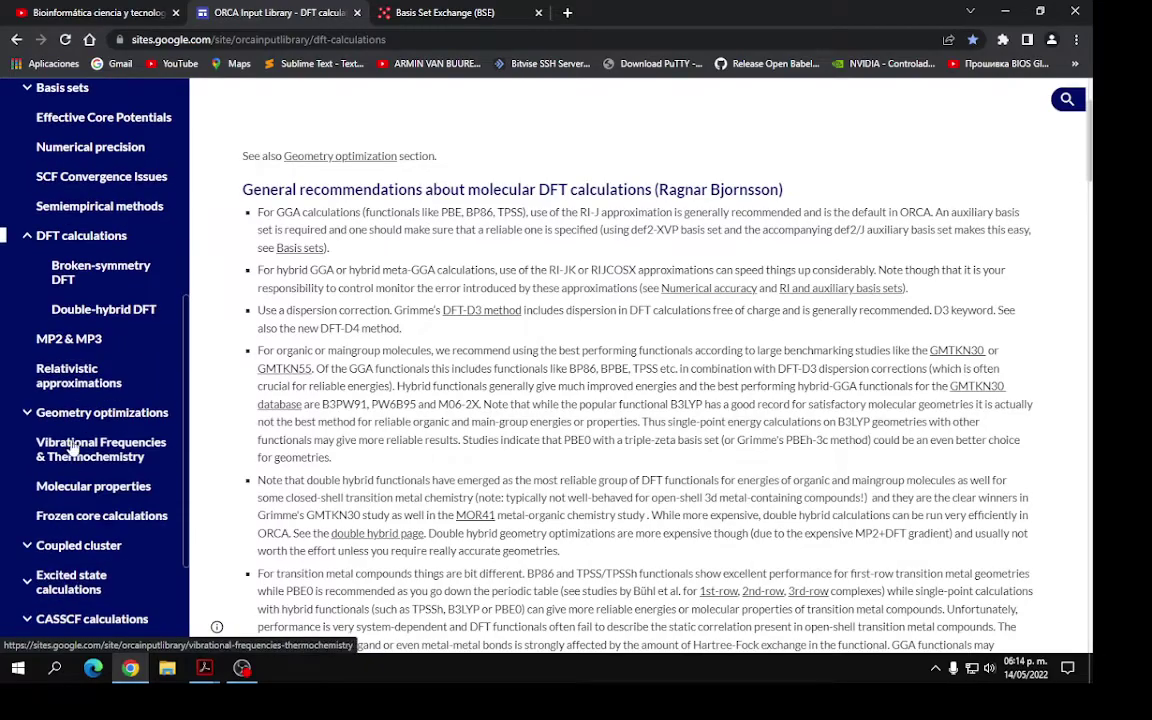
pyautogui.click(80, 412)
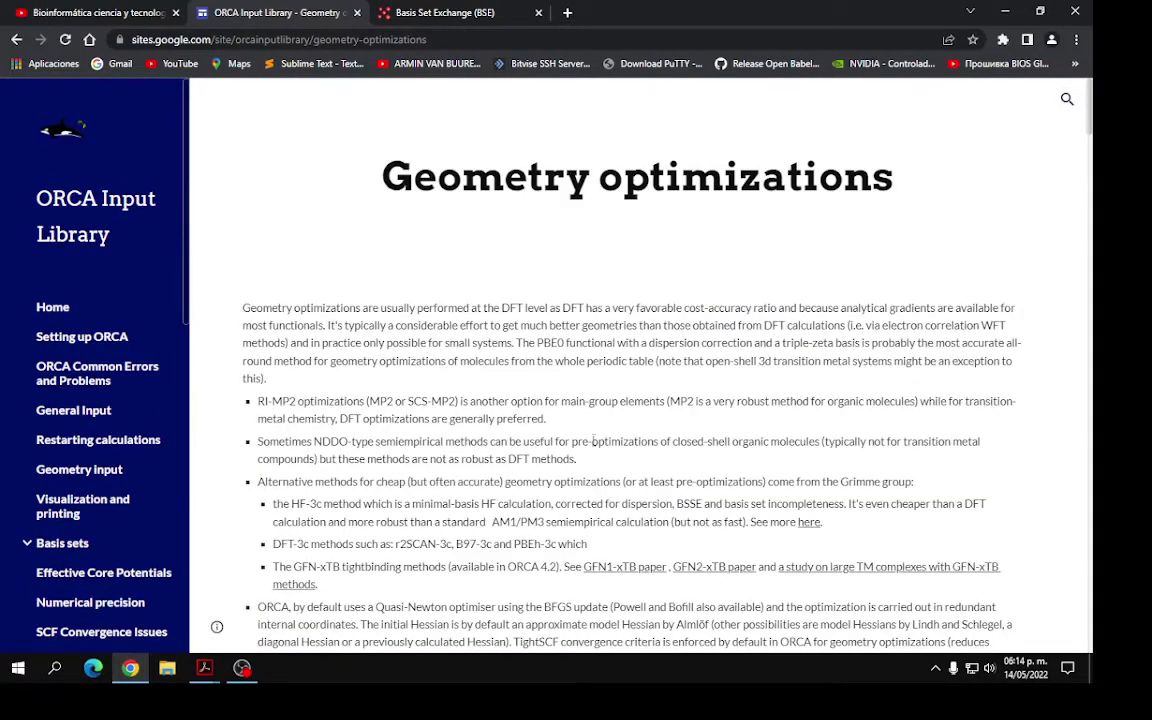
pyautogui.scroll(-8, 593, 440)
pyautogui.scroll(-4, 623, 452)
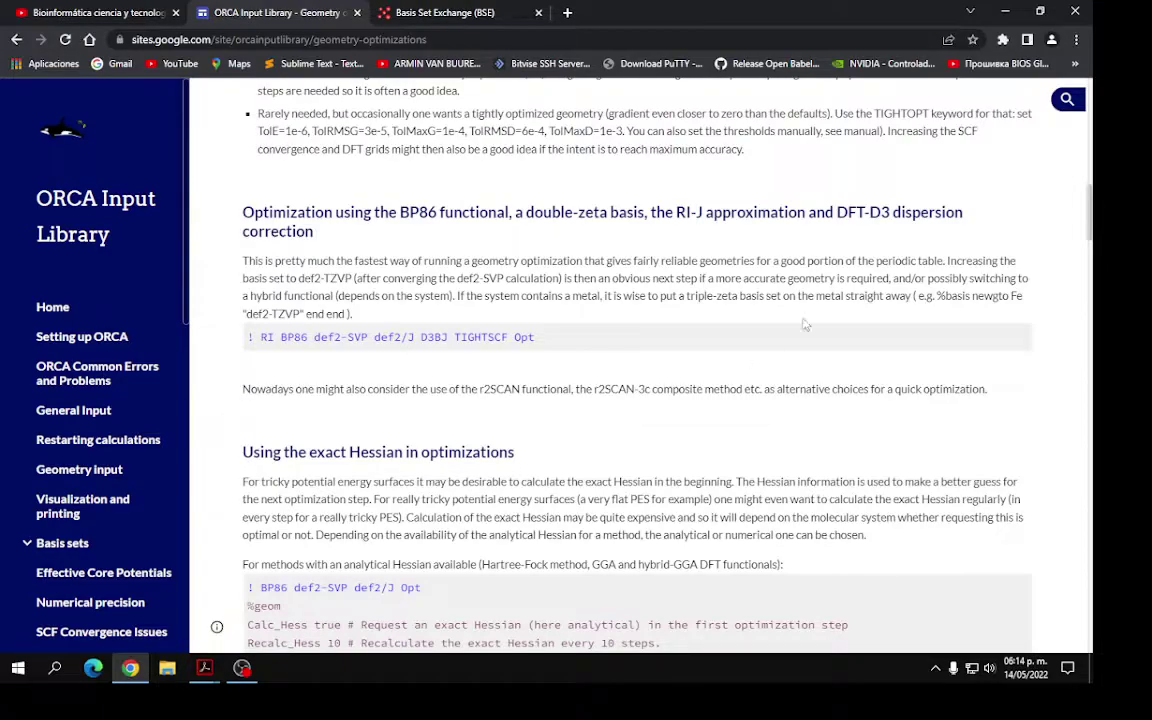
# Examine the BP86 optimization section and its input line "! RI BP86 def2-SVP def2/J D3BJ TIGHTSCF Opt"
pyautogui.moveTo(889, 212); pyautogui.dragTo(946, 240)
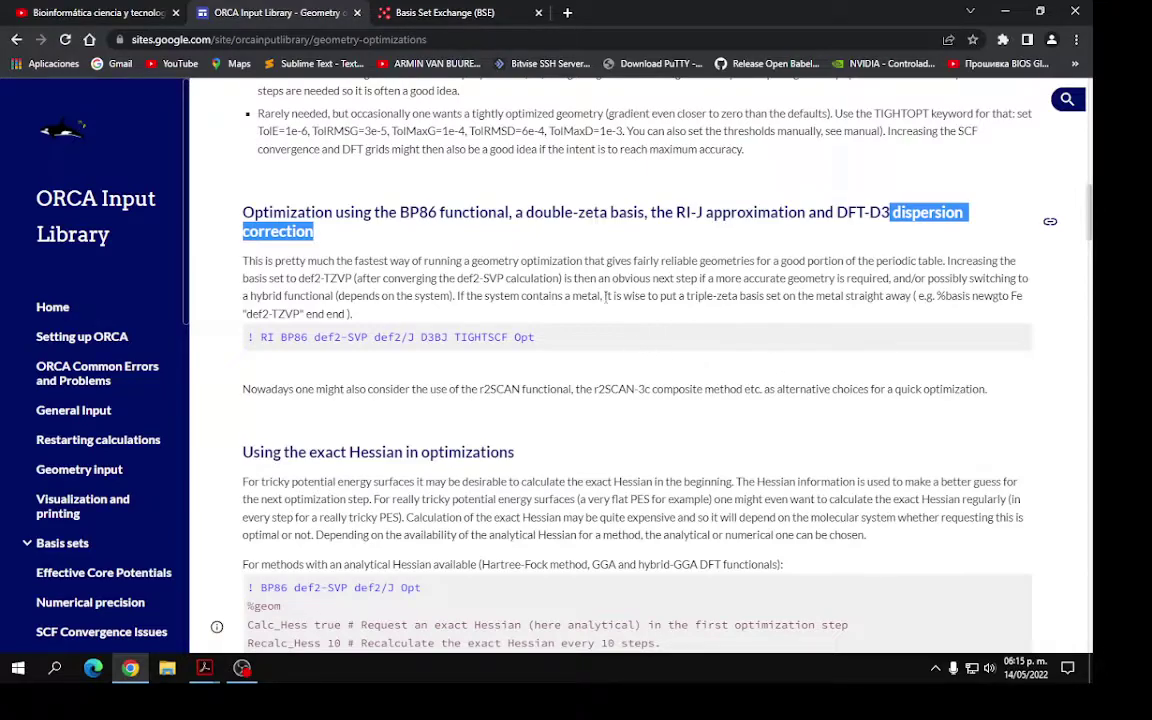
pyautogui.moveTo(535, 337); pyautogui.dragTo(250, 337)
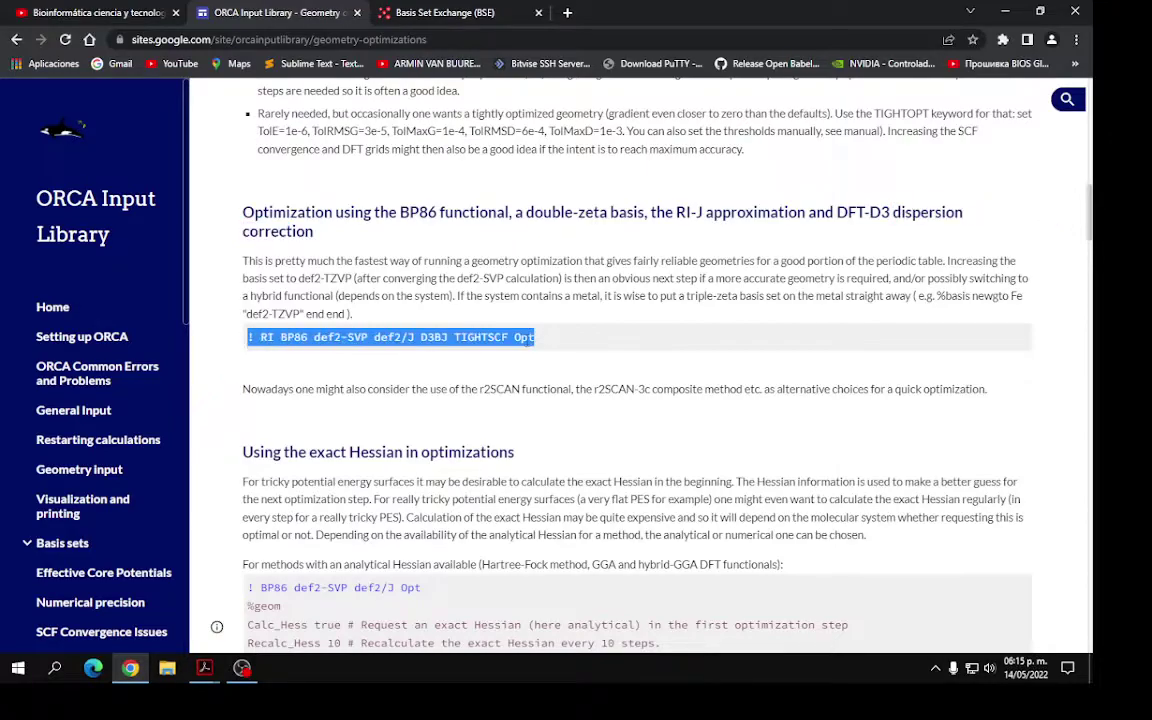
pyautogui.click(527, 340)
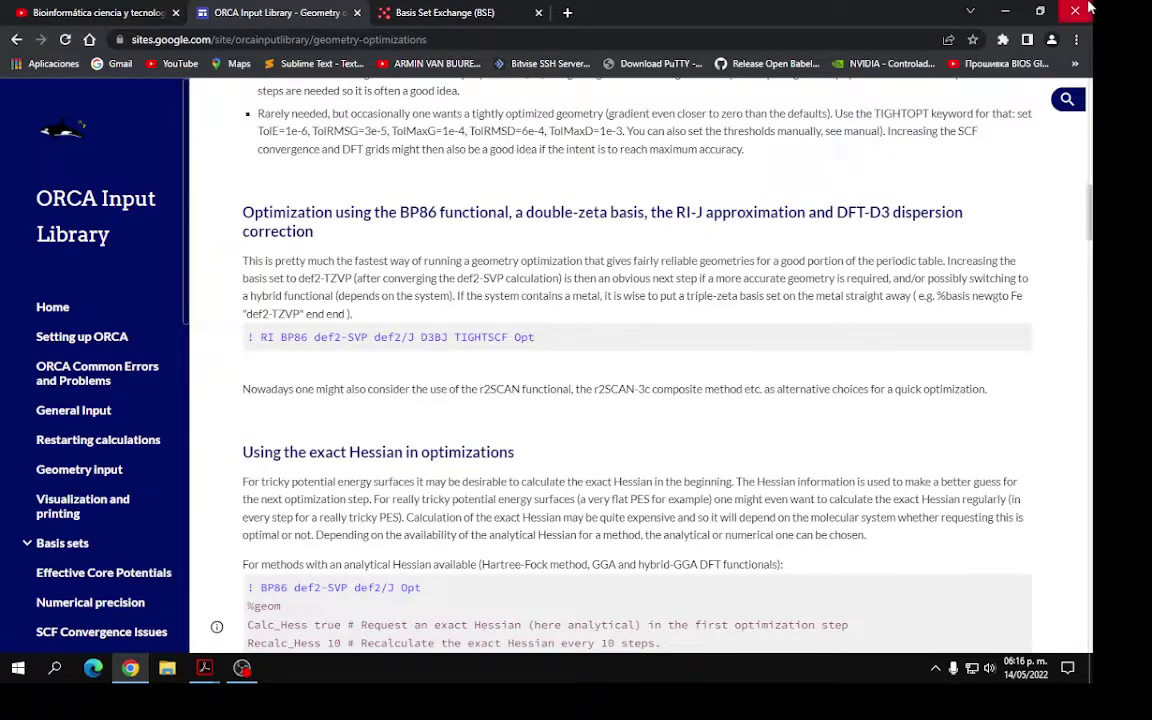
pyautogui.moveTo(538, 340); pyautogui.dragTo(286, 279)
pyautogui.click(640, 374)
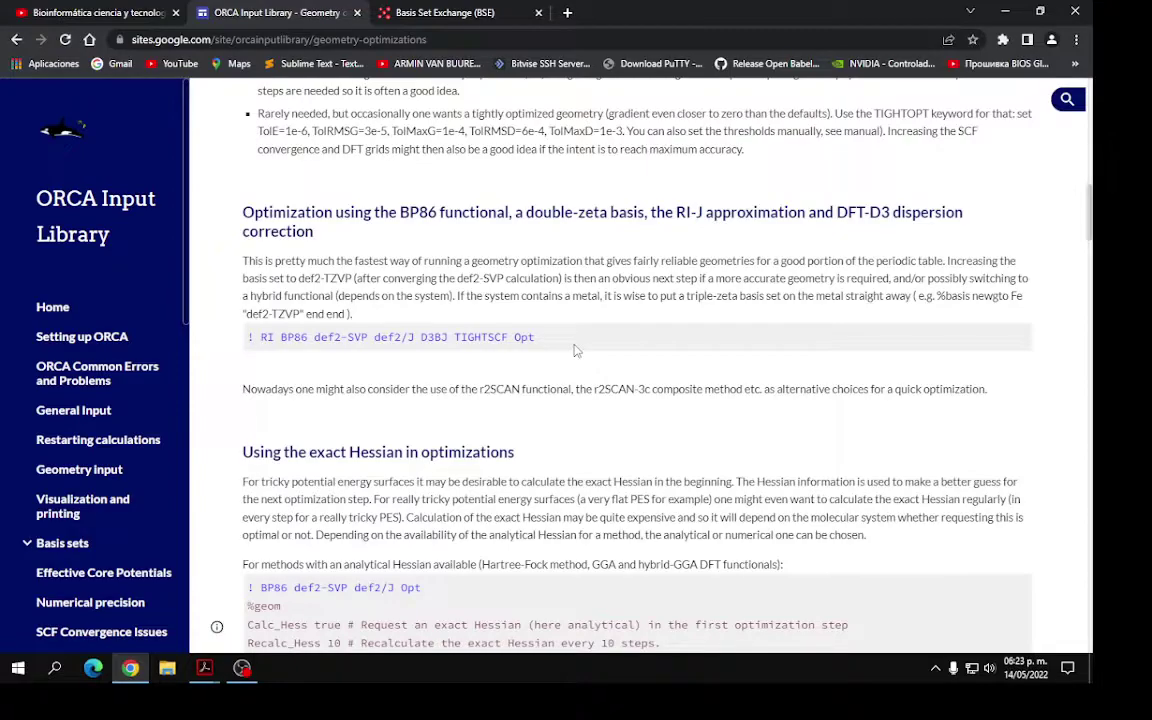
pyautogui.scroll(-1, 575, 350)
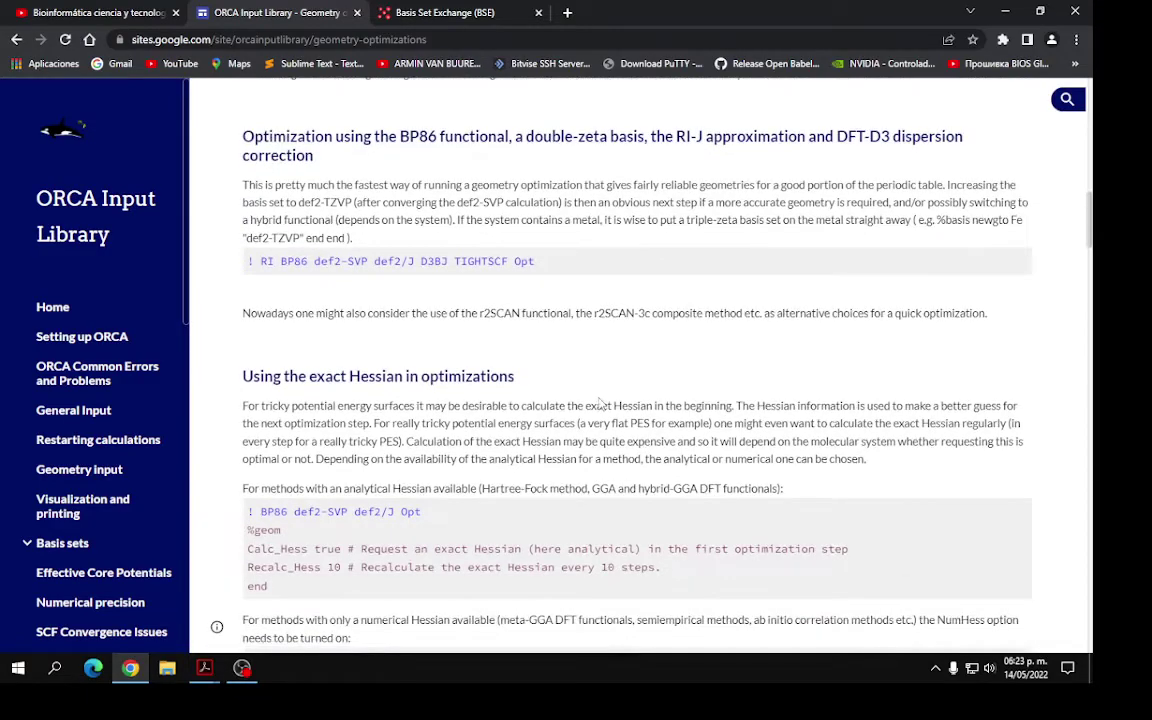
# Open the Metanol folder from the desktop and start Avogadro
pyautogui.click(1005, 12)
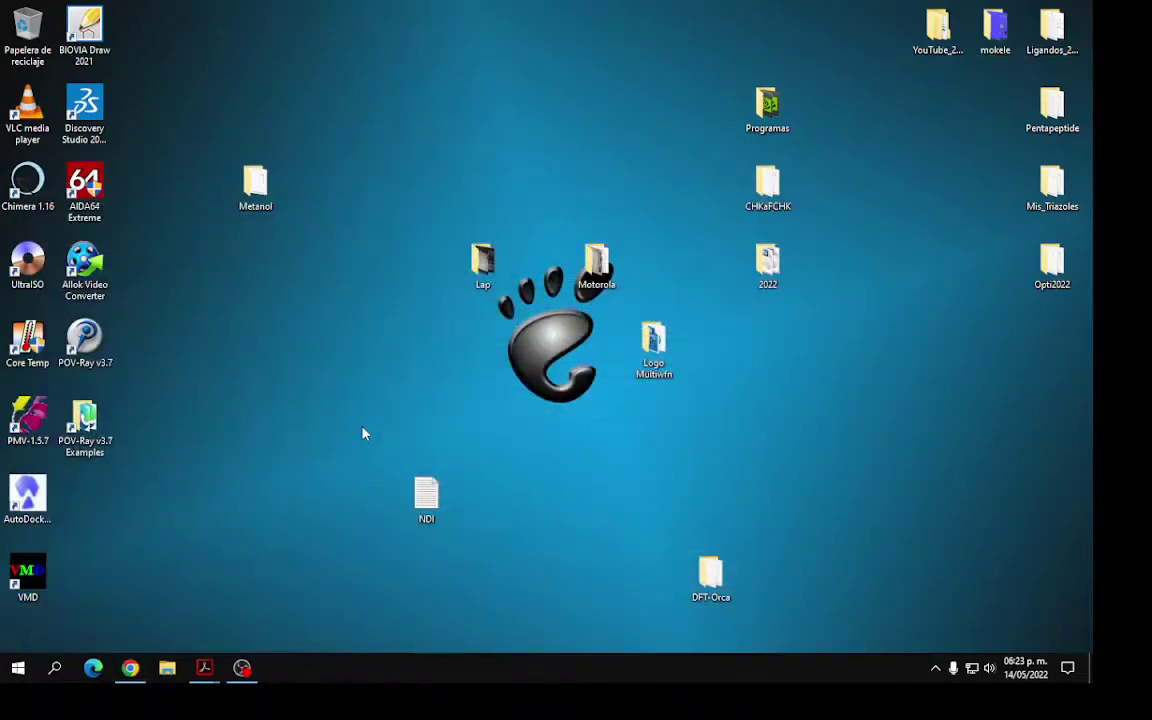
pyautogui.doubleClick(255, 185)
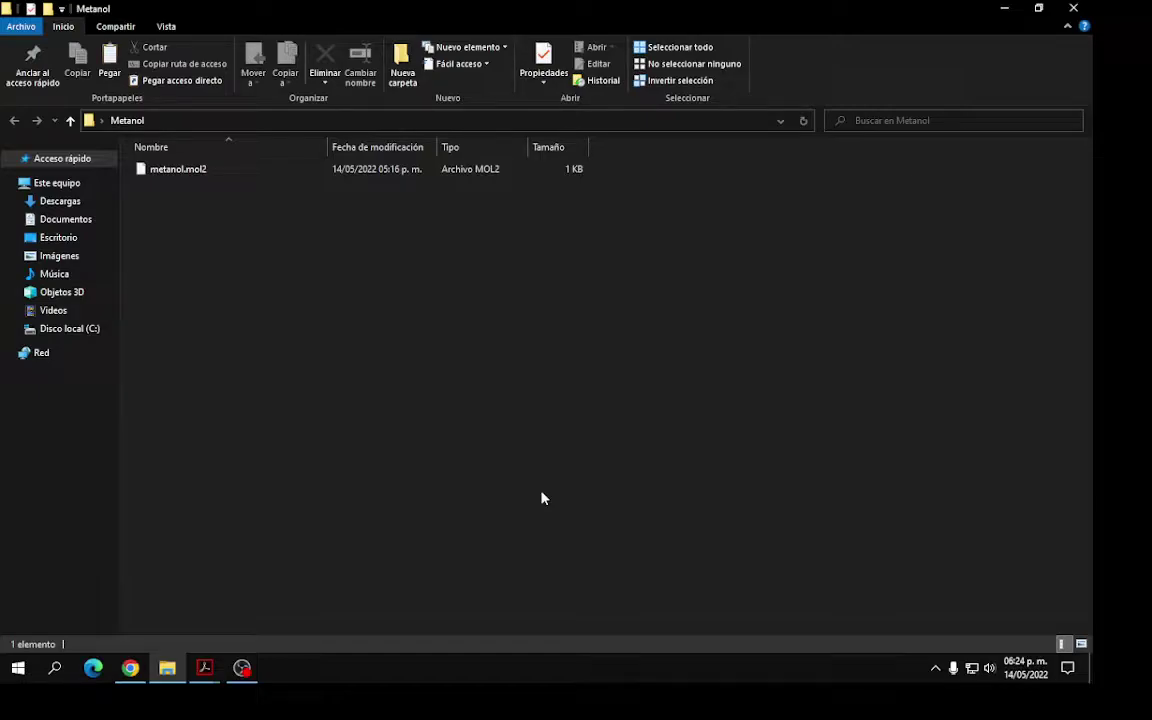
pyautogui.click(18, 668)
pyautogui.click(286, 405)
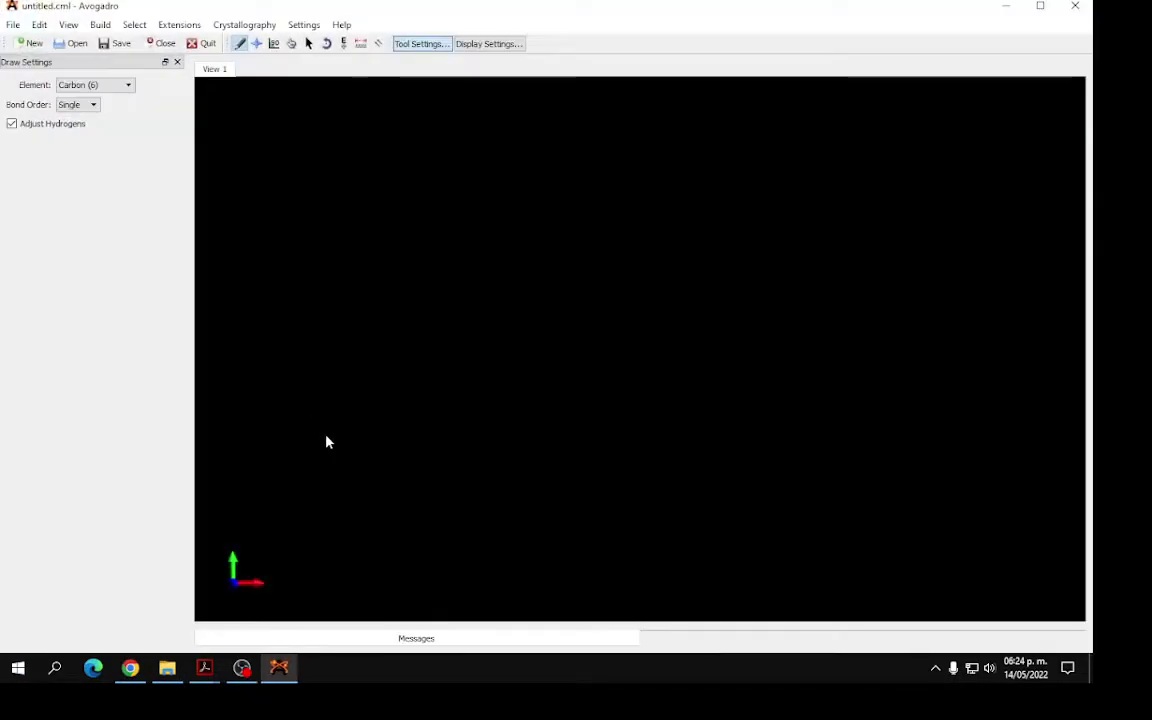
# Load metanol.mol2 from the Metanol folder into the Avogadro view and inspect the molecule
pyautogui.click(165, 670)
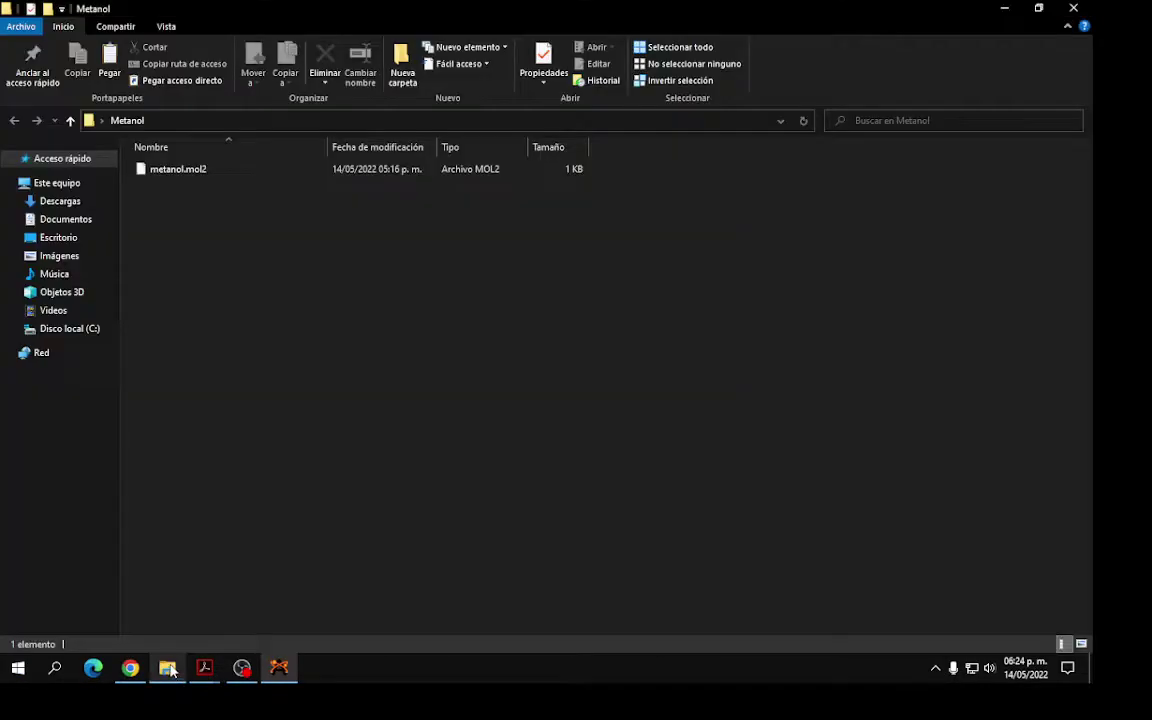
pyautogui.moveTo(172, 172); pyautogui.dragTo(284, 669)
pyautogui.click(432, 543)
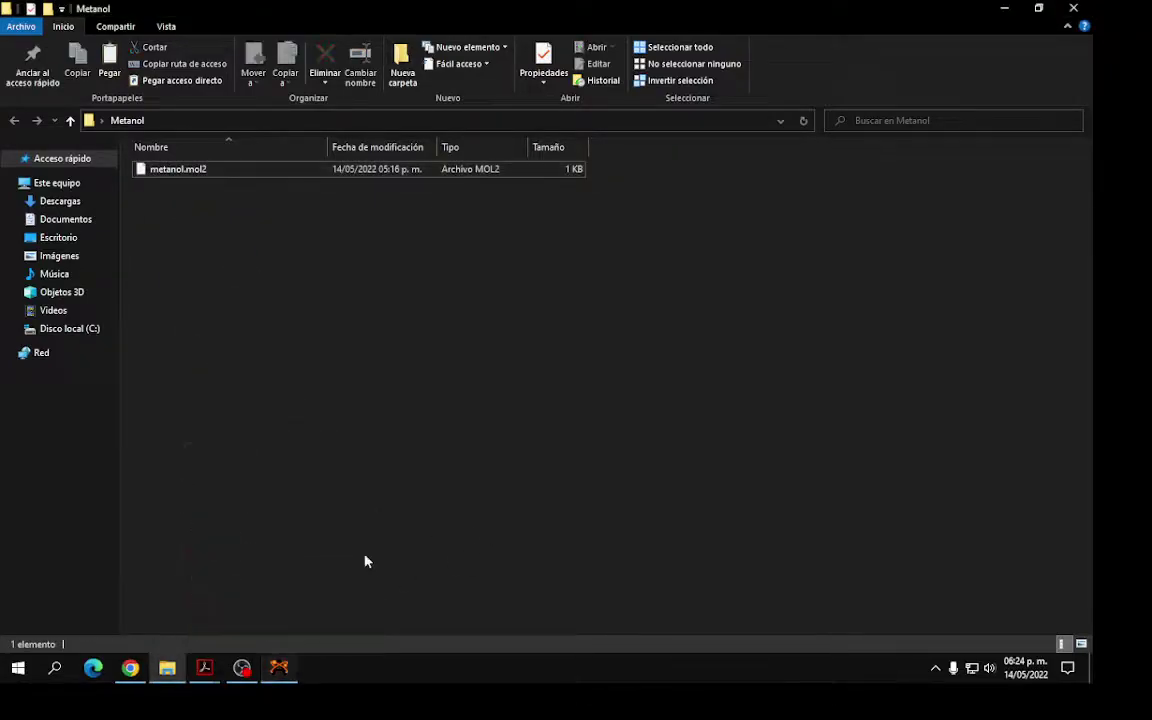
pyautogui.moveTo(176, 172); pyautogui.dragTo(488, 432)
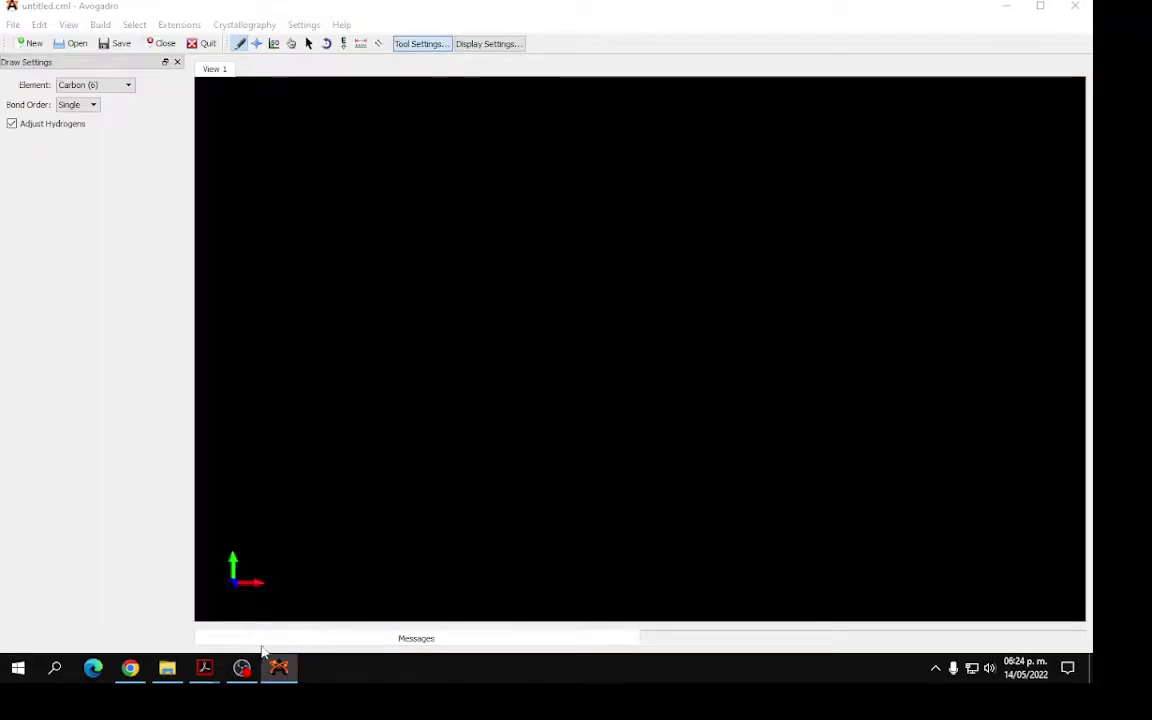
pyautogui.click(167, 667)
pyautogui.moveTo(177, 174); pyautogui.dragTo(666, 373)
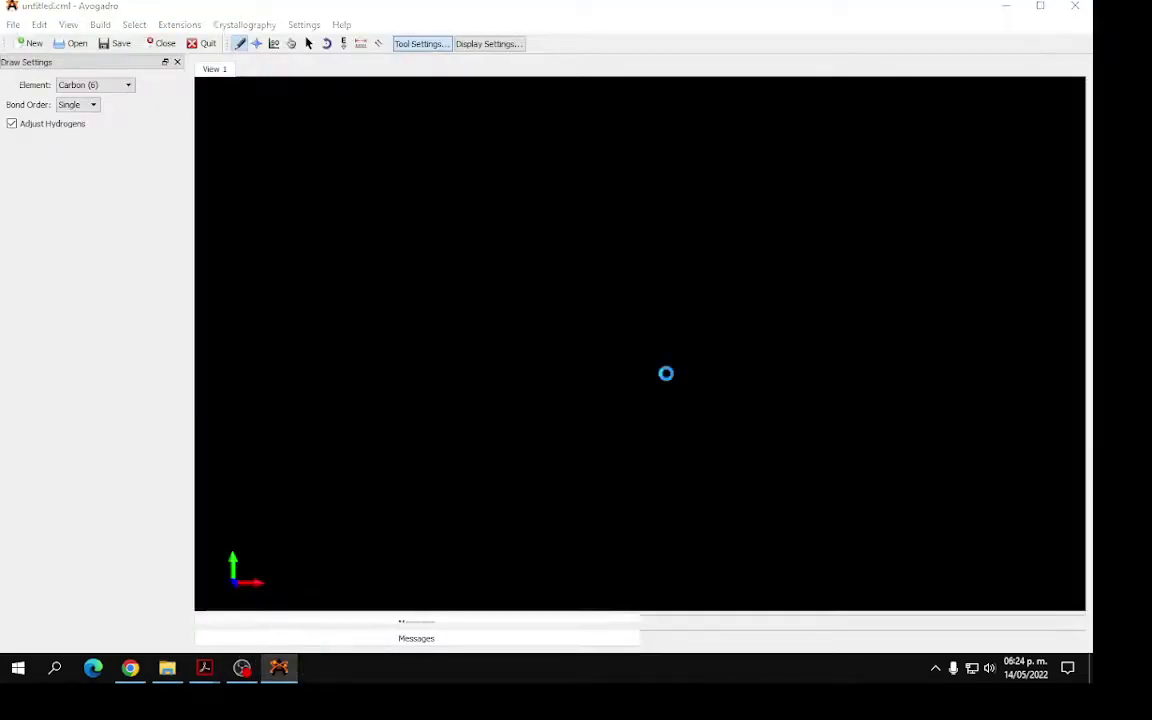
pyautogui.moveTo(690, 286); pyautogui.dragTo(733, 465)
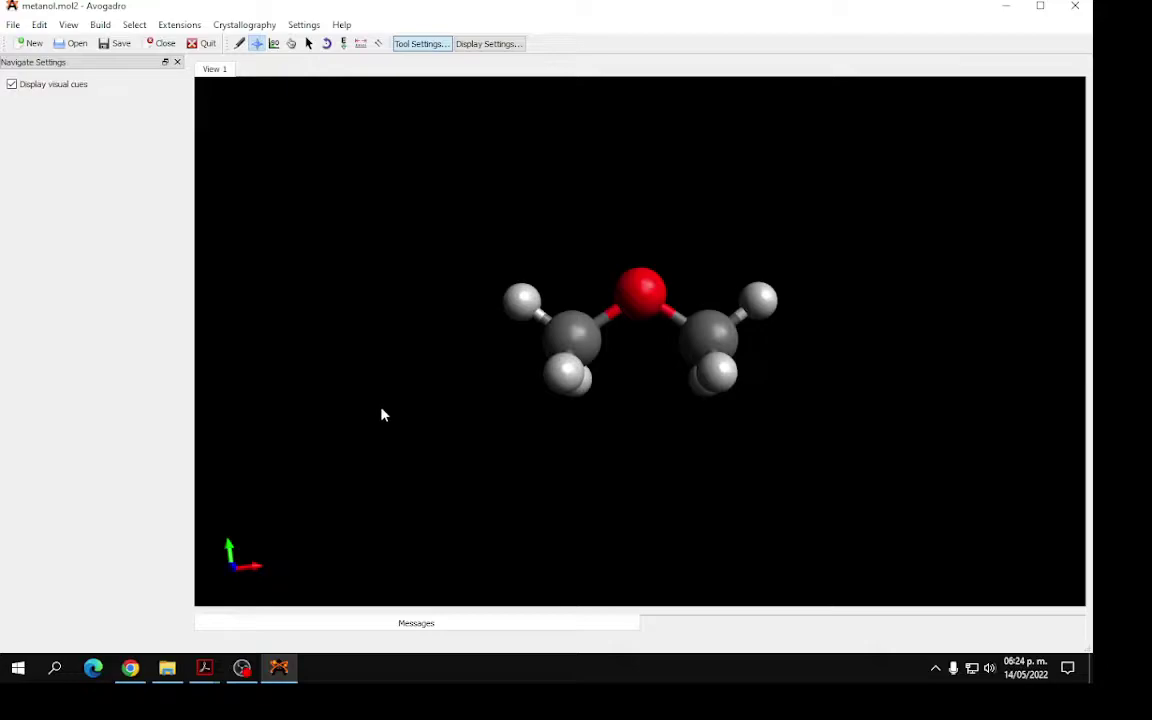
pyautogui.moveTo(418, 431); pyautogui.dragTo(660, 403)
# Run Auto Optimization on the molecule with the MMFF94 force field and stop it once the energy settles
pyautogui.click(344, 43)
pyautogui.click(128, 86)
pyautogui.click(115, 117)
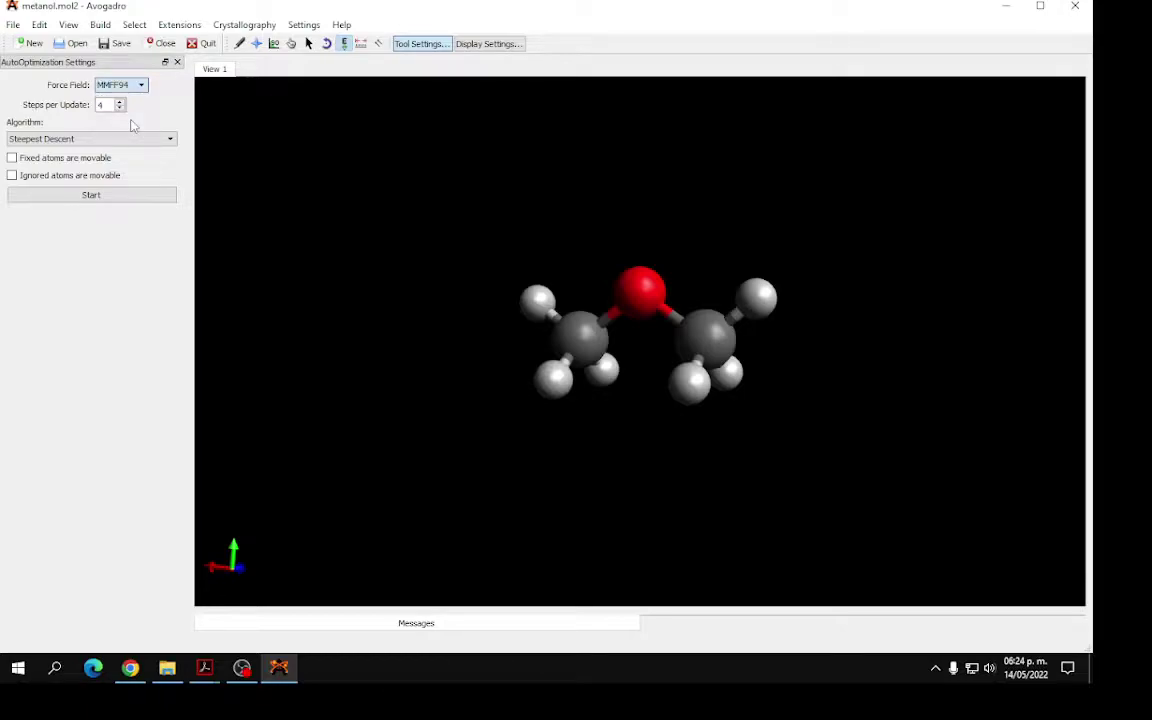
pyautogui.click(122, 197)
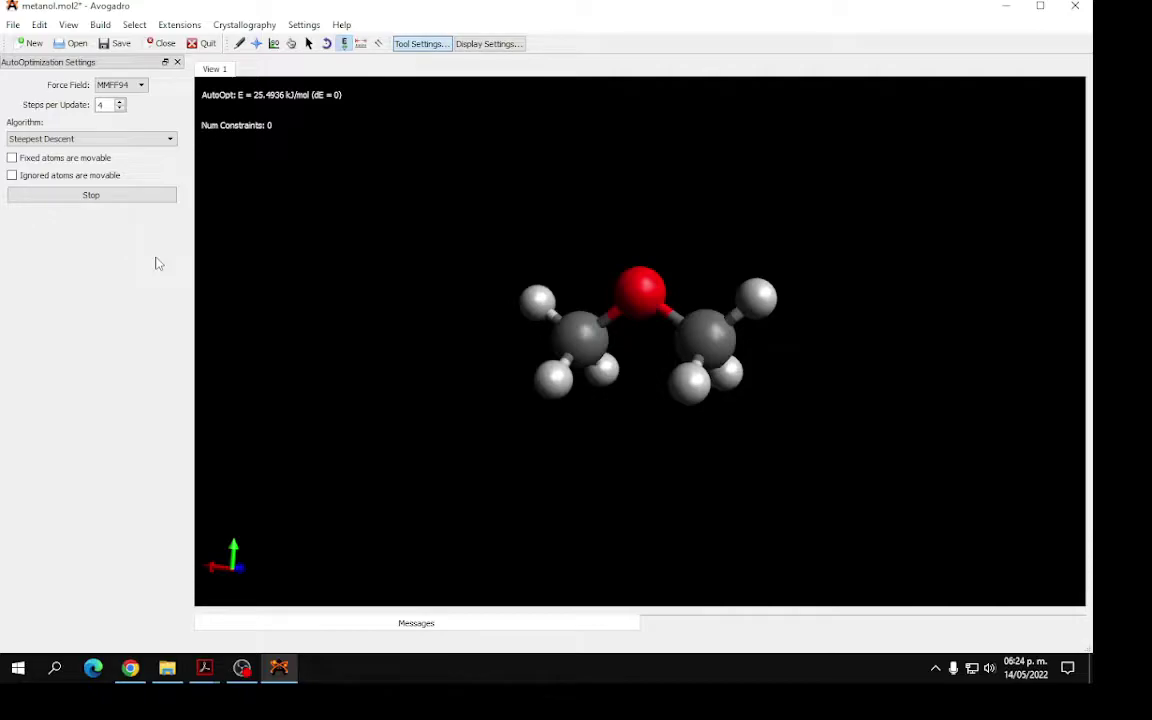
pyautogui.click(120, 196)
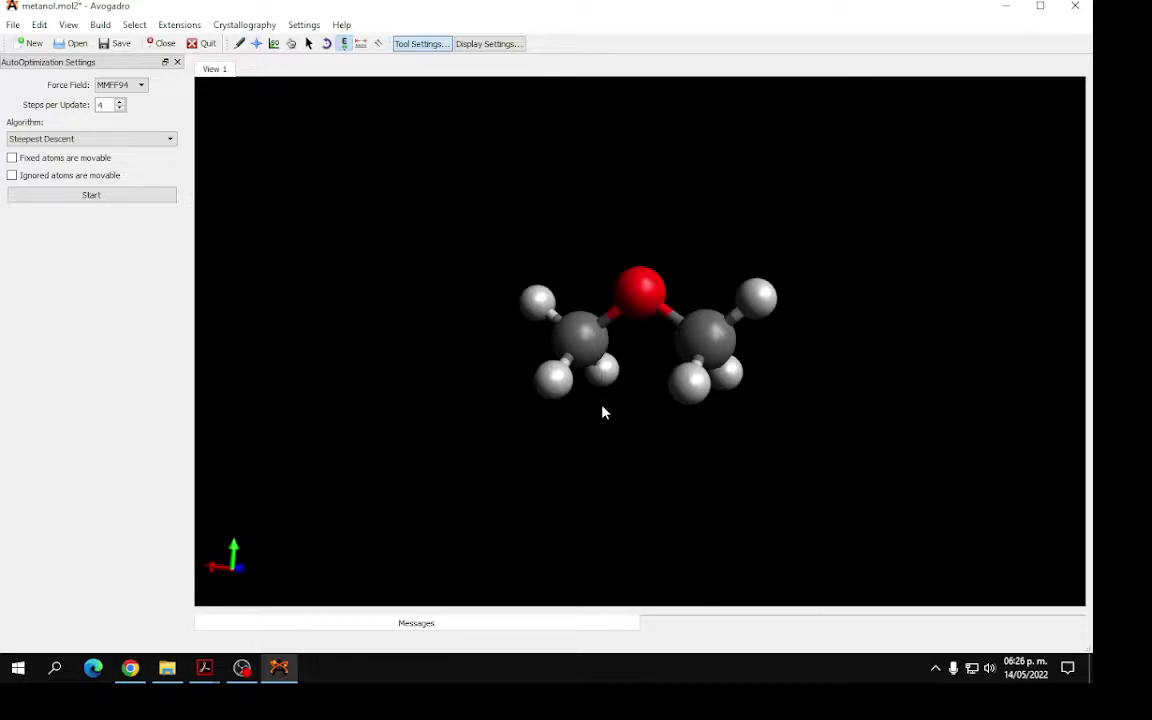
# Open the ORCA input generator for the molecule and set the calculation to Geometry Optimization
pyautogui.moveTo(542, 486); pyautogui.dragTo(602, 468, button='right')
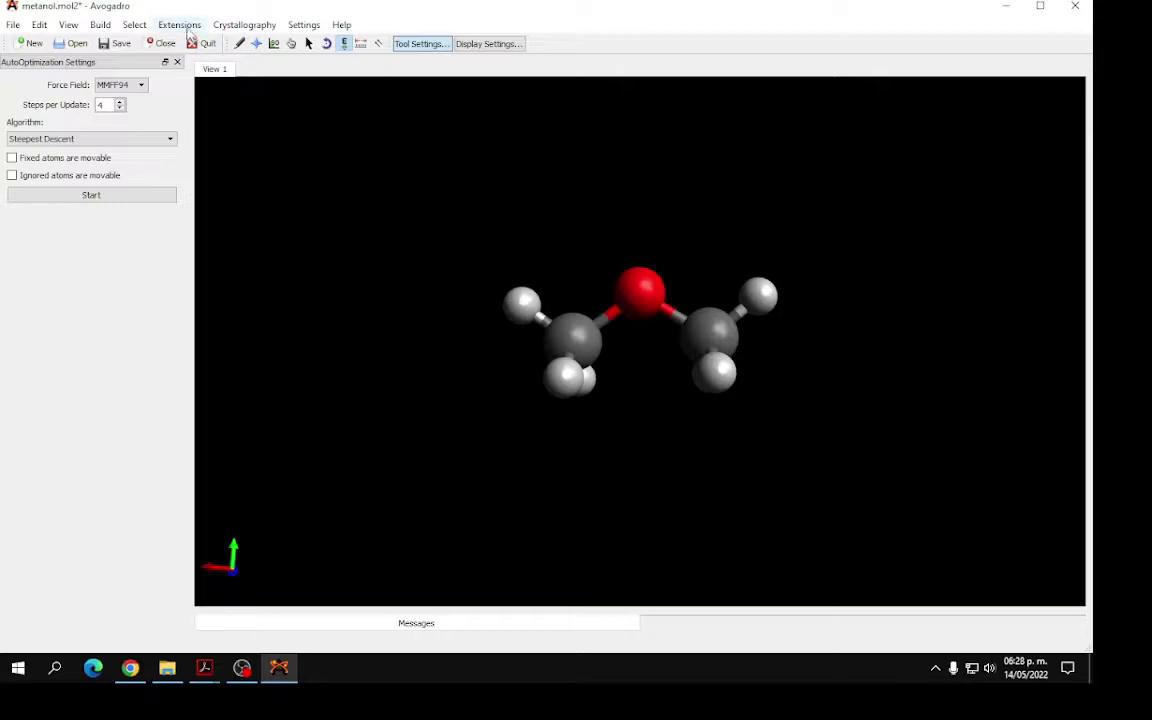
pyautogui.click(179, 24)
pyautogui.moveTo(221, 317)
pyautogui.click(368, 316)
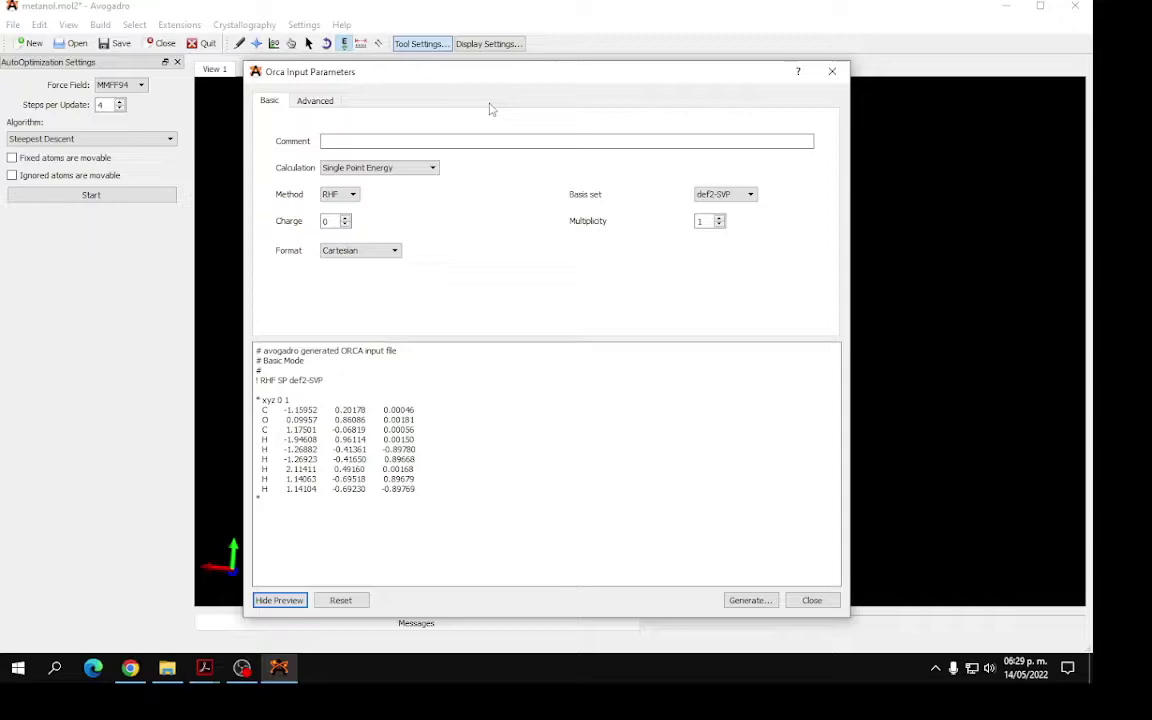
pyautogui.click(425, 167)
pyautogui.click(404, 192)
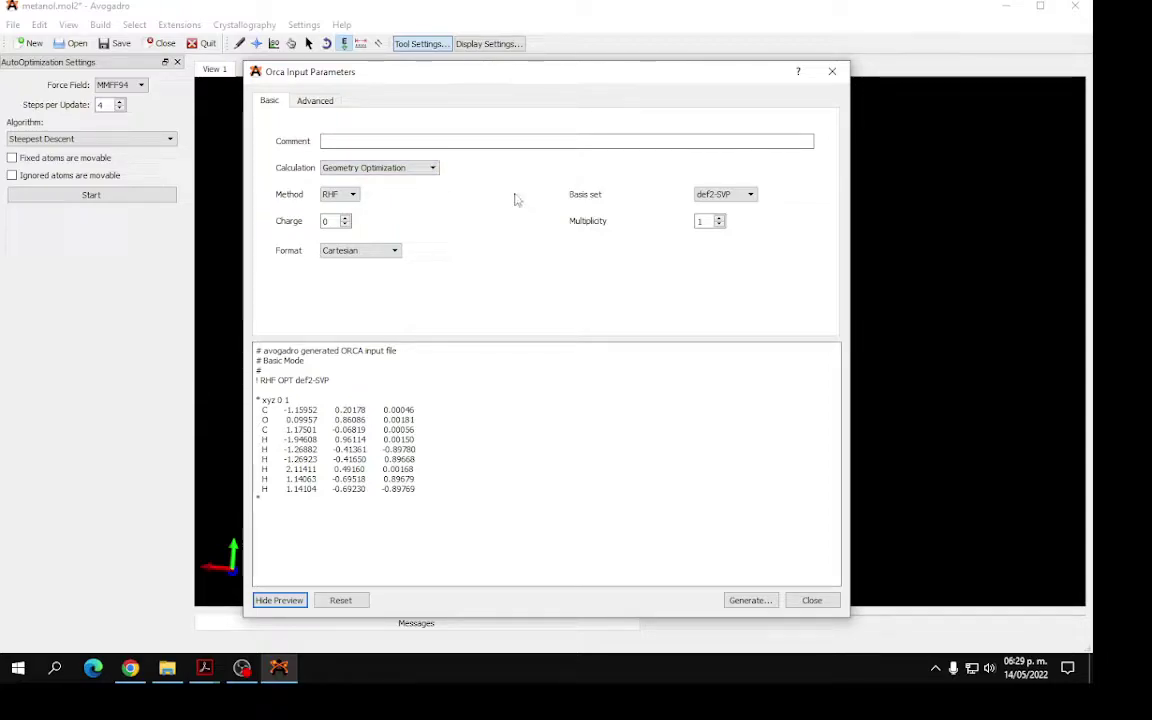
# Review the ORCA input preview, including its atomic coordinates block
pyautogui.click(524, 141)
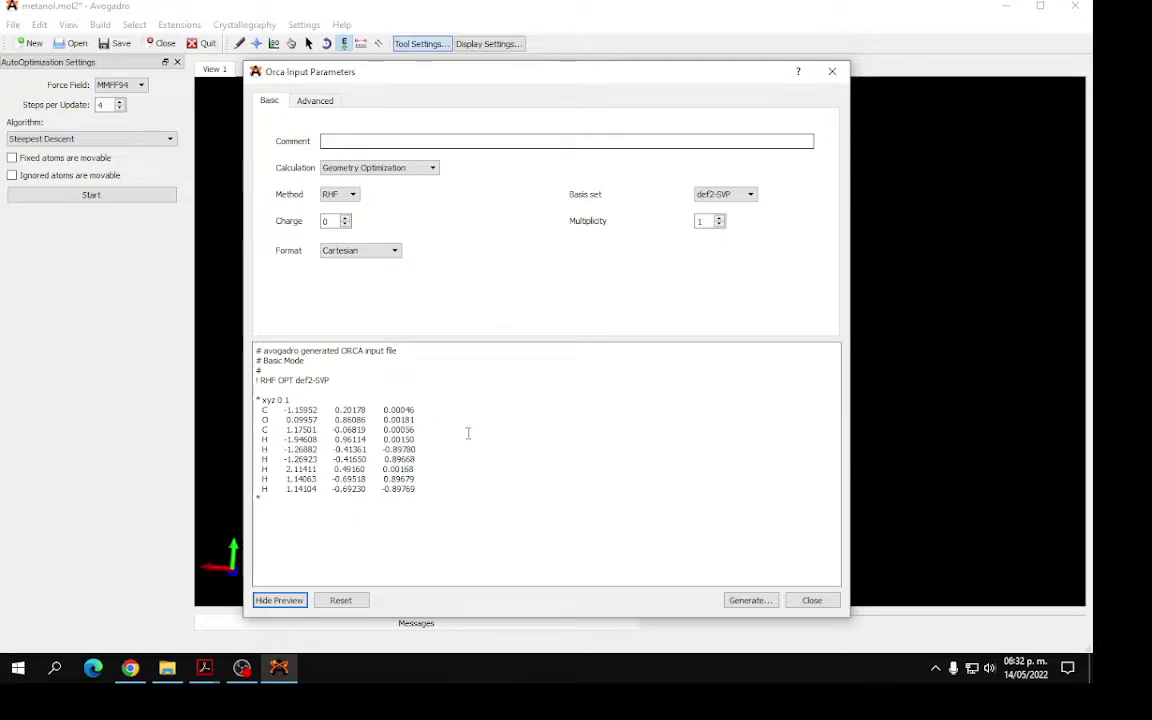
pyautogui.moveTo(442, 497); pyautogui.dragTo(258, 399)
pyautogui.hotkey('ctrl', 'a')
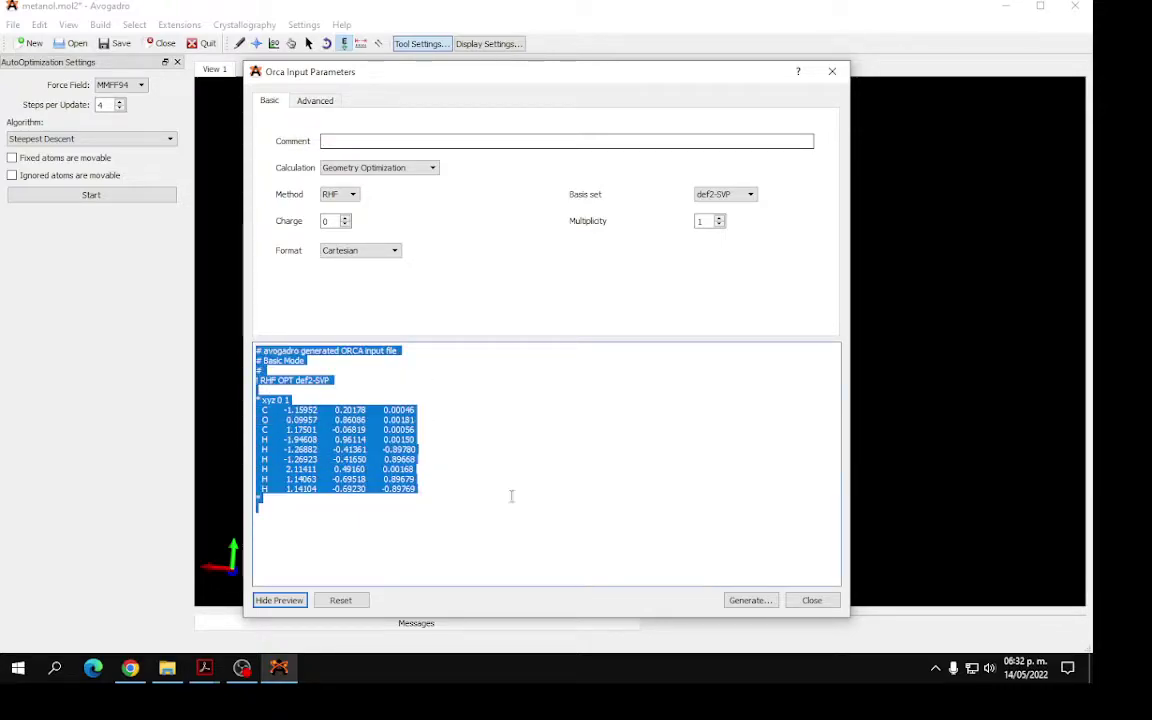
pyautogui.click(558, 452)
pyautogui.hotkey('shift', 'Down')
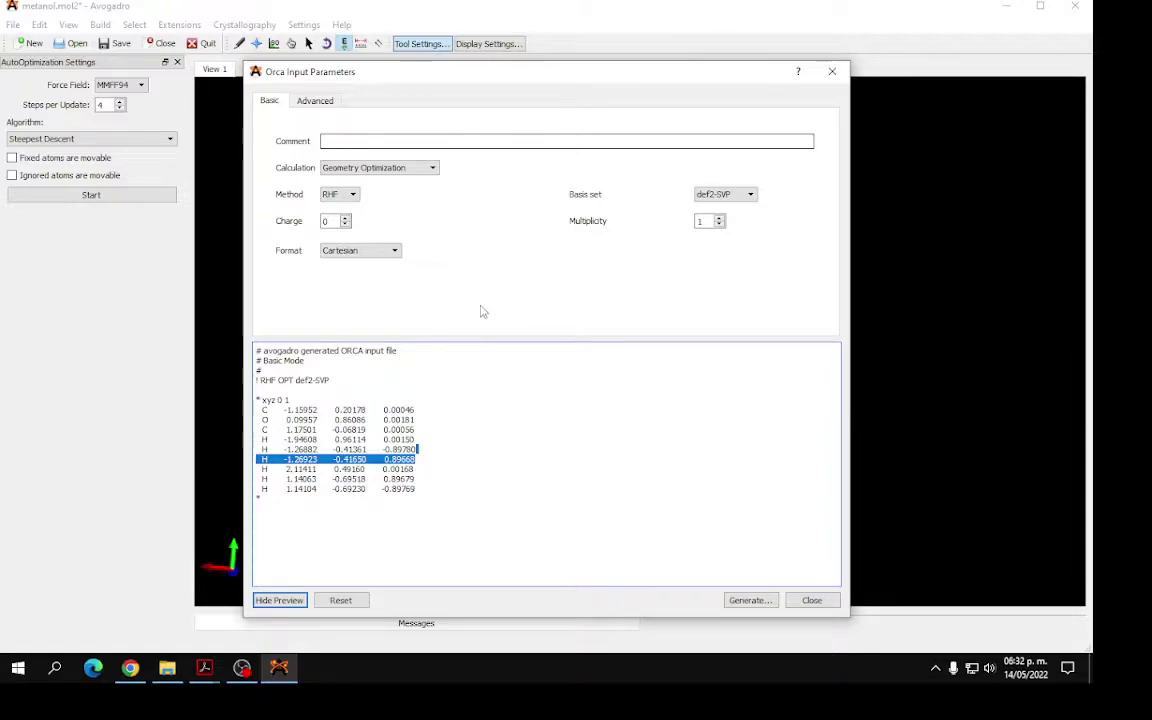
# Set the method of the basic ORCA input to DFT
pyautogui.click(390, 145)
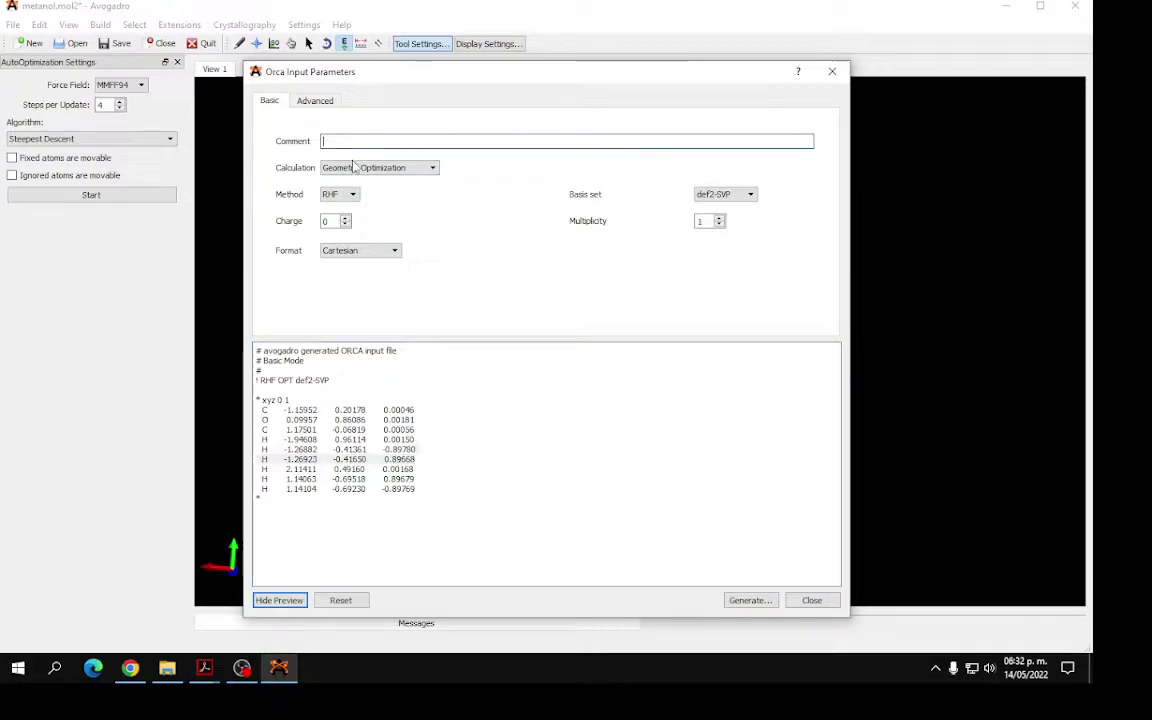
pyautogui.click(338, 194)
pyautogui.click(336, 247)
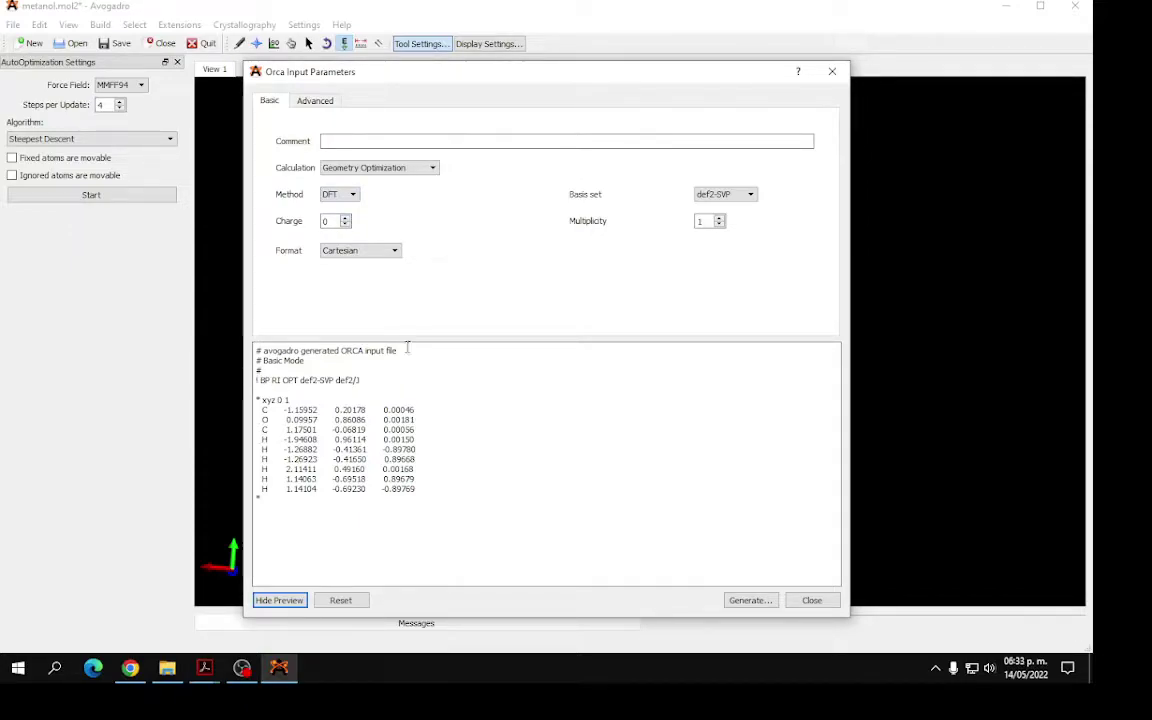
# Enable the DFT method in the advanced control settings of the ORCA input
pyautogui.click(305, 100)
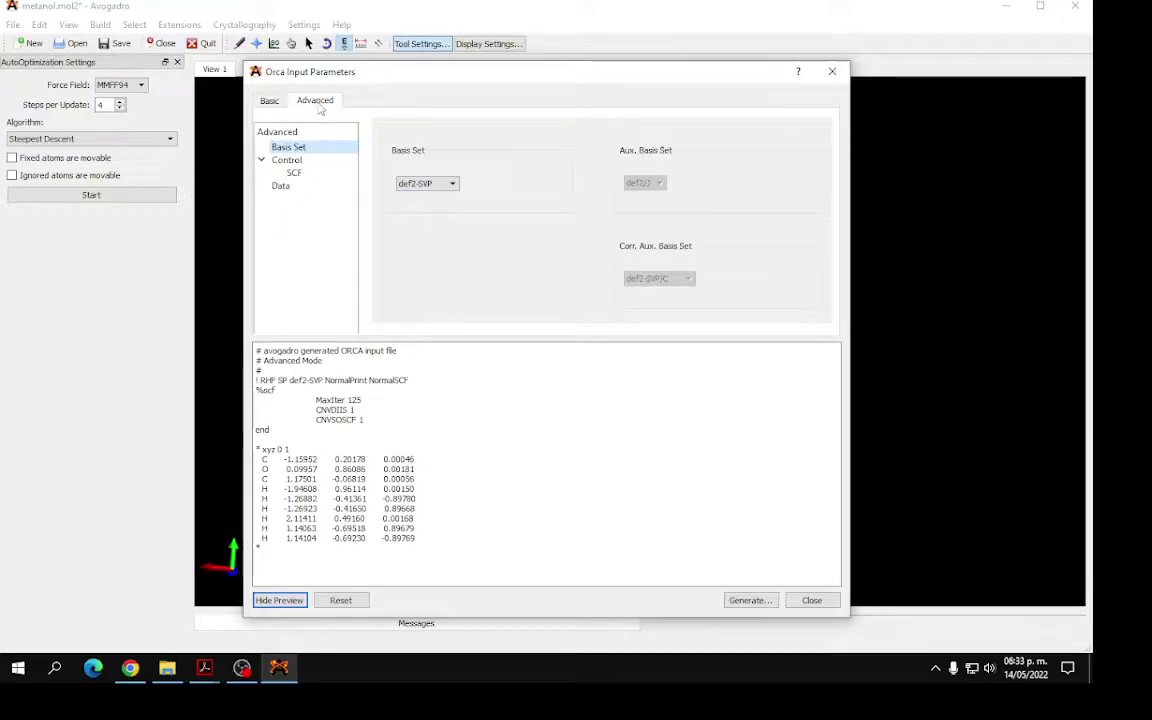
pyautogui.click(286, 160)
pyautogui.click(398, 206)
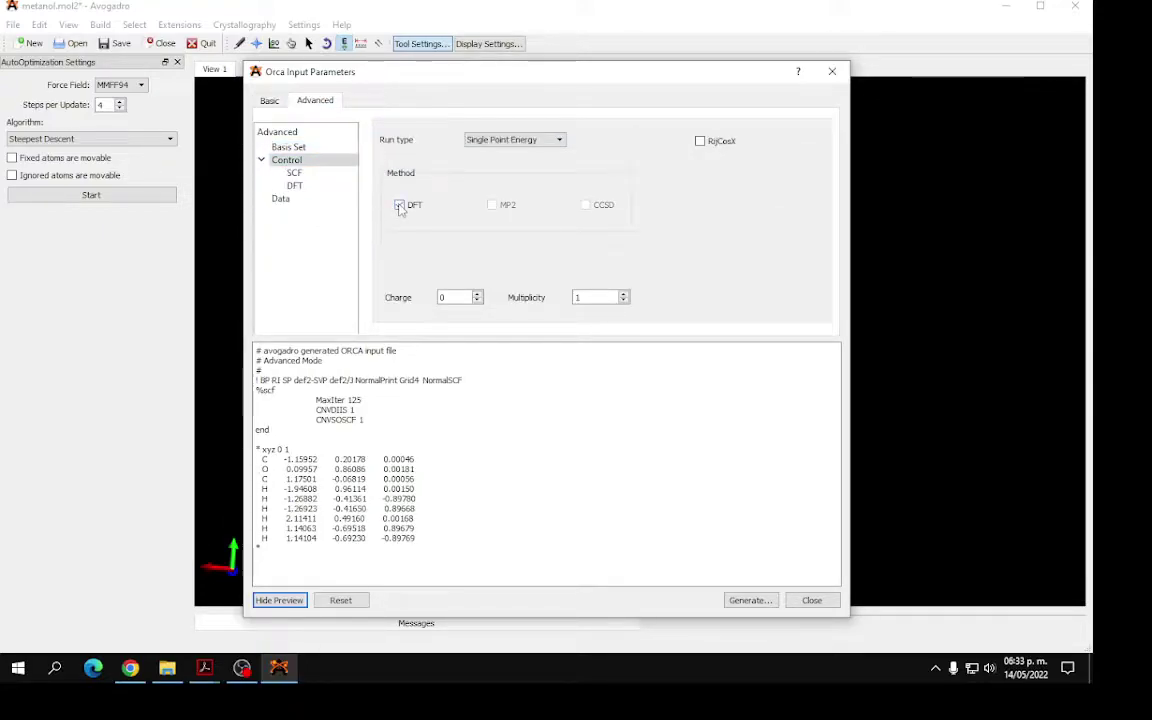
# Set the advanced run type to Geometry Optimization and the DFT functional to B3LYP
pyautogui.click(543, 144)
pyautogui.click(515, 163)
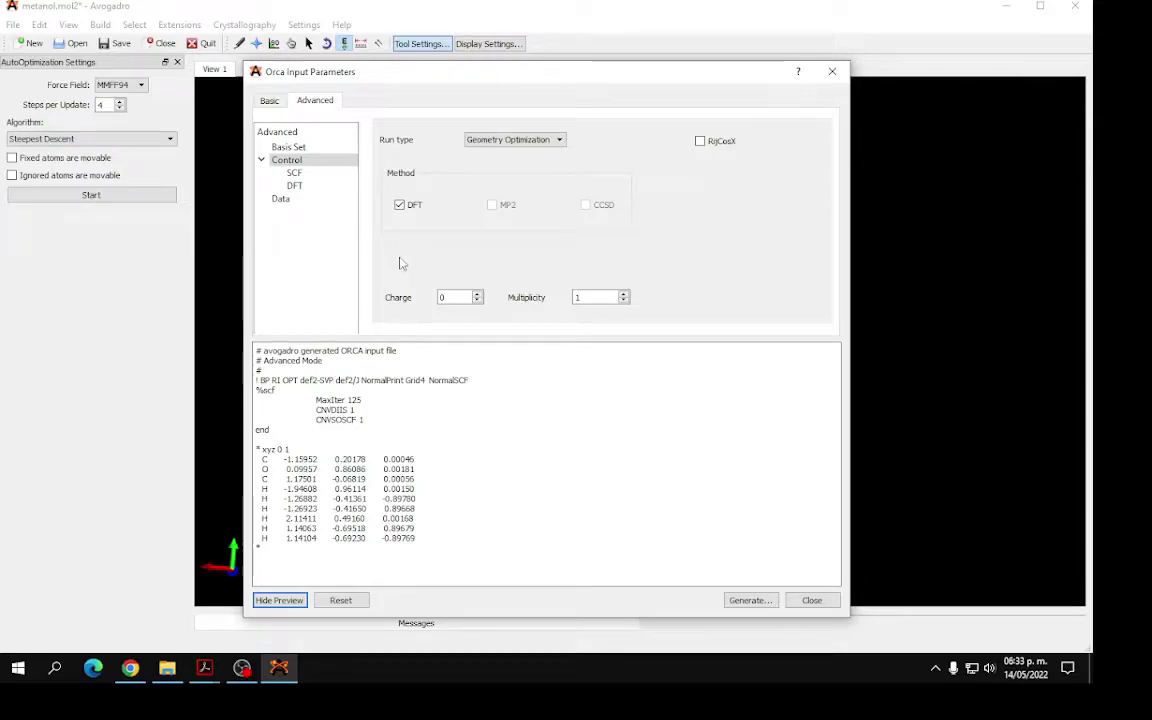
pyautogui.click(294, 186)
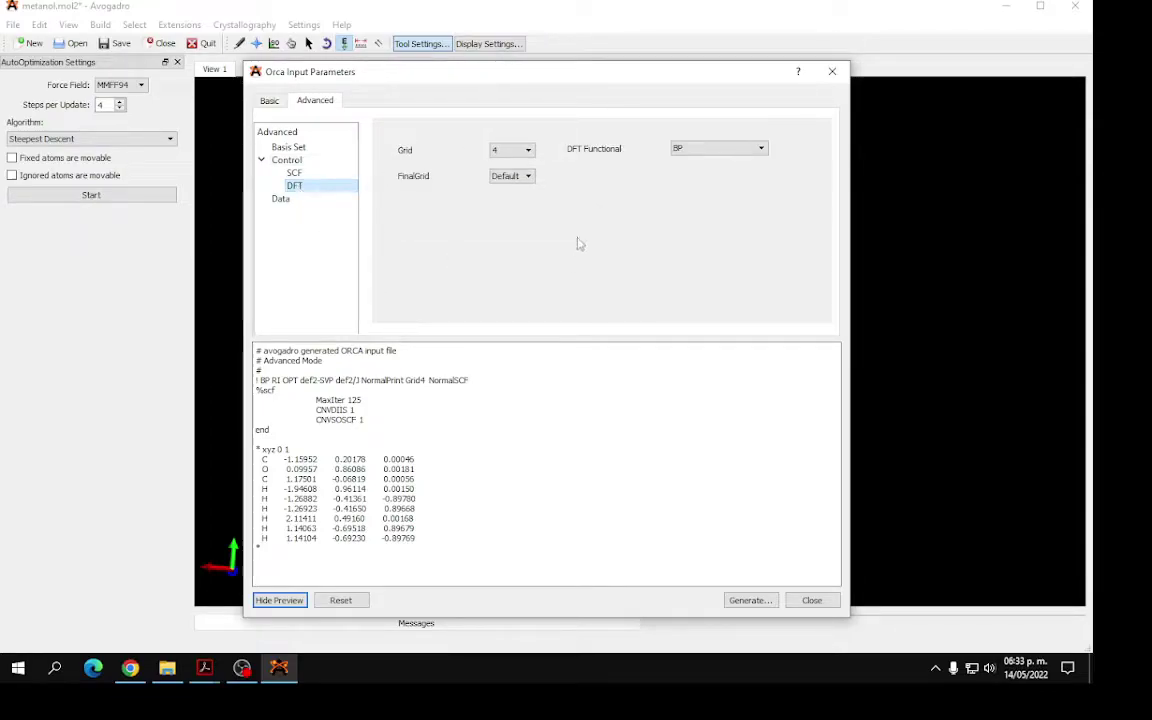
pyautogui.click(748, 152)
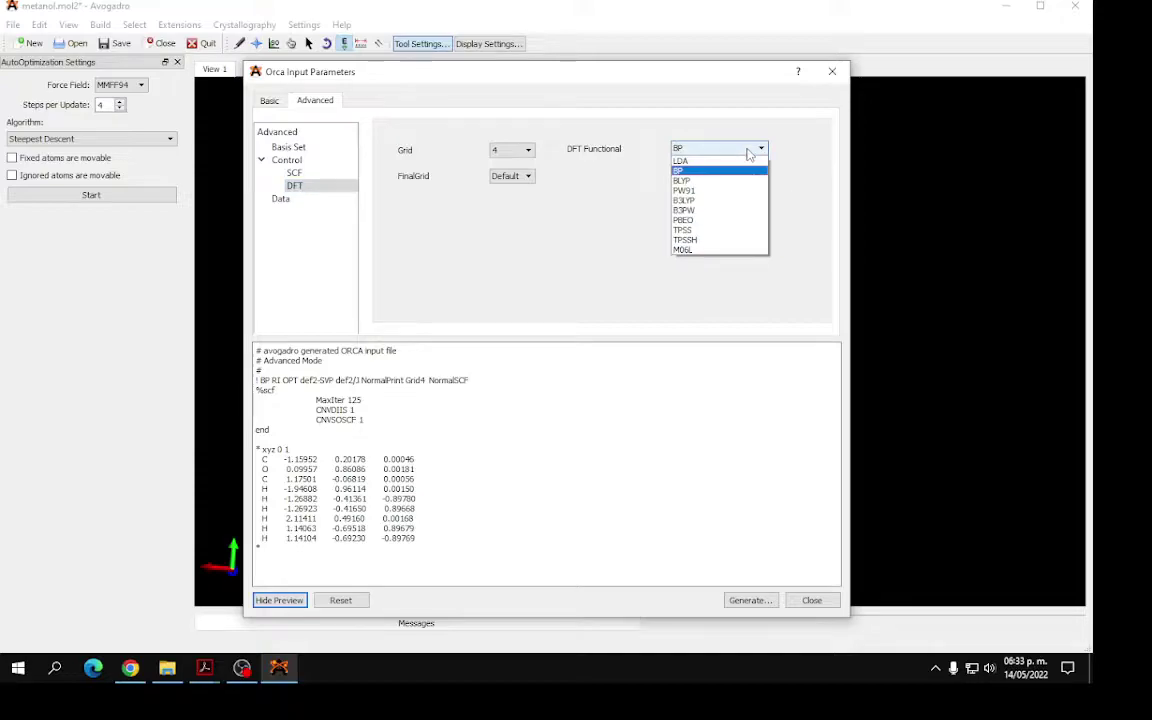
pyautogui.click(684, 201)
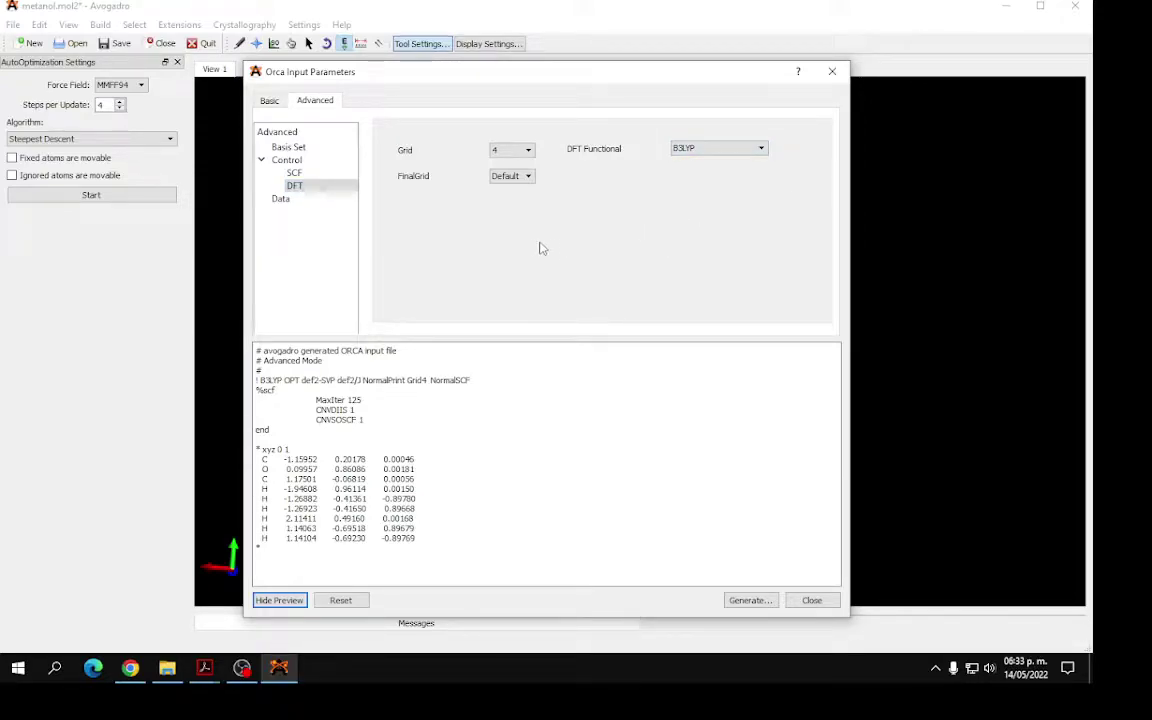
pyautogui.click(525, 152)
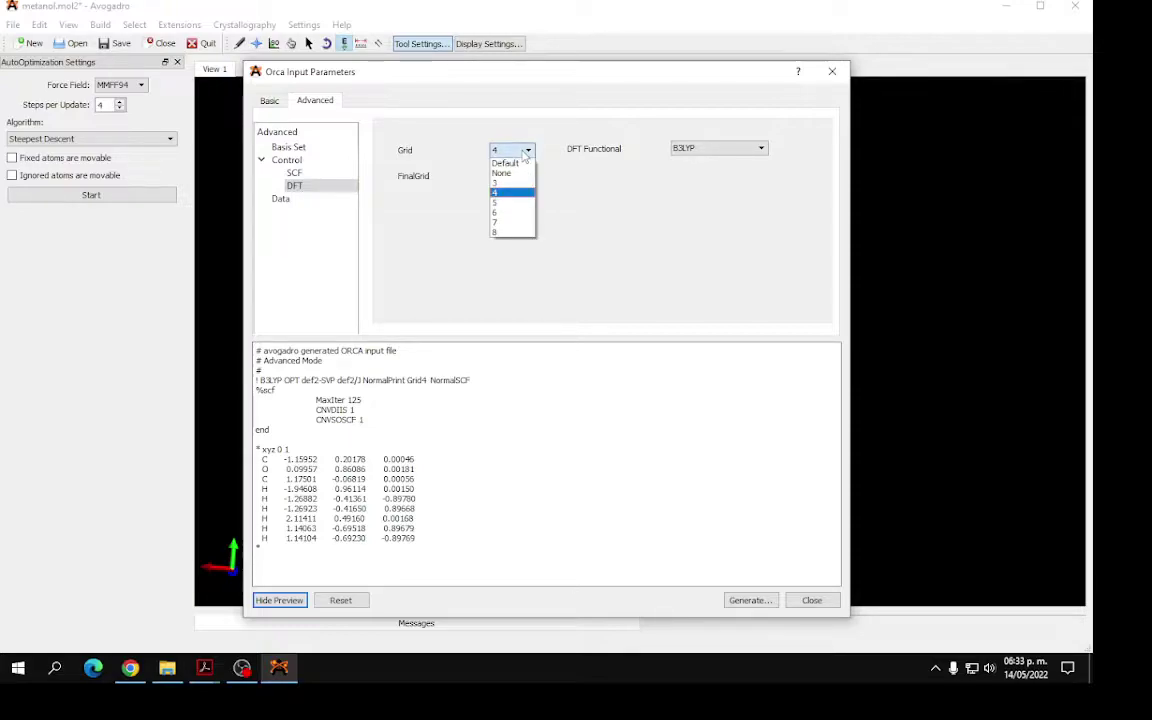
pyautogui.click(525, 155)
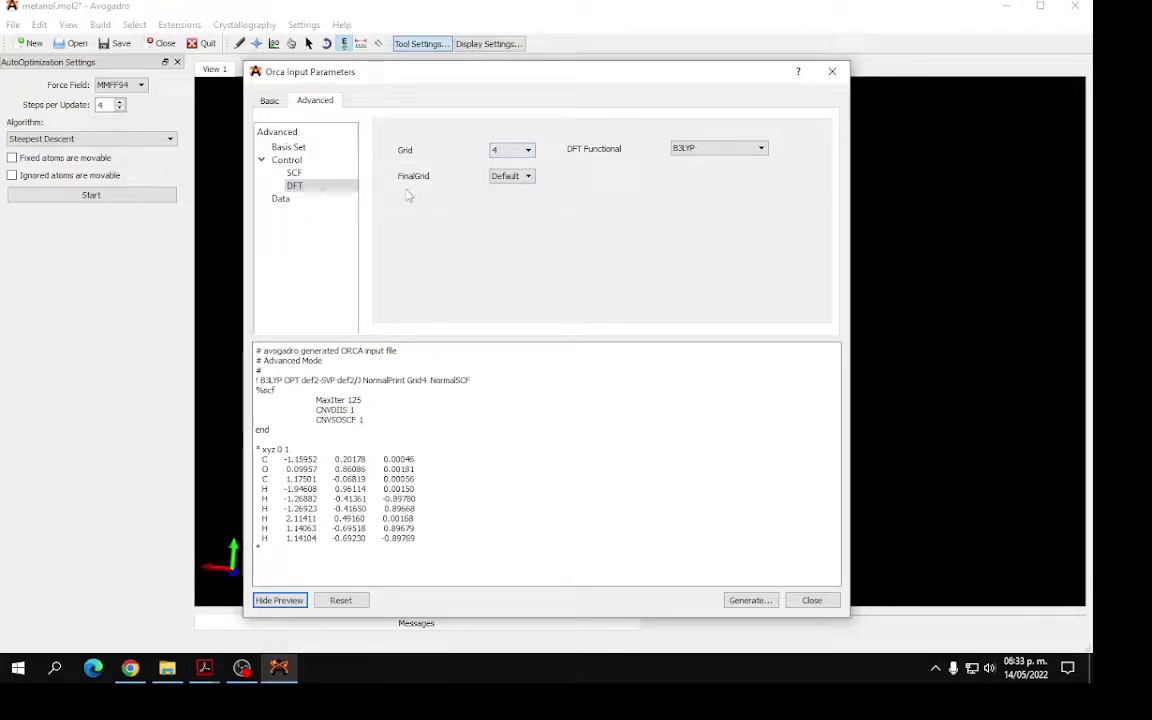
pyautogui.click(533, 180)
pyautogui.click(599, 190)
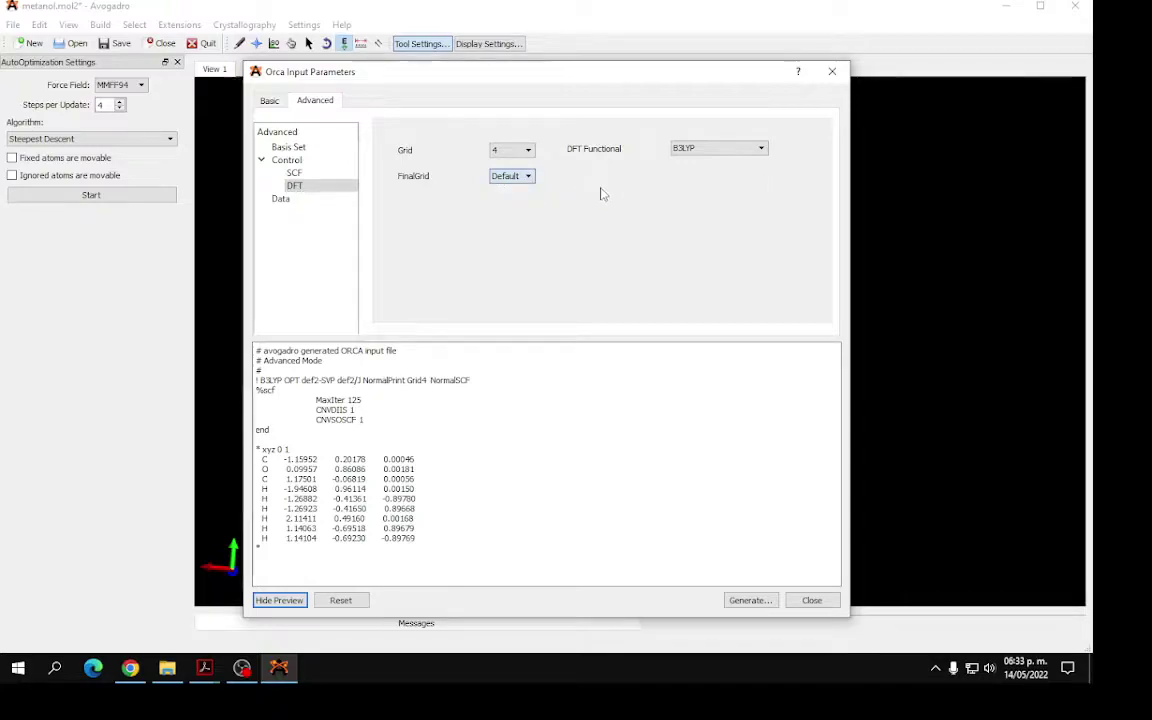
# Enable the additional print options for MOs and Basis Sets in the ORCA data settings
pyautogui.click(279, 203)
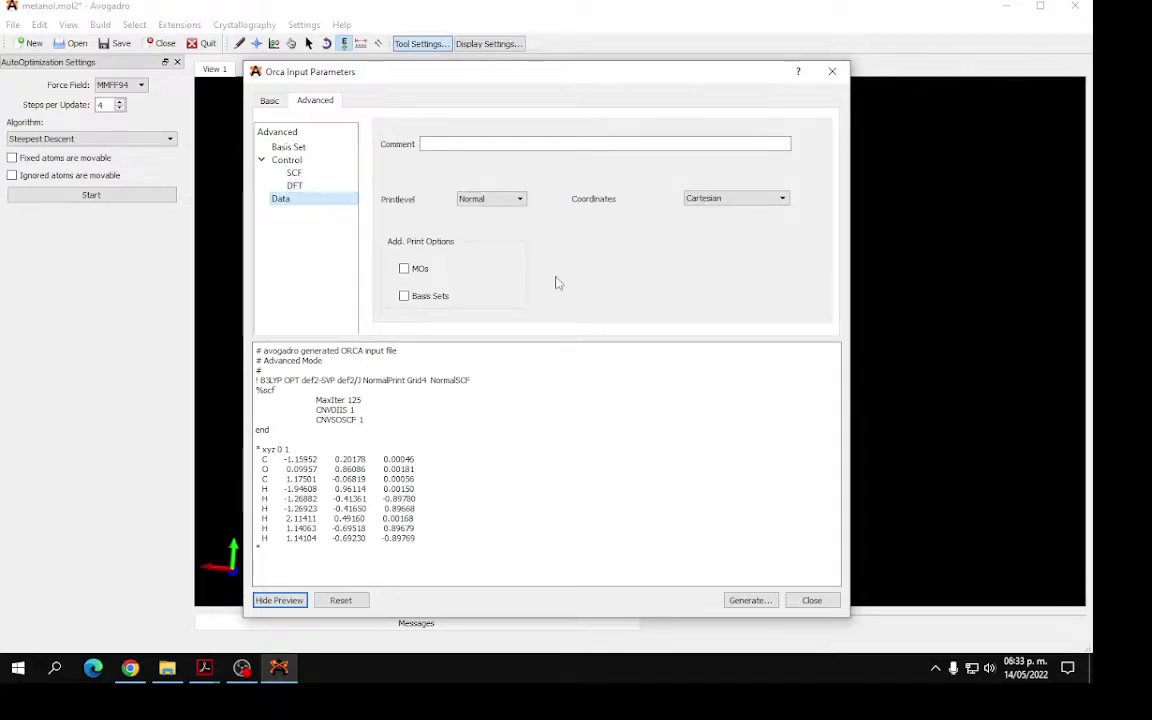
pyautogui.click(404, 269)
pyautogui.click(405, 297)
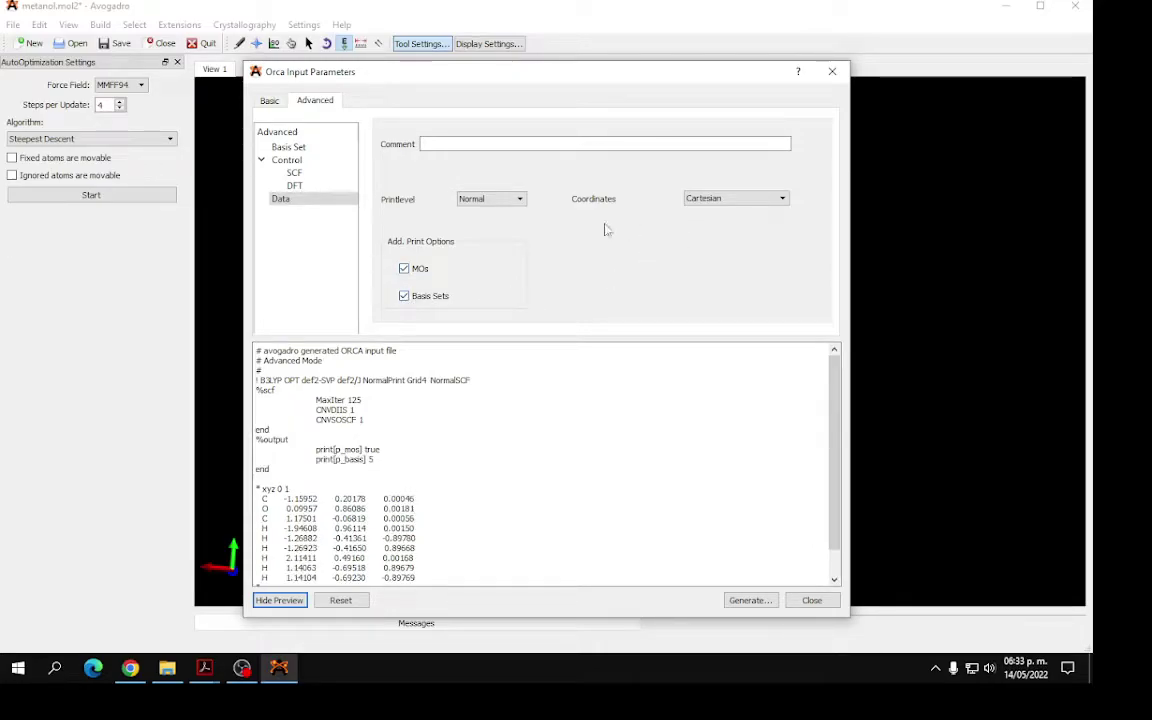
pyautogui.click(518, 200)
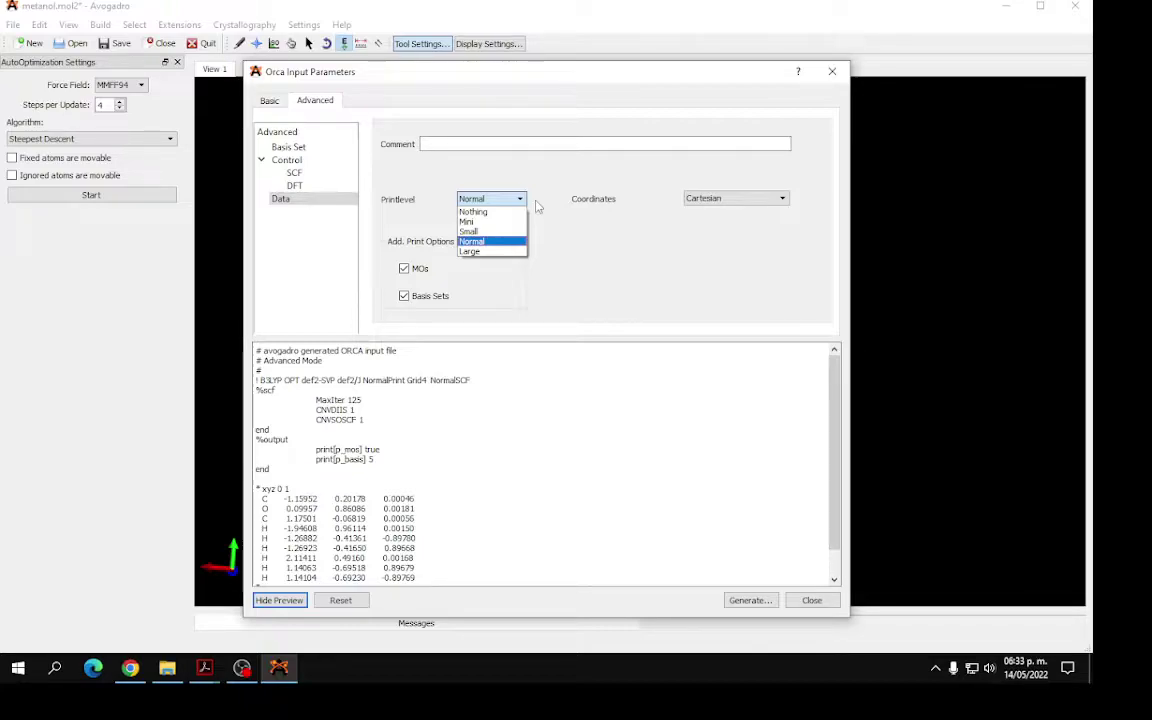
pyautogui.click(540, 204)
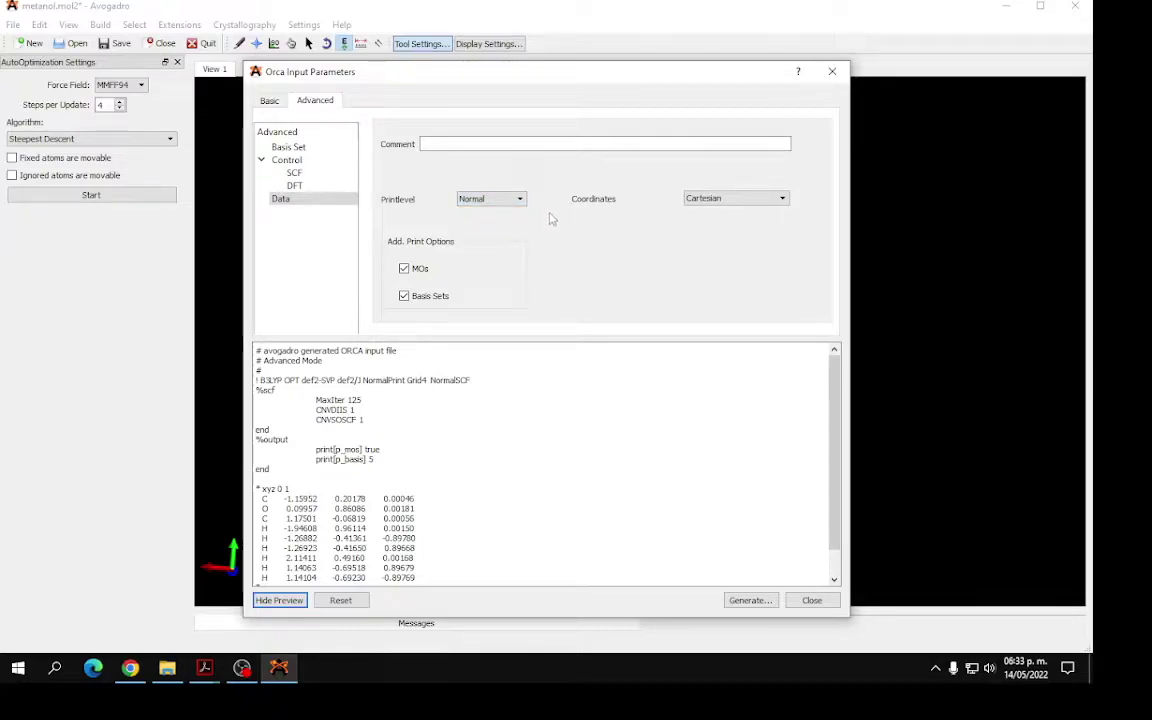
# Generate the ORCA input as metanolOP in the desktop's Metanol folder and close the input generator
pyautogui.click(748, 600)
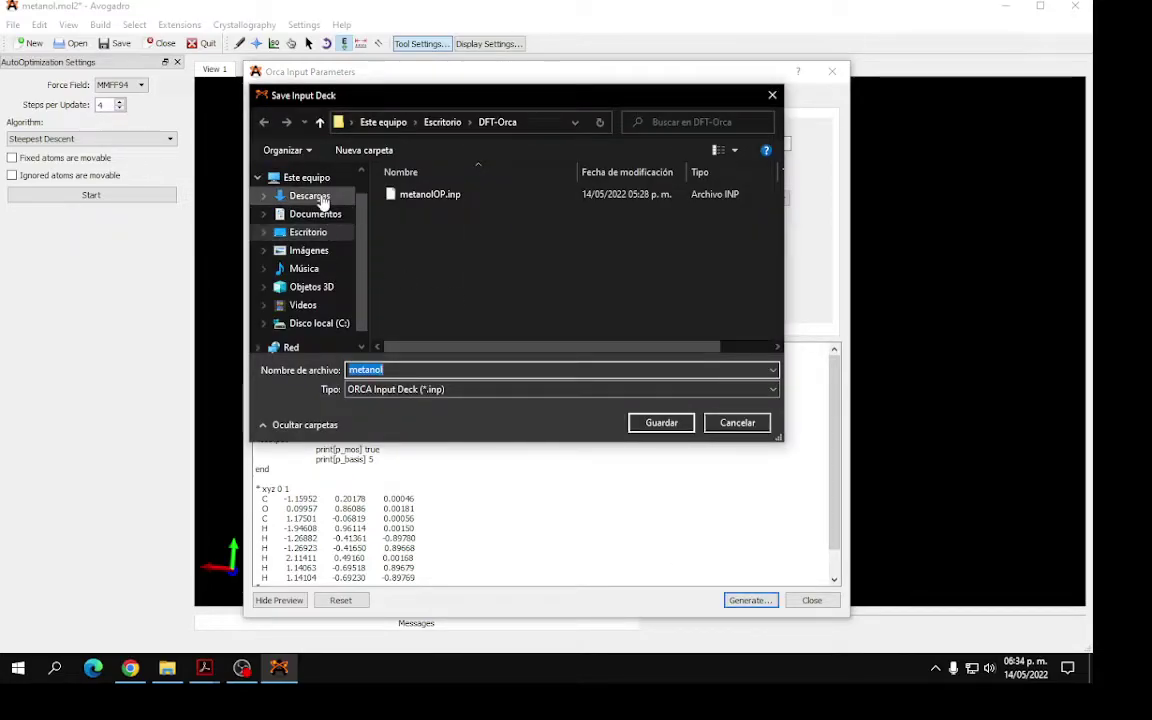
pyautogui.click(308, 232)
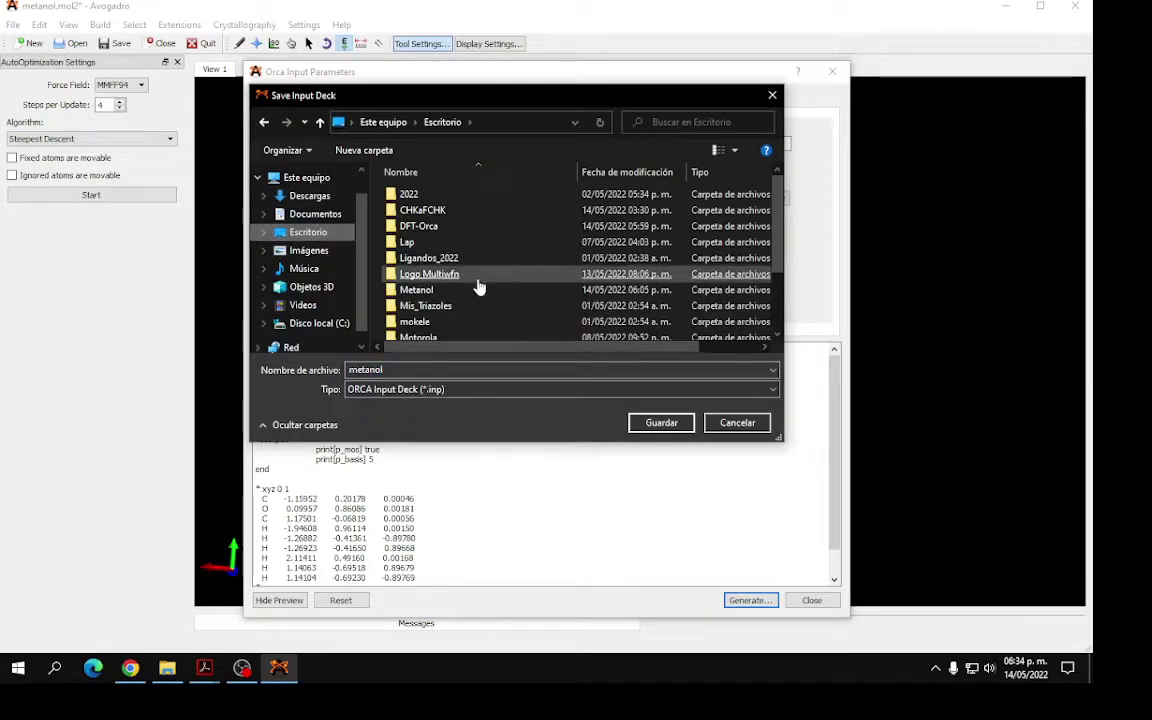
pyautogui.click(566, 290)
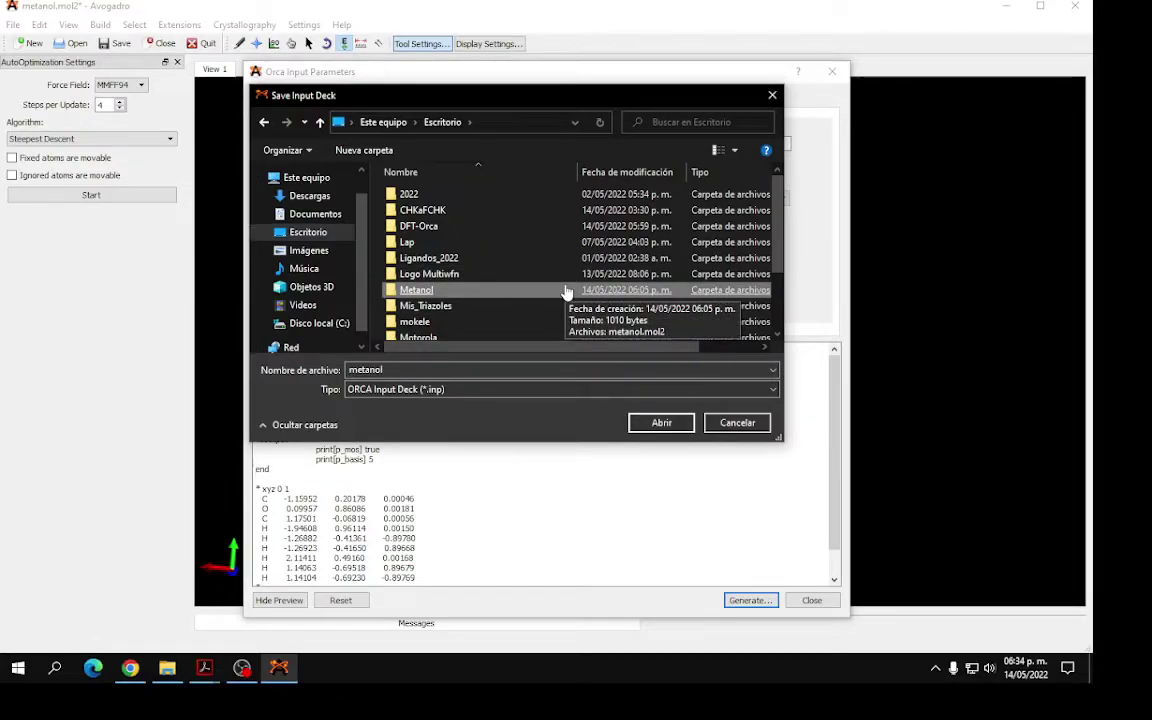
pyautogui.click(554, 276)
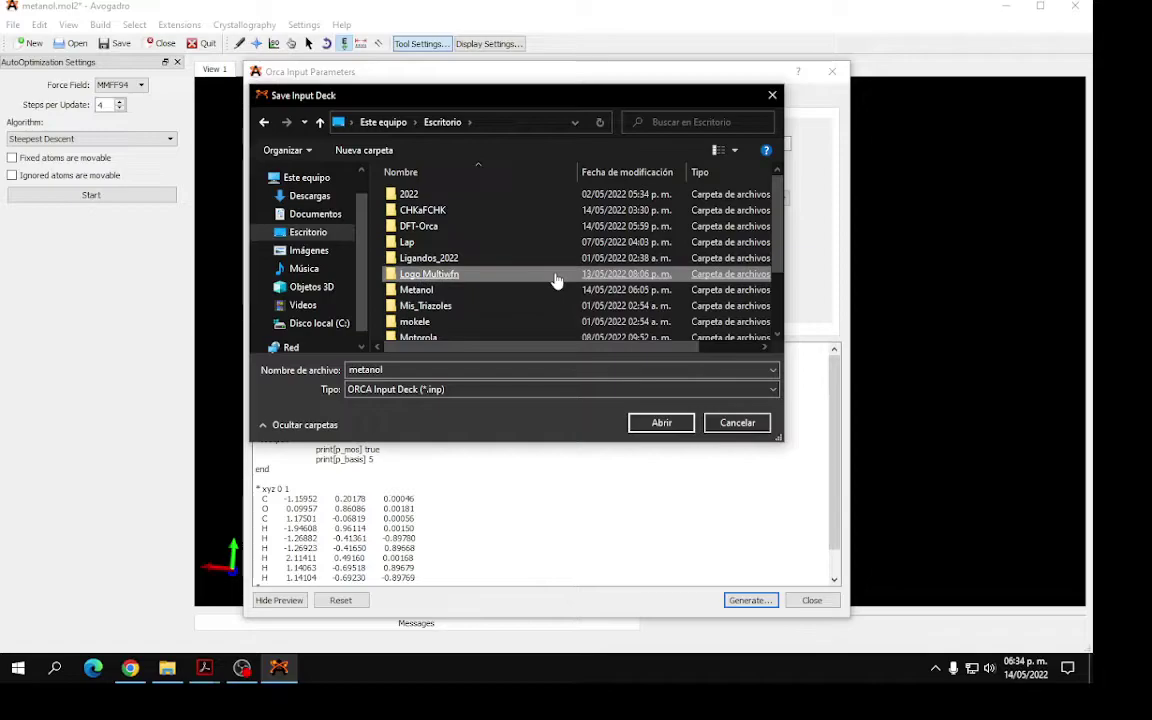
pyautogui.doubleClick(494, 291)
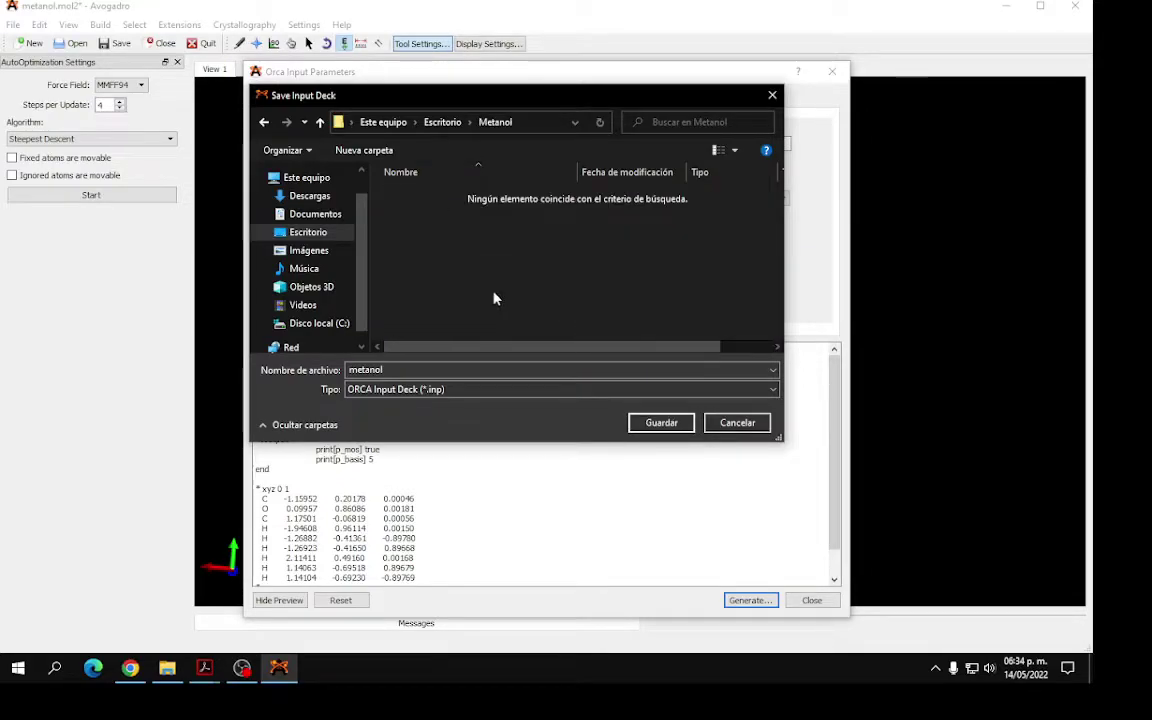
pyautogui.doubleClick(484, 368)
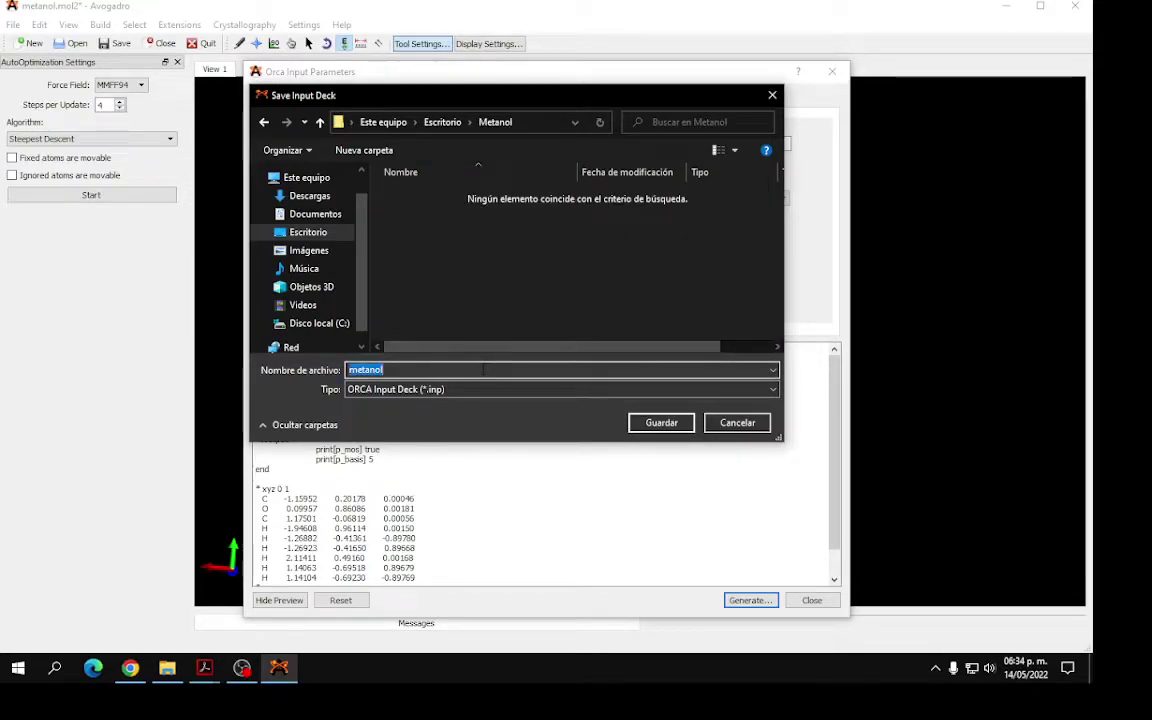
pyautogui.click(443, 370)
pyautogui.write('OP')
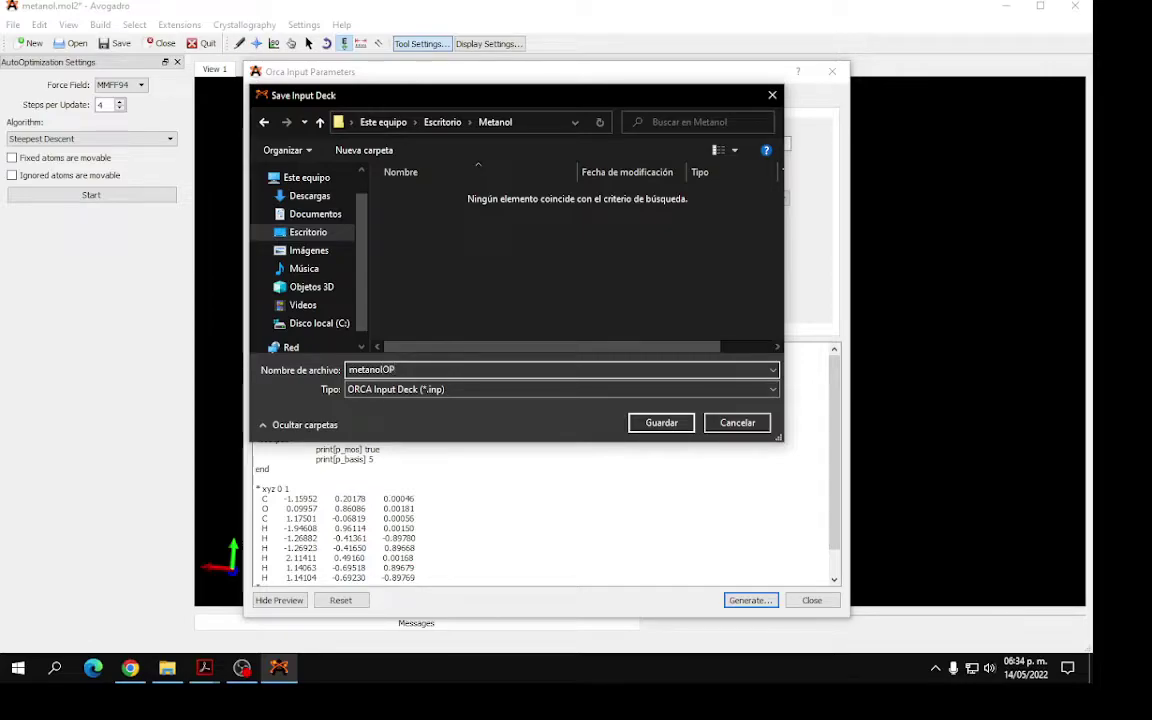
pyautogui.click(641, 424)
pyautogui.click(811, 600)
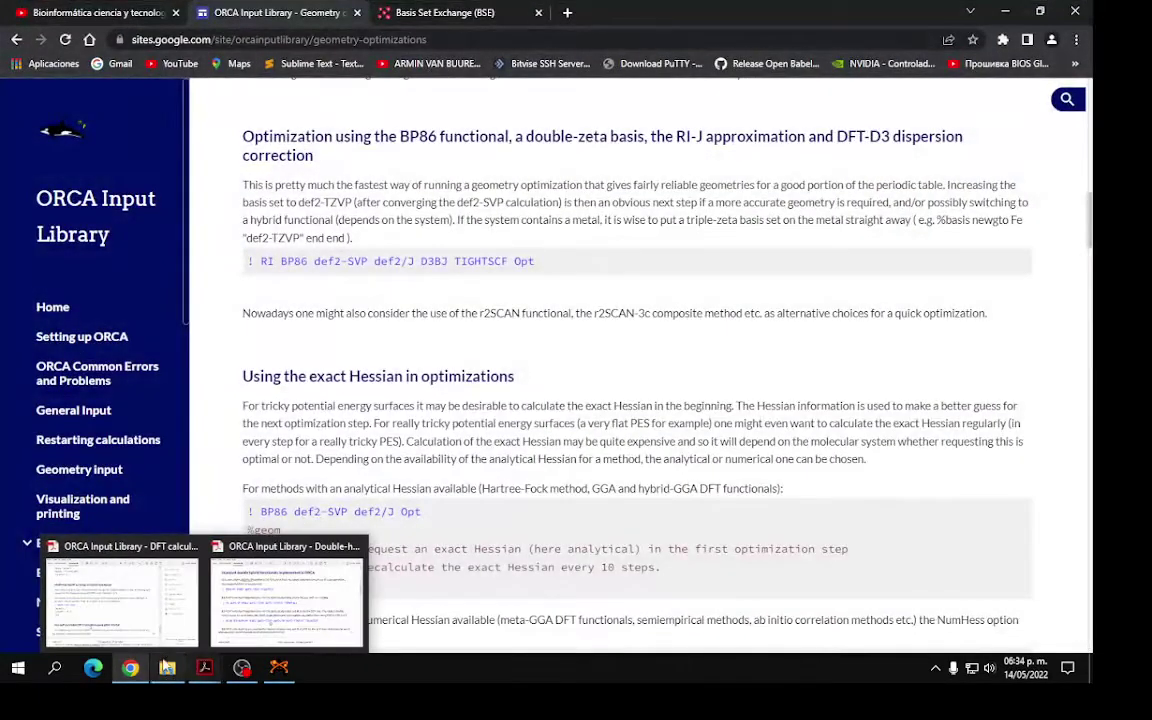
# Switch to File Explorer and open metanolOP.inp from the Metanol folder in Sublime Text
pyautogui.click(168, 670)
pyautogui.click(183, 187)
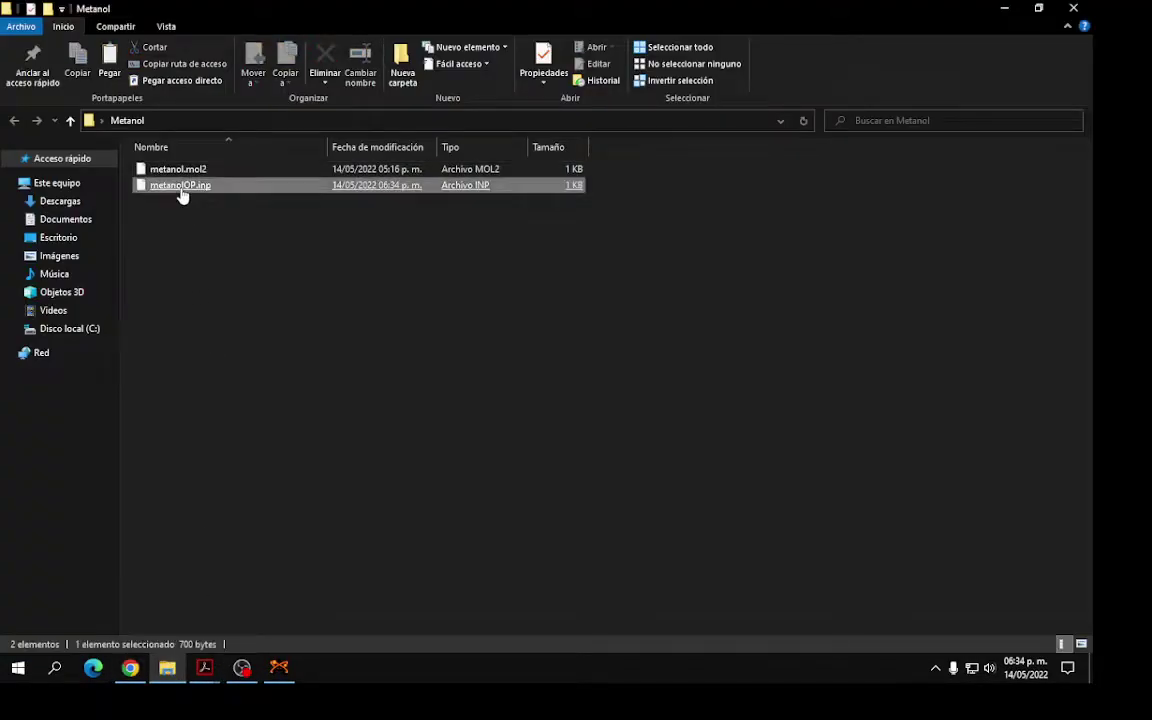
pyautogui.rightClick(182, 189)
pyautogui.click(210, 233)
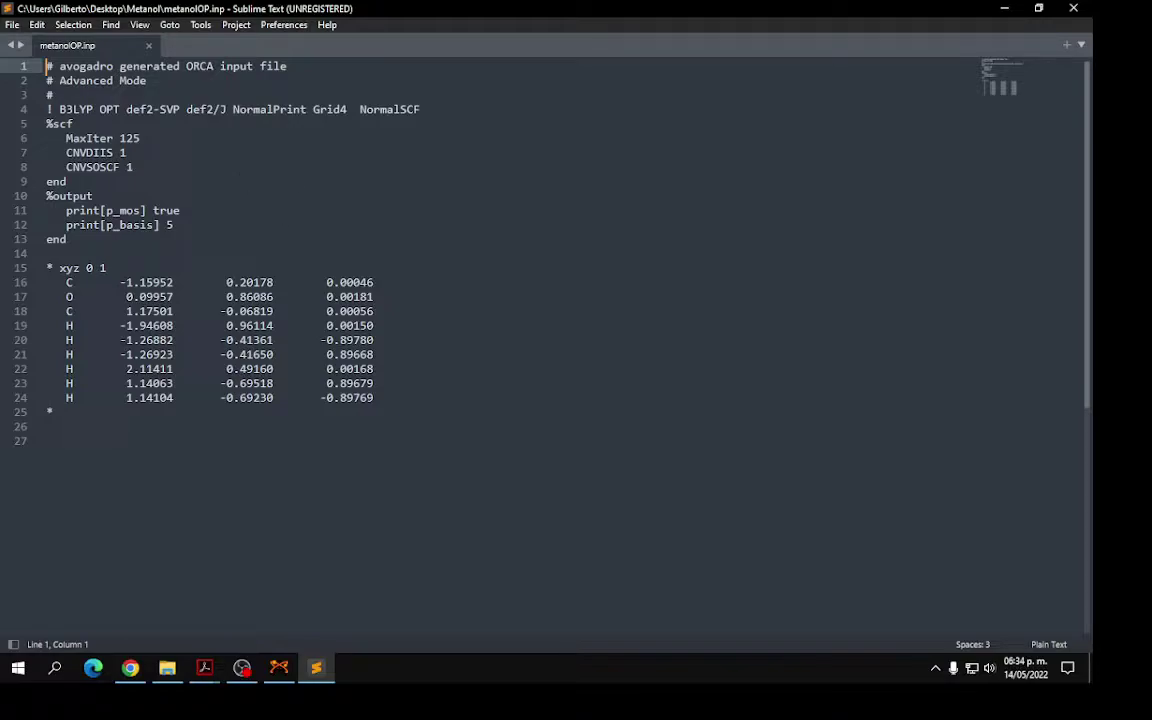
# Review the Grid4 keyword and the SCF block of the input file, and close Sublime Text
pyautogui.moveTo(313, 109); pyautogui.dragTo(347, 109)
pyautogui.click(347, 109)
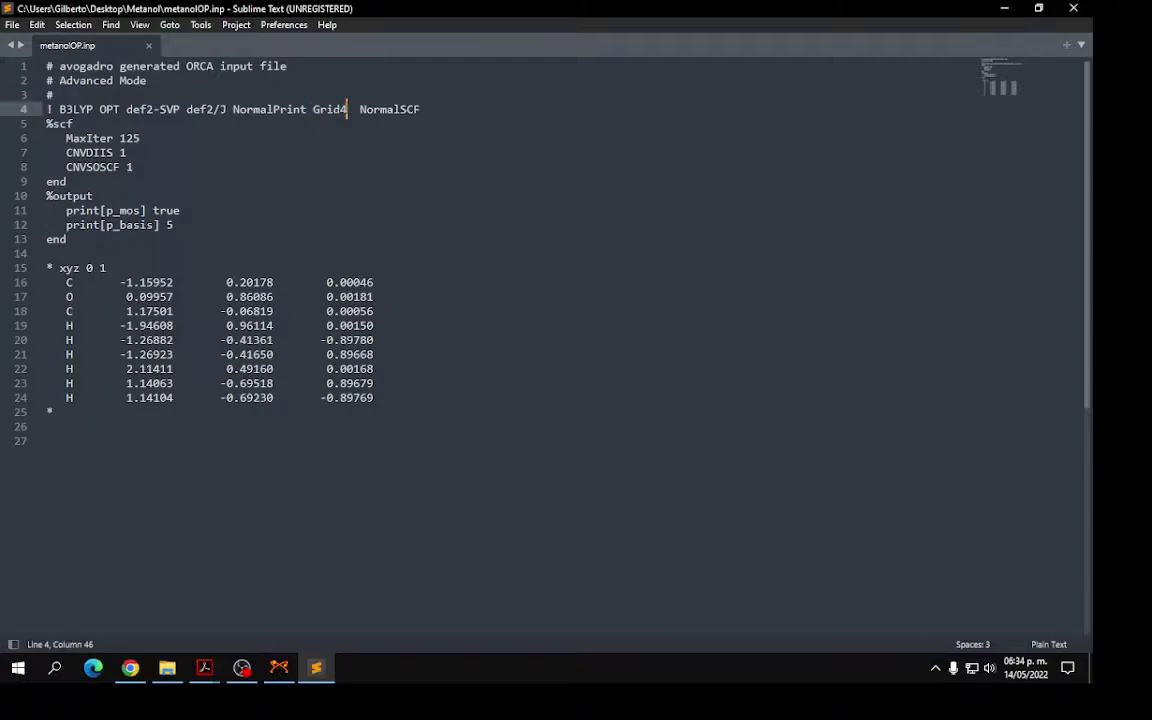
pyautogui.click(140, 167)
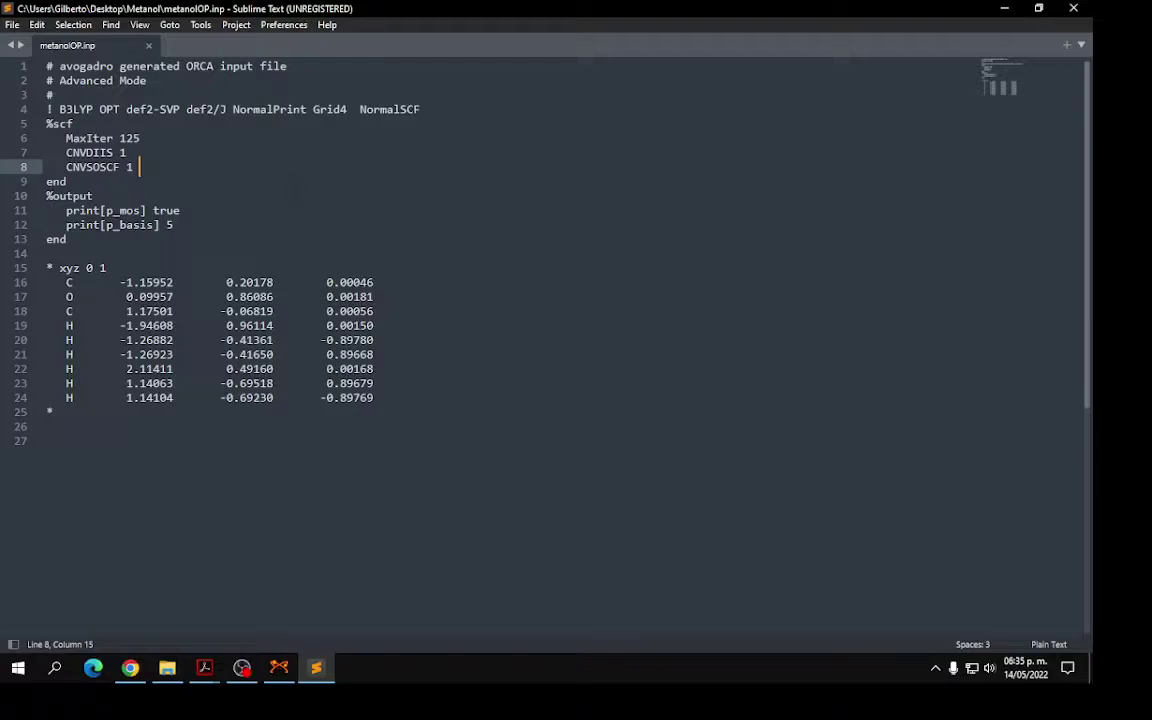
pyautogui.click(148, 46)
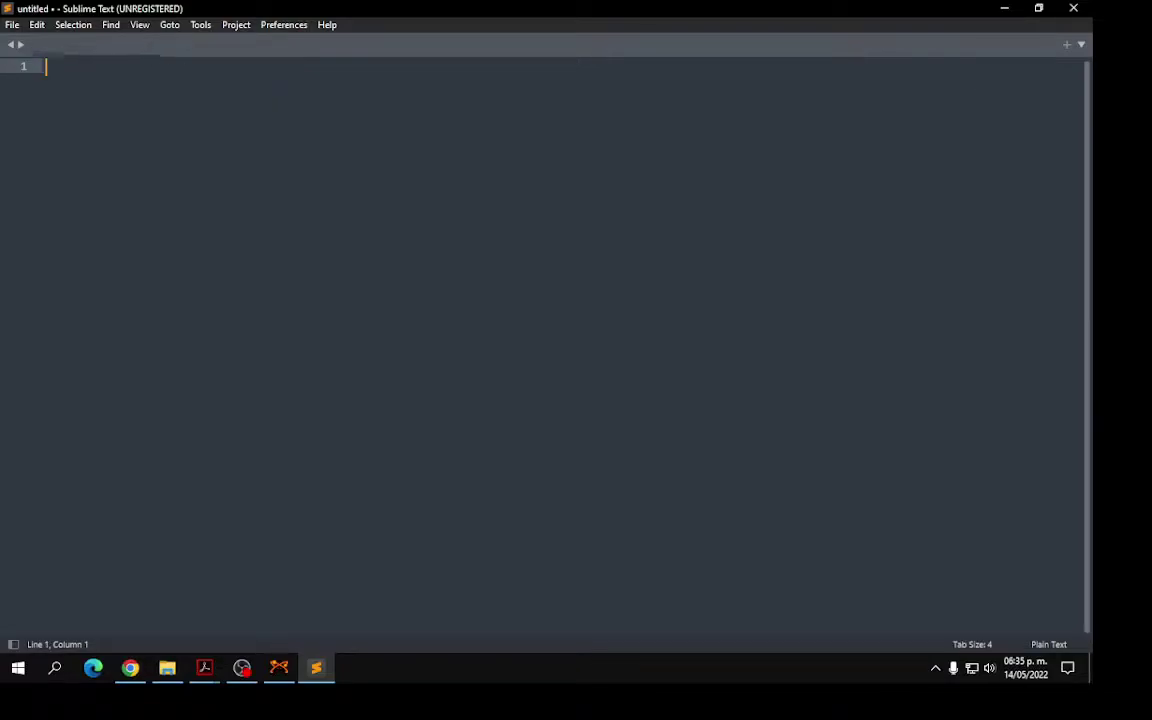
pyautogui.click(1079, 15)
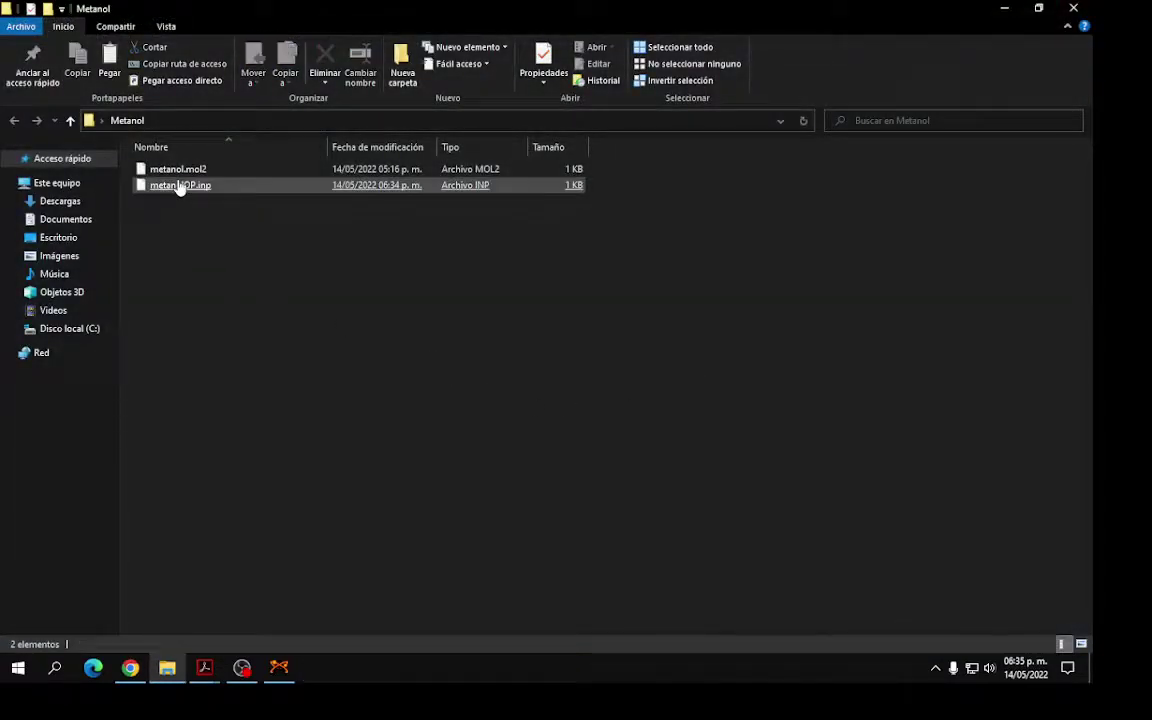
# Open a command prompt in the Metanol folder and move its window clear of the file list
pyautogui.click(300, 120)
pyautogui.write('cmd')
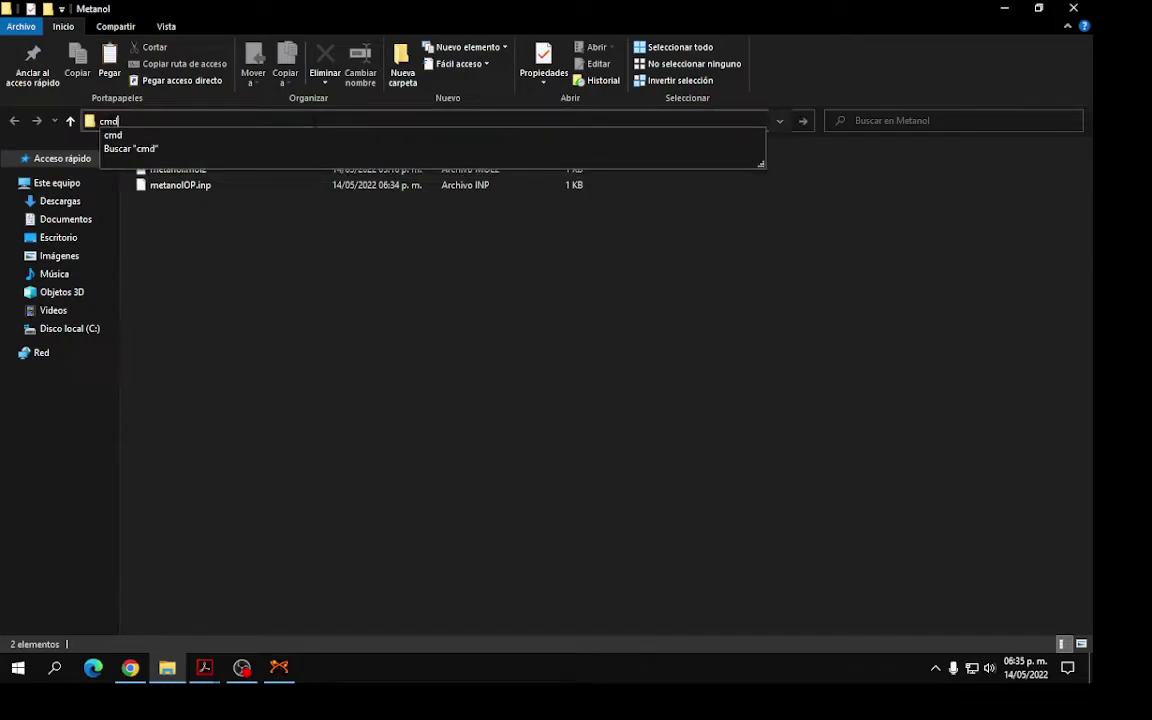
pyautogui.press('Return')
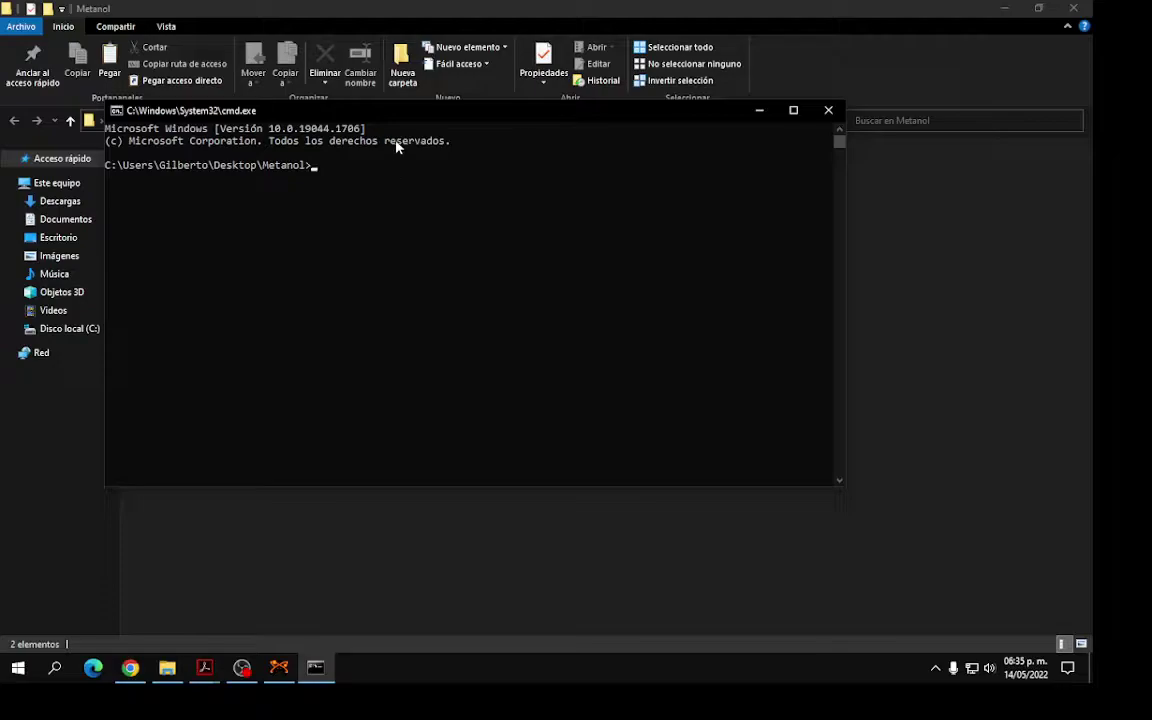
pyautogui.moveTo(398, 117); pyautogui.dragTo(477, 237)
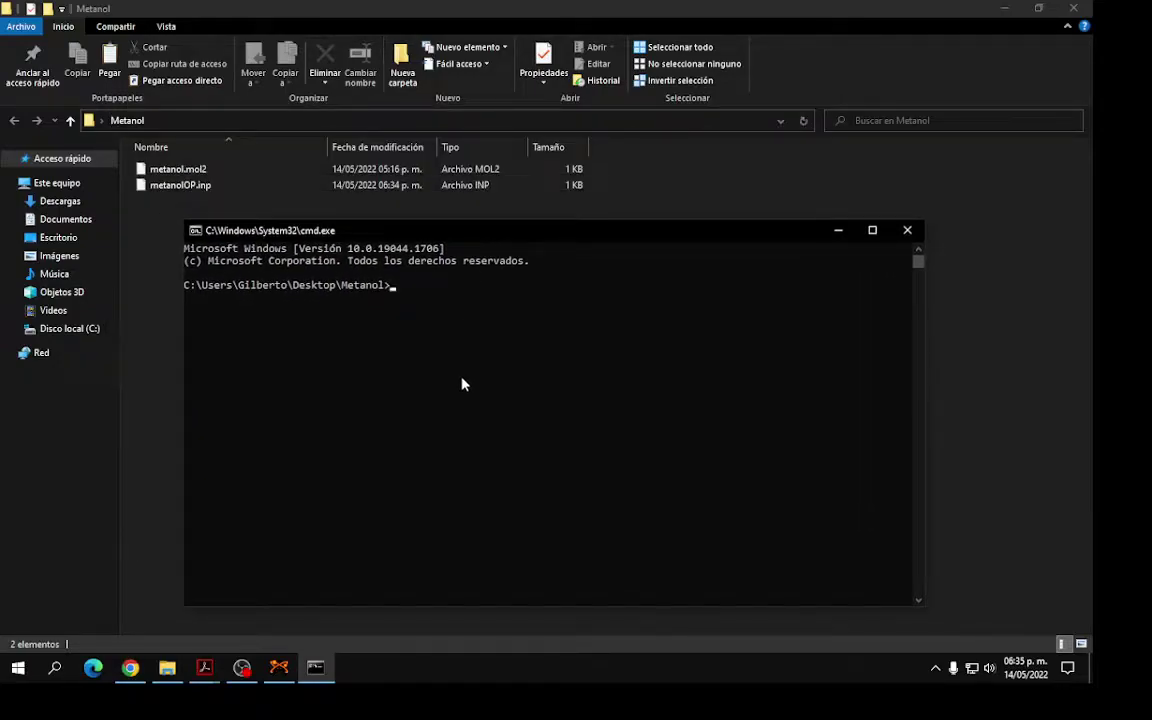
# Run ORCA on the input file with the command "orca.exe metanolOP.inp > metanolOP.out &"
pyautogui.write('orca')
pyautogui.write('.exe me')
pyautogui.press('Tab')
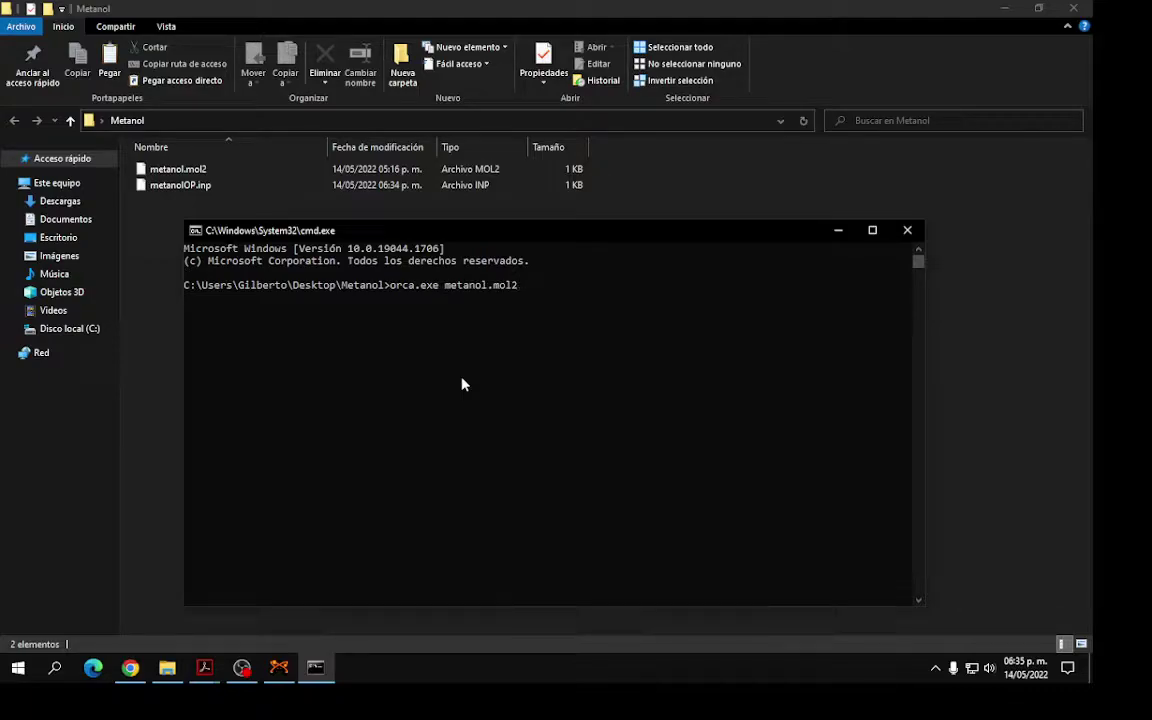
pyautogui.press('BackSpace')
pyautogui.press('BackSpace')
pyautogui.press('BackSpace')
pyautogui.write('O')
pyautogui.press('Tab')
pyautogui.write('> me')
pyautogui.press('Tab')
pyautogui.press('Tab')
pyautogui.press('BackSpace')
pyautogui.press('BackSpace')
pyautogui.press('BackSpace')
pyautogui.write('out &')
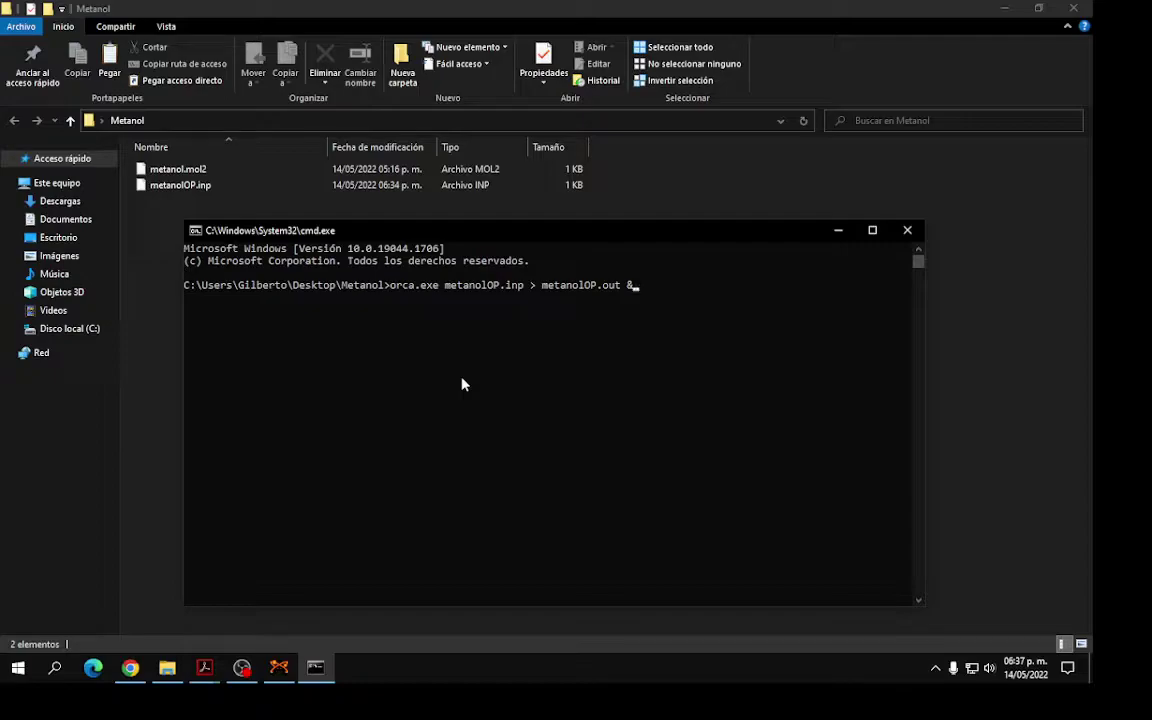
pyautogui.press('Return')
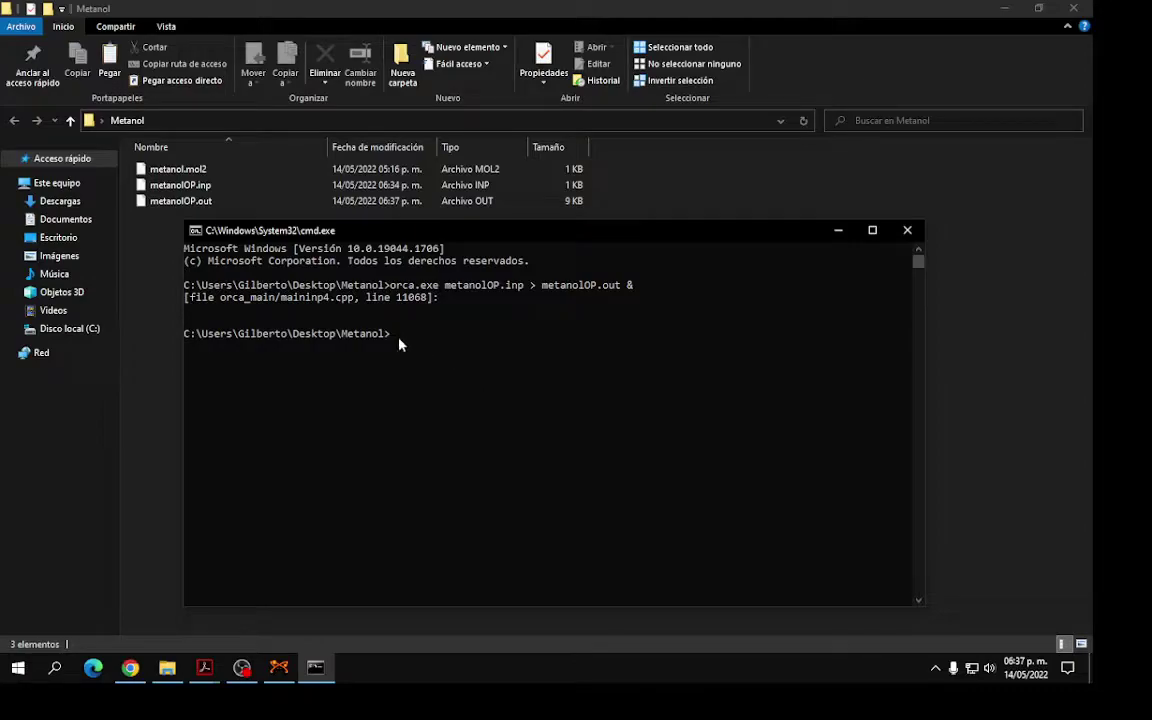
# Minimize the command prompt and open metanolOP.out in Sublime Text to examine the end of the output
pyautogui.moveTo(185, 297); pyautogui.dragTo(212, 298)
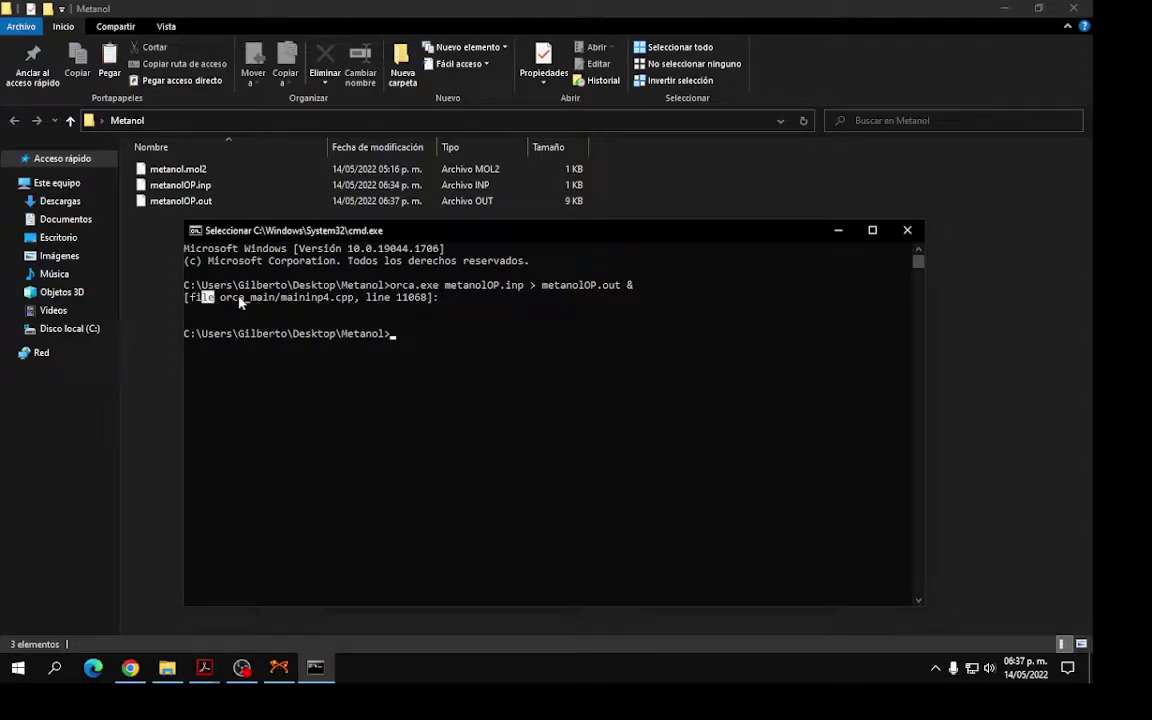
pyautogui.click(245, 300)
pyautogui.click(838, 231)
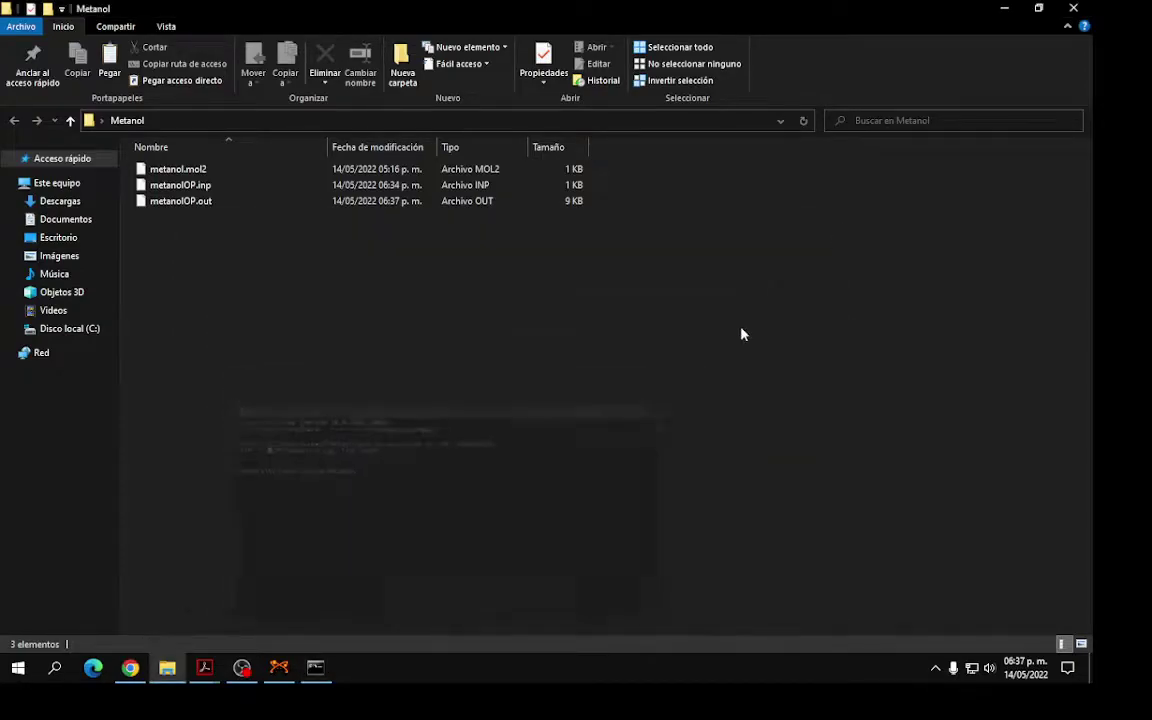
pyautogui.rightClick(165, 182)
pyautogui.click(159, 260)
pyautogui.click(170, 208)
pyautogui.rightClick(170, 206)
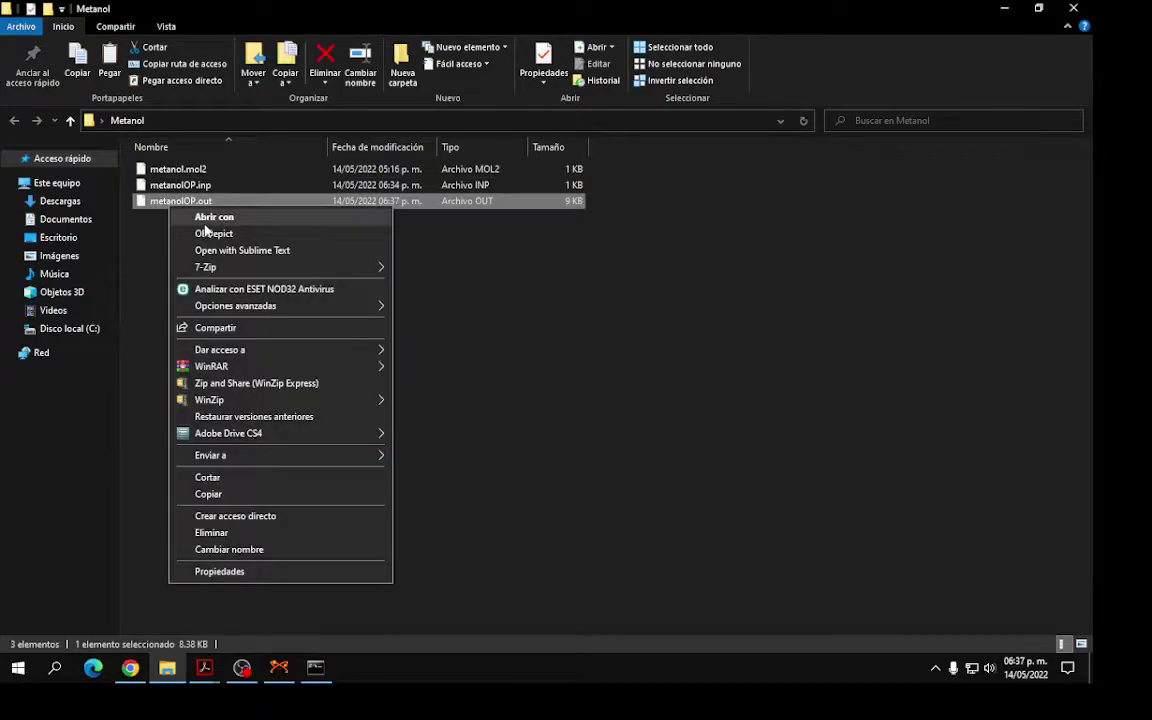
pyautogui.click(186, 246)
pyautogui.moveTo(1016, 98); pyautogui.dragTo(1016, 230)
pyautogui.scroll(-5, 664, 419)
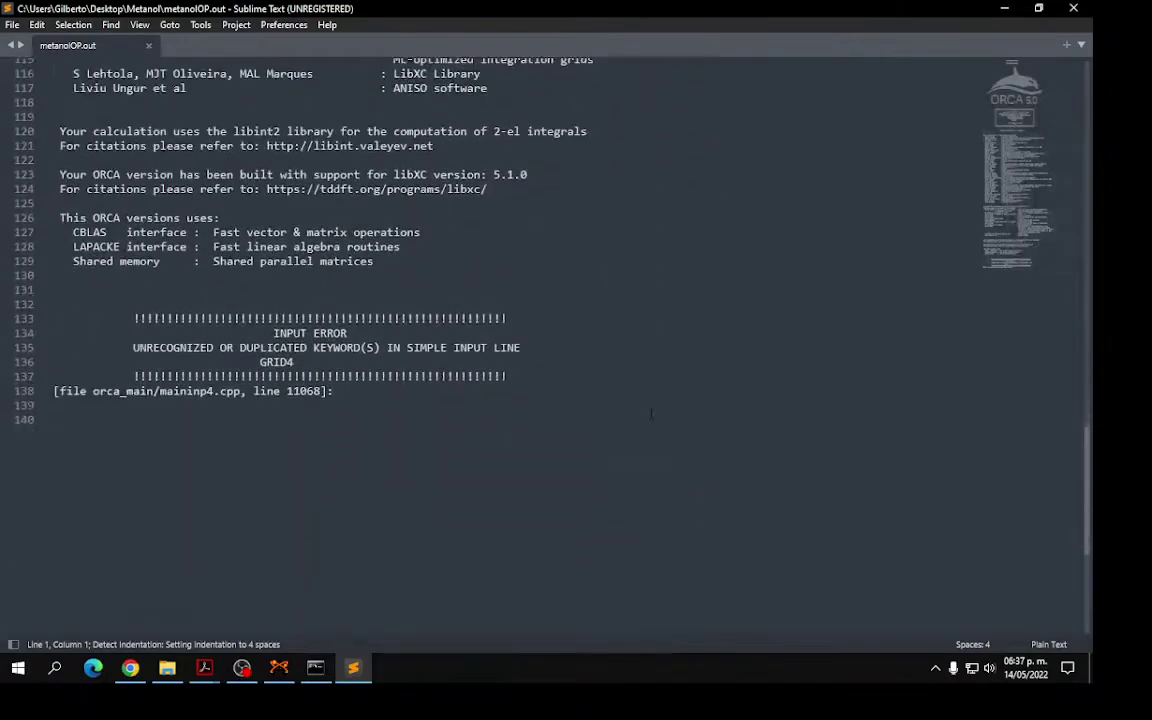
# Examine the input error message at the end of metanolOP.out and the keyword it names
pyautogui.moveTo(273, 333); pyautogui.dragTo(347, 333)
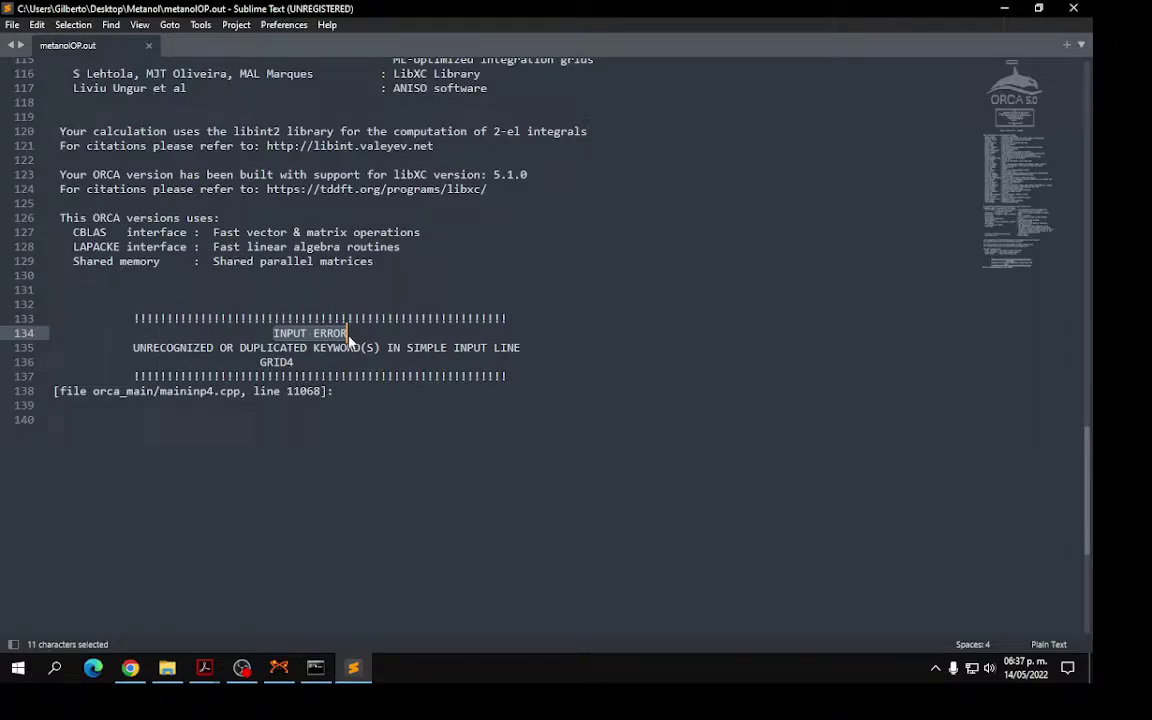
pyautogui.press('Right')
pyautogui.press('Right')
pyautogui.press('Right')
pyautogui.press('Right')
pyautogui.press('Right')
pyautogui.press('Right')
pyautogui.press('Right')
pyautogui.press('Right')
pyautogui.press('Right')
pyautogui.press('Right')
pyautogui.press('Right')
pyautogui.press('Right')
pyautogui.press('Right')
pyautogui.press('Right')
pyautogui.press('Right')
pyautogui.press('Right')
pyautogui.press('Right')
pyautogui.press('Right')
pyautogui.press('Right')
pyautogui.press('Right')
pyautogui.press('Right')
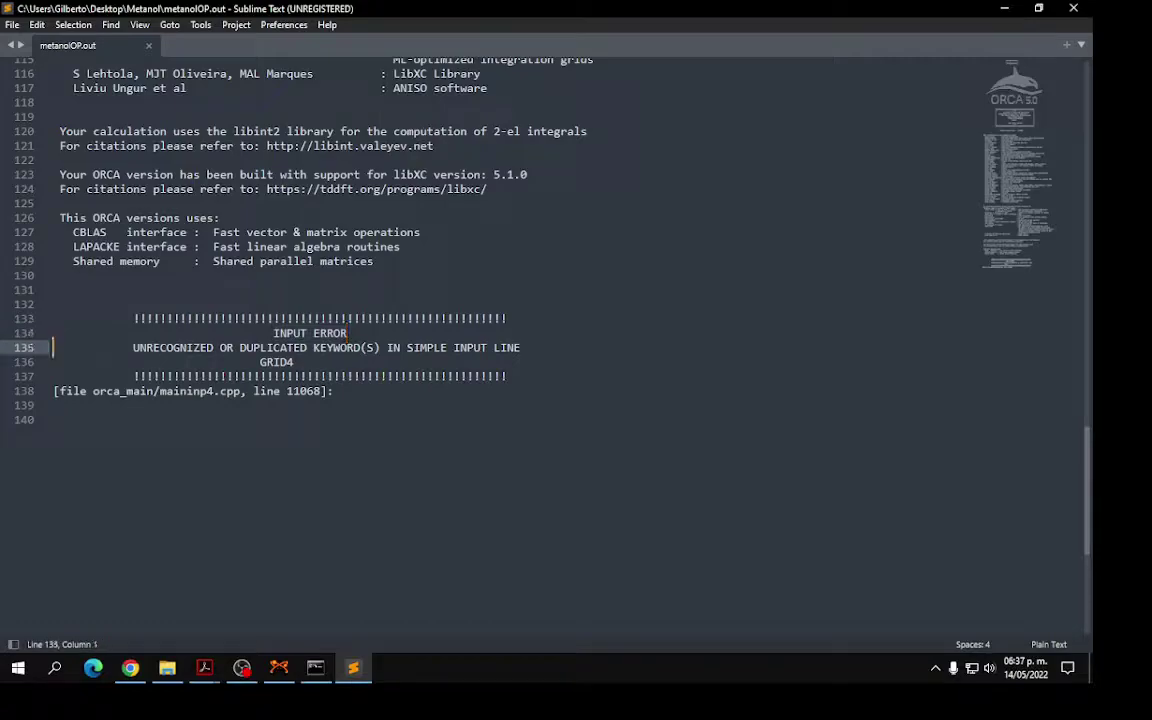
pyautogui.press('Right')
pyautogui.press('Right')
pyautogui.press('Right')
pyautogui.press('Right')
pyautogui.press('Right')
pyautogui.press('Right')
pyautogui.press('Right')
pyautogui.press('Right')
pyautogui.press('Right')
pyautogui.press('Right')
pyautogui.press('Right')
pyautogui.press('Right')
pyautogui.press('Right')
pyautogui.press('Right')
pyautogui.press('Right')
pyautogui.press('Right')
pyautogui.press('Right')
pyautogui.press('Right')
pyautogui.press('Right')
pyautogui.press('Right')
pyautogui.press('Right')
pyautogui.press('Right')
pyautogui.press('Right')
pyautogui.press('Right')
pyautogui.press('Right')
pyautogui.press('Left')
pyautogui.press('Left')
pyautogui.press('Left')
pyautogui.press('Left')
pyautogui.press('Left')
pyautogui.press('Left')
pyautogui.press('Left')
pyautogui.press('Left')
pyautogui.press('Left')
pyautogui.press('Left')
pyautogui.press('Left')
pyautogui.press('Left')
pyautogui.press('Left')
pyautogui.press('Left')
pyautogui.press('Right')
pyautogui.press('Right')
pyautogui.press('Right')
pyautogui.press('Right')
pyautogui.press('Right')
pyautogui.press('Right')
pyautogui.press('Right')
pyautogui.press('Right')
pyautogui.press('Right')
pyautogui.press('Right')
pyautogui.press('Right')
pyautogui.press('Right')
pyautogui.press('Right')
pyautogui.press('Right')
pyautogui.press('Right')
pyautogui.press('Right')
pyautogui.press('Right')
pyautogui.press('Right')
pyautogui.press('Right')
pyautogui.press('Right')
pyautogui.press('Right')
pyautogui.press('Right')
pyautogui.press('Right')
pyautogui.press('Right')
pyautogui.press('Right')
pyautogui.press('Right')
pyautogui.press('Right')
pyautogui.press('Right')
pyautogui.press('Right')
pyautogui.press('Right')
pyautogui.press('Right')
pyautogui.press('Right')
pyautogui.press('Right')
pyautogui.press('Right')
pyautogui.press('Right')
pyautogui.press('Right')
pyautogui.press('Right')
pyautogui.press('Right')
pyautogui.press('Right')
pyautogui.press('Right')
pyautogui.press('Right')
pyautogui.press('Right')
pyautogui.press('Right')
pyautogui.press('Right')
pyautogui.press('Right')
pyautogui.press('Right')
pyautogui.press('Right')
pyautogui.press('Right')
pyautogui.press('Right')
pyautogui.press('Right')
pyautogui.press('Right')
pyautogui.press('Right')
pyautogui.press('Right')
pyautogui.press('Right')
pyautogui.press('Right')
pyautogui.press('Right')
pyautogui.press('Right')
pyautogui.press('Right')
pyautogui.press('Right')
pyautogui.press('Right')
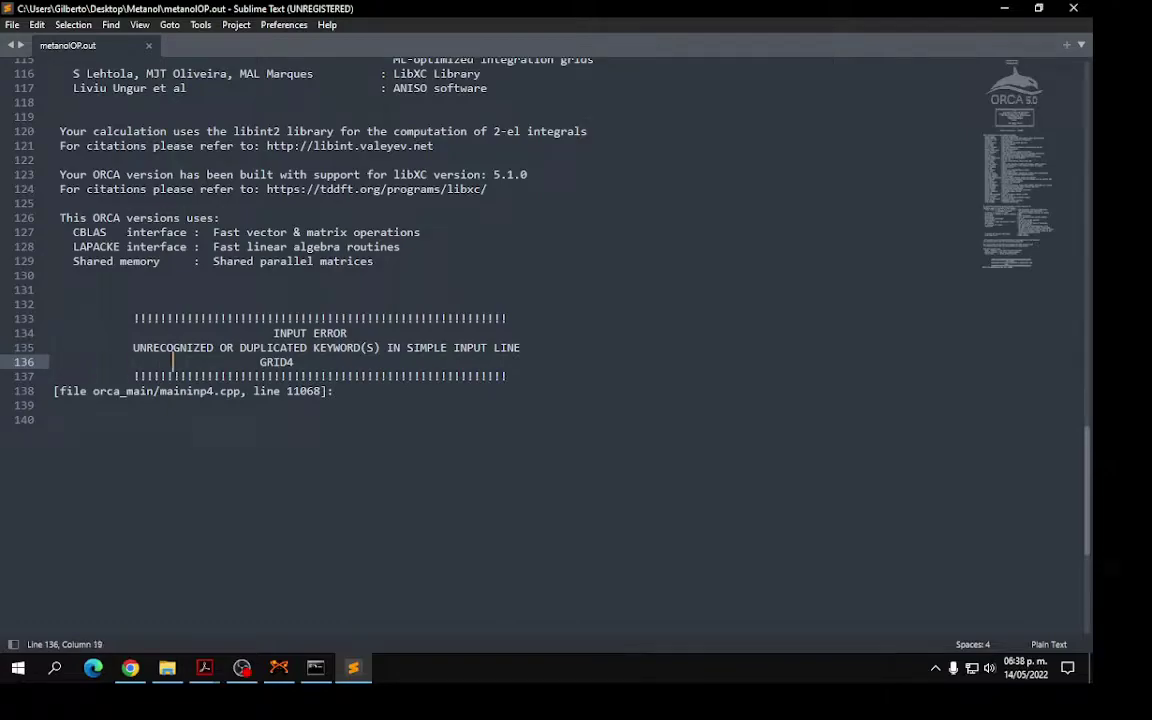
pyautogui.hotkey('shift', 'Right')
pyautogui.hotkey('shift', 'Right')
pyautogui.hotkey('shift', 'Right')
pyautogui.hotkey('shift', 'Right')
pyautogui.hotkey('shift', 'Right')
pyautogui.hotkey('shift', 'Right')
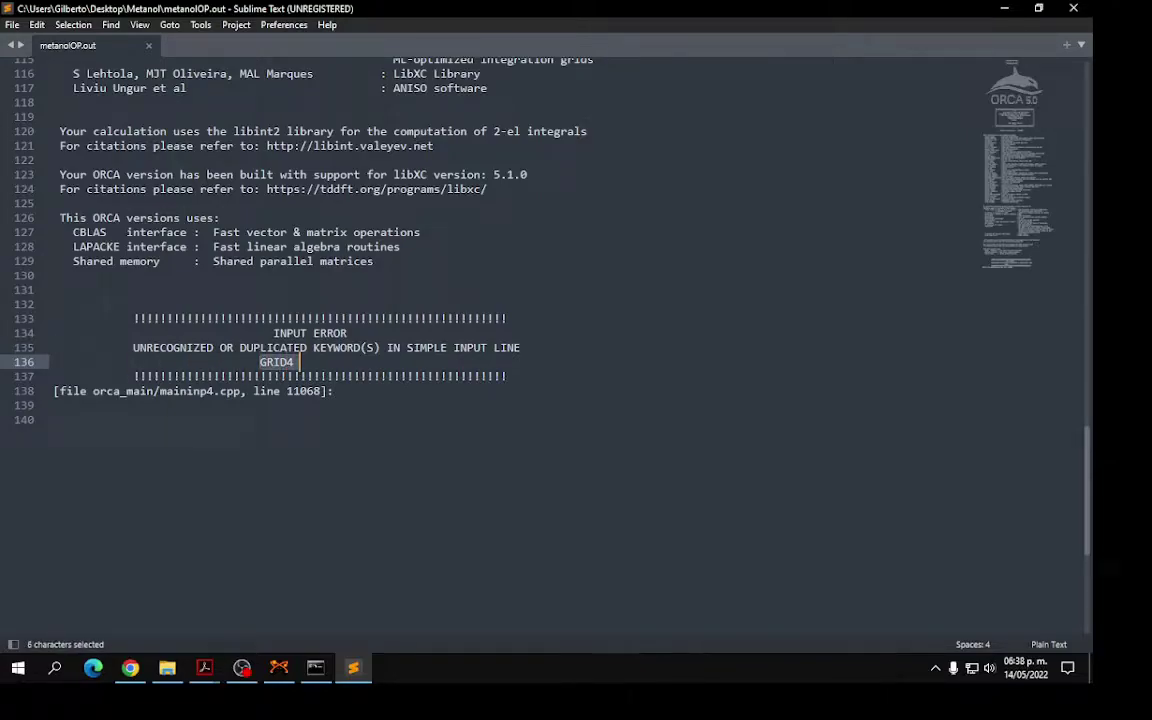
# Check the molecule in Avogadro, minimize it and look back through the ORCA header in metanolOP.out
pyautogui.click(278, 676)
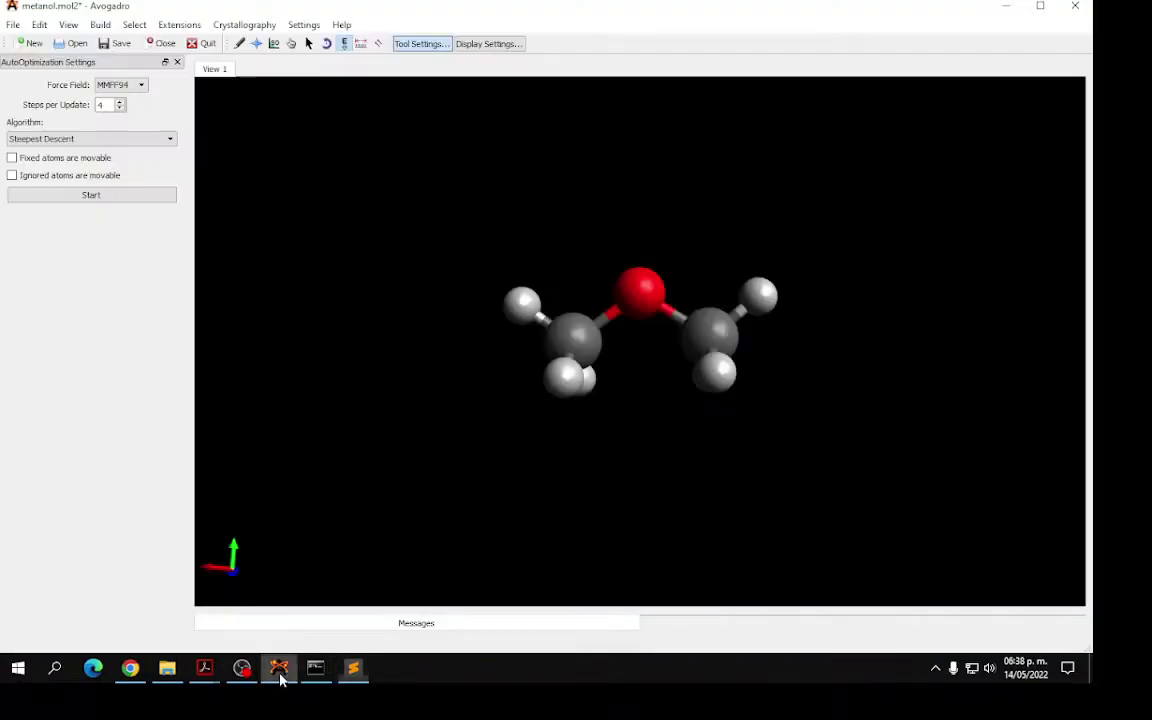
pyautogui.click(1002, 9)
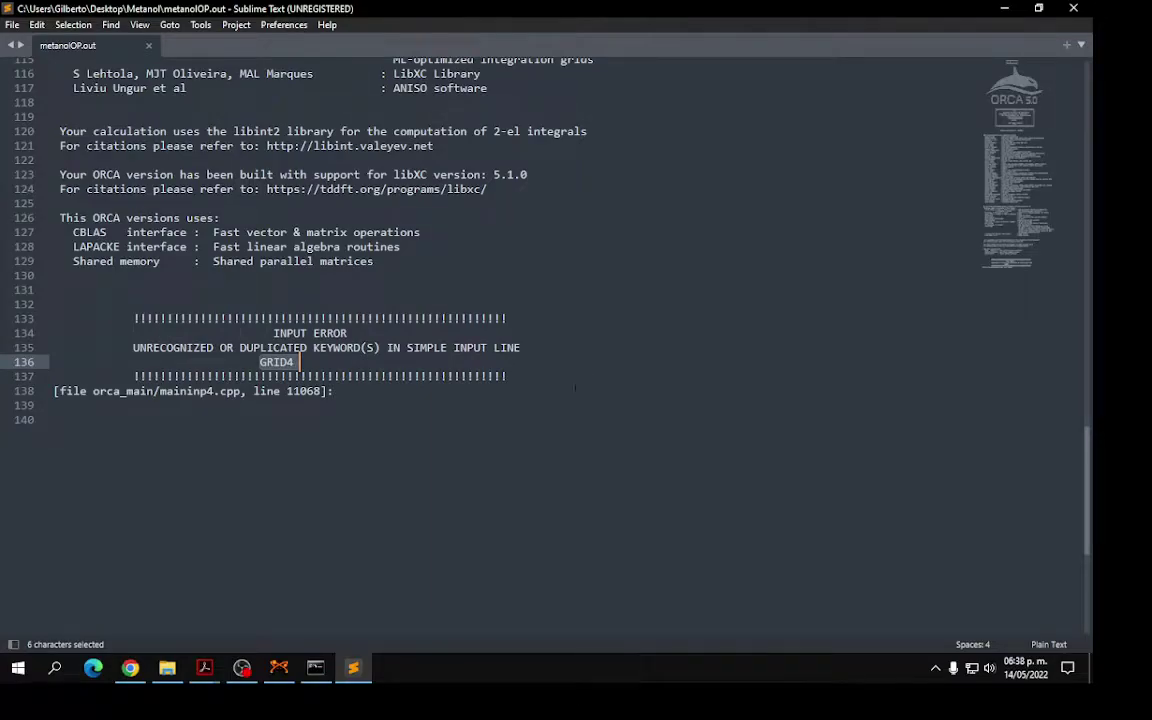
pyautogui.scroll(19, 575, 388)
pyautogui.scroll(16, 575, 388)
pyautogui.scroll(-17, 498, 340)
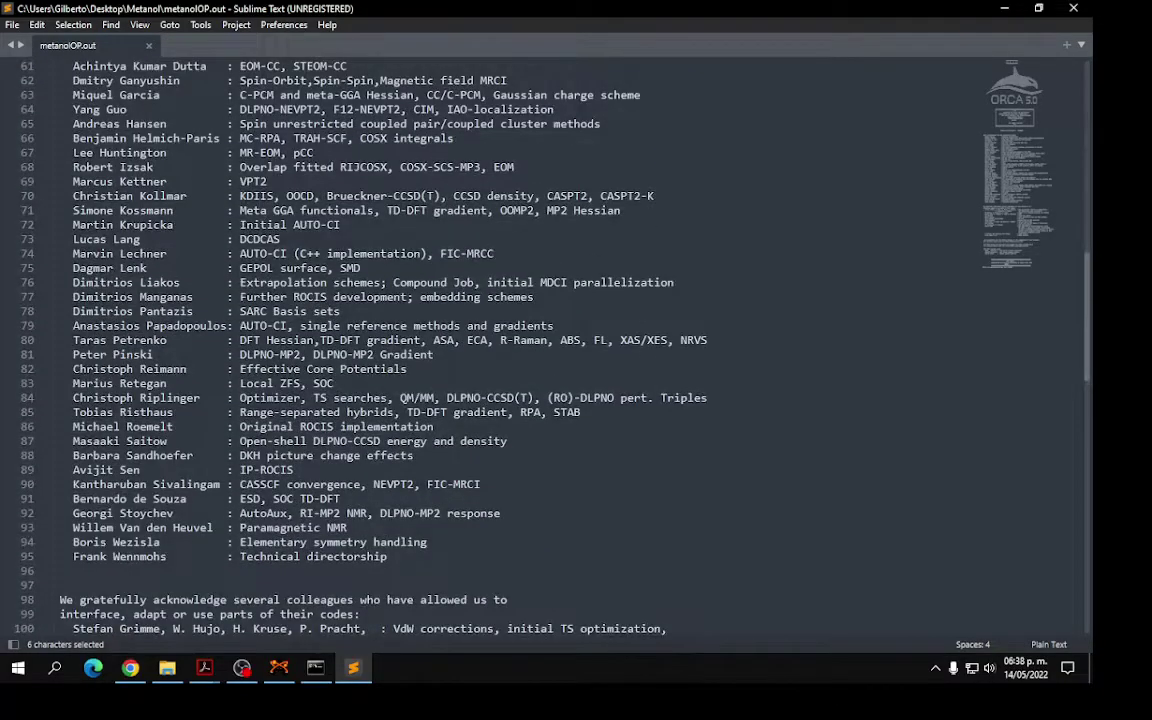
# Close metanolOP.out and open metanolOP.inp from the Metanol folder in Sublime Text
pyautogui.click(148, 45)
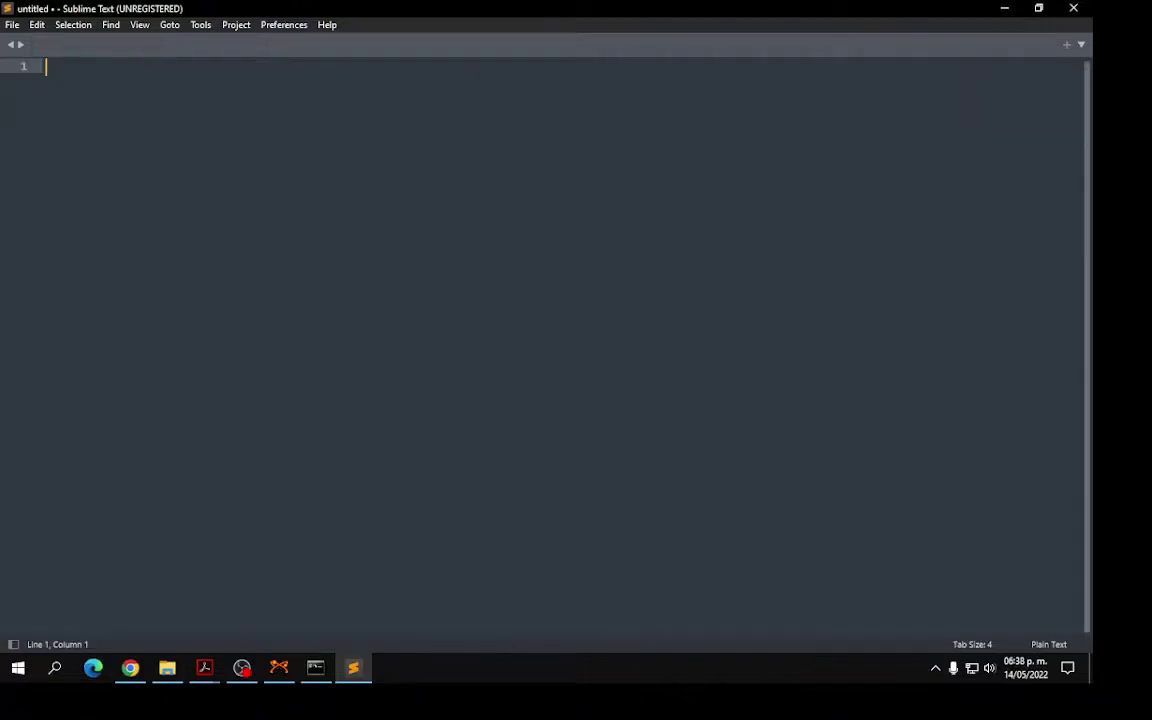
pyautogui.click(167, 667)
pyautogui.rightClick(168, 187)
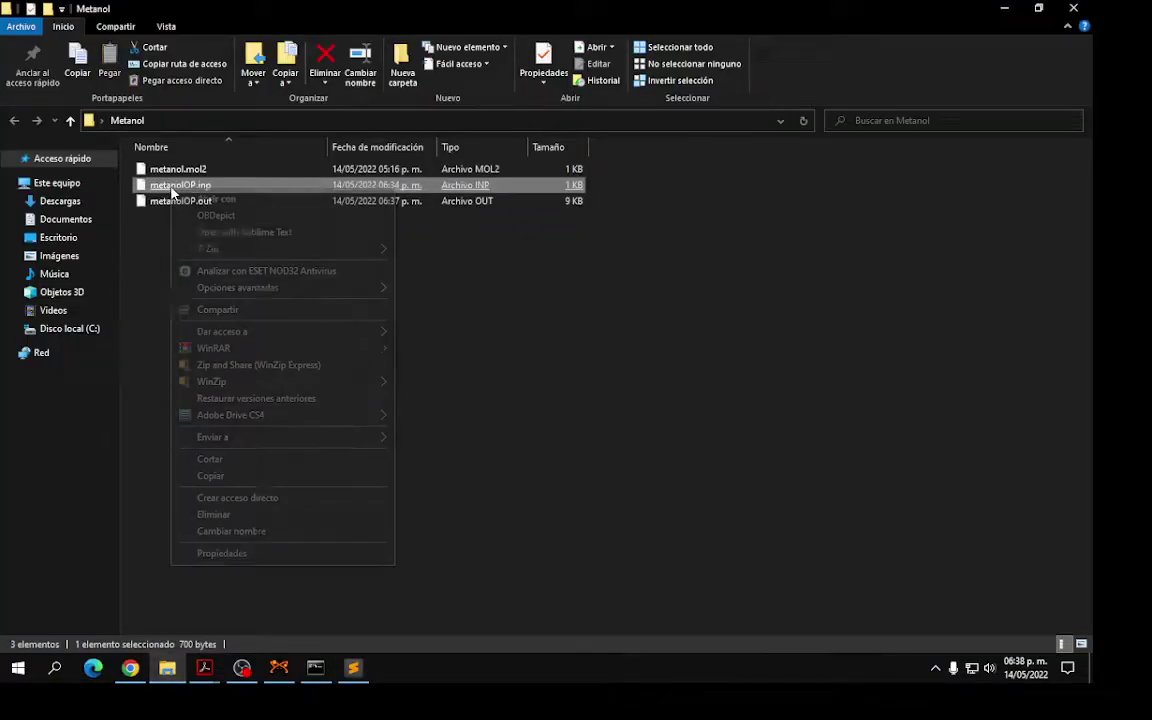
pyautogui.click(235, 232)
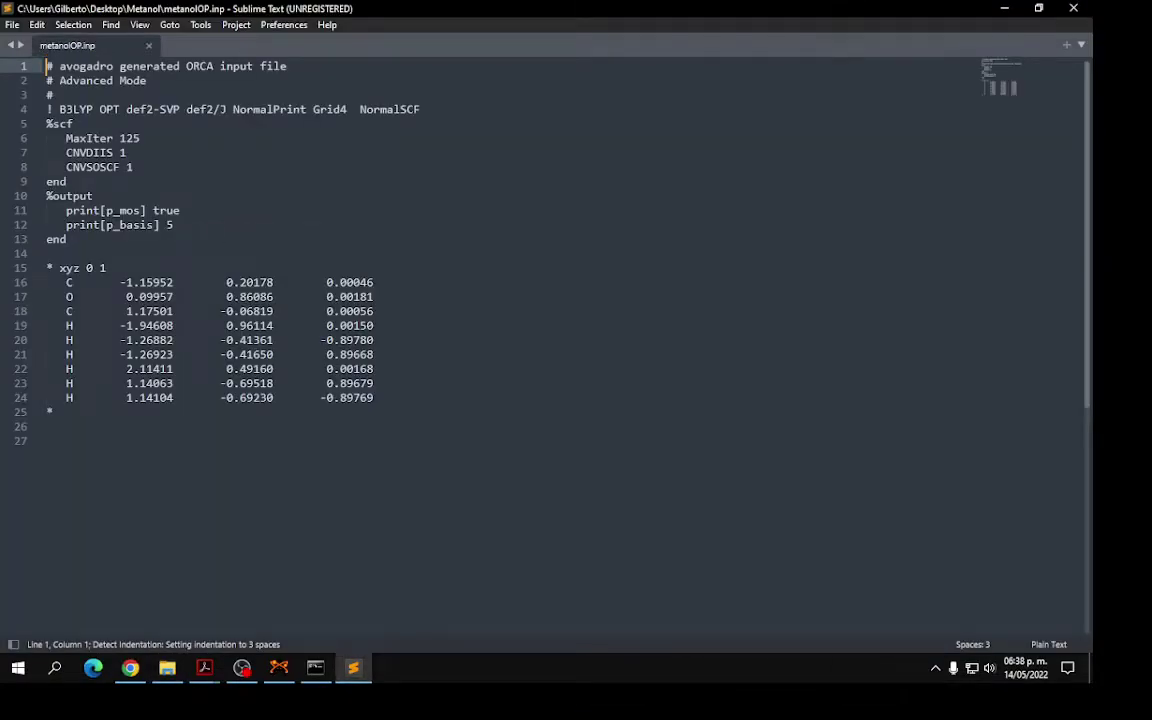
# Delete the Grid4 keyword from the simple input line of metanolOP.inp and save the file
pyautogui.click(346, 109)
pyautogui.press('BackSpace')
pyautogui.press('BackSpace')
pyautogui.press('BackSpace')
pyautogui.press('BackSpace')
pyautogui.press('BackSpace')
pyautogui.press('BackSpace')
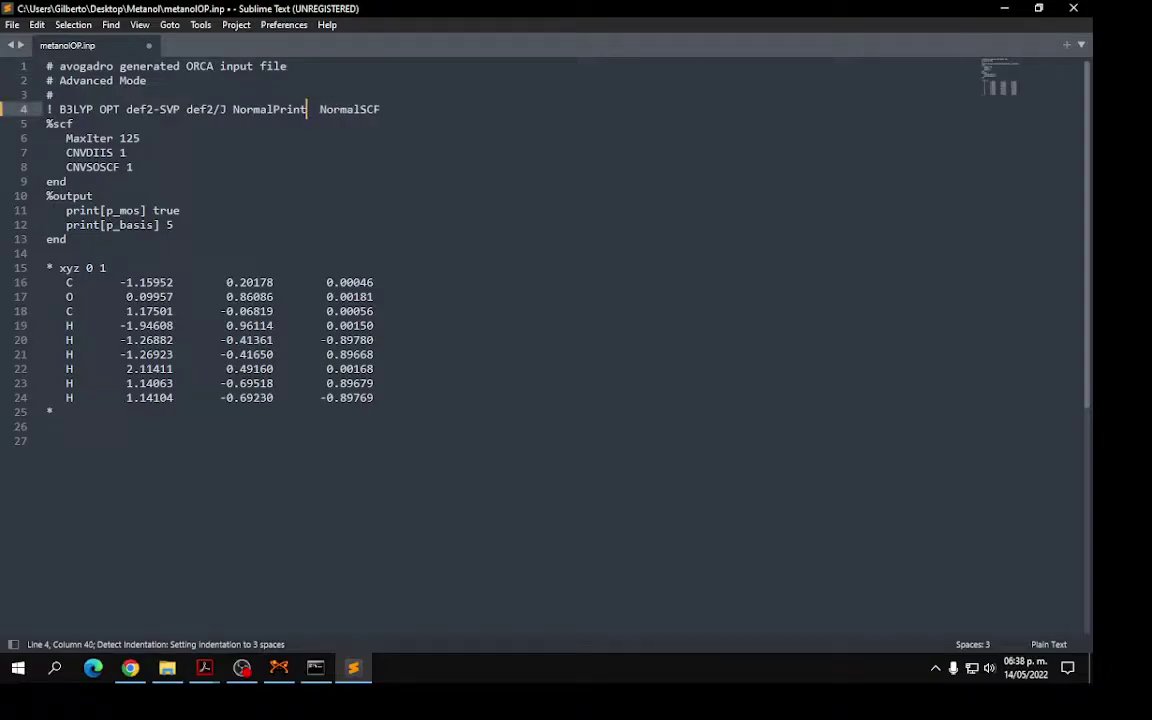
pyautogui.hotkey('ctrl', 's')
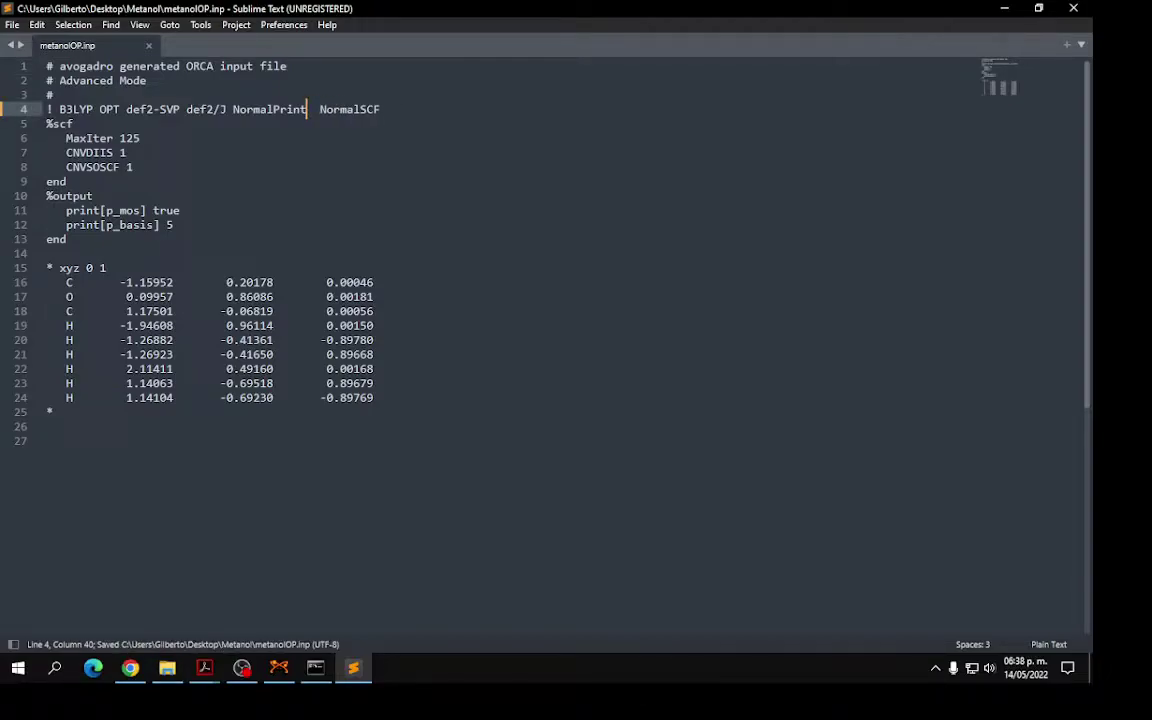
# Rerun "orca.exe metanolOP.inp > metanolOP.out &" in the command prompt and move its window clear of the file names
pyautogui.click(167, 668)
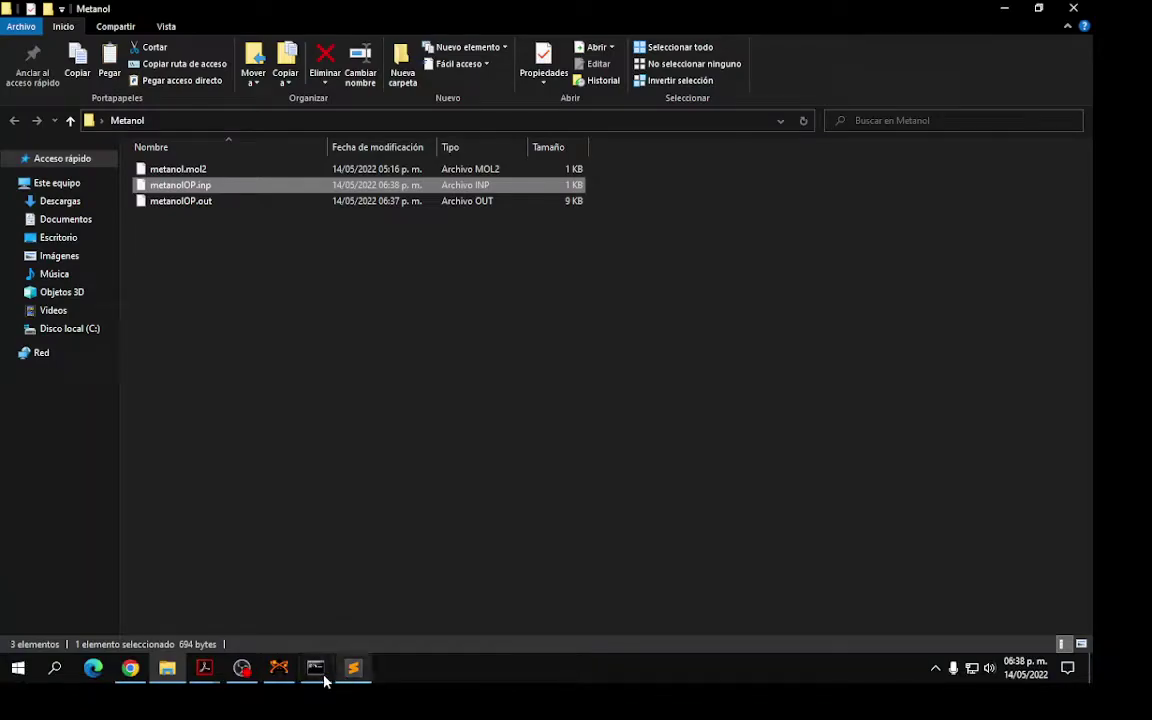
pyautogui.click(326, 677)
pyautogui.press('Up')
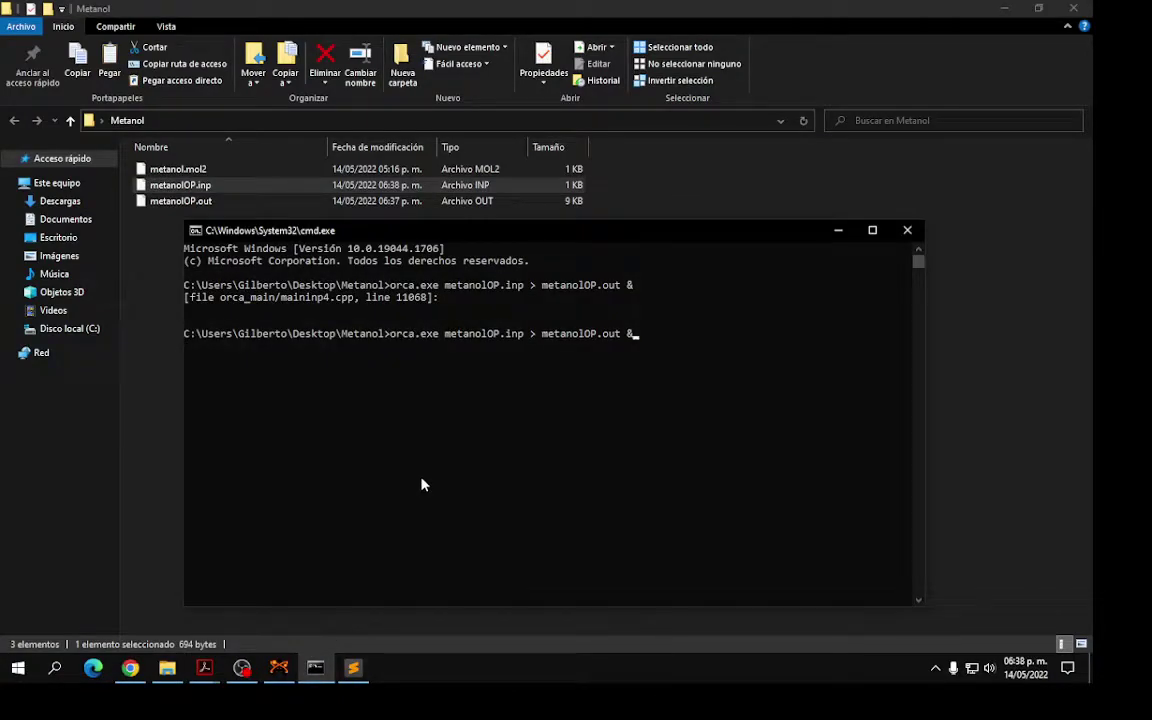
pyautogui.press('Return')
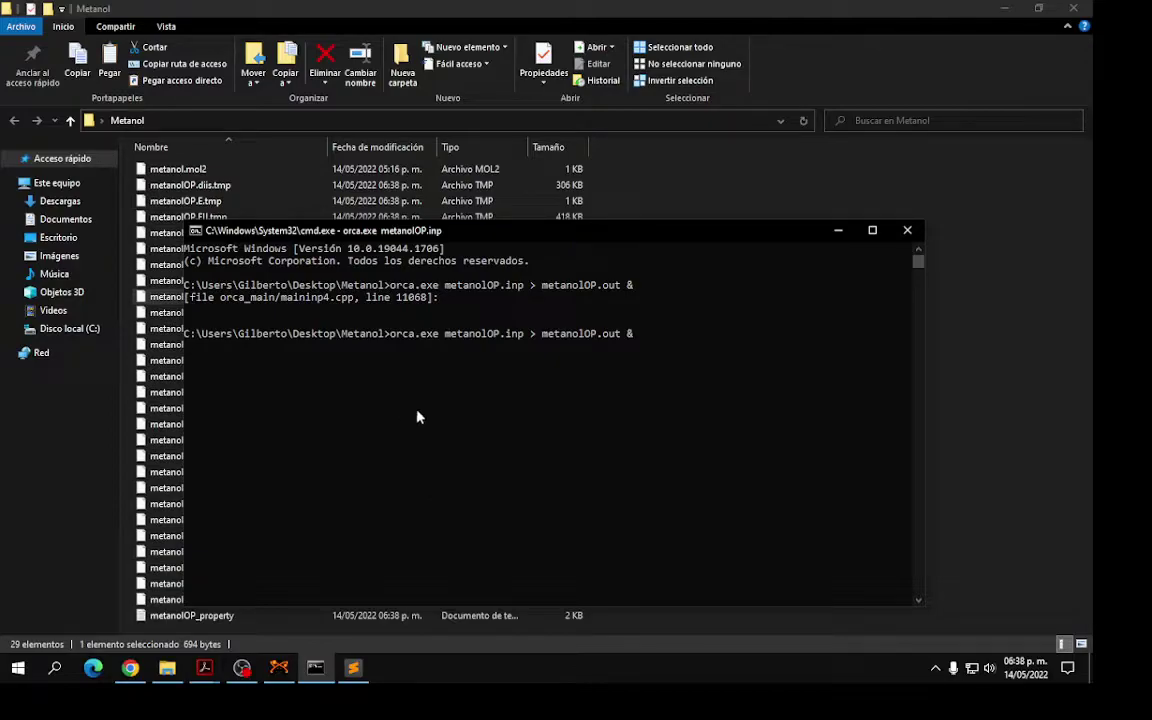
pyautogui.moveTo(605, 233); pyautogui.dragTo(755, 268)
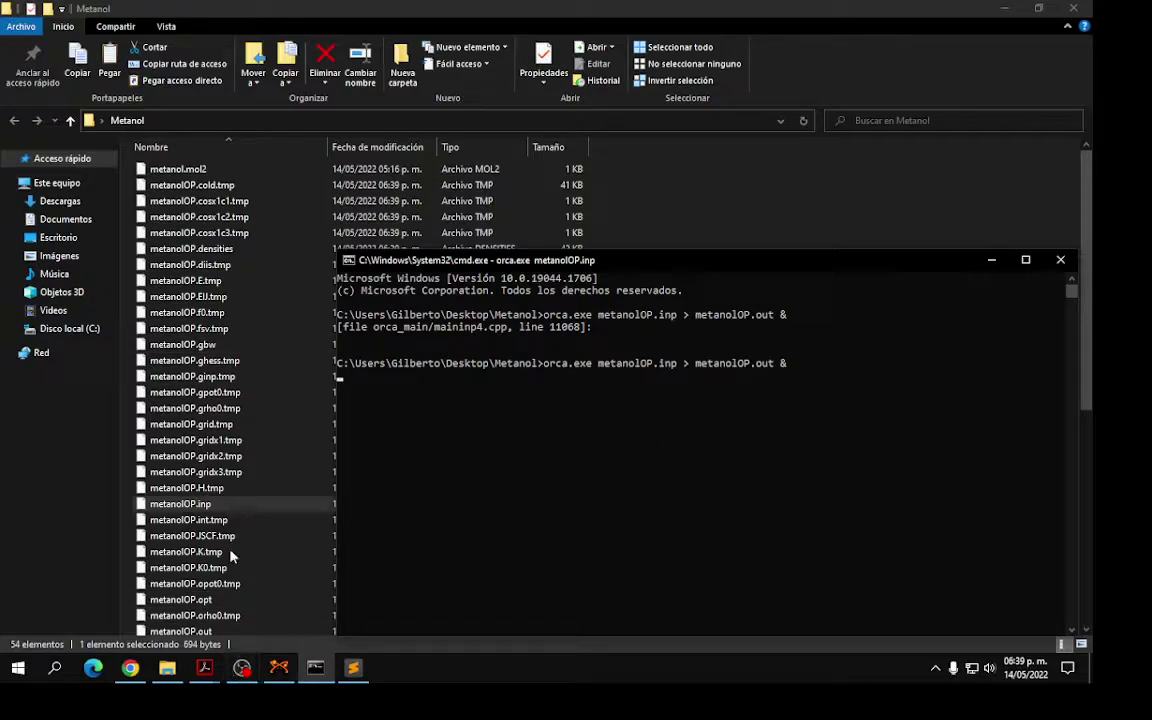
# Review the SCF block and atomic coordinates of metanolOP.inp in Sublime Text, and compare them with the molecule in Avogadro
pyautogui.click(352, 667)
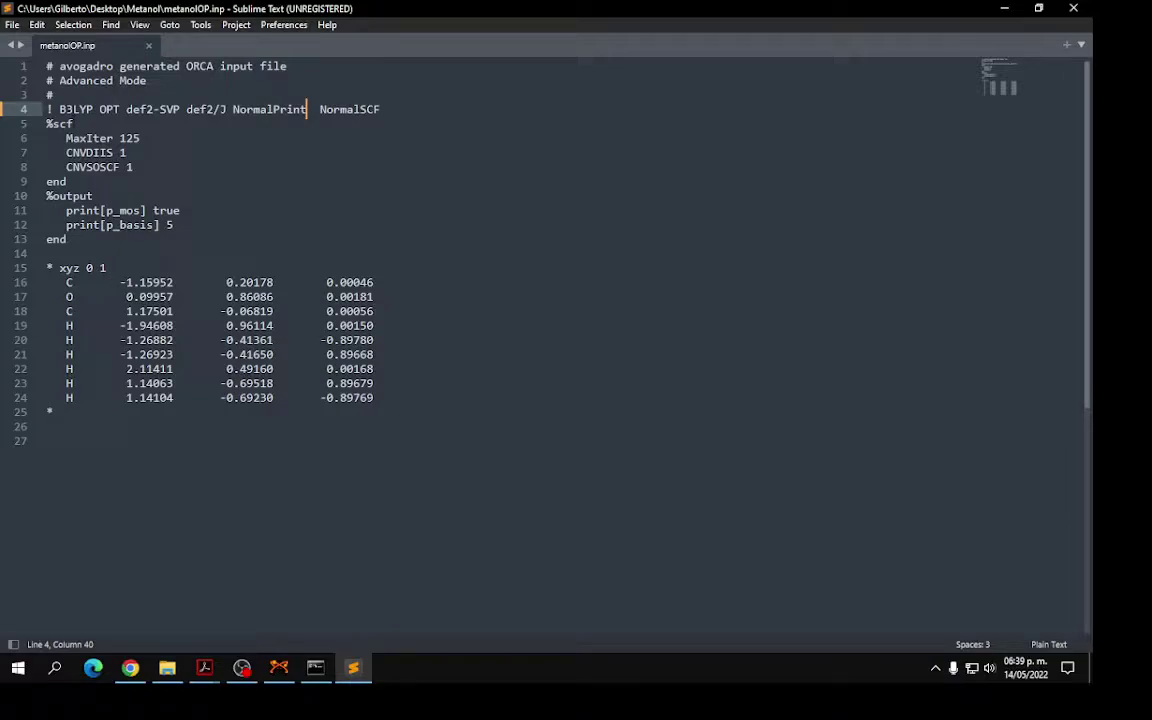
pyautogui.click(178, 140)
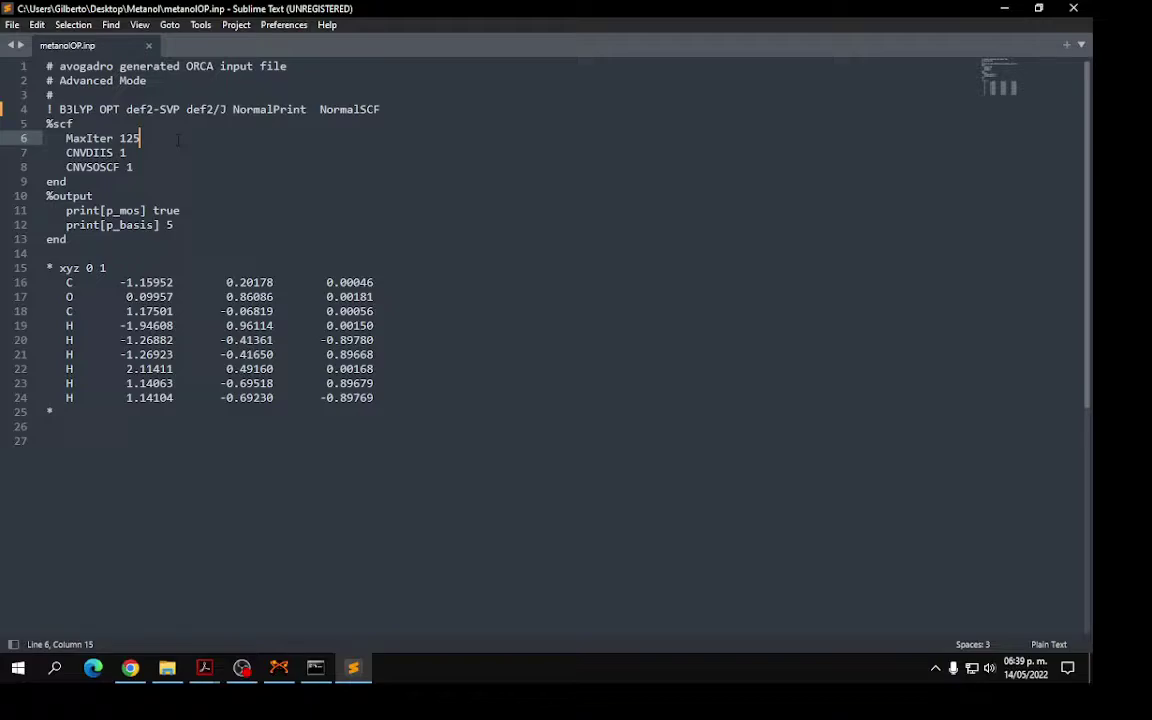
pyautogui.moveTo(132, 268); pyautogui.dragTo(385, 398)
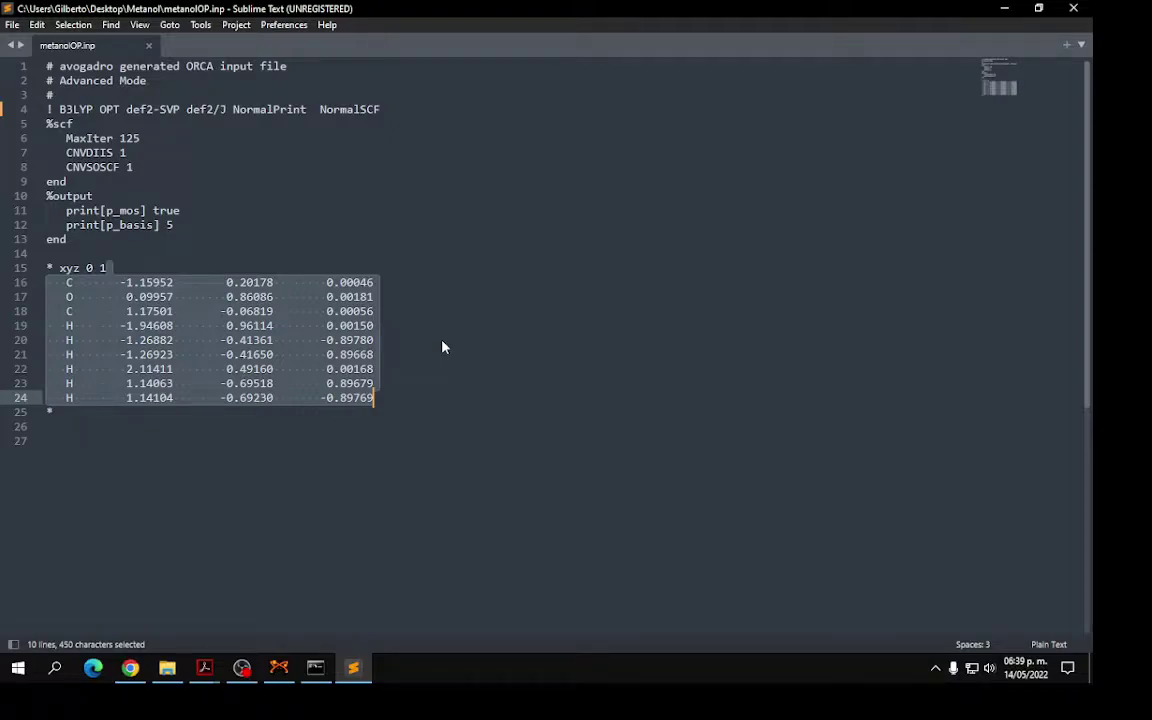
pyautogui.click(160, 282)
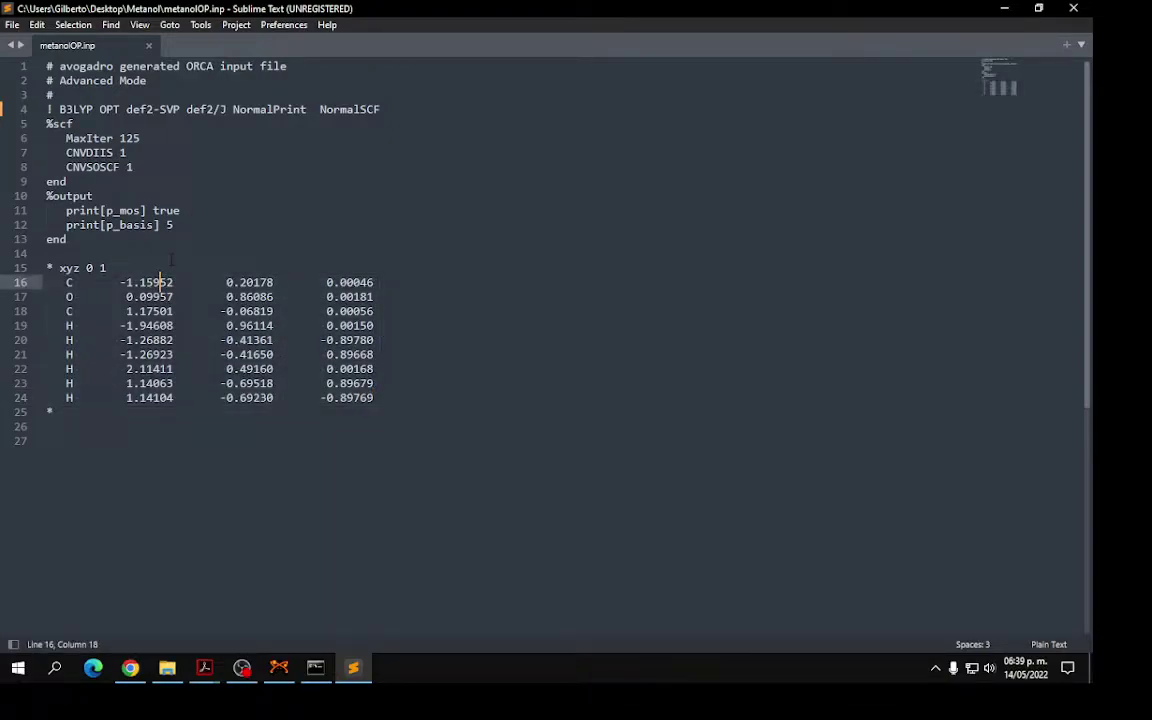
pyautogui.moveTo(400, 388); pyautogui.dragTo(116, 296)
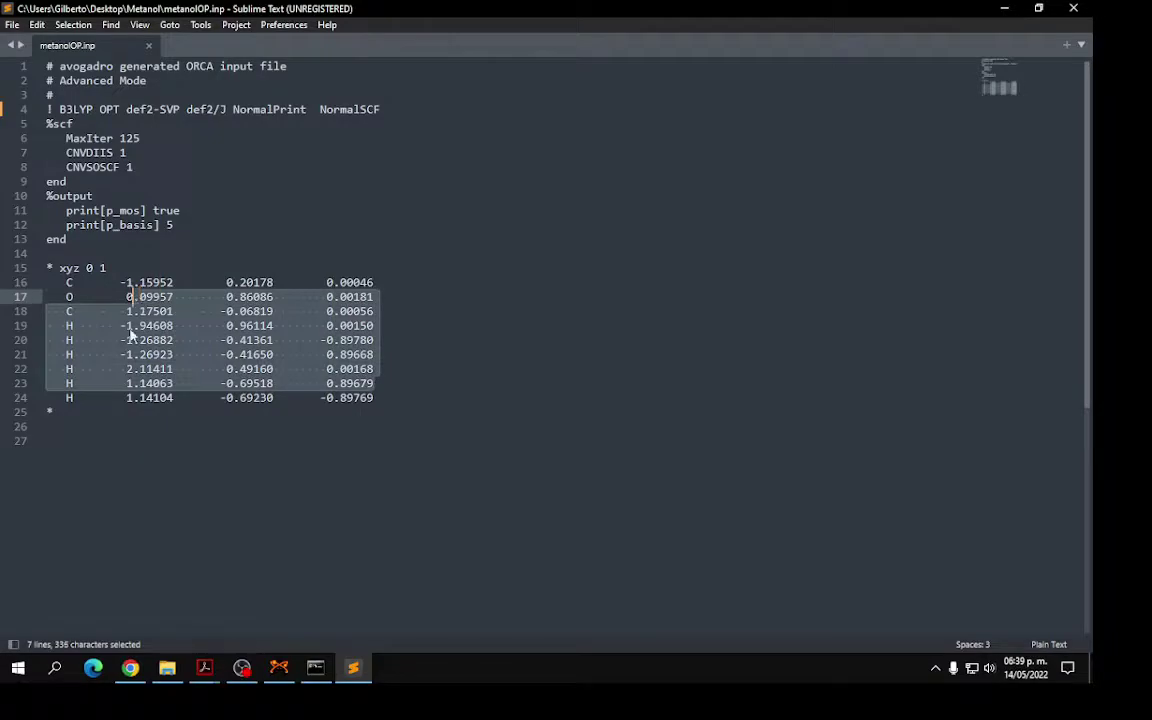
pyautogui.click(279, 667)
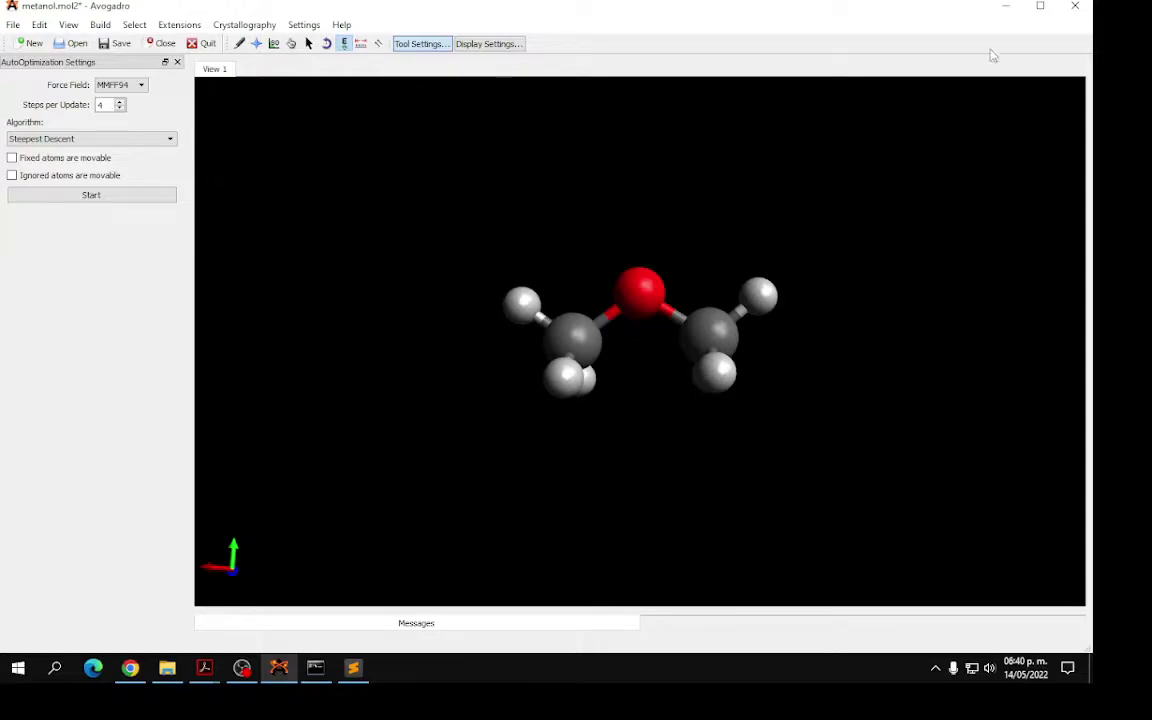
pyautogui.click(1006, 17)
pyautogui.click(399, 318)
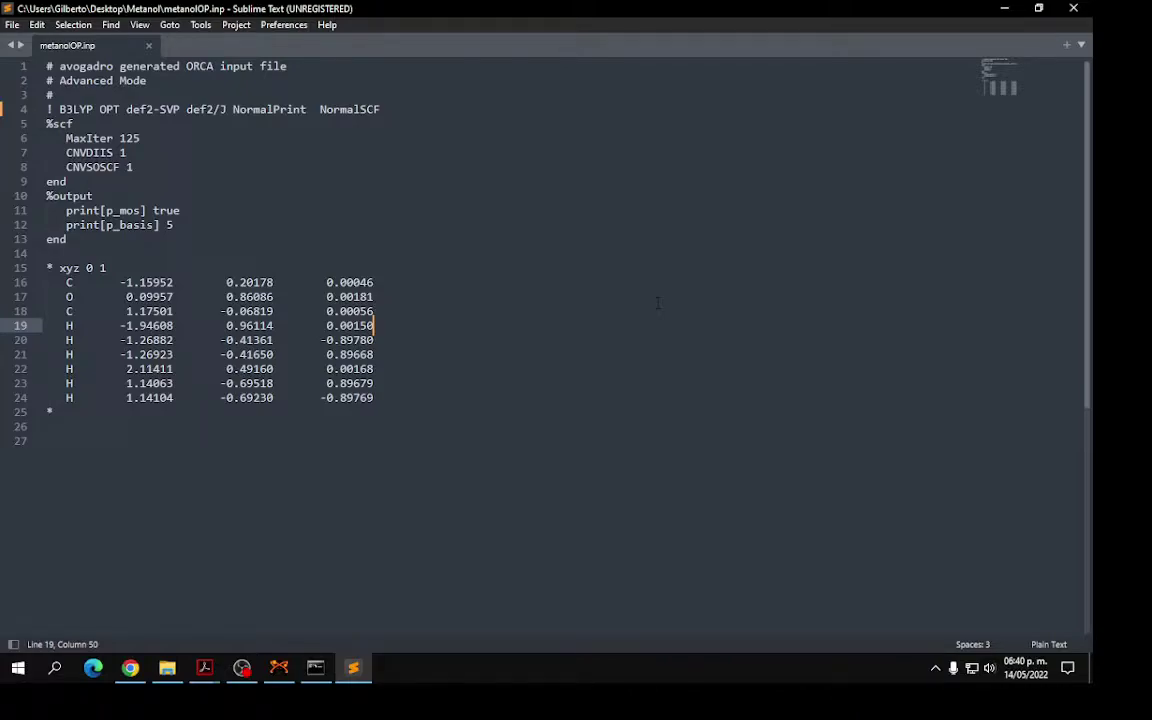
# Close the input file and Sublime Text, and move the command prompt window higher beside the file list
pyautogui.click(149, 45)
pyautogui.click(1073, 9)
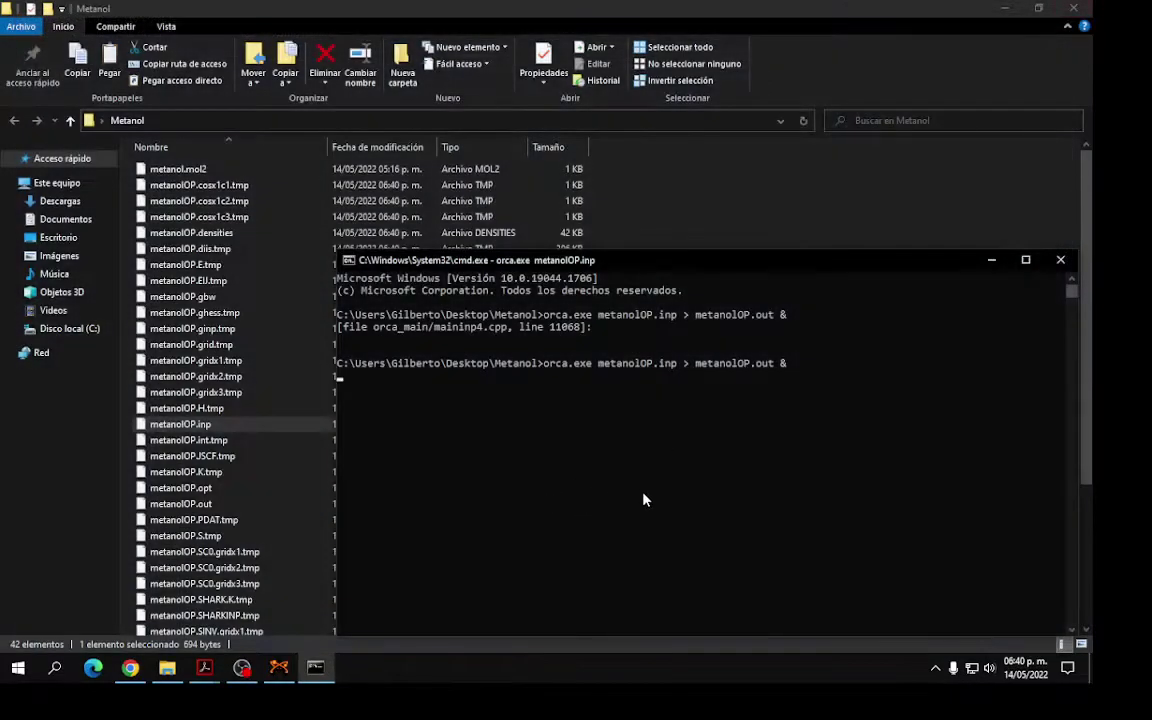
pyautogui.moveTo(672, 269); pyautogui.dragTo(651, 175)
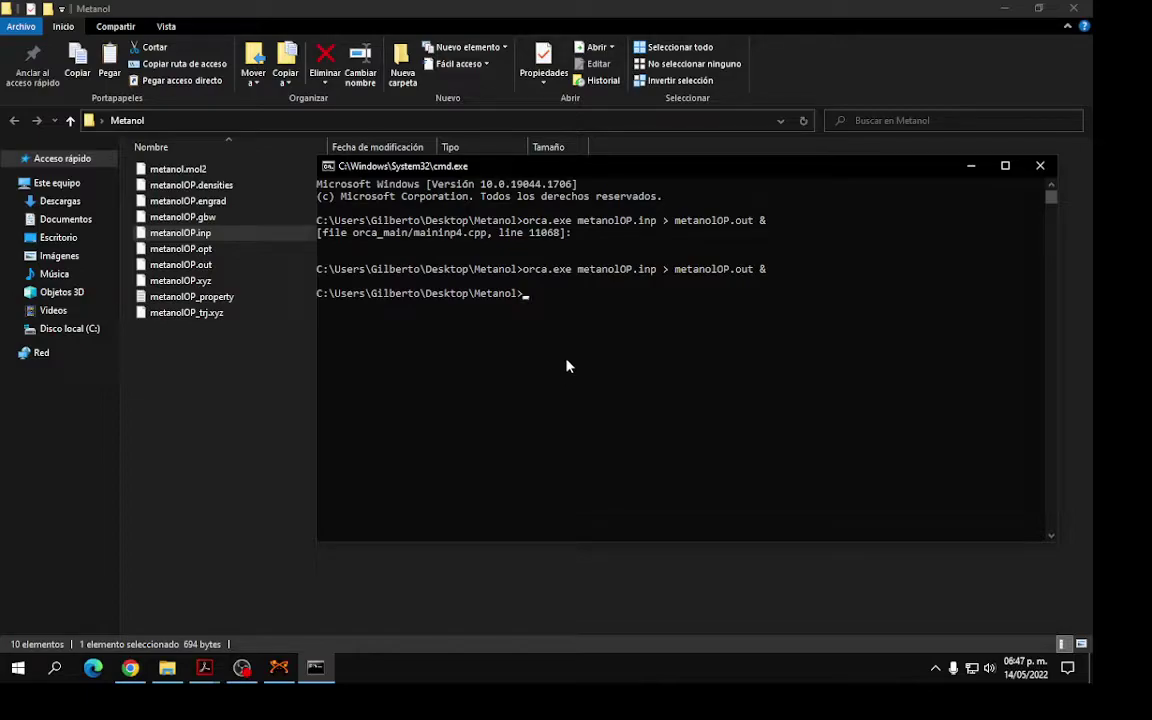
# Clear the command prompt screen and exit the session, returning to the Metanol folder
pyautogui.write('cls')
pyautogui.press('Return')
pyautogui.write('exit')
pyautogui.press('Return')
pyautogui.click(562, 312)
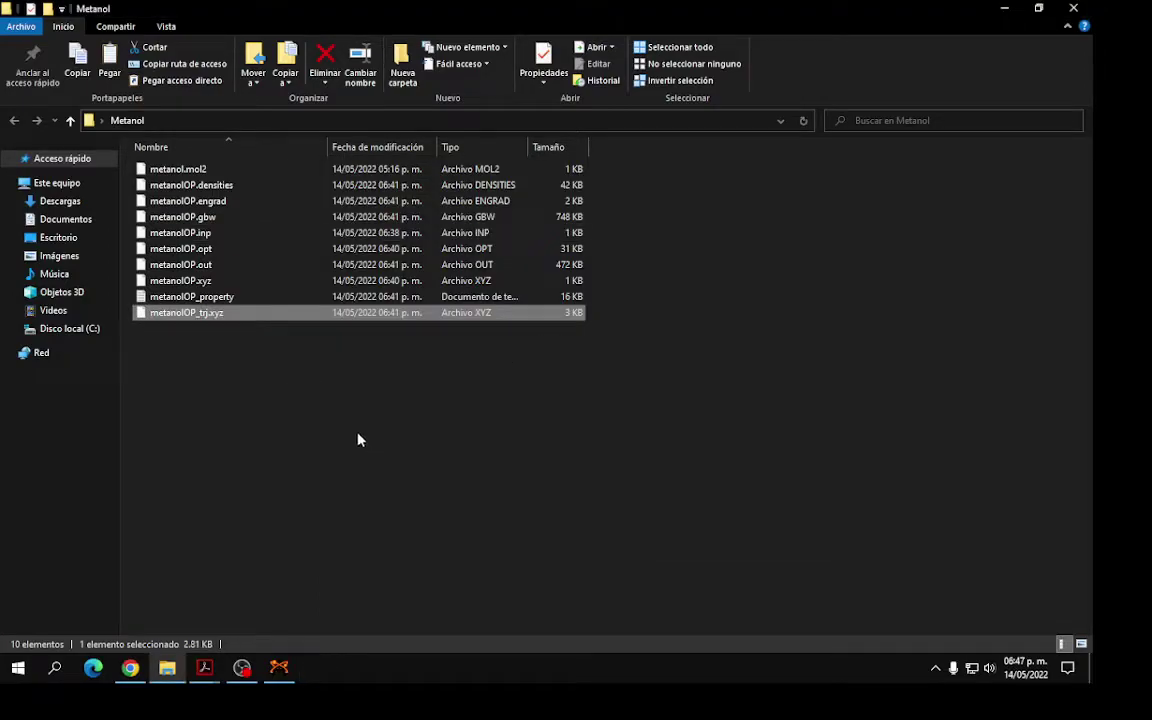
# Open metanolOP.out in Sublime Text, examine its final timings and termination lines and its header, and close the file
pyautogui.rightClick(199, 268)
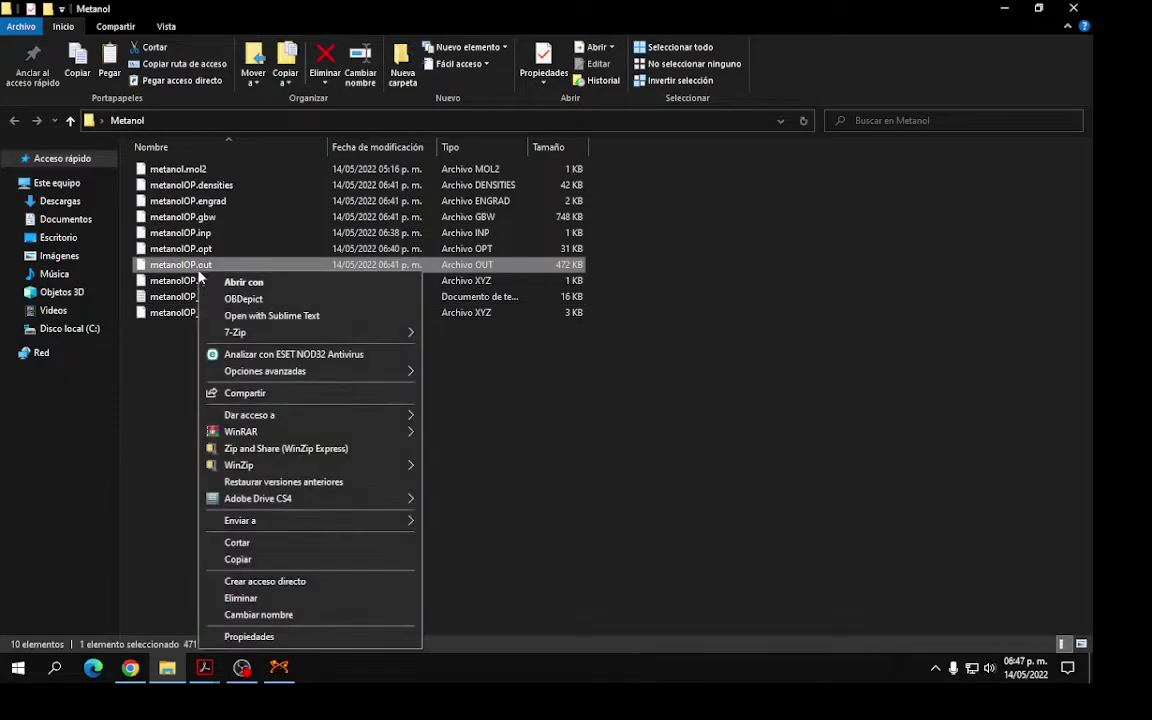
pyautogui.click(262, 315)
pyautogui.moveTo(1025, 97); pyautogui.dragTo(1005, 625)
pyautogui.scroll(5, 450, 474)
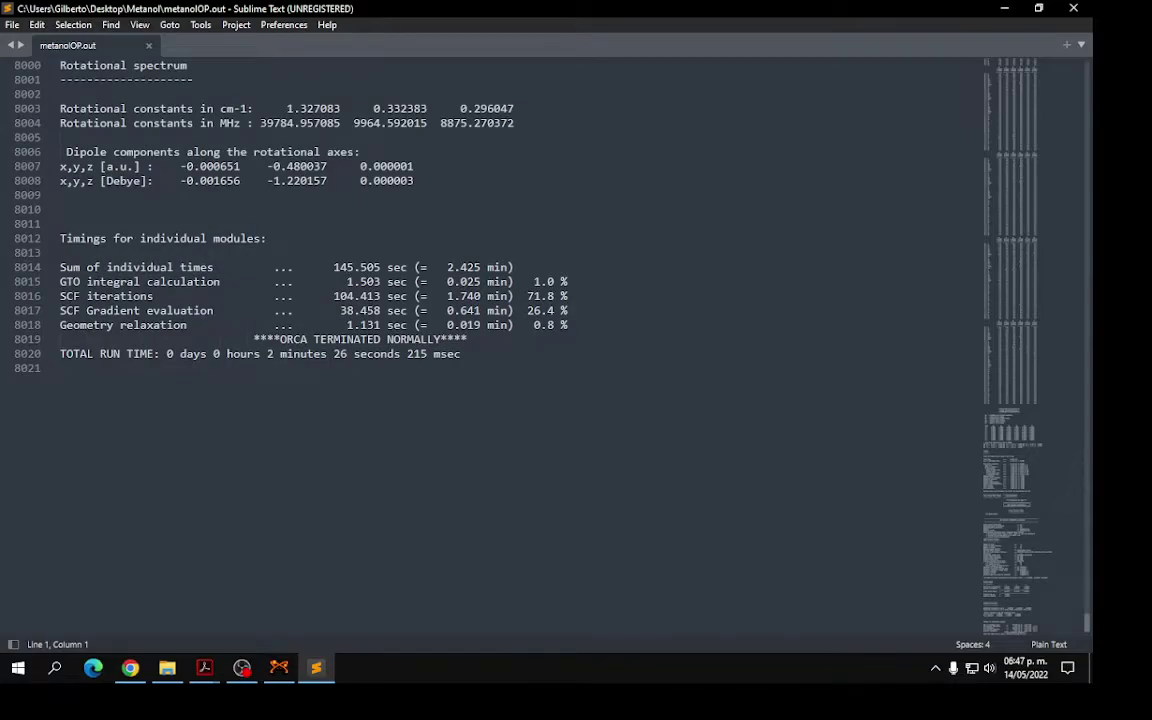
pyautogui.scroll(5, 688, 370)
pyautogui.moveTo(1010, 425); pyautogui.dragTo(1036, 69)
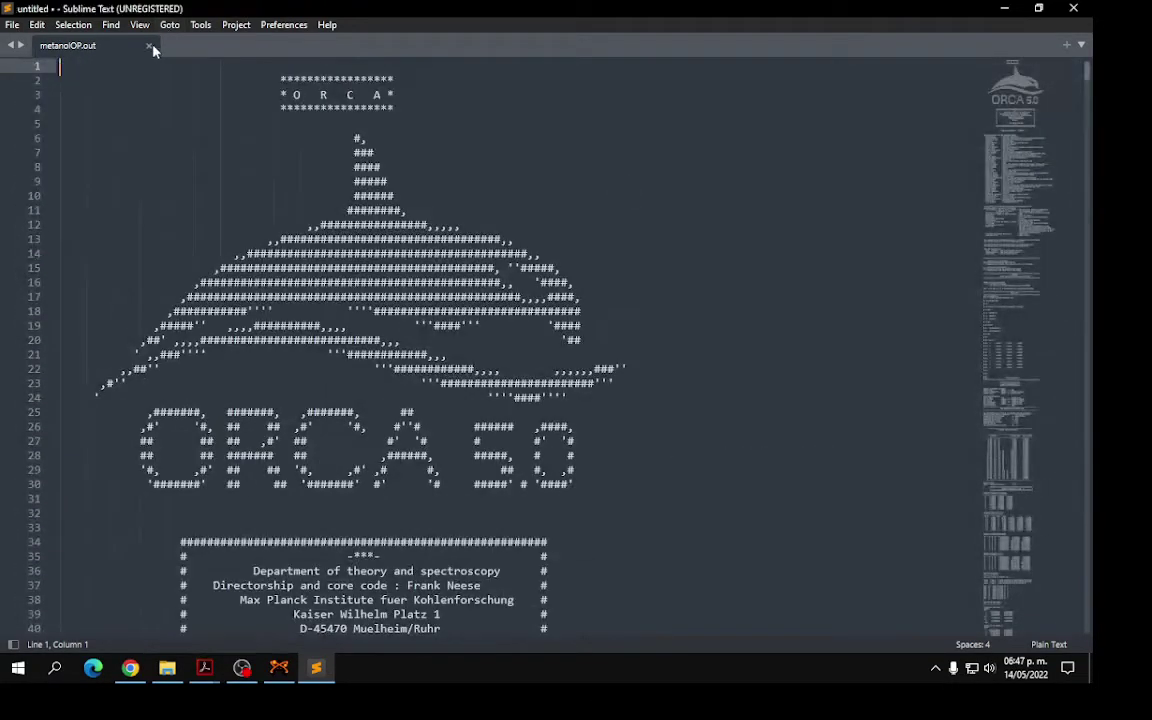
pyautogui.click(149, 46)
# In Avogadro, close metanol.mol2 without saving its changes and load metanolOP.out from the Metanol folder
pyautogui.click(279, 668)
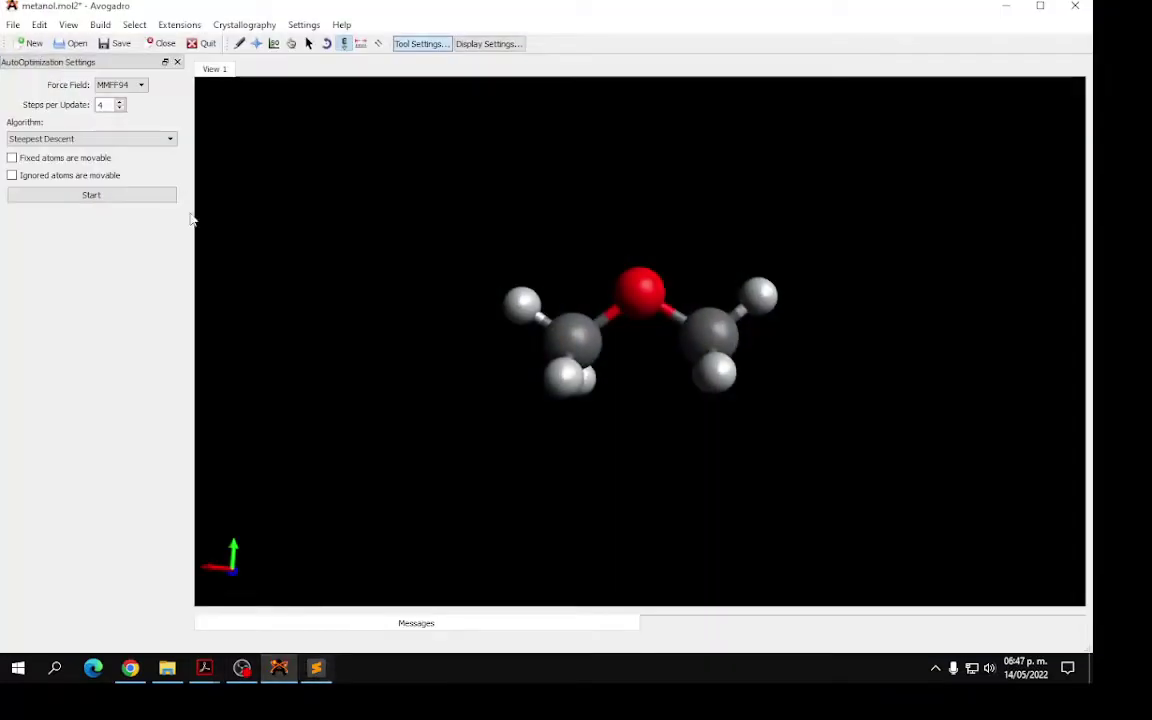
pyautogui.click(160, 43)
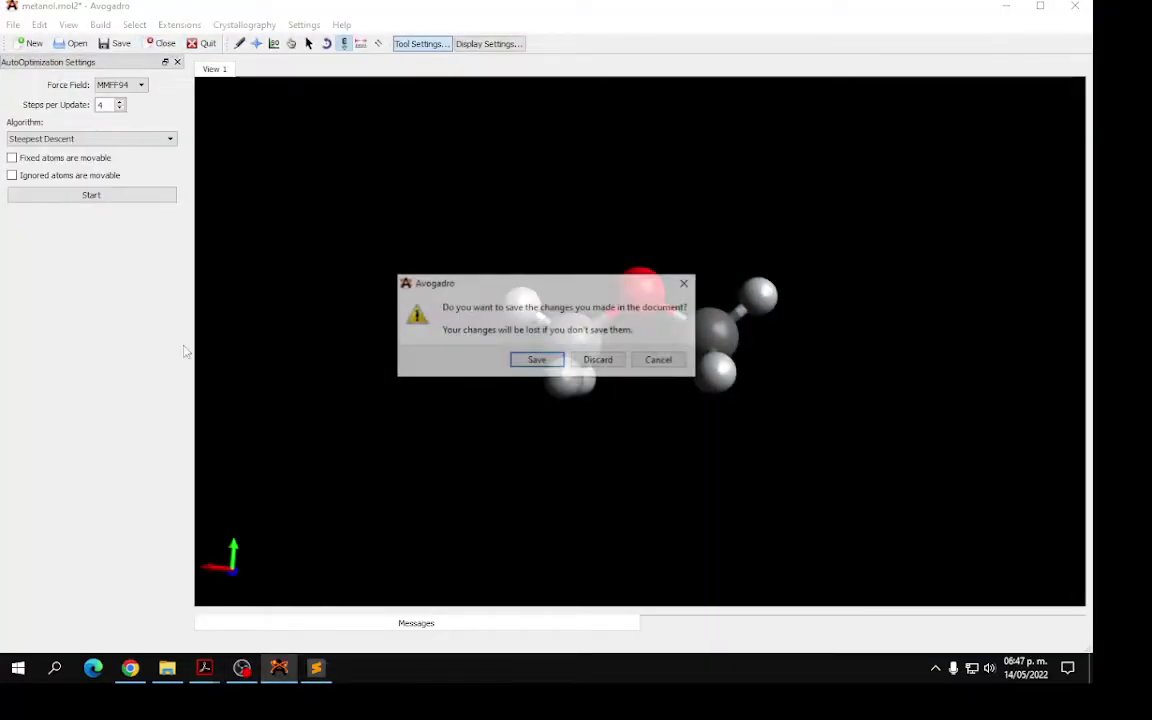
pyautogui.click(604, 364)
pyautogui.click(167, 668)
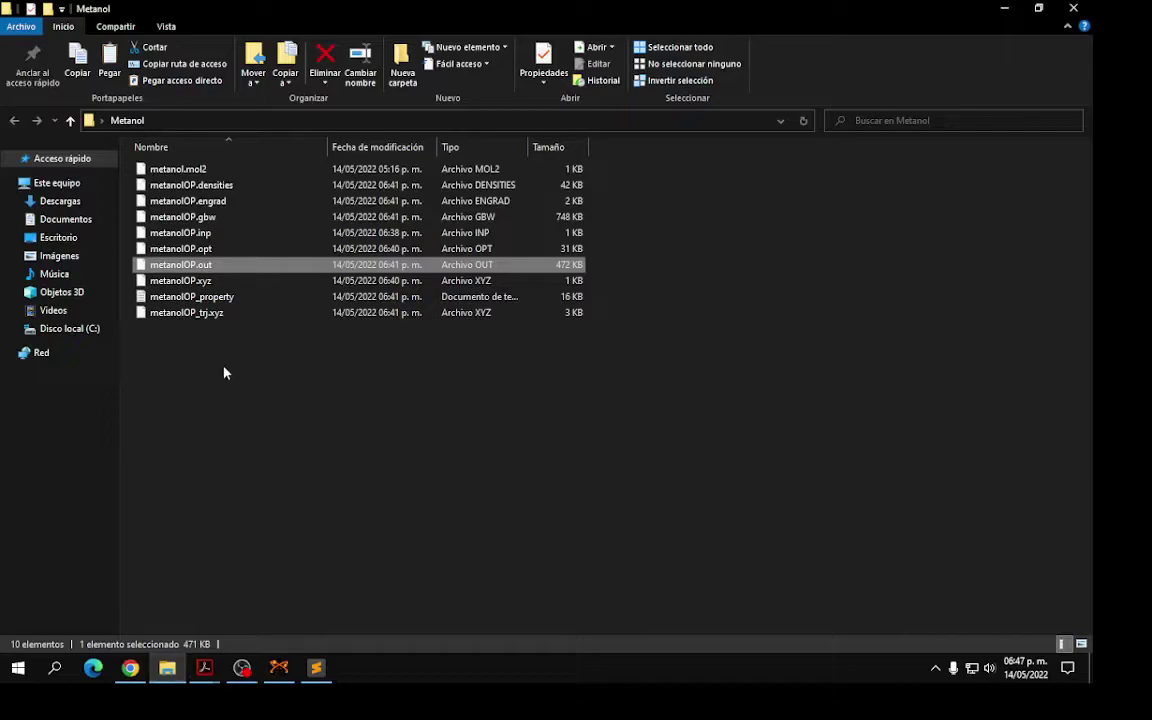
pyautogui.moveTo(185, 266); pyautogui.dragTo(620, 404)
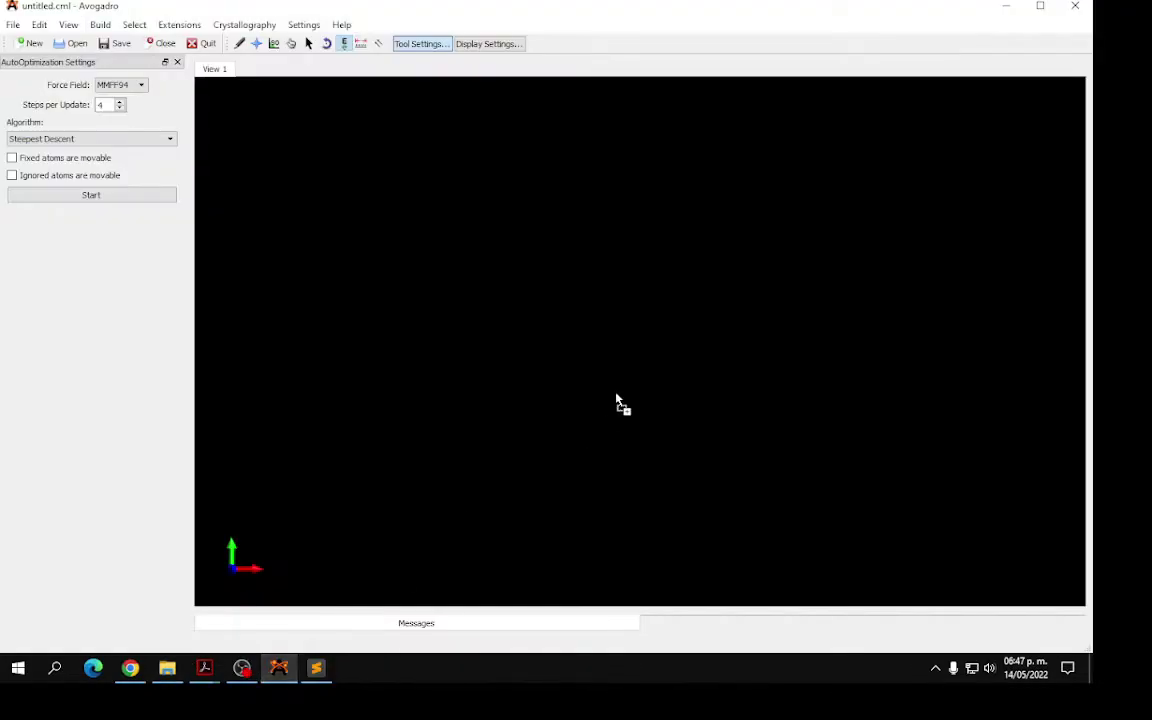
# Find the HOMO in the orbital list of metanolOP.out and display its surface on the molecule
pyautogui.scroll(-10, 940, 412)
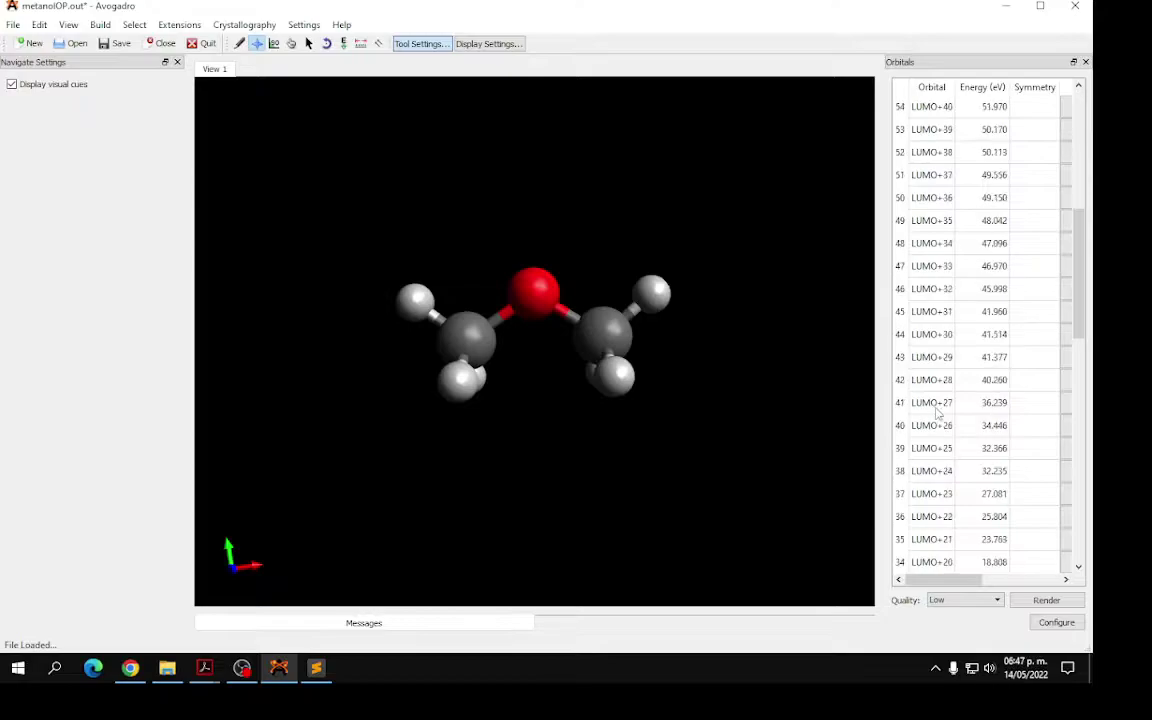
pyautogui.scroll(-5, 940, 412)
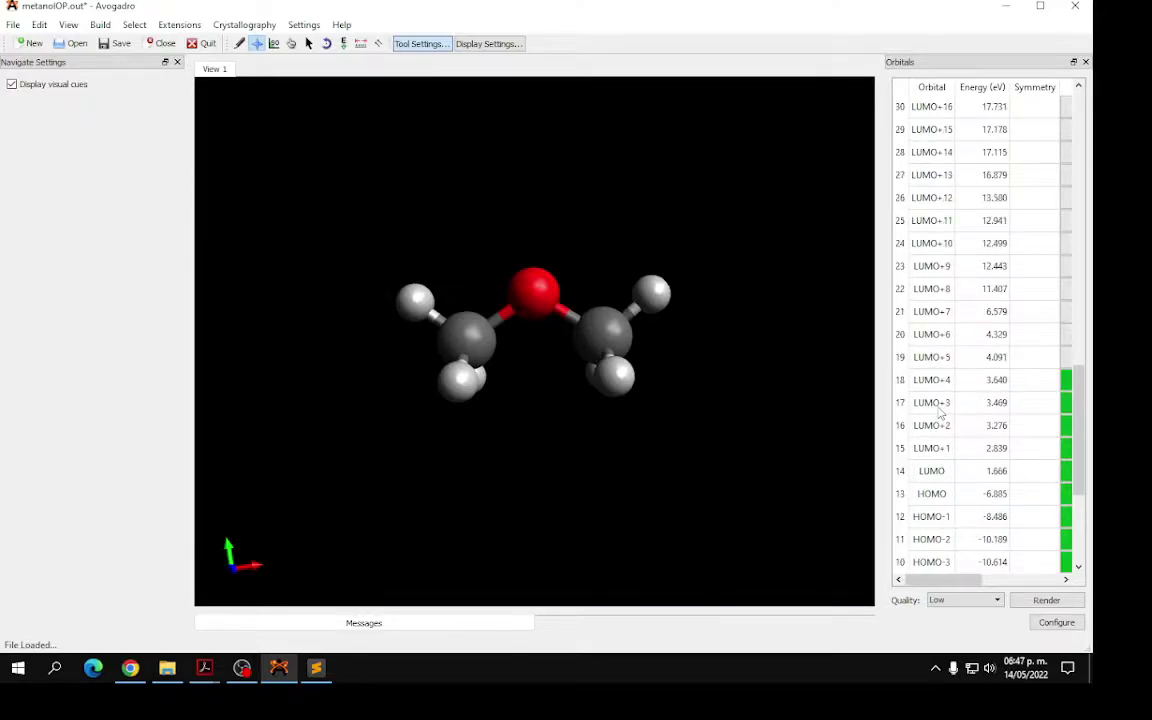
pyautogui.scroll(-1, 938, 500)
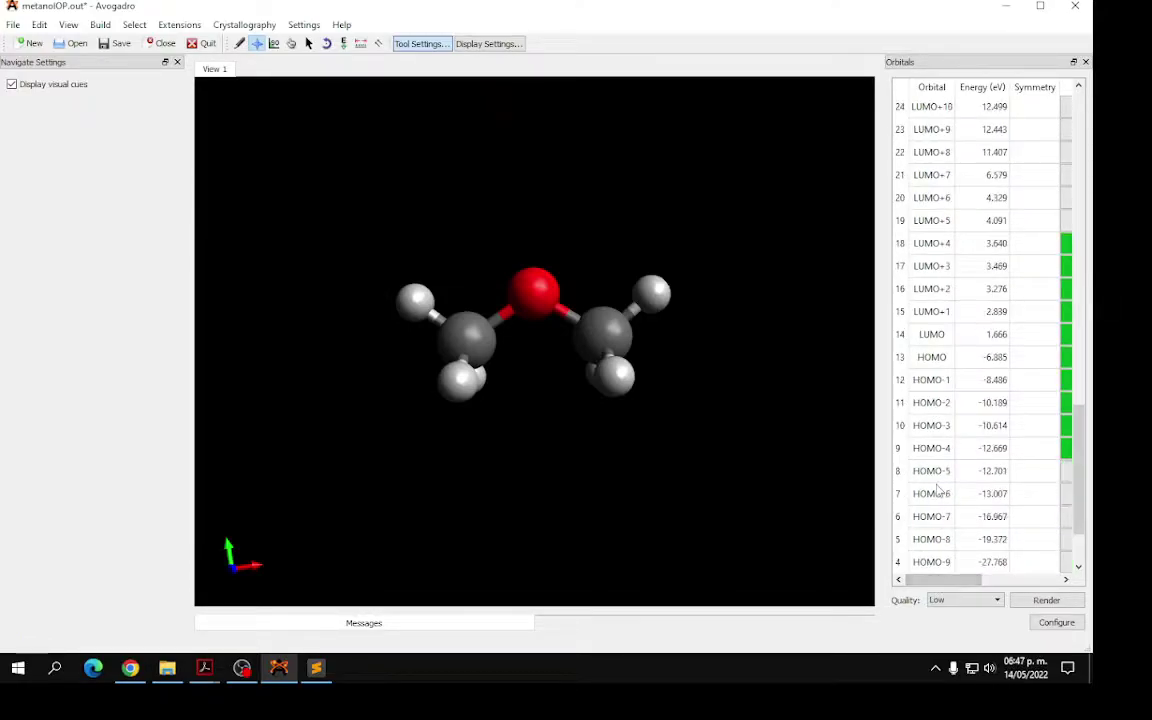
pyautogui.scroll(-1, 938, 500)
pyautogui.click(926, 289)
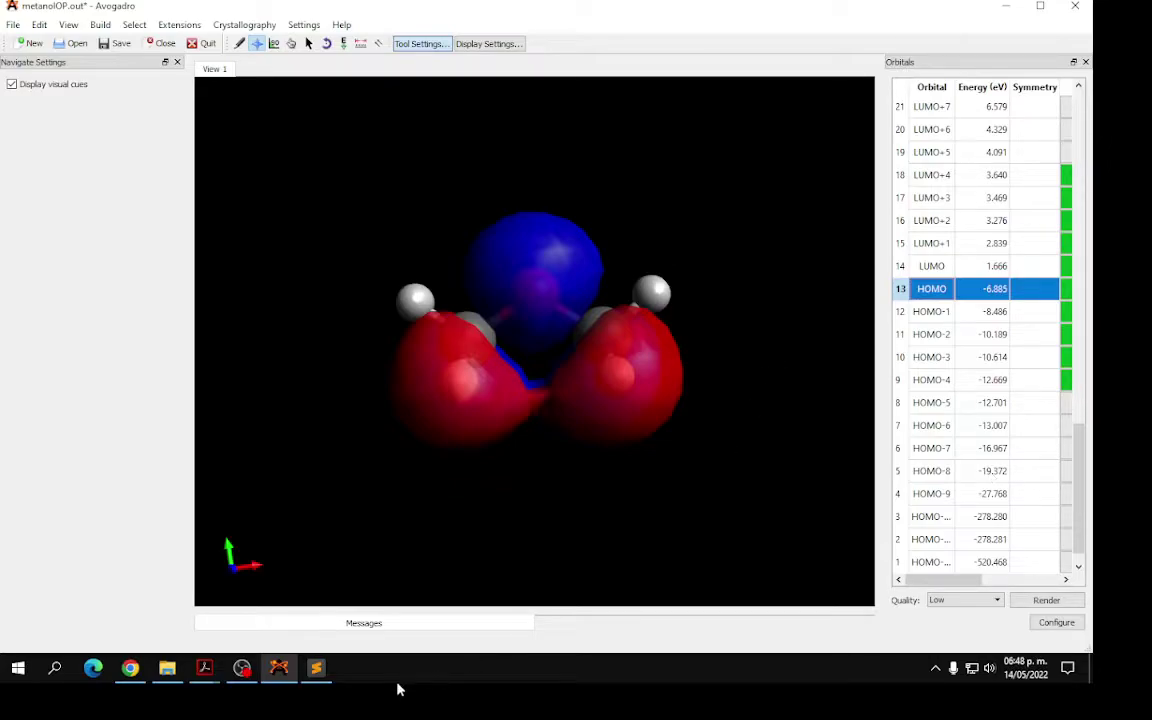
# Open metanolOP.inp from the Metanol folder in Sublime Text
pyautogui.click(318, 670)
pyautogui.click(167, 668)
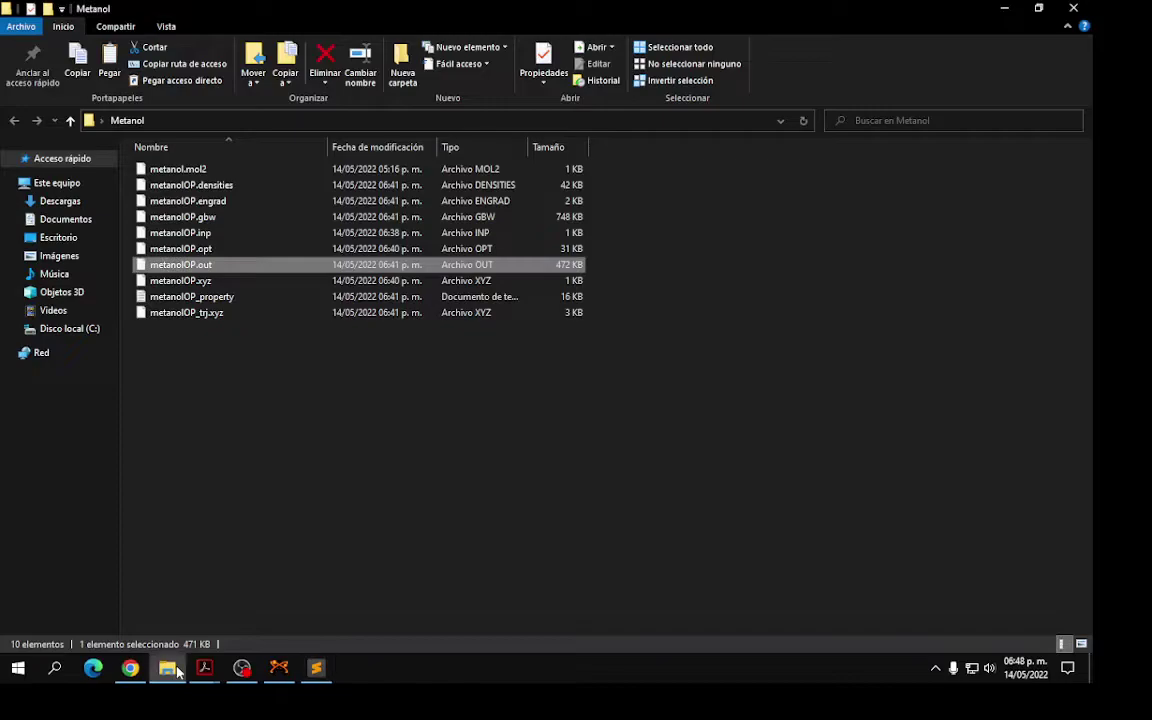
pyautogui.rightClick(190, 268)
pyautogui.click(521, 356)
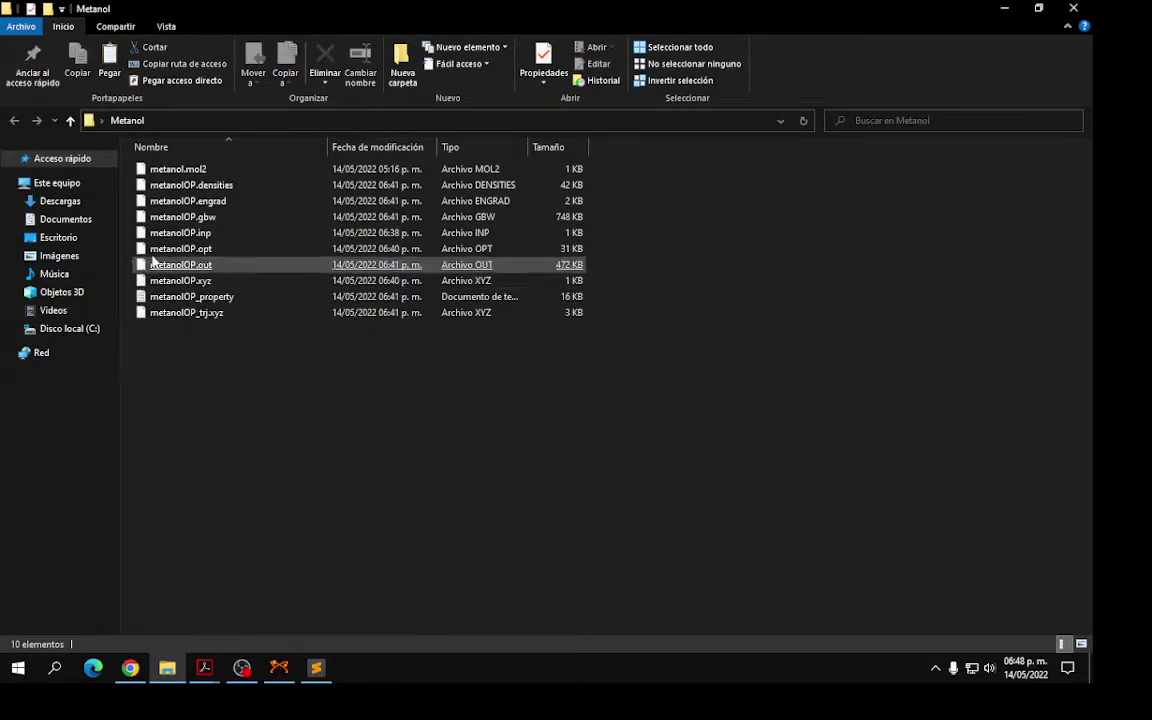
pyautogui.click(167, 234)
pyautogui.rightClick(169, 236)
pyautogui.click(232, 277)
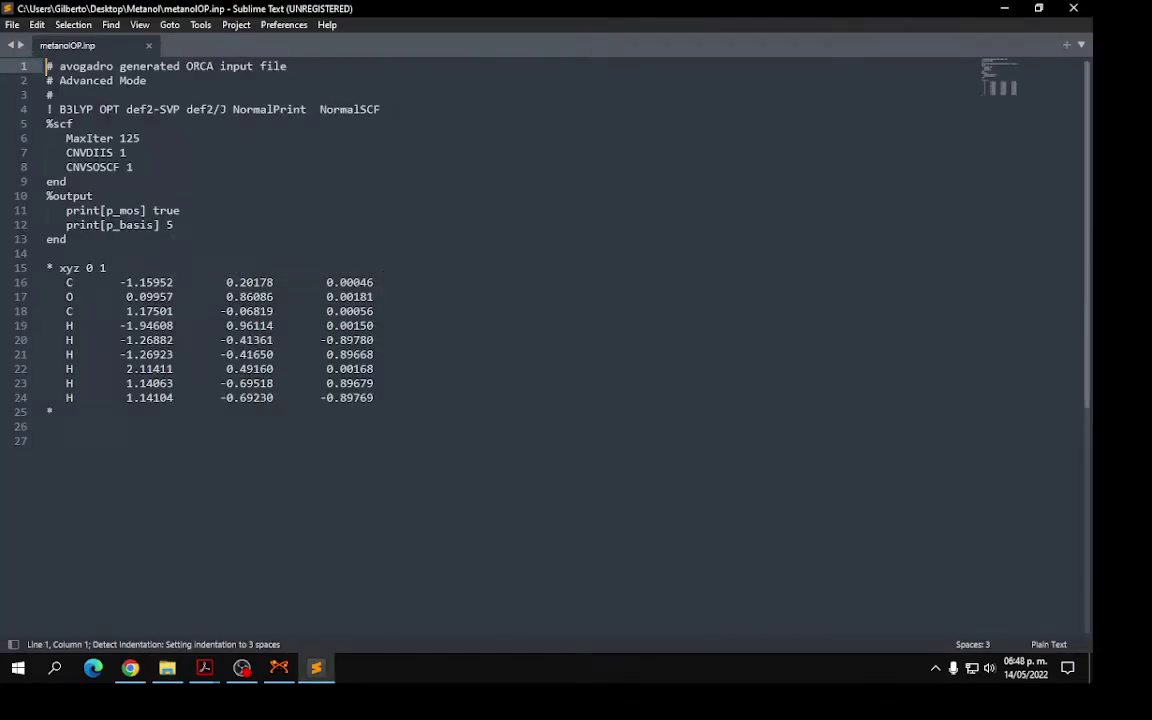
# Add the FREQ keyword after NormalSCF on the simple input line of metanolOP.inp and save the file
pyautogui.click(387, 109)
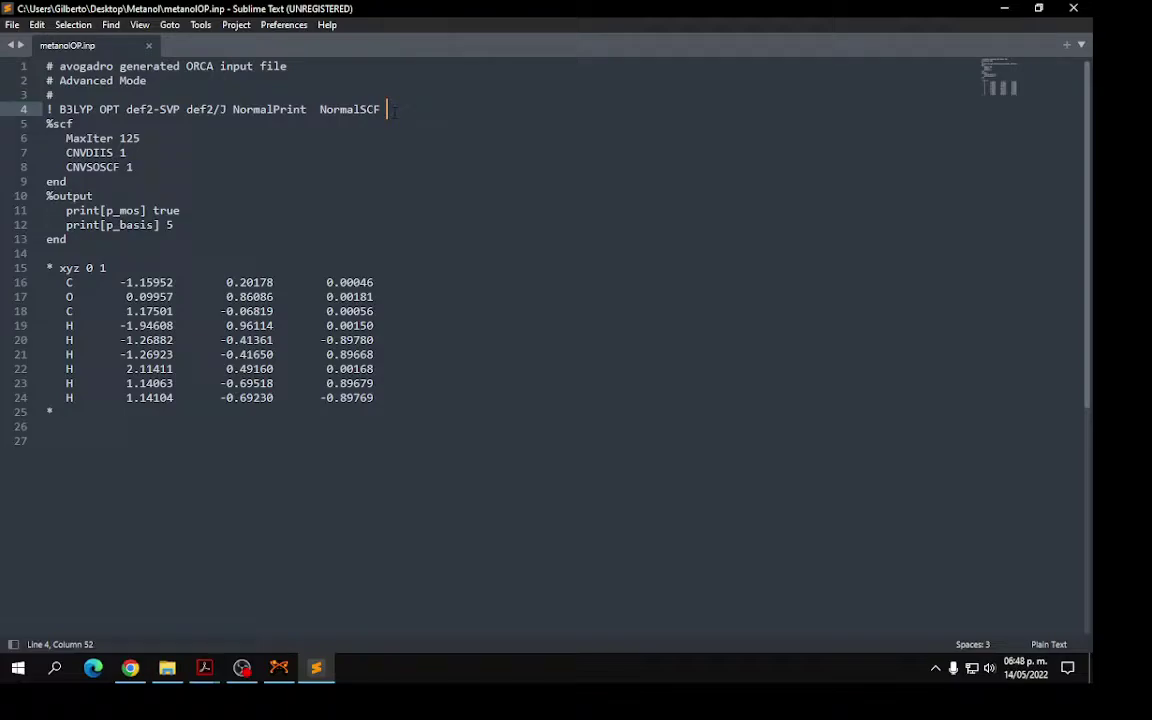
pyautogui.write('REW')
pyautogui.press('BackSpace')
pyautogui.press('BackSpace')
pyautogui.press('BackSpace')
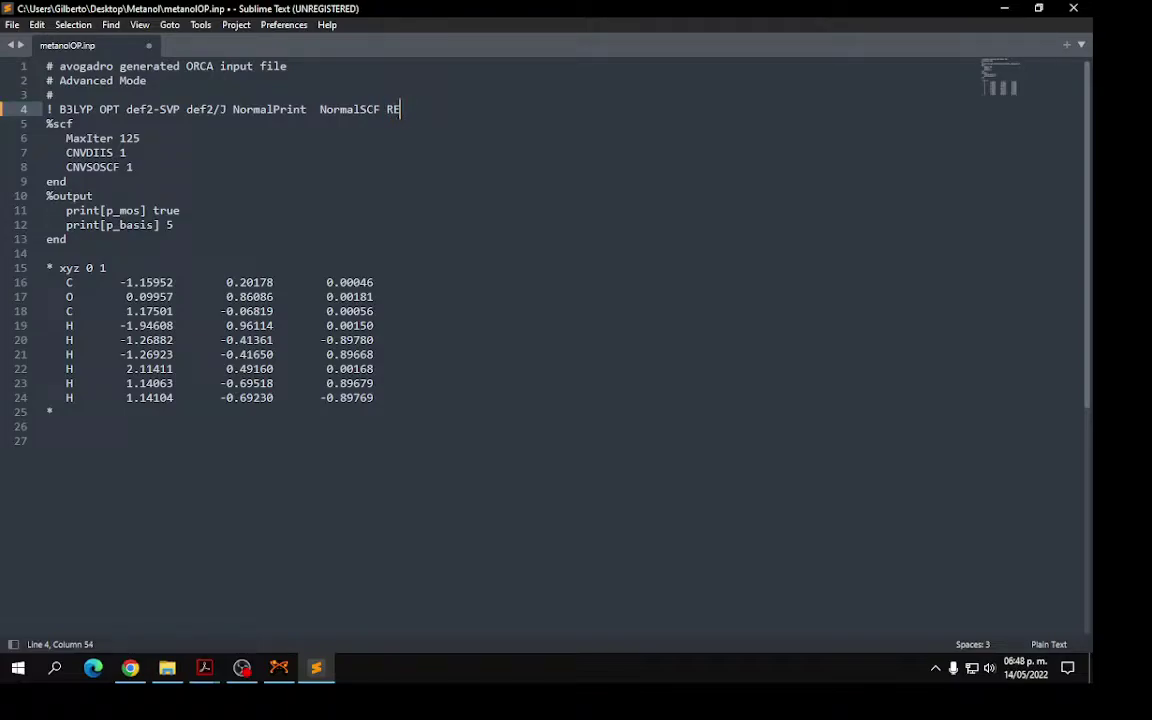
pyautogui.write('FREQ')
pyautogui.hotkey('ctrl', 's')
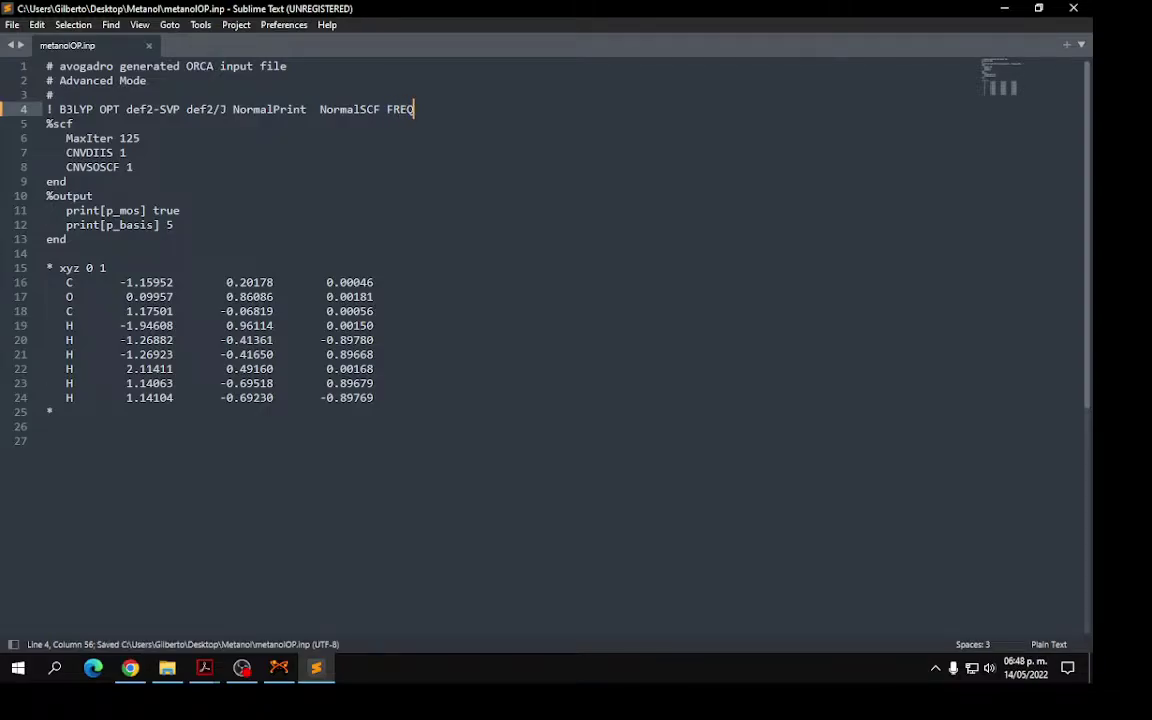
# Copy metanolOP.inp into a new folder named 0000 inside the Metanol folder
pyautogui.click(167, 668)
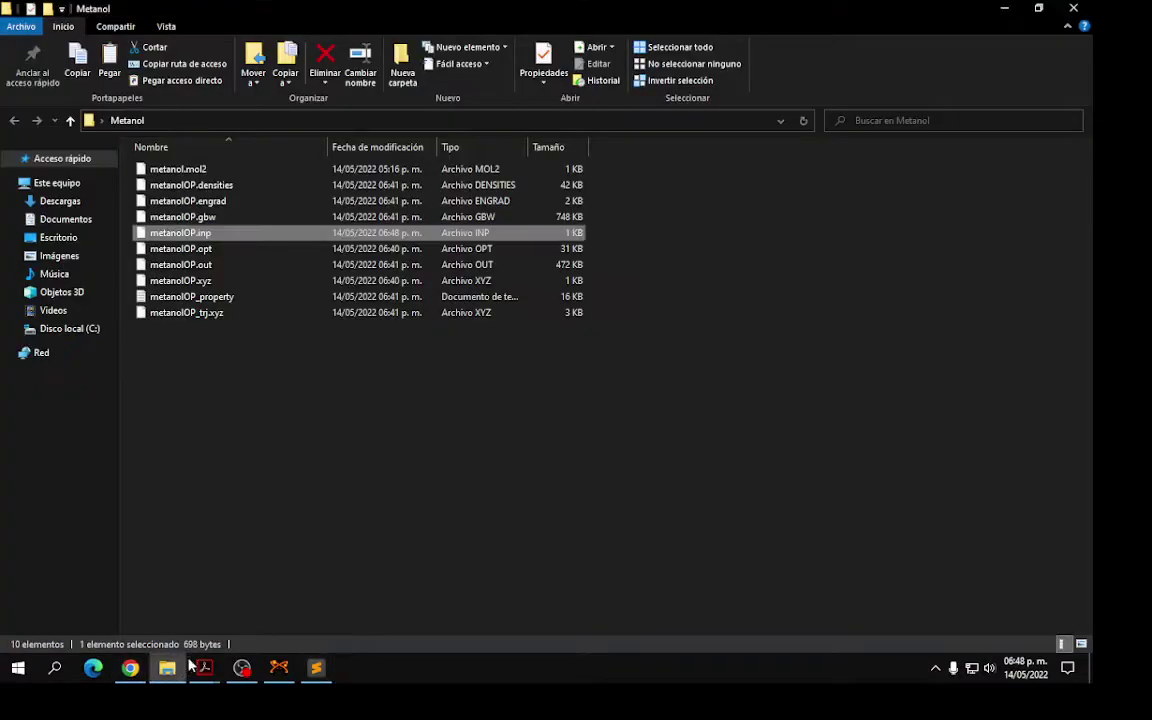
pyautogui.rightClick(188, 232)
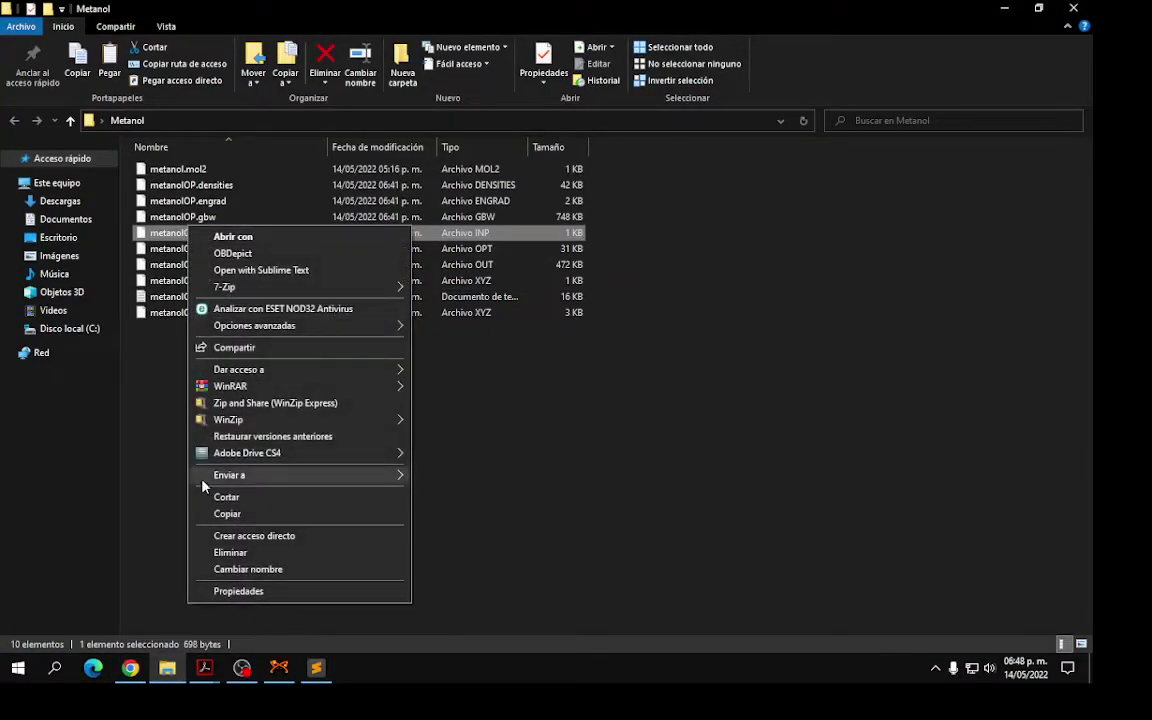
pyautogui.click(203, 515)
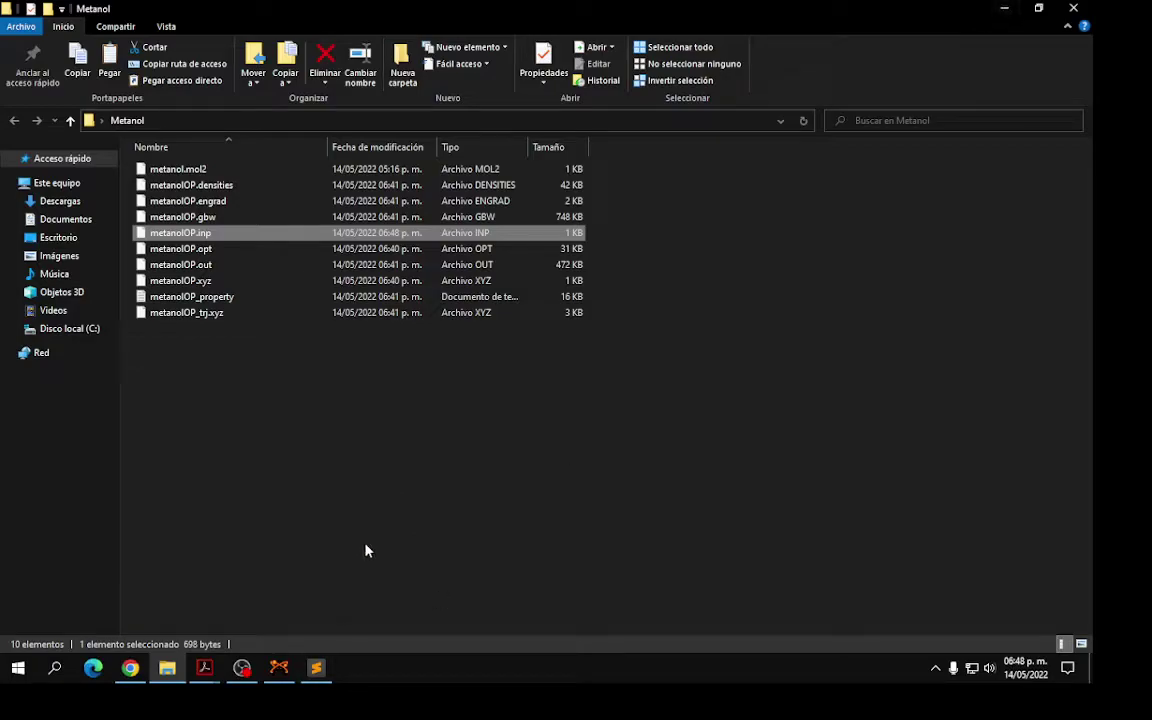
pyautogui.rightClick(366, 542)
pyautogui.moveTo(470, 510)
pyautogui.click(591, 265)
pyautogui.write('0000')
pyautogui.press('Return')
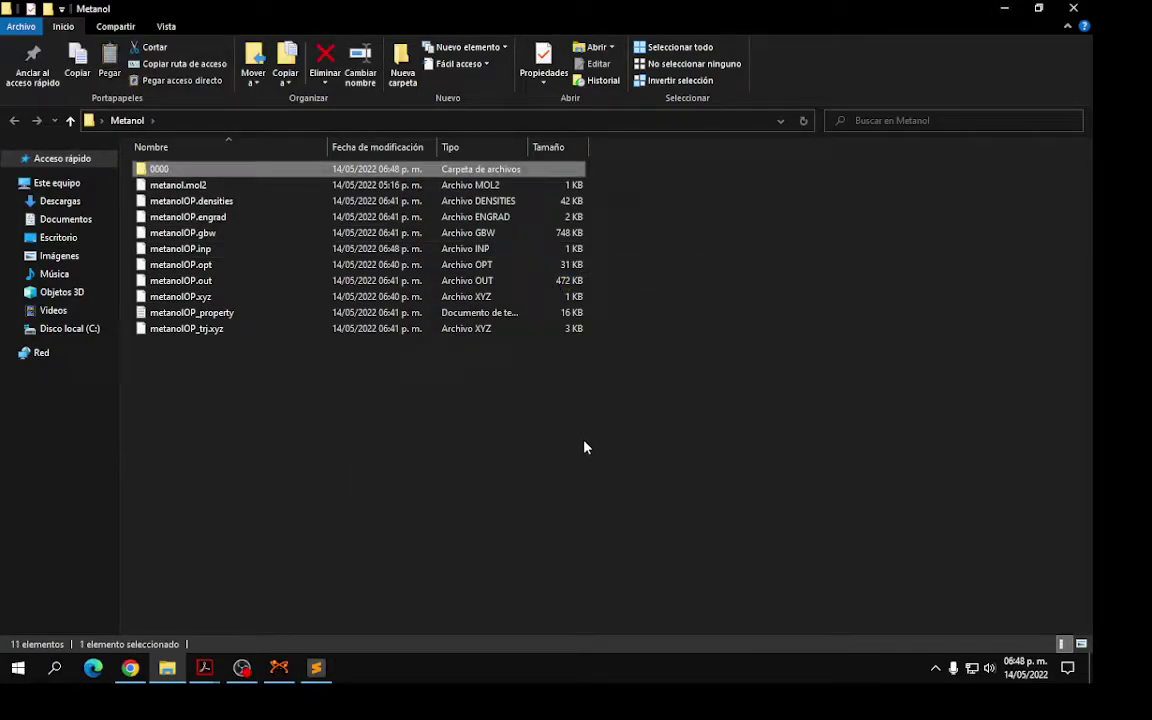
pyautogui.press('Return')
pyautogui.hotkey('ctrl', 'v')
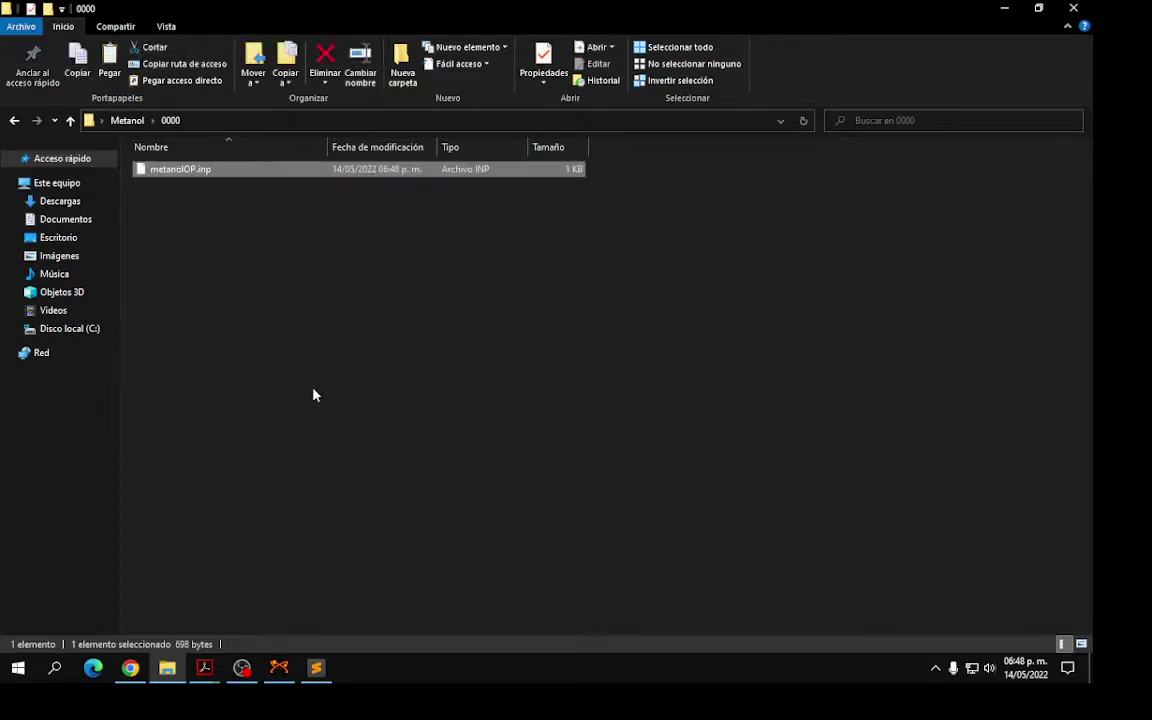
pyautogui.click(314, 393)
# Open a command prompt at the path of folder 0000
pyautogui.click(321, 120)
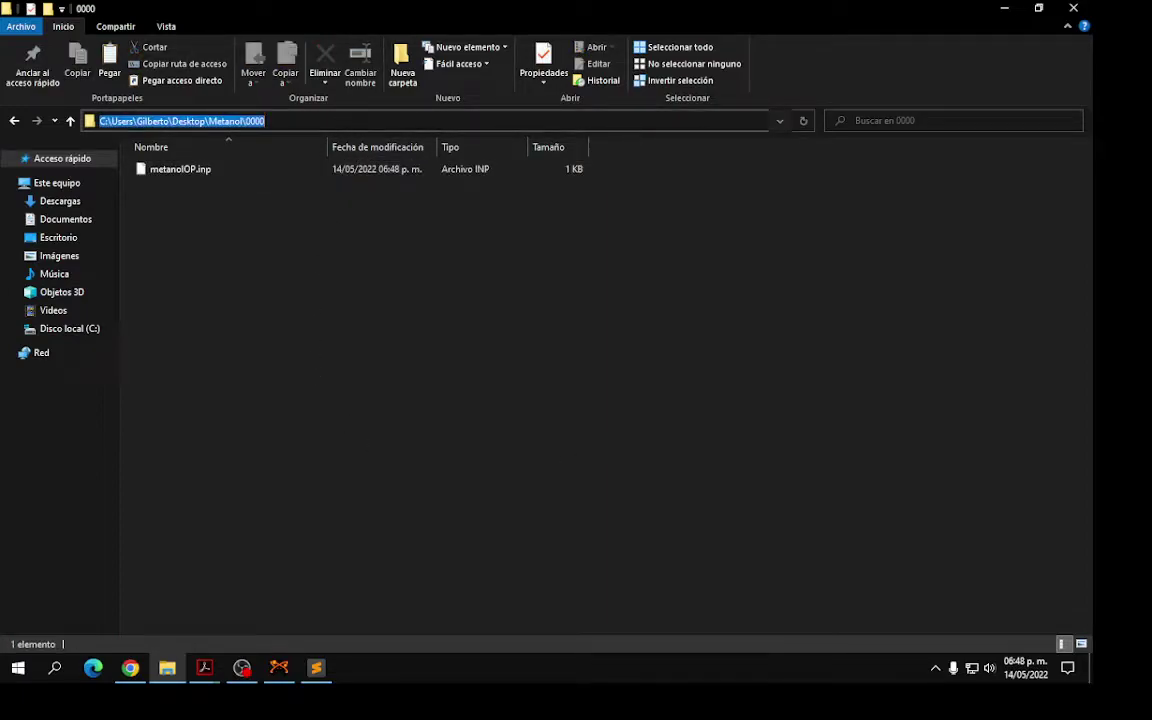
pyautogui.write('cmd')
pyautogui.press('Return')
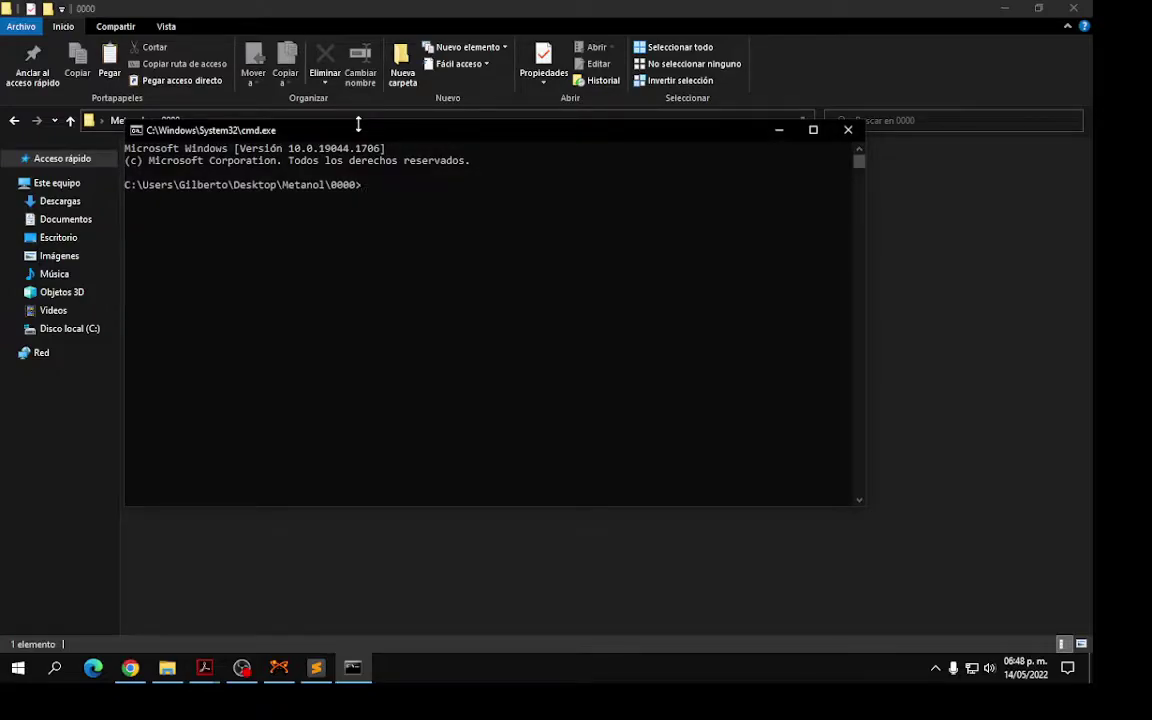
# Run "orca metanolOP.inp > metanolOP.out &" in the command prompt for folder 0000
pyautogui.write('orca me')
pyautogui.press('Tab')
pyautogui.write('> me')
pyautogui.press('Tab')
pyautogui.press('BackSpace')
pyautogui.press('BackSpace')
pyautogui.press('BackSpace')
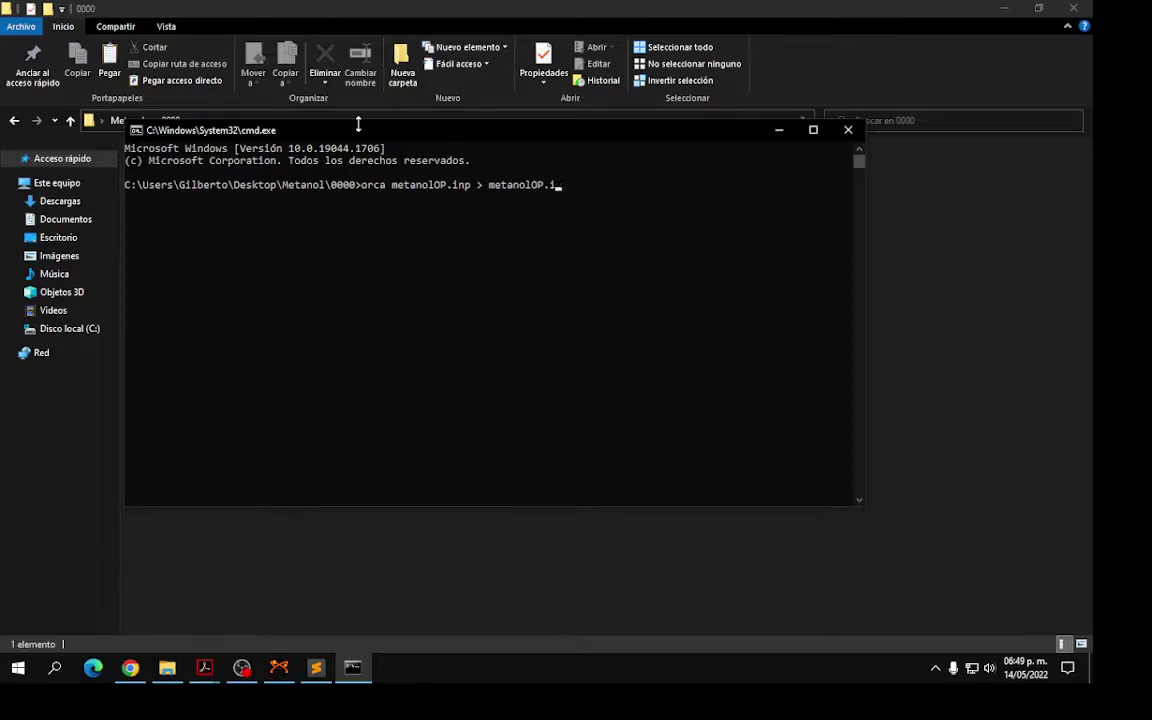
pyautogui.write('out &')
pyautogui.press('Return')
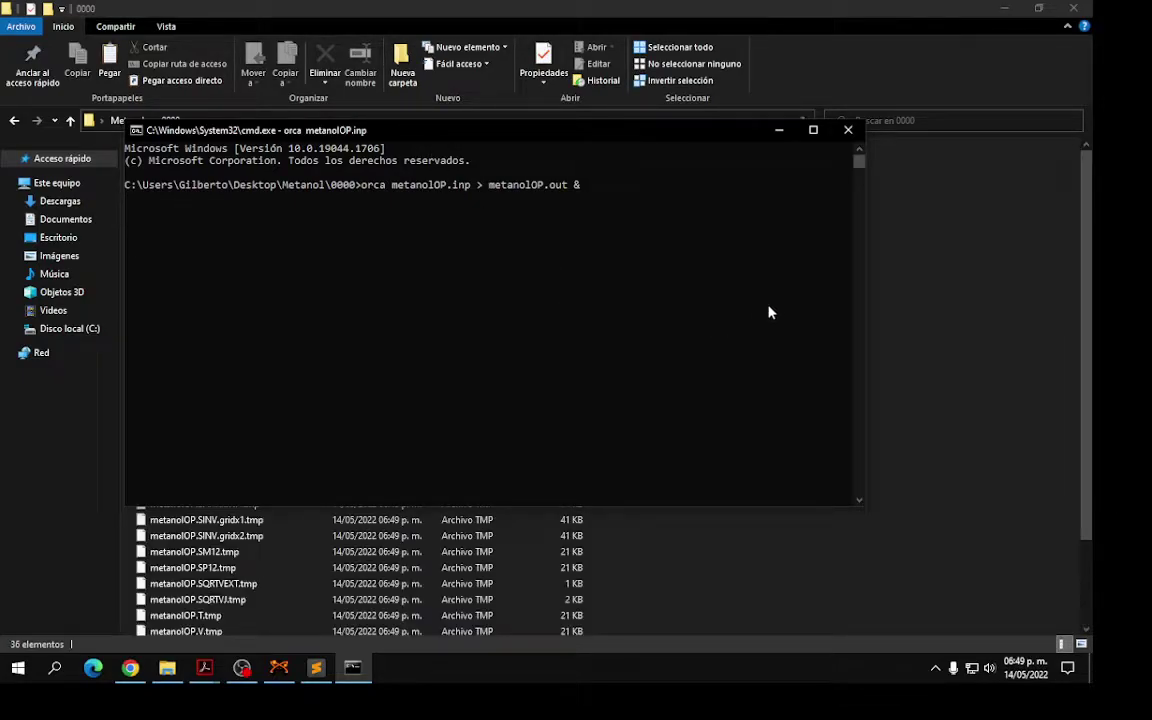
# Check the files being generated in folder 0000 and return to the running command prompt
pyautogui.click(936, 300)
pyautogui.scroll(-8, 841, 334)
pyautogui.scroll(8, 836, 380)
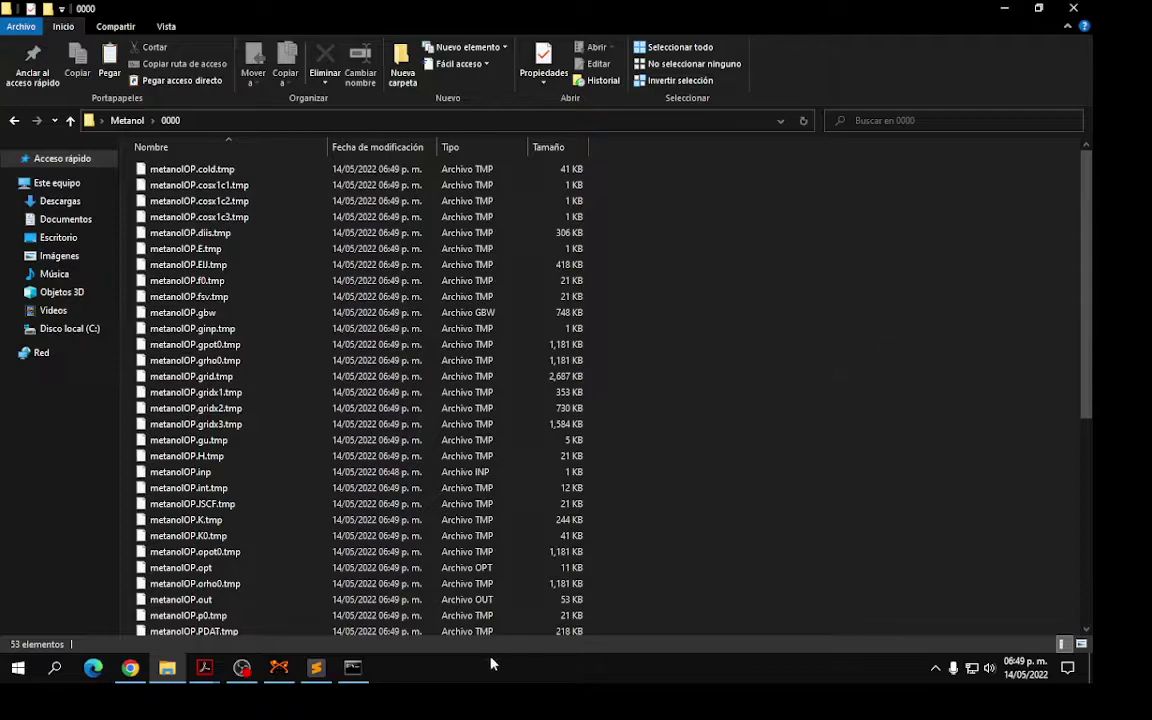
pyautogui.click(352, 667)
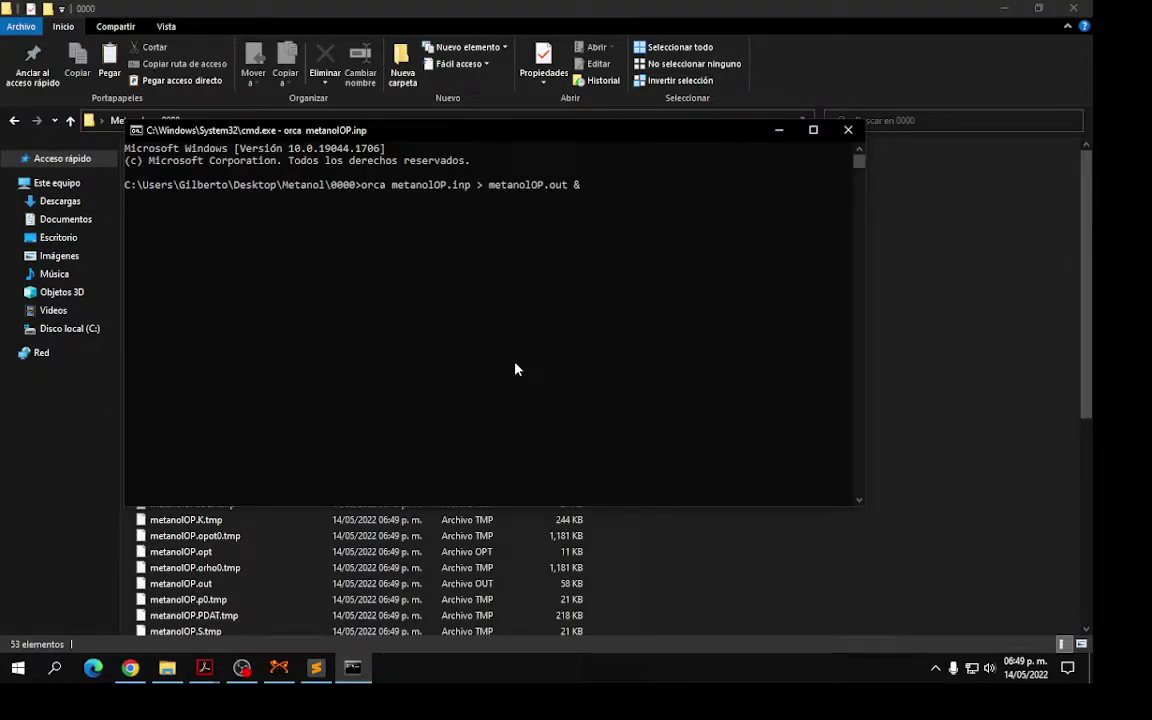
# Switch to Avogadro, open its website and close the browser, and try opening its online tutorials
pyautogui.click(279, 667)
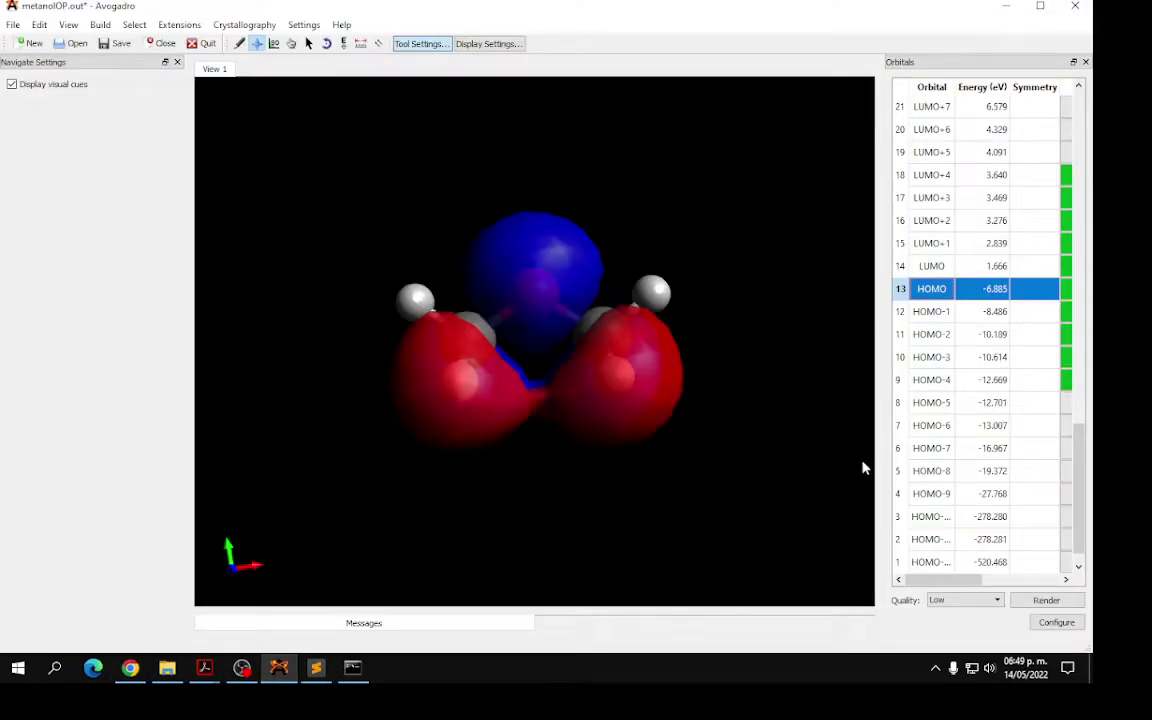
pyautogui.click(341, 24)
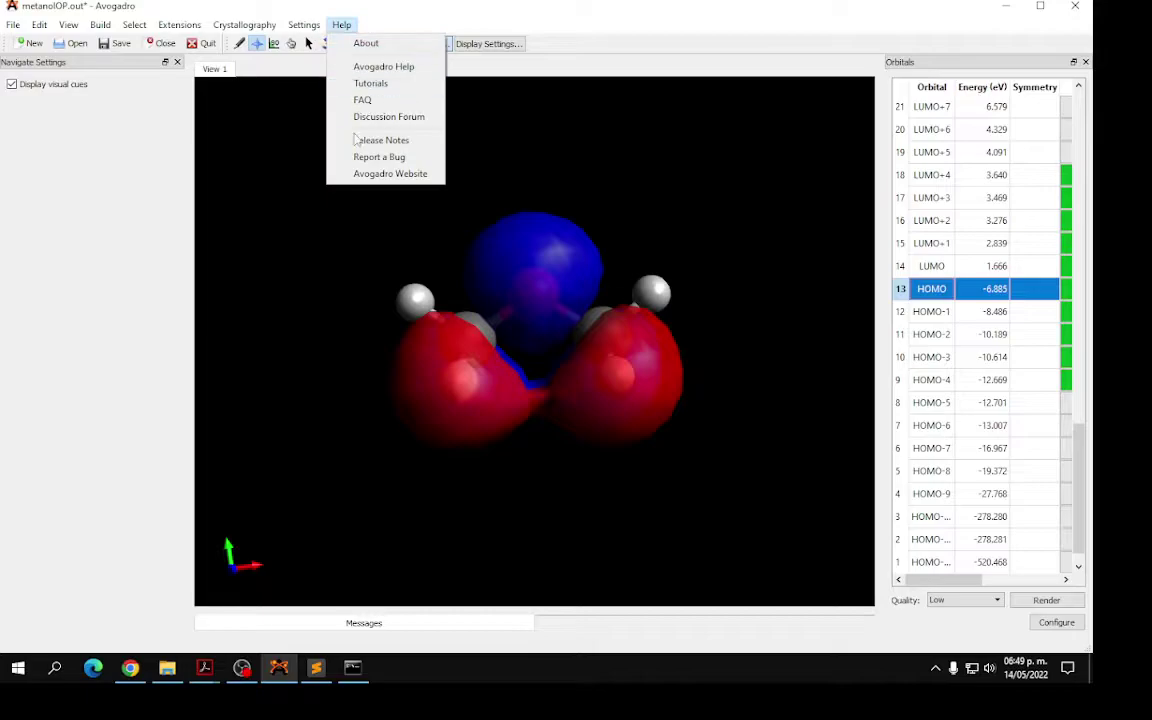
pyautogui.click(365, 175)
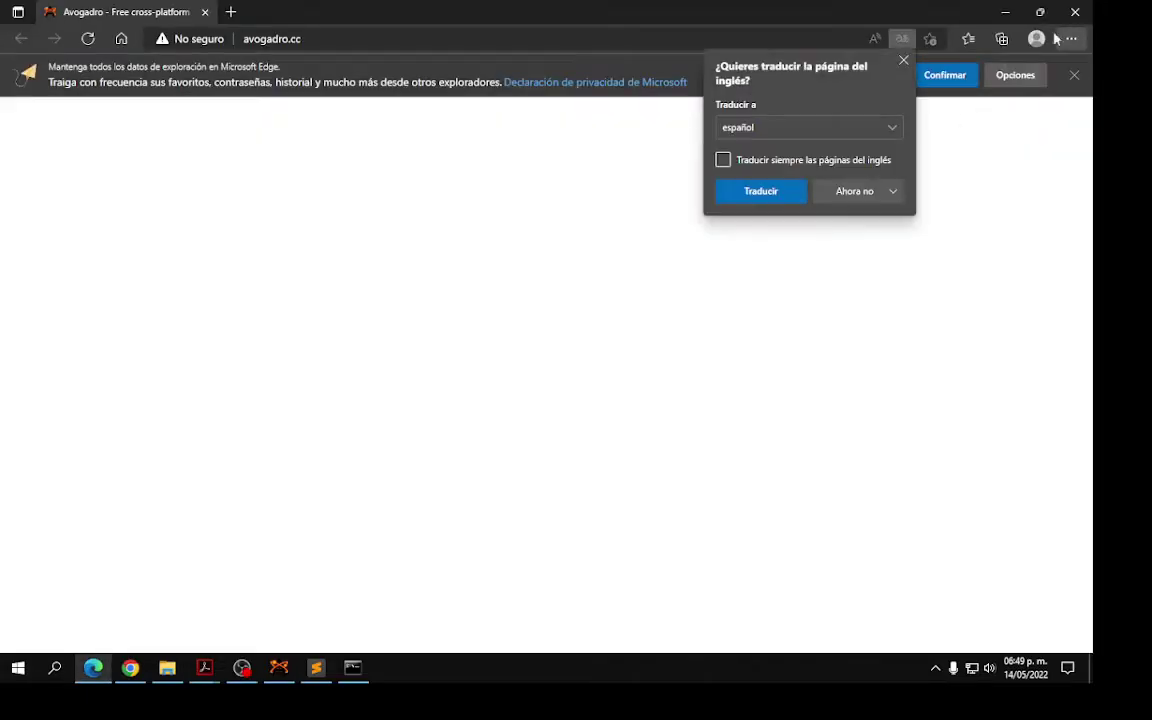
pyautogui.click(1075, 11)
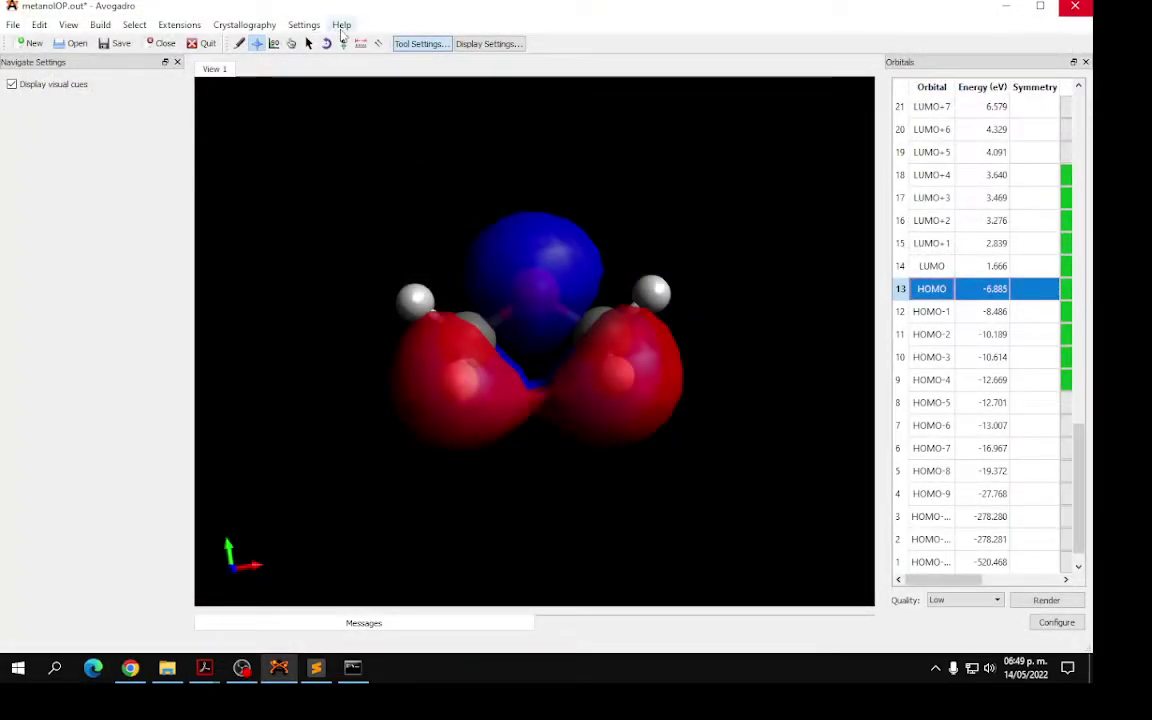
pyautogui.click(341, 24)
pyautogui.click(368, 84)
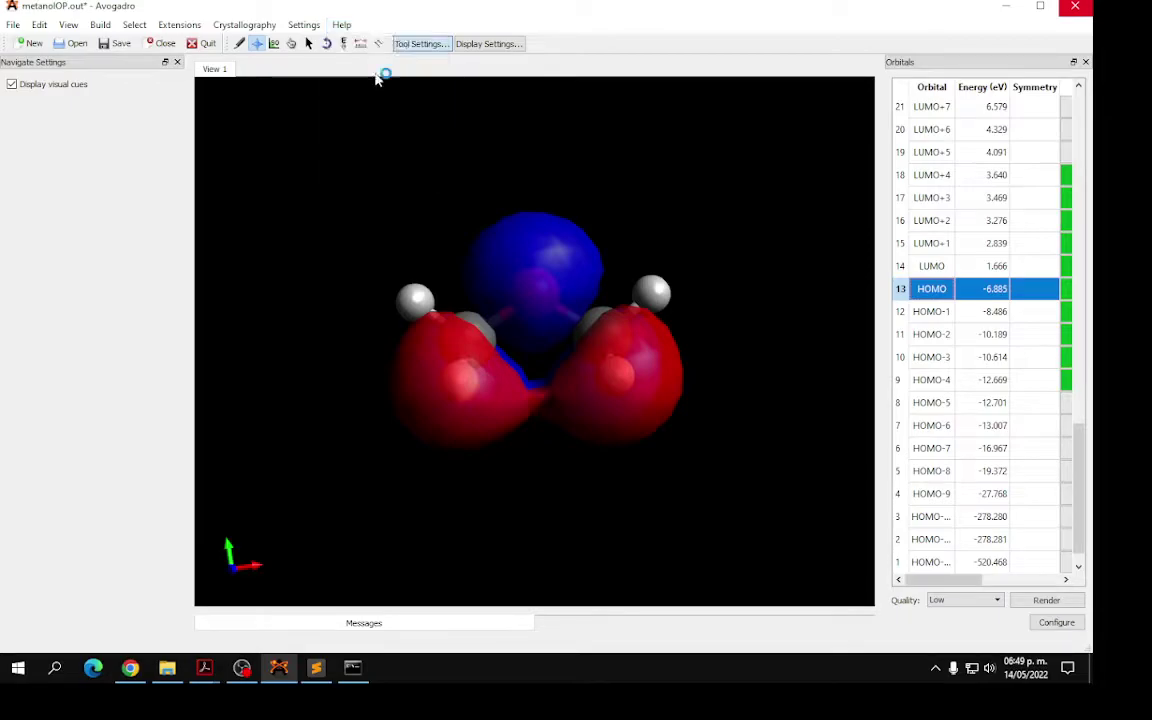
pyautogui.hotkey('alt', 'F4')
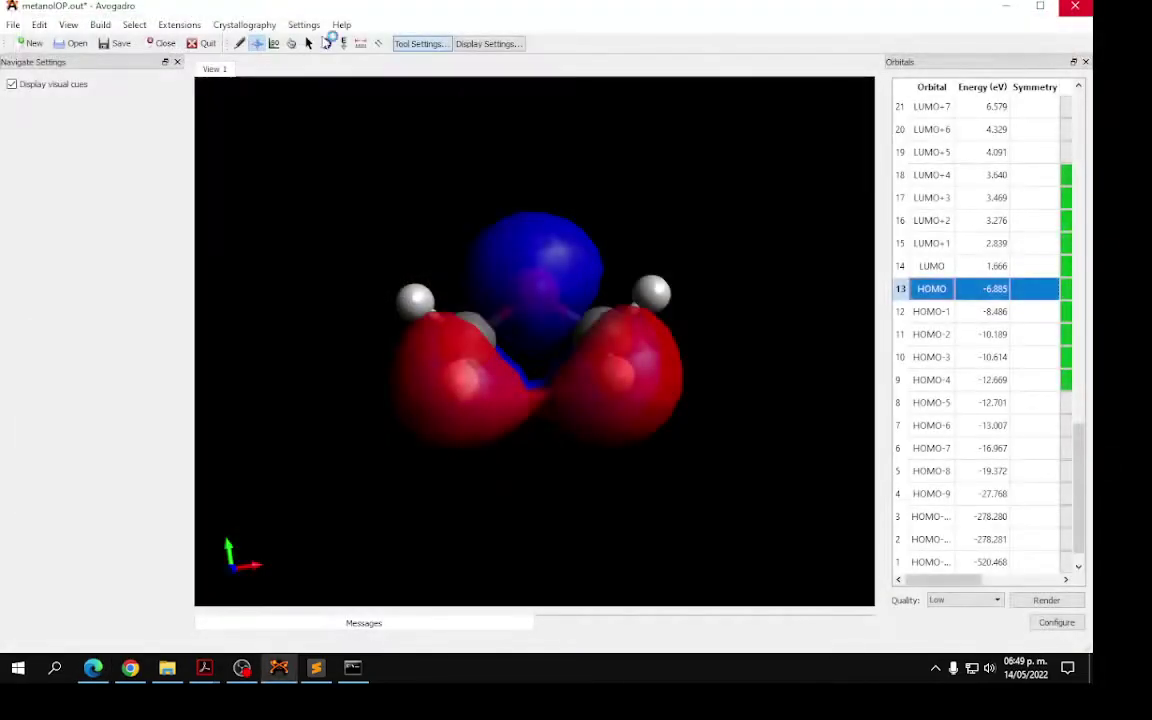
# View the Avogadro version information, visit the Avogadro homepage and its download page, and close the browser and information dialog
pyautogui.click(341, 24)
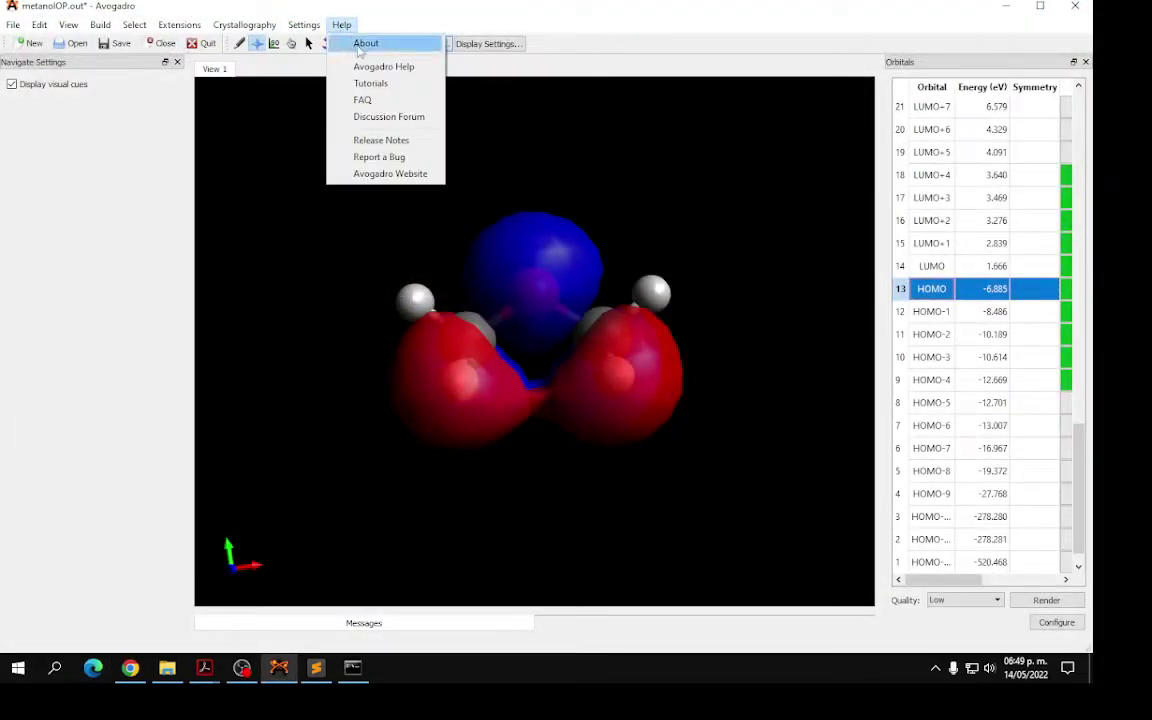
pyautogui.click(362, 43)
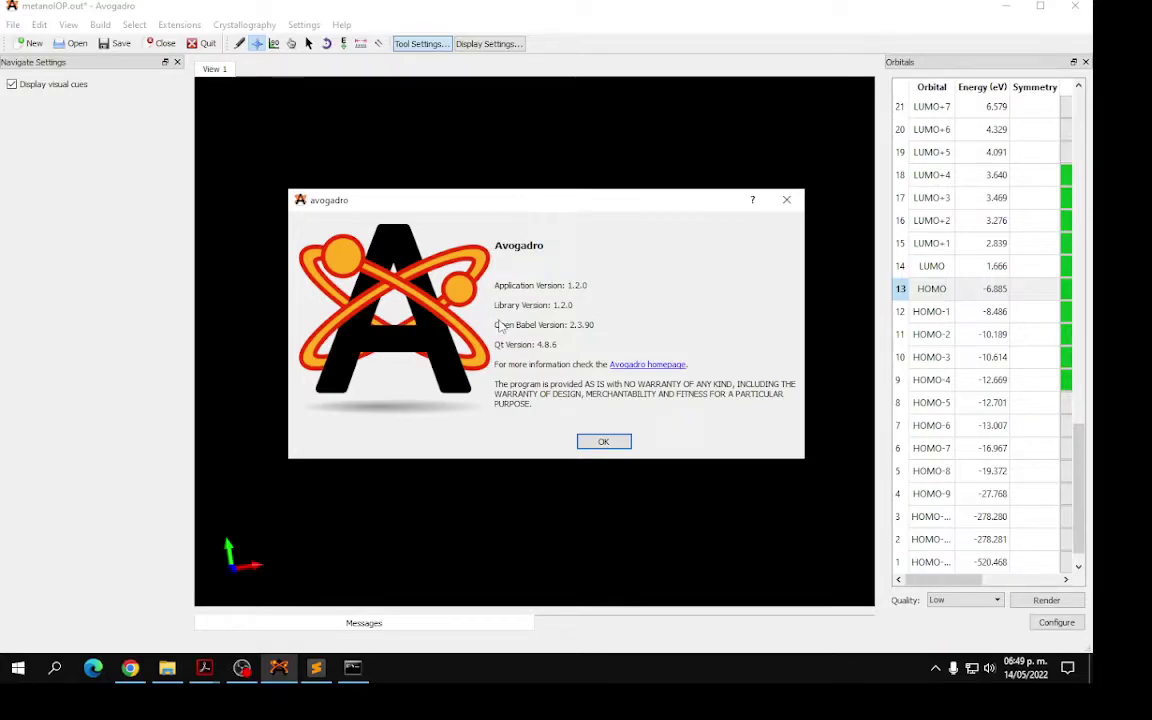
pyautogui.click(645, 364)
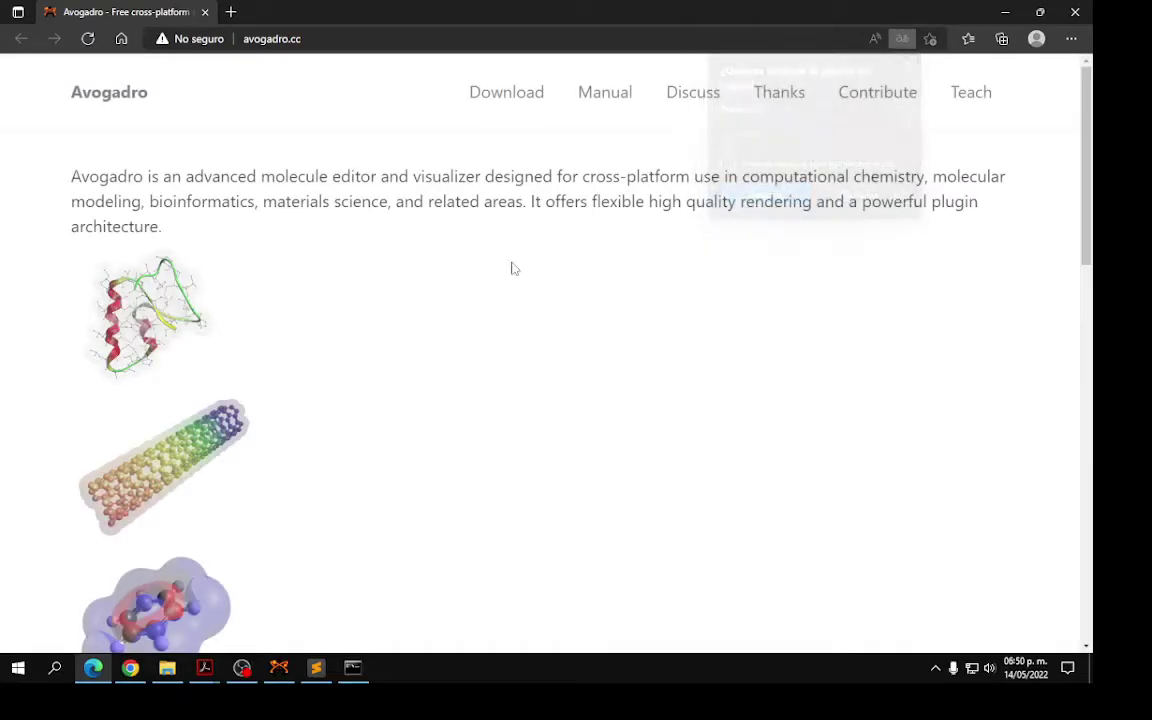
pyautogui.click(507, 104)
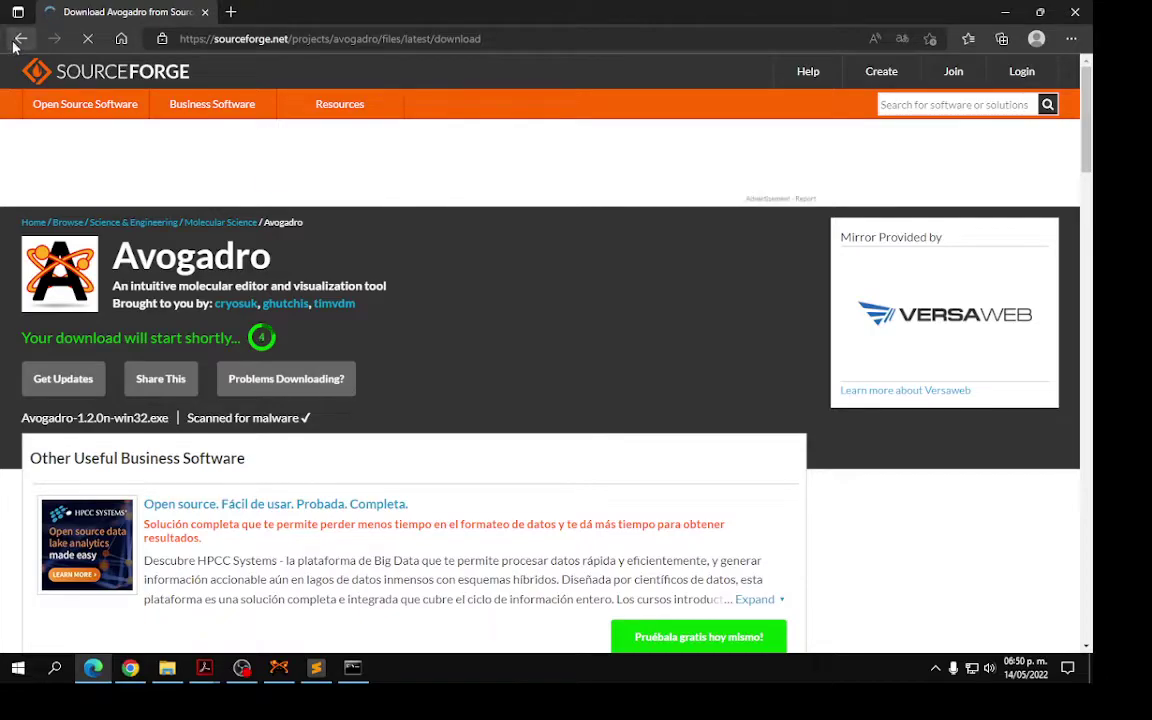
pyautogui.click(21, 39)
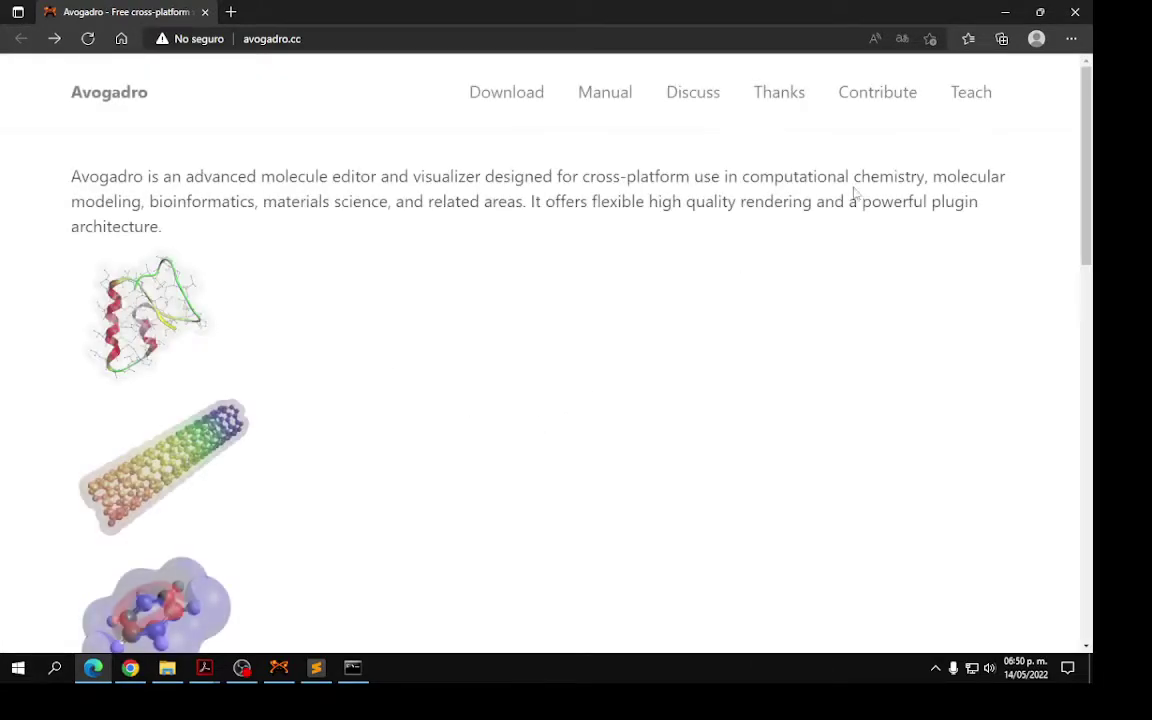
pyautogui.click(1073, 11)
pyautogui.click(598, 443)
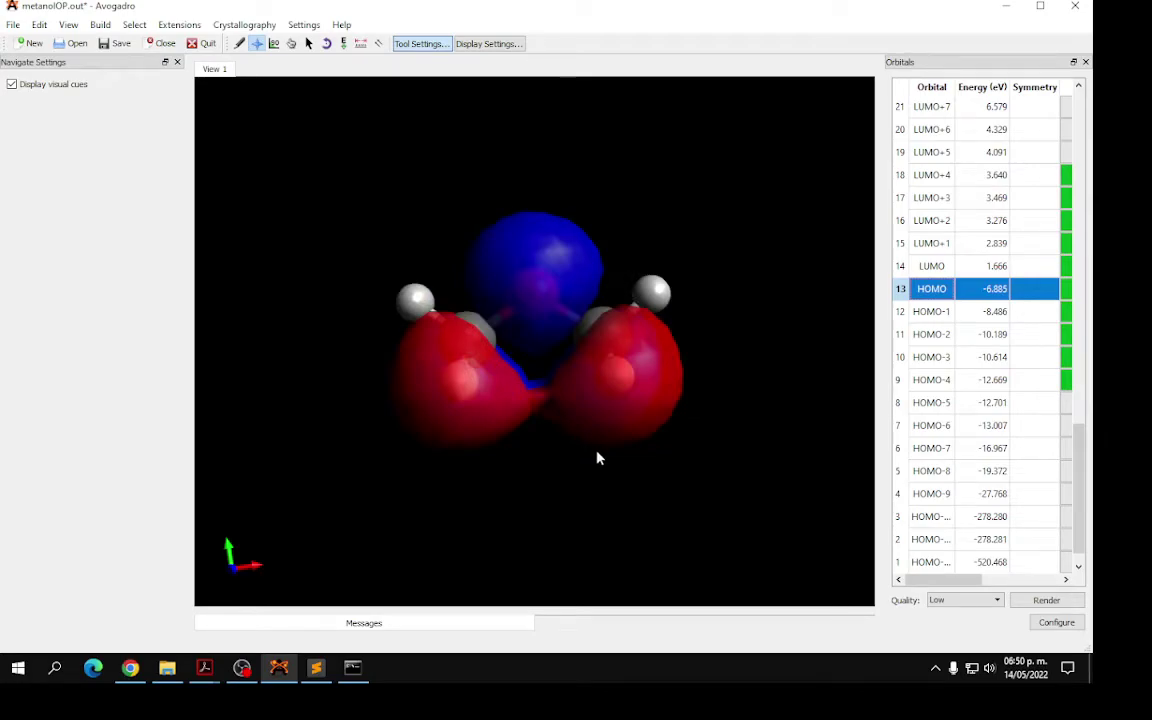
# Compare the HOMO and LUMO orbital surfaces of the molecule, ending on the LUMO and viewing it from other angles
pyautogui.click(932, 266)
pyautogui.click(931, 289)
pyautogui.click(932, 267)
pyautogui.click(931, 289)
pyautogui.click(932, 266)
pyautogui.click(931, 289)
pyautogui.click(932, 266)
pyautogui.click(931, 289)
pyautogui.click(932, 266)
pyautogui.click(931, 289)
pyautogui.click(932, 266)
pyautogui.moveTo(536, 338); pyautogui.dragTo(610, 547)
pyautogui.moveTo(607, 289); pyautogui.dragTo(757, 407)
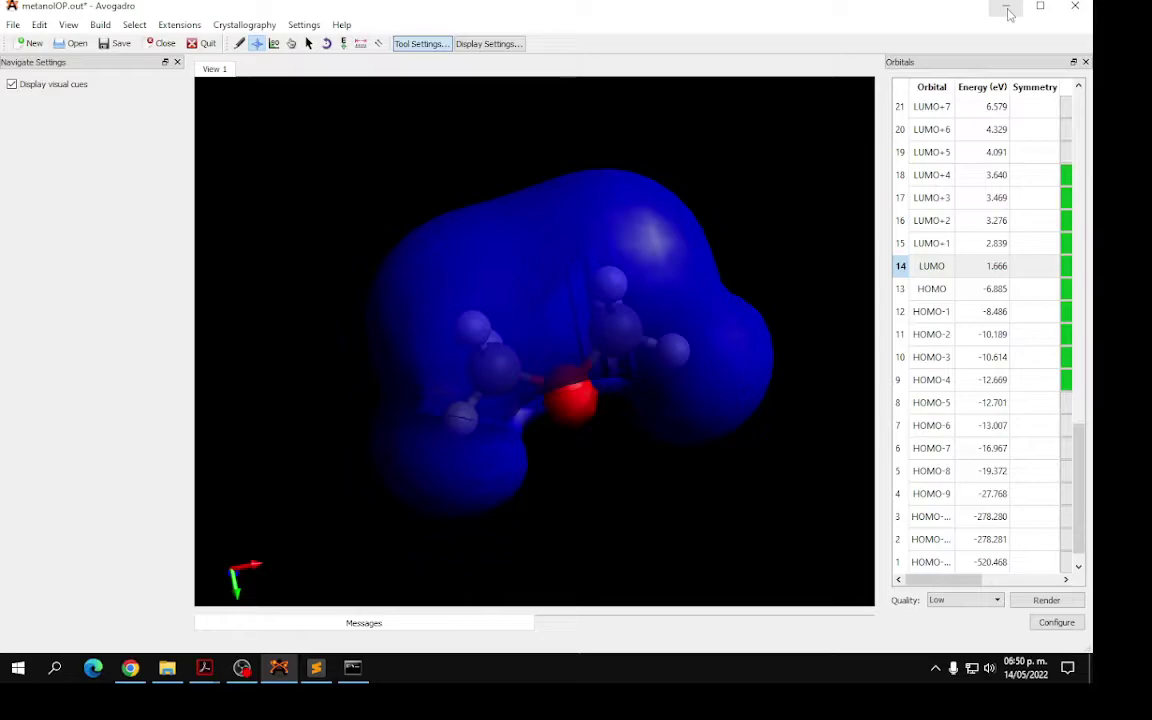
# Close metanolOP.out in Avogadro, discarding its changes, and bring up the running ORCA command prompt
pyautogui.click(160, 43)
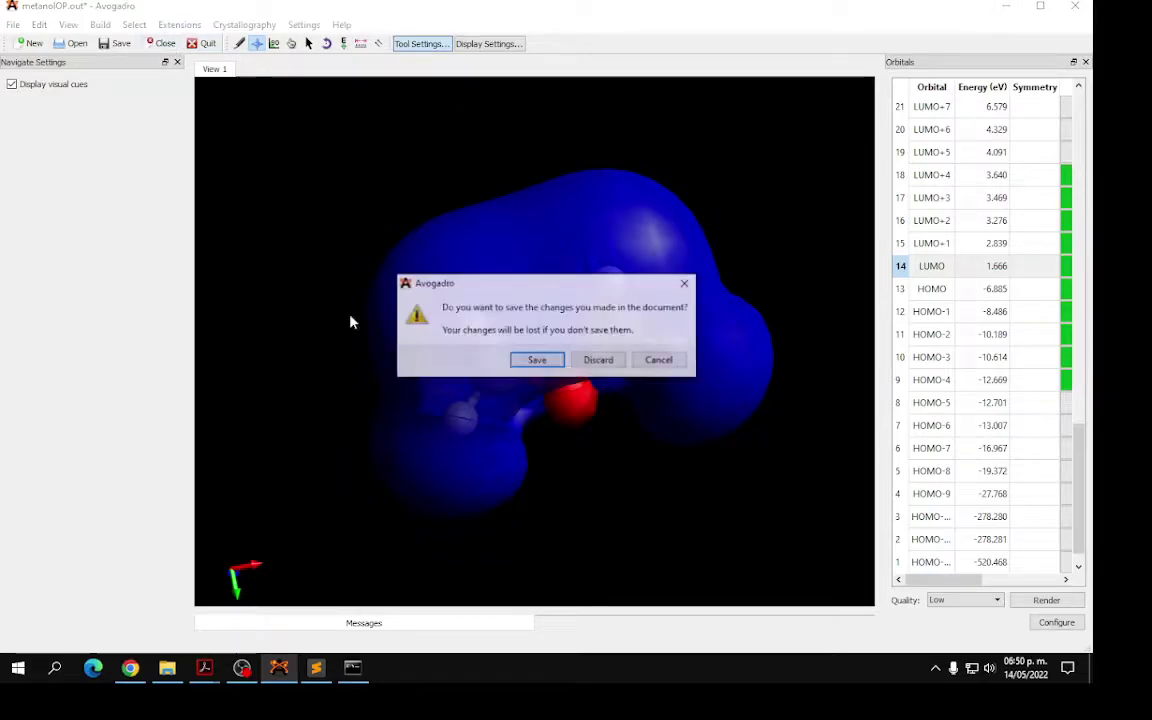
pyautogui.click(597, 360)
pyautogui.click(352, 668)
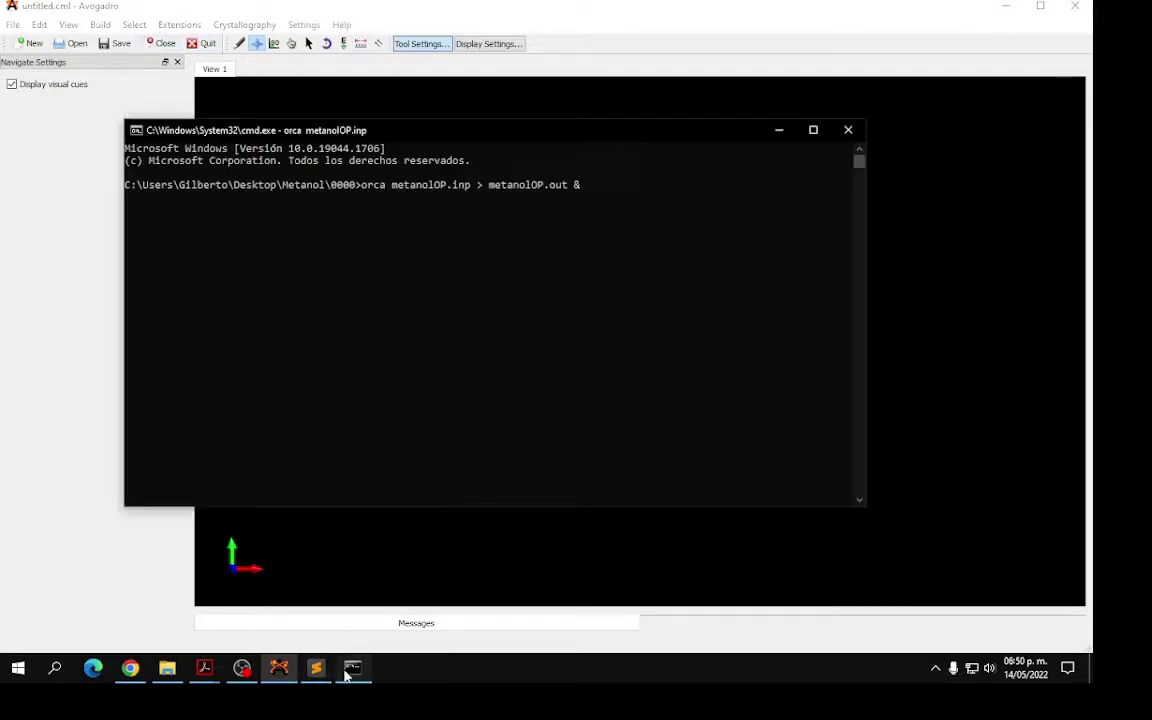
# Examine the files that the ORCA run is generating in folder 0000
pyautogui.click(167, 668)
pyautogui.scroll(-8, 862, 388)
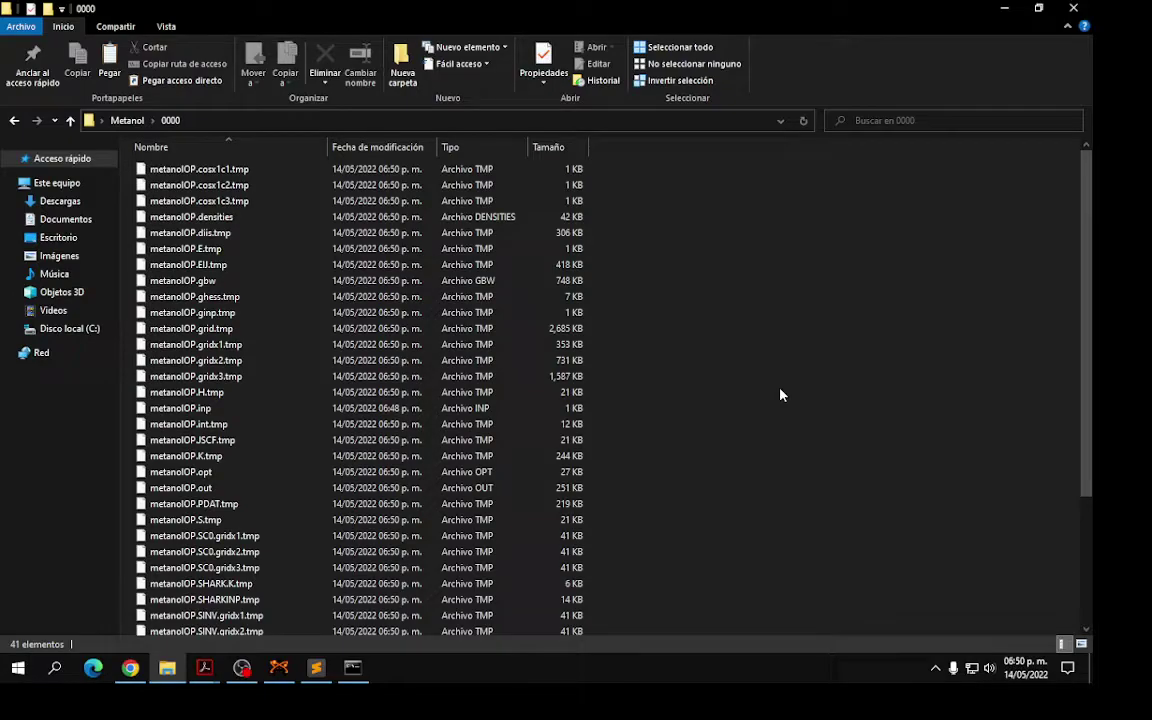
pyautogui.click(279, 667)
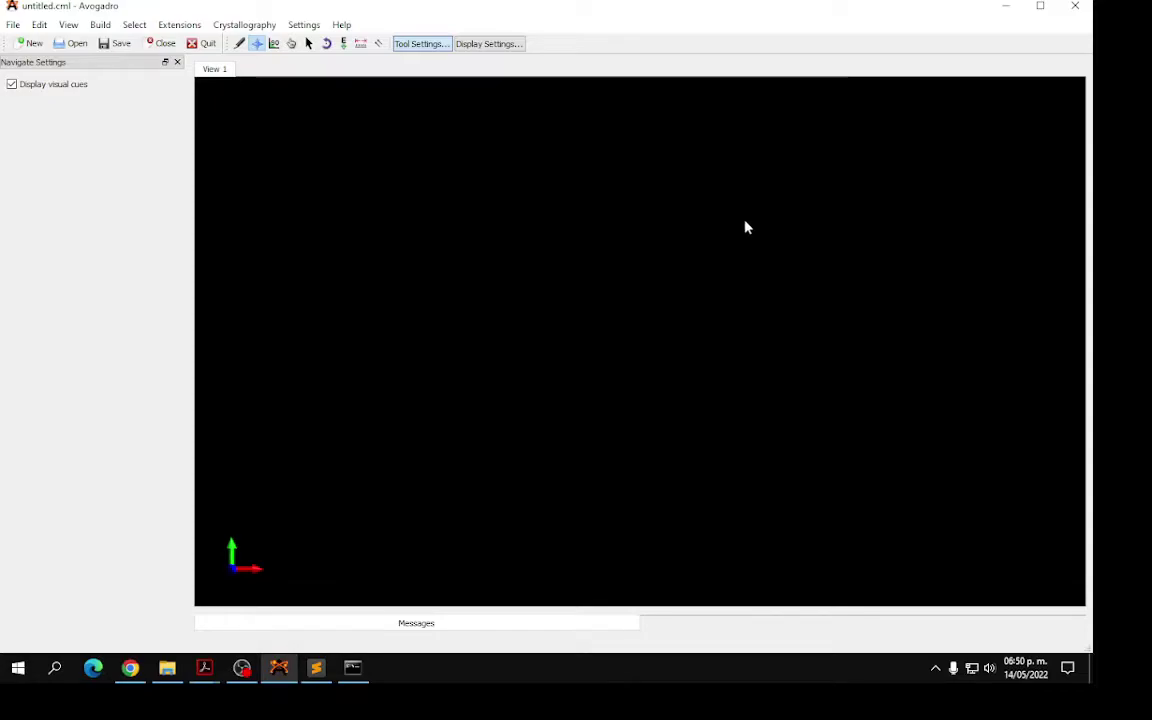
pyautogui.click(1004, 7)
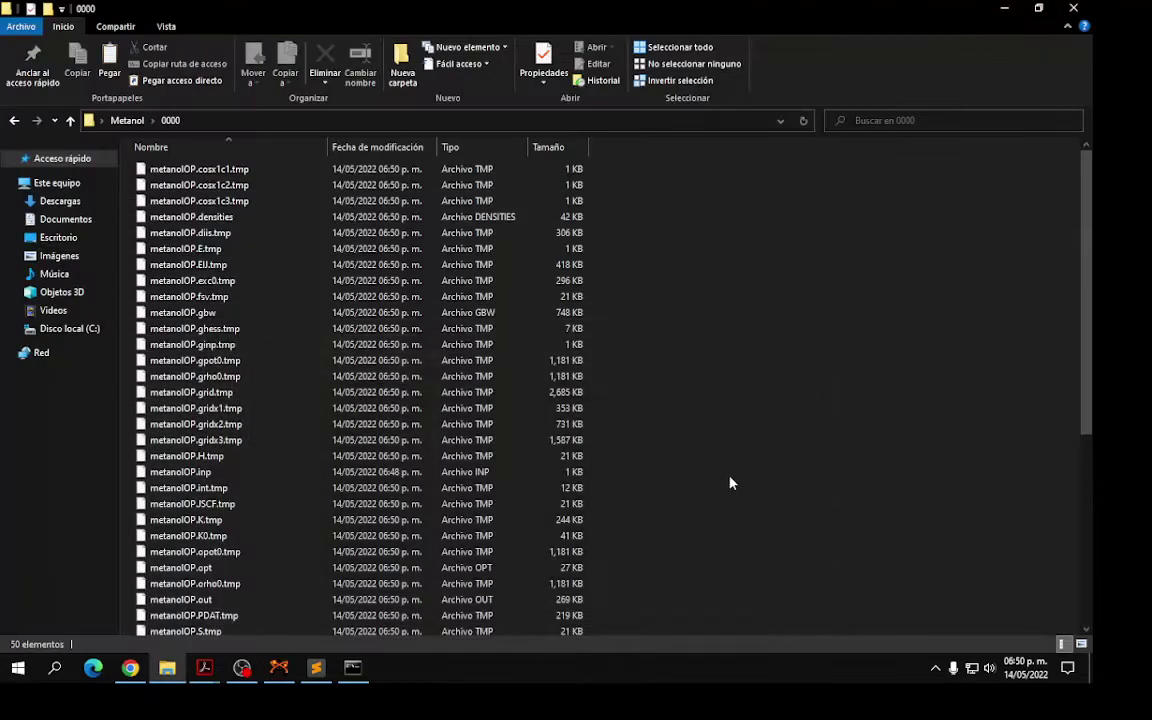
pyautogui.scroll(-7, 737, 470)
pyautogui.scroll(7, 736, 500)
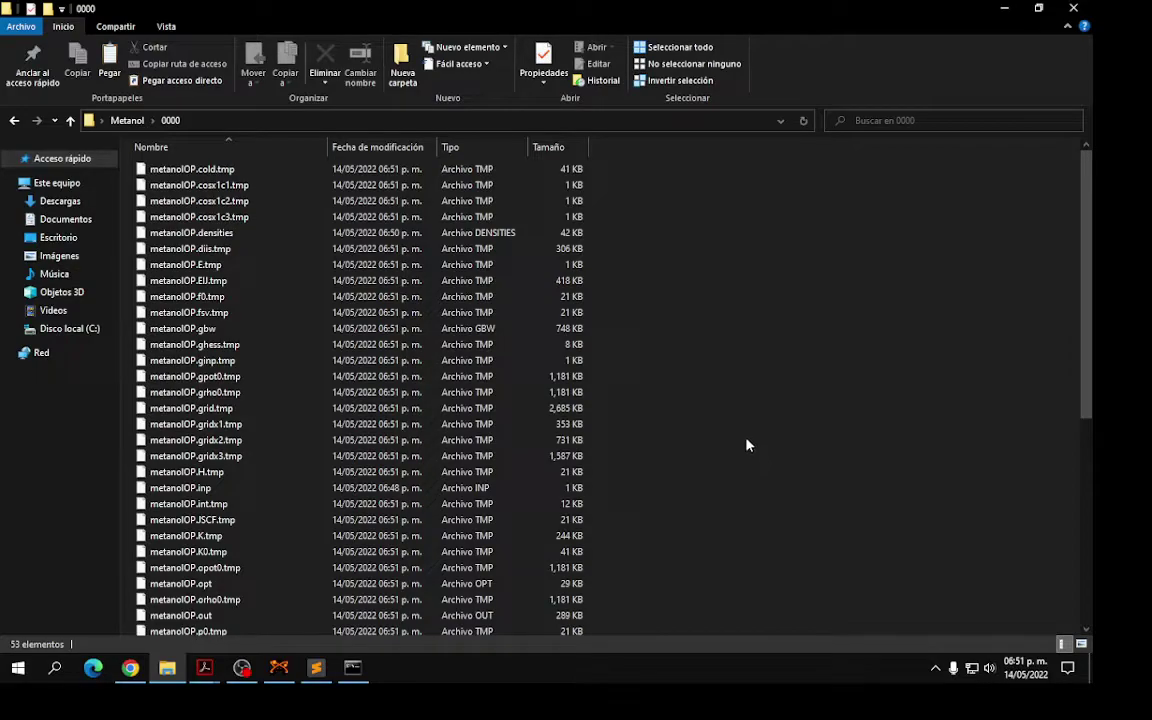
pyautogui.moveTo(1090, 167); pyautogui.dragTo(1092, 232)
# Return to the ORCA Input Library in the browser and read its Hessian and saddlepoint optimization examples, highlighting the BP86 OptTS keyword line
pyautogui.click(1004, 8)
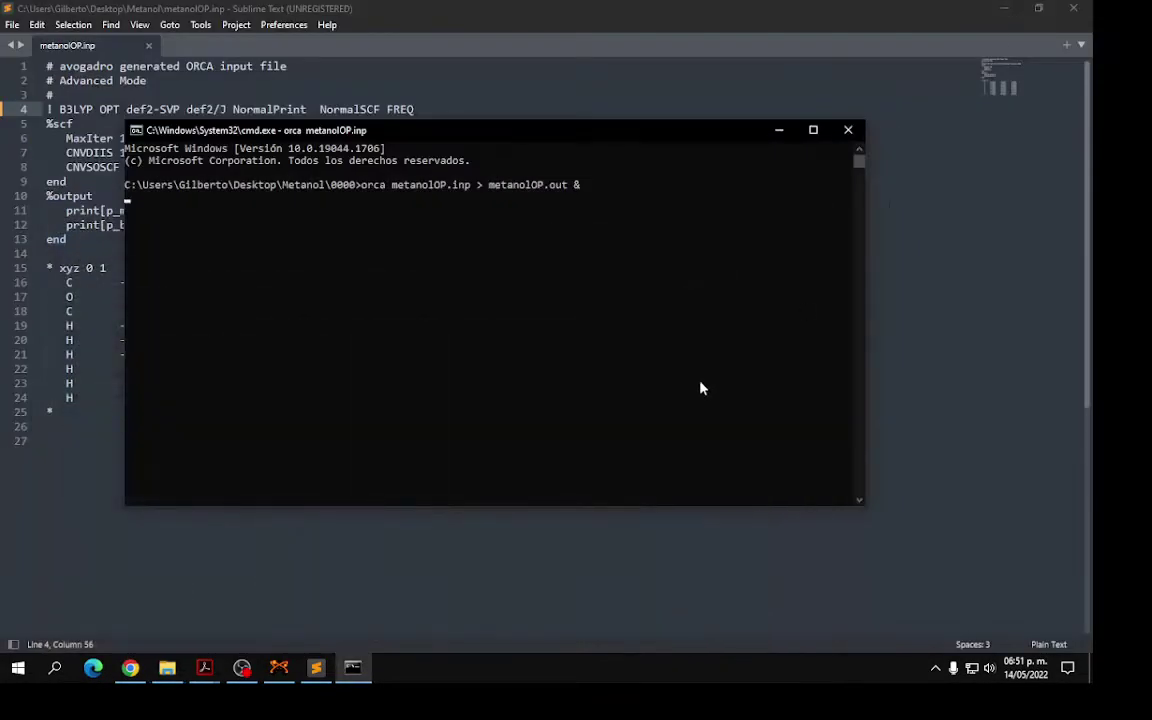
pyautogui.click(779, 133)
pyautogui.click(1002, 8)
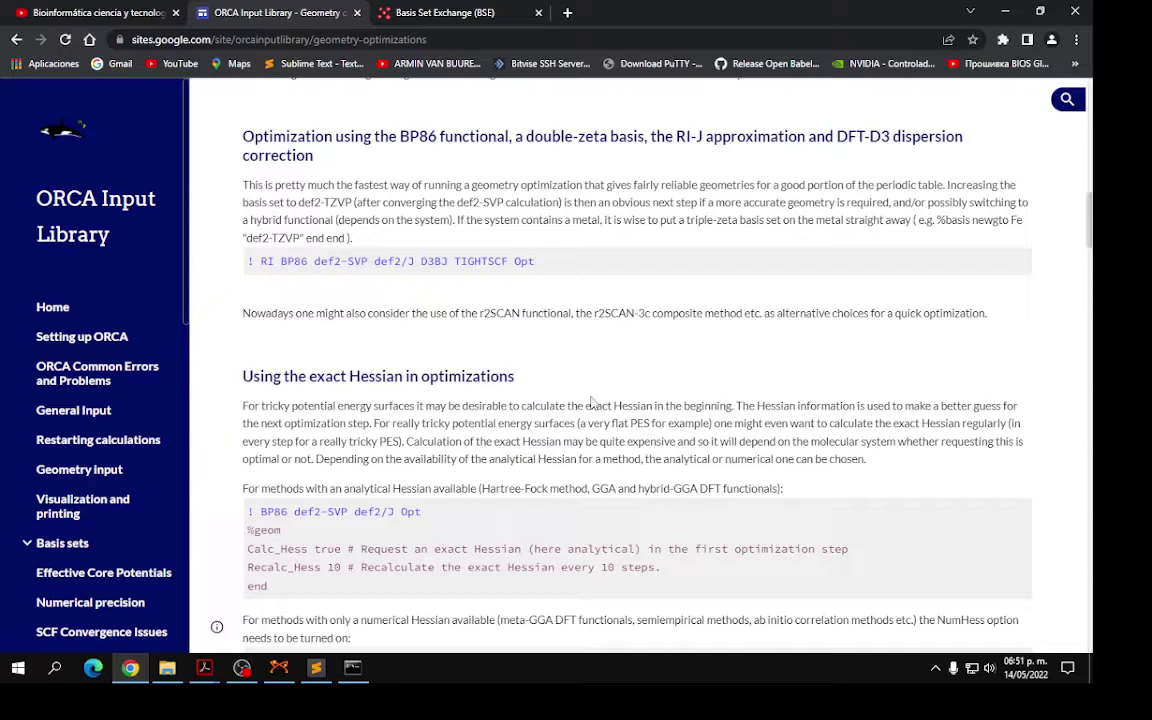
pyautogui.scroll(10, 591, 401)
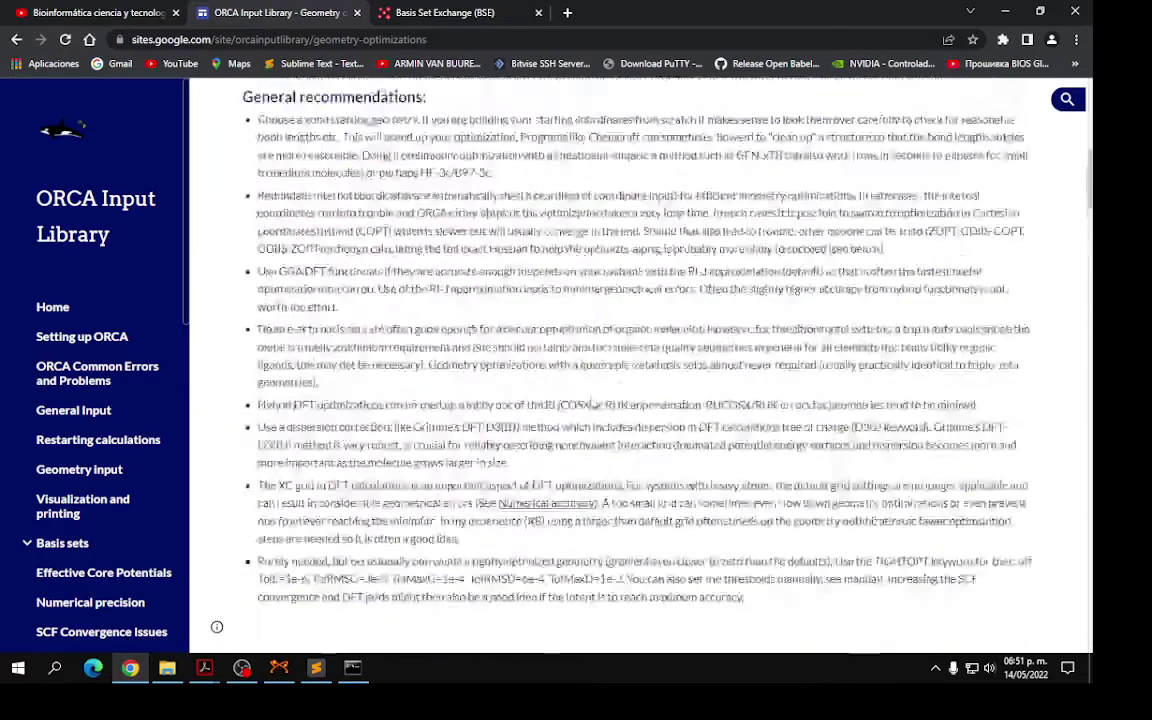
pyautogui.scroll(-5, 580, 377)
pyautogui.scroll(-10, 581, 378)
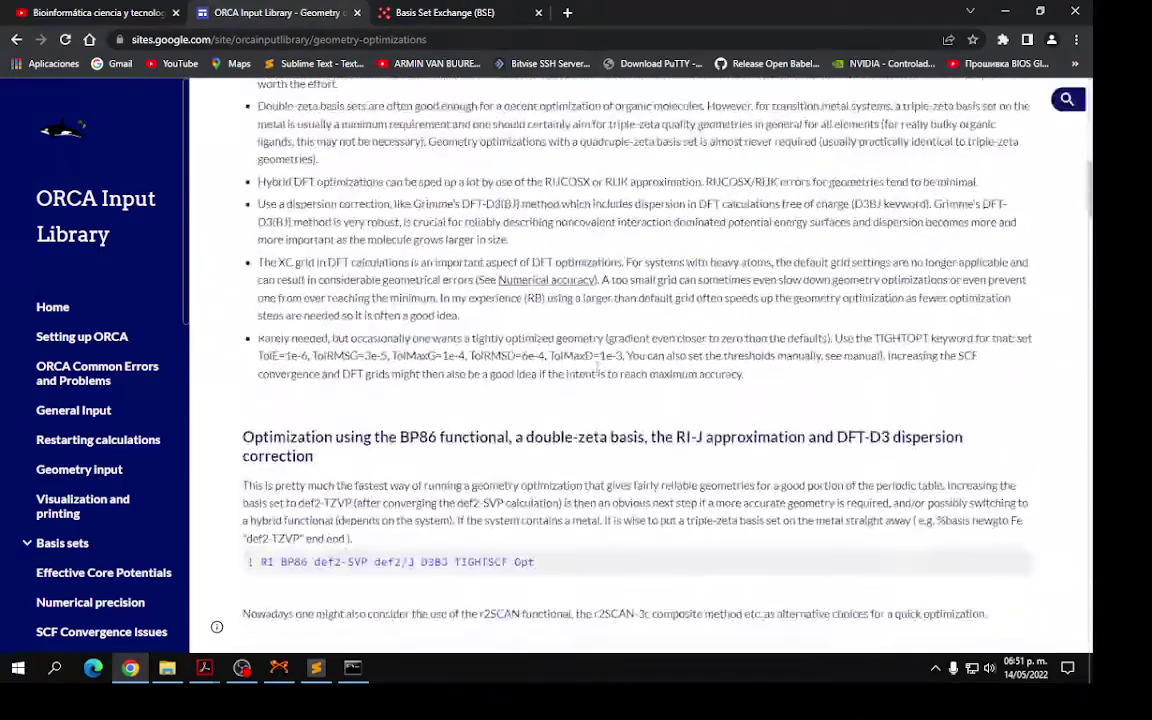
pyautogui.scroll(-1, 607, 348)
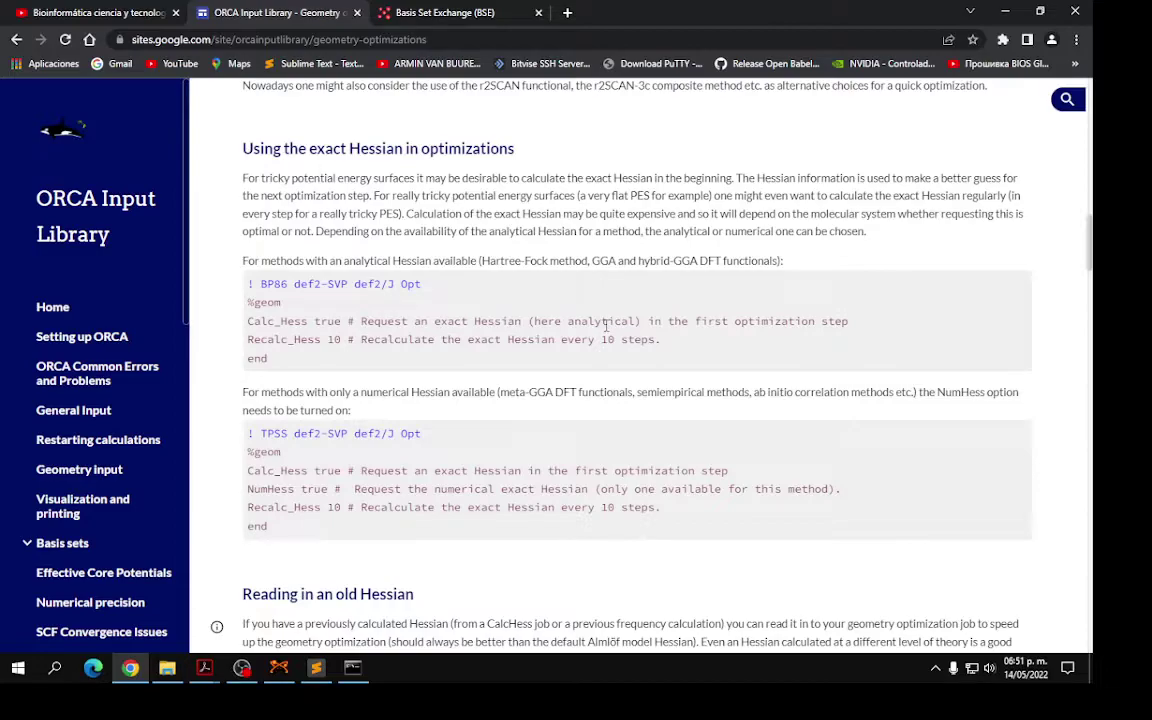
pyautogui.scroll(-5, 605, 338)
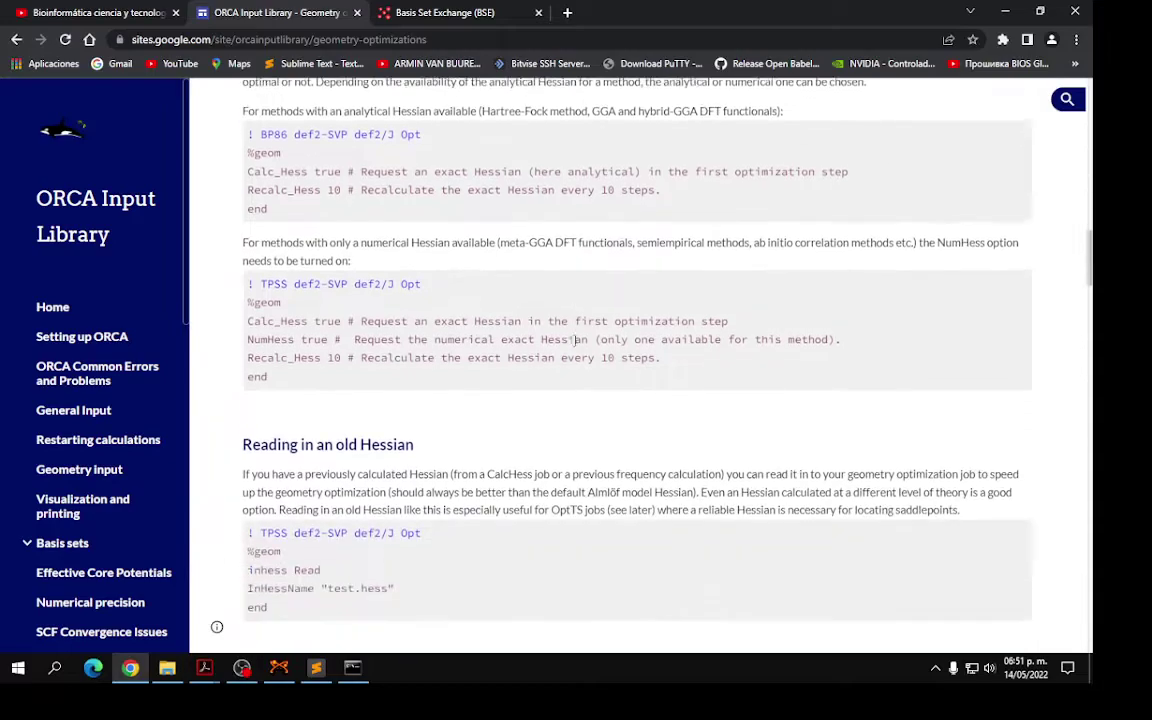
pyautogui.scroll(-3, 548, 354)
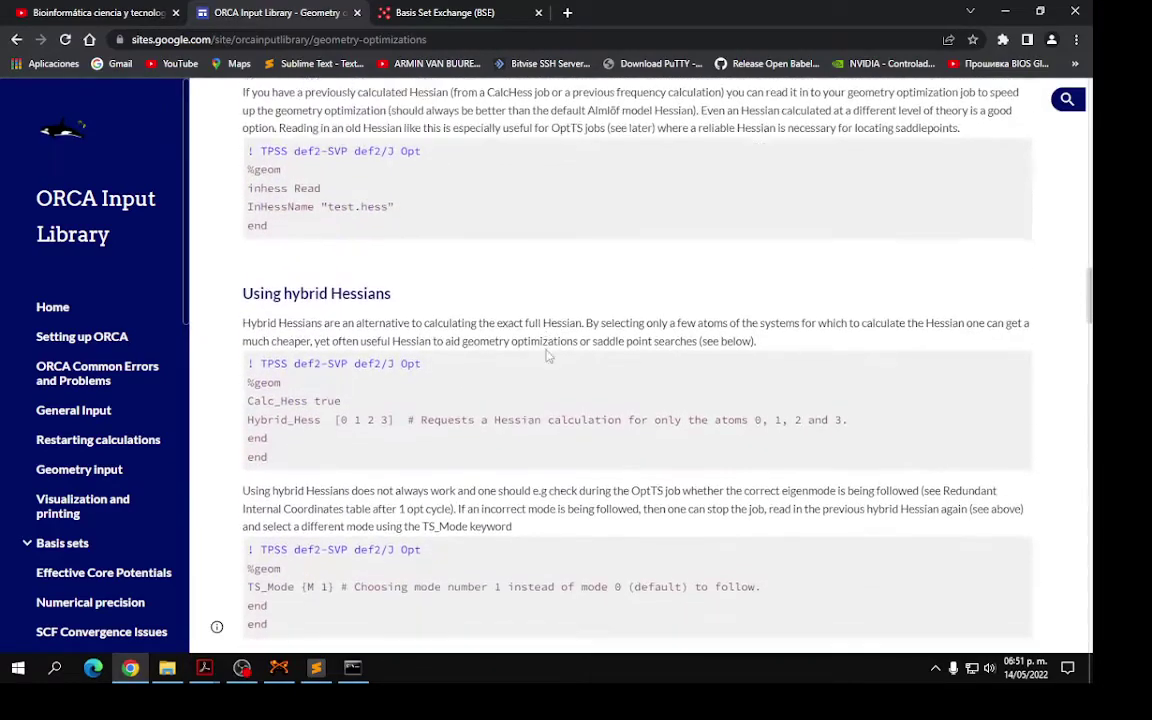
pyautogui.scroll(-3, 536, 364)
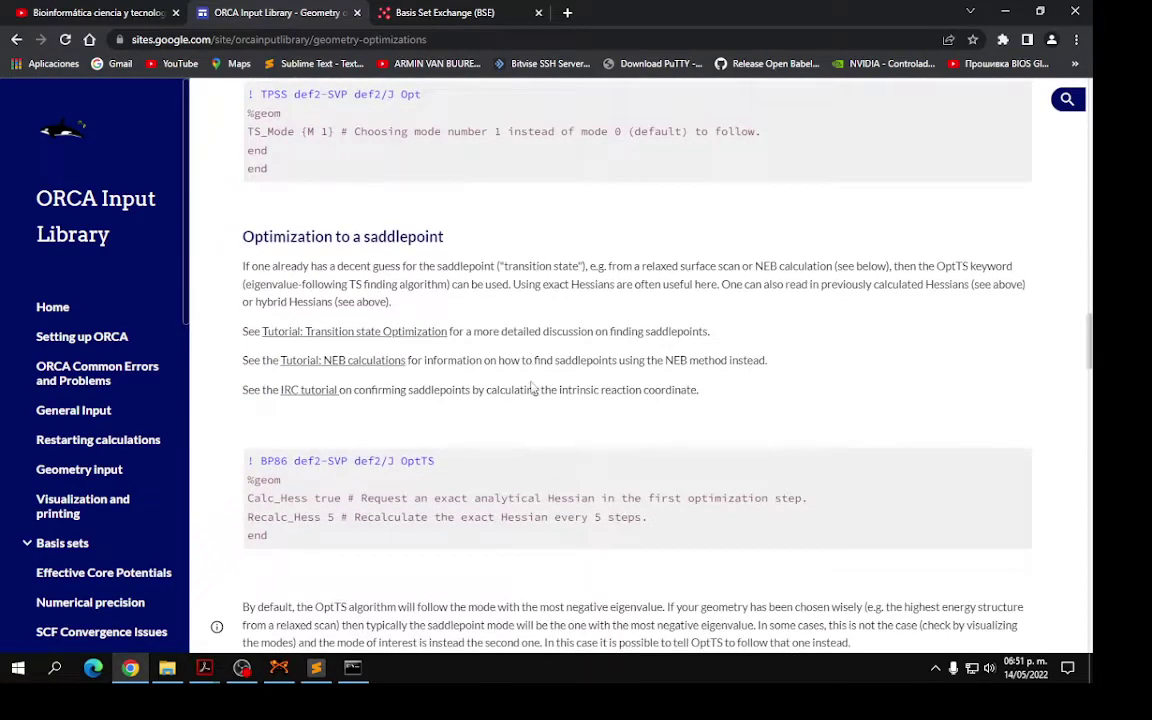
pyautogui.scroll(-1, 530, 445)
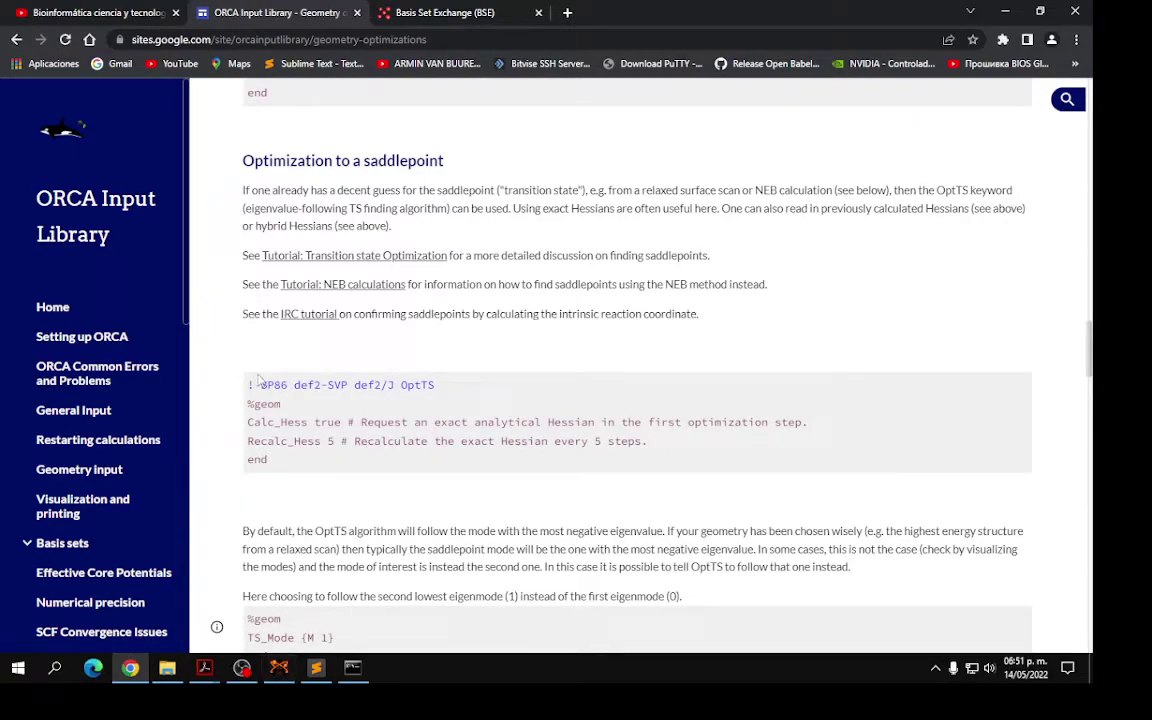
pyautogui.moveTo(249, 385); pyautogui.dragTo(438, 390)
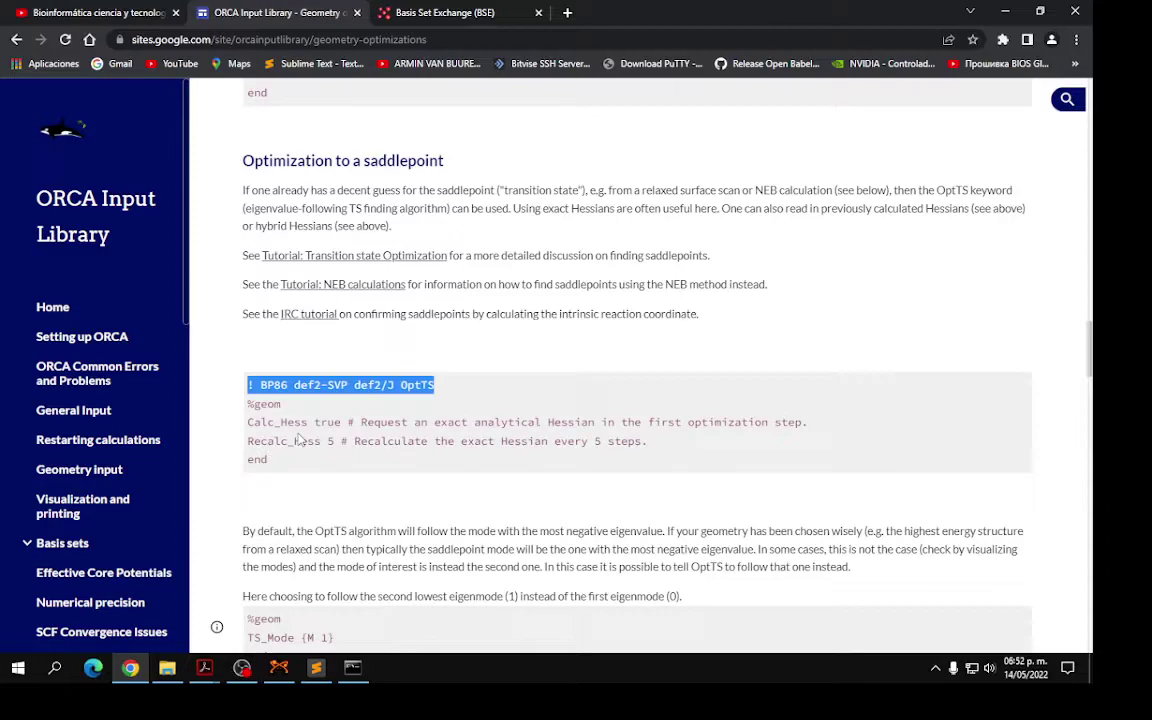
# Switch to metanolOP.inp in Sublime Text and review the %scf settings and the %output print[p_mos] and print[p_basis] lines
pyautogui.hotkey('alt', 'Tab')
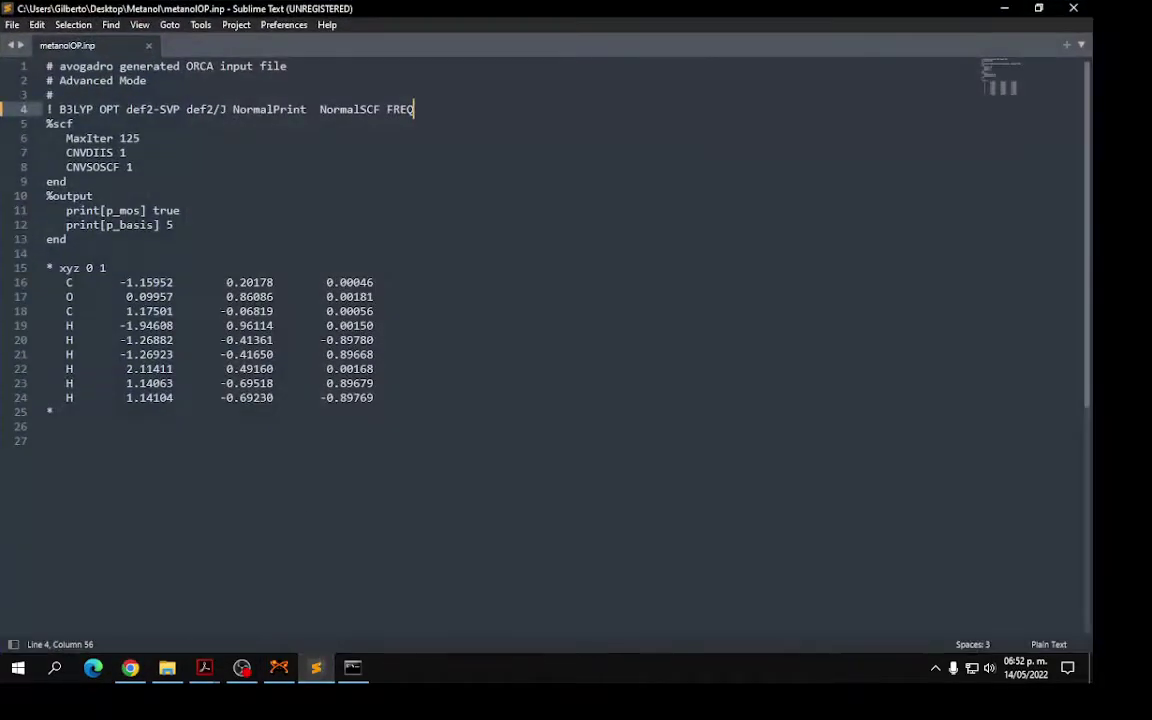
pyautogui.moveTo(66, 138); pyautogui.dragTo(140, 167)
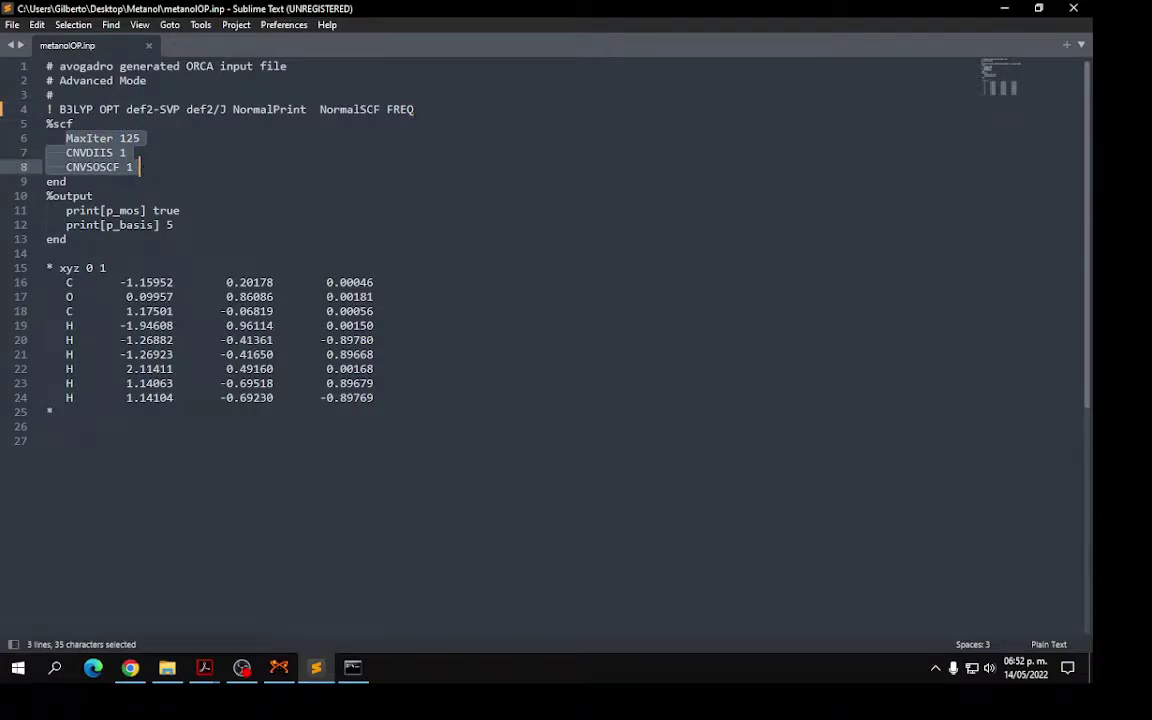
pyautogui.moveTo(66, 211); pyautogui.dragTo(180, 212)
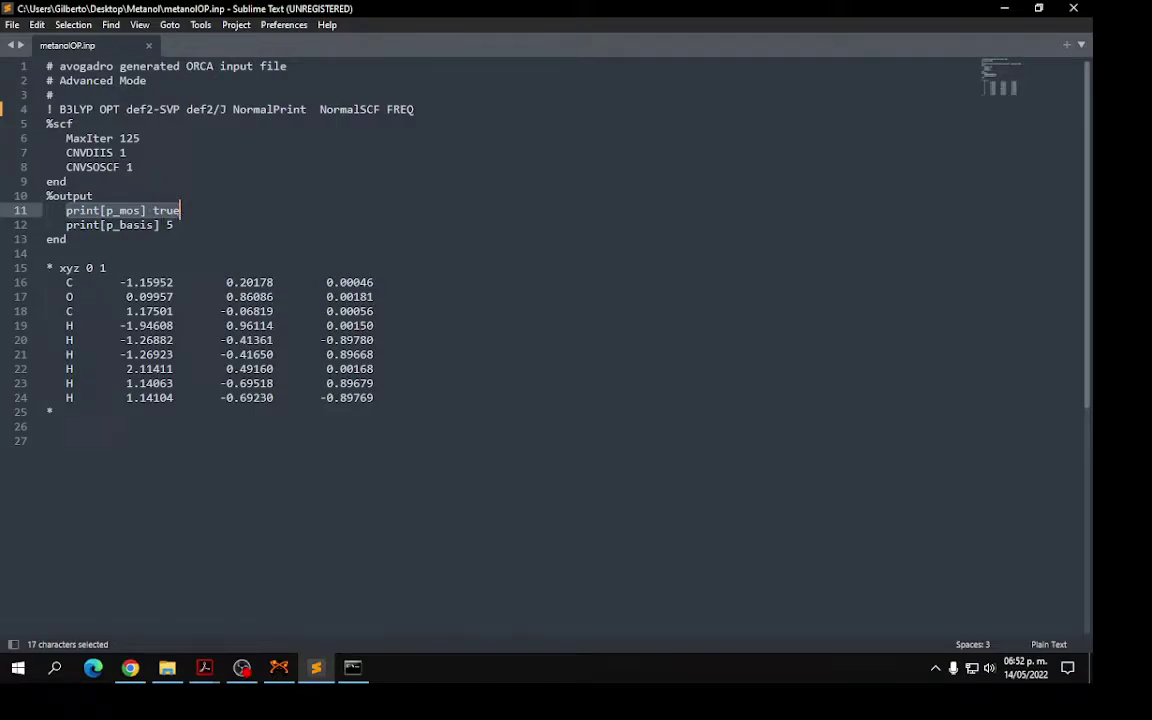
pyautogui.click(72, 224)
pyautogui.moveTo(66, 225); pyautogui.dragTo(174, 226)
pyautogui.click(185, 225)
# Return to the ORCA Input Library and read the Visualization and printing page, including its output printing keywords
pyautogui.hotkey('alt', 'Tab')
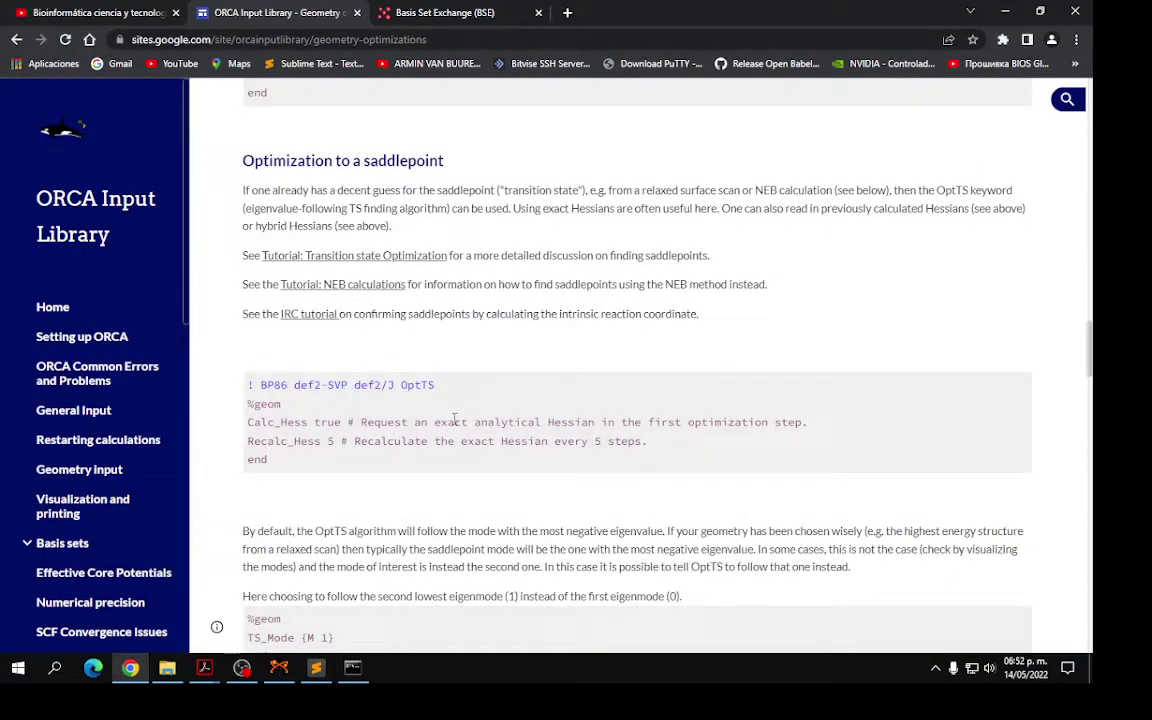
pyautogui.click(62, 509)
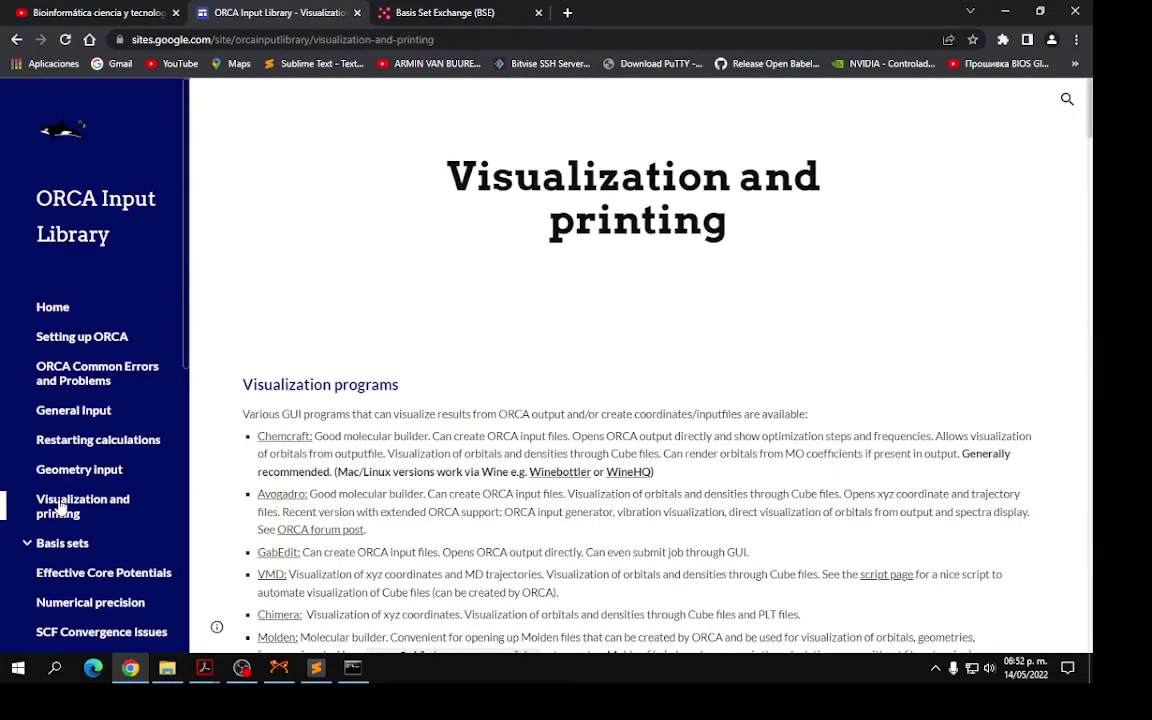
pyautogui.scroll(-6, 657, 487)
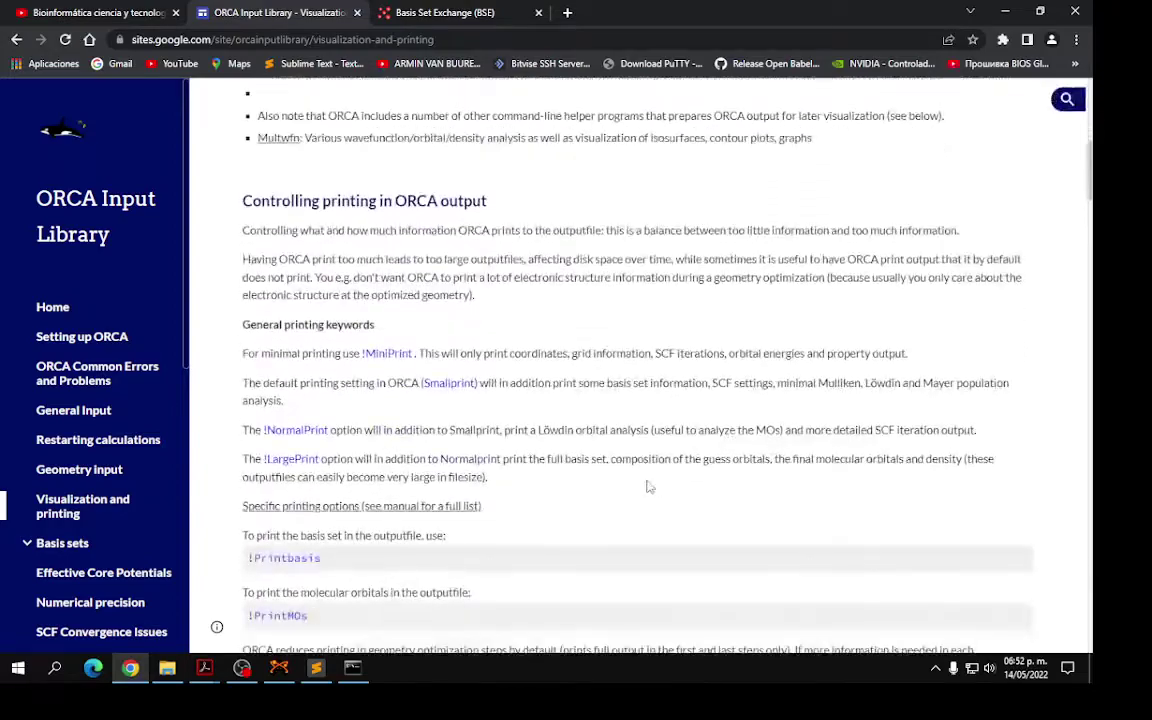
pyautogui.scroll(-3, 657, 487)
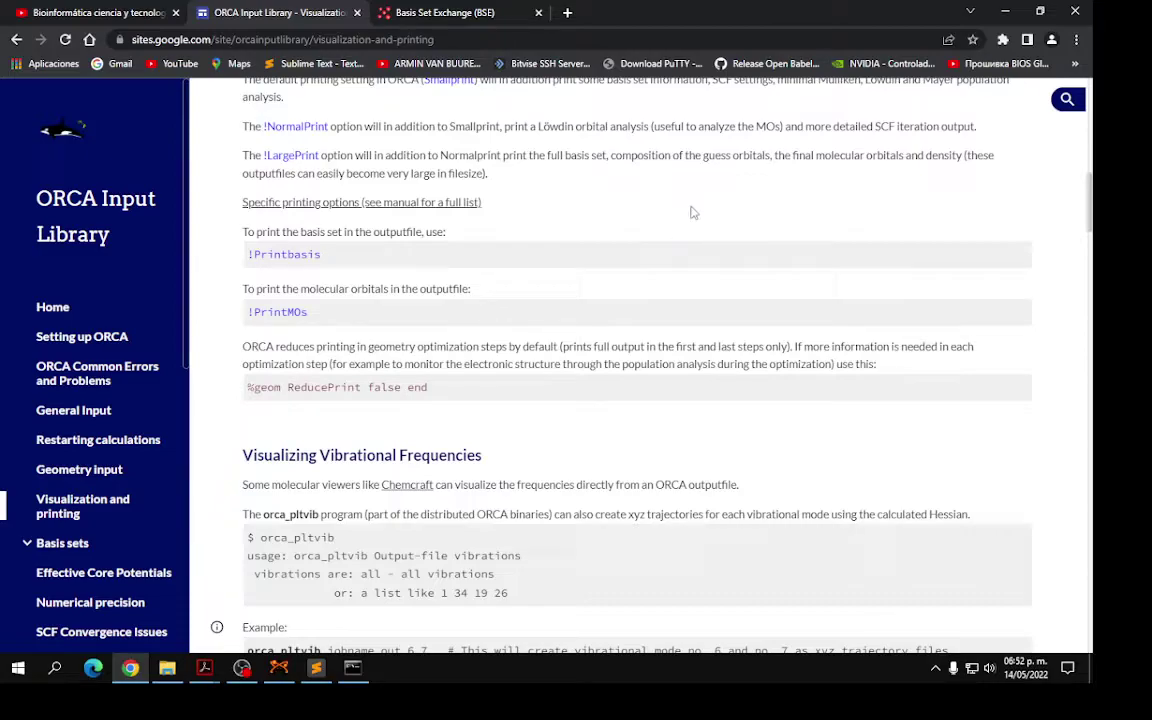
pyautogui.moveTo(1090, 216); pyautogui.dragTo(1094, 132)
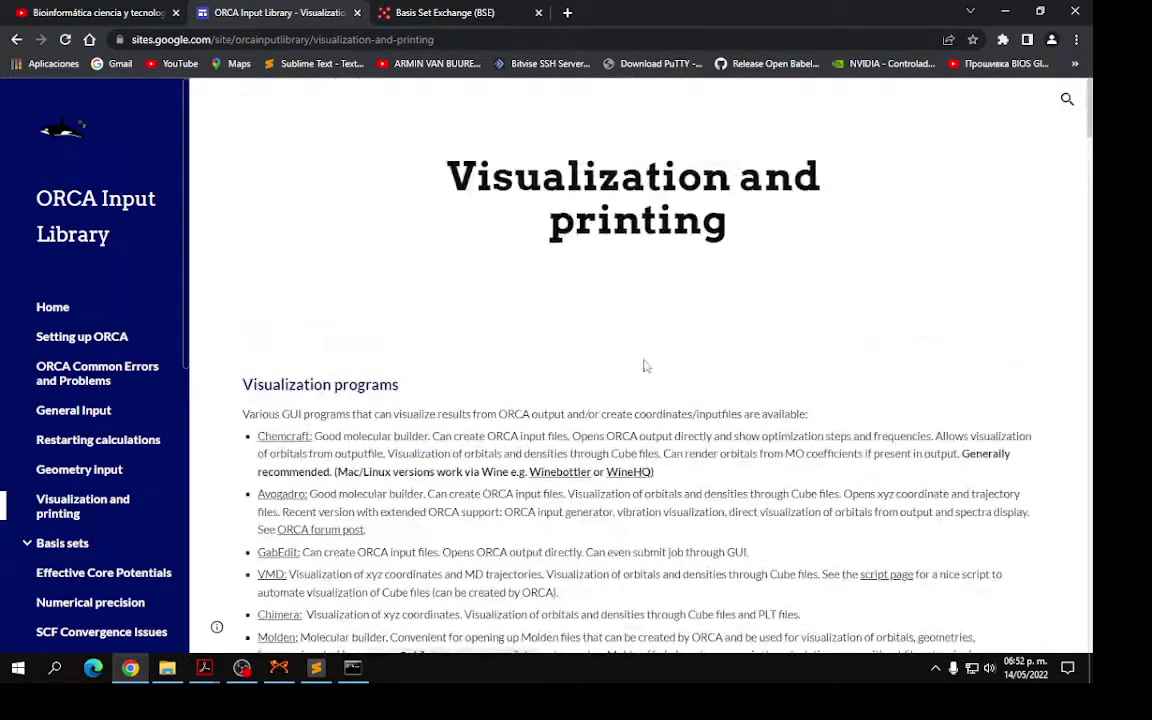
# Switch to File Explorer and check the progress of the frequency calculation through the files in folder 0000
pyautogui.click(167, 667)
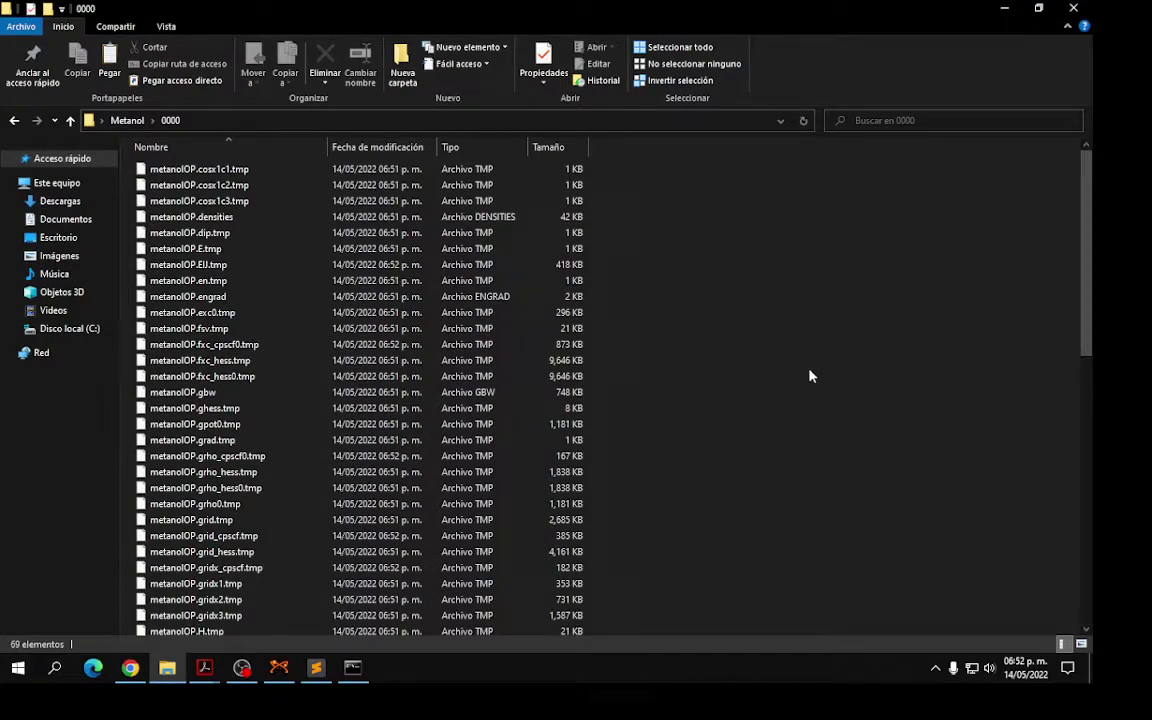
pyautogui.scroll(-3, 748, 391)
pyautogui.scroll(-10, 733, 388)
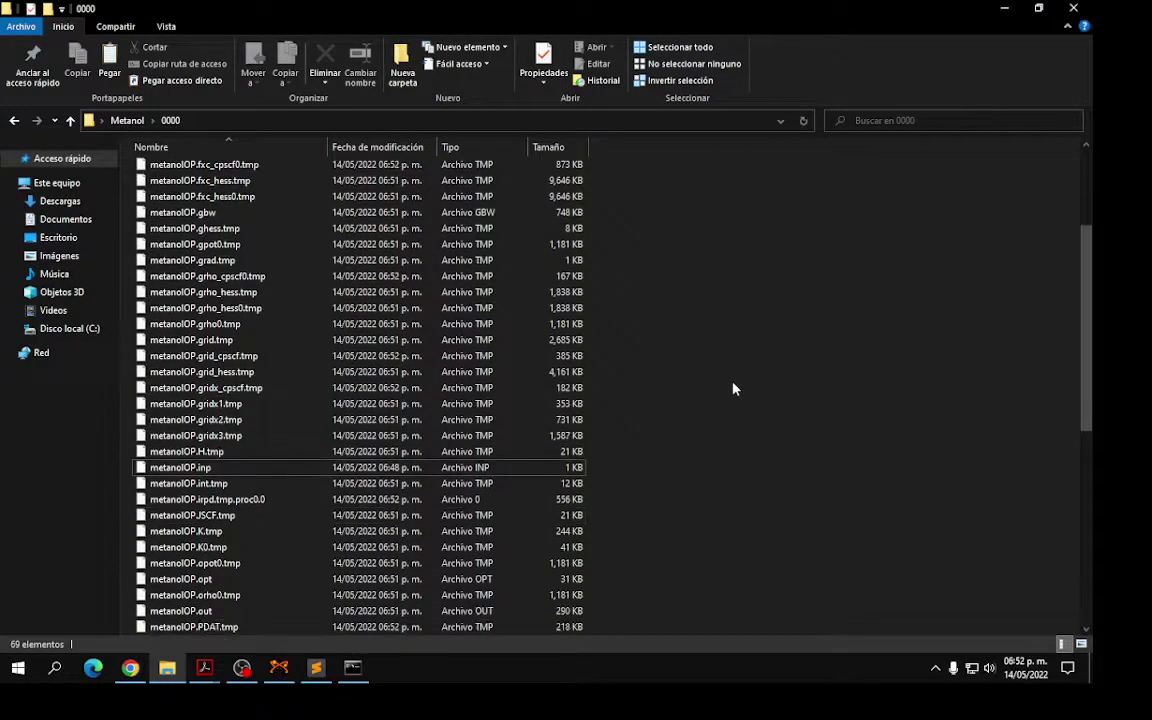
pyautogui.scroll(-1, 735, 388)
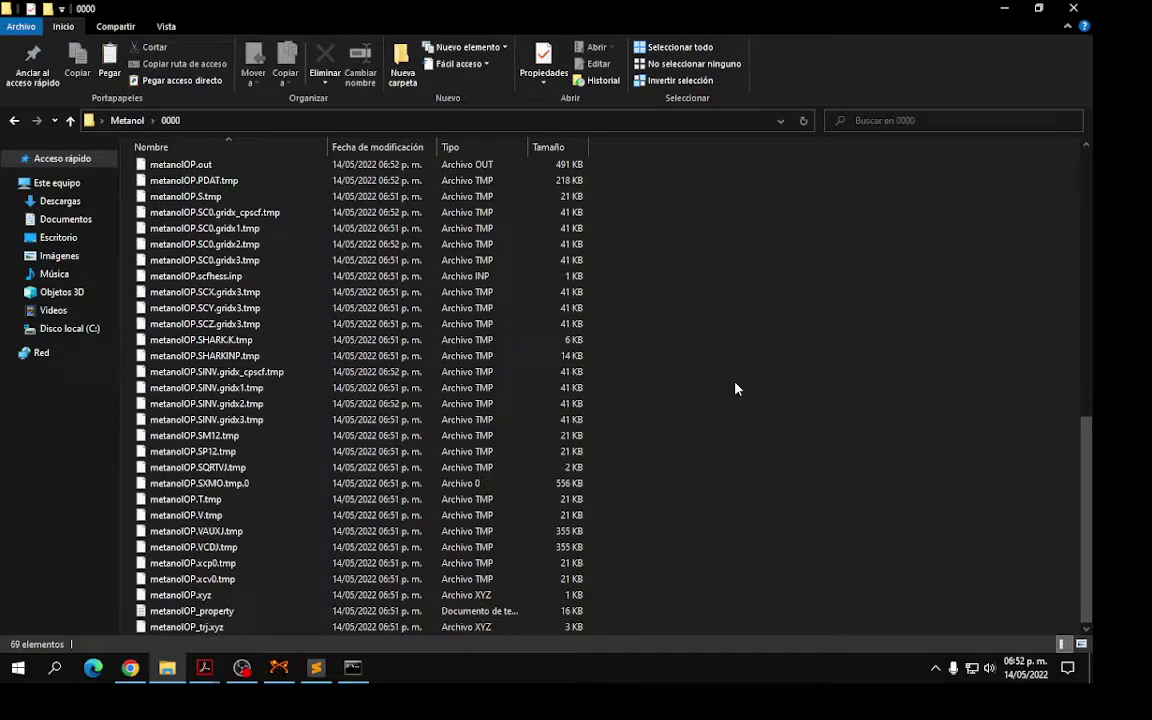
pyautogui.scroll(6, 760, 463)
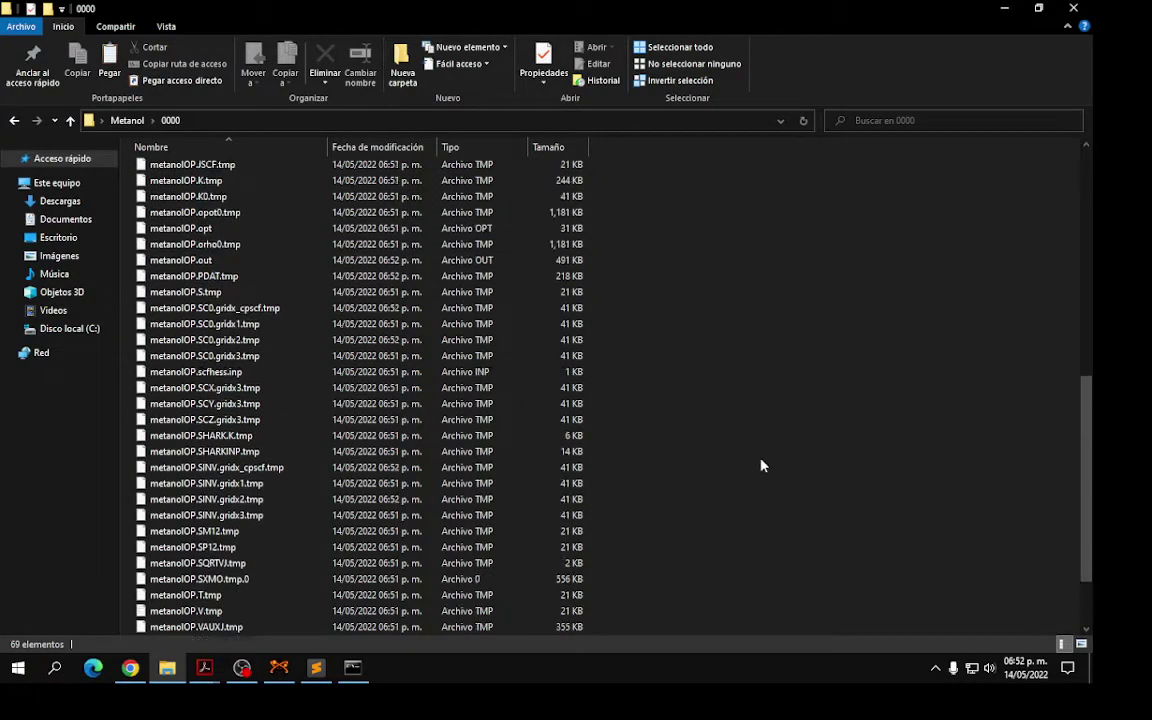
# Check whether the frequency calculation is still running through the files in folder 0000 and the Command Prompt window
pyautogui.scroll(7, 730, 459)
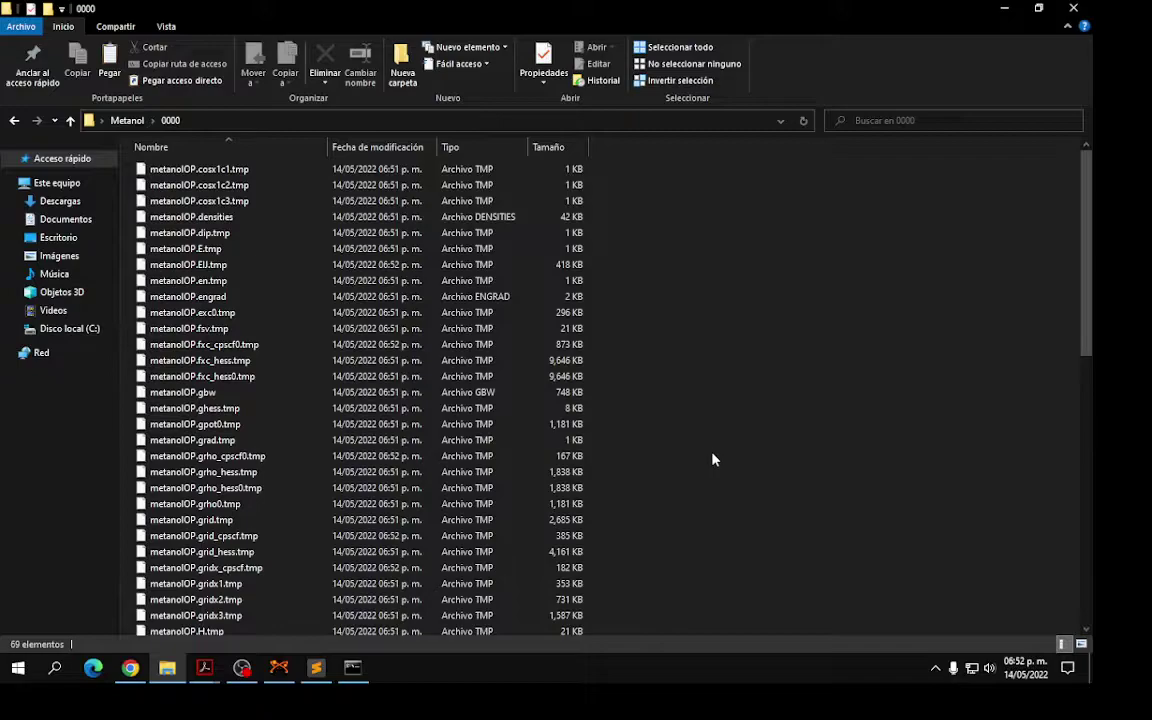
pyautogui.scroll(-13, 712, 458)
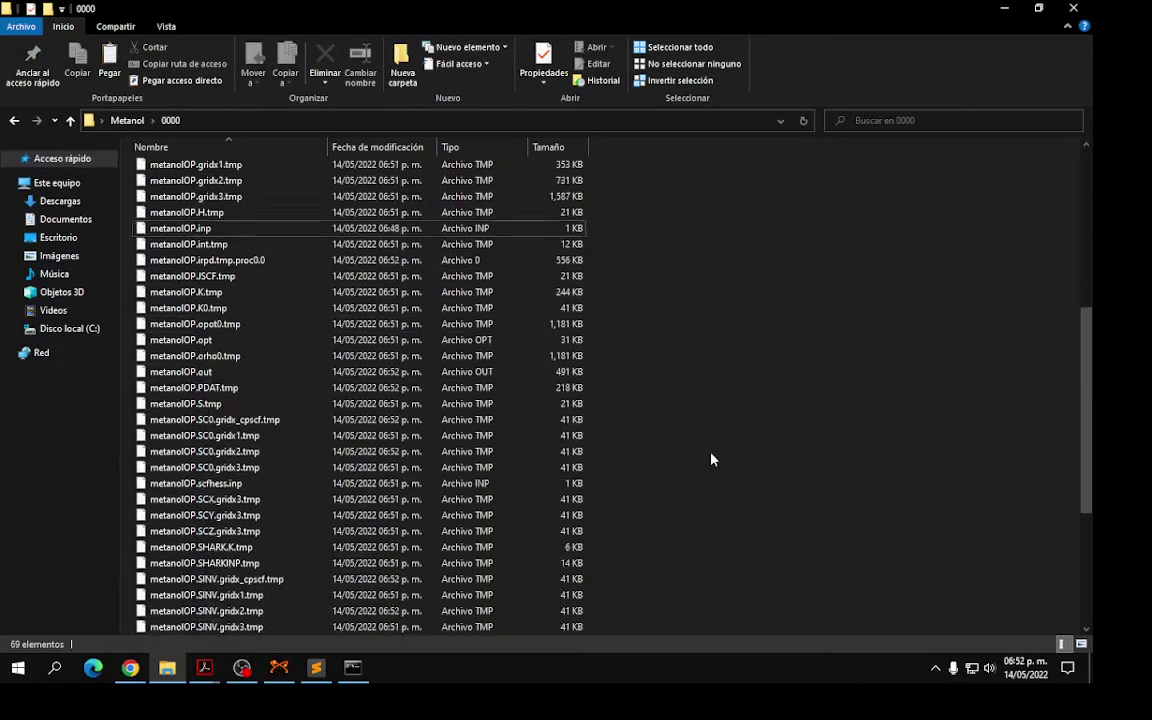
pyautogui.click(352, 667)
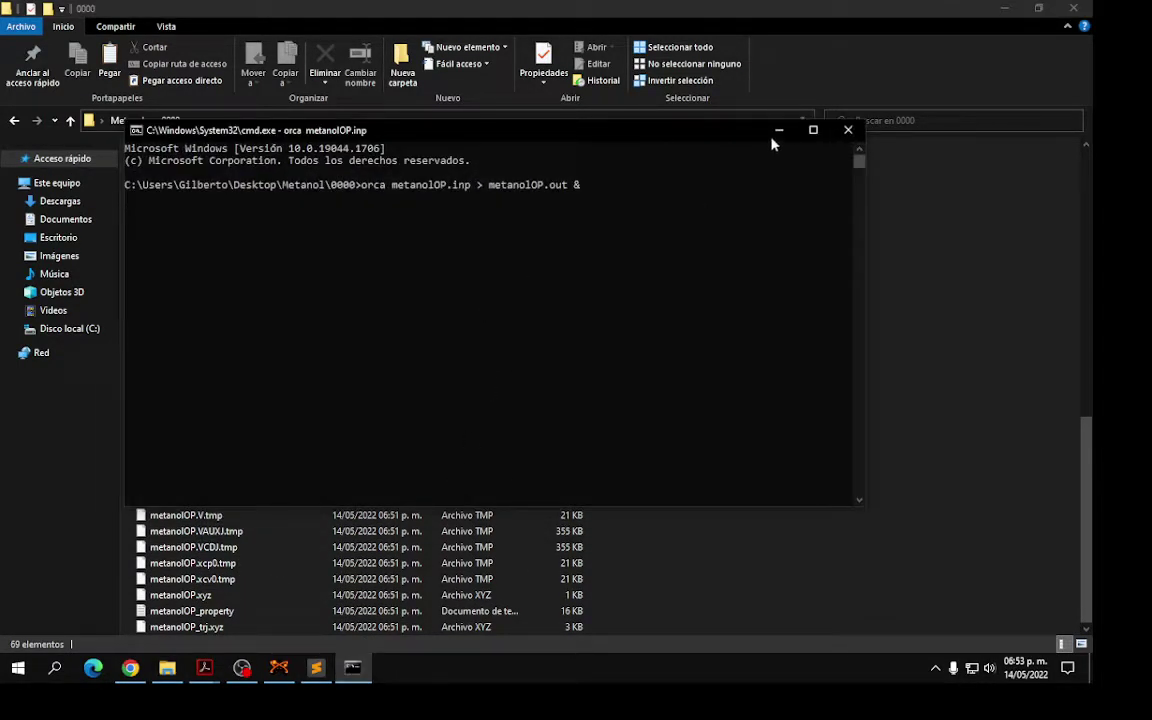
pyautogui.click(697, 114)
pyautogui.scroll(5, 700, 450)
pyautogui.scroll(7, 698, 444)
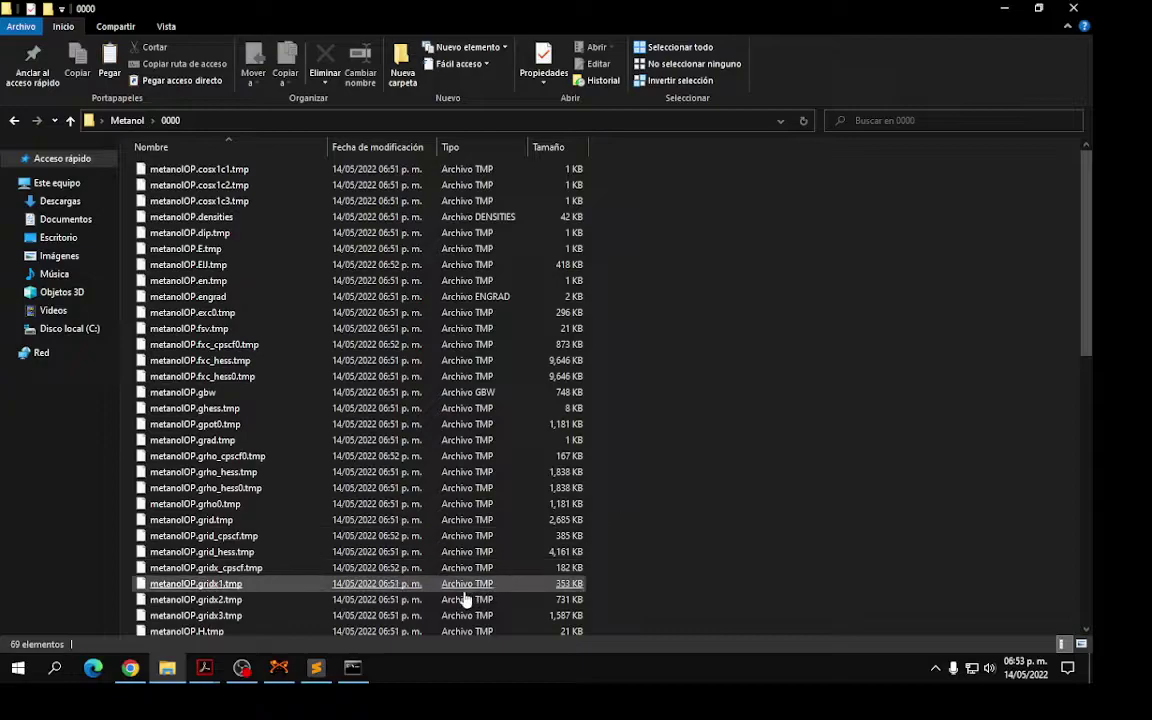
pyautogui.click(279, 670)
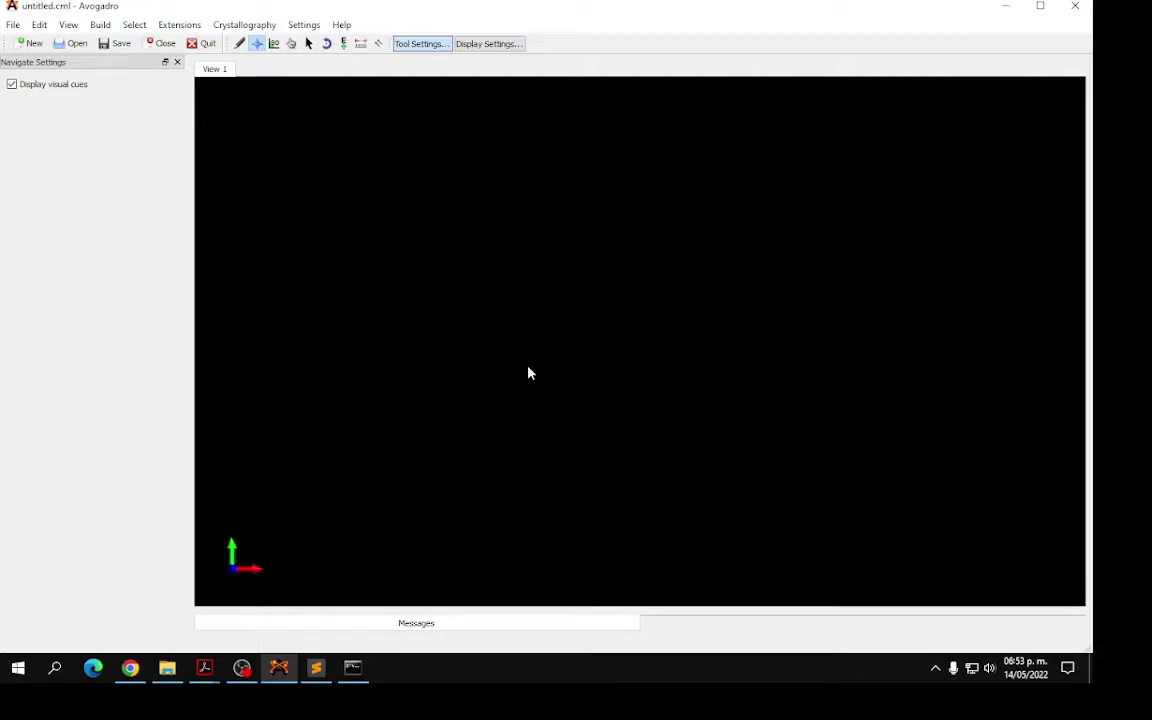
pyautogui.click(1005, 6)
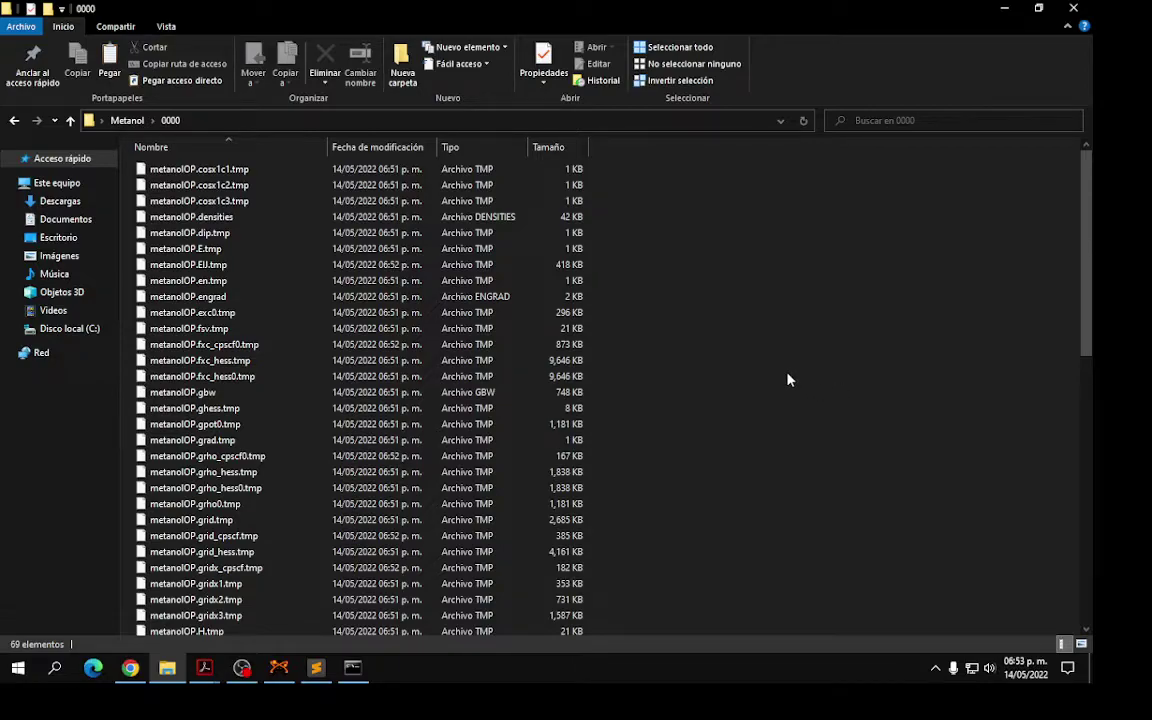
pyautogui.scroll(-8, 792, 385)
pyautogui.scroll(7, 792, 396)
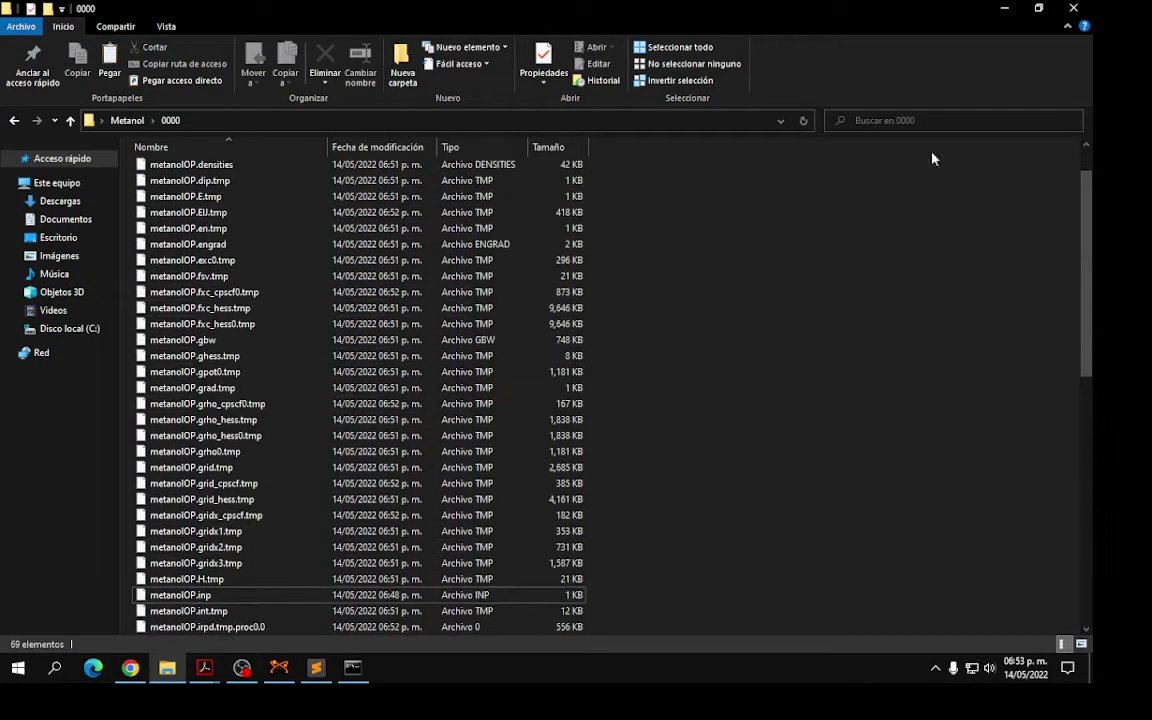
# Switch to the ORCA Input Library, open the DFT calculations page and read its general recommendations, highlighting the RI-J approximation for GGA functionals
pyautogui.hotkey('alt', 'Tab')
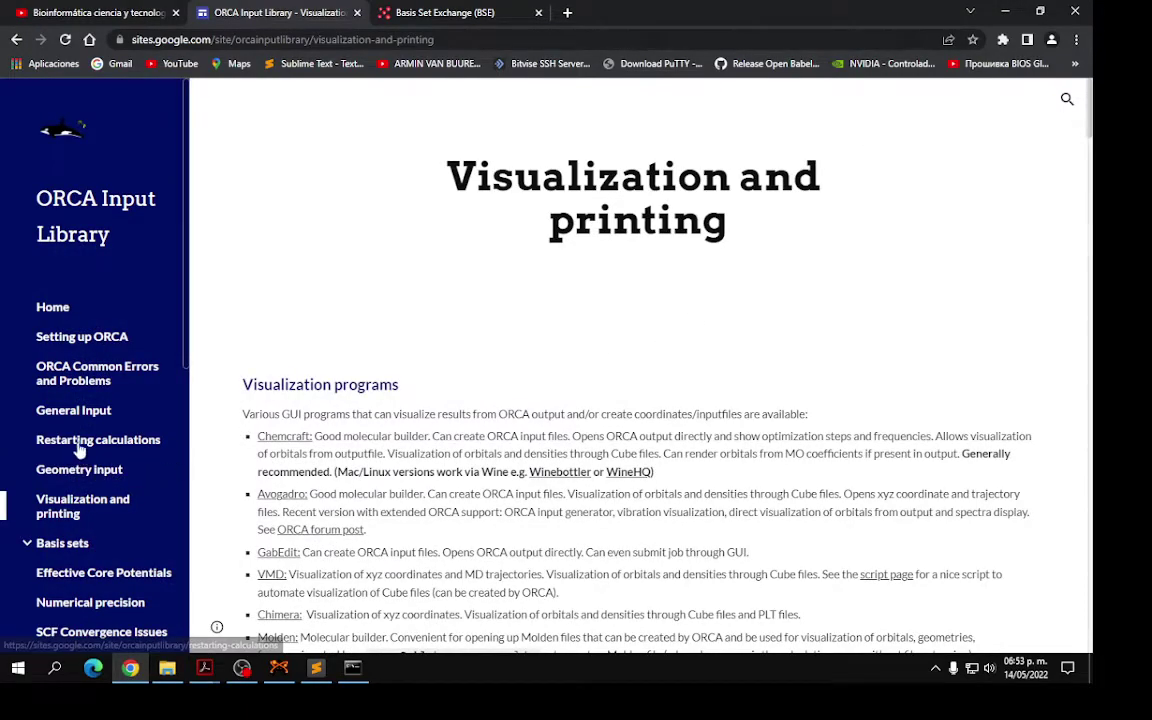
pyautogui.scroll(-5, 80, 450)
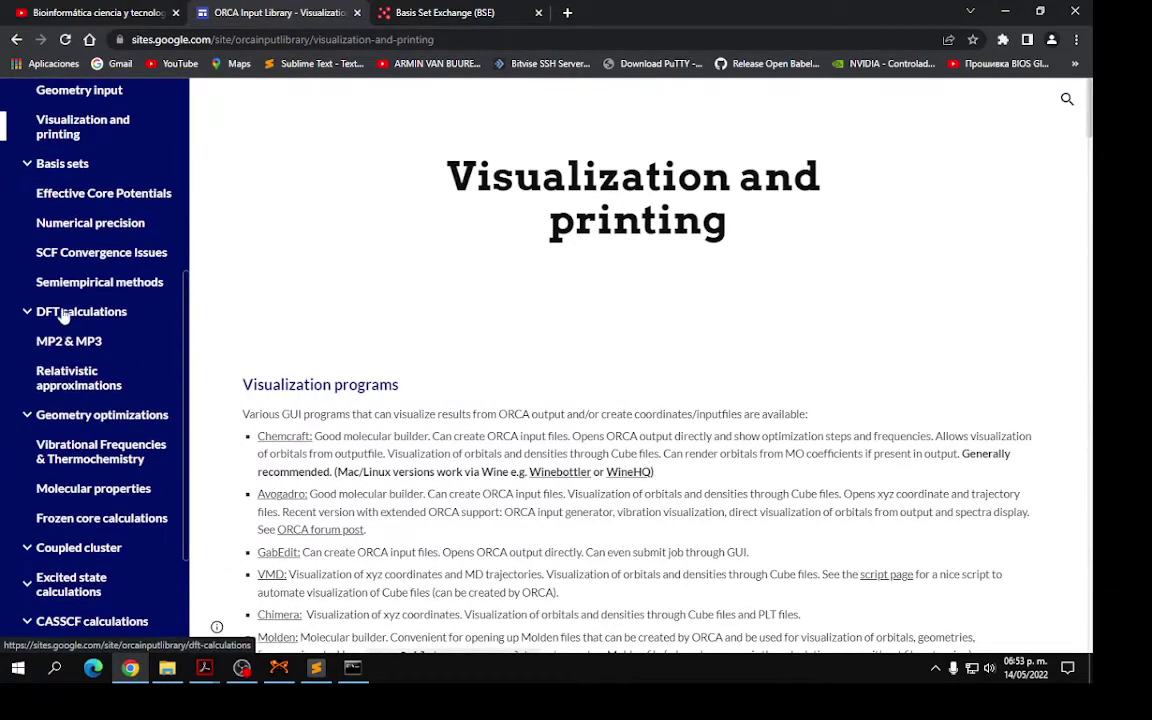
pyautogui.click(62, 316)
pyautogui.scroll(-6, 640, 360)
pyautogui.scroll(-4, 640, 420)
pyautogui.scroll(2, 730, 465)
pyautogui.scroll(5, 746, 484)
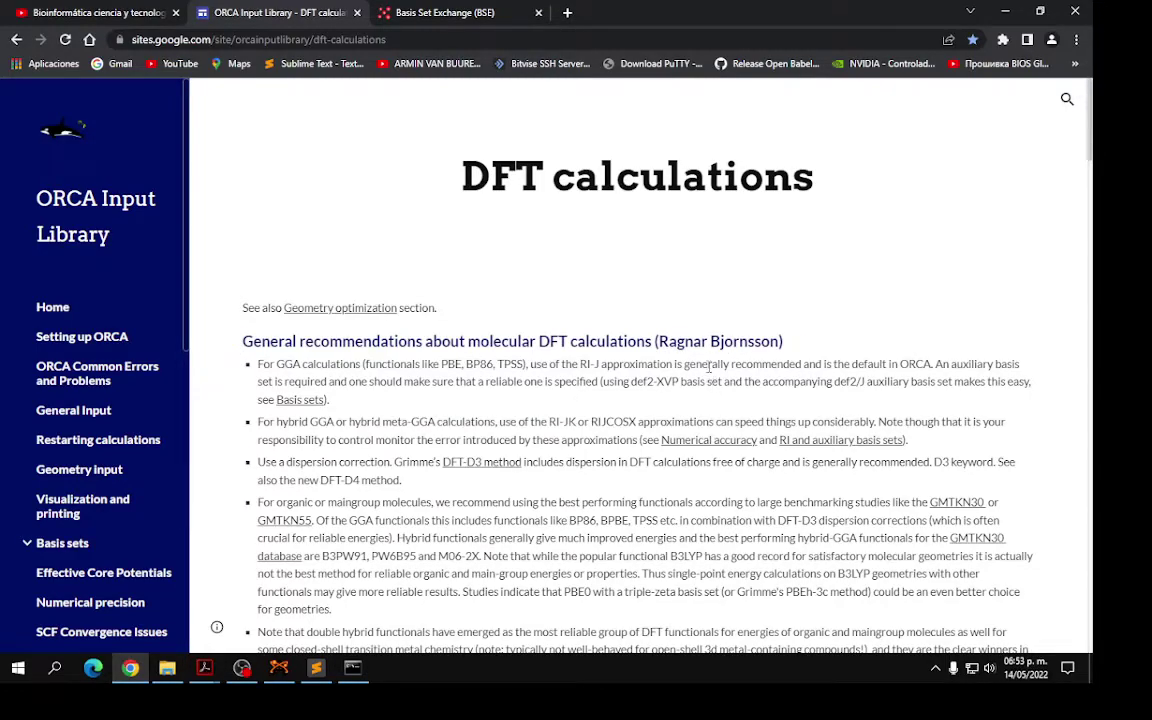
pyautogui.scroll(-1, 717, 364)
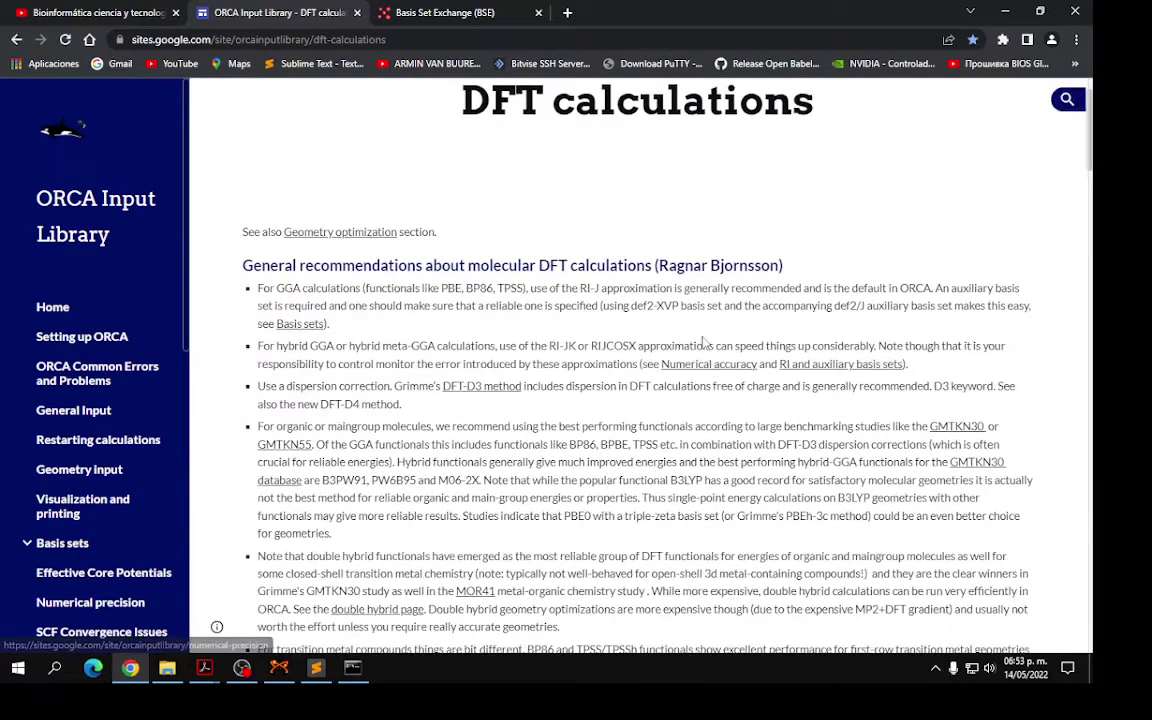
pyautogui.scroll(-1, 640, 305)
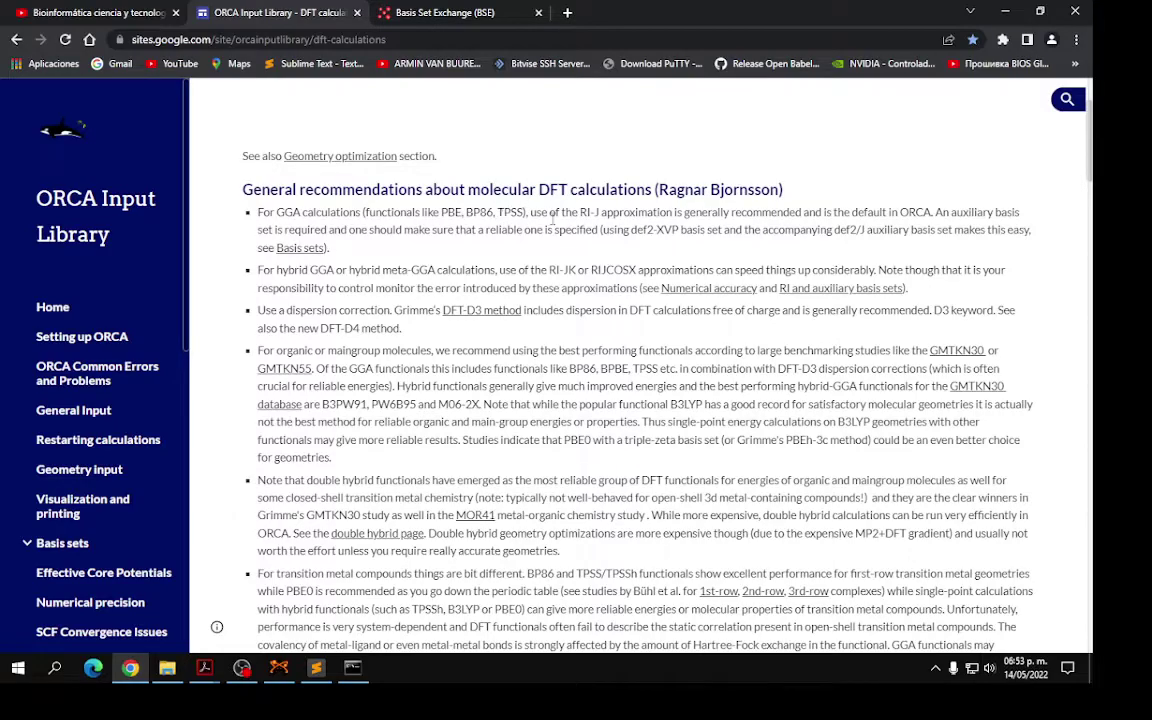
pyautogui.moveTo(580, 213); pyautogui.dragTo(675, 222)
pyautogui.click(641, 258)
# Read the functional list and the GGA and hybrid-GGA sections, highlighting the B3LYP RIJCOSX and B3LYP RIJK keyword lines
pyautogui.scroll(-5, 681, 431)
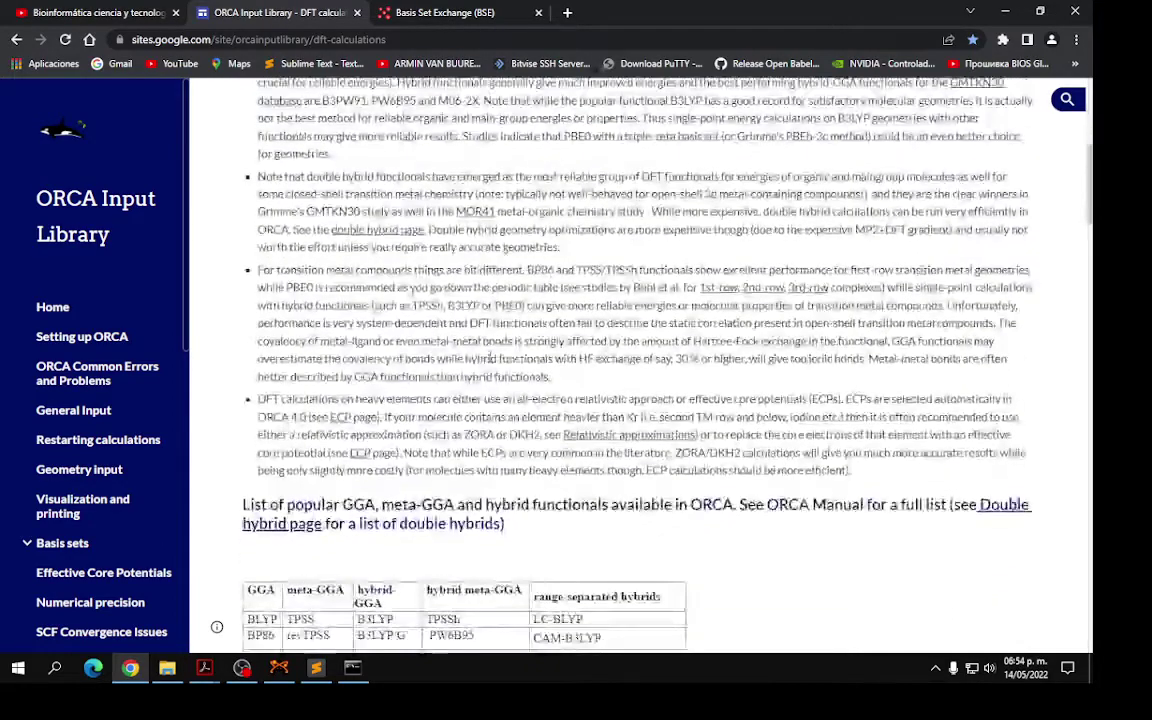
pyautogui.scroll(-5, 681, 431)
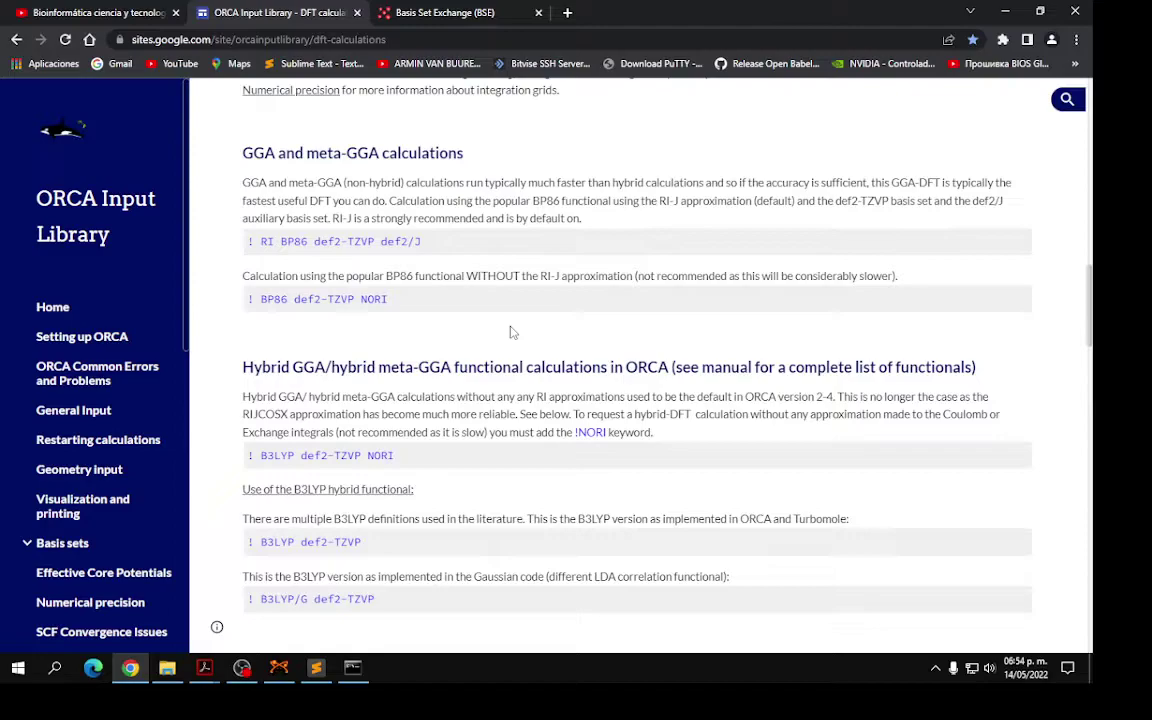
pyautogui.scroll(-2, 510, 332)
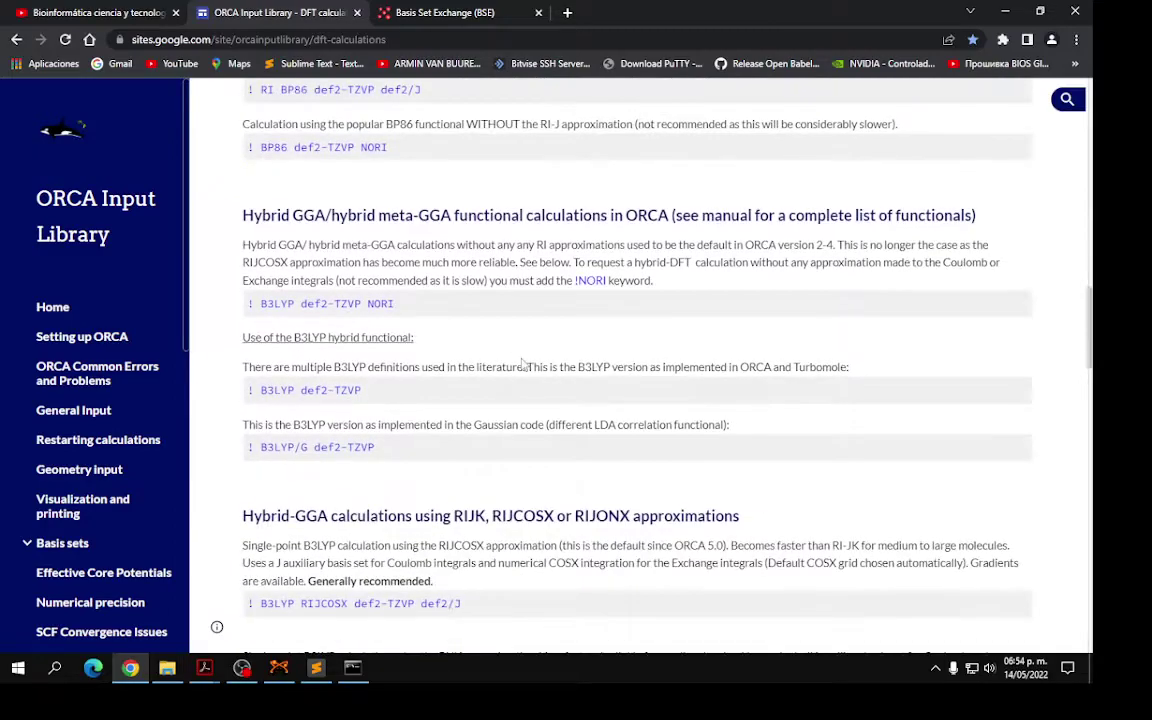
pyautogui.scroll(-3, 771, 326)
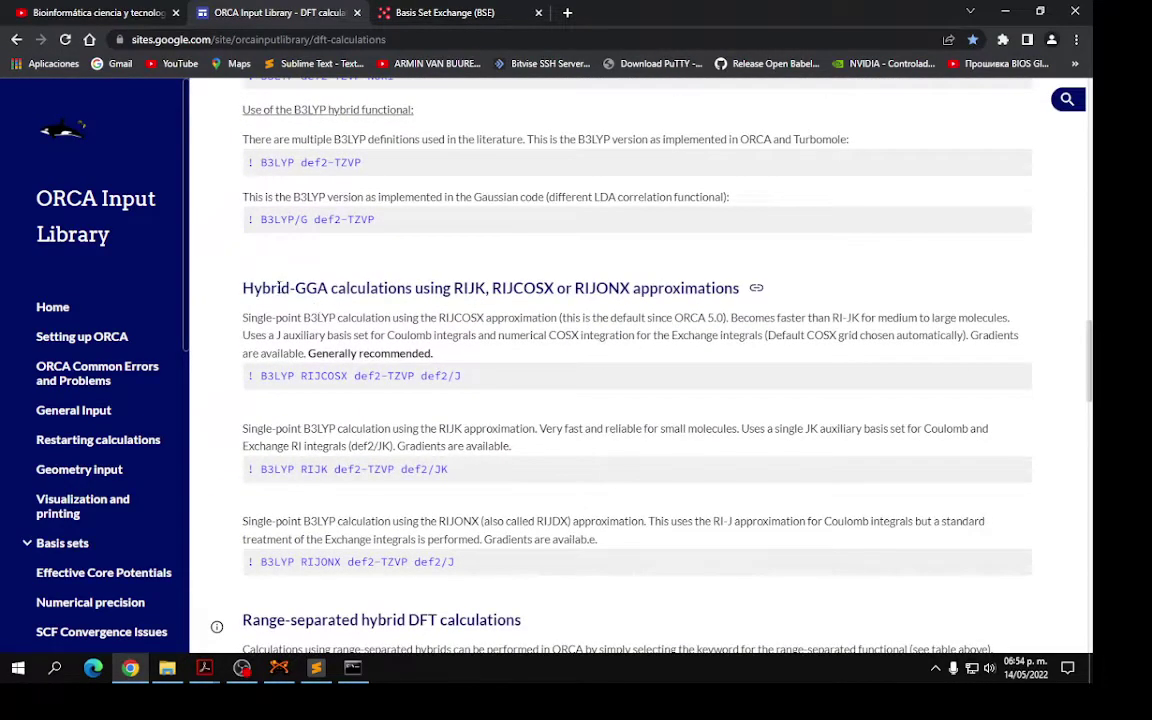
pyautogui.moveTo(240, 290); pyautogui.dragTo(740, 290)
pyautogui.click(555, 312)
pyautogui.scroll(-1, 568, 313)
pyautogui.moveTo(466, 300); pyautogui.dragTo(254, 300)
pyautogui.moveTo(361, 316); pyautogui.dragTo(228, 393)
pyautogui.click(476, 399)
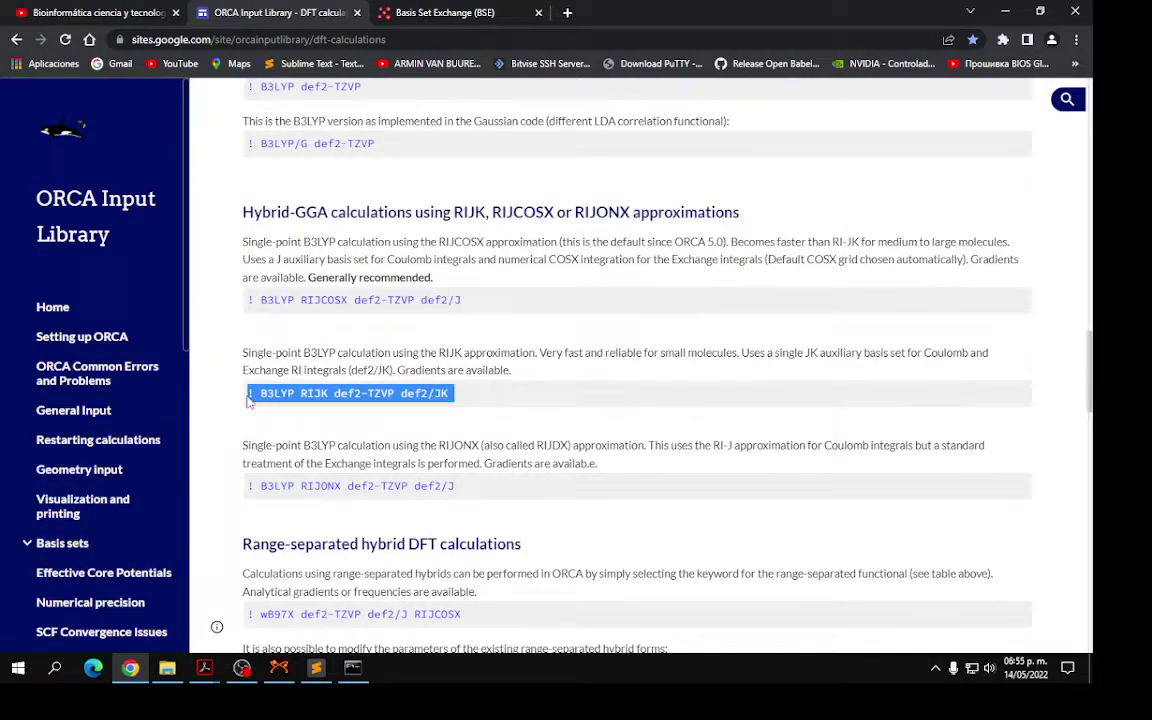
pyautogui.click(571, 410)
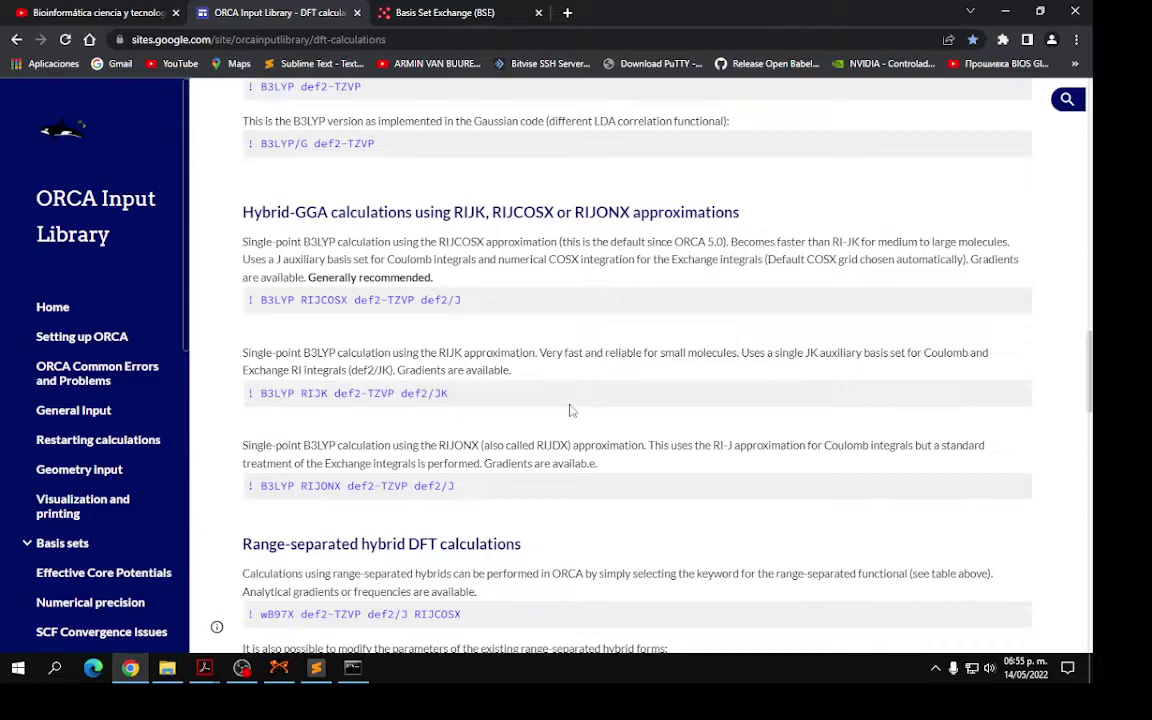
# Read the range-separated hybrid and dispersion correction sections, highlighting D3ZERO, D3BJ and the keyword line ! B3LYP D3BJ def2-TZVP
pyautogui.scroll(-3, 599, 427)
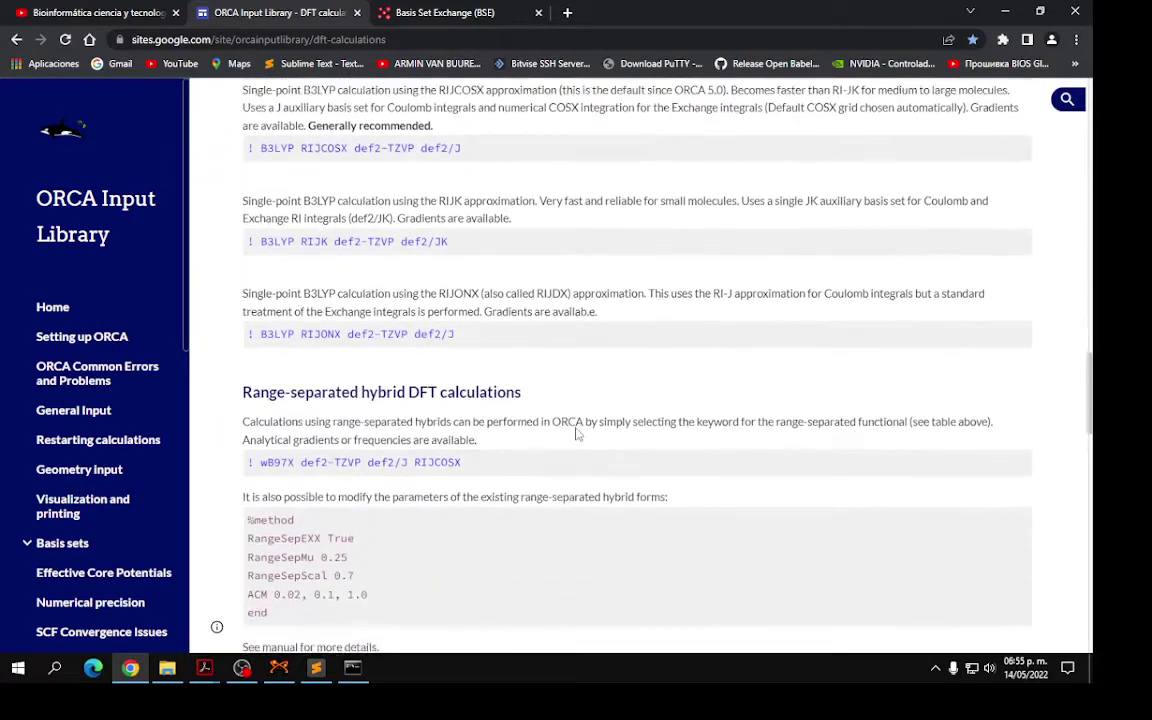
pyautogui.scroll(-2, 609, 447)
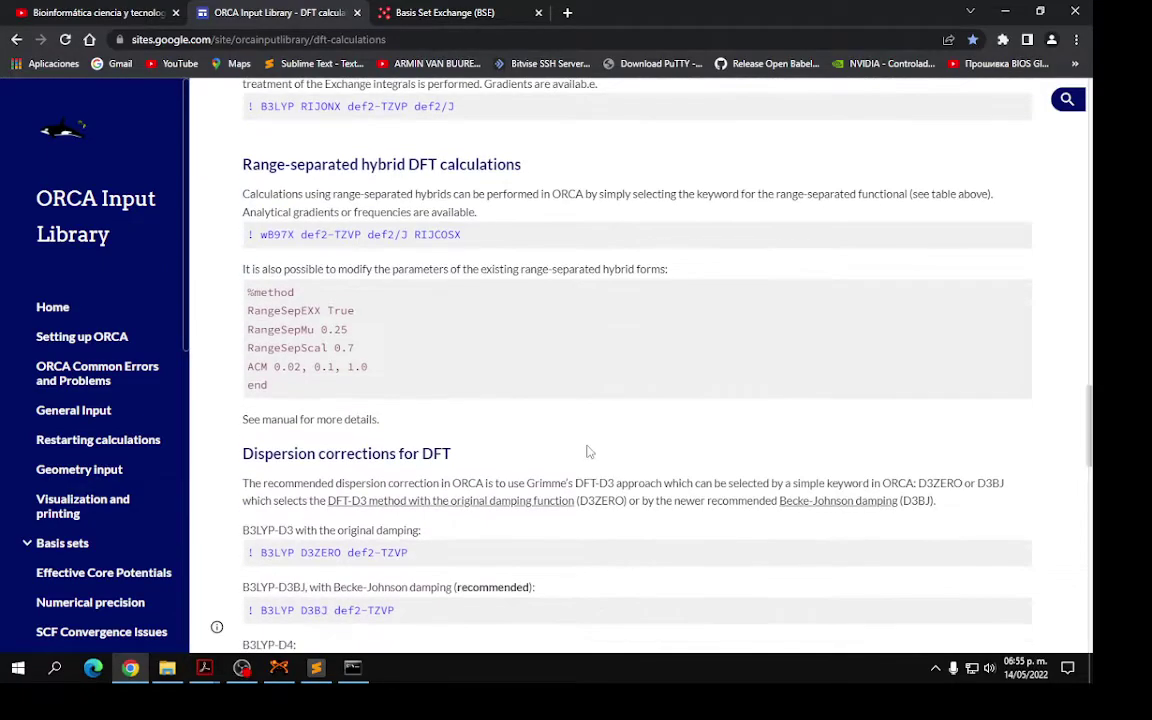
pyautogui.scroll(-1, 585, 448)
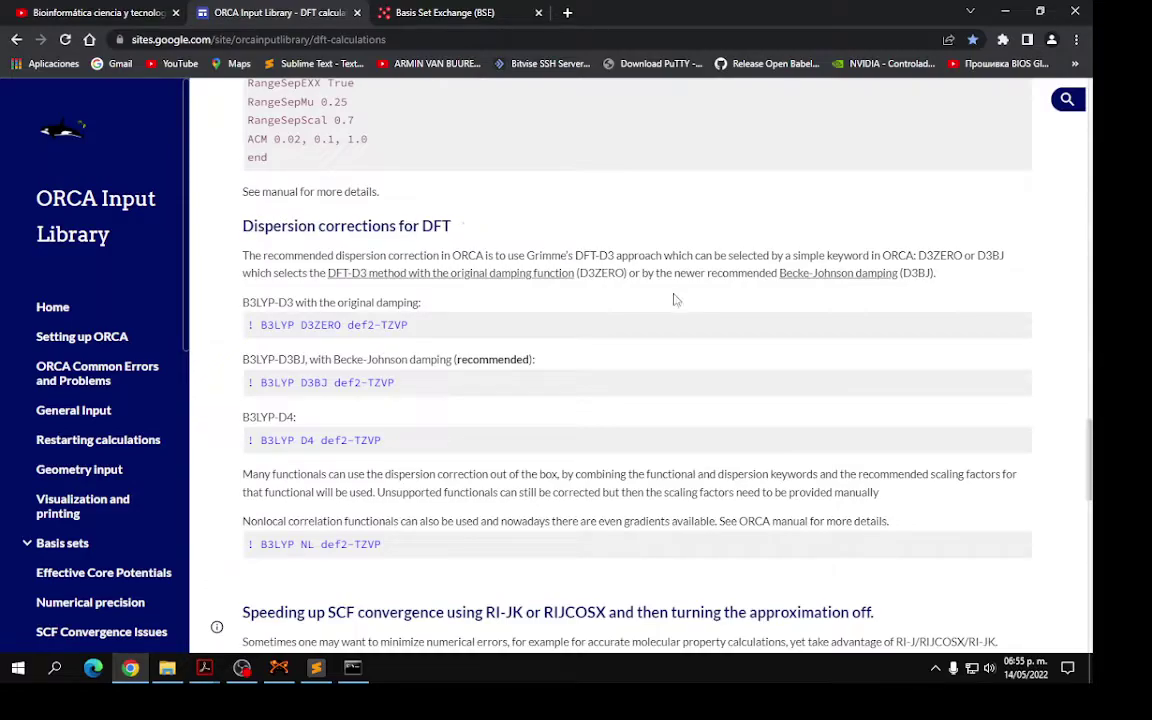
pyautogui.scroll(-1, 668, 300)
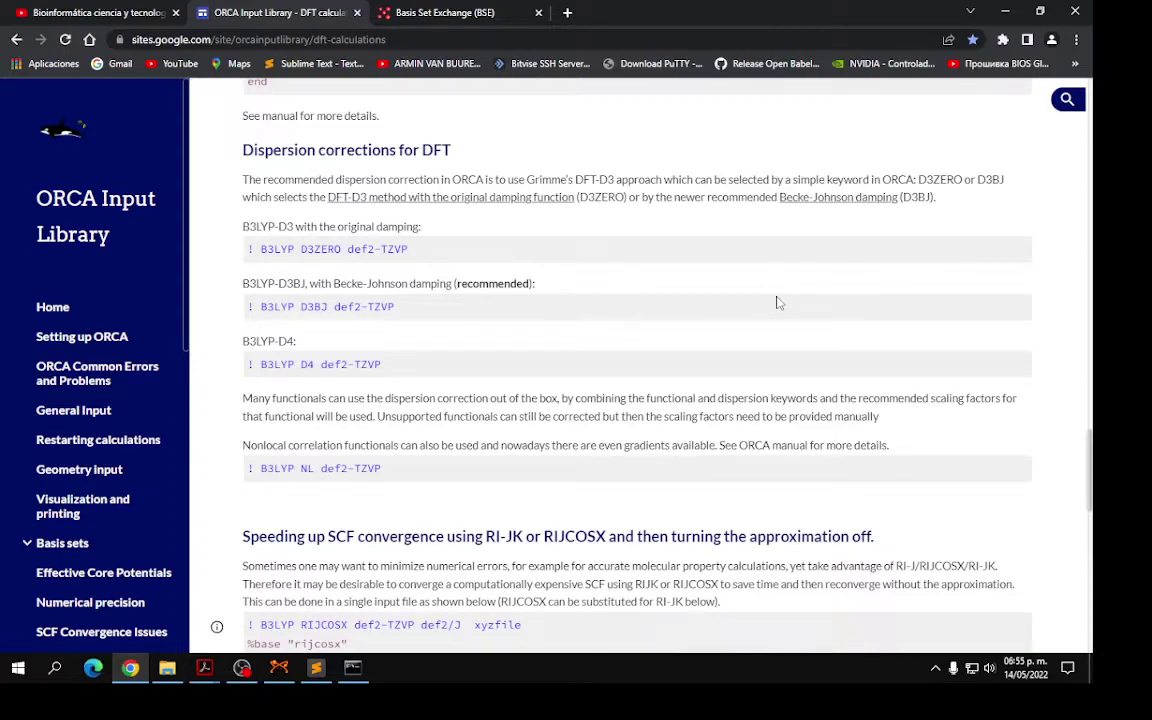
pyautogui.doubleClick(930, 180)
pyautogui.doubleClick(990, 180)
pyautogui.click(674, 249)
pyautogui.moveTo(420, 309); pyautogui.dragTo(222, 285)
pyautogui.scroll(-2, 675, 332)
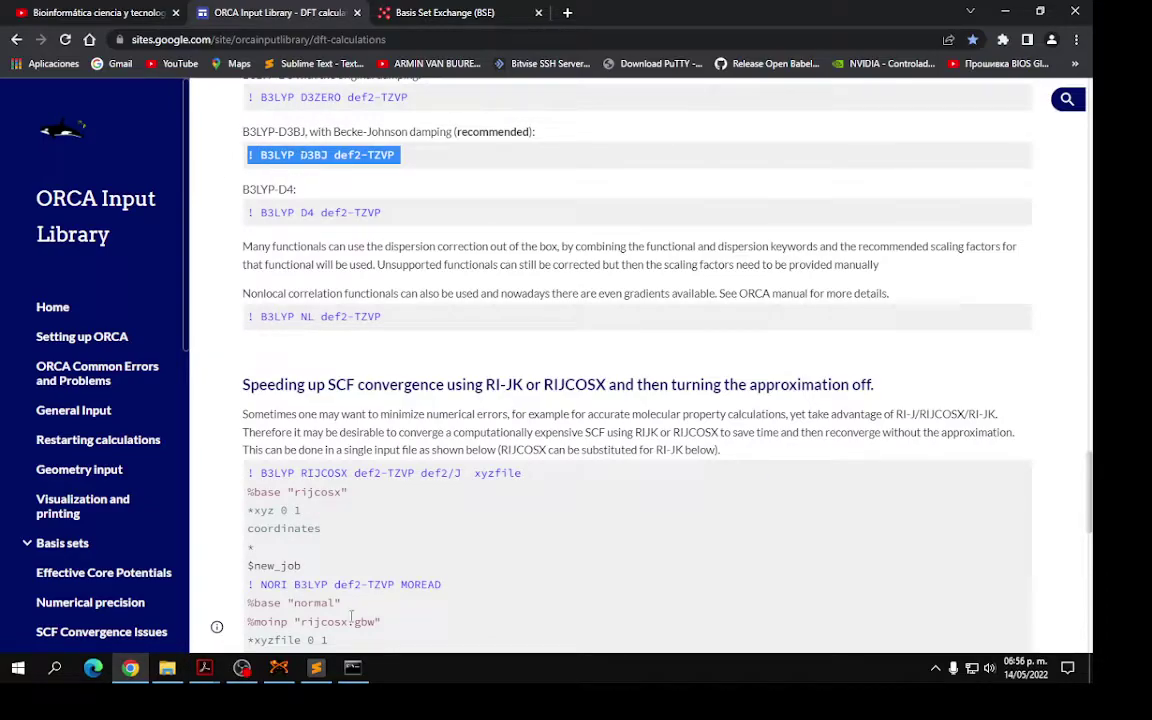
# Check the ORCA run in the Command Prompt and File Explorer, and create a folder named DFT_modif inside the Metanol folder
pyautogui.click(352, 667)
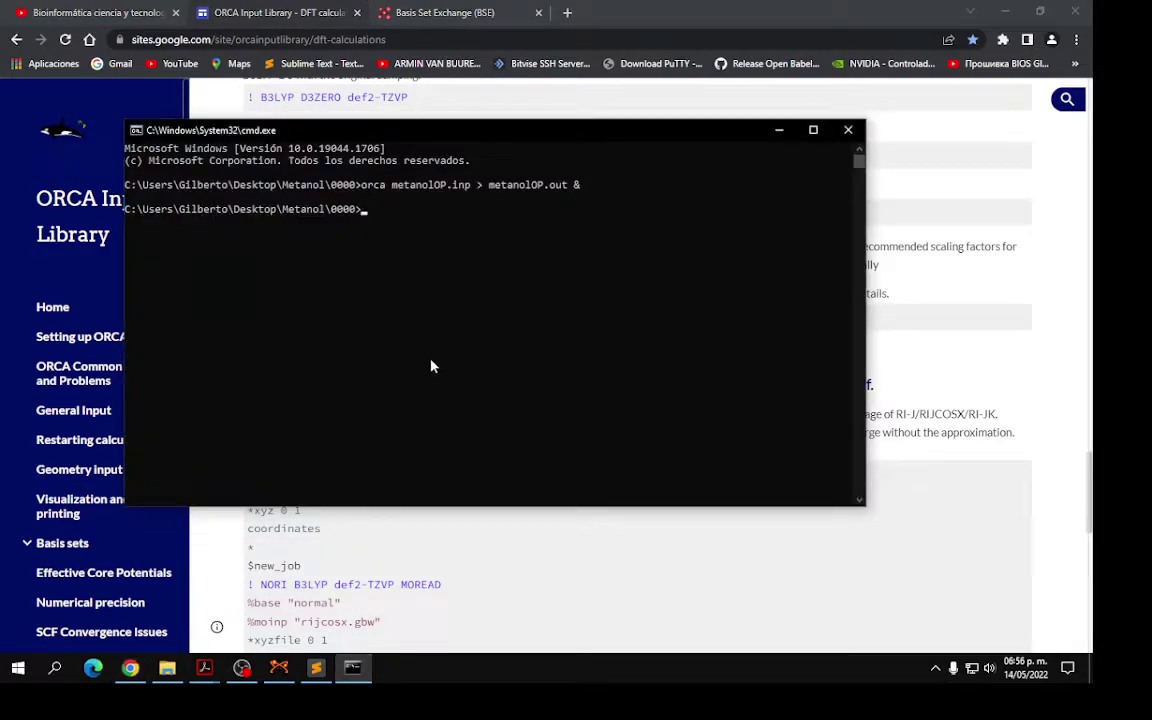
pyautogui.click(167, 667)
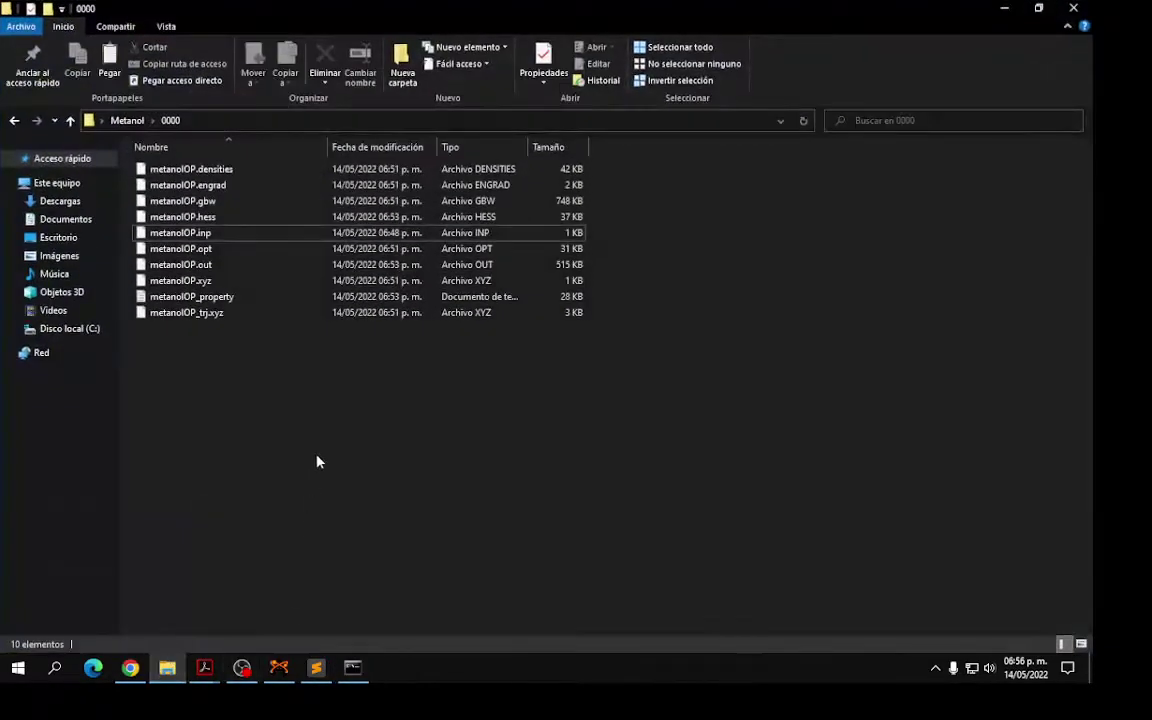
pyautogui.click(12, 121)
pyautogui.rightClick(304, 455)
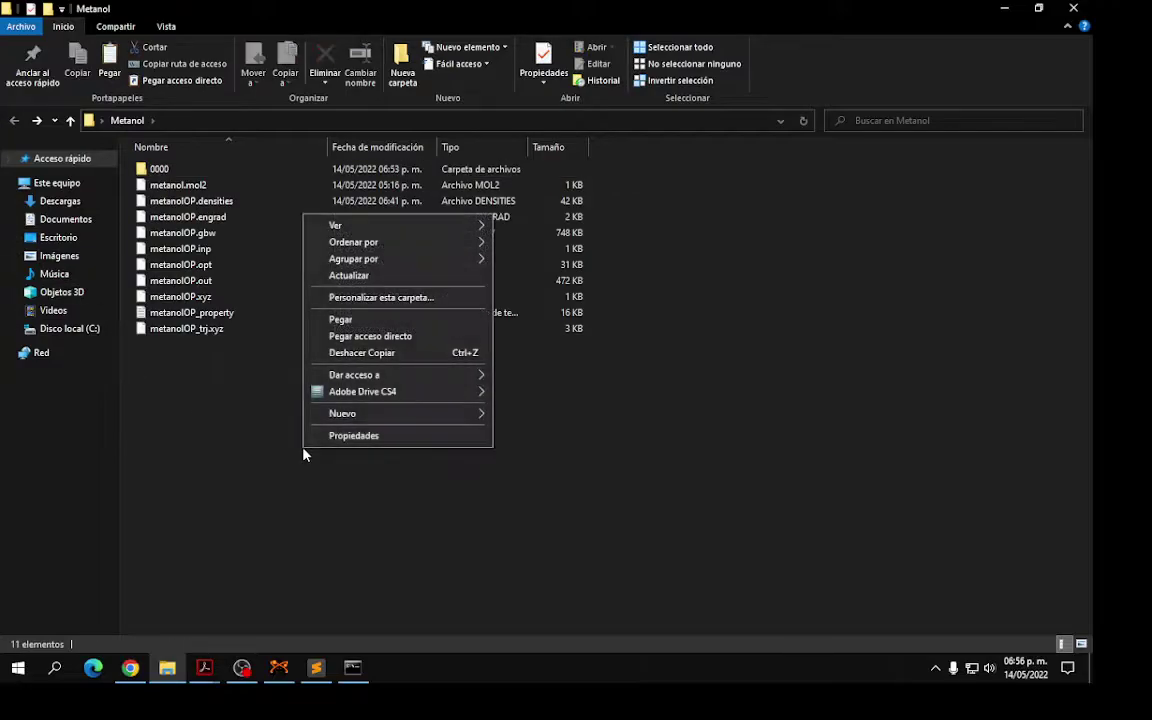
pyautogui.moveTo(458, 424)
pyautogui.click(527, 412)
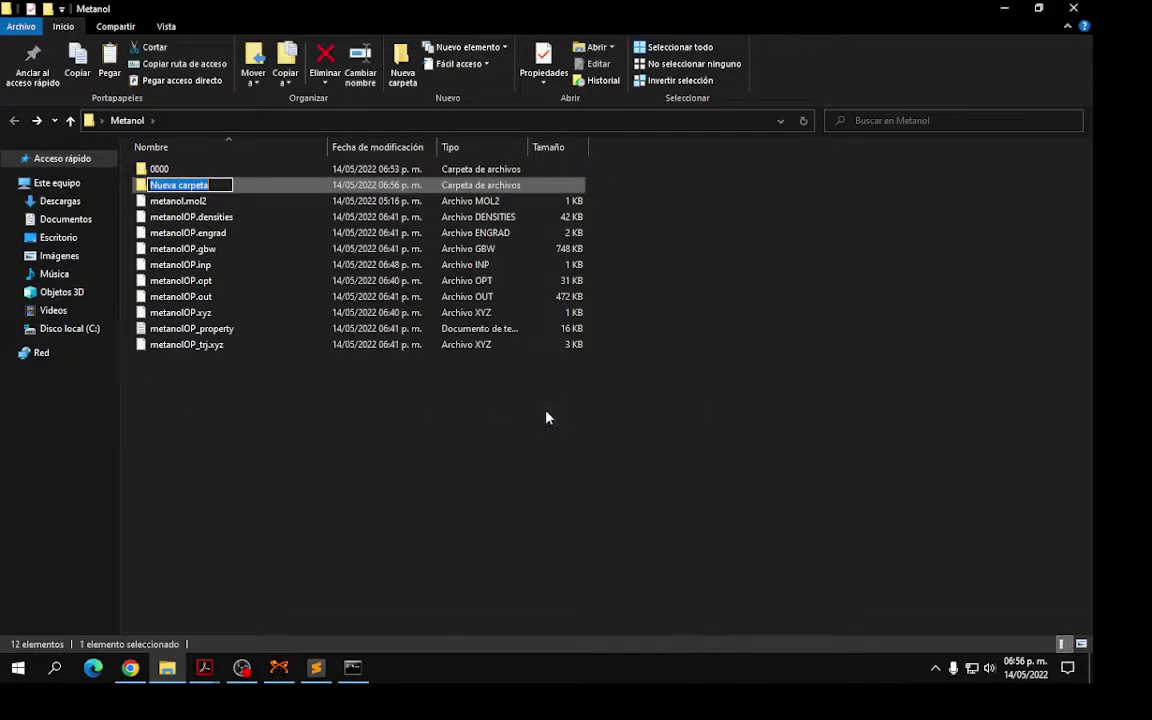
pyautogui.write('DF')
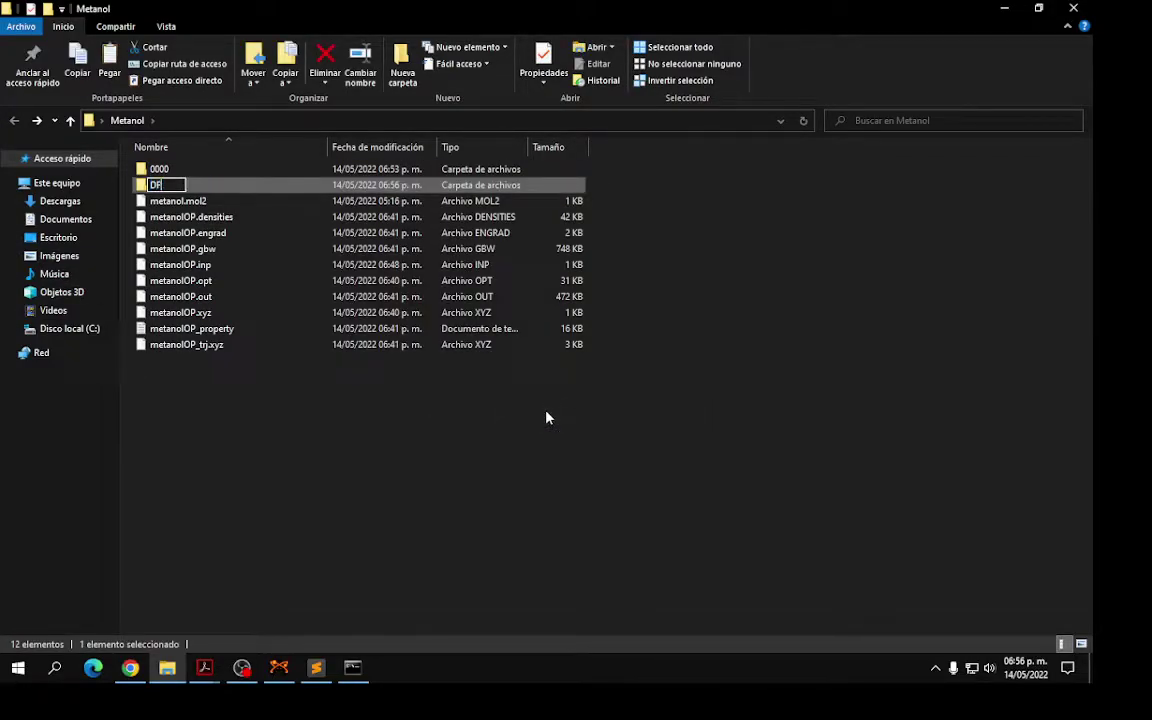
pyautogui.write('T_modif')
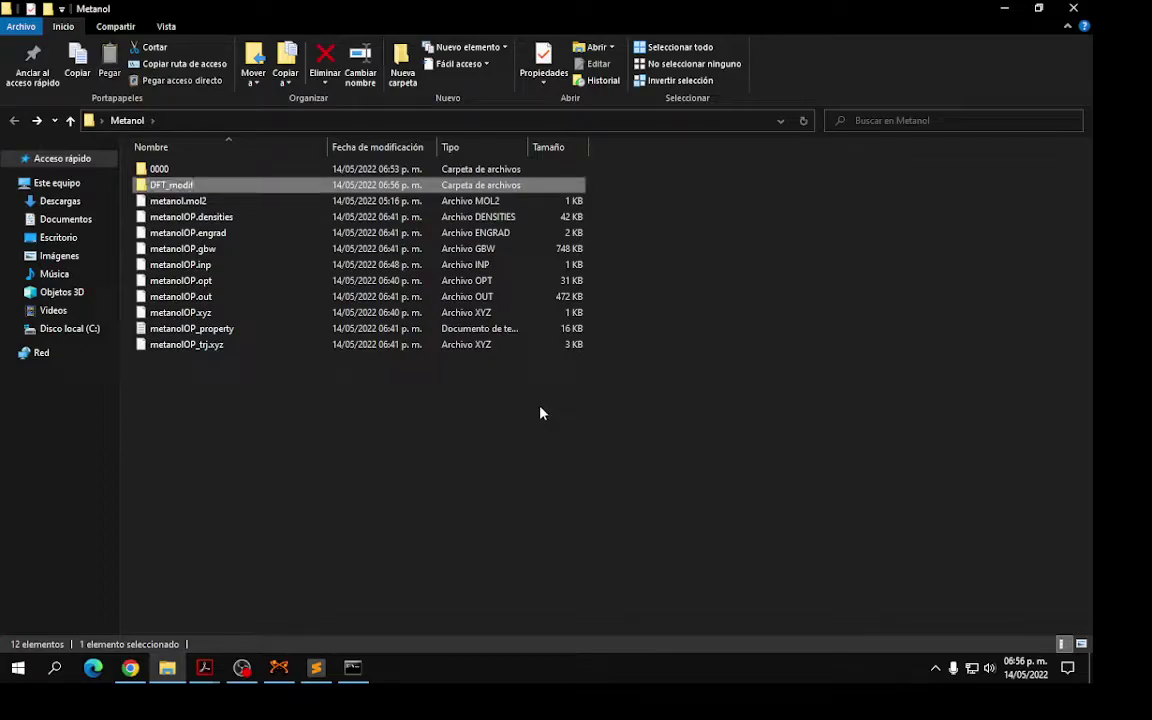
pyautogui.click(197, 421)
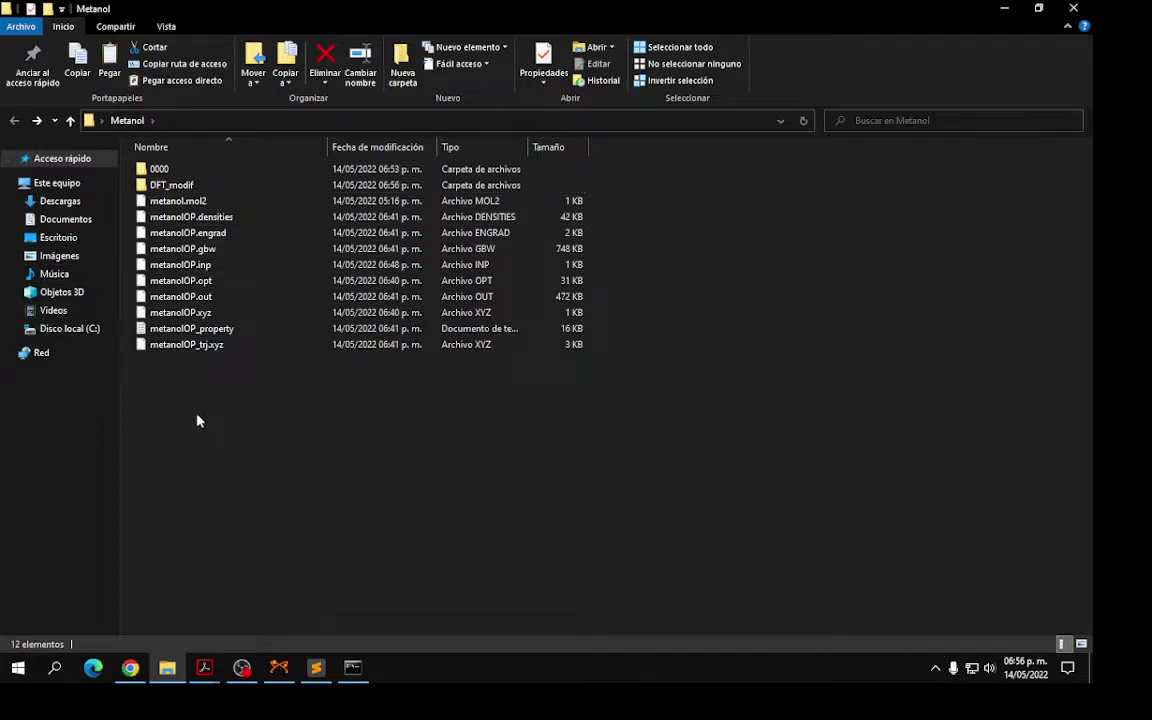
# Copy metanolOP.inp from the Metanol folder into DFT_modif and open the copy in Sublime Text
pyautogui.click(172, 265)
pyautogui.doubleClick(172, 185)
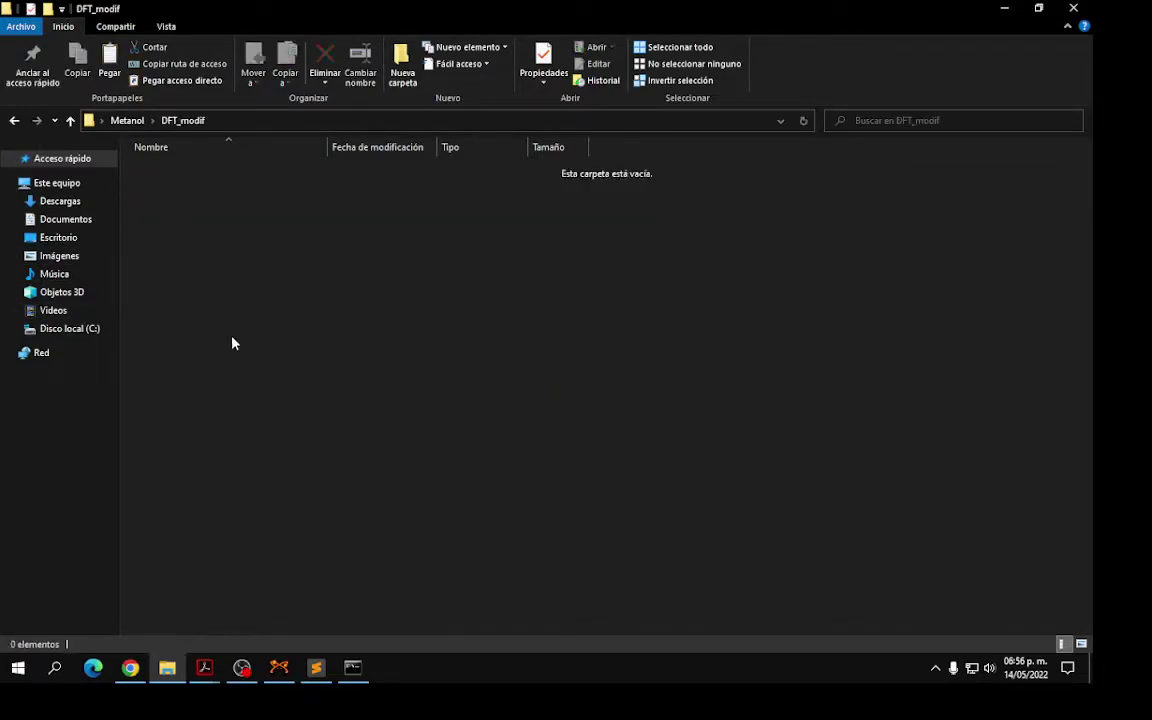
pyautogui.hotkey('ctrl', 'v')
pyautogui.rightClick(170, 174)
pyautogui.click(200, 211)
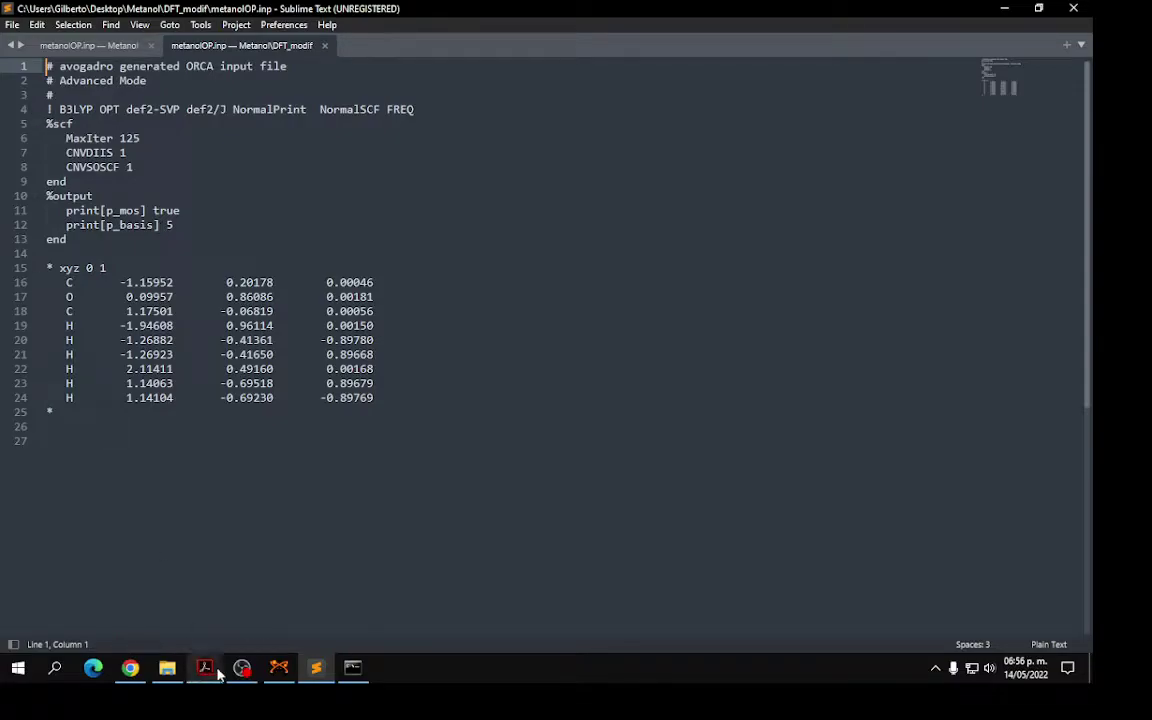
# Copy the ! B3LYP D3BJ def2-TZVP line from the ORCA Input Library and replace the keyword line of the DFT_modif input with it
pyautogui.click(130, 667)
pyautogui.rightClick(340, 153)
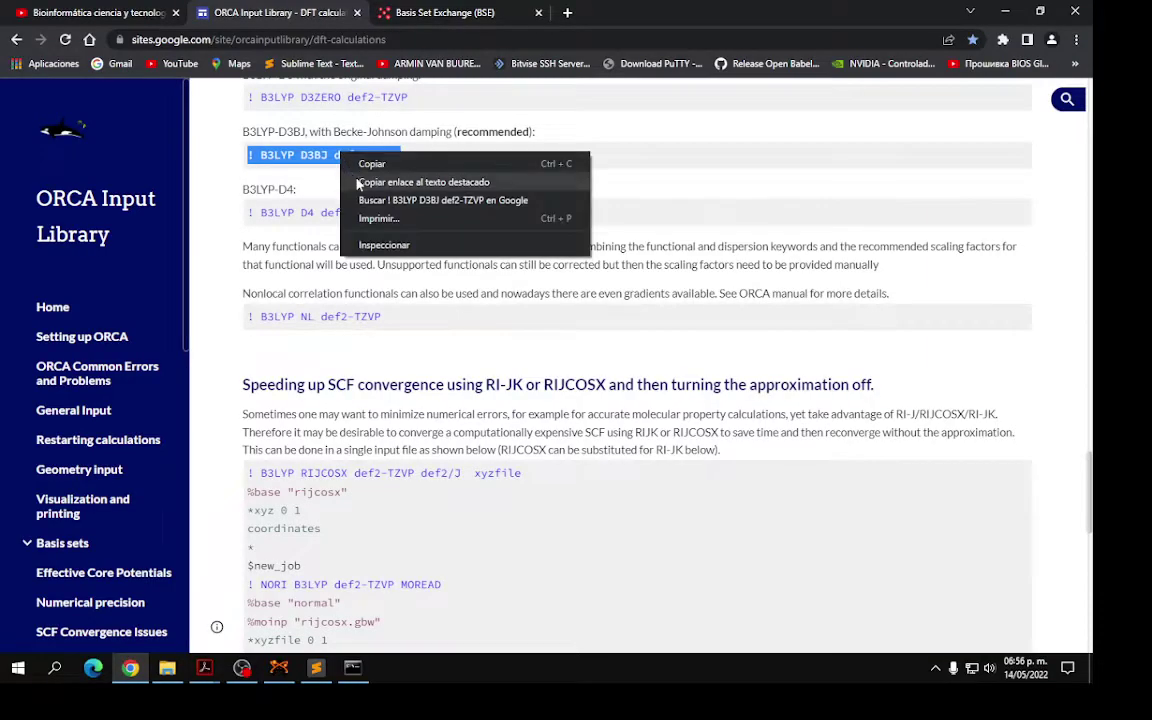
pyautogui.click(365, 163)
pyautogui.click(314, 667)
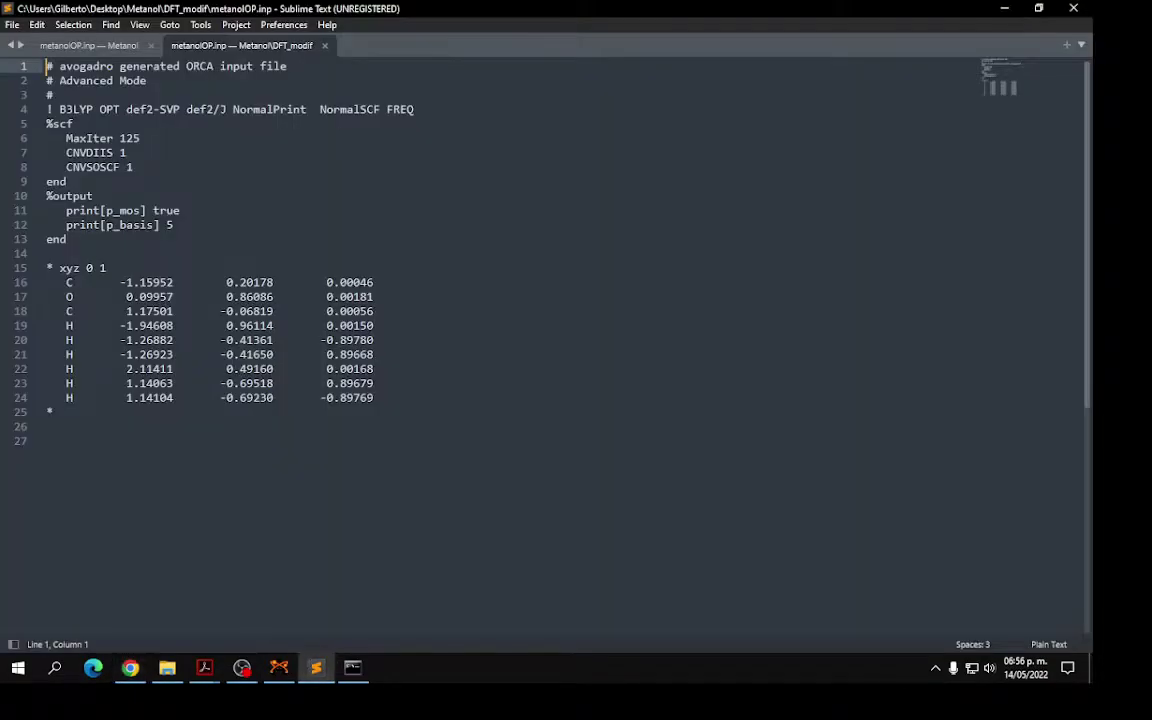
pyautogui.moveTo(414, 109); pyautogui.dragTo(46, 109)
pyautogui.hotkey('ctrl', 'v')
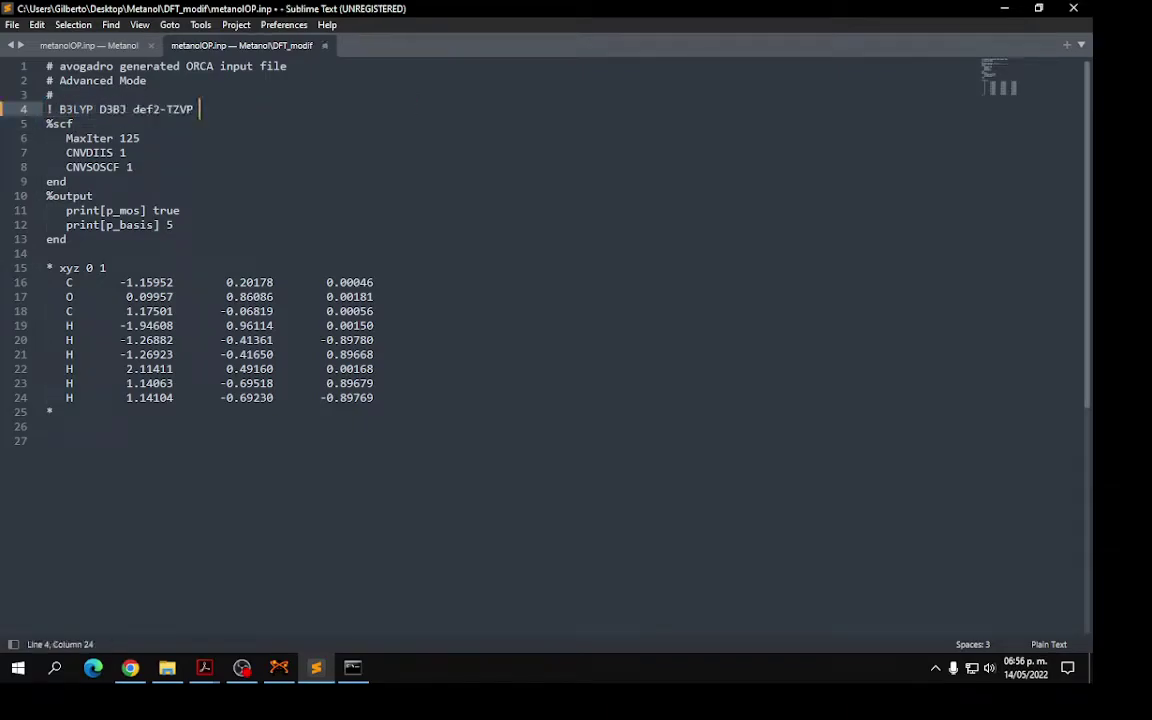
# Save the edited metanolOP.inp in DFT_modif, close that file and minimize Sublime Text
pyautogui.hotkey('ctrl', 's')
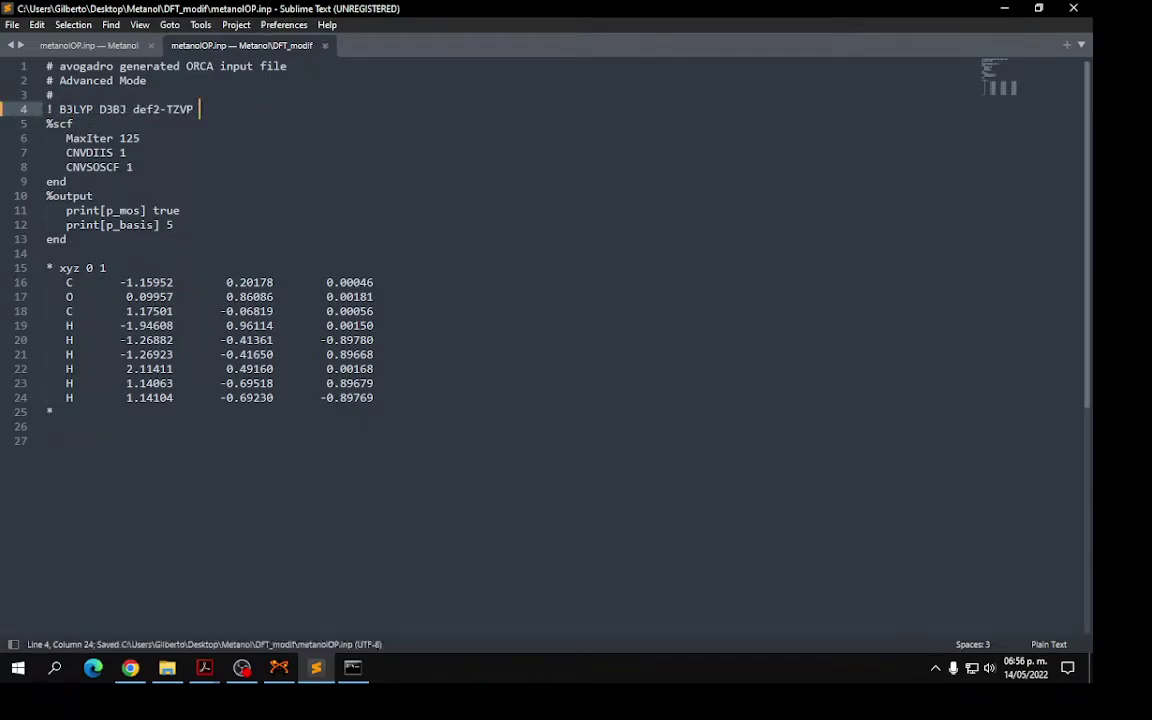
pyautogui.click(322, 46)
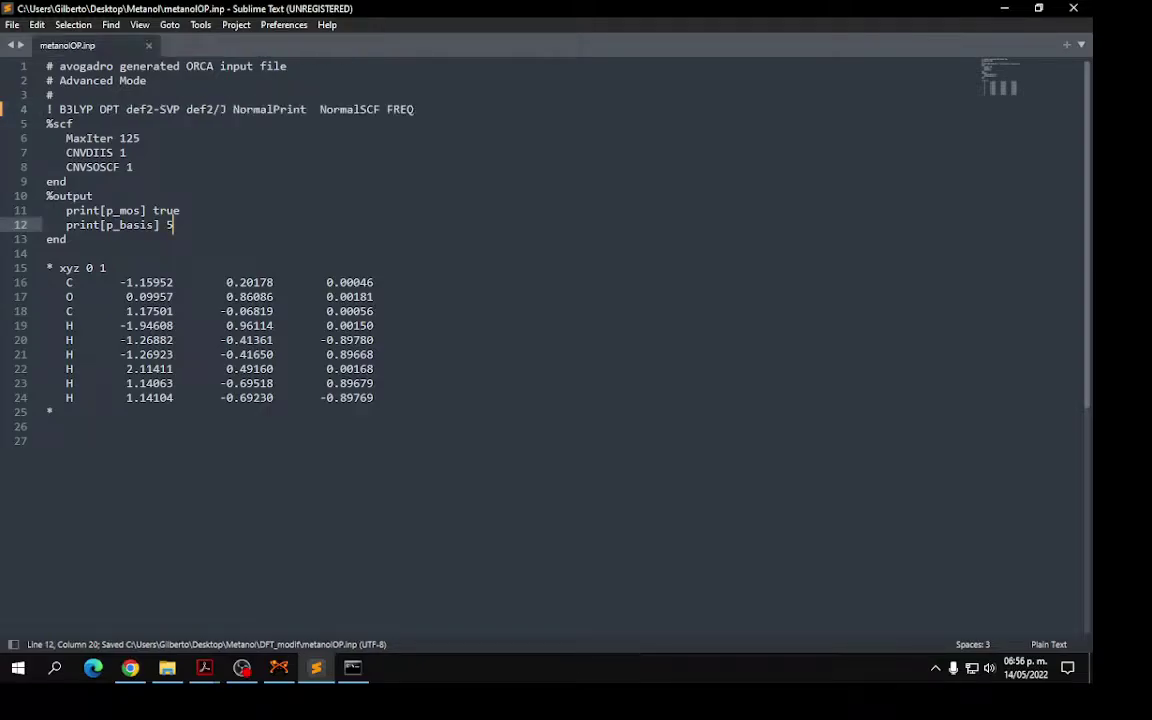
pyautogui.click(1004, 8)
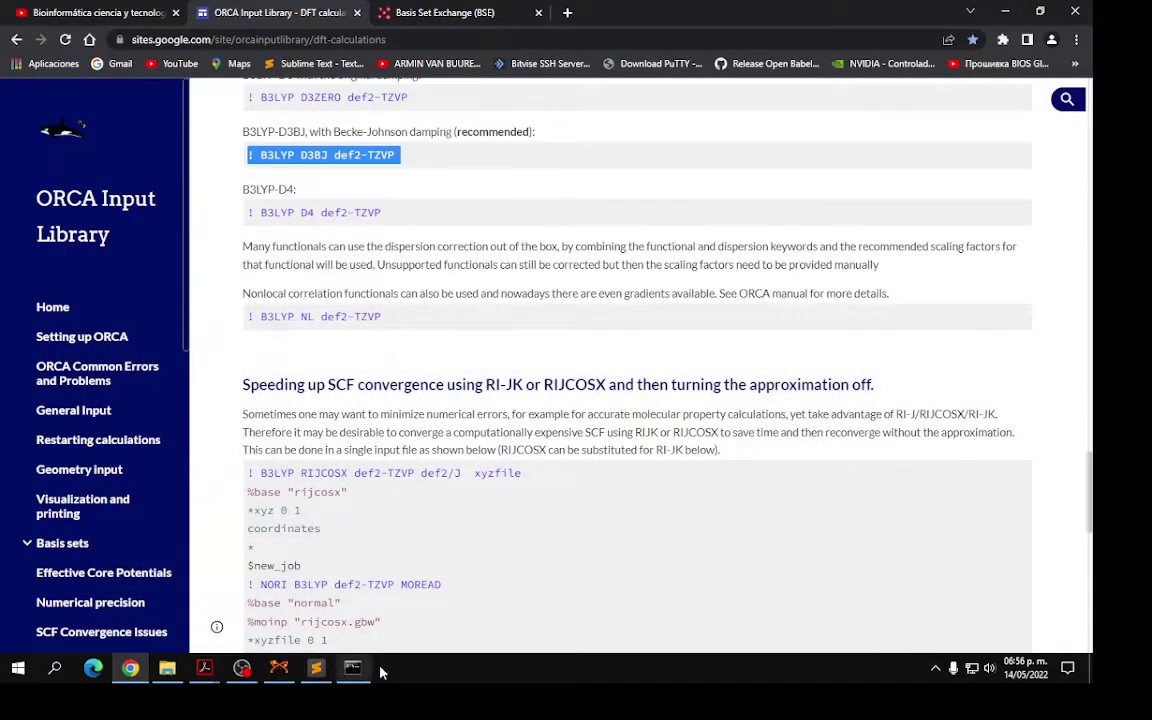
# End the Command Prompt session of folder 0000 with the exit command
pyautogui.click(352, 668)
pyautogui.click(455, 365)
pyautogui.write('exit')
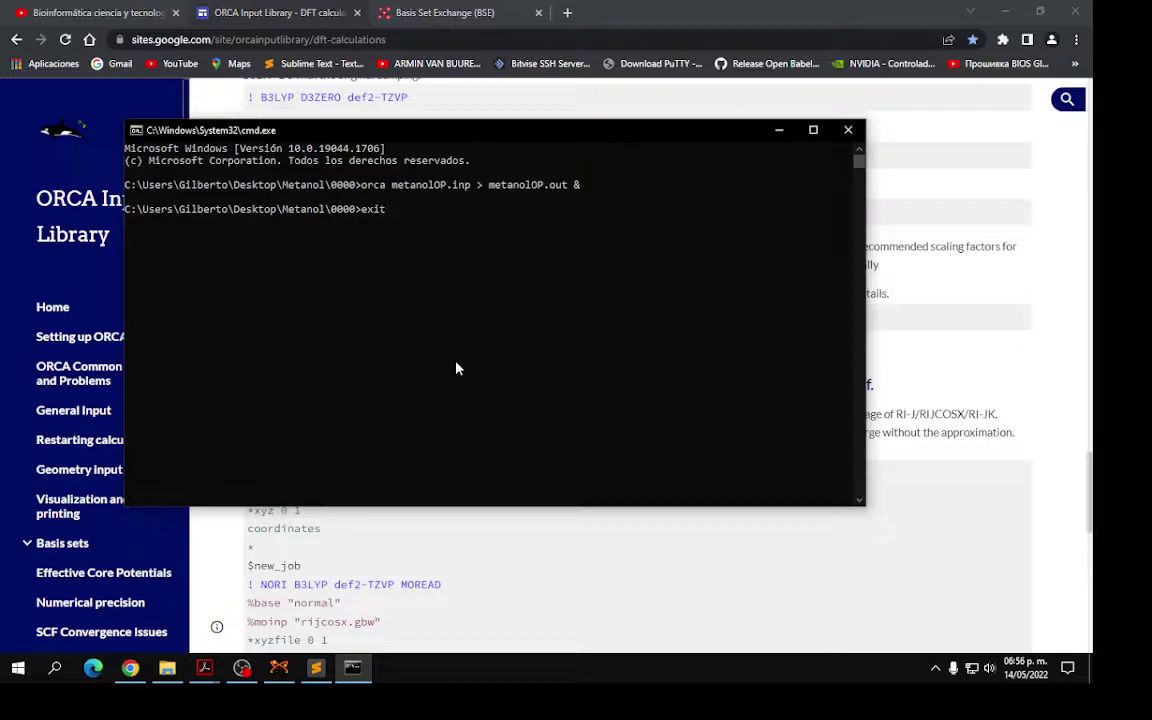
pyautogui.press('Return')
# Switch to File Explorer and open a Command Prompt in the DFT_modif folder
pyautogui.click(167, 668)
pyautogui.click(198, 252)
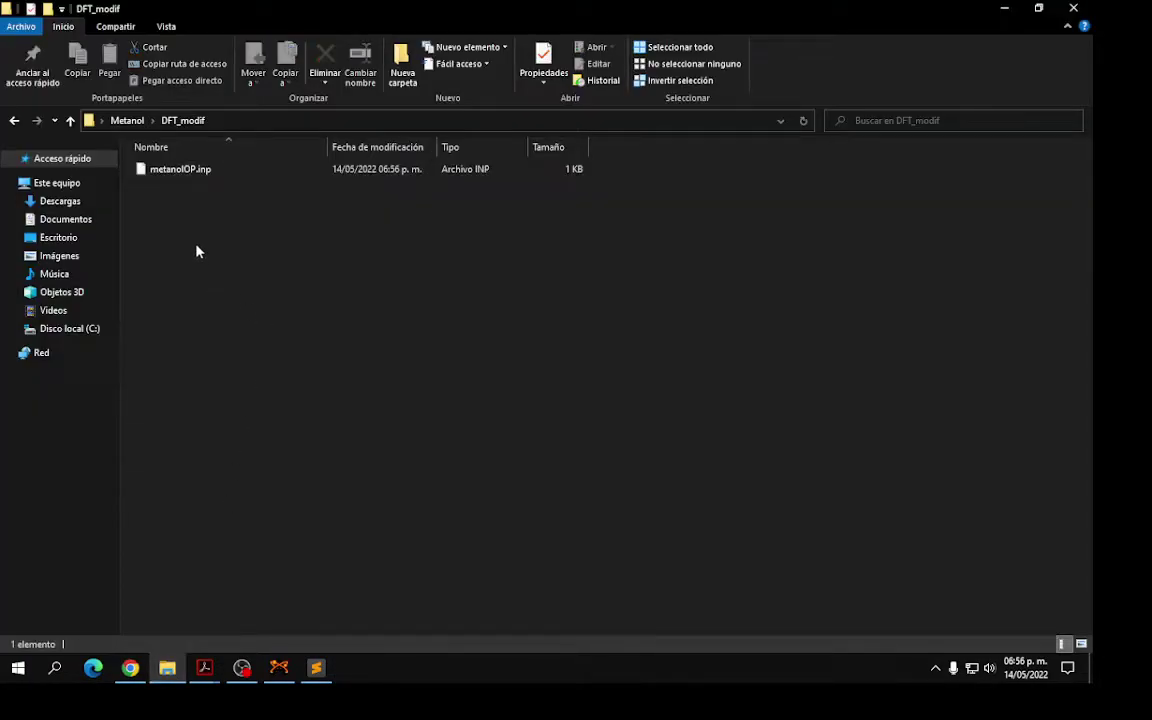
pyautogui.click(276, 120)
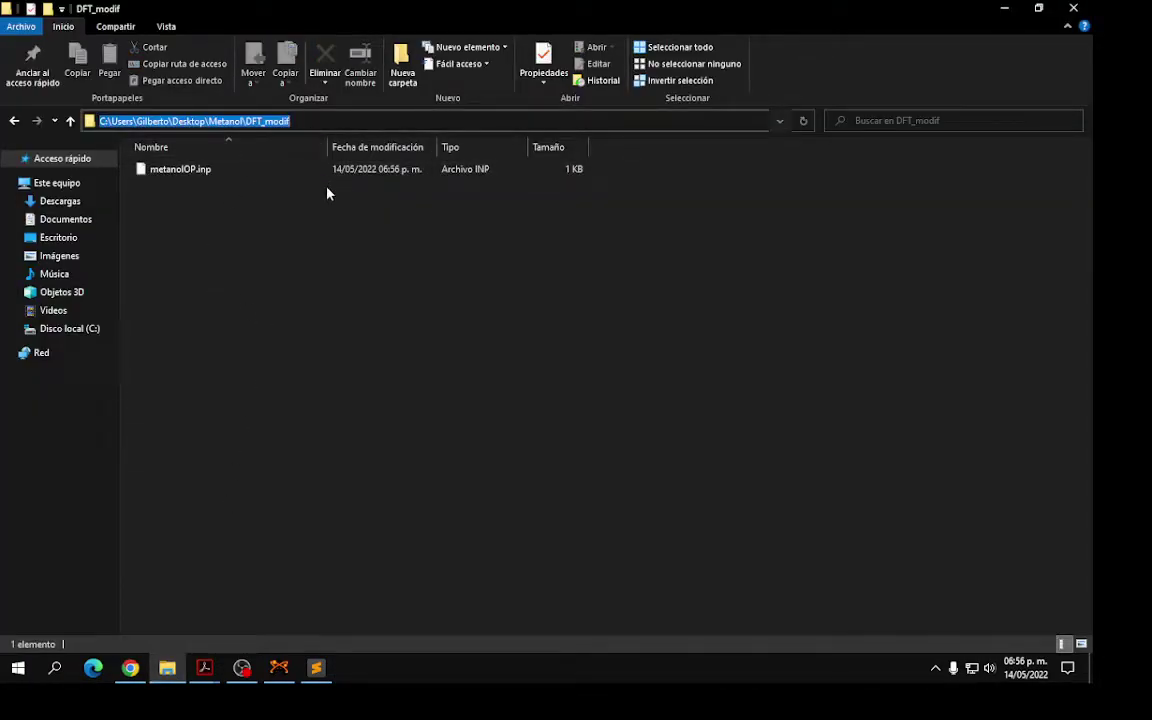
pyautogui.write('cmd')
pyautogui.press('Return')
pyautogui.click(353, 222)
# Start the ORCA calculation in DFT_modif with the command orca metanolOP.inp > metanolOP.out &
pyautogui.write('orca ')
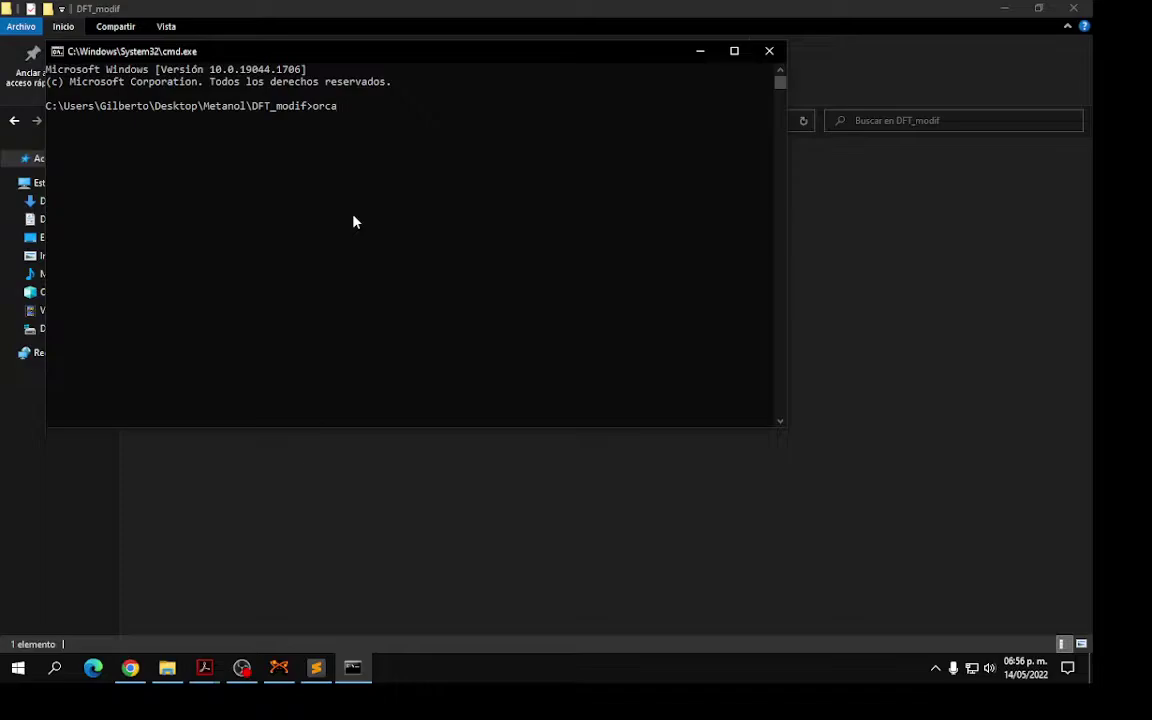
pyautogui.write('mo')
pyautogui.press('BackSpace')
pyautogui.write('e')
pyautogui.press('Tab')
pyautogui.write('^\\')
pyautogui.press('BackSpace')
pyautogui.press('BackSpace')
pyautogui.press('BackSpace')
pyautogui.write('> m')
pyautogui.press('Tab')
pyautogui.press('BackSpace')
pyautogui.press('BackSpace')
pyautogui.press('BackSpace')
pyautogui.write('ou')
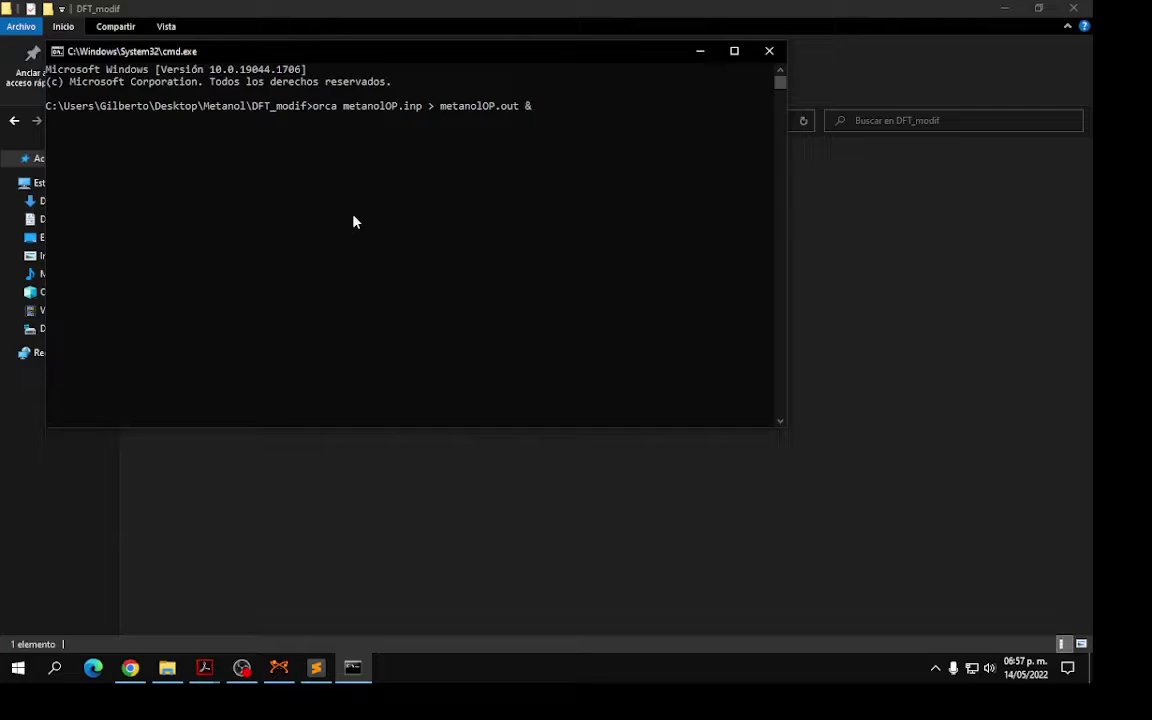
pyautogui.write('t &')
pyautogui.press('Return')
# Check the progress of the ORCA run in the DFT_modif folder and in the Command Prompt
pyautogui.click(851, 90)
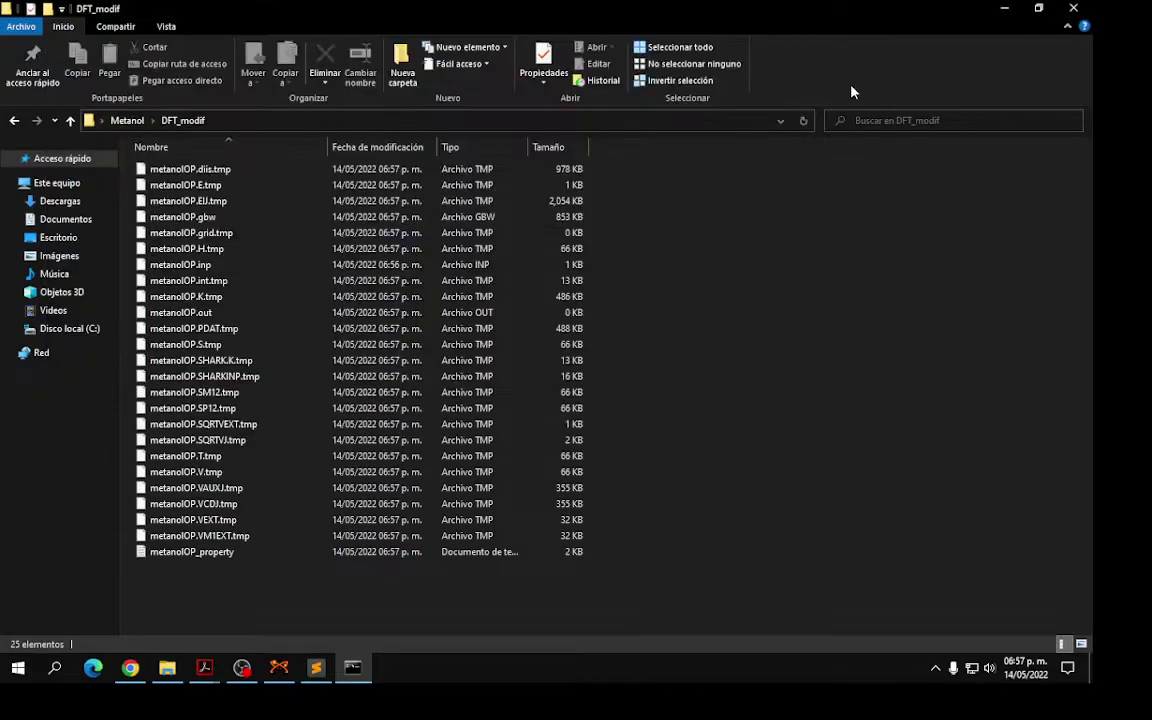
pyautogui.moveTo(360, 601); pyautogui.dragTo(140, 165)
pyautogui.click(702, 438)
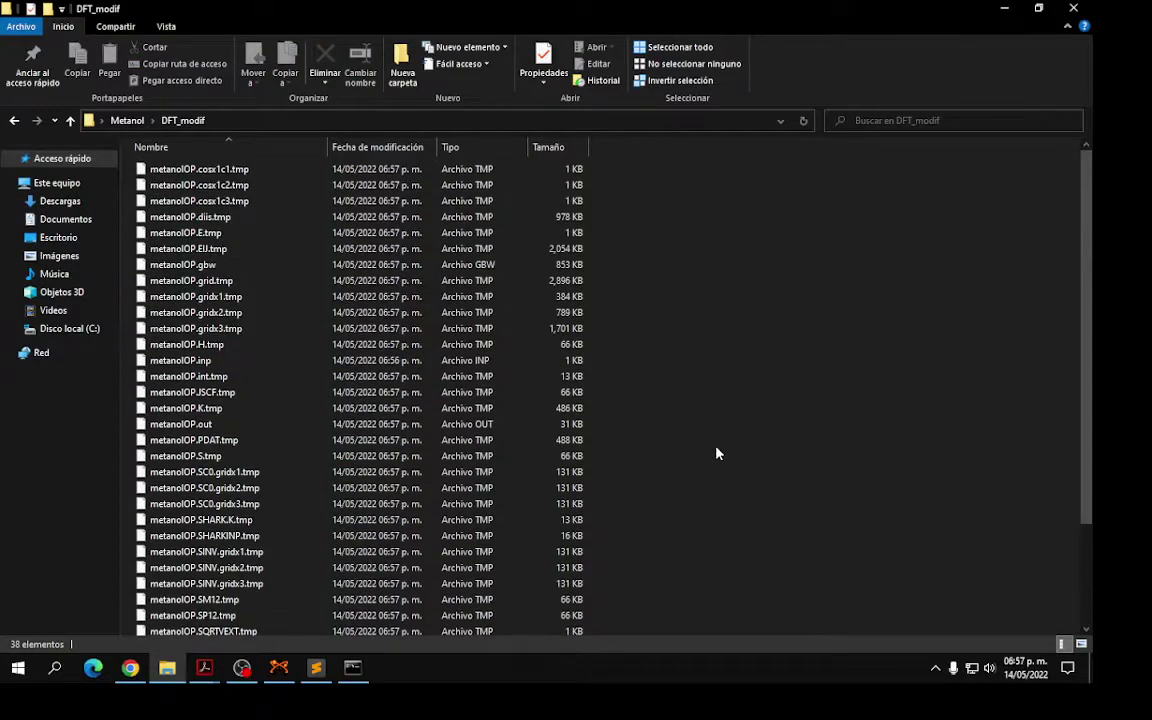
pyautogui.click(130, 667)
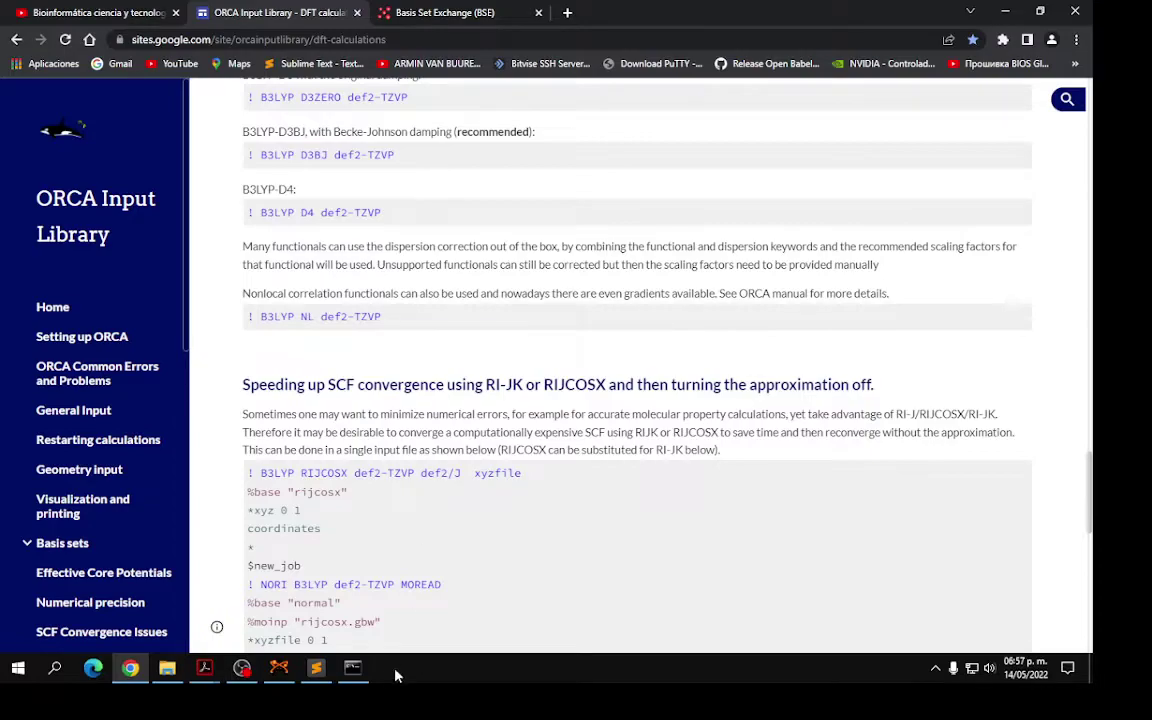
pyautogui.click(352, 667)
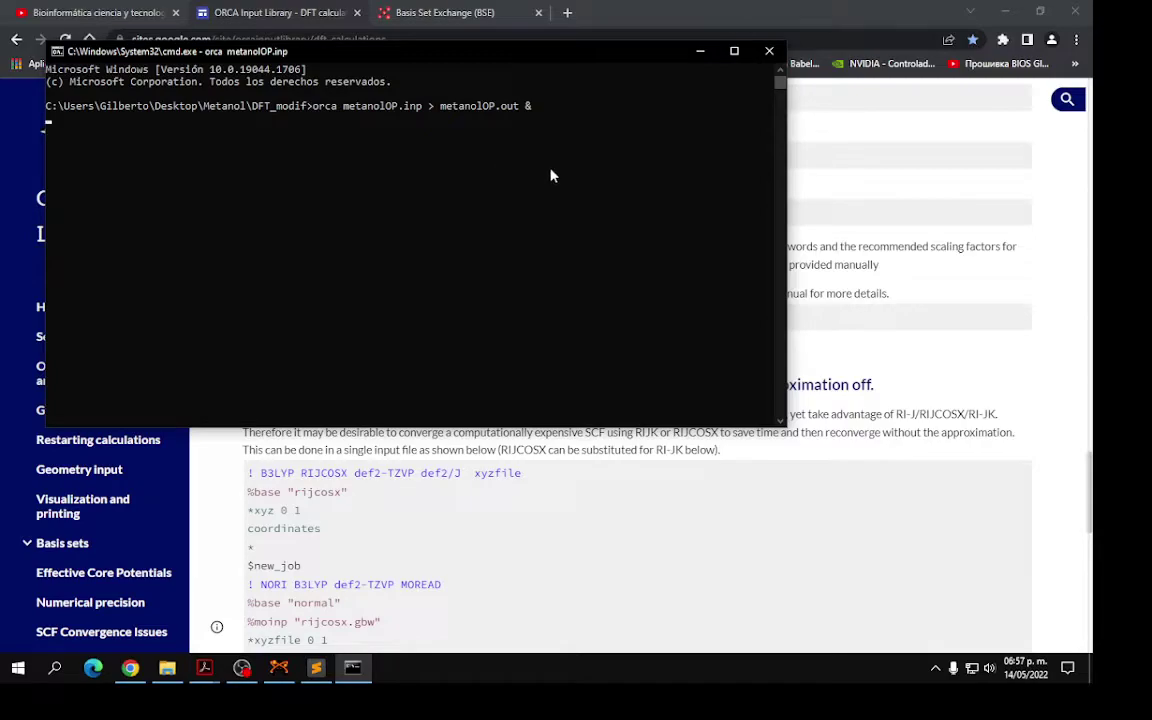
pyautogui.click(167, 667)
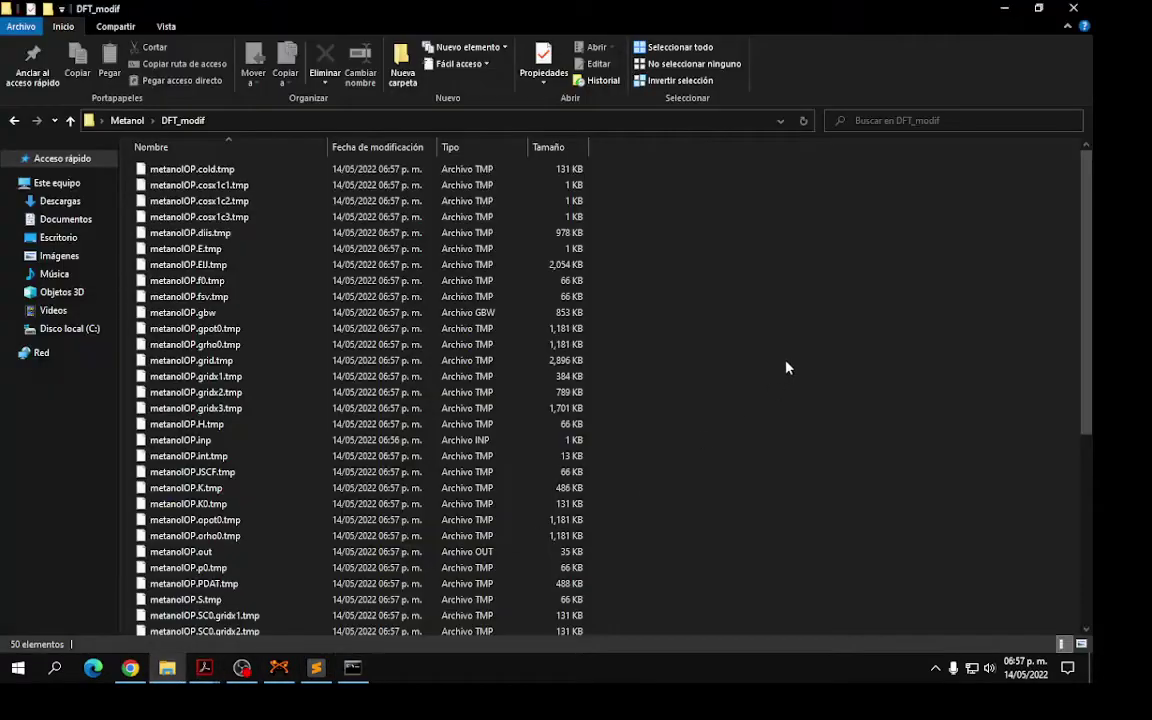
# Browse YouTube_2022 on the desktop, looking through its GIMP, Linux2022, Ope_MPI_4.1.1_fedora_Linux_x64 and Orca_en_paralelo_Debian11.2 folders, and close it
pyautogui.click(77, 203)
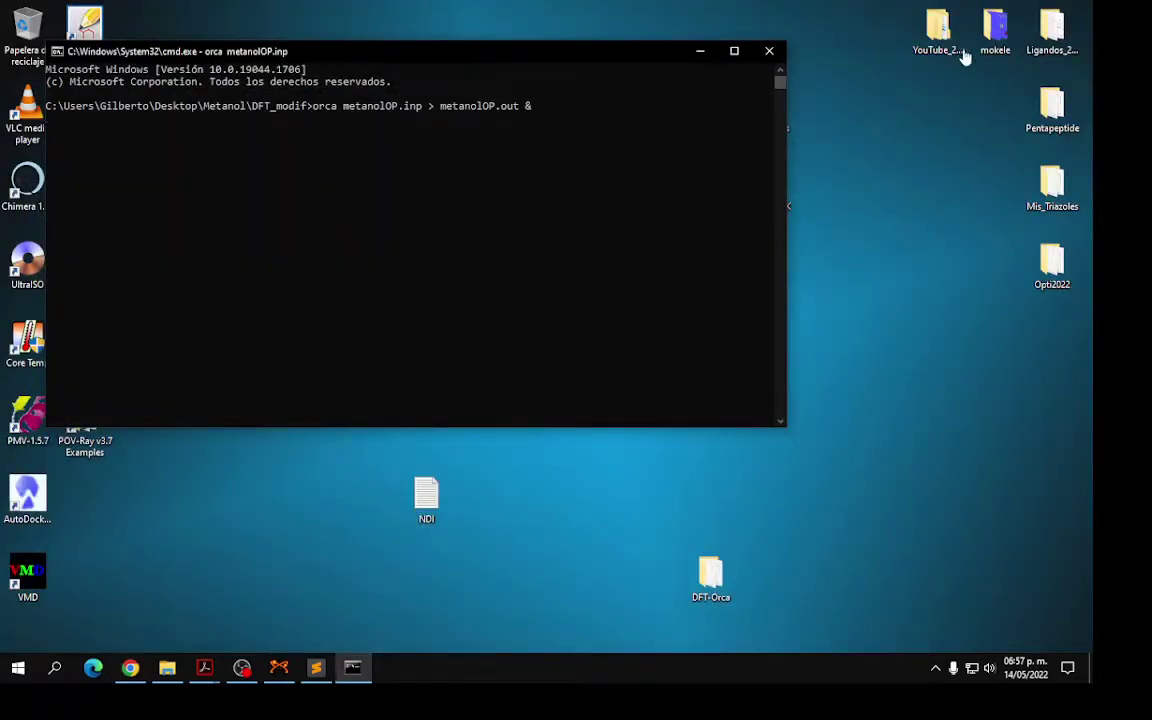
pyautogui.doubleClick(938, 32)
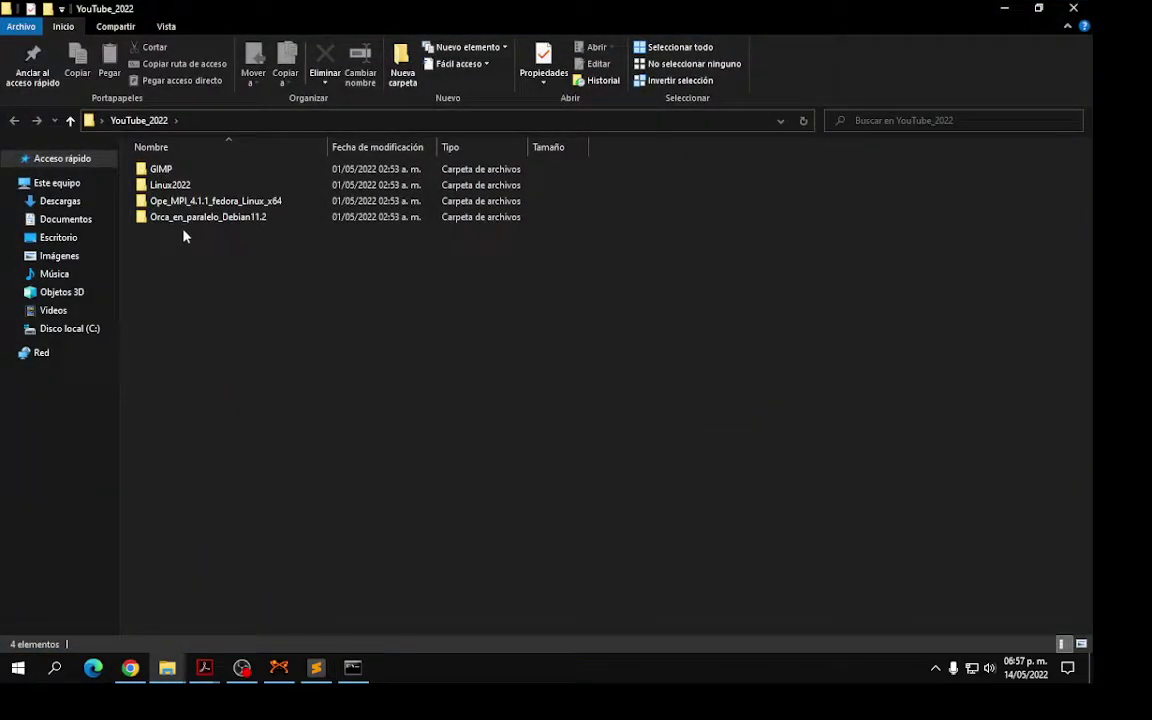
pyautogui.doubleClick(160, 170)
pyautogui.click(14, 120)
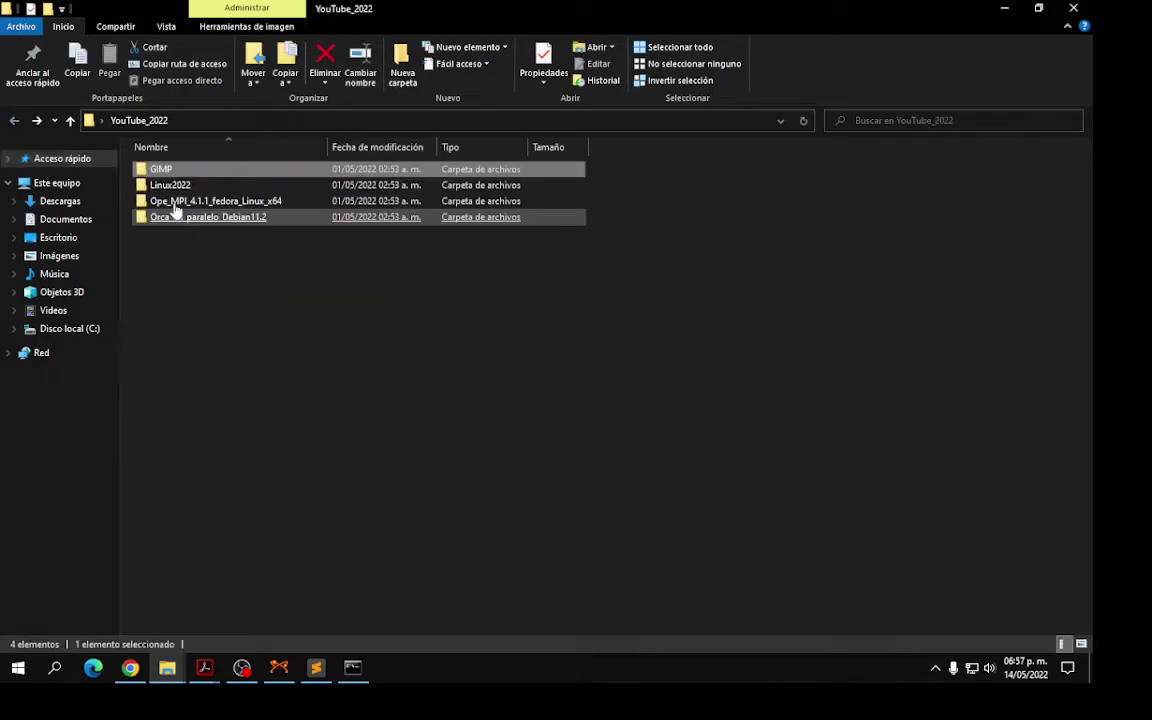
pyautogui.doubleClick(165, 185)
pyautogui.doubleClick(180, 170)
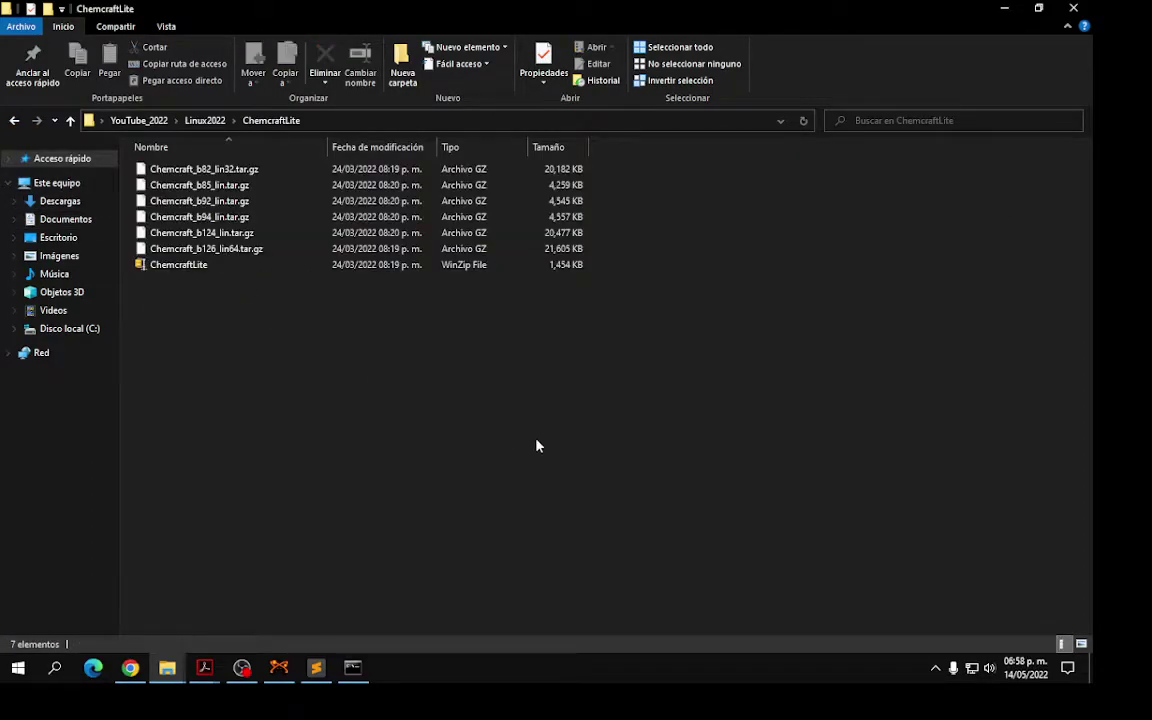
pyautogui.click(14, 120)
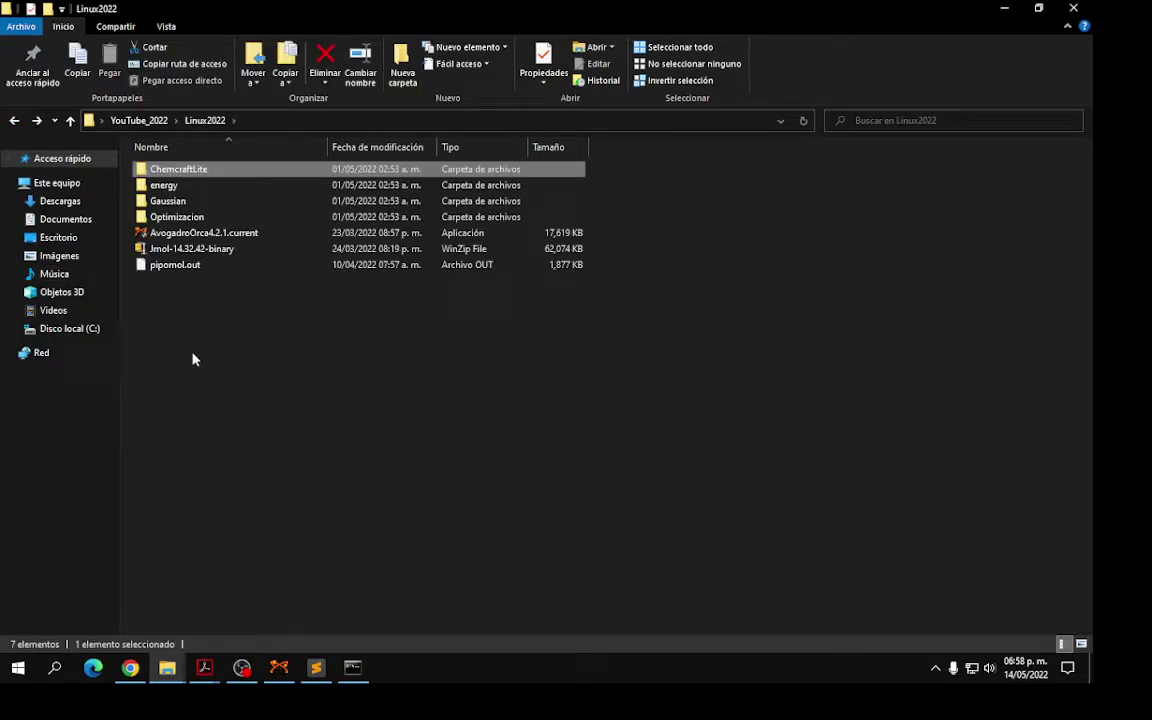
pyautogui.click(14, 120)
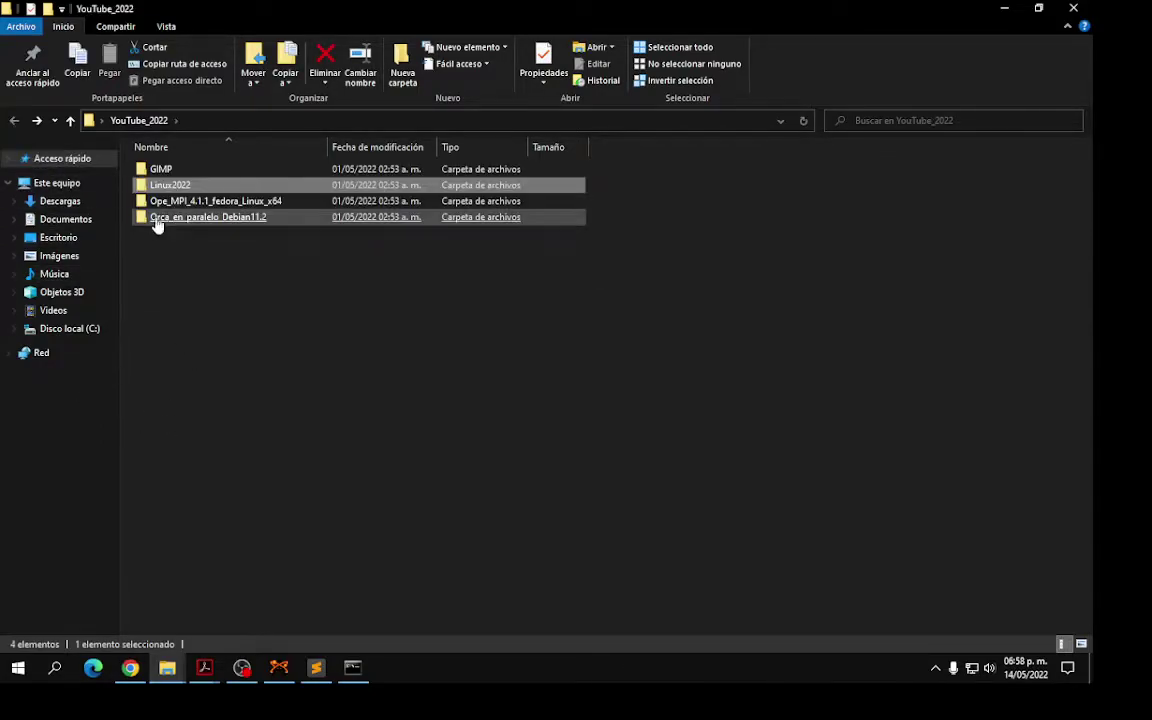
pyautogui.doubleClick(165, 201)
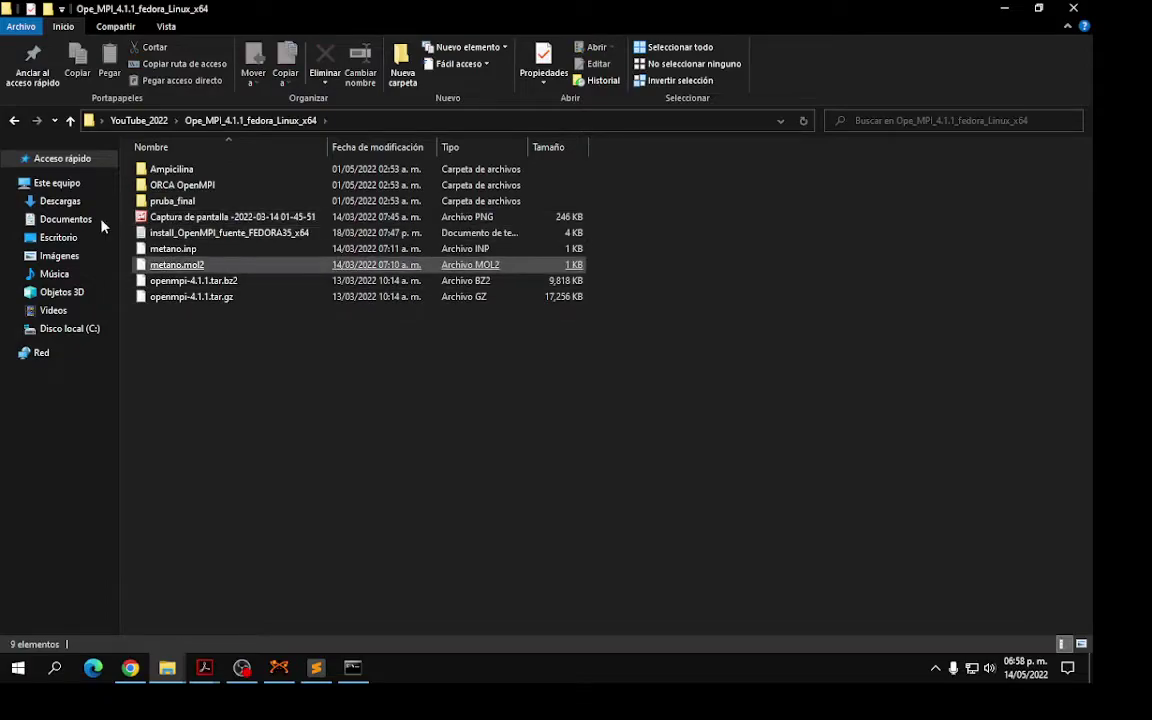
pyautogui.click(14, 120)
pyautogui.doubleClick(180, 217)
pyautogui.click(228, 470)
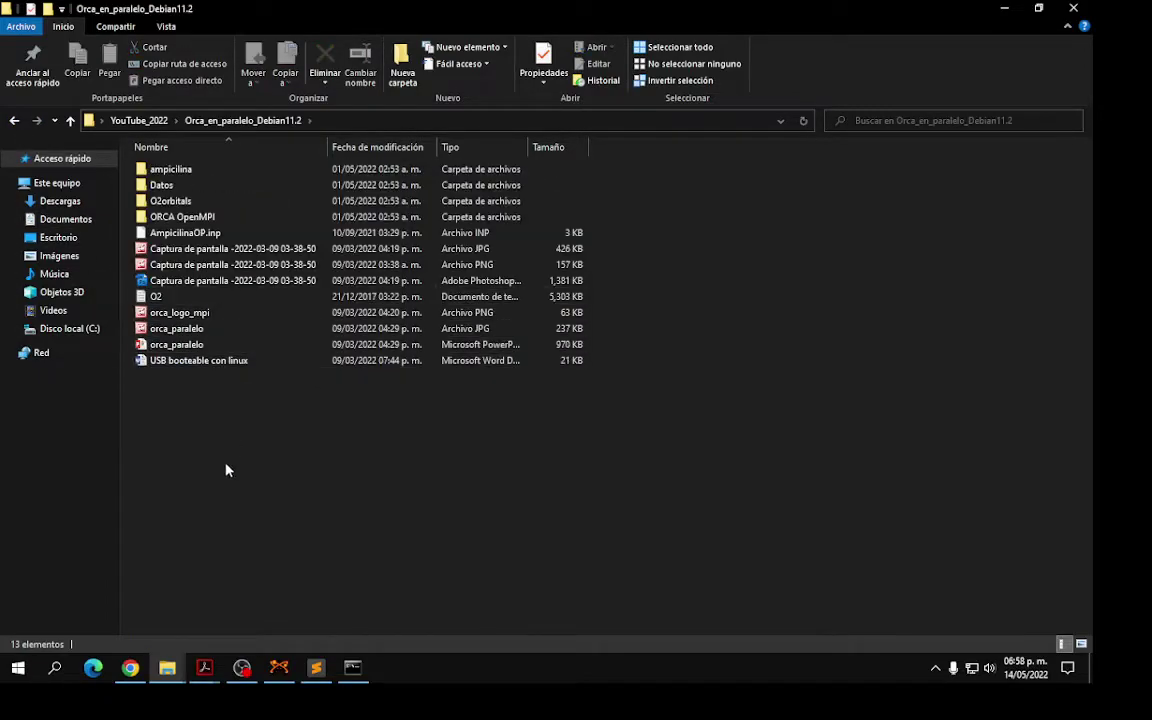
pyautogui.click(12, 121)
pyautogui.hotkey('alt', 'F4')
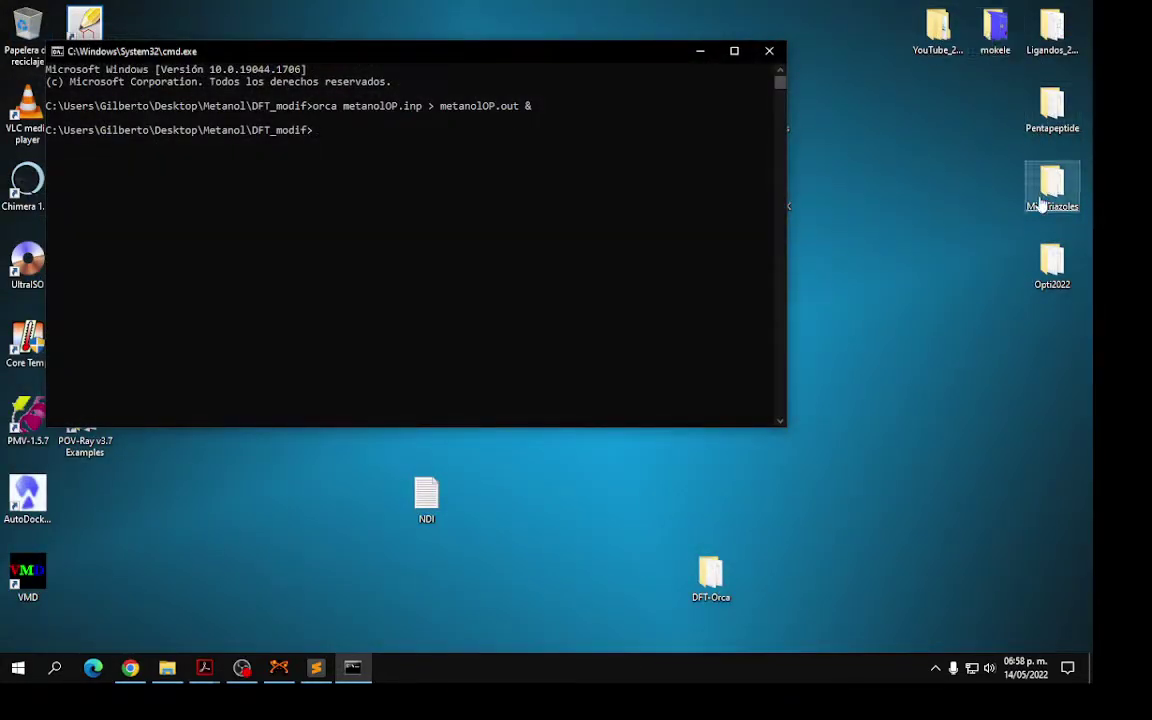
# Check the Command Prompt, return to DFT_modif in File Explorer, and open metanolOP.out in Sublime Text to inspect the results
pyautogui.click(969, 266)
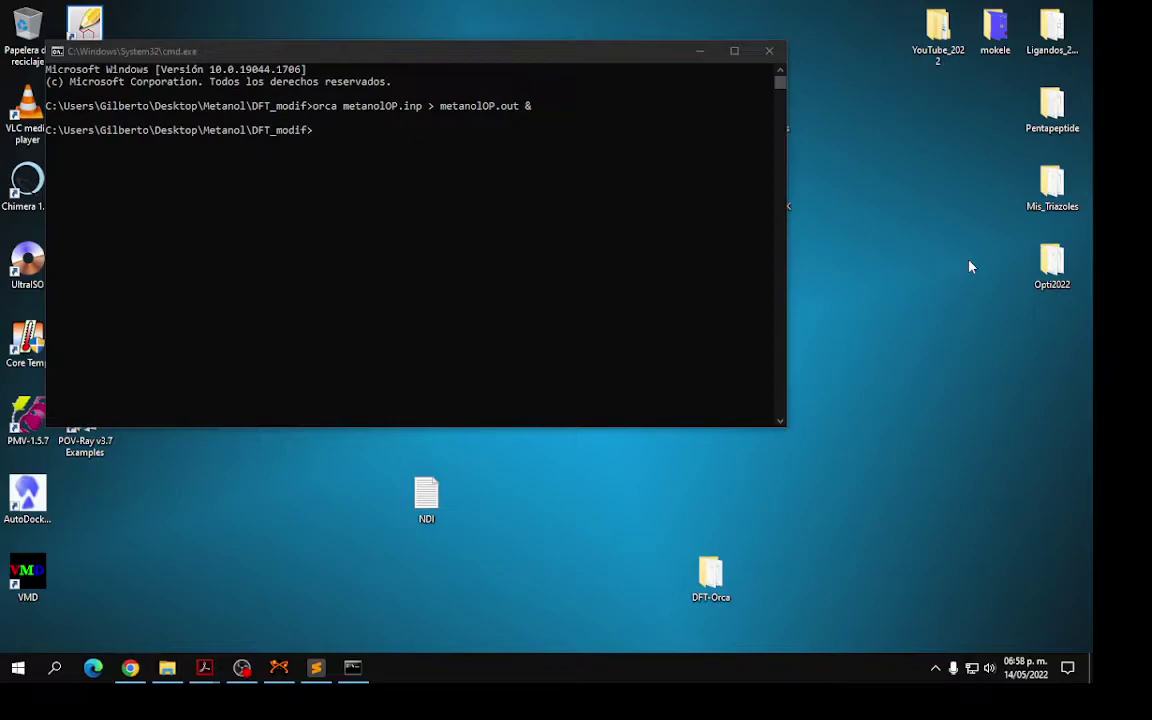
pyautogui.click(423, 242)
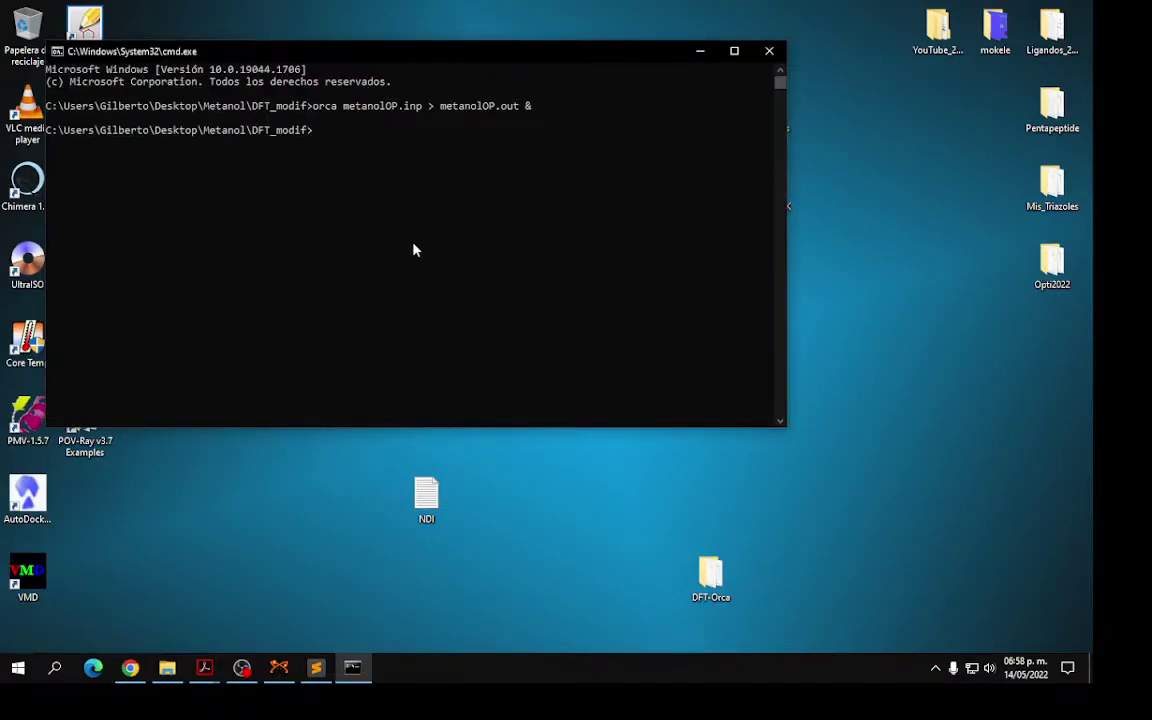
pyautogui.click(167, 667)
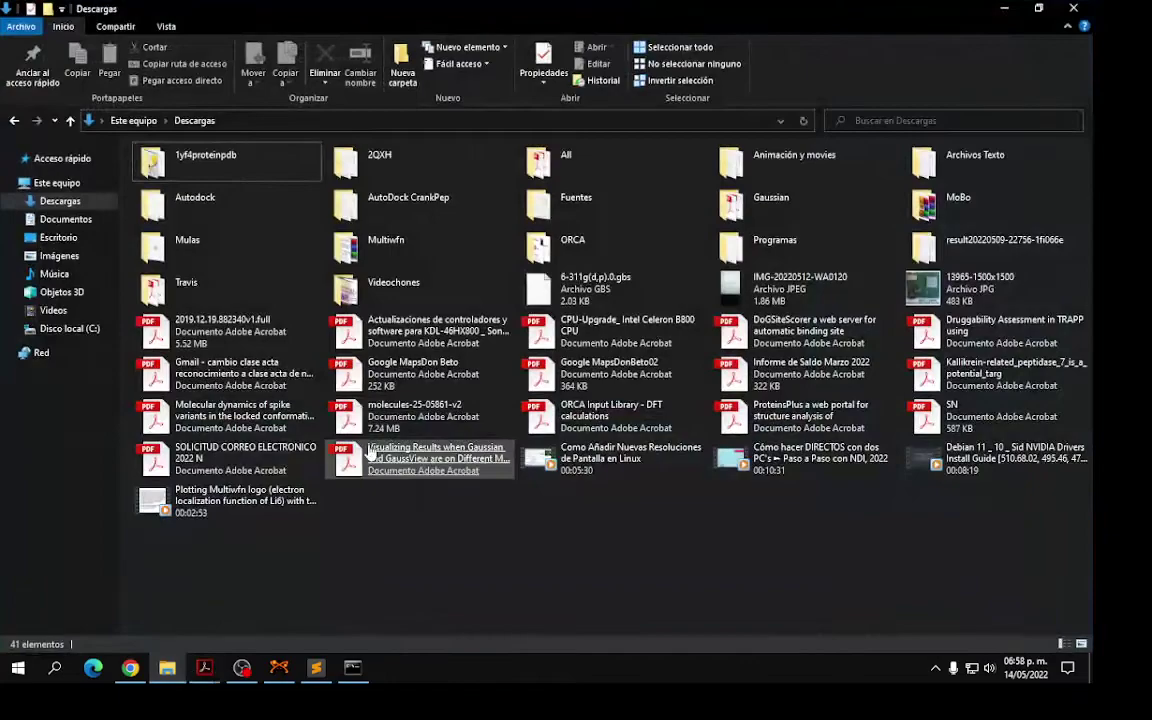
pyautogui.click(14, 121)
pyautogui.click(14, 121)
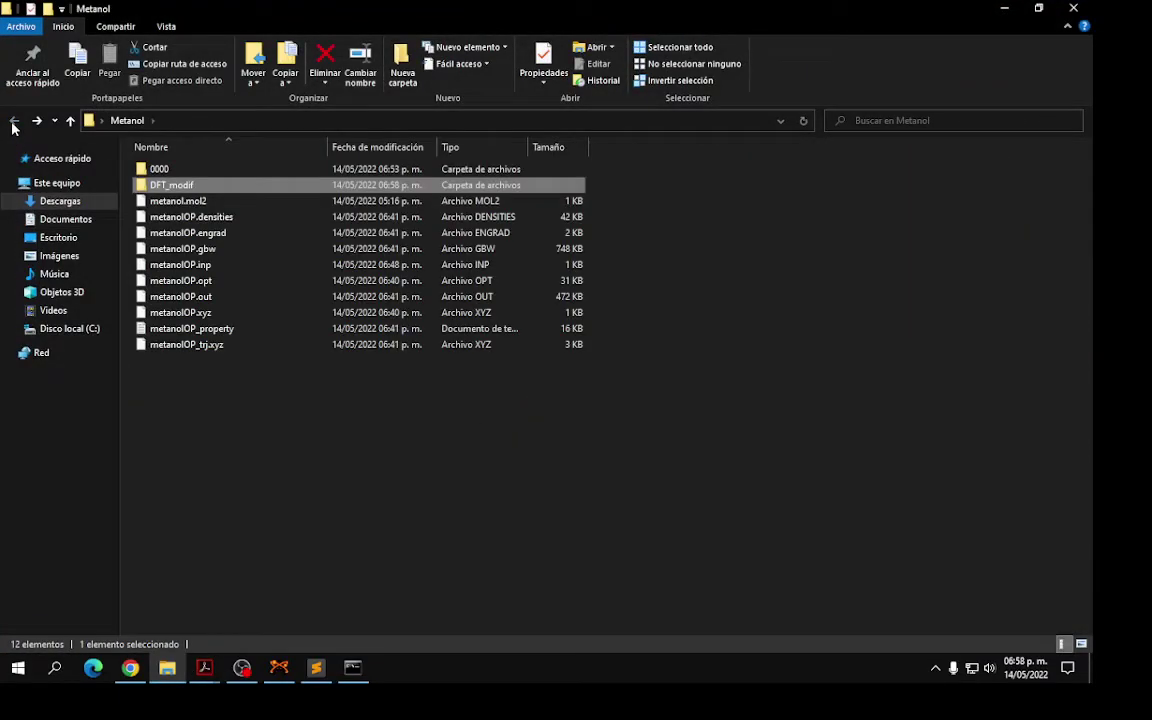
pyautogui.doubleClick(170, 185)
pyautogui.rightClick(188, 217)
pyautogui.click(255, 263)
pyautogui.moveTo(1047, 103); pyautogui.dragTo(1016, 535)
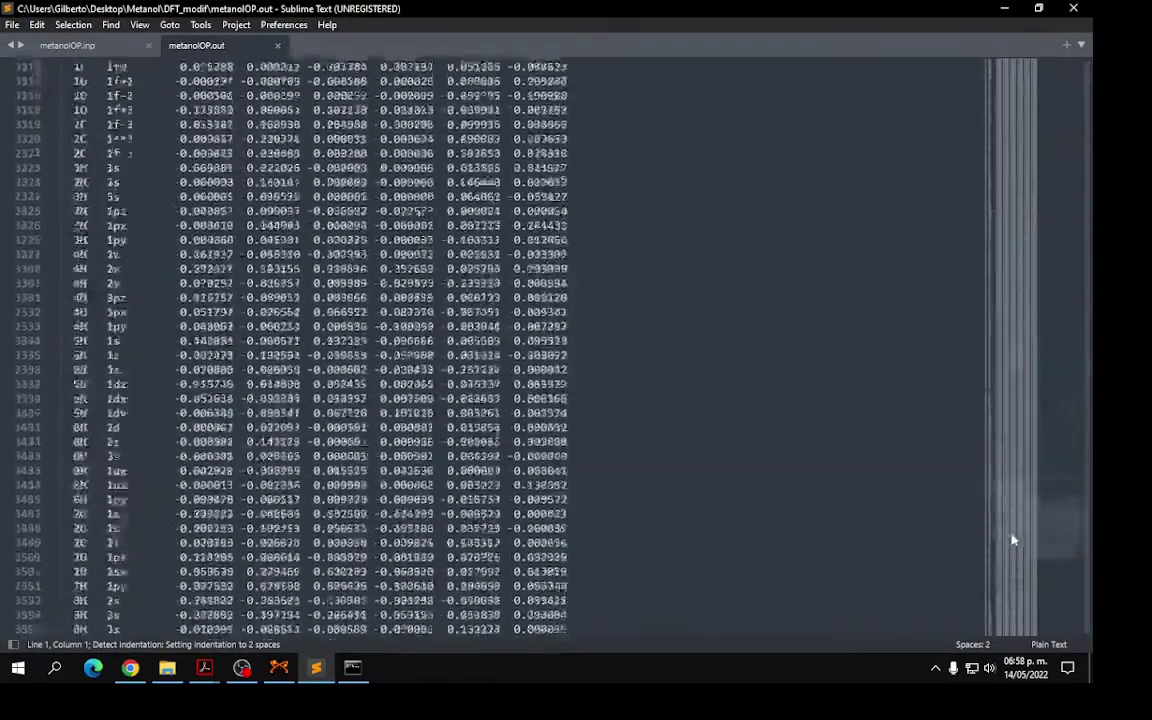
# Review metanolOP.out down to its final run-time lines, close the file and minimize the text editor
pyautogui.scroll(-20, 688, 475)
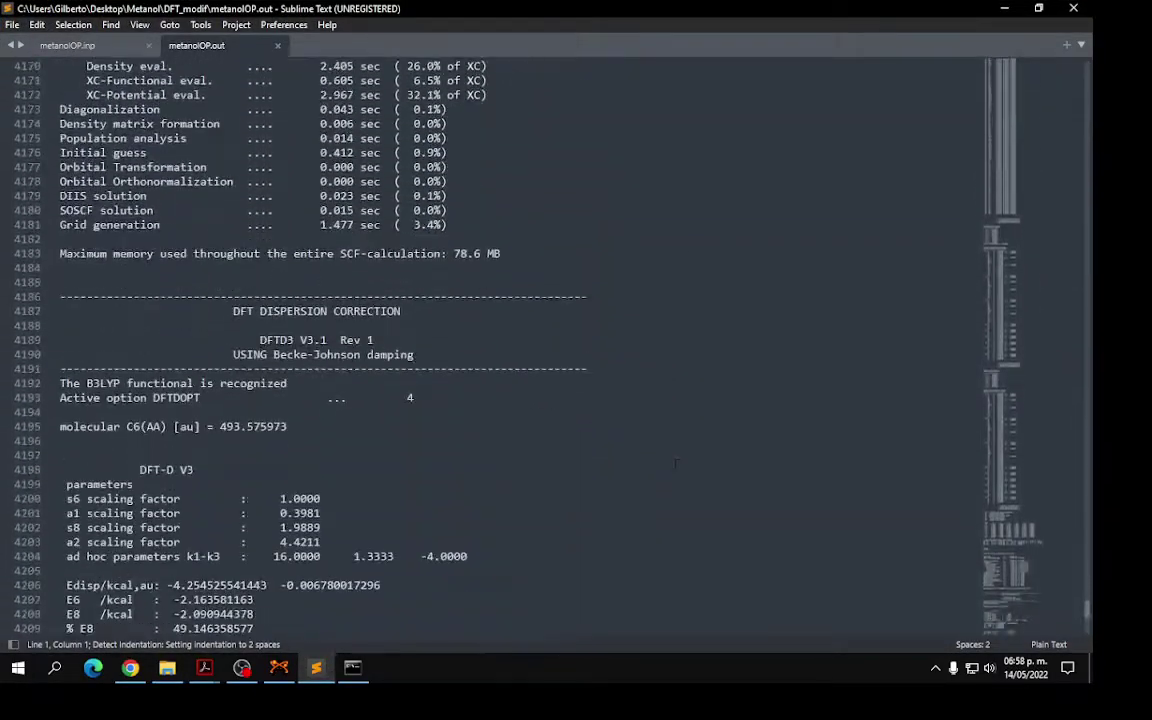
pyautogui.scroll(-10, 663, 463)
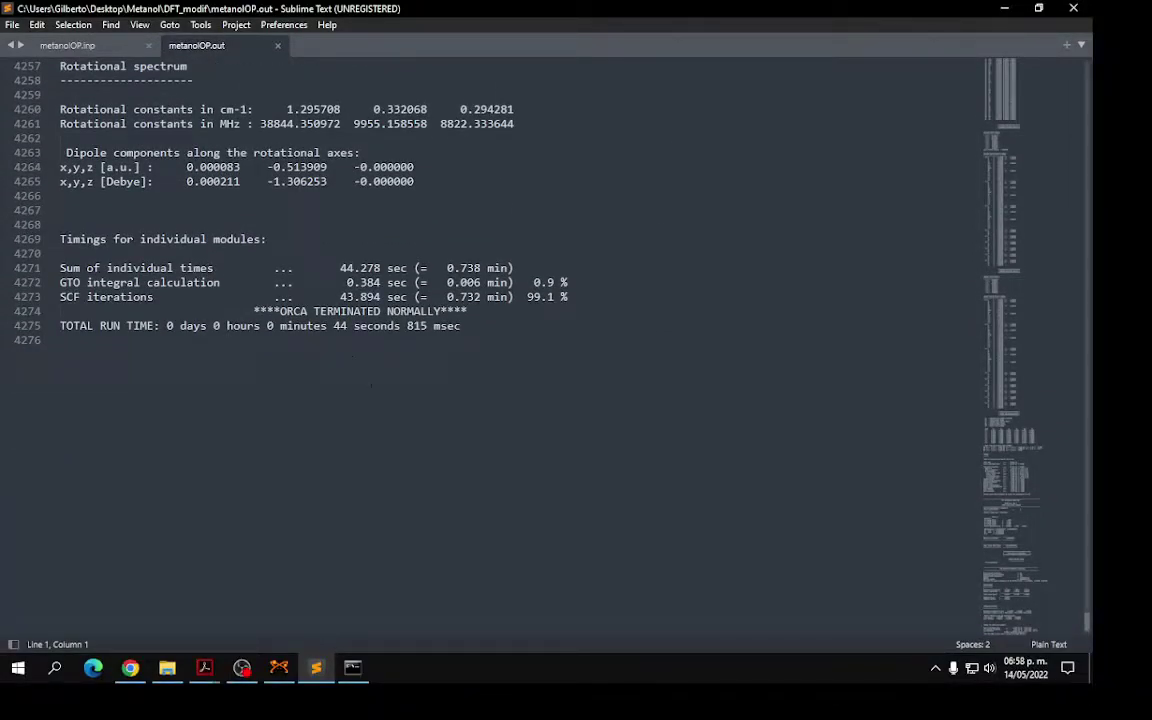
pyautogui.click(279, 47)
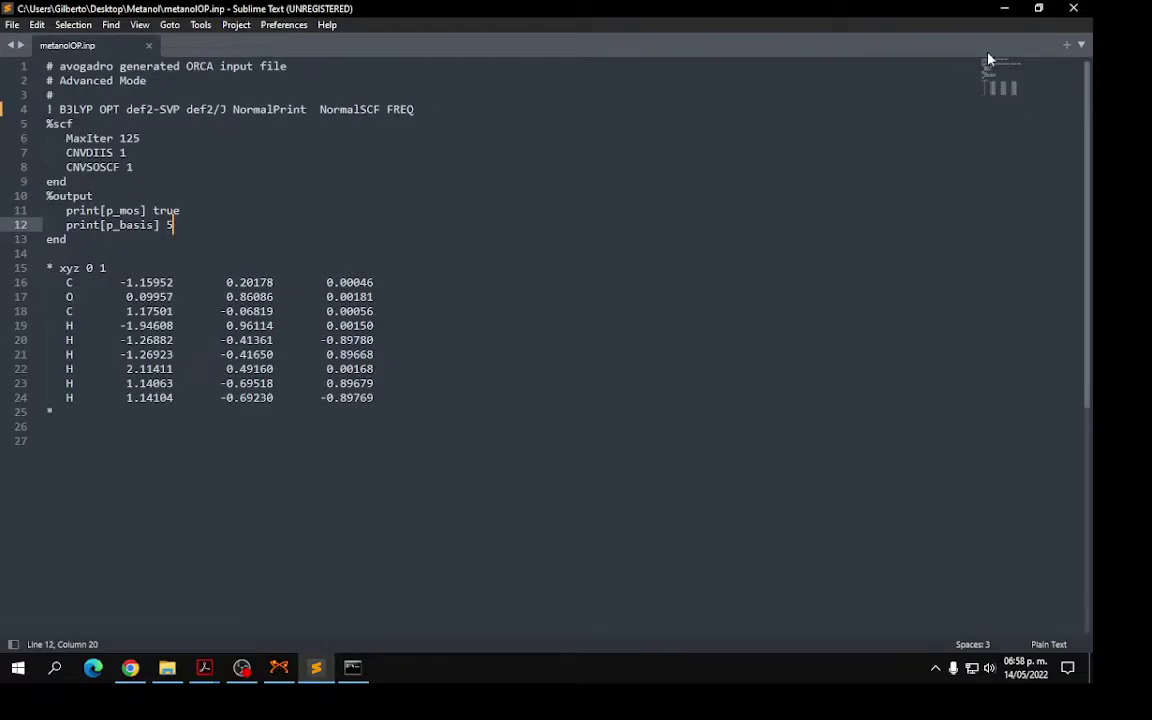
pyautogui.click(1004, 12)
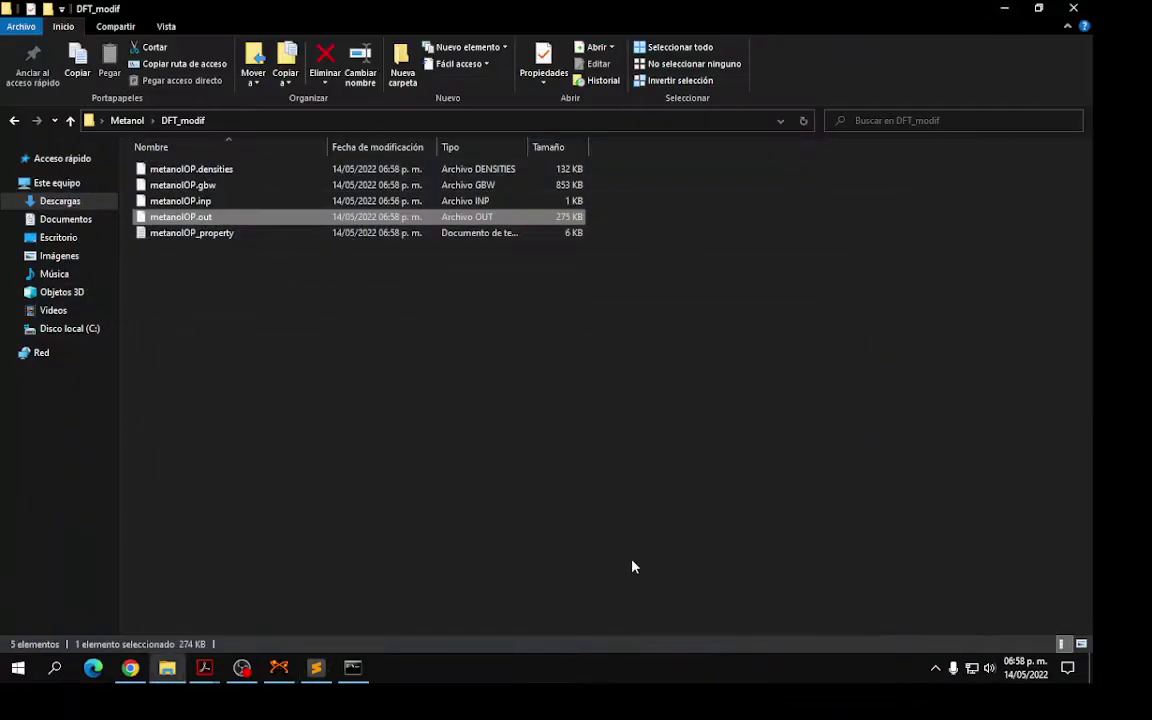
# Load metanolOP.out from the DFT_modif folder into Avogadro
pyautogui.click(279, 667)
pyautogui.click(279, 667)
pyautogui.moveTo(188, 220); pyautogui.dragTo(512, 440)
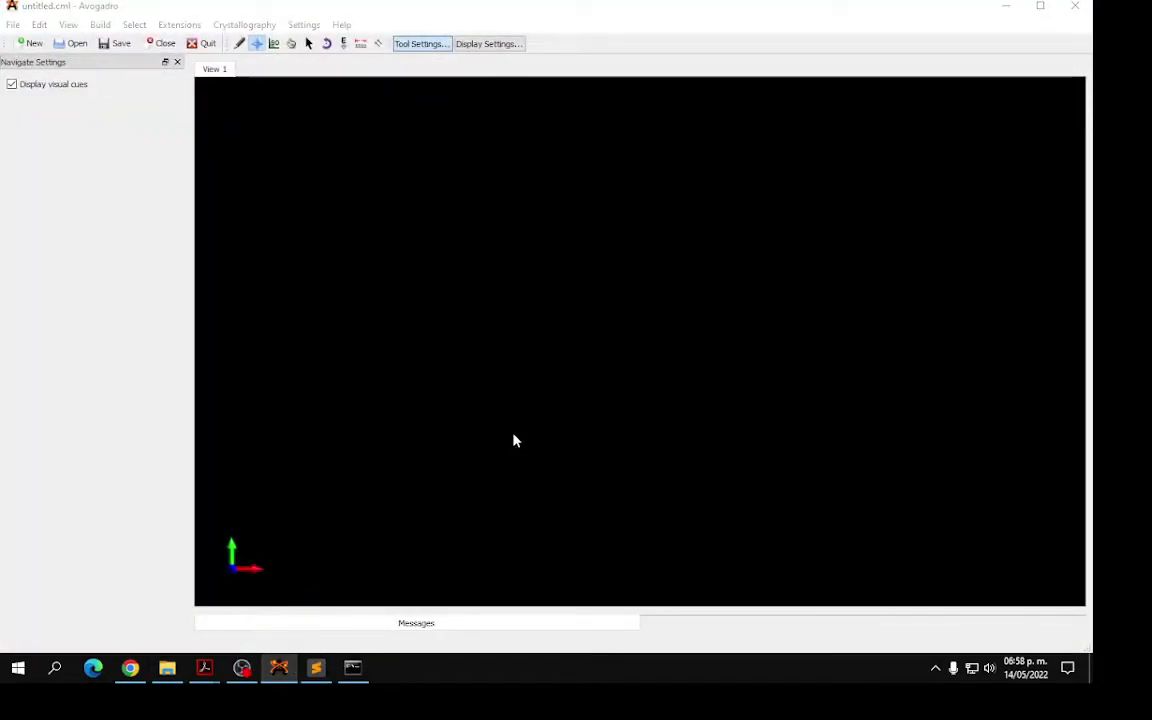
pyautogui.click(167, 667)
pyautogui.moveTo(190, 222); pyautogui.dragTo(648, 309)
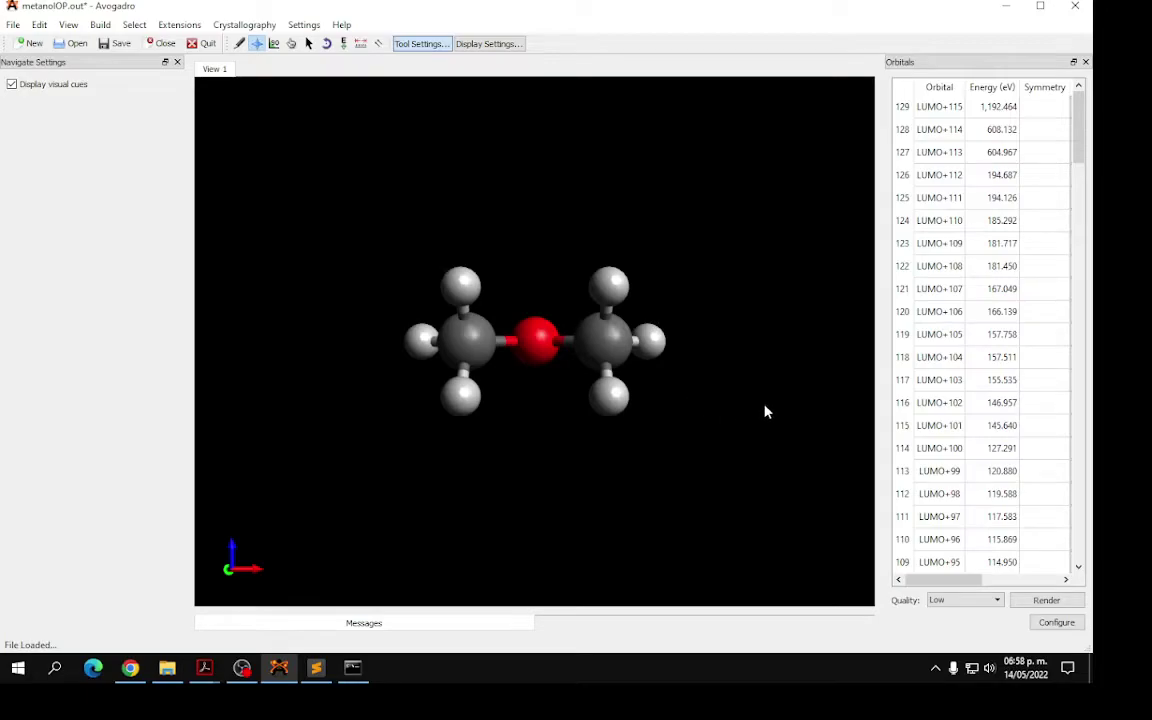
# Display the HOMO surface of the loaded molecule and rotate the model to inspect it
pyautogui.scroll(-6, 978, 347)
pyautogui.scroll(-20, 978, 347)
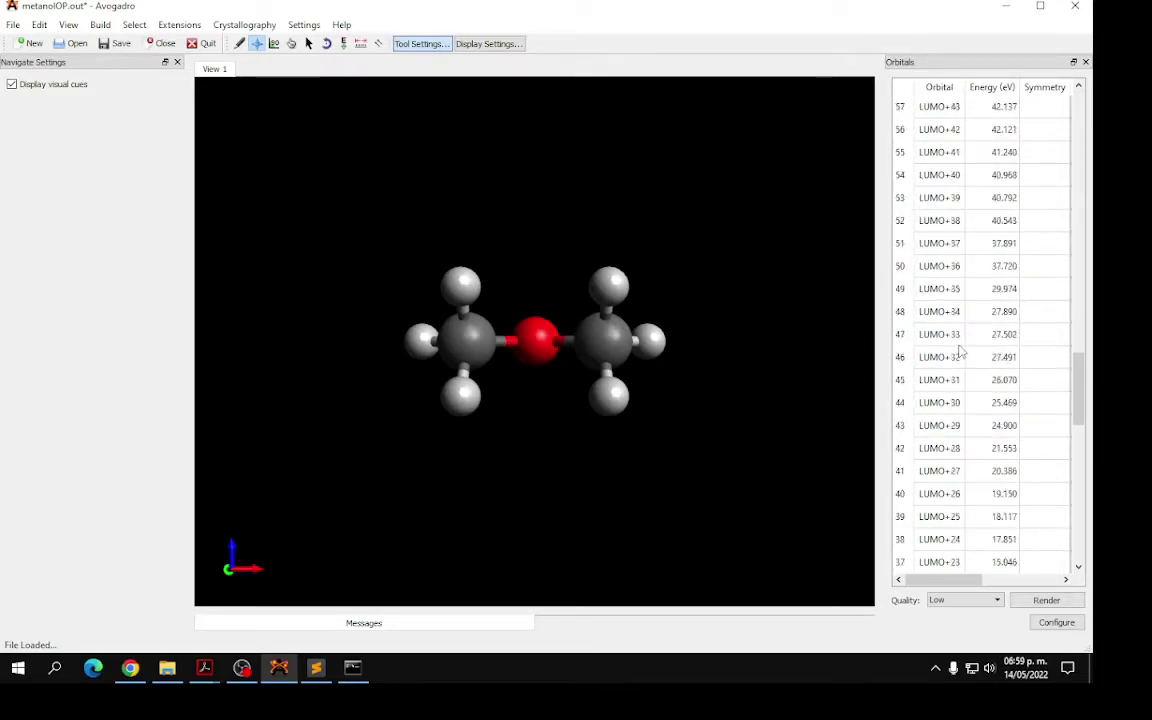
pyautogui.click(939, 425)
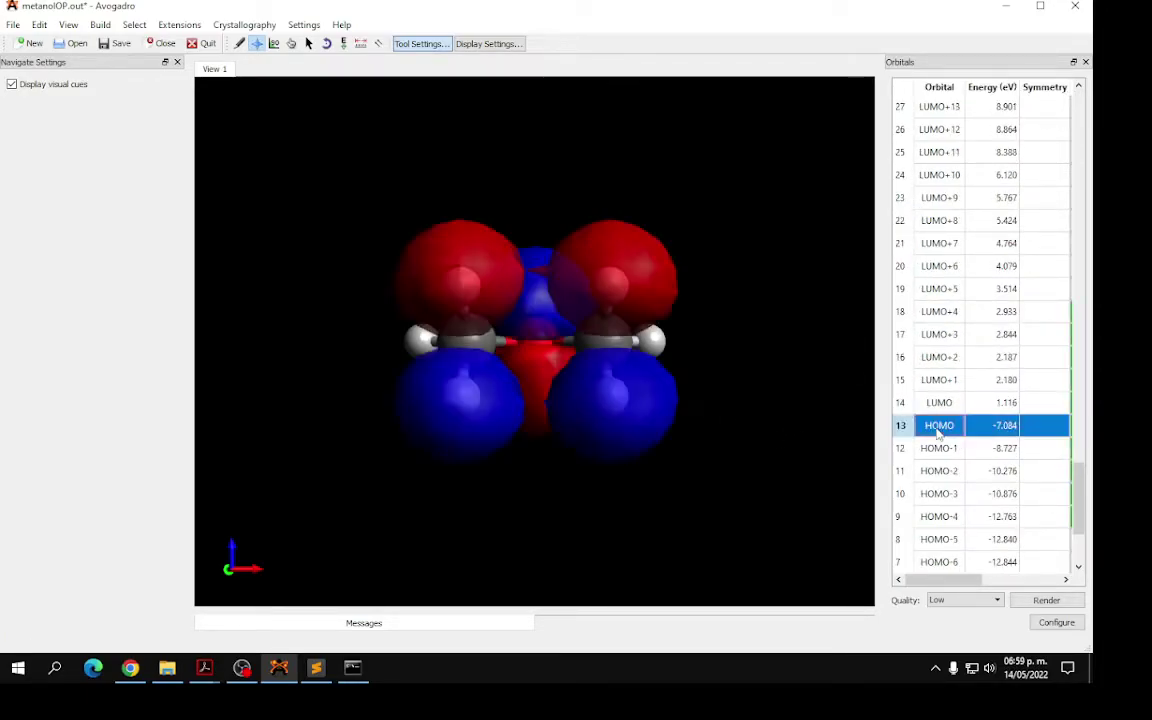
pyautogui.moveTo(571, 239); pyautogui.dragTo(593, 357)
# Display the LUMO surface and orient the molecule with the oxygen atom facing forward and down
pyautogui.click(939, 402)
pyautogui.moveTo(553, 423); pyautogui.dragTo(512, 266)
pyautogui.moveTo(514, 217); pyautogui.dragTo(529, 439)
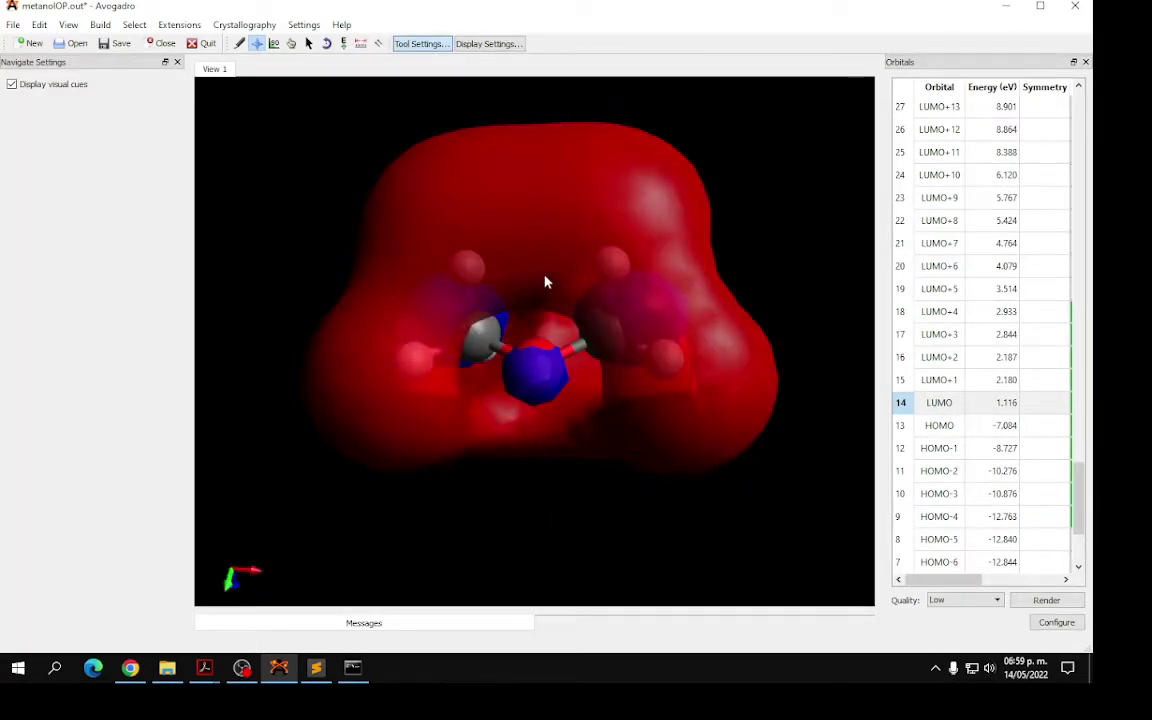
pyautogui.scroll(-5, 545, 275)
pyautogui.scroll(-1, 540, 334)
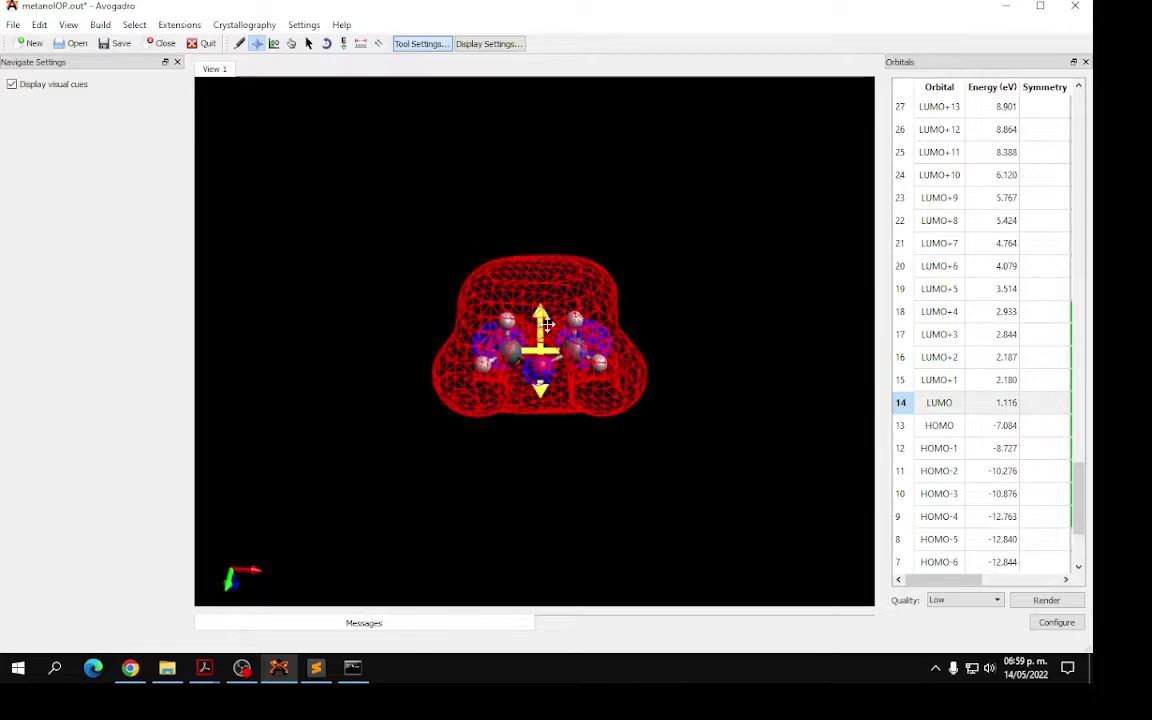
pyautogui.scroll(5, 550, 342)
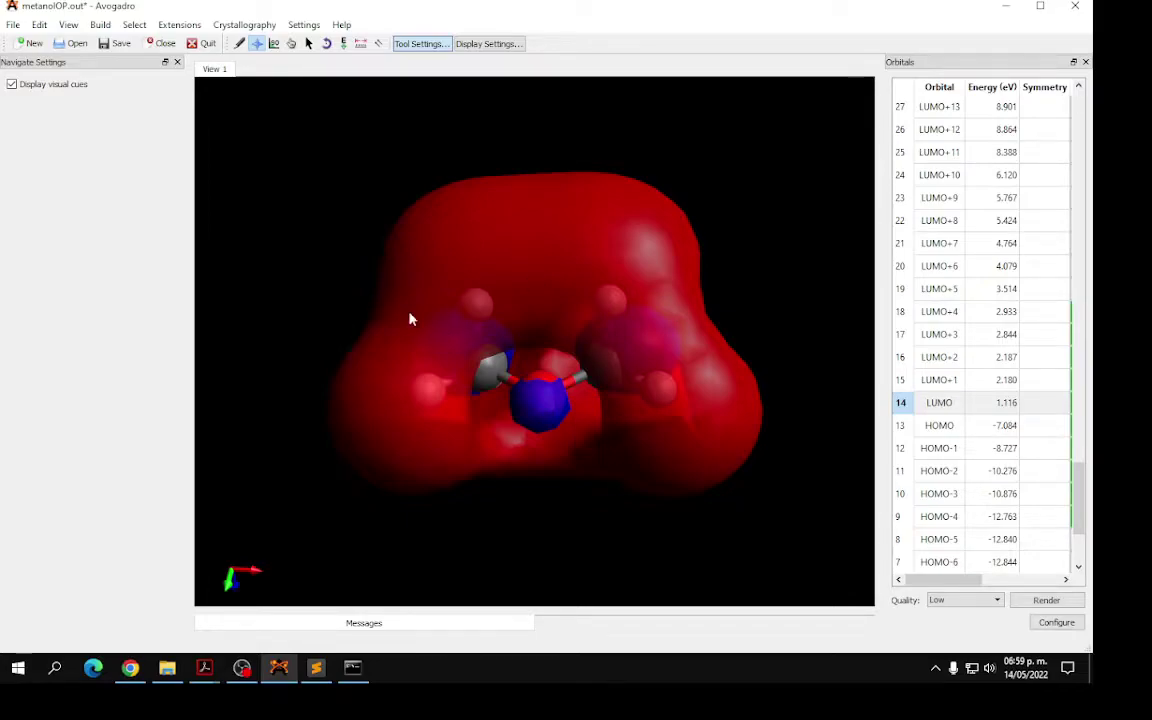
# Render the LUMO view to metanolOP.png with the POV-Ray export, and close the render windows and export dialog
pyautogui.click(14, 26)
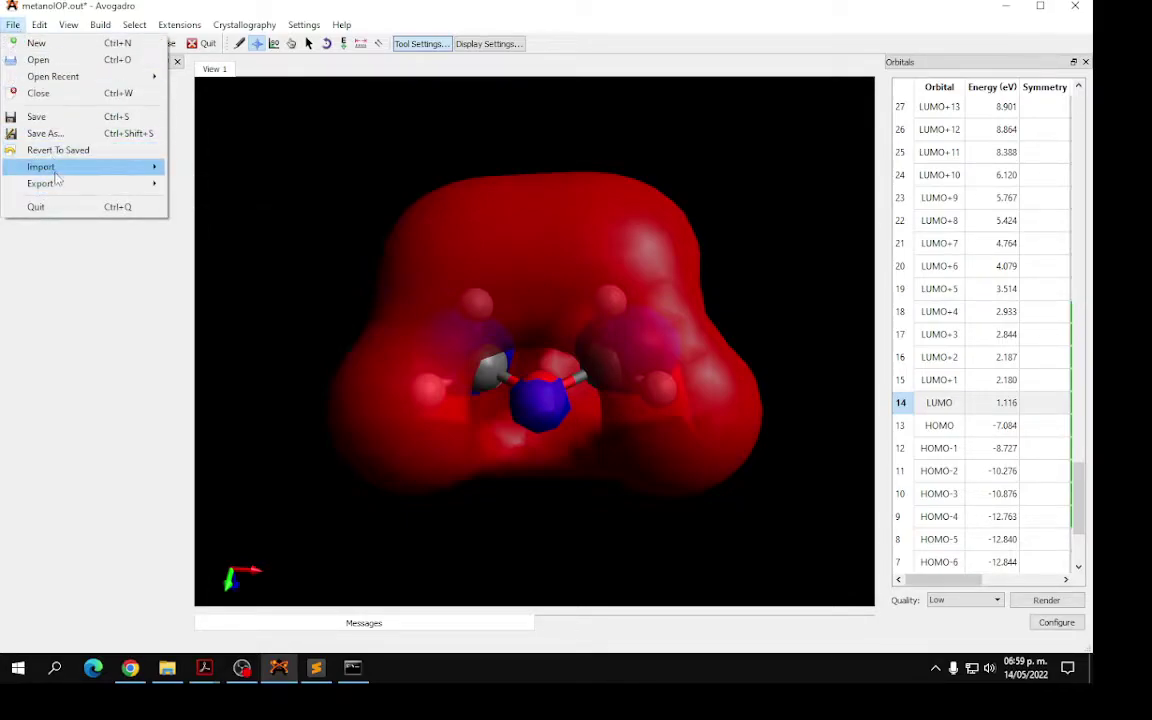
pyautogui.moveTo(57, 190)
pyautogui.click(209, 219)
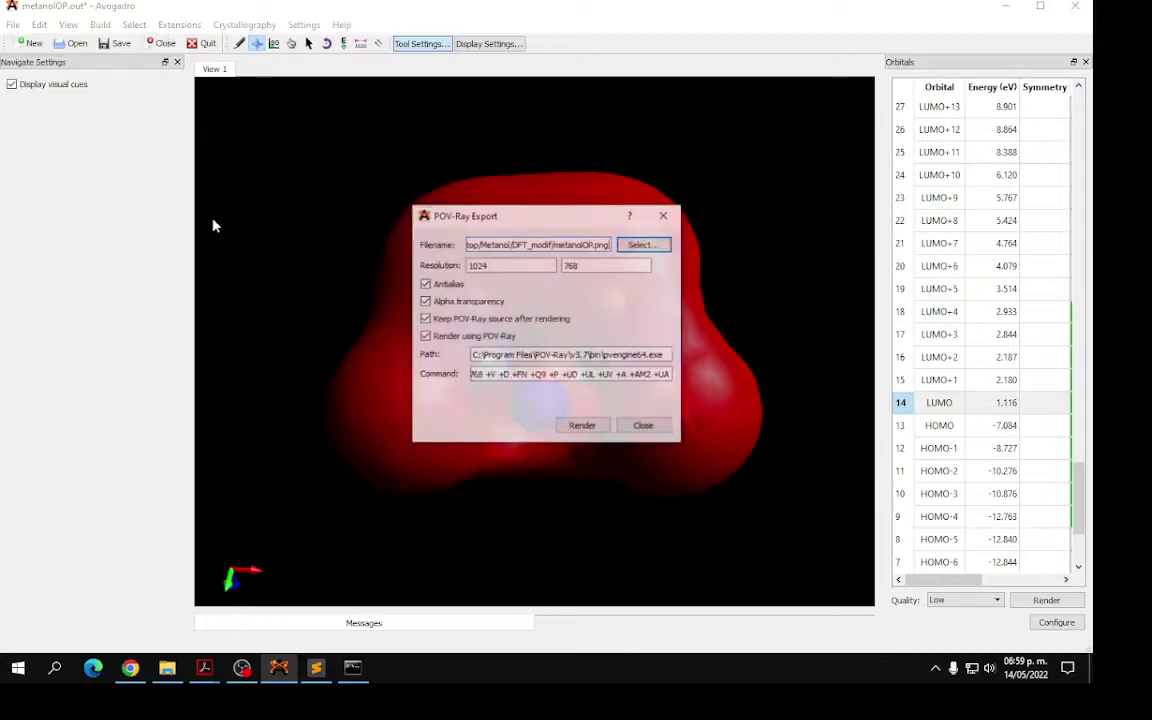
pyautogui.click(591, 428)
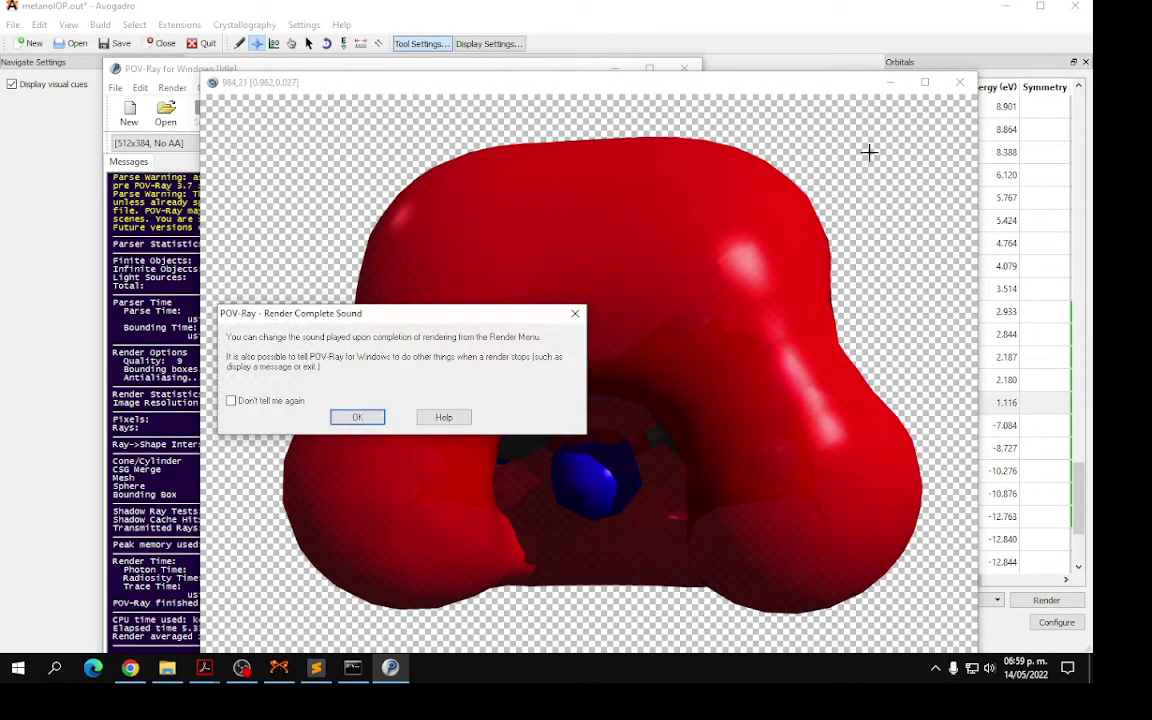
pyautogui.click(362, 417)
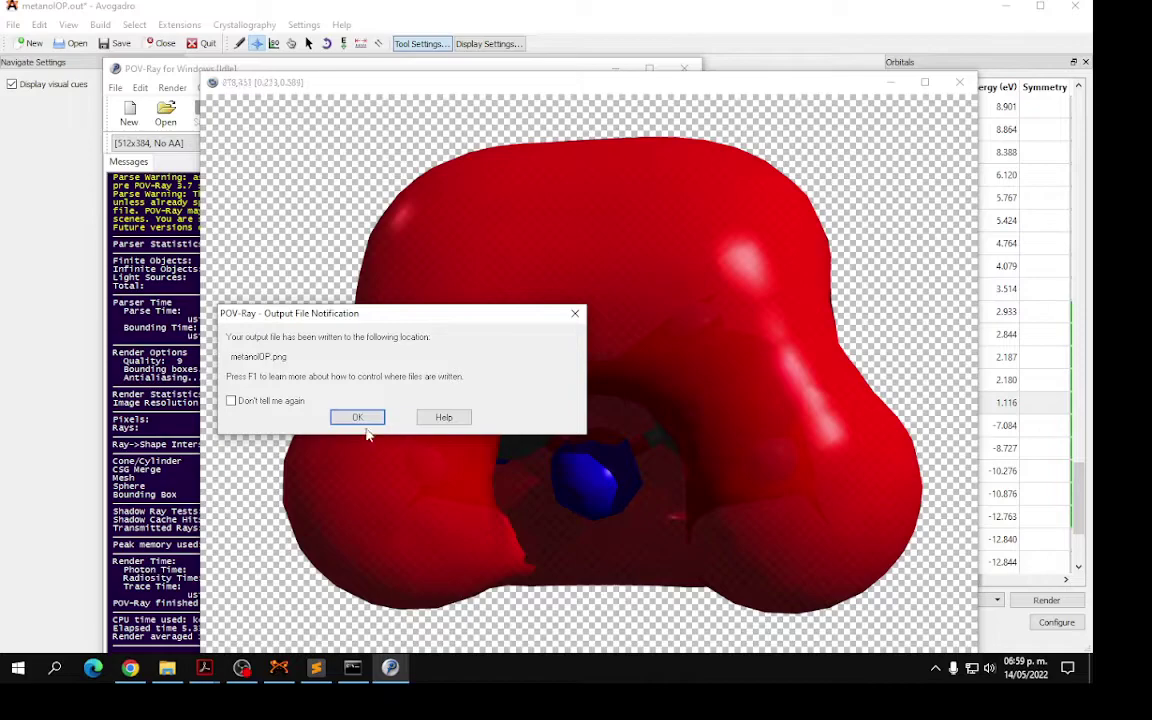
pyautogui.click(358, 418)
pyautogui.click(958, 84)
pyautogui.click(632, 64)
pyautogui.click(644, 427)
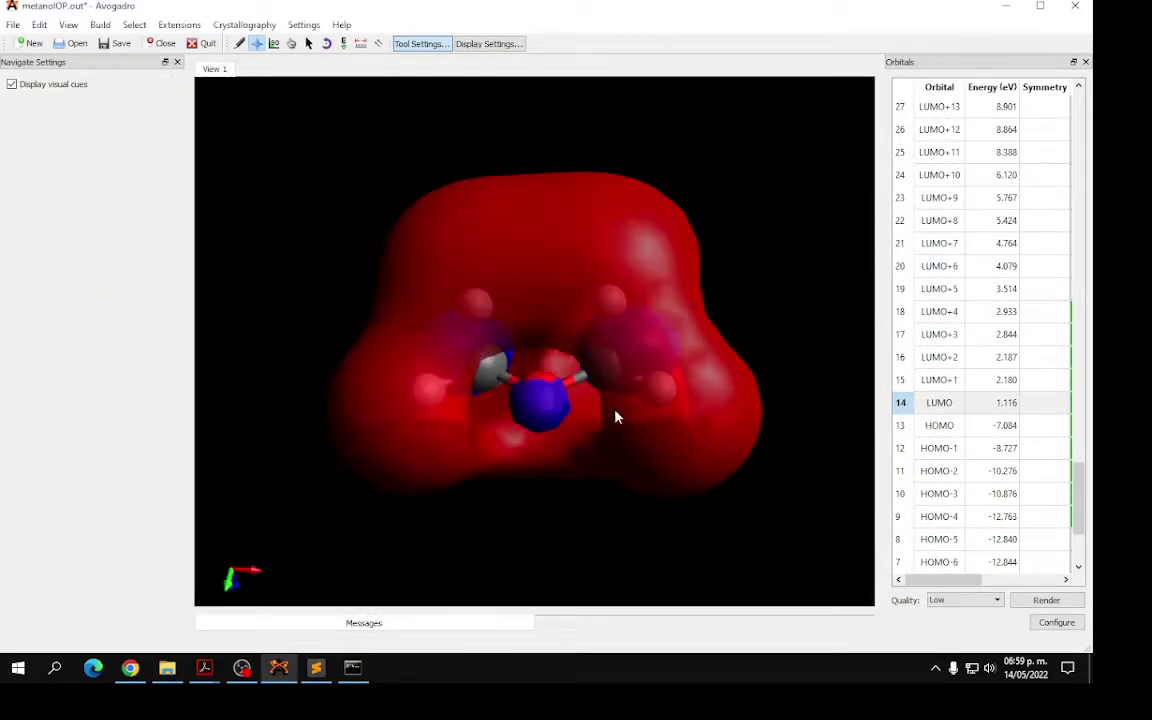
# Close the current molecule and load metanolOP.out from the Metanol 0000 folder into Avogadro
pyautogui.click(180, 42)
pyautogui.click(597, 360)
pyautogui.click(167, 667)
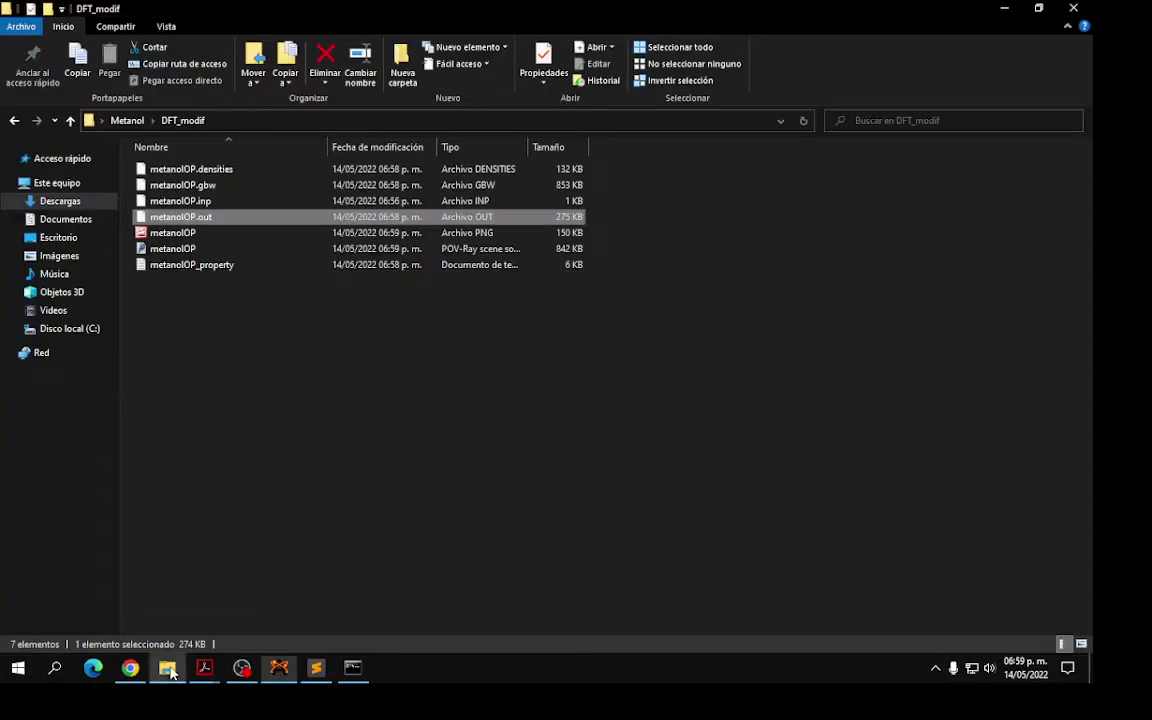
pyautogui.click(14, 121)
pyautogui.doubleClick(163, 170)
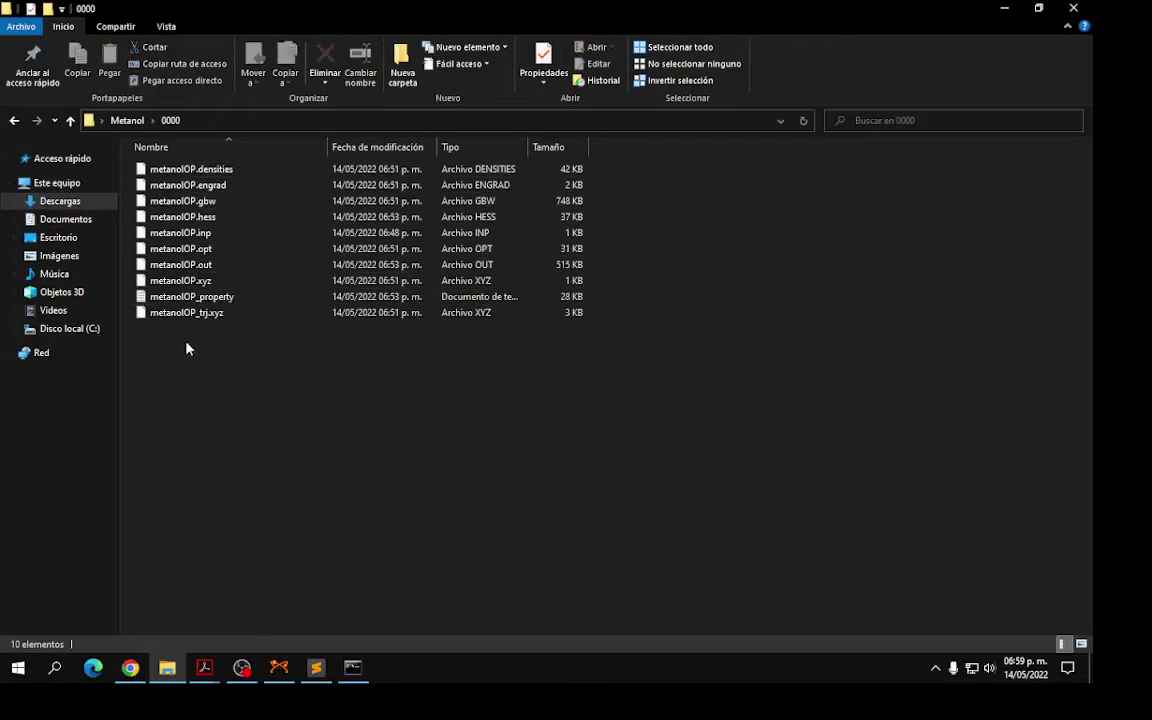
pyautogui.moveTo(177, 265); pyautogui.dragTo(571, 424)
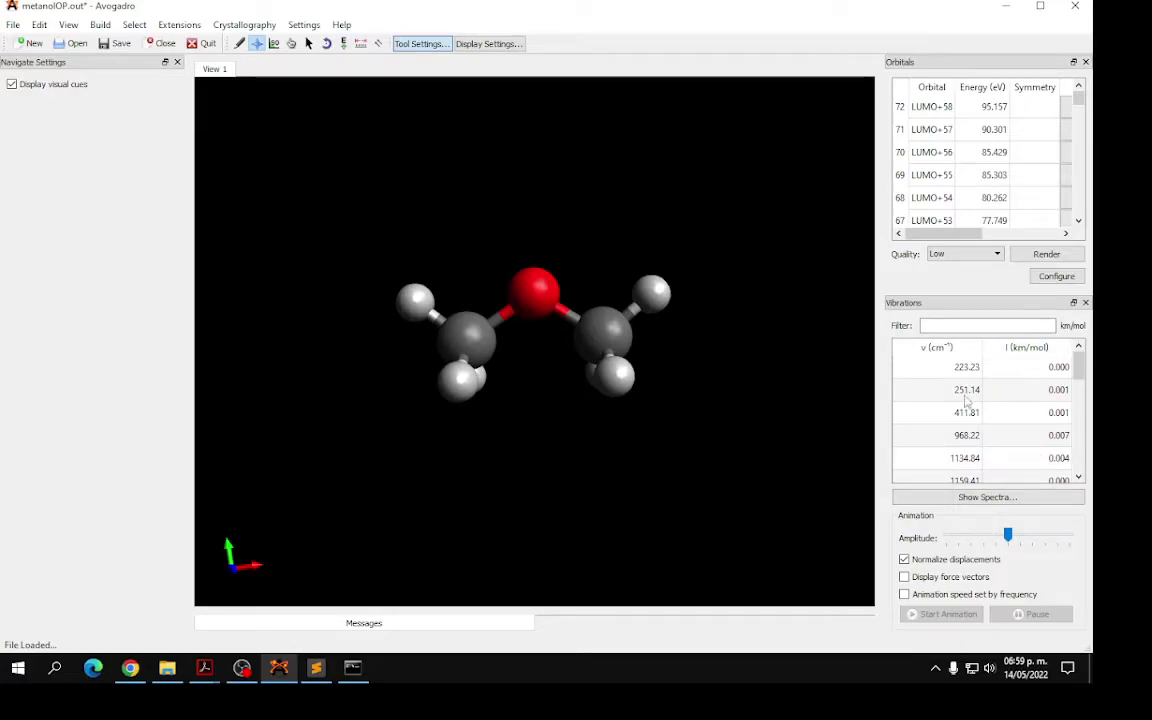
# Examine the list of vibrational frequencies and intensities, selecting the first four modes from 223.23 to 968.22 cm⁻¹ in turn
pyautogui.scroll(-3, 966, 400)
pyautogui.scroll(3, 965, 430)
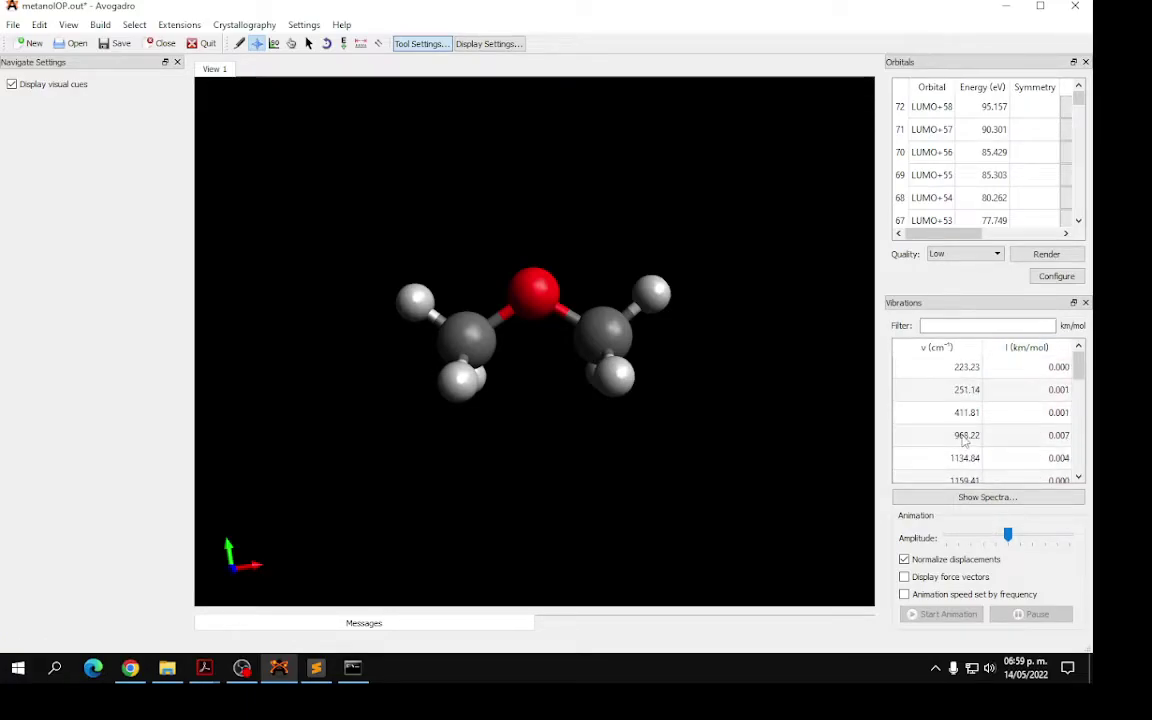
pyautogui.click(961, 372)
pyautogui.click(957, 393)
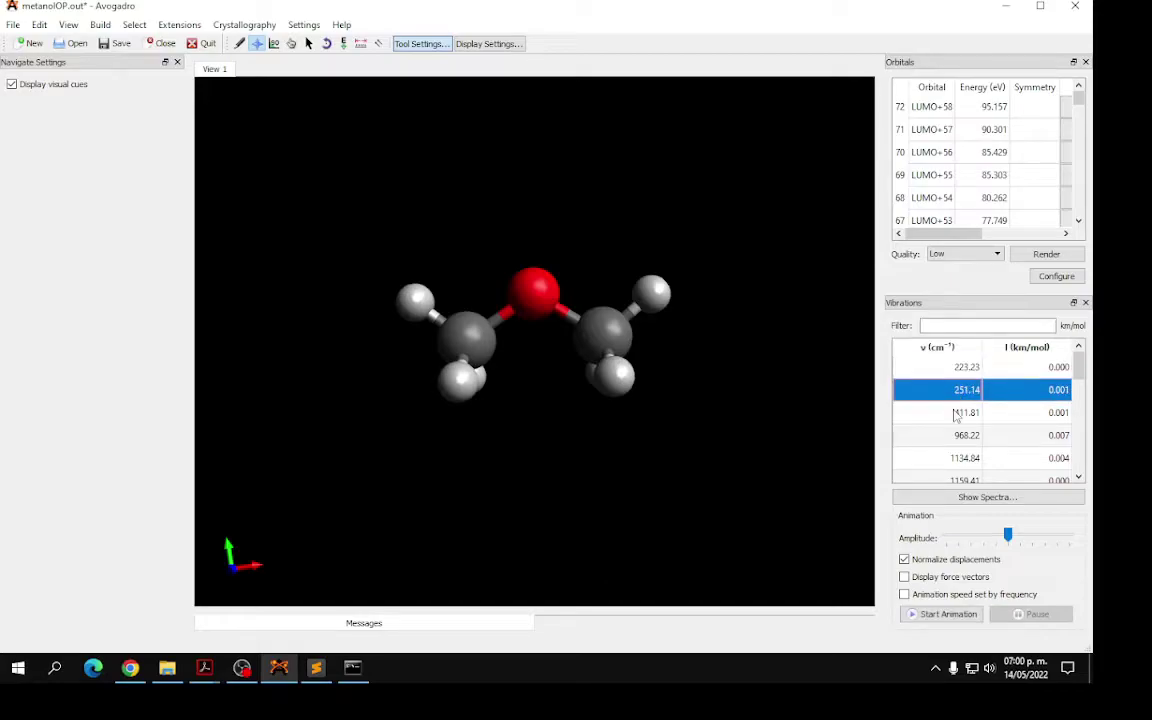
pyautogui.click(955, 413)
pyautogui.click(957, 436)
pyautogui.scroll(-2, 953, 450)
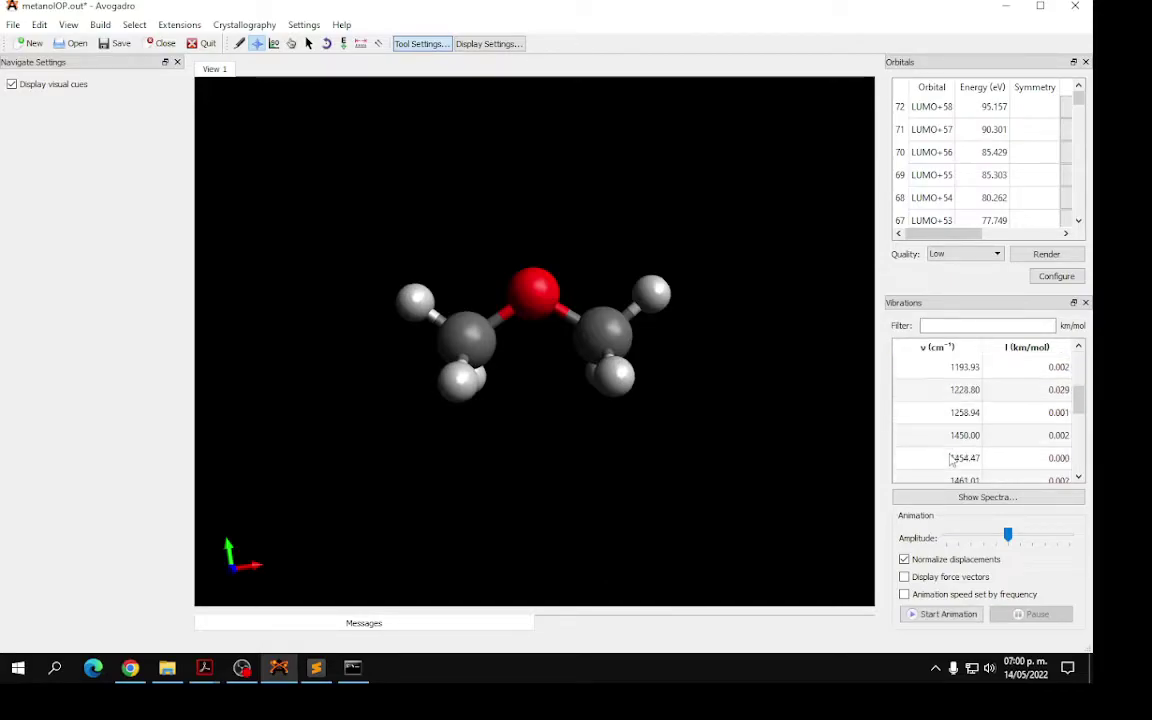
pyautogui.scroll(2, 952, 460)
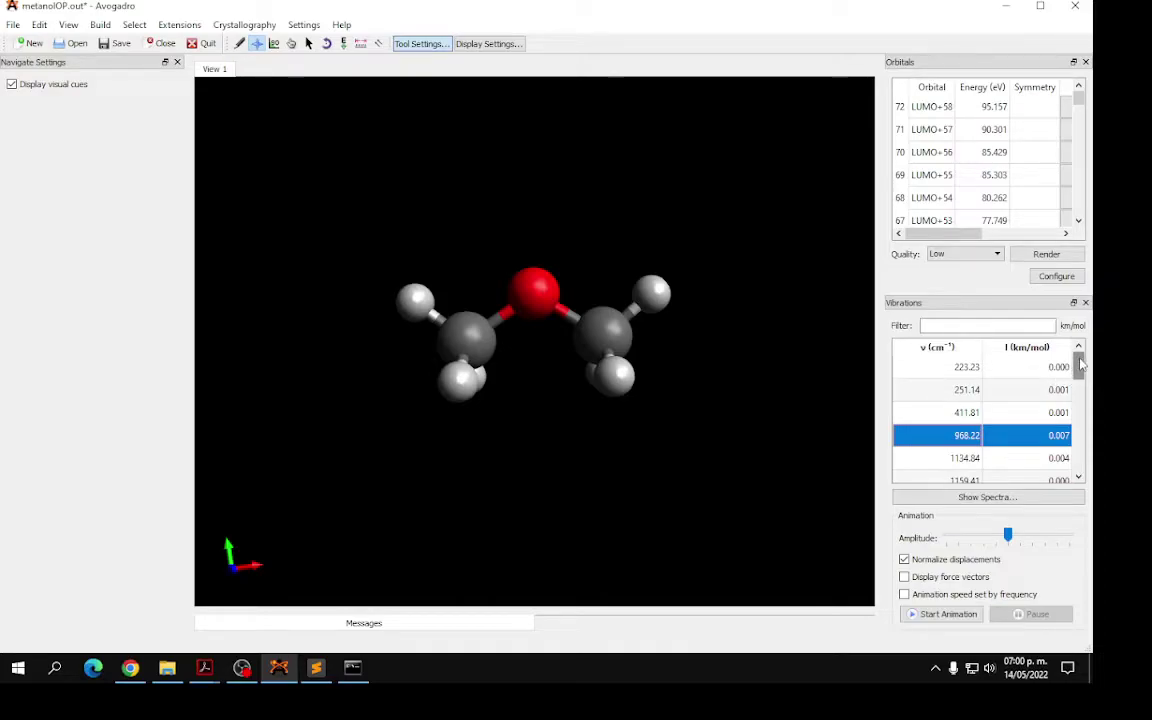
pyautogui.moveTo(1080, 366)
pyautogui.mouseDown()
pyautogui.moveTo(1083, 456)
pyautogui.moveTo(1090, 360)
pyautogui.mouseUp()
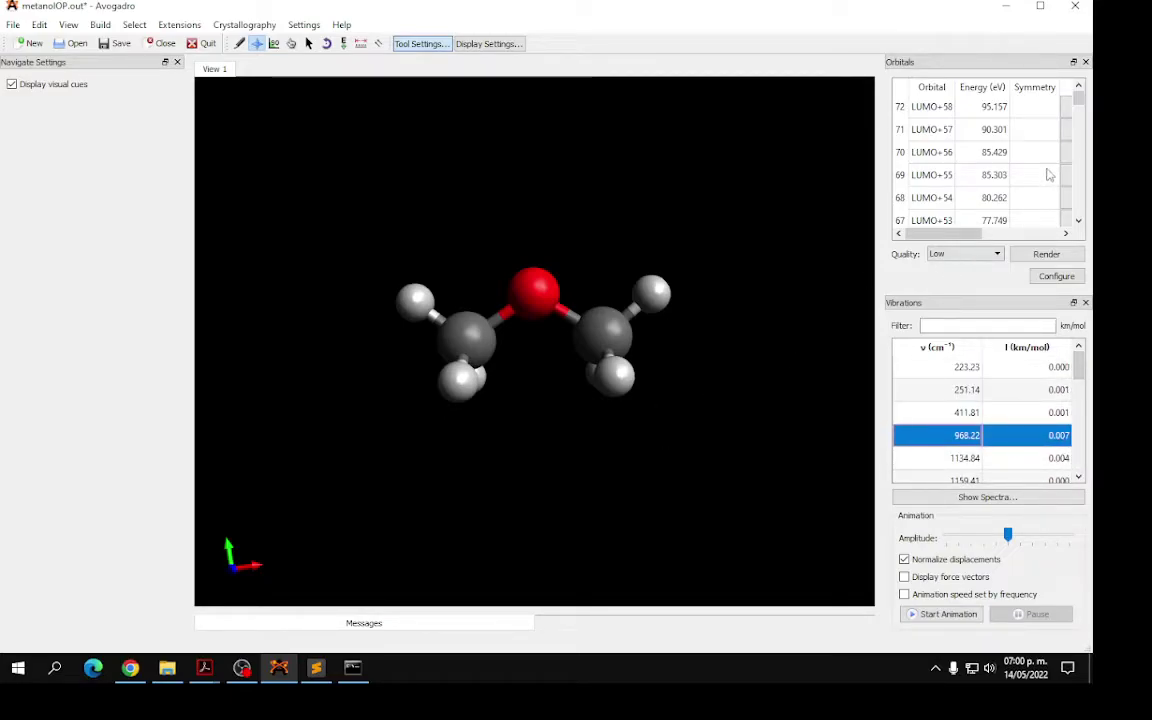
# Display the HOMO and LUMO surfaces in turn, and rotate the LUMO model so the oxygen faces forward and down
pyautogui.click(1079, 221)
pyautogui.scroll(-14, 990, 190)
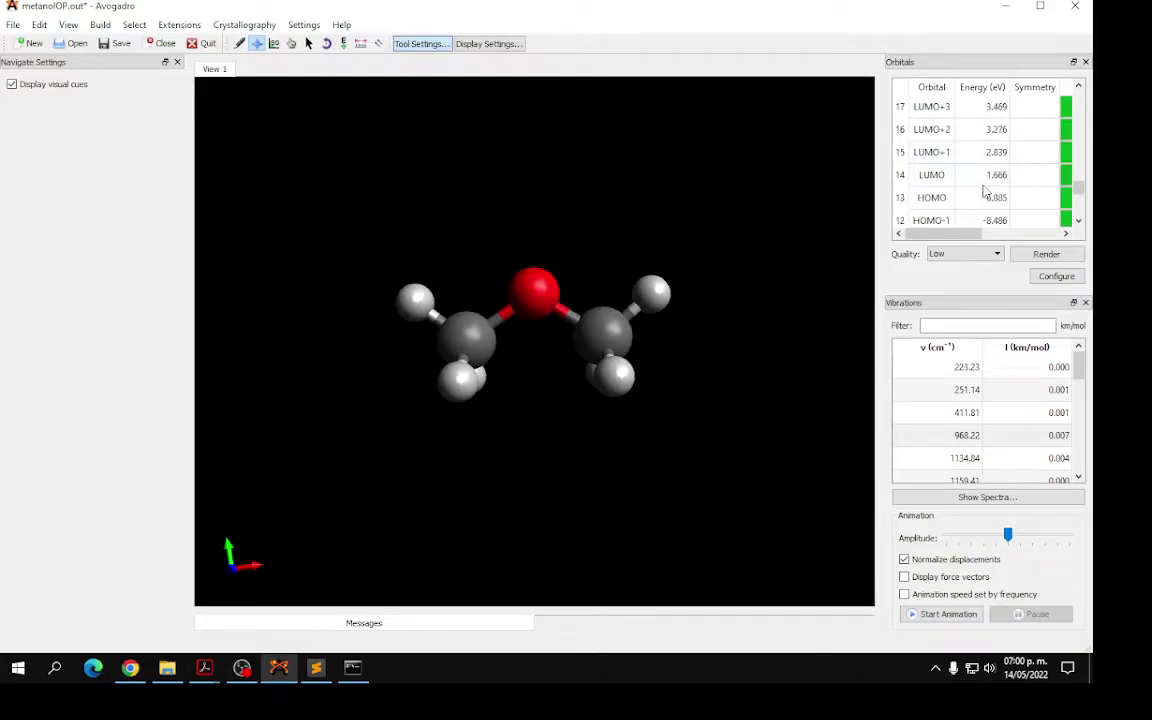
pyautogui.click(937, 200)
pyautogui.click(935, 177)
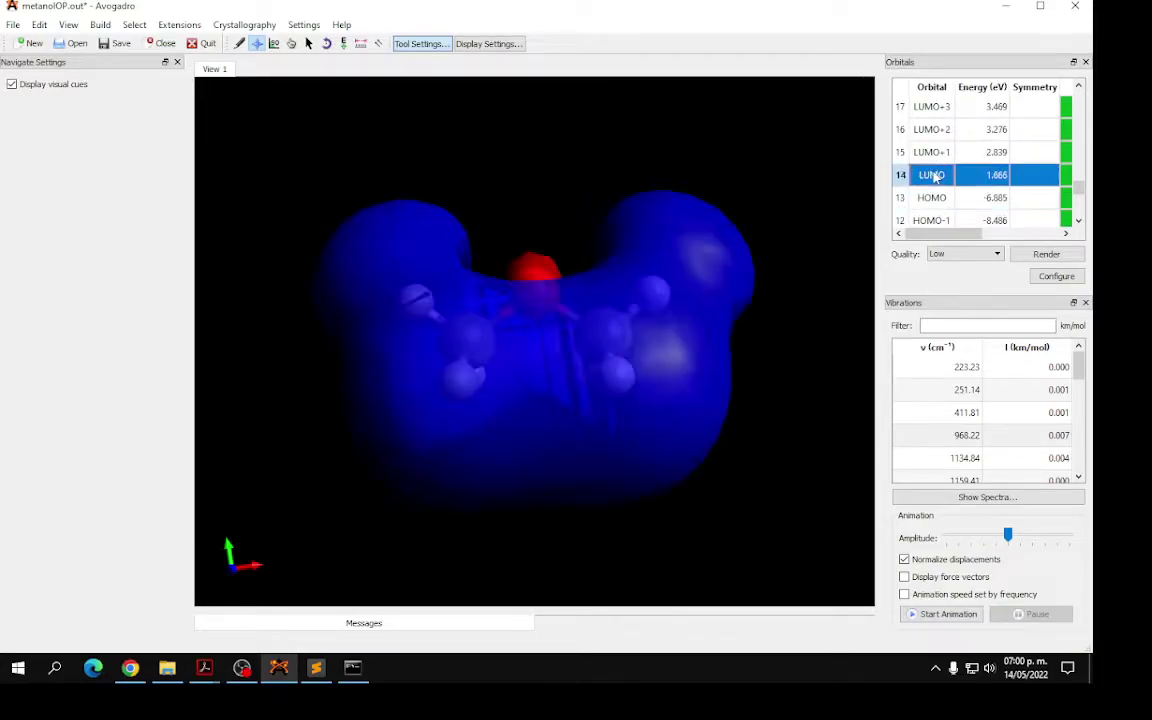
pyautogui.moveTo(576, 406); pyautogui.dragTo(577, 354)
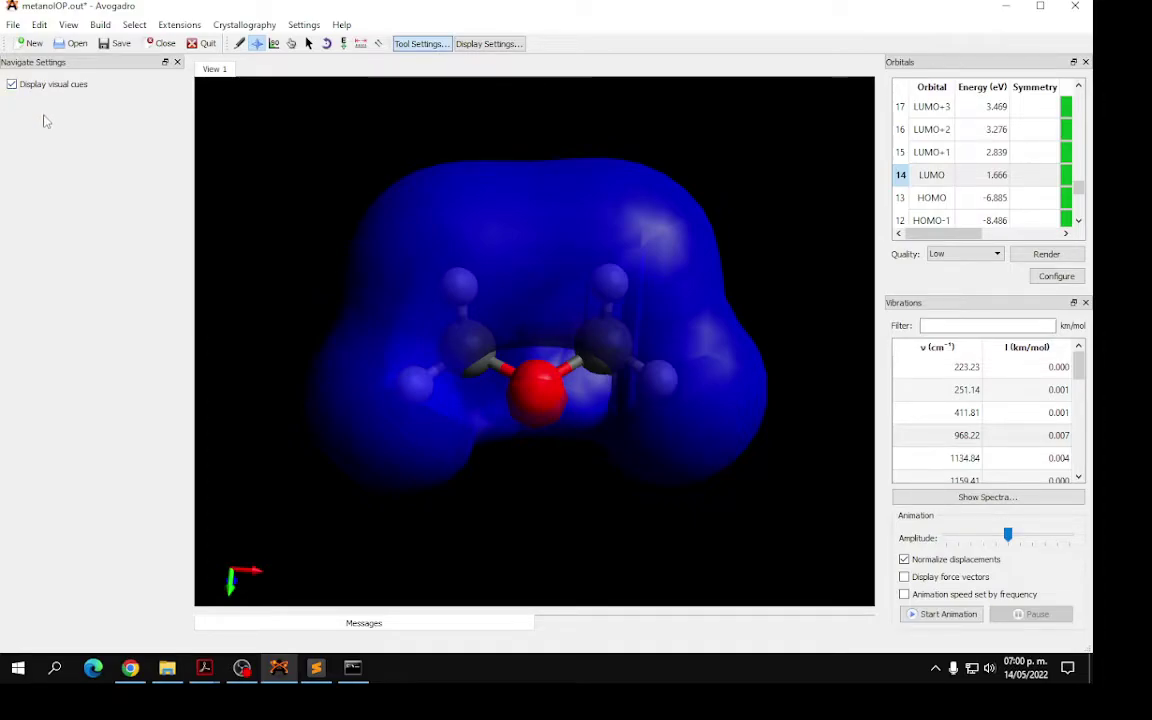
pyautogui.click(13, 24)
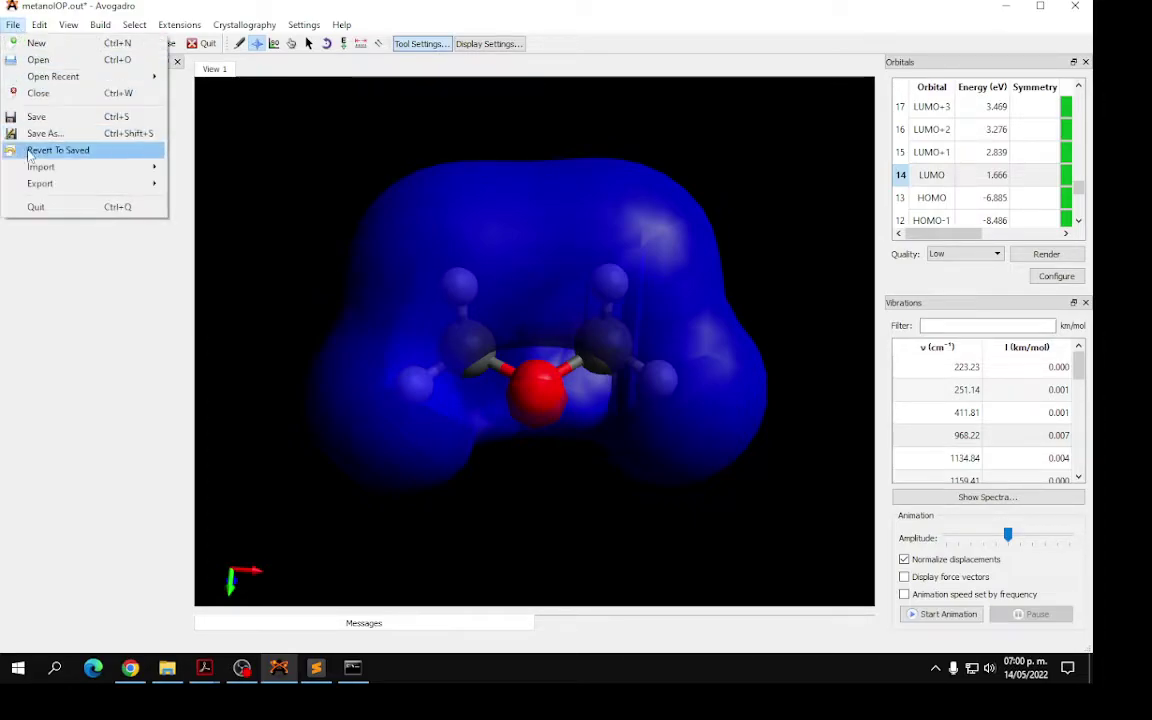
pyautogui.moveTo(44, 185)
pyautogui.click(208, 219)
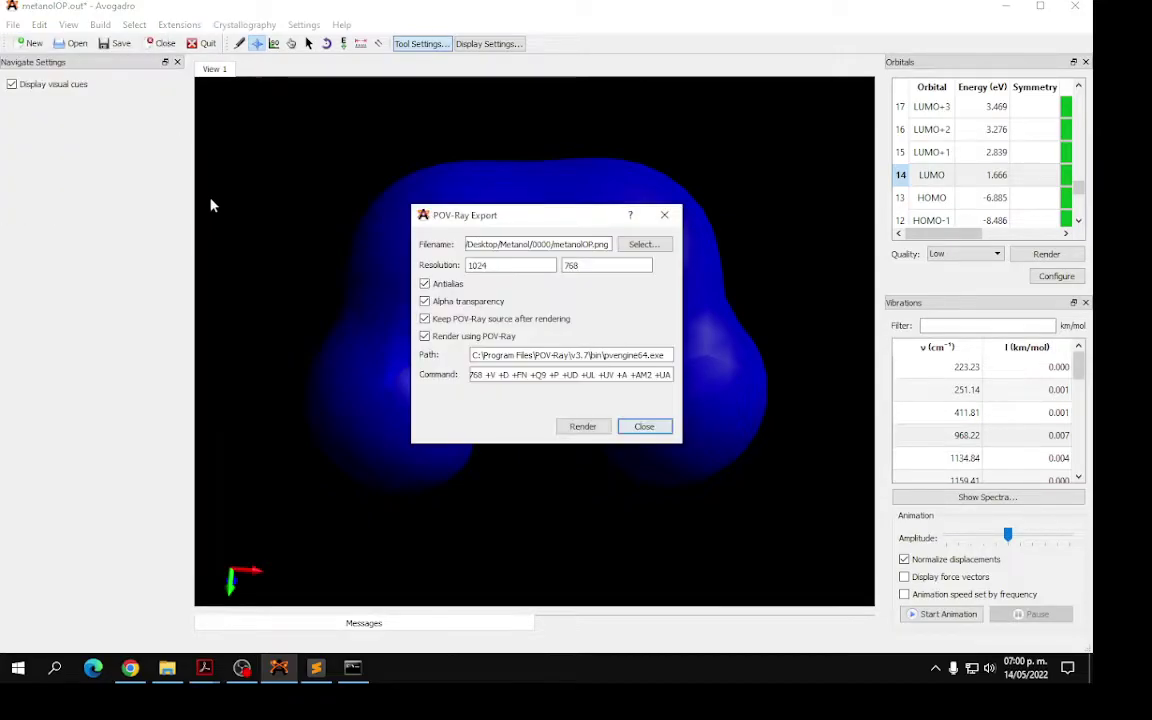
pyautogui.click(633, 431)
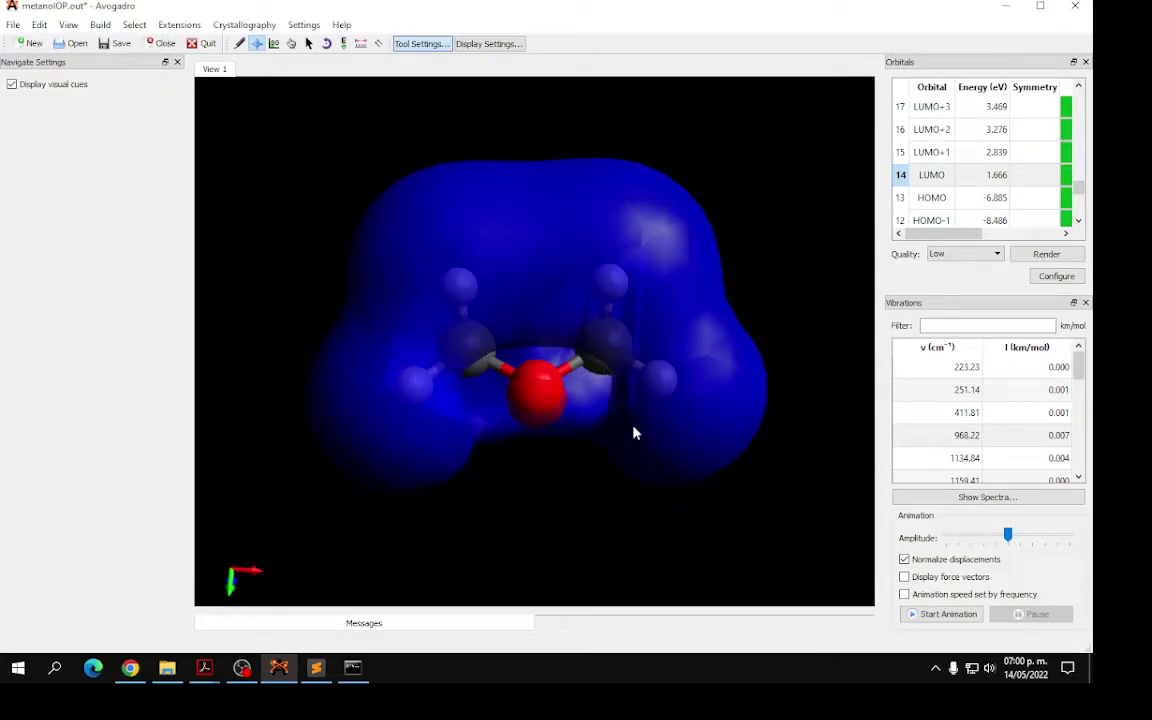
# Render the LUMO view to metanolOP.png in the 0000 folder with the POV-Ray export, dismissing the completion notices
pyautogui.click(13, 24)
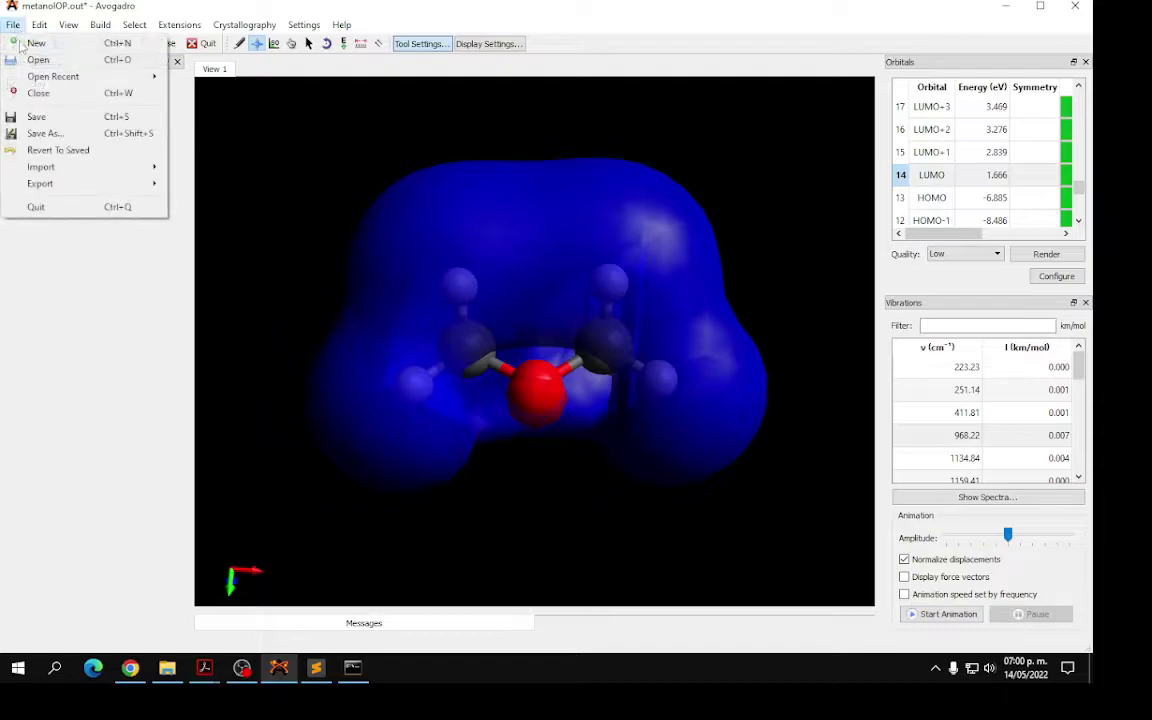
pyautogui.moveTo(46, 170)
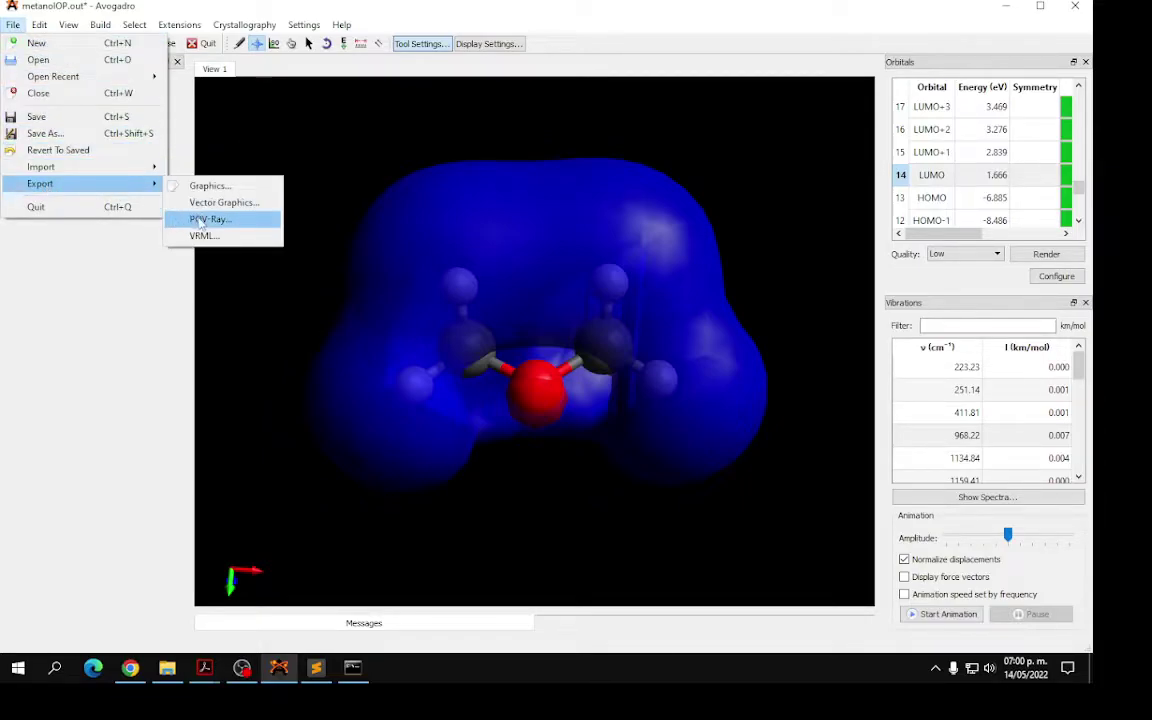
pyautogui.click(202, 220)
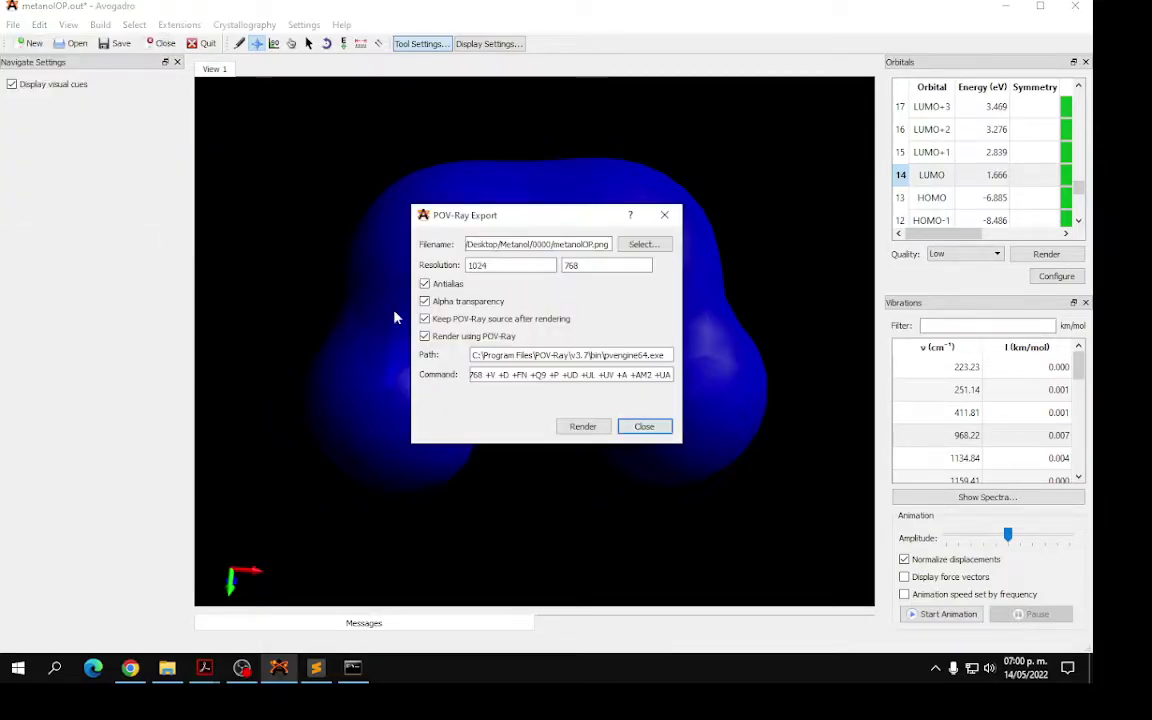
pyautogui.click(583, 427)
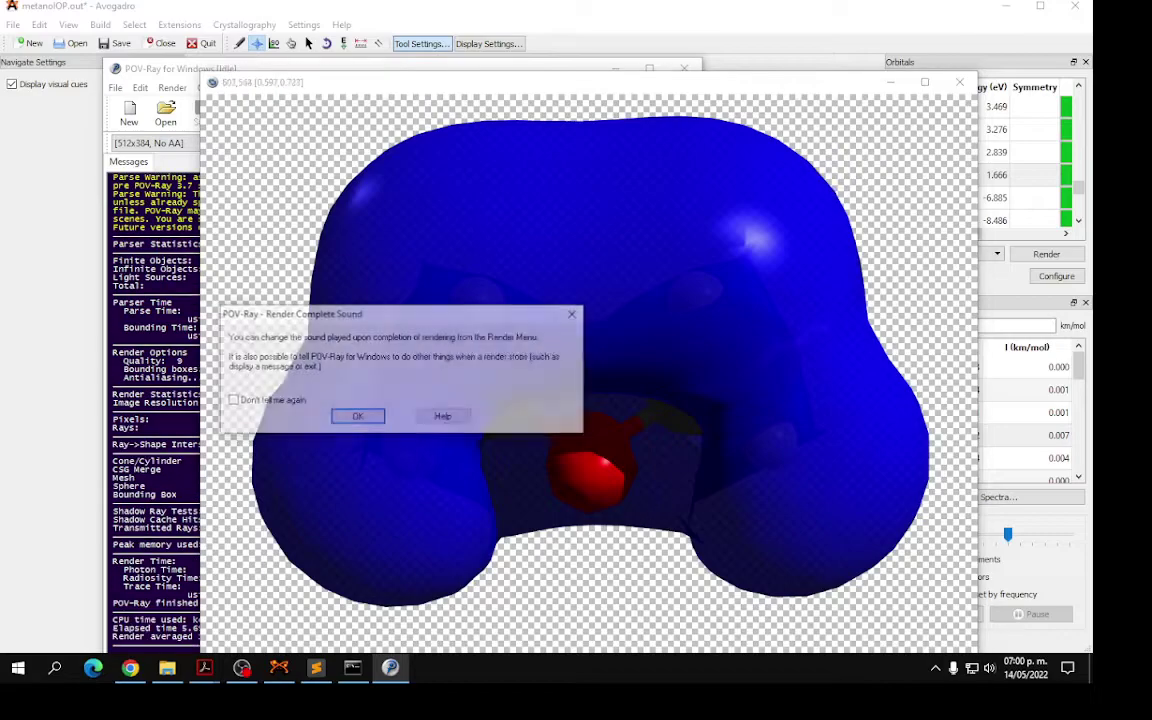
pyautogui.click(369, 418)
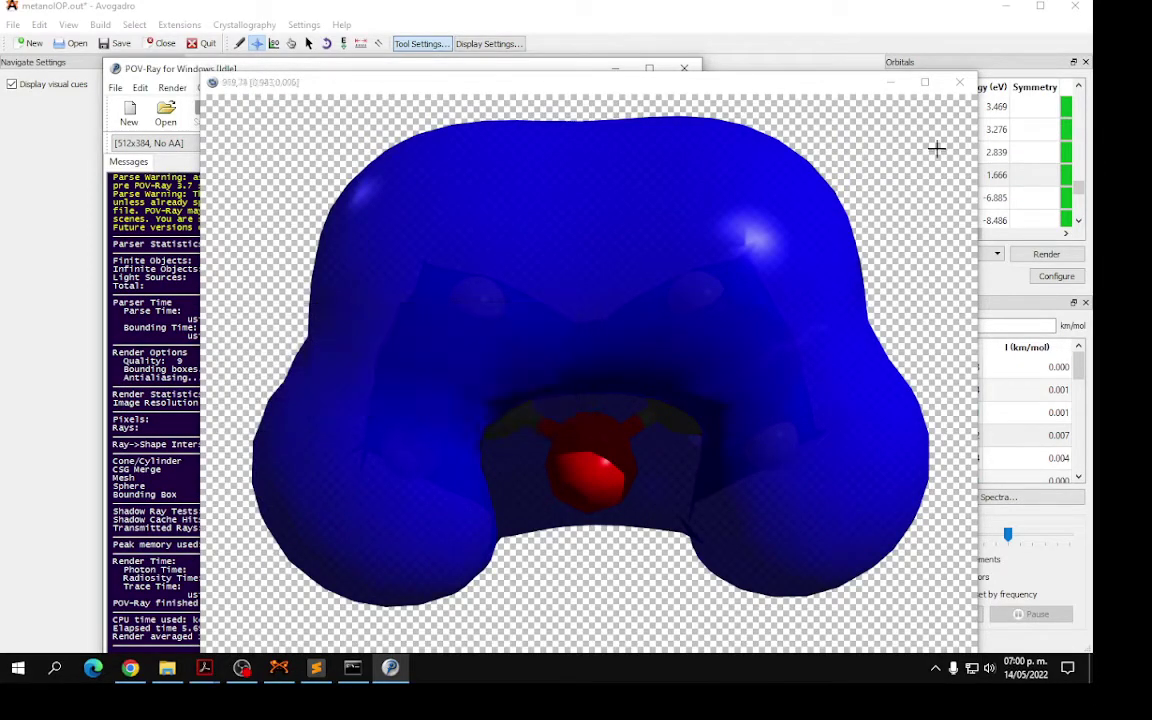
# Close the finished render preview, the POV-Ray window and the POV-Ray export dialog
pyautogui.click(959, 82)
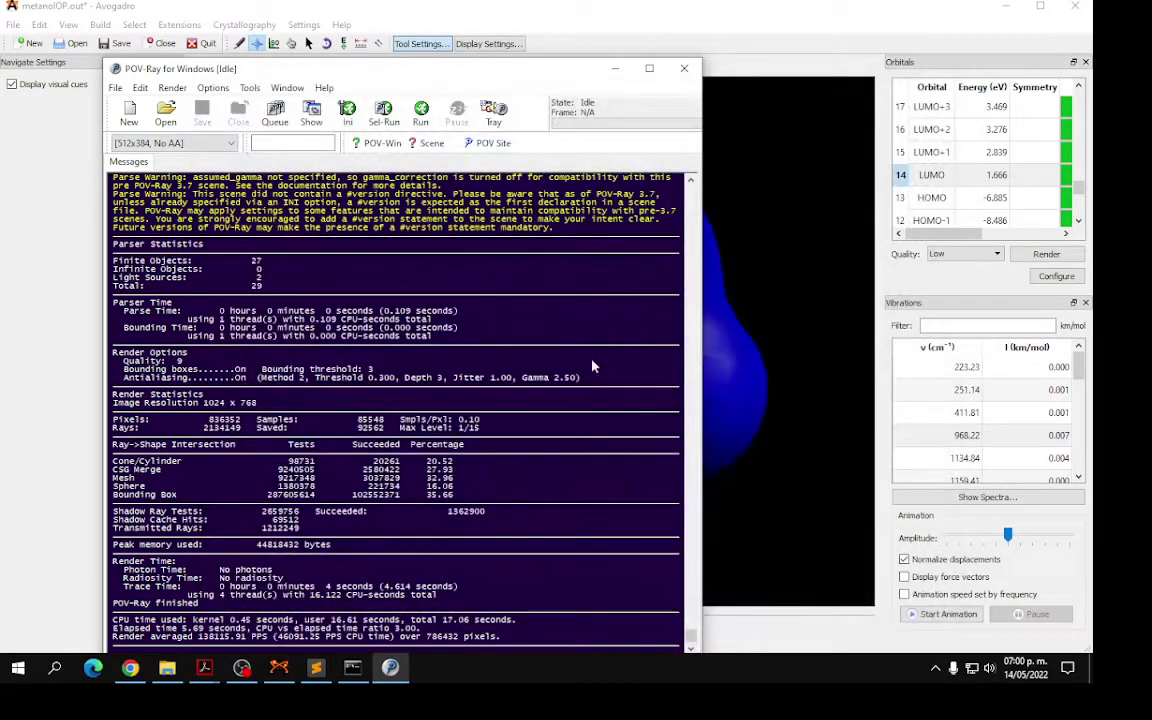
pyautogui.click(685, 70)
pyautogui.click(645, 426)
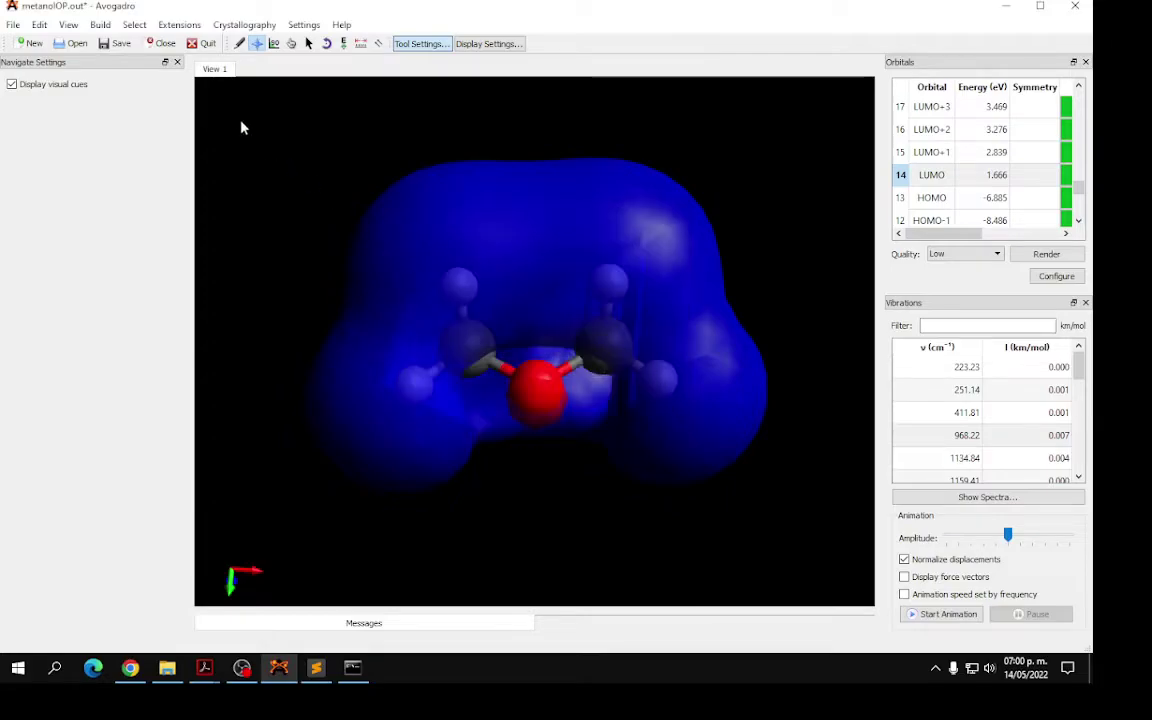
# Close the current molecule and load metanolOP.out from the main Metanol folder into Avogadro
pyautogui.click(165, 44)
pyautogui.click(594, 355)
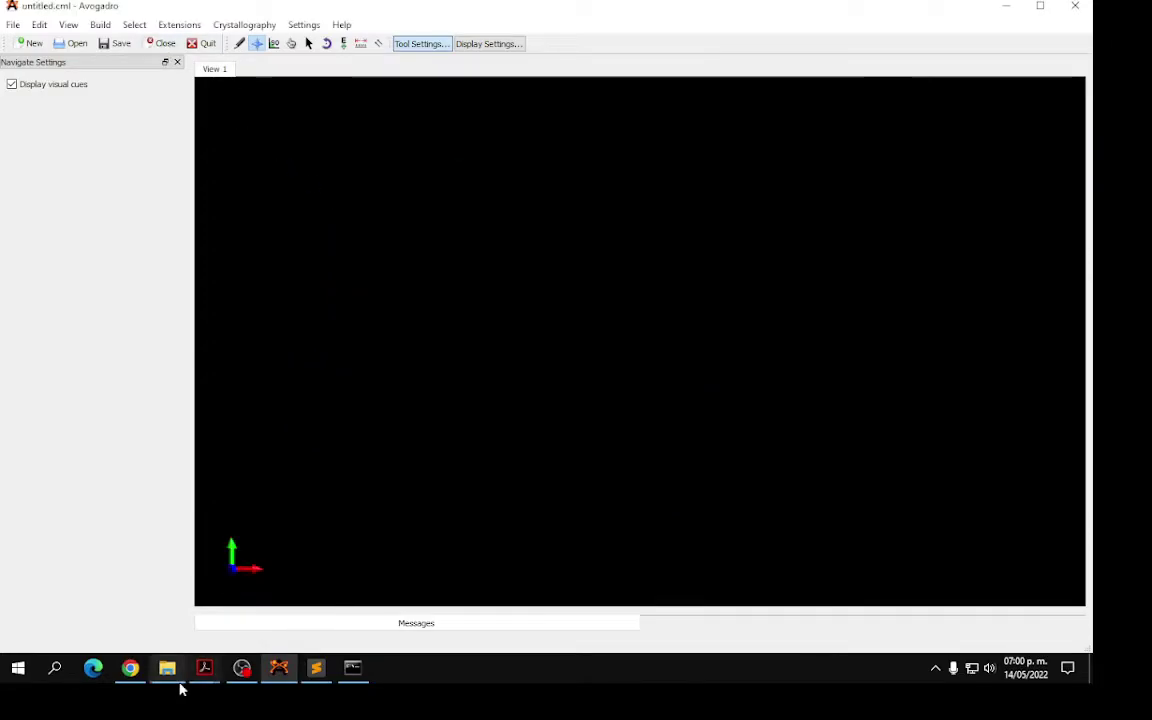
pyautogui.click(170, 665)
pyautogui.click(14, 120)
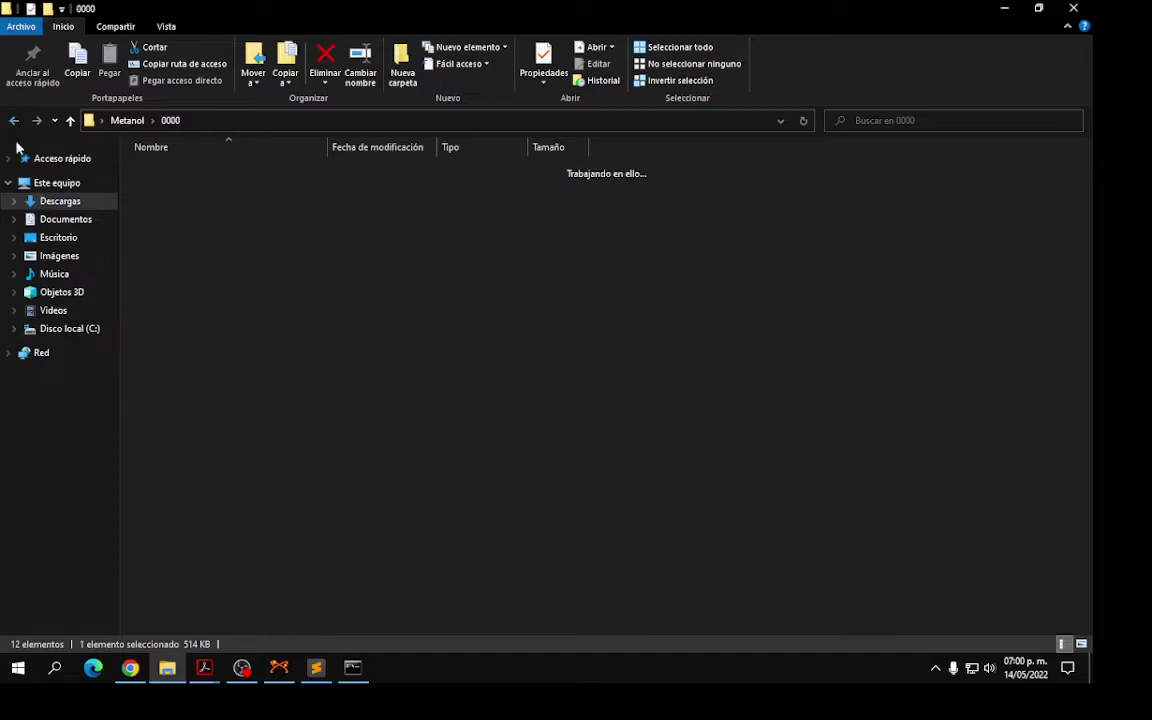
pyautogui.moveTo(176, 297); pyautogui.dragTo(543, 370)
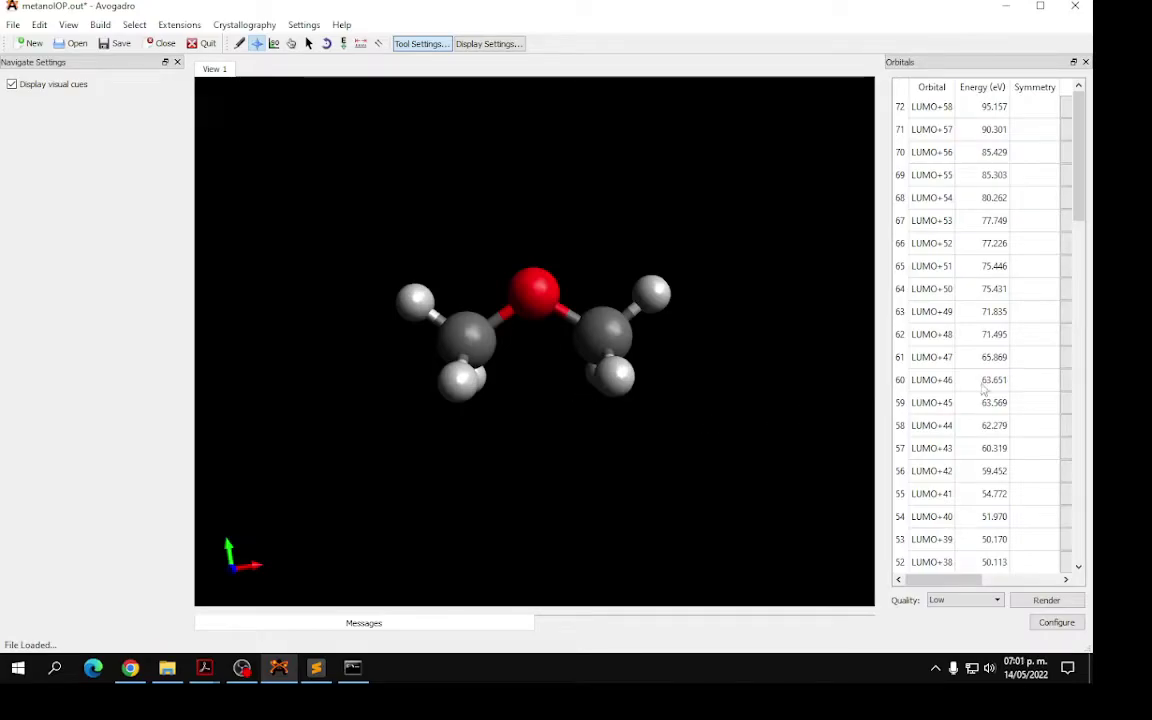
# Display the HOMO and LUMO surfaces of this calculation in turn, and rotate the LUMO model so the oxygen faces forward and down
pyautogui.scroll(-17, 978, 320)
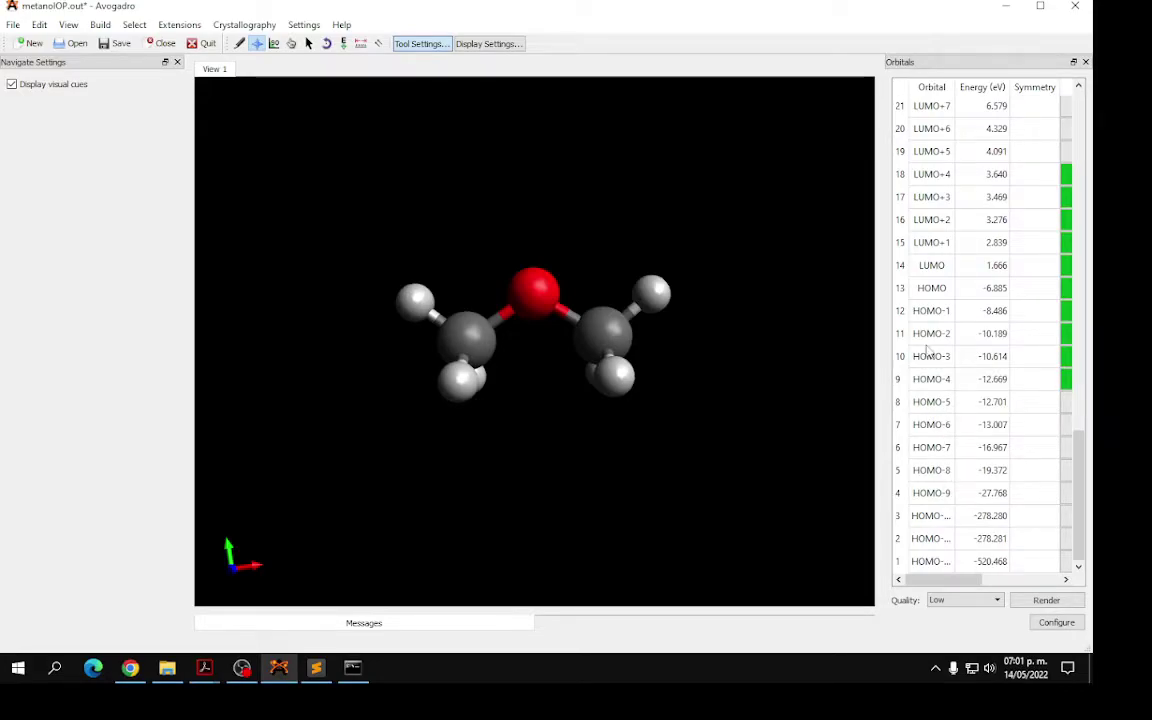
pyautogui.click(928, 290)
pyautogui.click(933, 266)
pyautogui.moveTo(768, 307); pyautogui.dragTo(565, 327)
# Render the LUMO view to metanolOP.png in the Metanol folder with the 1024 × 768 POV-Ray export, and close the preview, POV-Ray and export windows
pyautogui.click(20, 27)
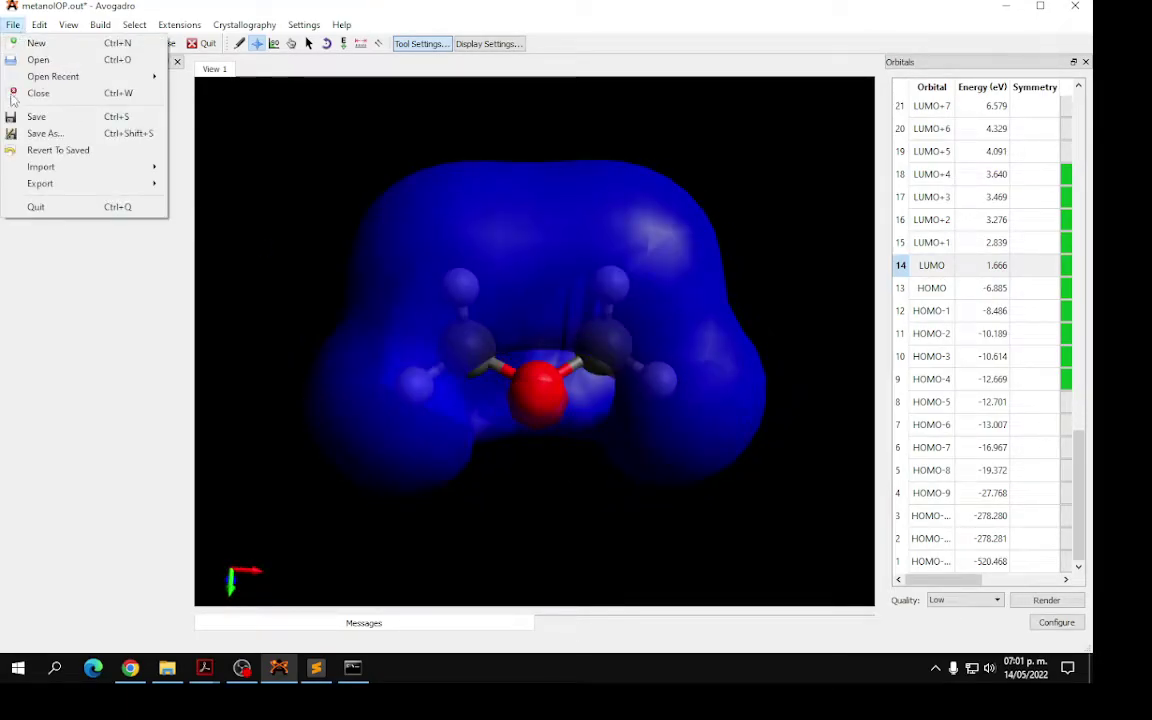
pyautogui.moveTo(35, 183)
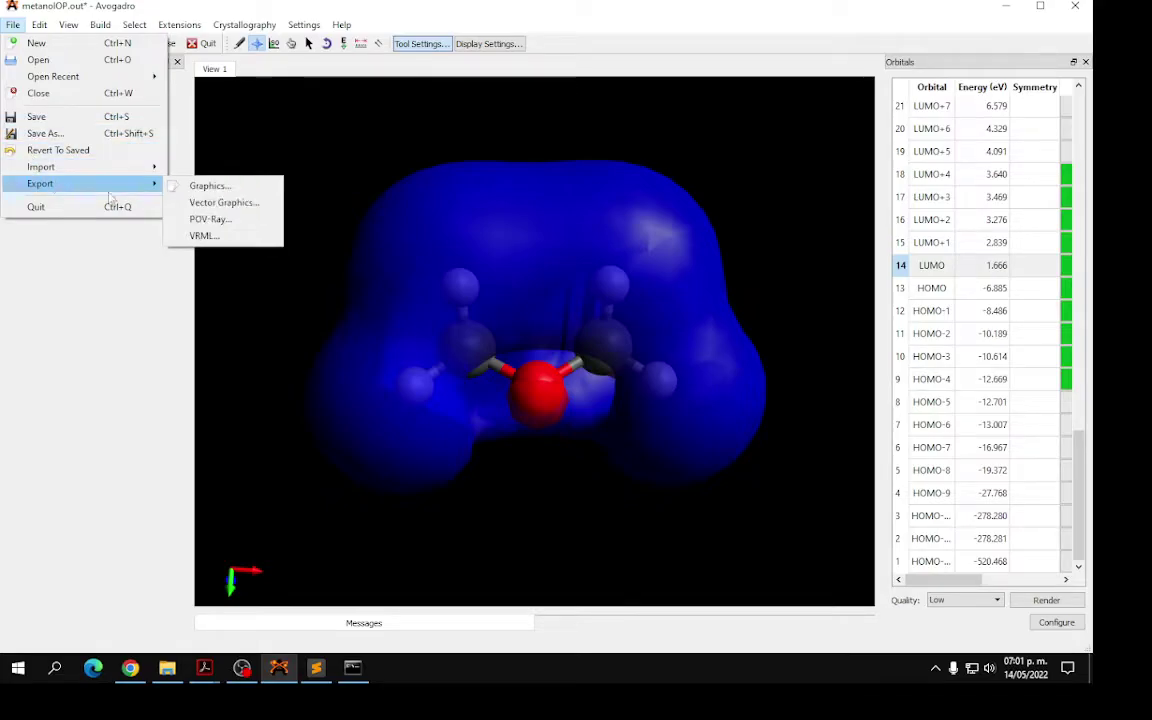
pyautogui.click(210, 219)
pyautogui.click(586, 427)
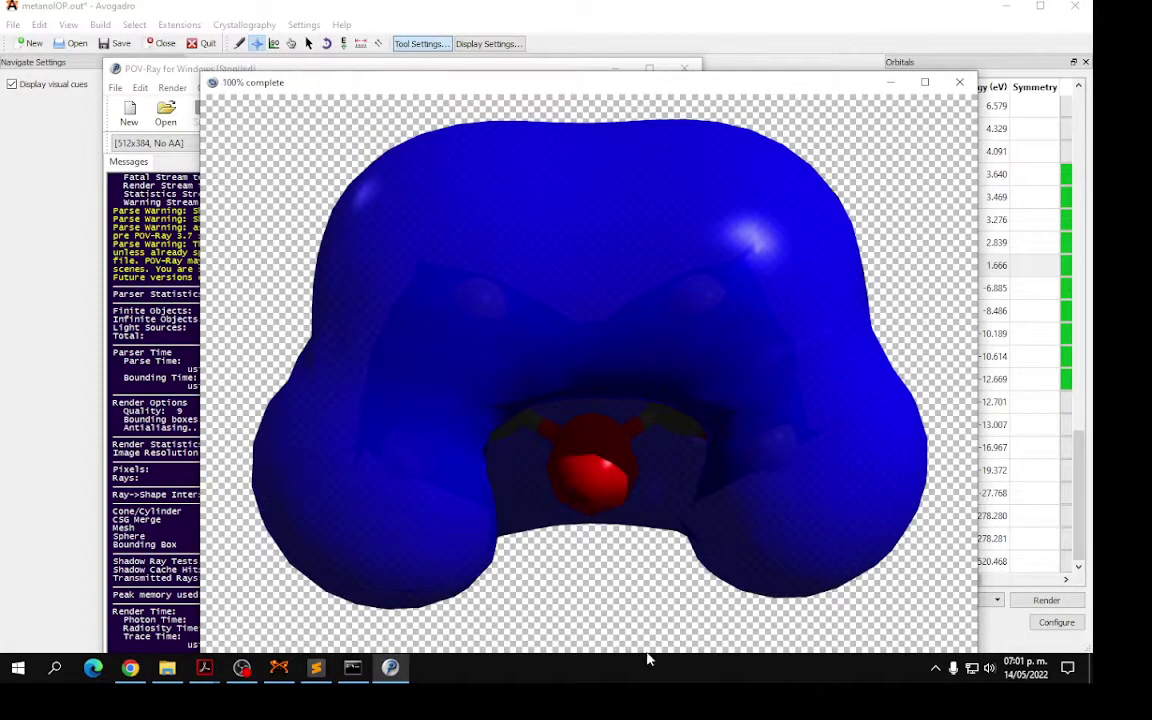
pyautogui.click(358, 418)
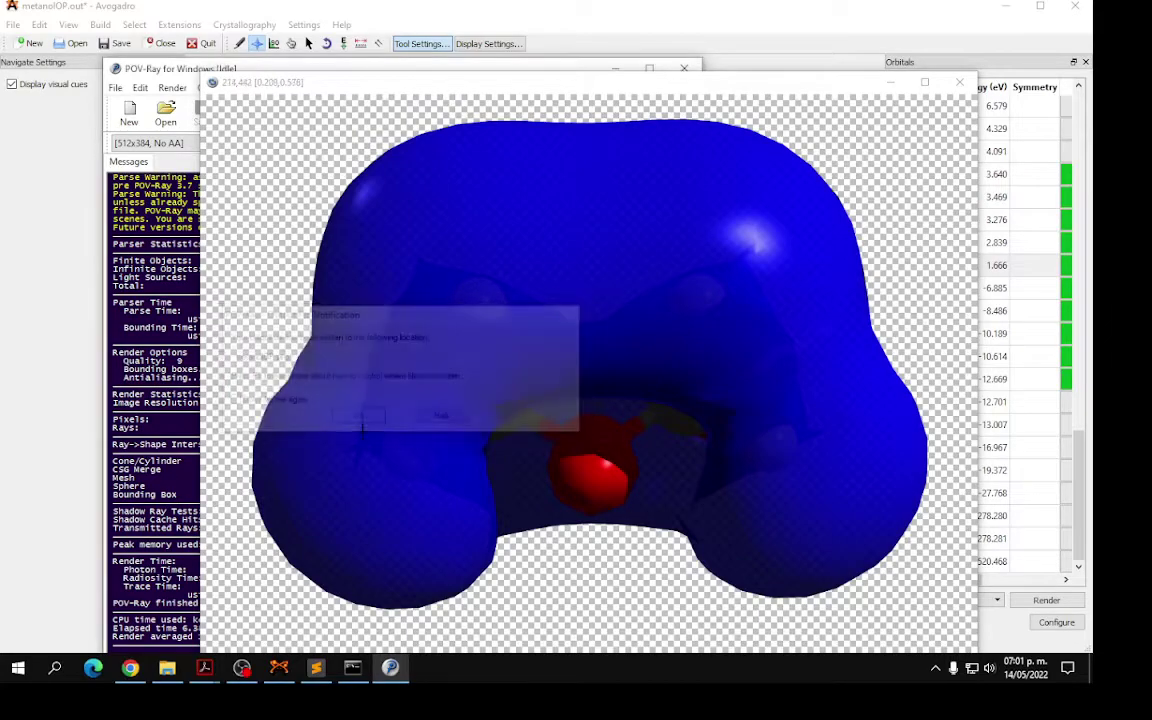
pyautogui.click(960, 82)
pyautogui.click(684, 68)
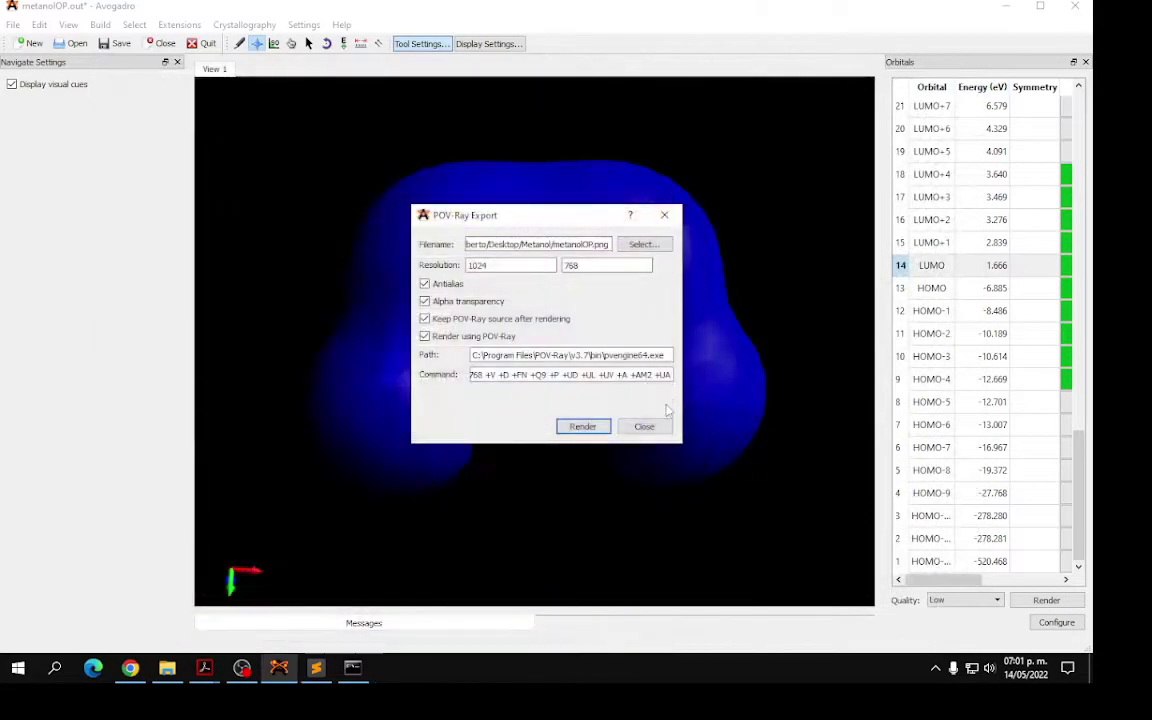
pyautogui.click(644, 426)
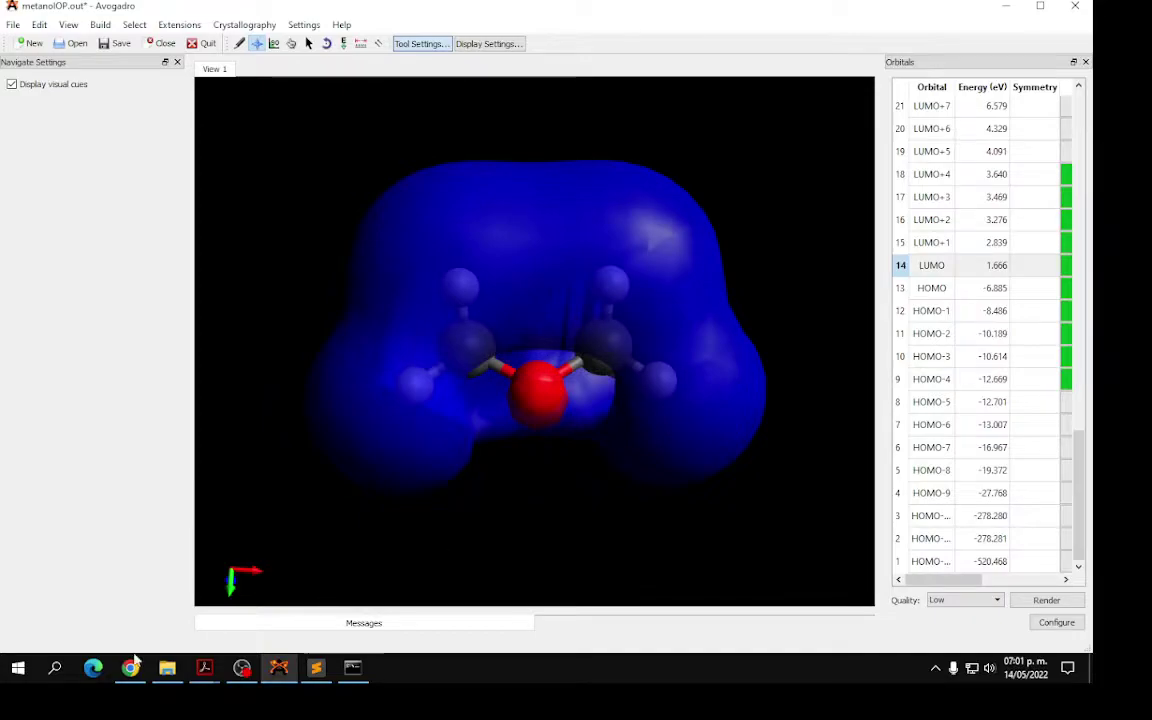
# Start a blank presentation in PowerPoint and add a second slide with the blank layout
pyautogui.click(18, 668)
pyautogui.click(343, 254)
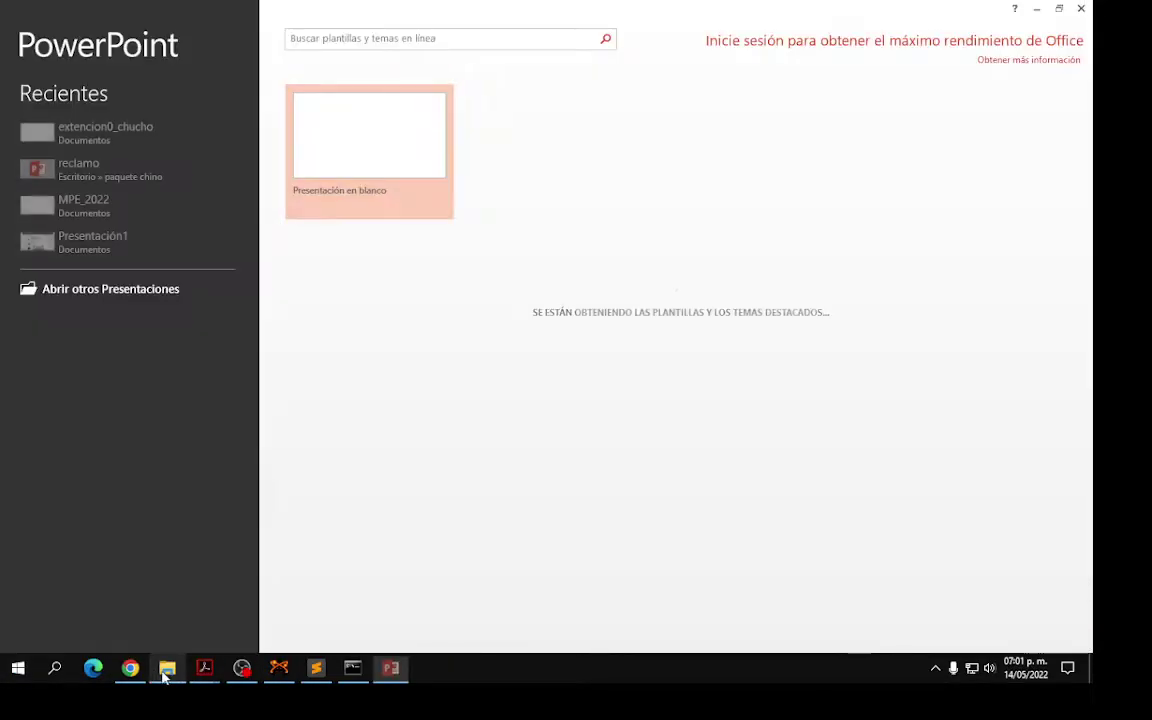
pyautogui.click(340, 170)
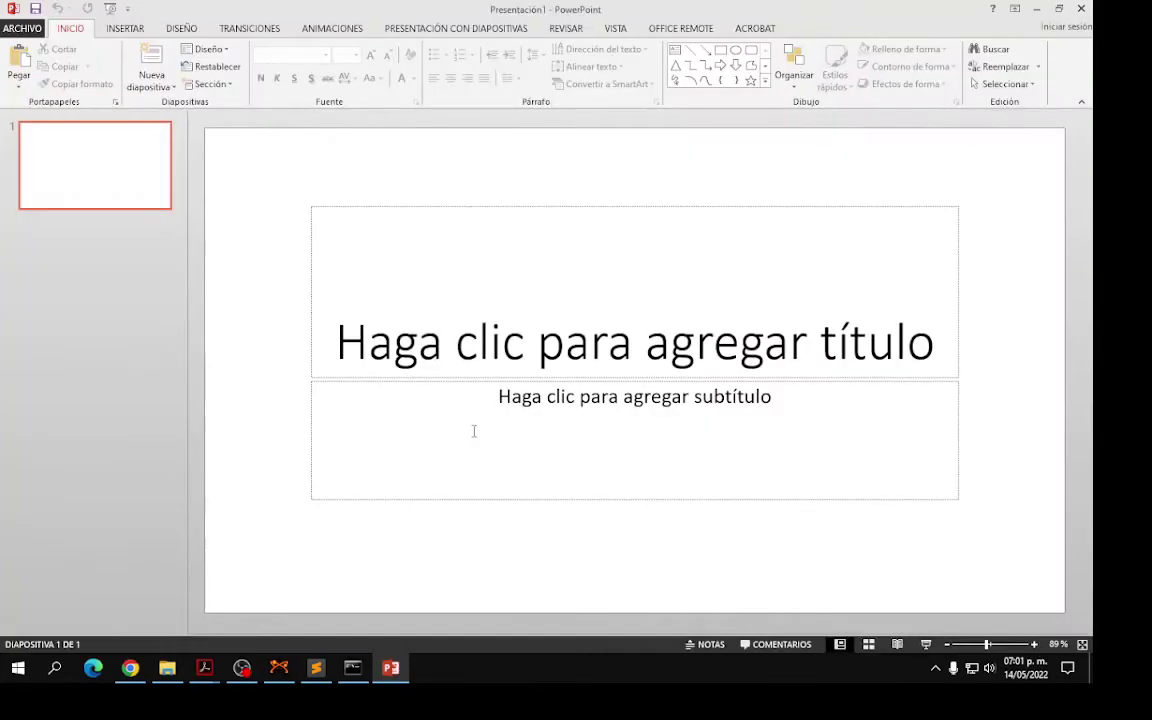
pyautogui.press('Return')
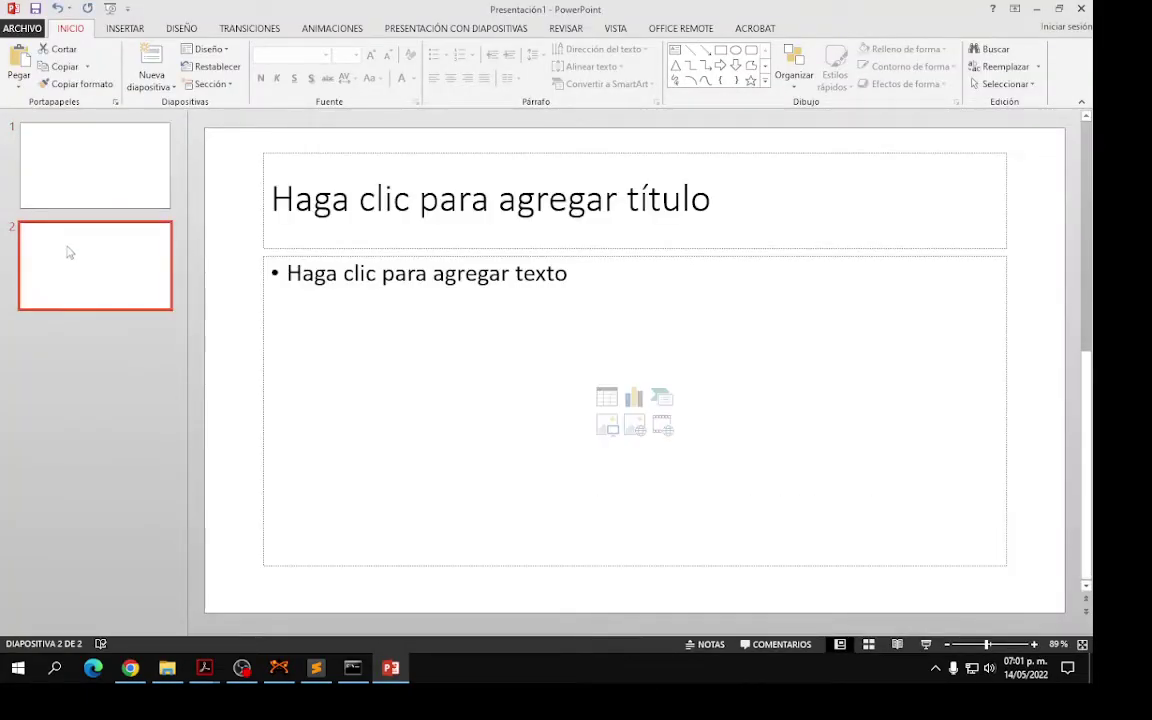
pyautogui.click(207, 49)
pyautogui.click(221, 250)
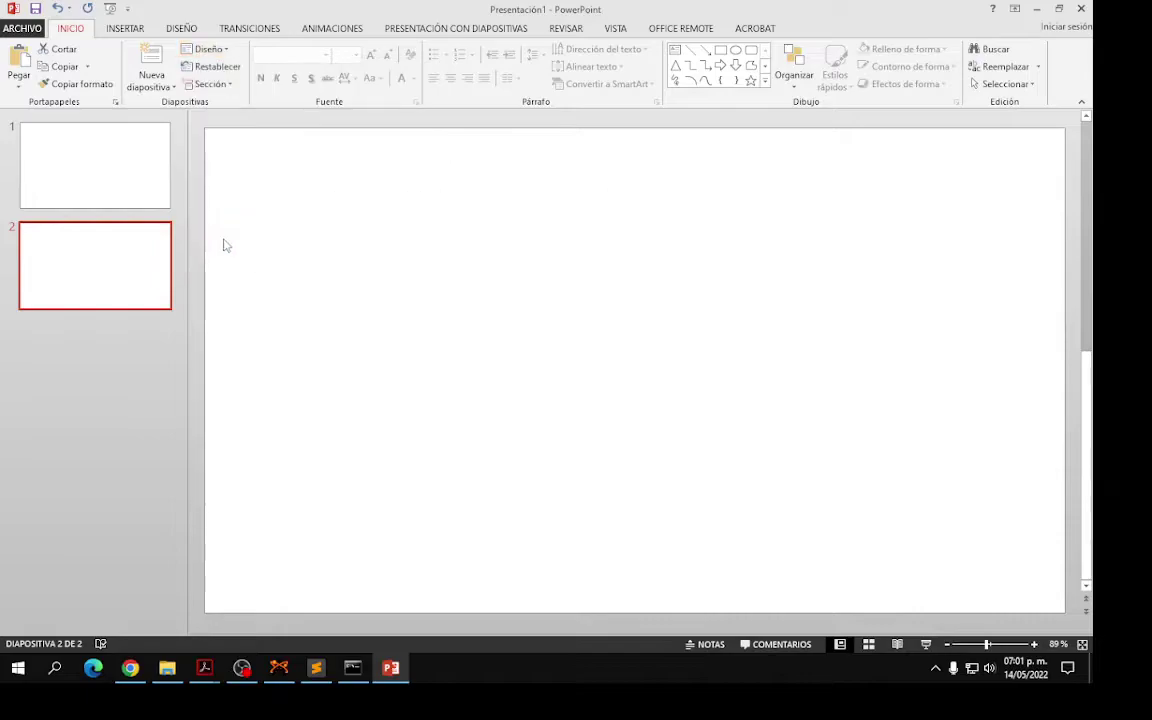
# Insert metanolOP.png from the Metanol folder onto slide 2, scale it to 9.3 cm wide and place it in the slide's left half
pyautogui.click(167, 668)
pyautogui.moveTo(172, 312); pyautogui.dragTo(496, 378)
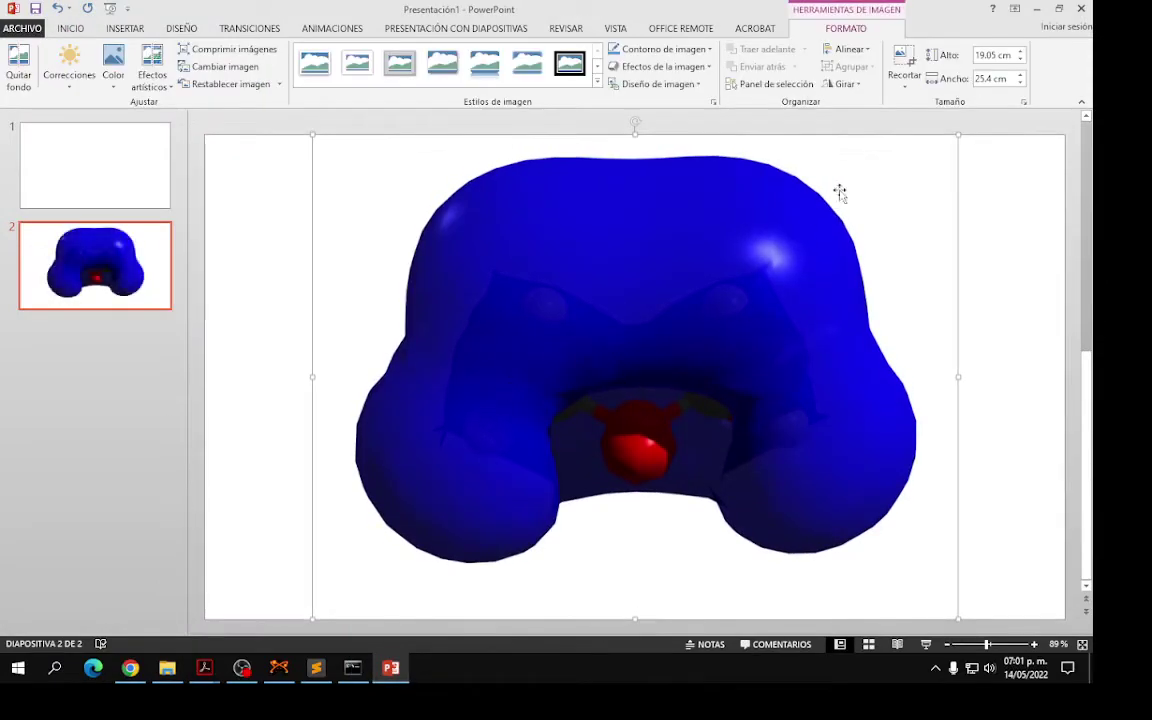
pyautogui.click(1019, 83)
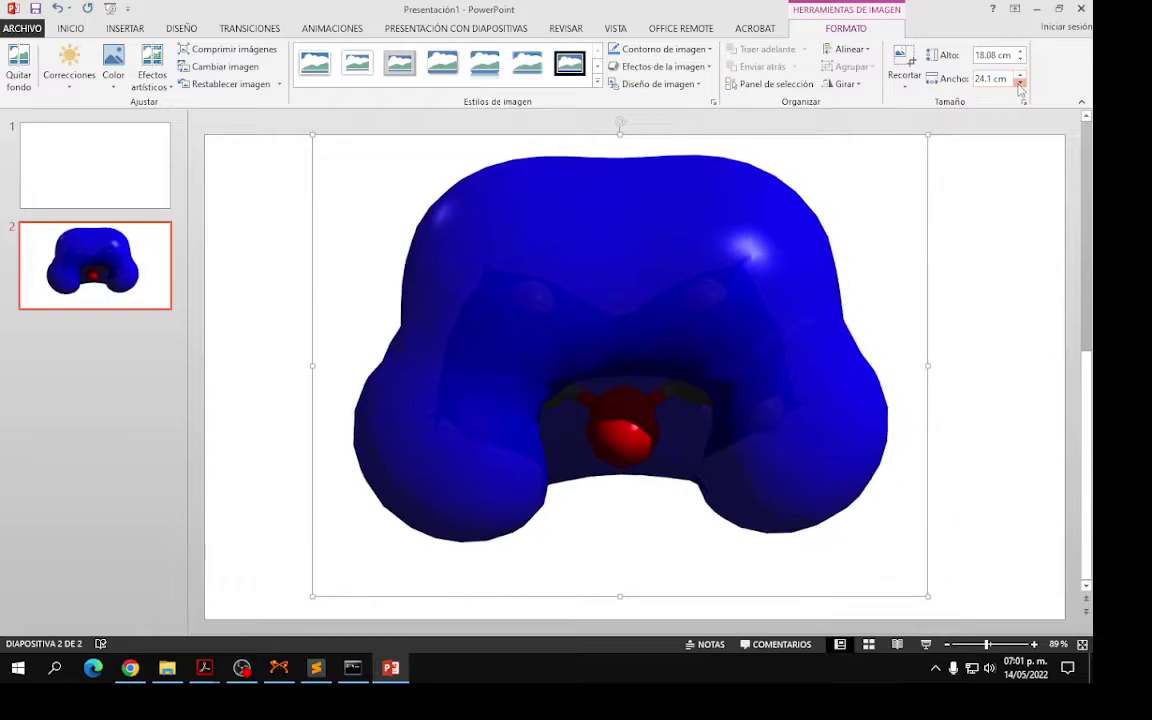
pyautogui.click(1019, 83)
pyautogui.moveTo(911, 134); pyautogui.dragTo(507, 404)
pyautogui.moveTo(415, 450); pyautogui.dragTo(386, 296)
pyautogui.click(1020, 82)
pyautogui.click(1020, 82)
pyautogui.click(1020, 82)
pyautogui.click(1020, 82)
pyautogui.moveTo(386, 325); pyautogui.dragTo(385, 420)
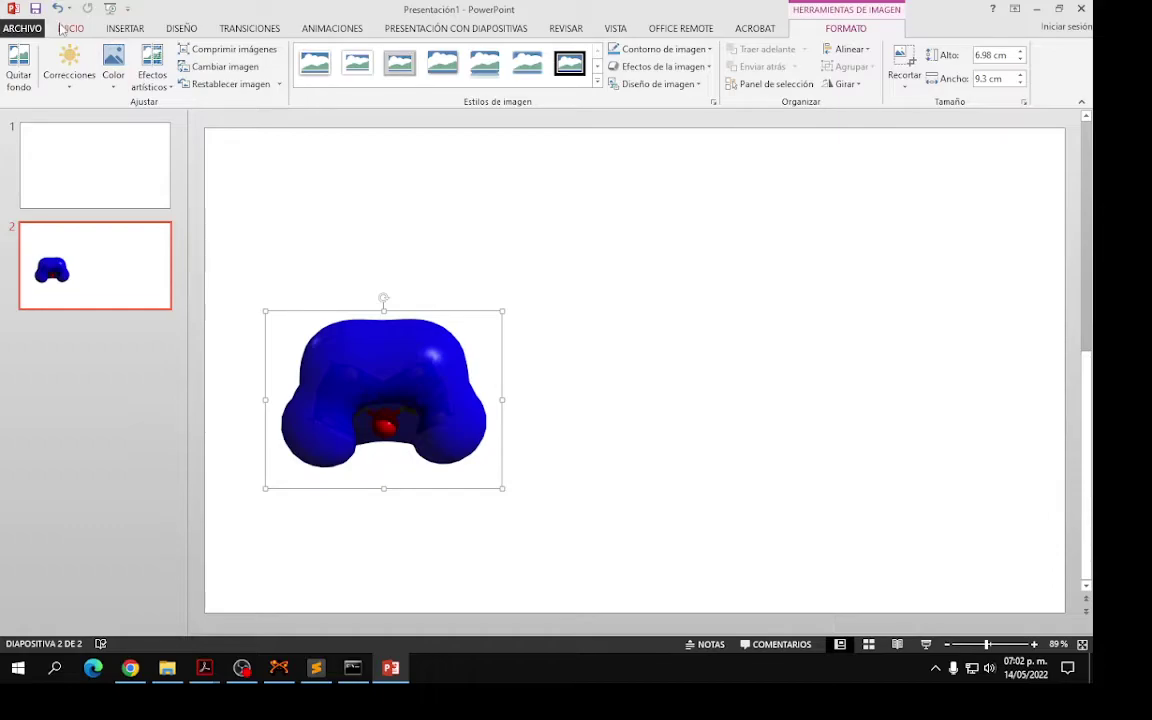
# Open metanolOP.inp from the Metanol folder in Sublime Text
pyautogui.click(66, 28)
pyautogui.click(676, 50)
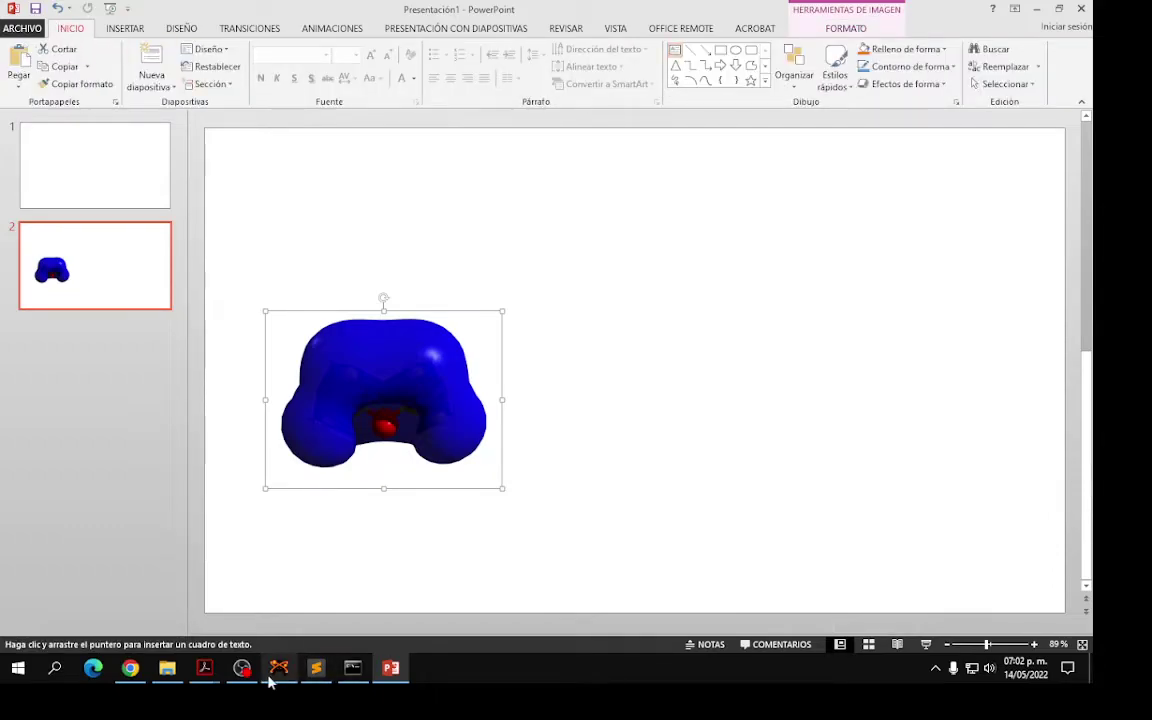
pyautogui.click(169, 669)
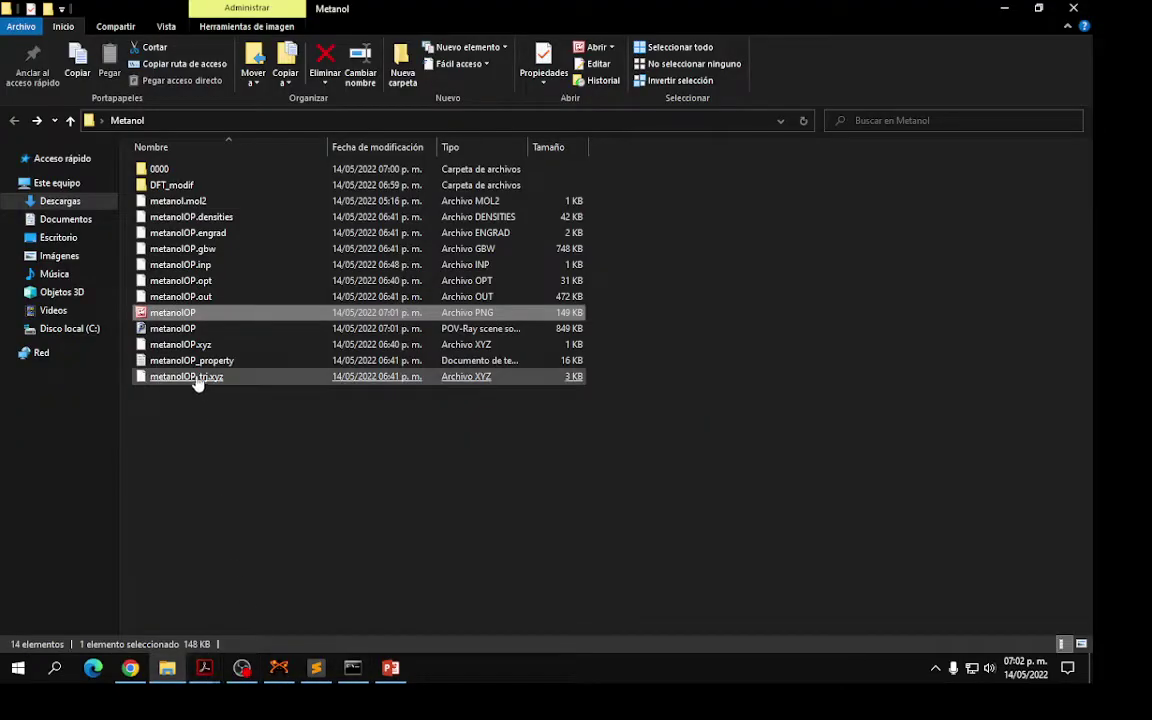
pyautogui.rightClick(195, 266)
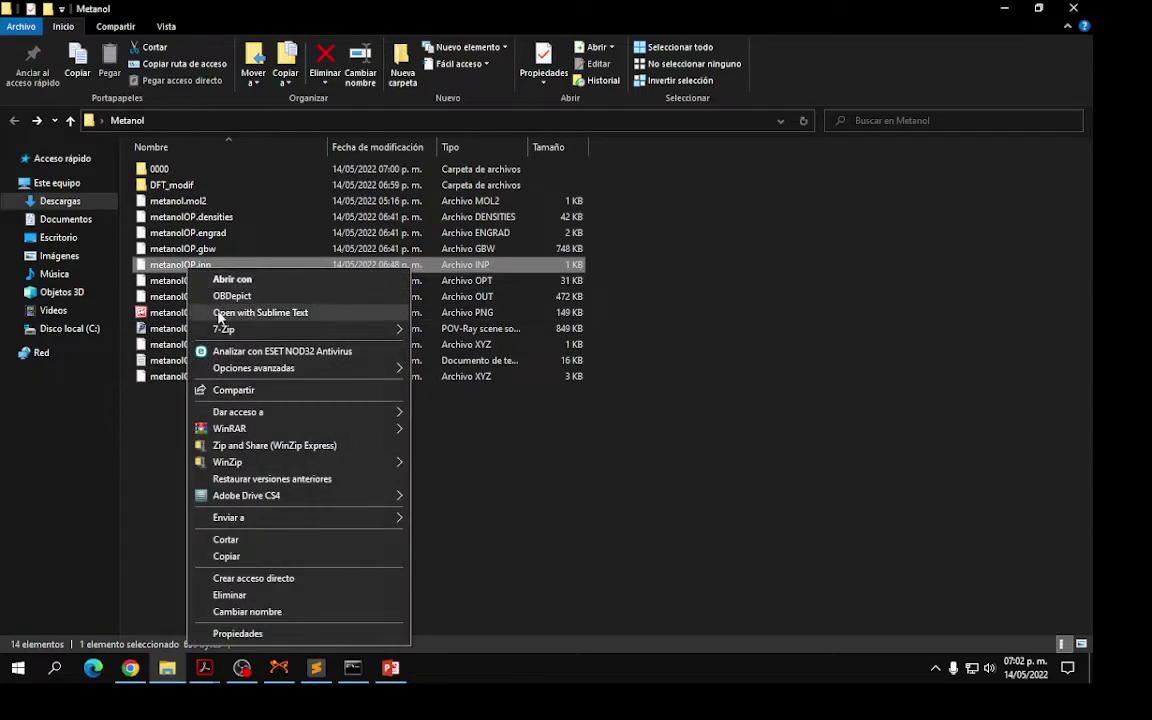
pyautogui.click(205, 311)
# Copy the keyword line "! B3LYP OPT def2-SVP def2/J NormalPrint NormalSCF FREQ" from metanolOP.inp and return to the PowerPoint slide
pyautogui.moveTo(427, 109); pyautogui.dragTo(79, 110)
pyautogui.click(47, 109)
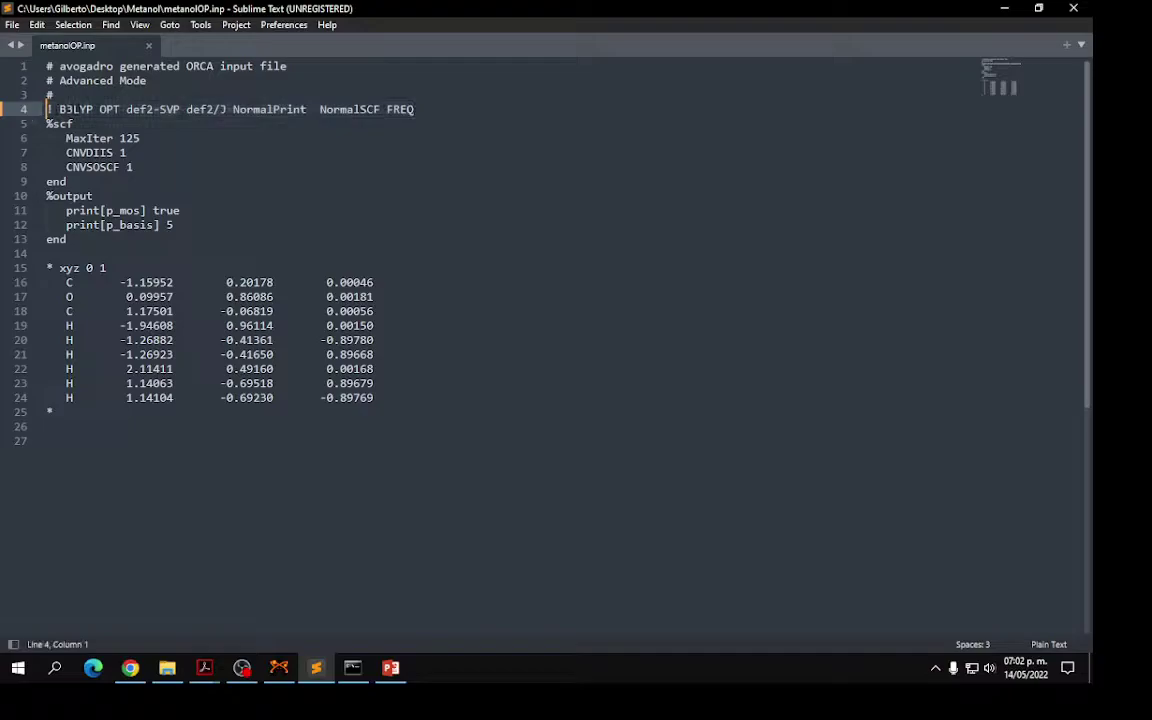
pyautogui.rightClick(71, 98)
pyautogui.click(141, 138)
pyautogui.click(414, 109)
pyautogui.moveTo(415, 109); pyautogui.dragTo(53, 110)
pyautogui.rightClick(95, 117)
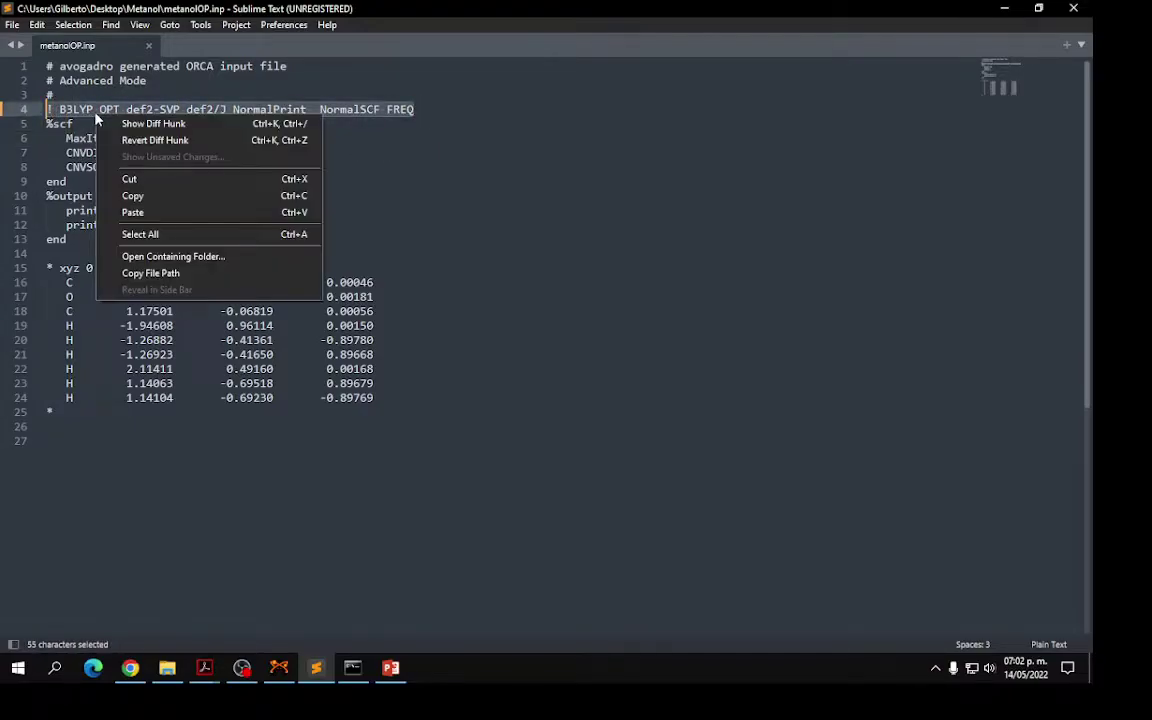
pyautogui.click(123, 193)
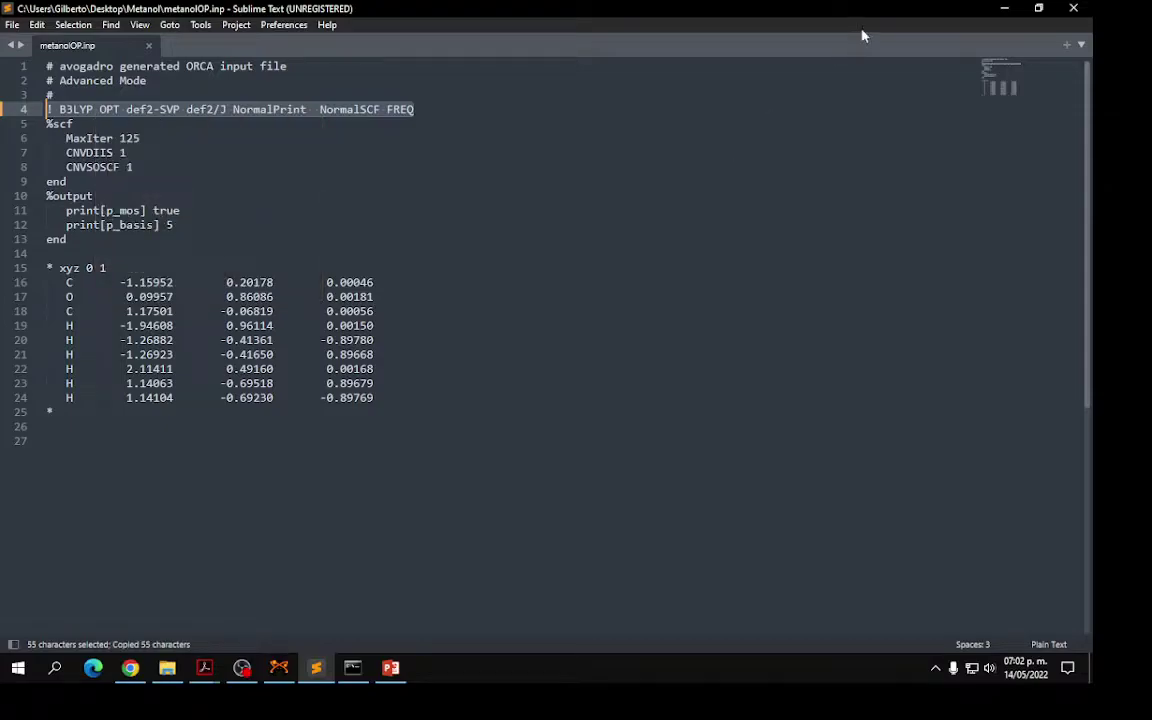
pyautogui.click(1004, 11)
pyautogui.click(390, 668)
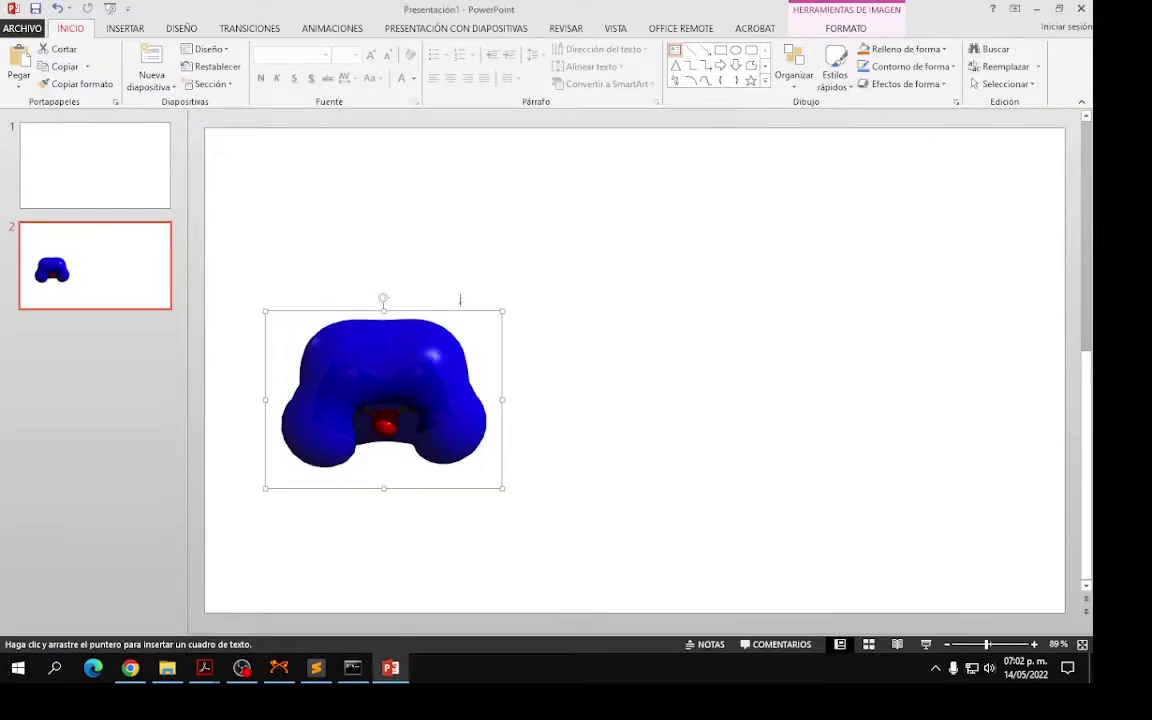
pyautogui.moveTo(240, 215); pyautogui.dragTo(462, 241)
pyautogui.rightClick(462, 241)
pyautogui.press('Escape')
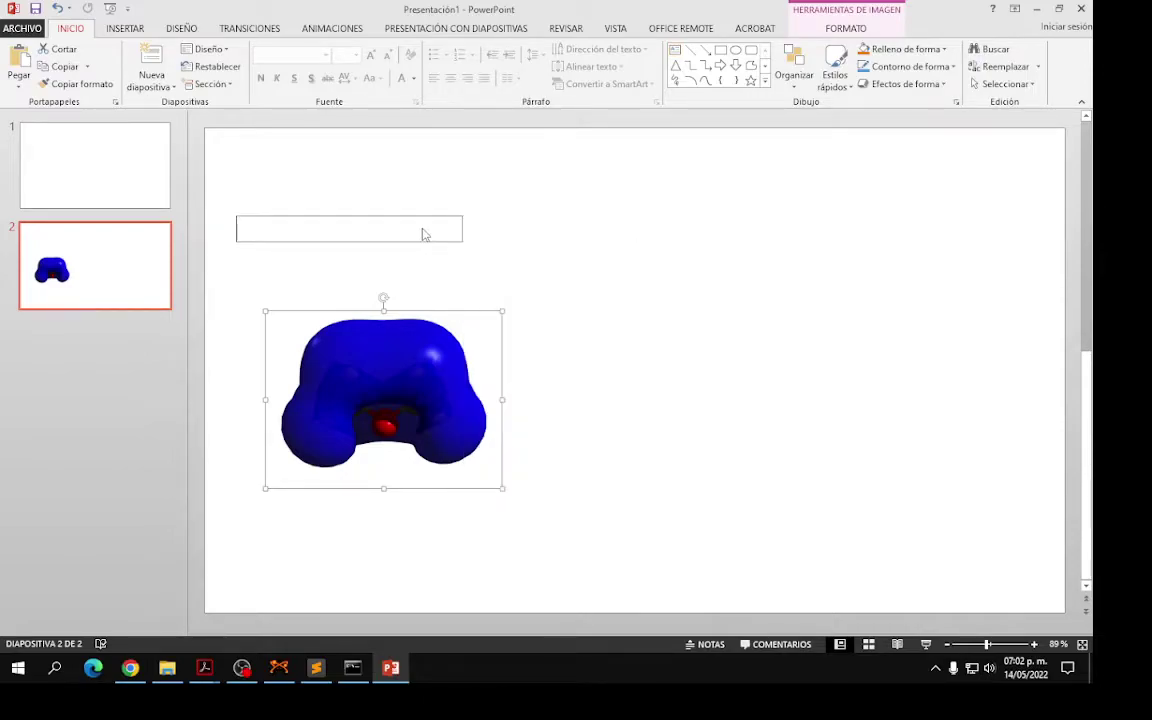
pyautogui.click(287, 237)
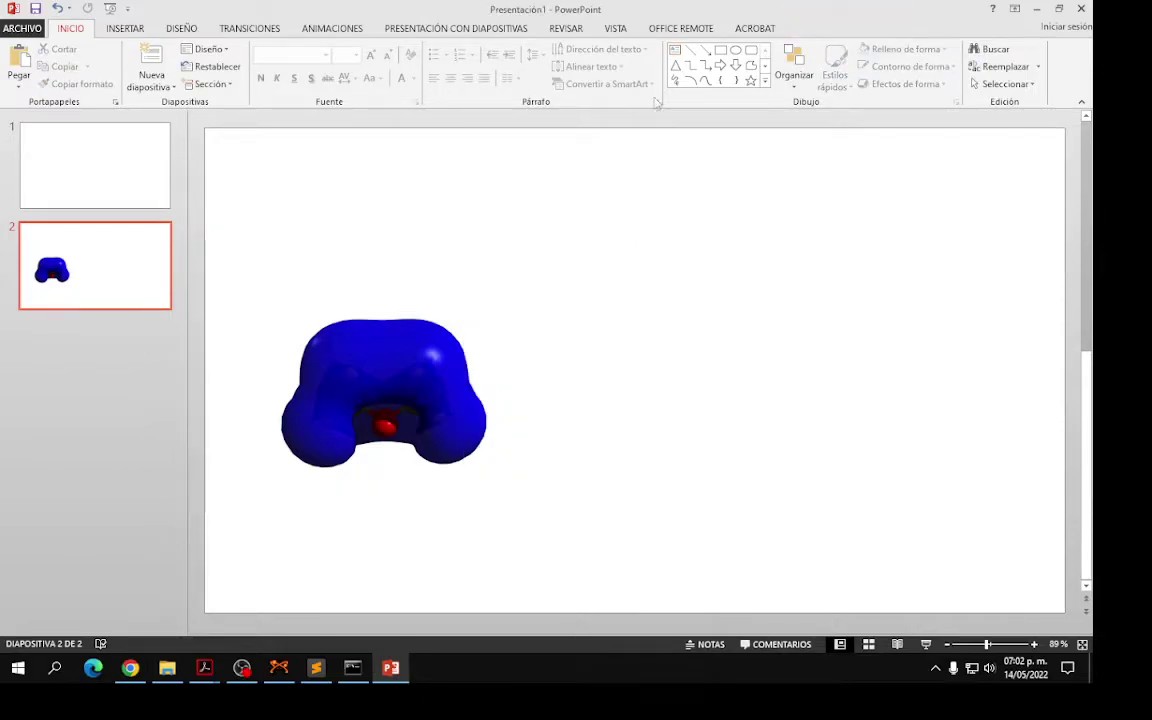
# Add a text box with the copied keyword line, narrow it to two lines and place it just above the orbital image
pyautogui.click(675, 51)
pyautogui.moveTo(245, 189)
pyautogui.mouseDown()
pyautogui.moveTo(489, 270)
pyautogui.moveTo(577, 271)
pyautogui.mouseUp()
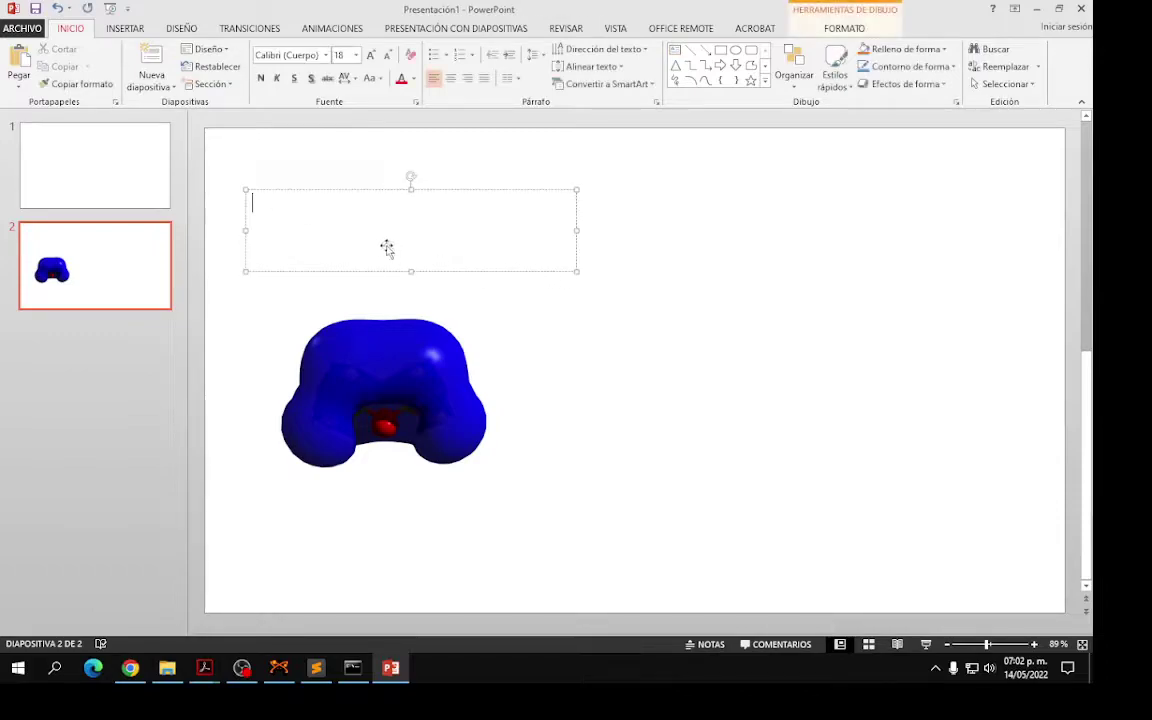
pyautogui.hotkey('ctrl', 'v')
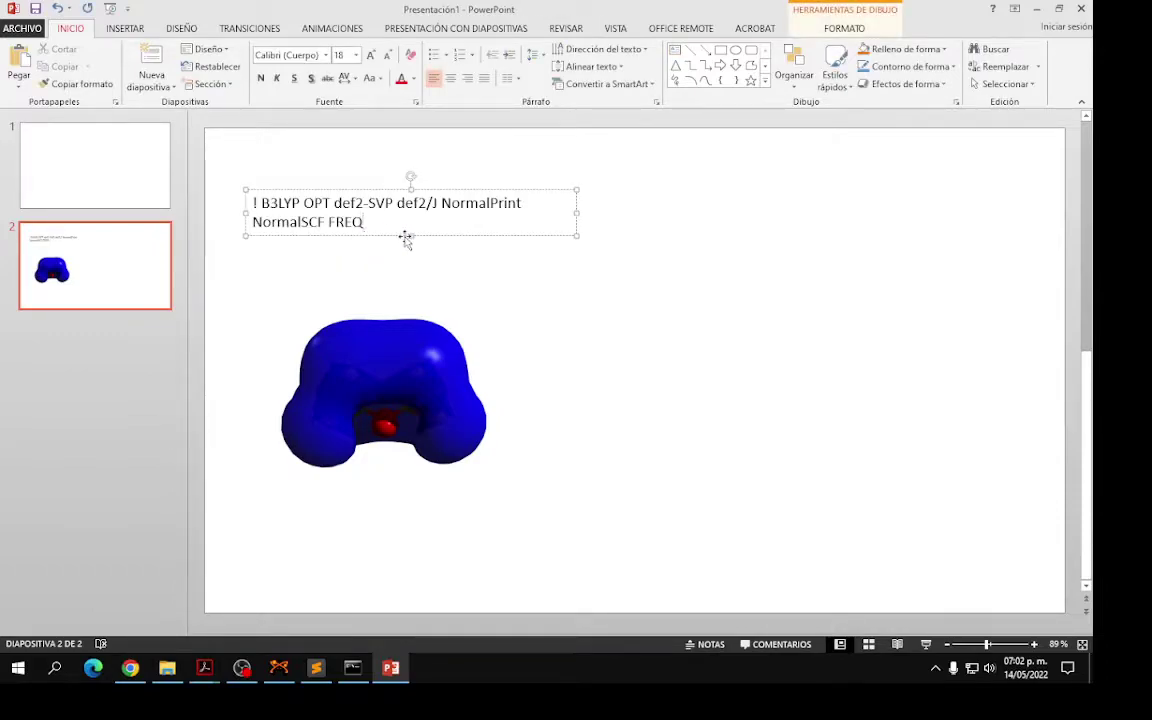
pyautogui.moveTo(576, 213); pyautogui.dragTo(524, 226)
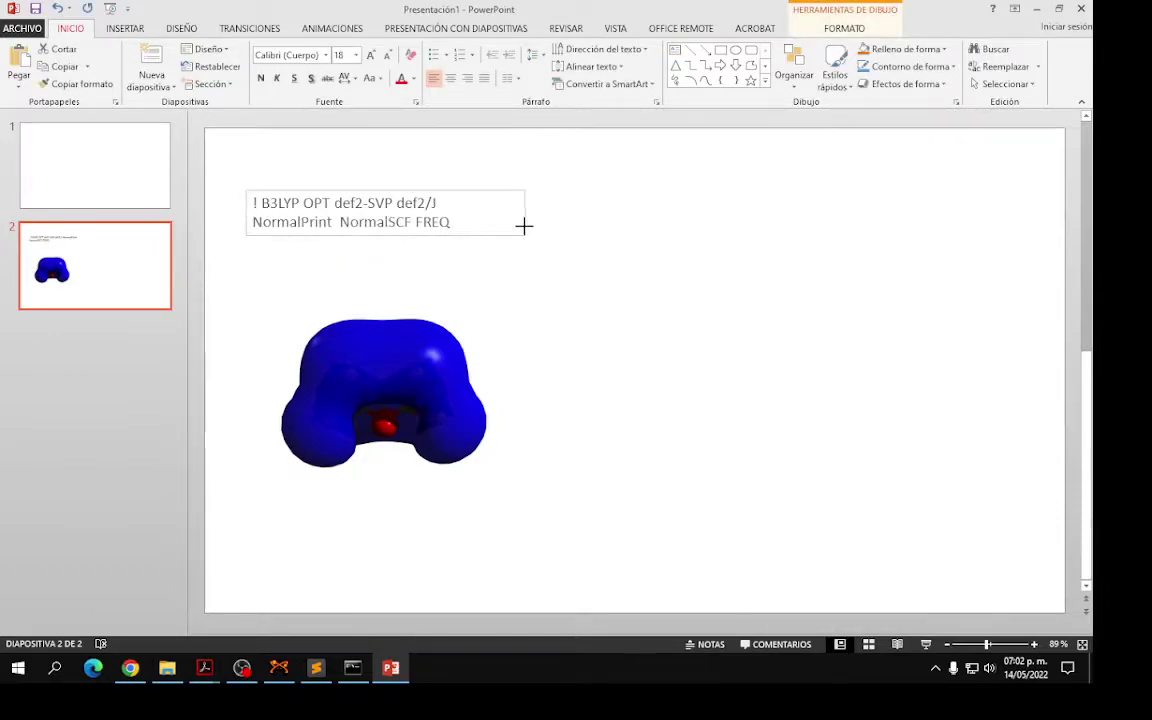
pyautogui.click(389, 205)
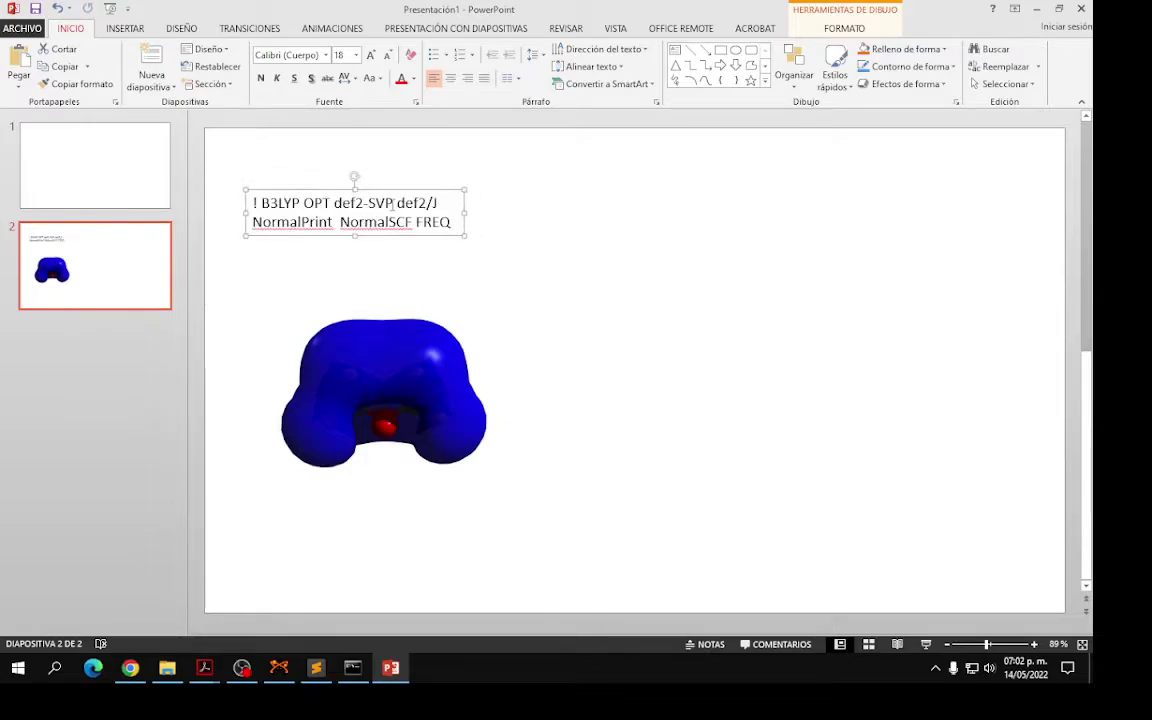
pyautogui.moveTo(389, 190); pyautogui.dragTo(408, 232)
pyautogui.click(589, 478)
# Insert metanolOP.png from the 0000 folder onto slide 2
pyautogui.click(167, 667)
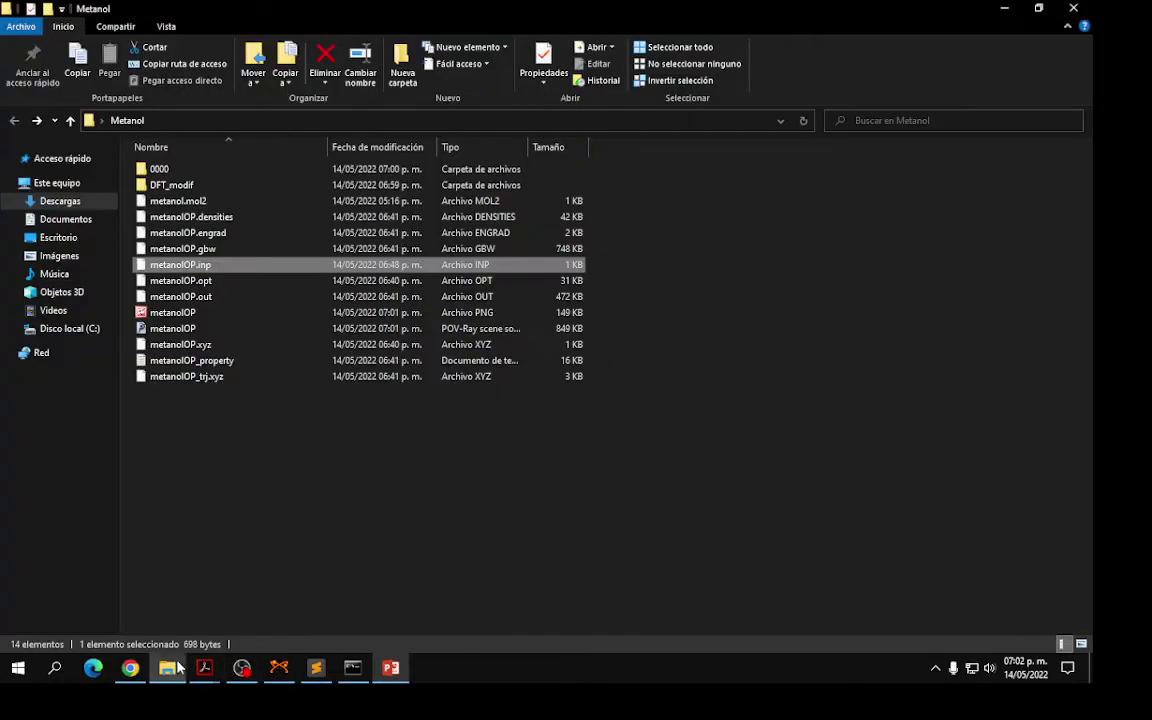
pyautogui.doubleClick(158, 170)
pyautogui.moveTo(168, 287); pyautogui.dragTo(720, 429)
# Scale the newly inserted orbital image to 9 cm wide, beside the first image
pyautogui.moveTo(960, 140); pyautogui.dragTo(697, 389)
pyautogui.click(1020, 83)
pyautogui.click(1020, 83)
pyautogui.click(1020, 83)
pyautogui.click(1020, 83)
pyautogui.click(1020, 83)
pyautogui.click(1020, 83)
pyautogui.click(1020, 83)
pyautogui.click(1020, 83)
pyautogui.click(1020, 83)
pyautogui.click(1020, 83)
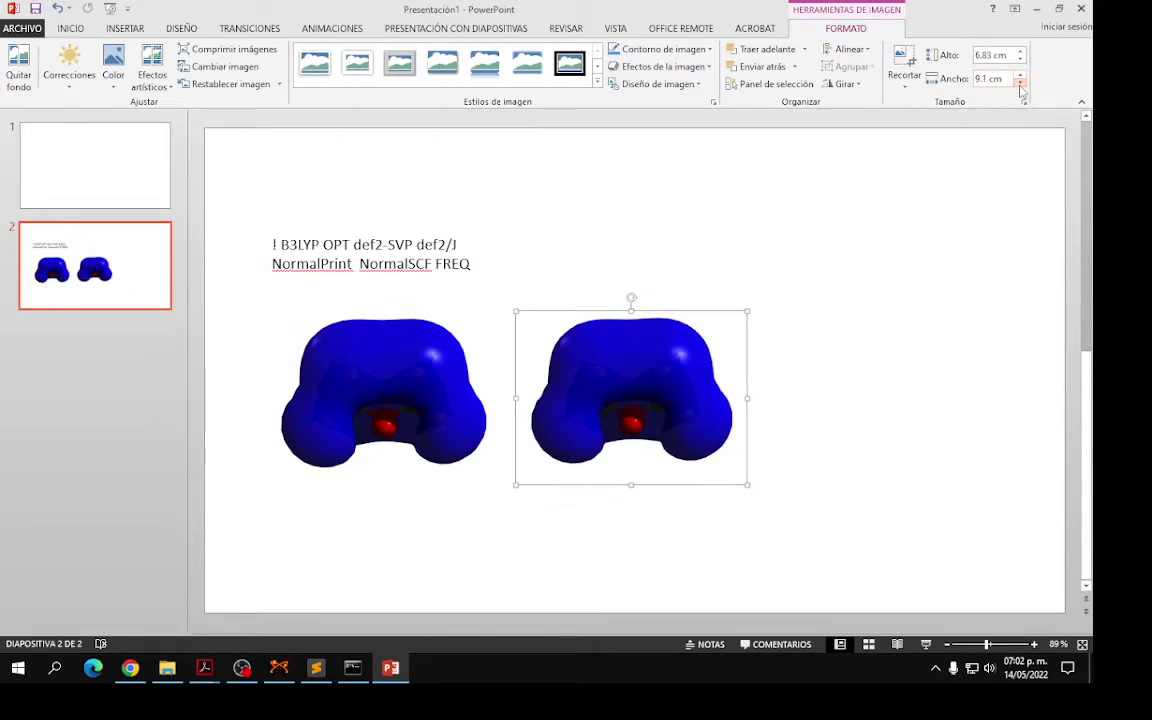
pyautogui.click(1020, 83)
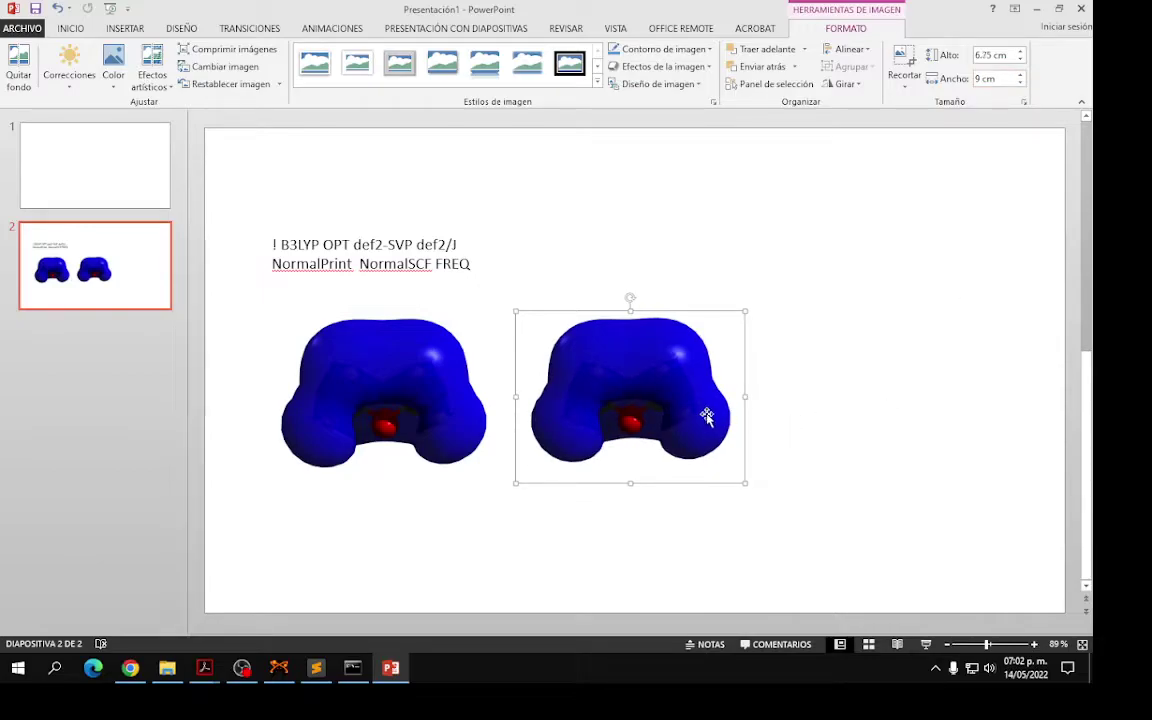
# Move the second orbital image slightly farther from the first one, level with it
pyautogui.moveTo(650, 391); pyautogui.dragTo(668, 393)
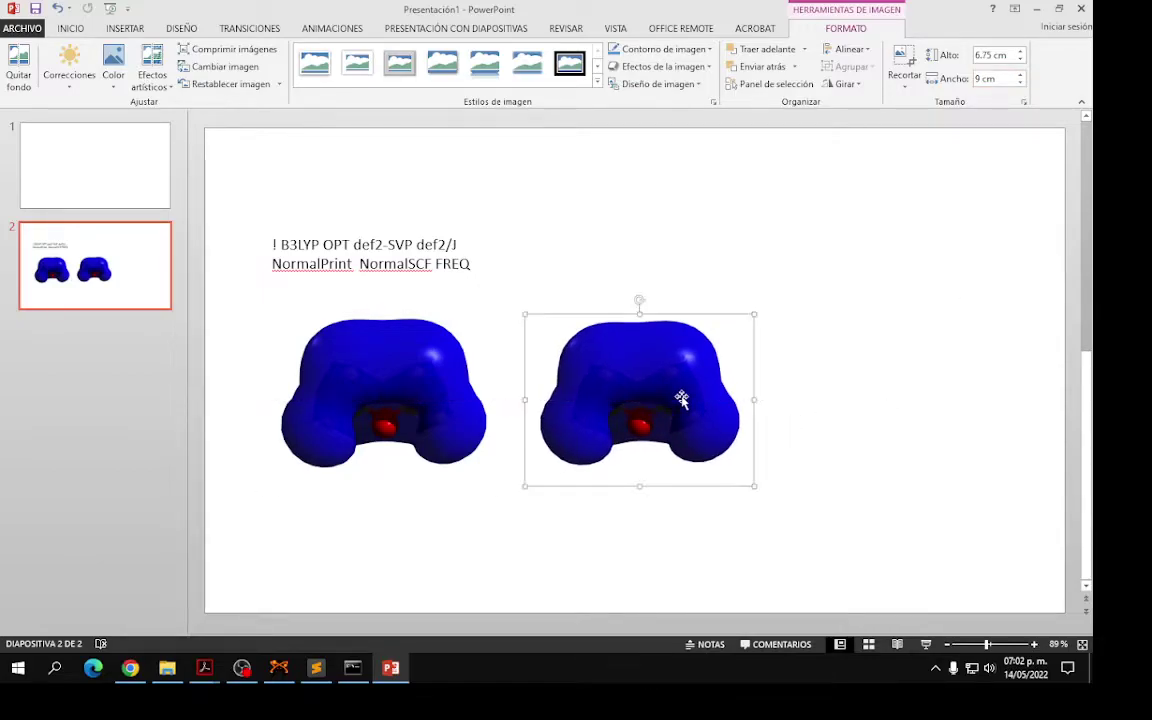
pyautogui.click(869, 391)
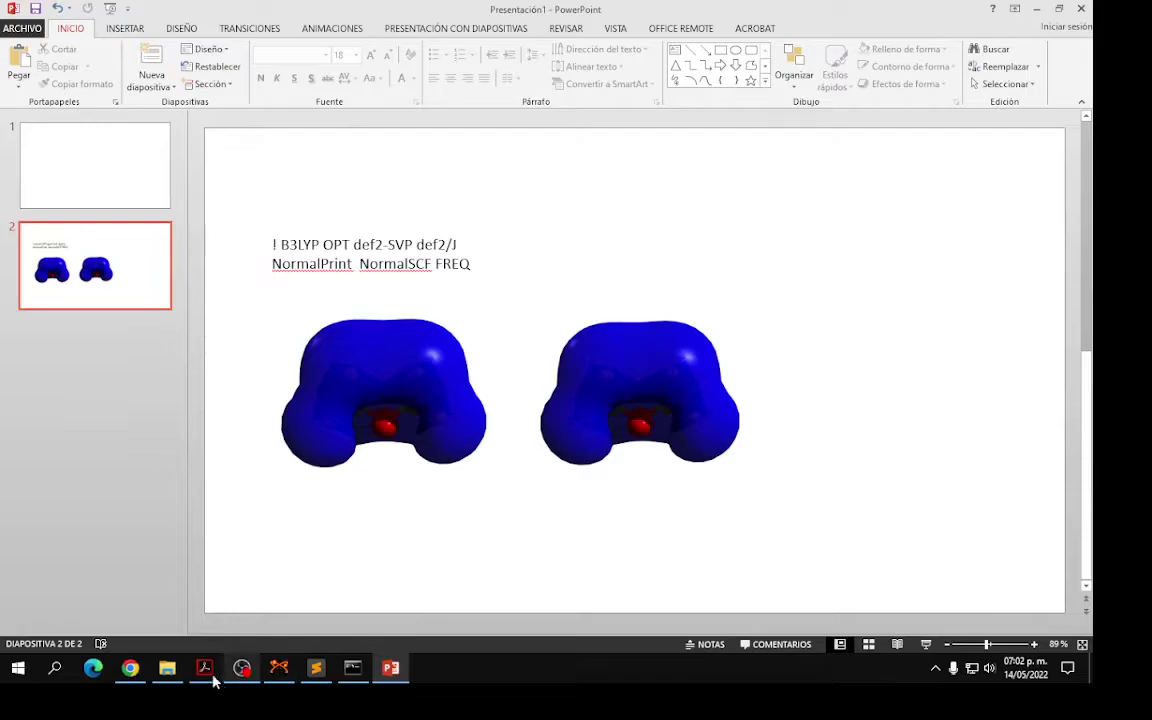
# Copy the keyword line "! B3LYP OPT def2-SVP def2/J NormalPrint NormalSCF FREQ" from metanolOP.inp in the 0000 folder and return to the PowerPoint slide
pyautogui.click(167, 667)
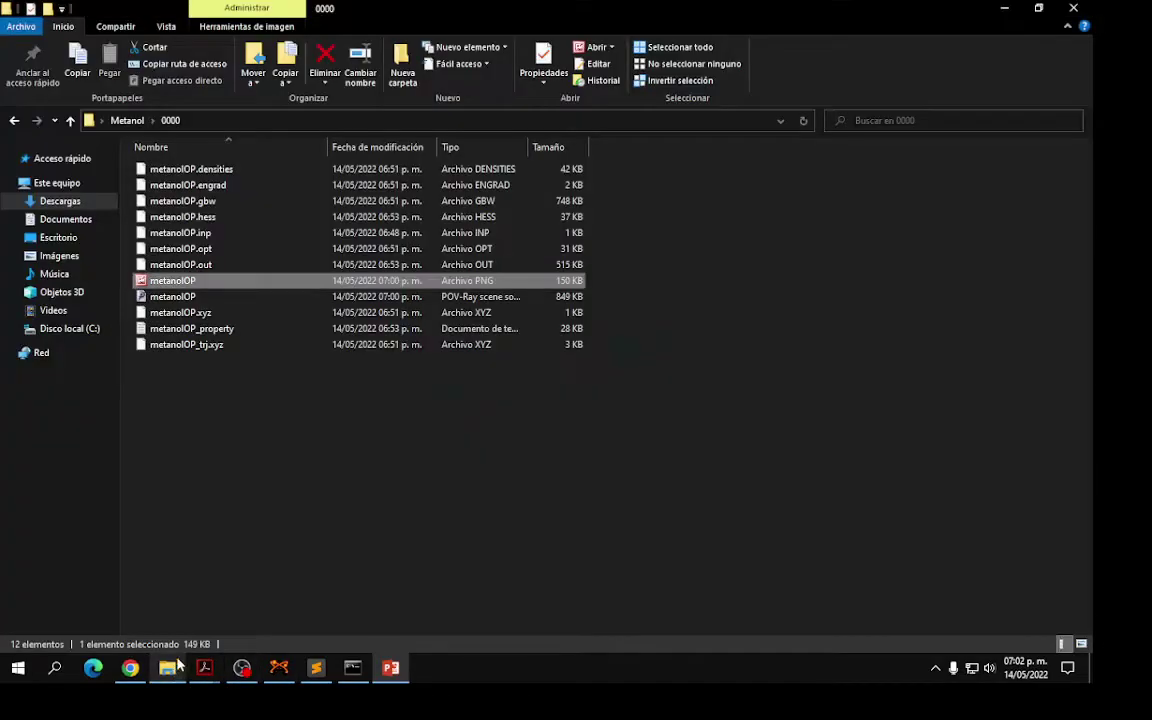
pyautogui.rightClick(180, 232)
pyautogui.click(216, 278)
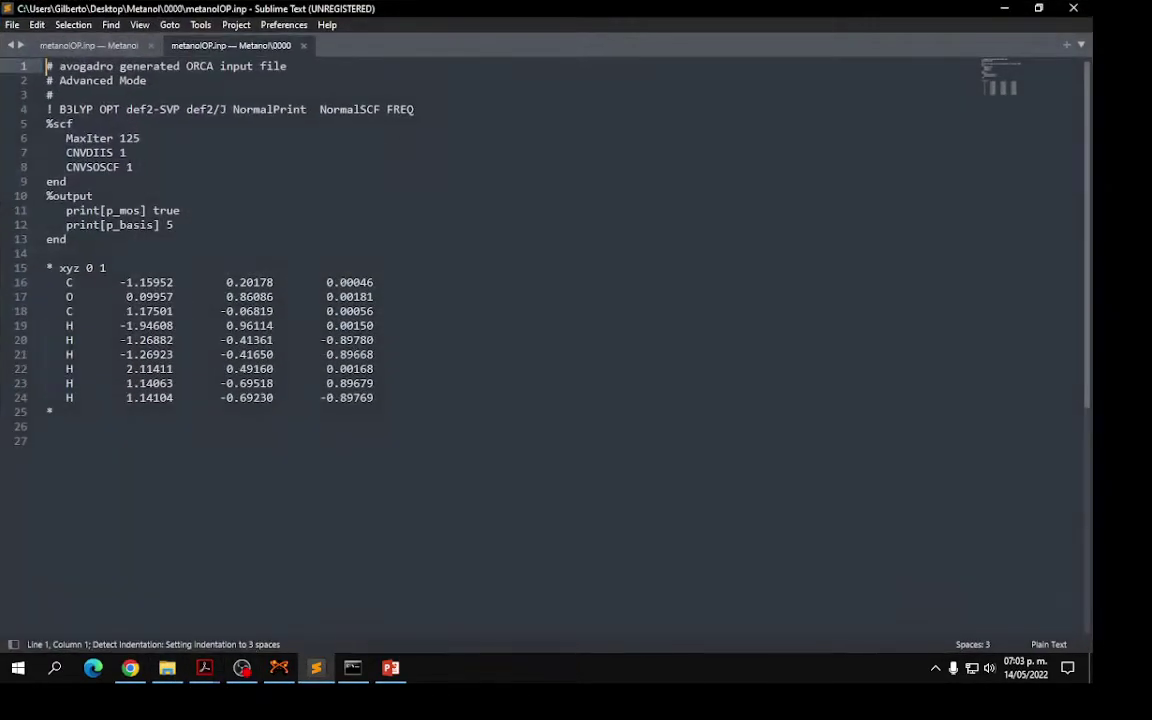
pyautogui.moveTo(415, 109); pyautogui.dragTo(59, 109)
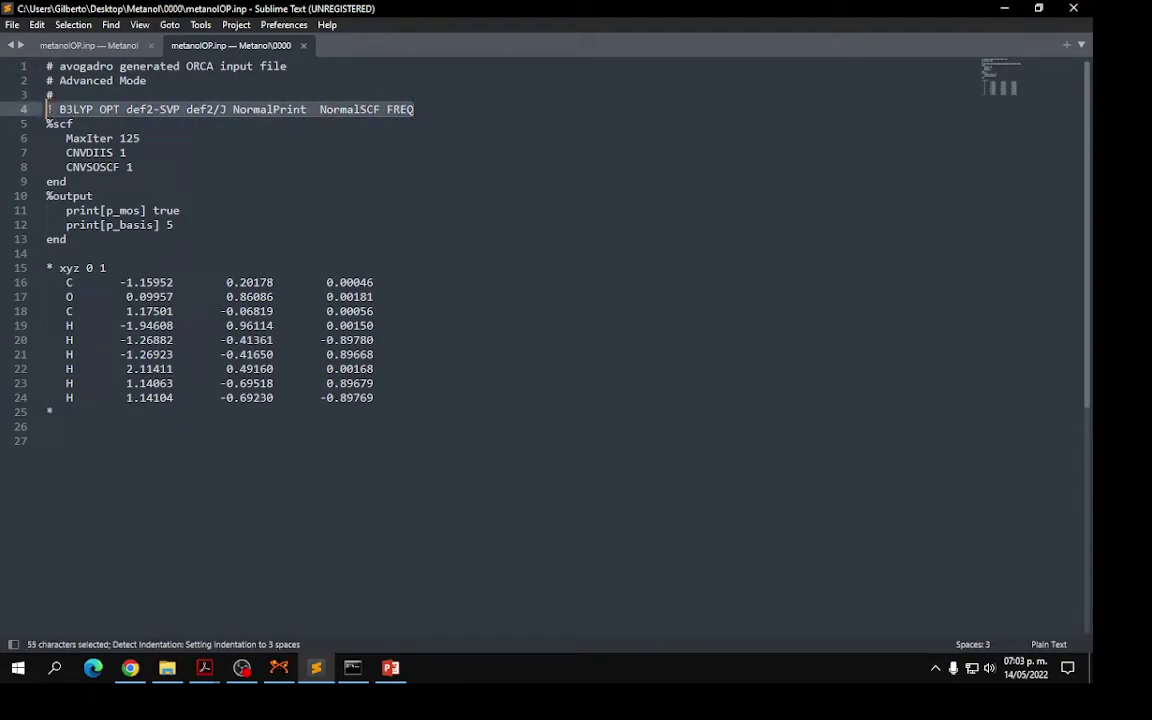
pyautogui.rightClick(63, 112)
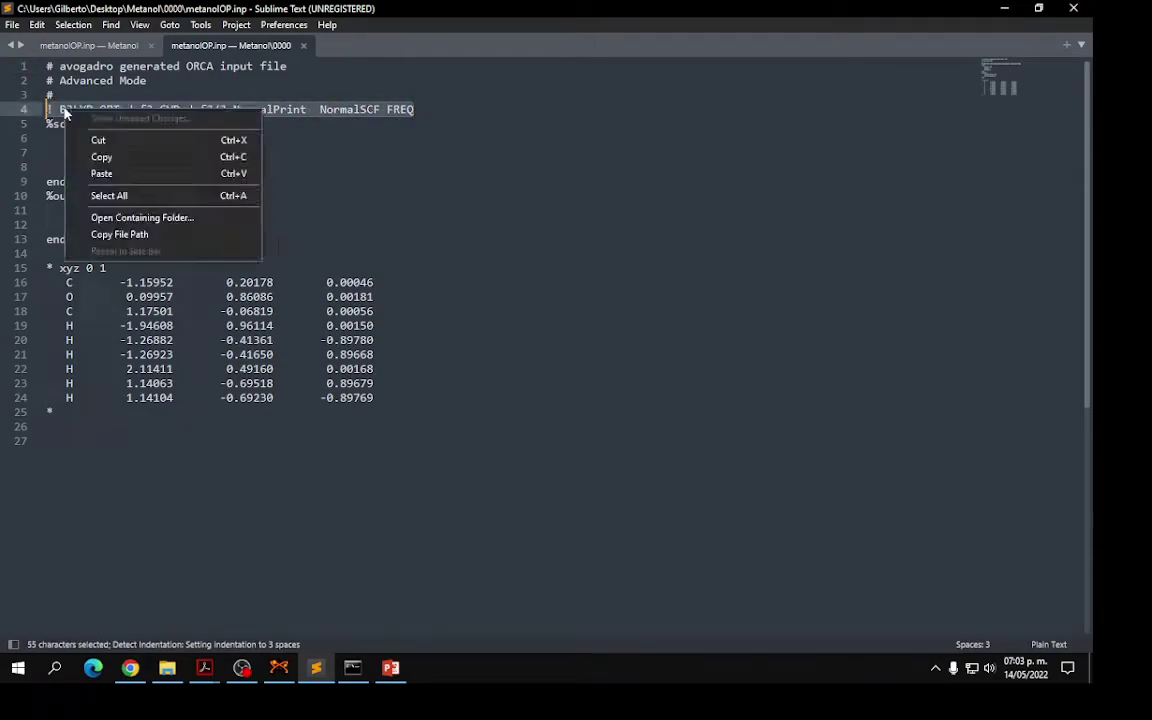
pyautogui.click(98, 157)
pyautogui.click(390, 668)
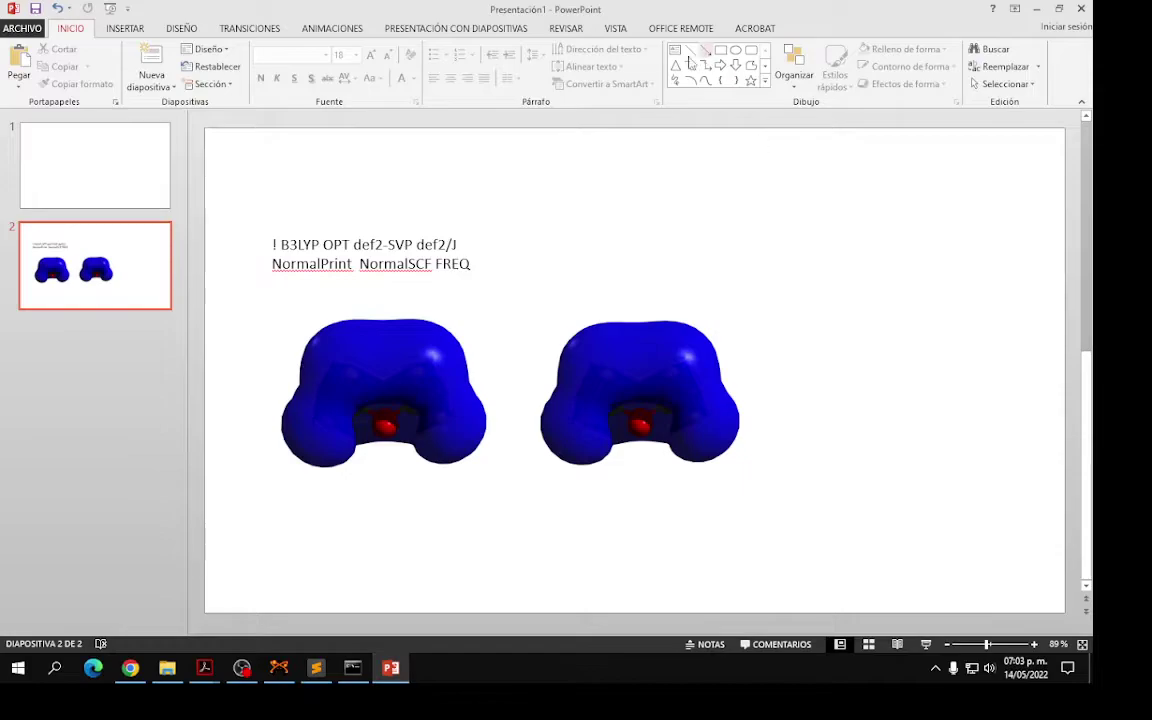
pyautogui.click(675, 51)
pyautogui.click(526, 228)
pyautogui.rightClick(738, 292)
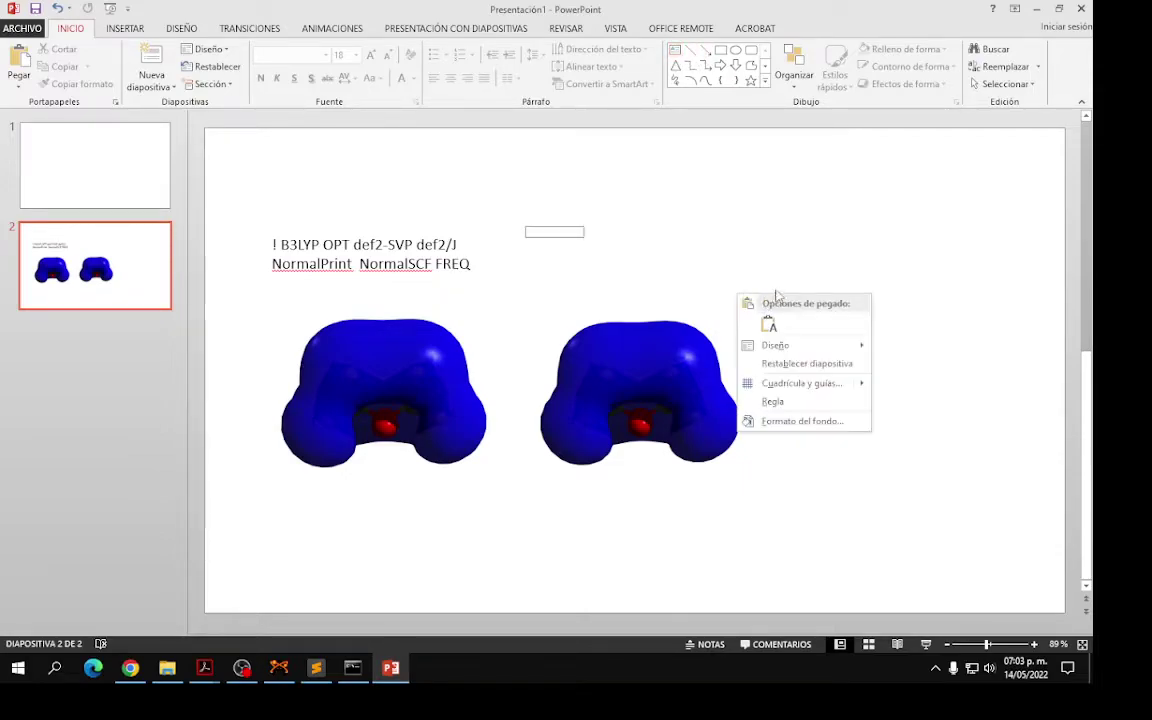
pyautogui.press('Escape')
pyautogui.click(561, 194)
# Add a text box with the copied keyword line above the second orbital image and narrow it slightly
pyautogui.click(675, 50)
pyautogui.moveTo(533, 231)
pyautogui.mouseDown()
pyautogui.moveTo(758, 260)
pyautogui.moveTo(767, 277)
pyautogui.mouseUp()
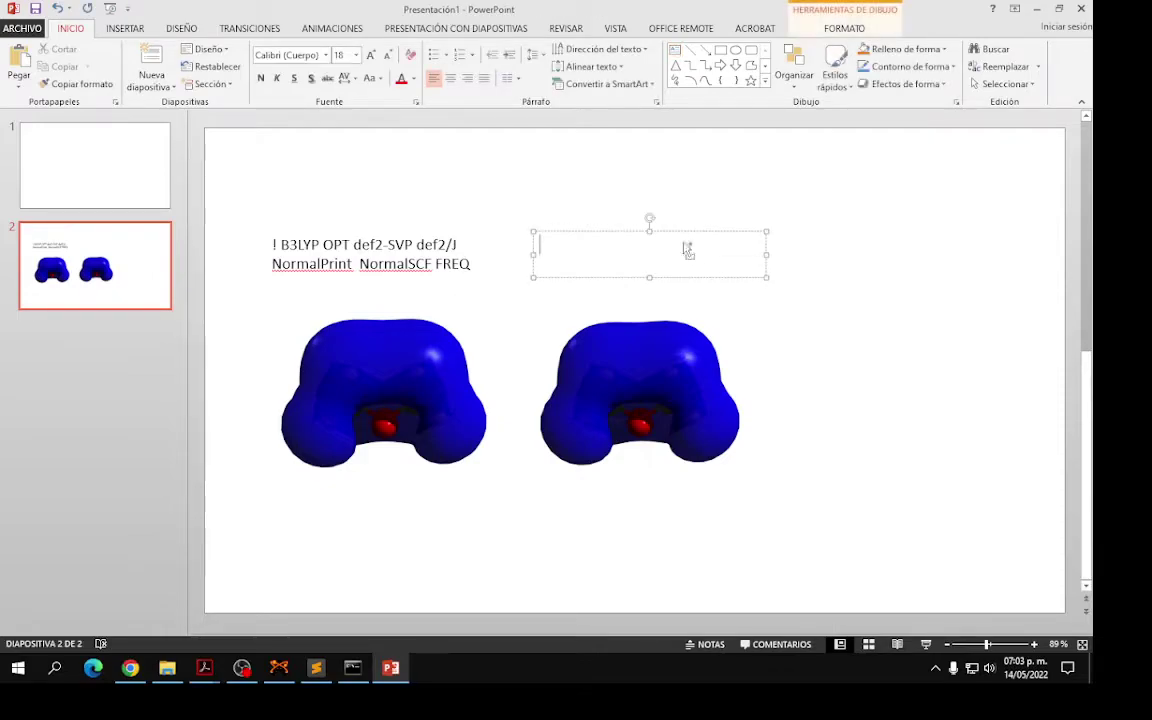
pyautogui.hotkey('ctrl', 'v')
pyautogui.moveTo(767, 255); pyautogui.dragTo(756, 258)
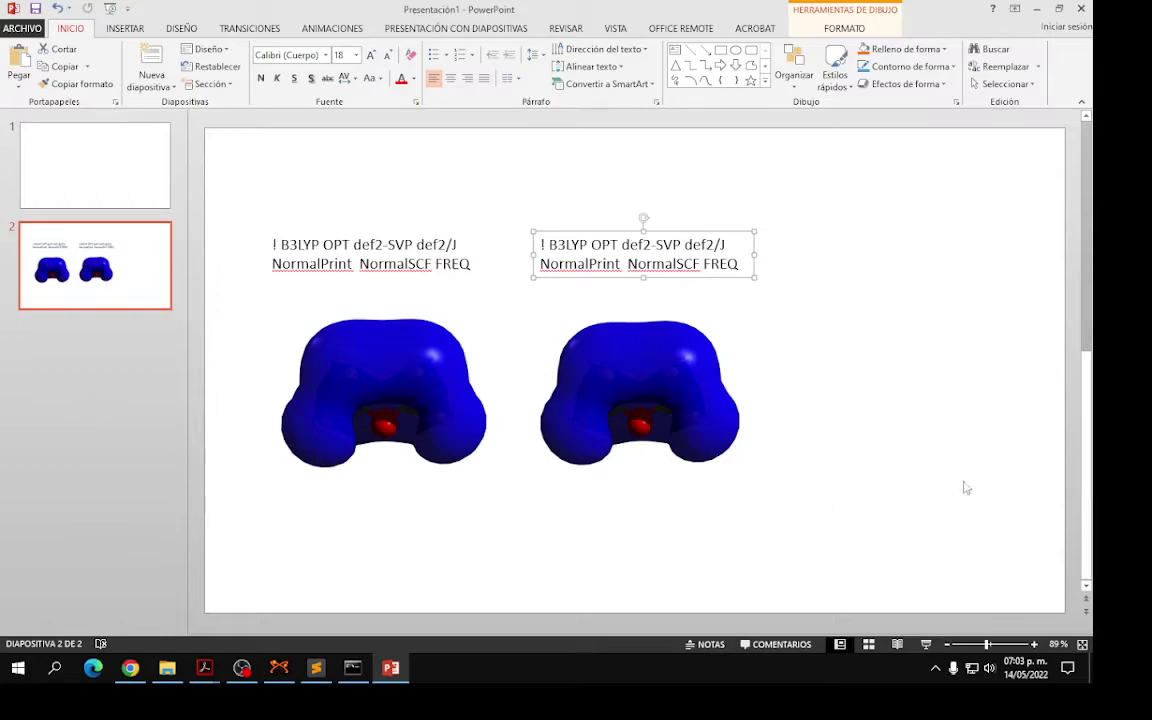
pyautogui.click(900, 386)
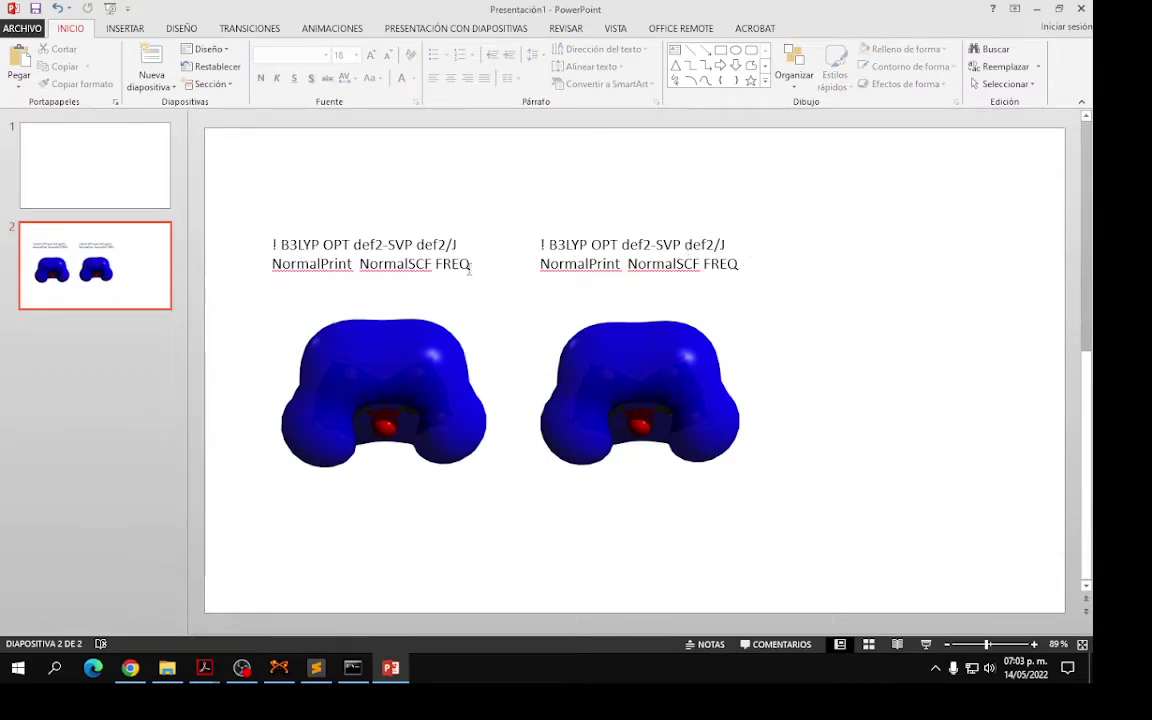
# Switch to Sublime Text and close both open metanolOP.inp files
pyautogui.click(316, 676)
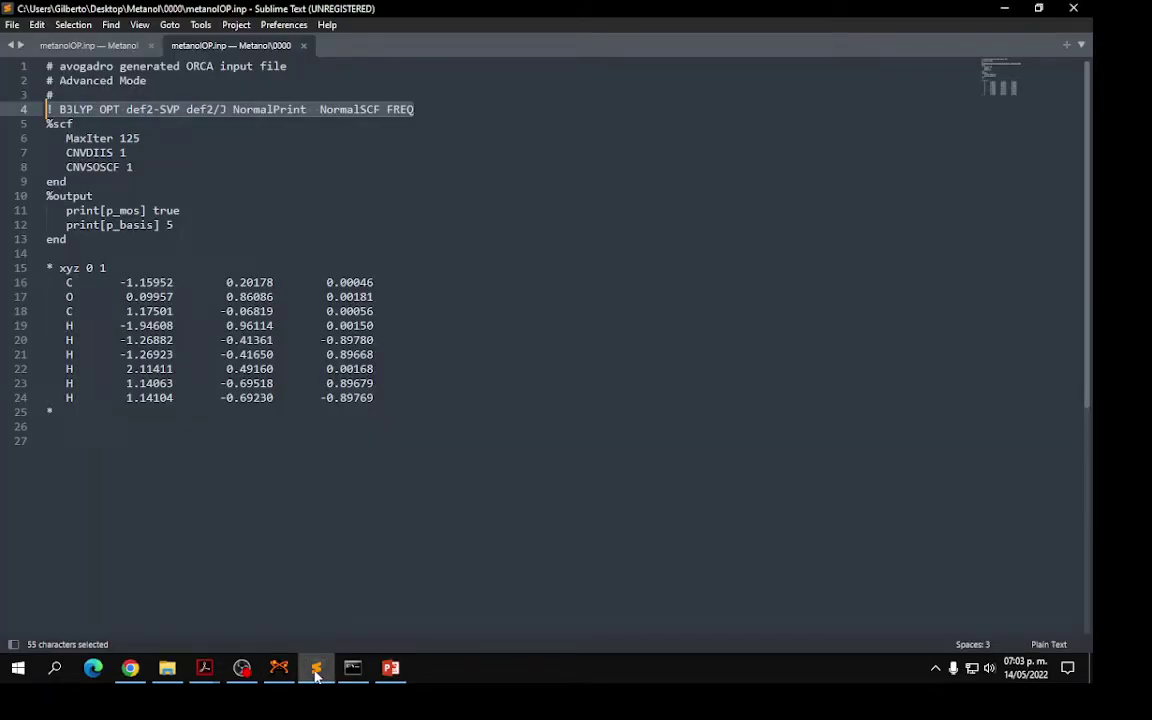
pyautogui.click(92, 46)
pyautogui.click(191, 45)
pyautogui.click(128, 48)
pyautogui.click(230, 46)
pyautogui.click(304, 47)
pyautogui.click(146, 46)
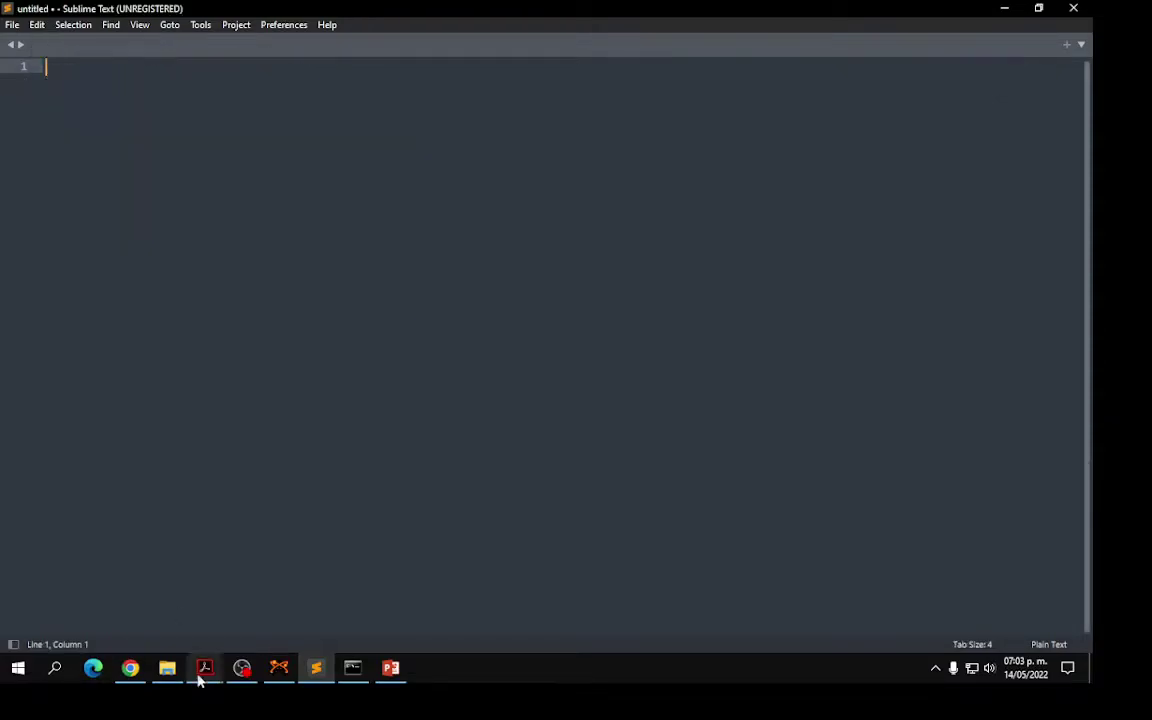
# Insert metanolOP.png from the DFT_modif folder onto slide 2 in PowerPoint
pyautogui.click(167, 667)
pyautogui.click(14, 120)
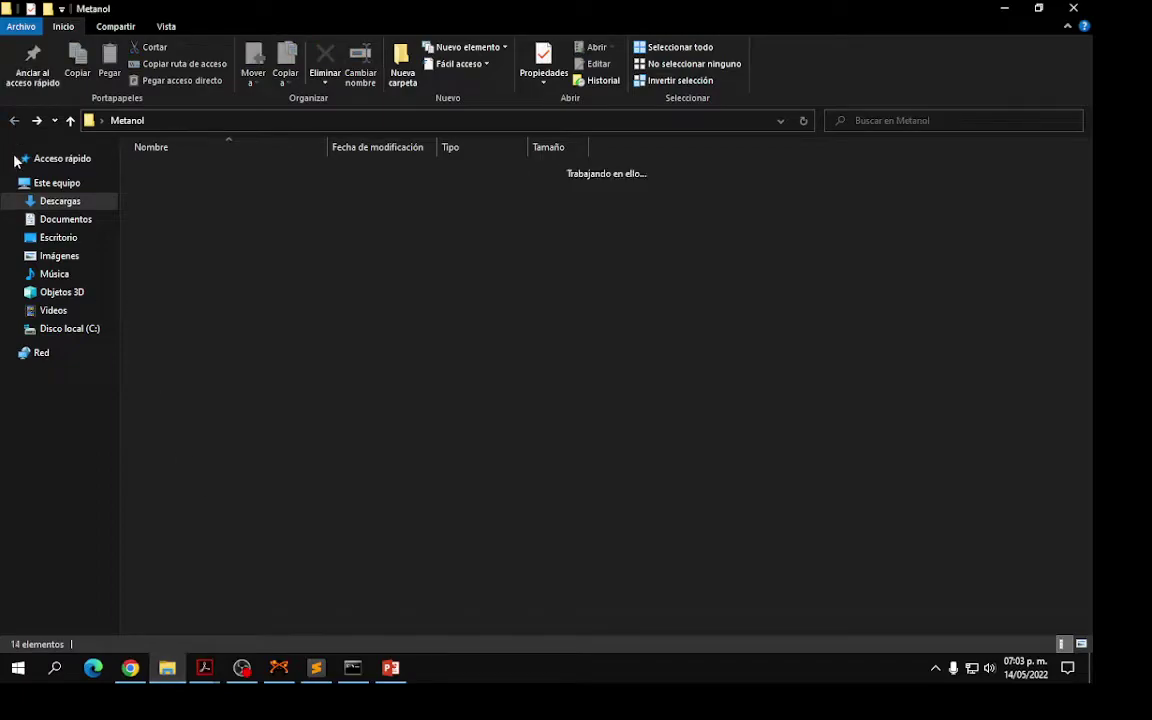
pyautogui.doubleClick(172, 185)
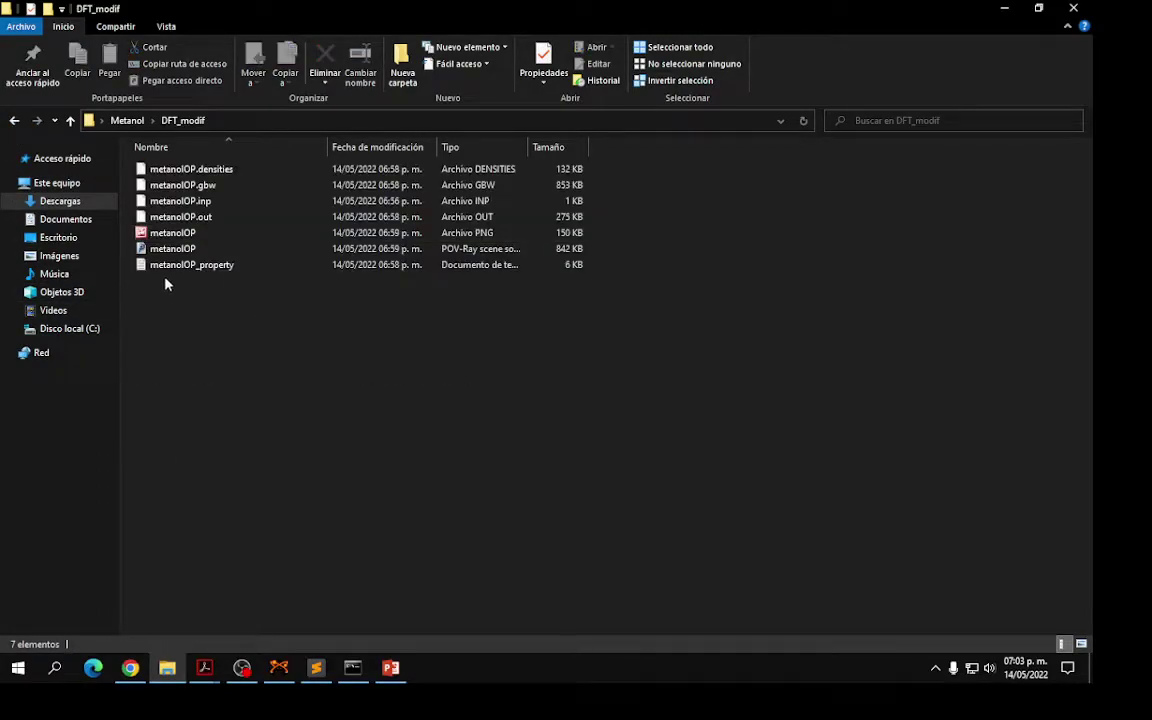
pyautogui.moveTo(175, 233); pyautogui.dragTo(392, 668)
pyautogui.moveTo(909, 463); pyautogui.dragTo(905, 440)
# Shrink the red orbital image to about the size of the two blue ones and line it up beside them
pyautogui.click(1020, 84)
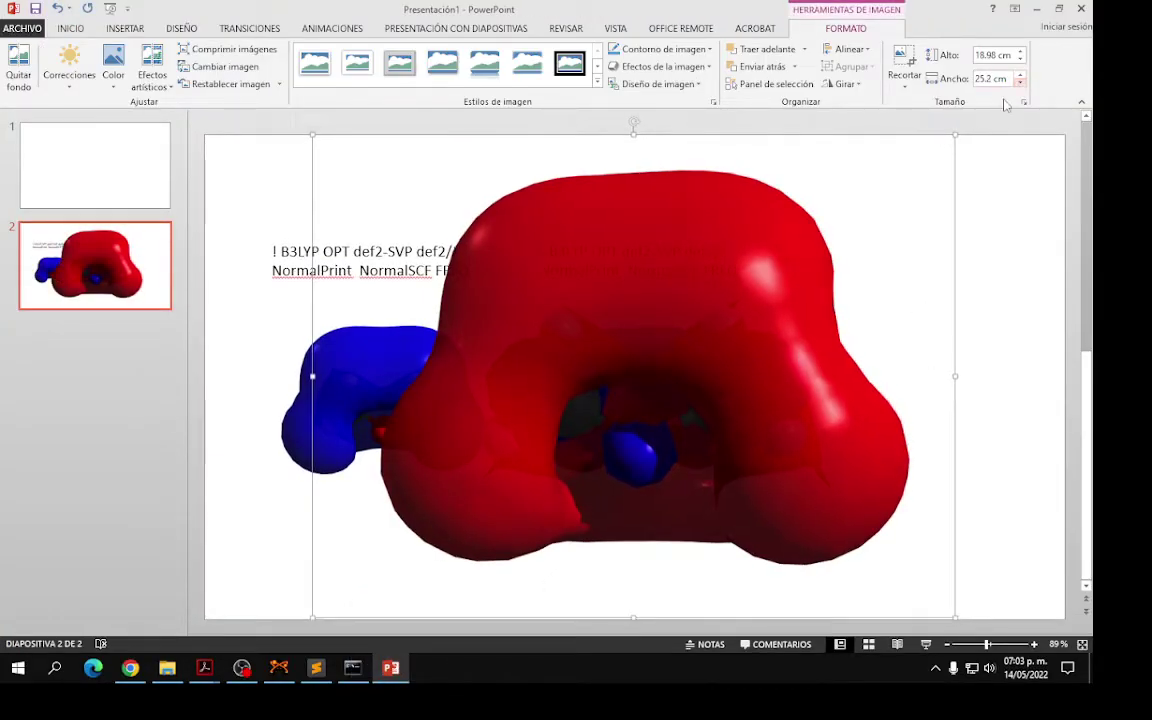
pyautogui.moveTo(726, 367); pyautogui.dragTo(630, 360)
pyautogui.moveTo(440, 455); pyautogui.dragTo(890, 388)
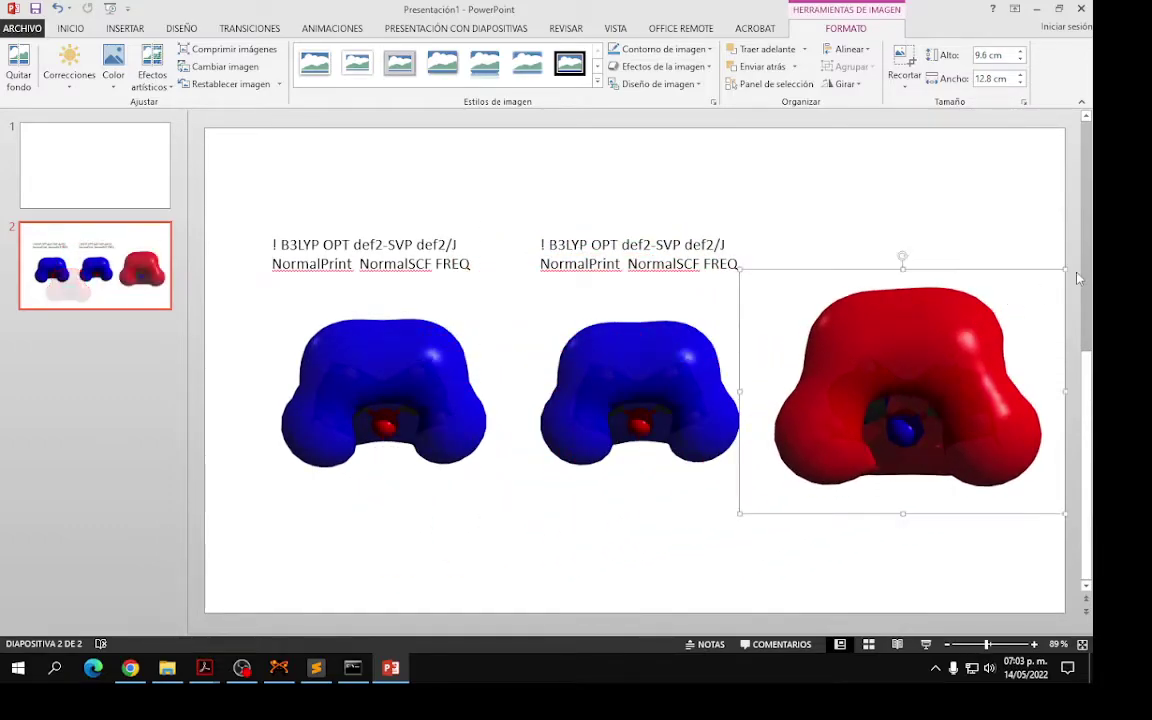
pyautogui.moveTo(1022, 309); pyautogui.dragTo(987, 334)
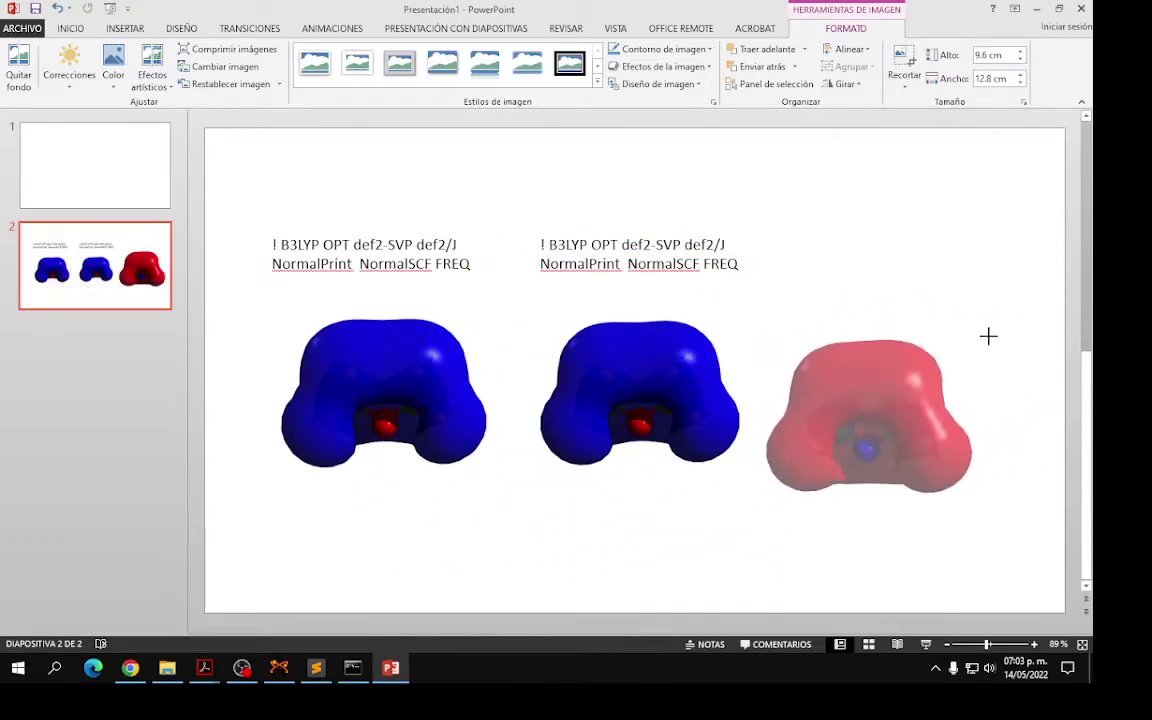
pyautogui.moveTo(877, 442); pyautogui.dragTo(892, 417)
pyautogui.click(635, 507)
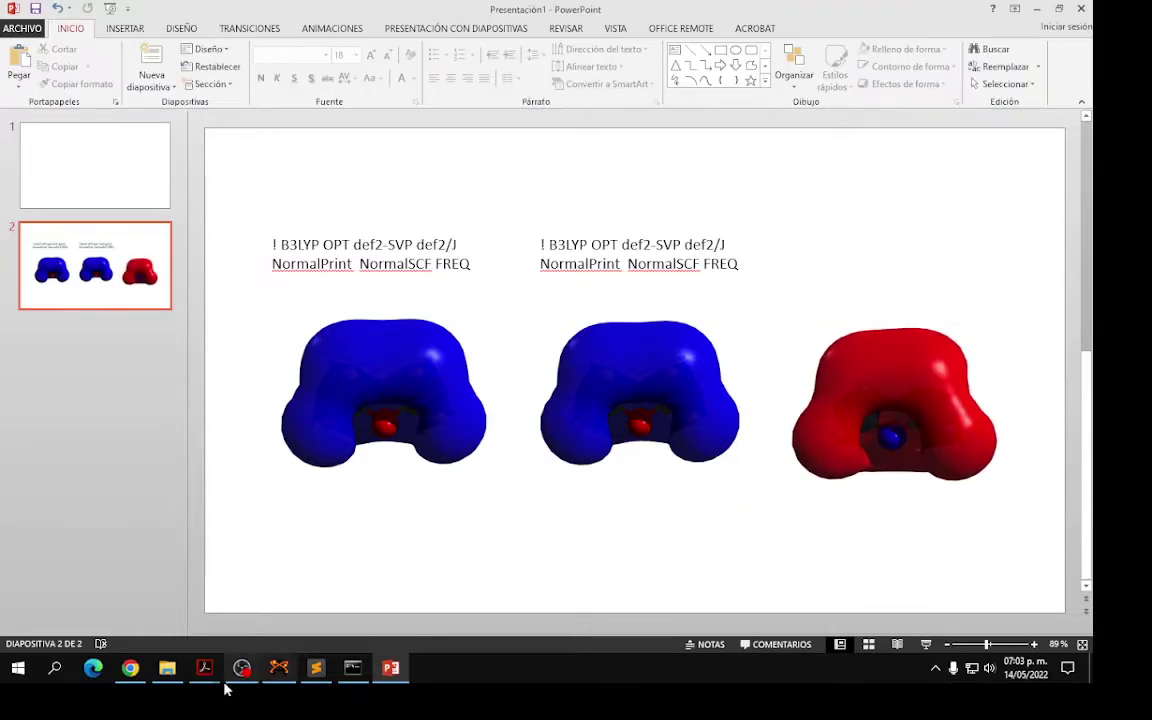
# Copy the keyword line "! B3LYP D3BJ def2-TZVP" from metanolOP.inp in the DFT_modif folder and return to the PowerPoint slide
pyautogui.click(167, 667)
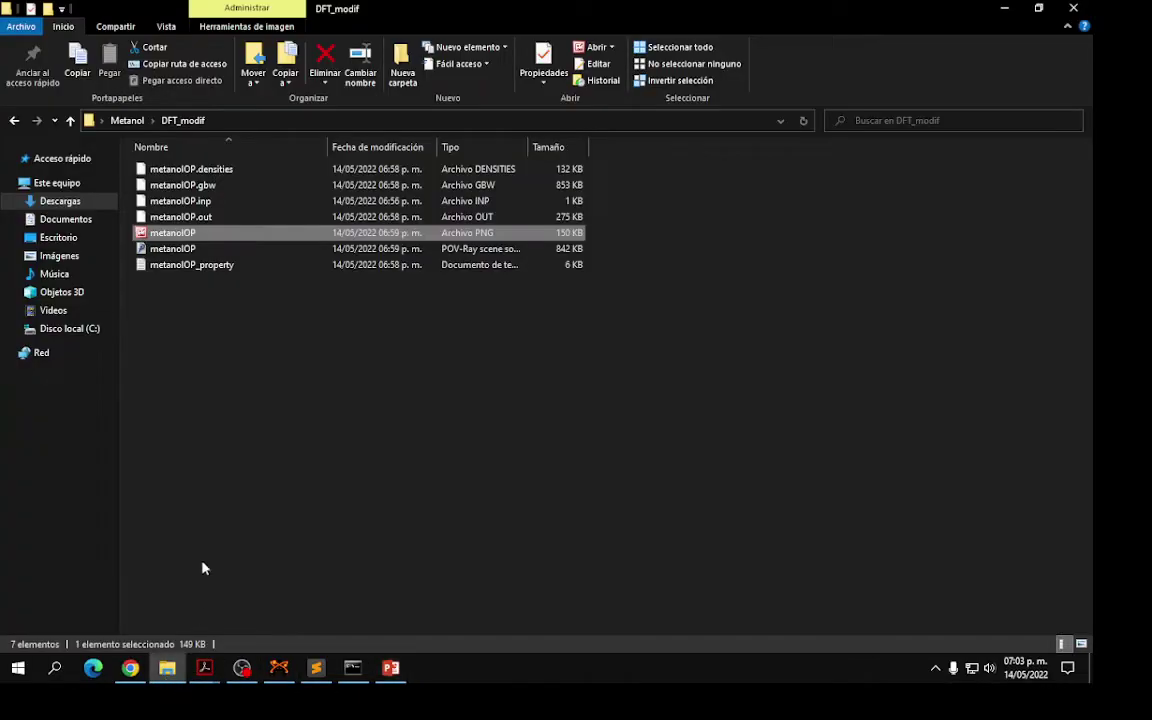
pyautogui.rightClick(172, 224)
pyautogui.click(117, 326)
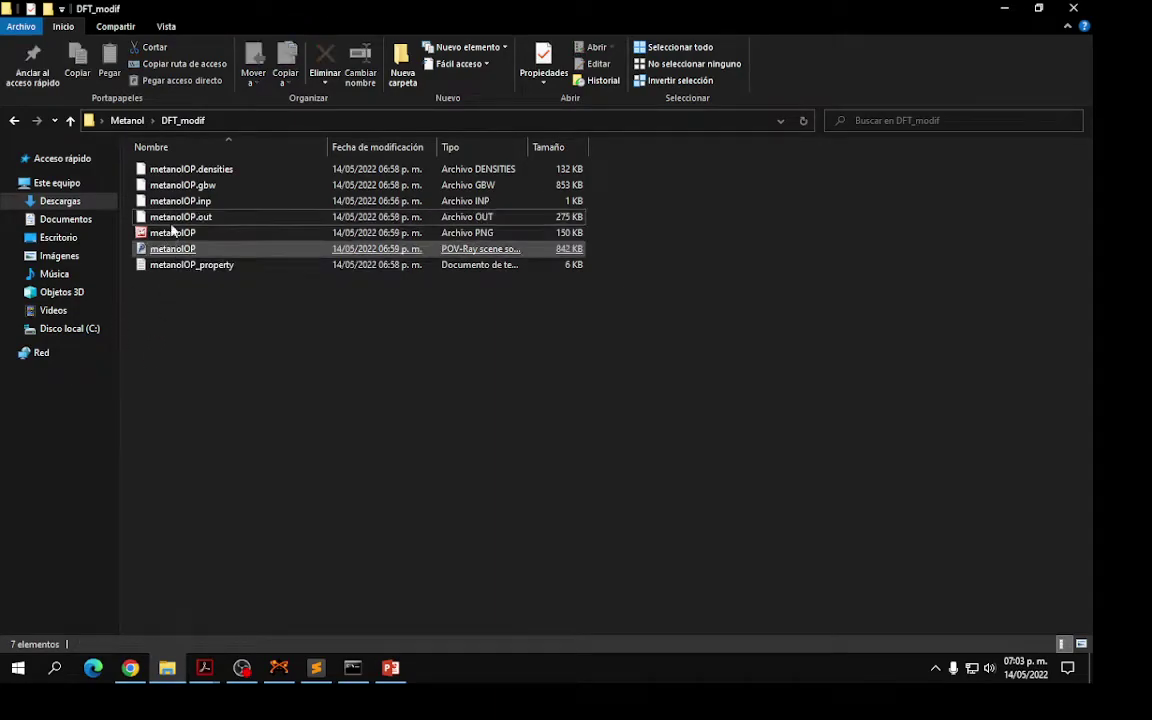
pyautogui.rightClick(186, 200)
pyautogui.click(245, 244)
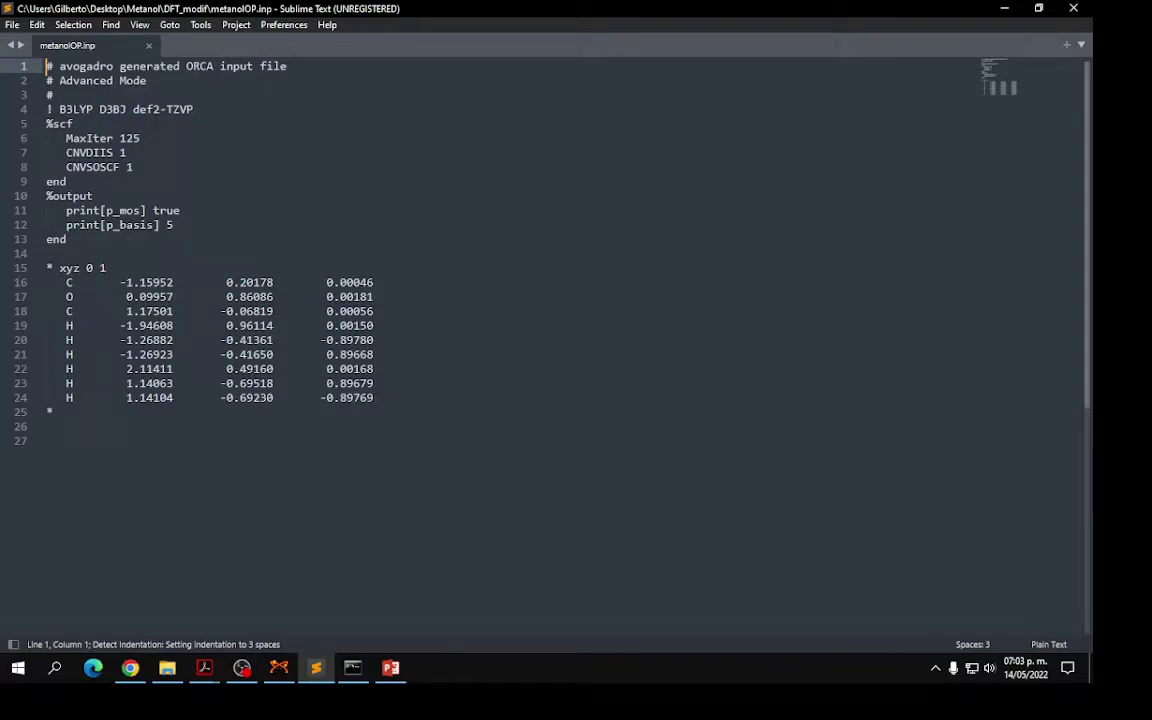
pyautogui.moveTo(201, 109); pyautogui.dragTo(60, 109)
pyautogui.rightClick(76, 120)
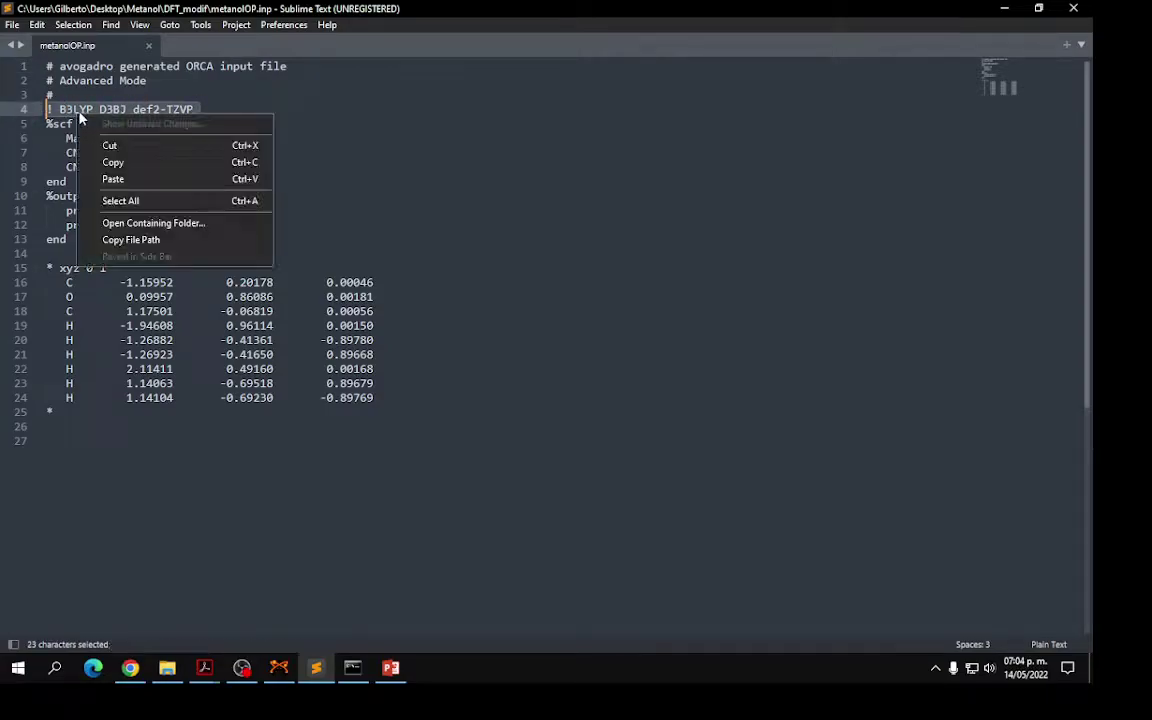
pyautogui.click(105, 158)
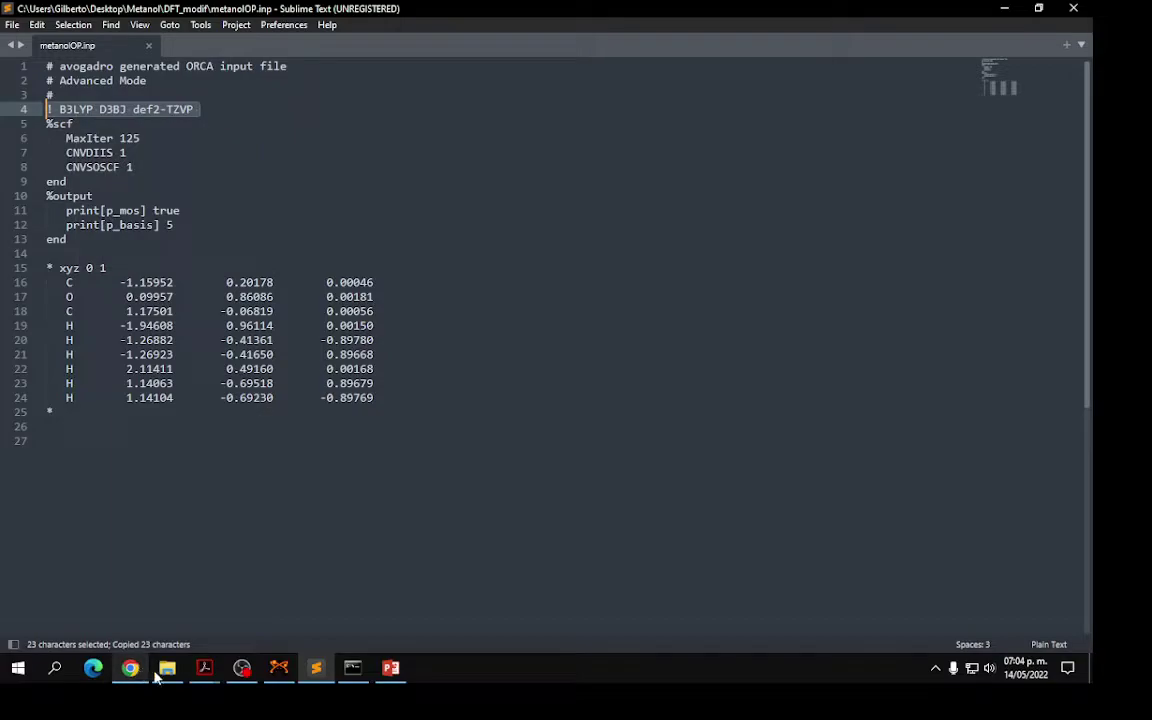
pyautogui.click(390, 667)
pyautogui.click(674, 49)
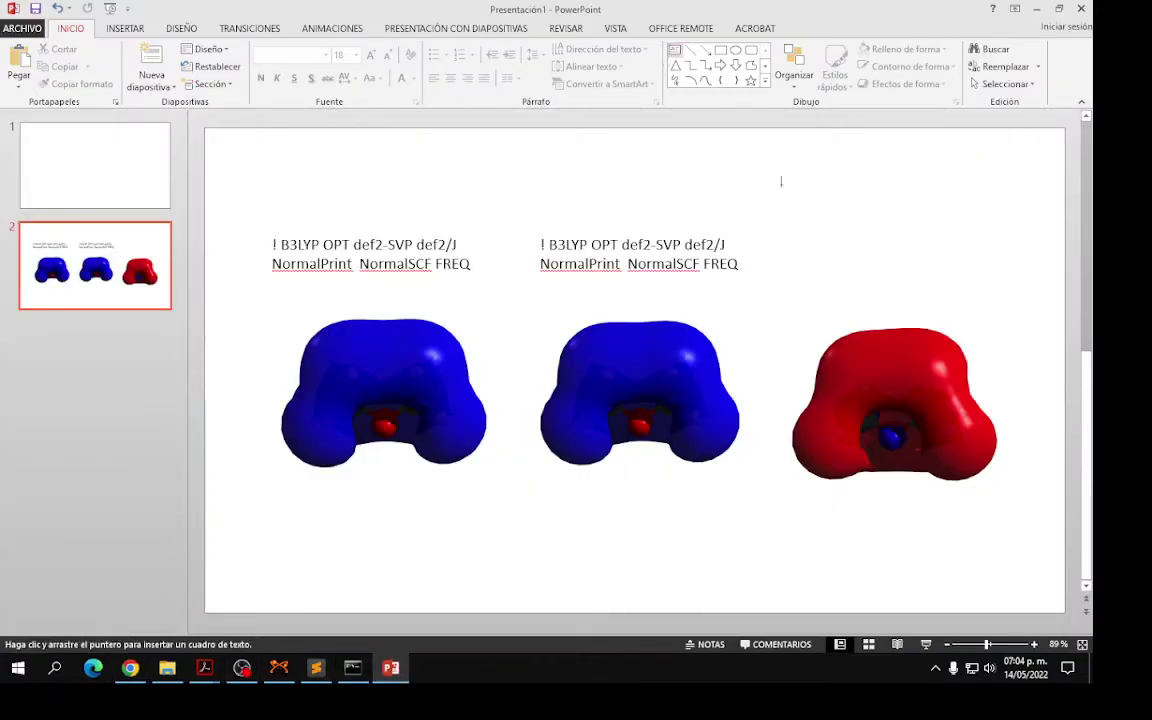
pyautogui.moveTo(810, 228); pyautogui.dragTo(962, 291)
pyautogui.rightClick(964, 291)
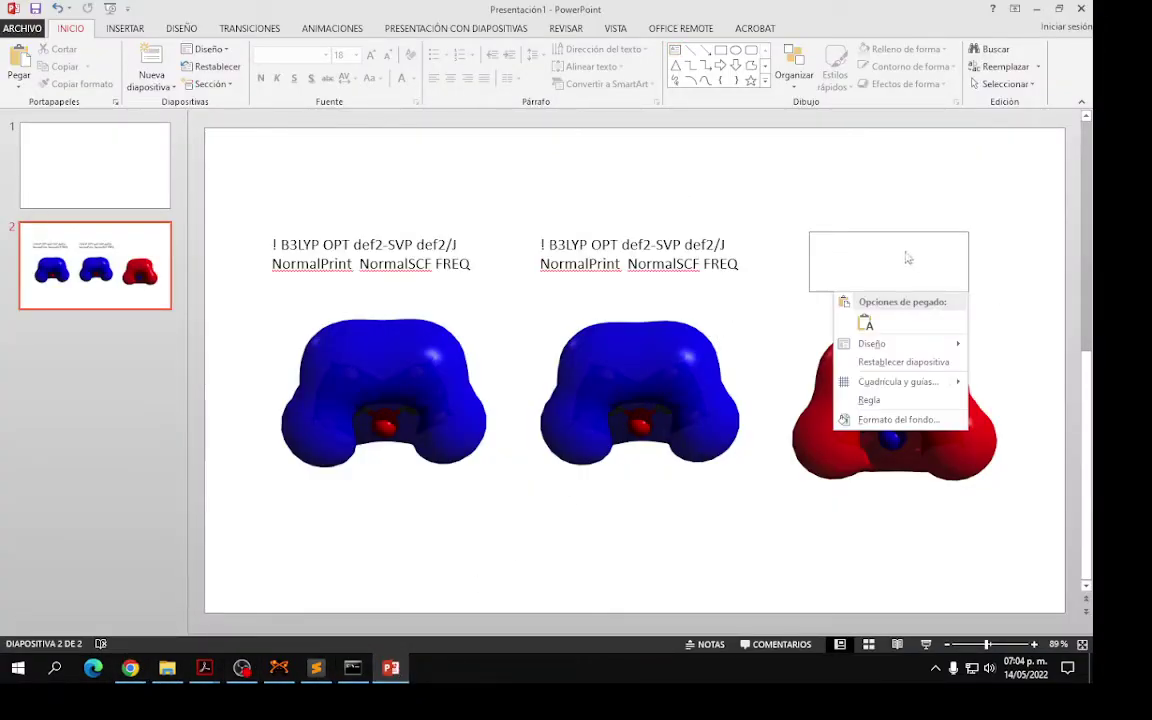
pyautogui.click(836, 254)
# Add a text box with the copied keyword line "! B3LYP D3BJ def2-TZVP" above the red orbital image
pyautogui.click(674, 49)
pyautogui.moveTo(843, 242); pyautogui.dragTo(950, 264)
pyautogui.hotkey('ctrl', 'v')
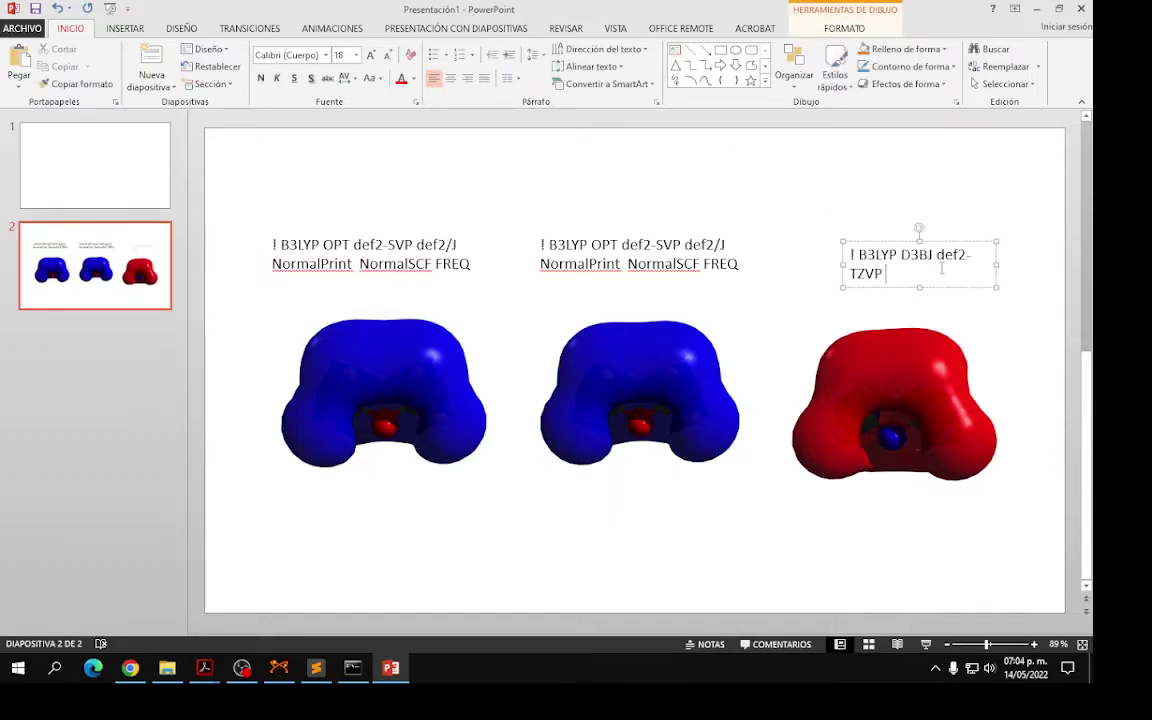
pyautogui.click(800, 280)
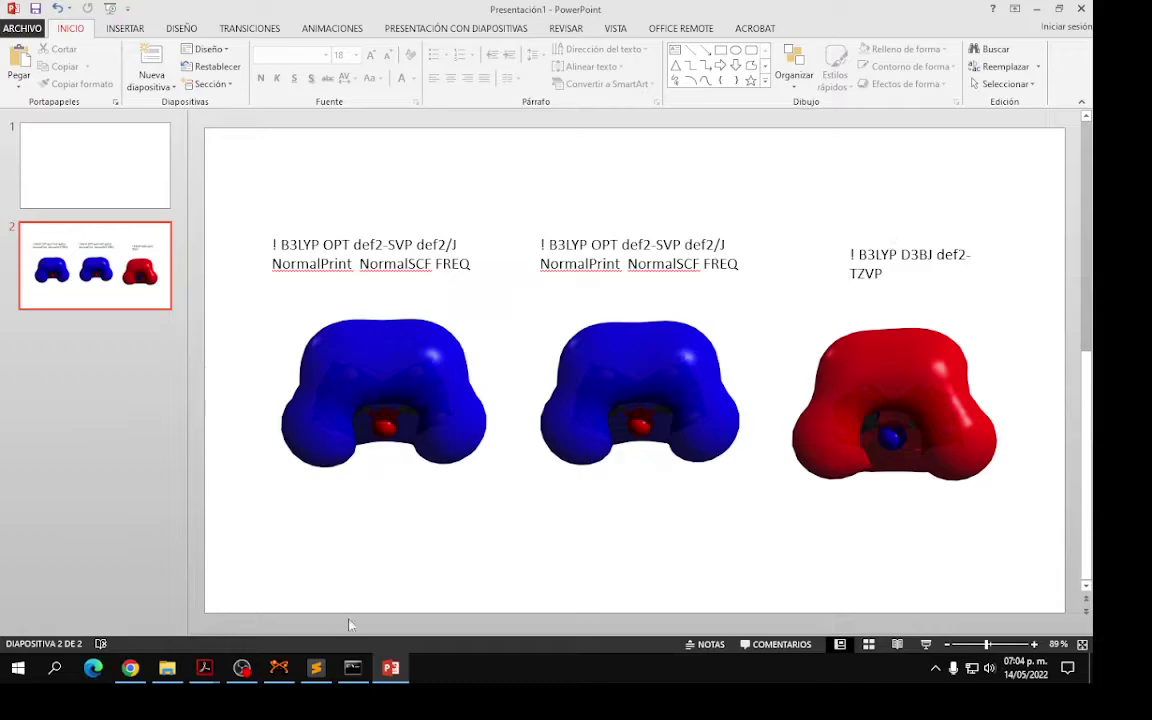
pyautogui.click(130, 668)
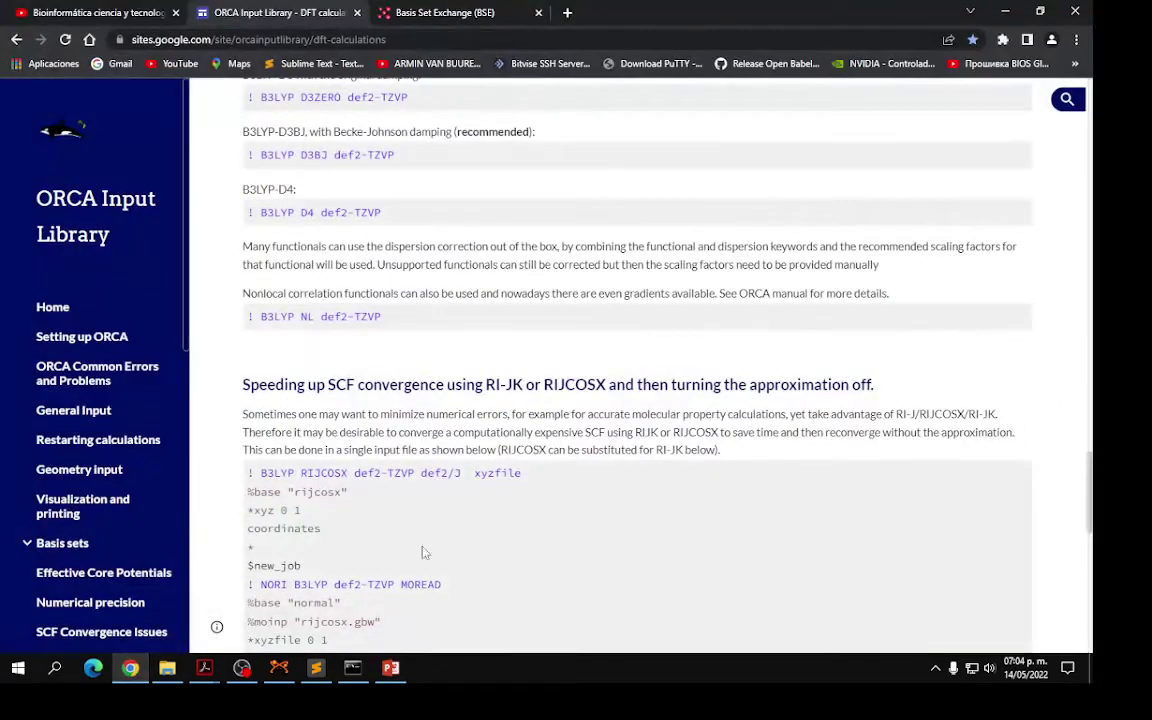
pyautogui.scroll(-2, 452, 480)
pyautogui.scroll(-2, 447, 478)
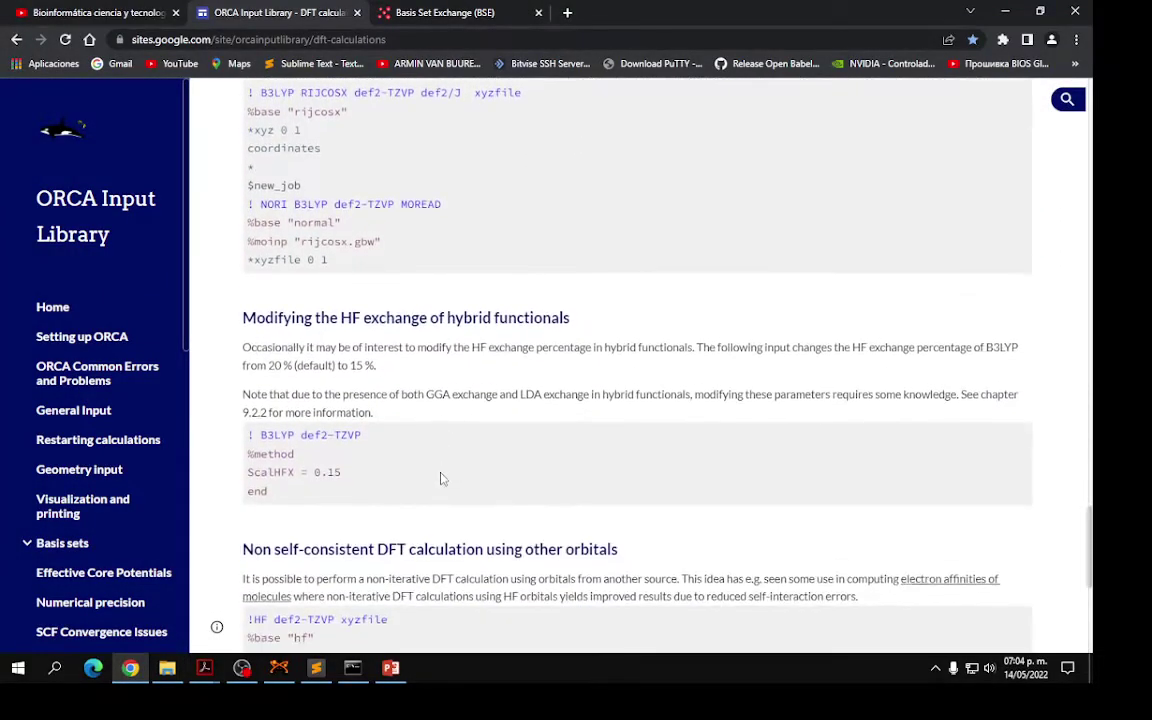
pyautogui.scroll(6, 450, 450)
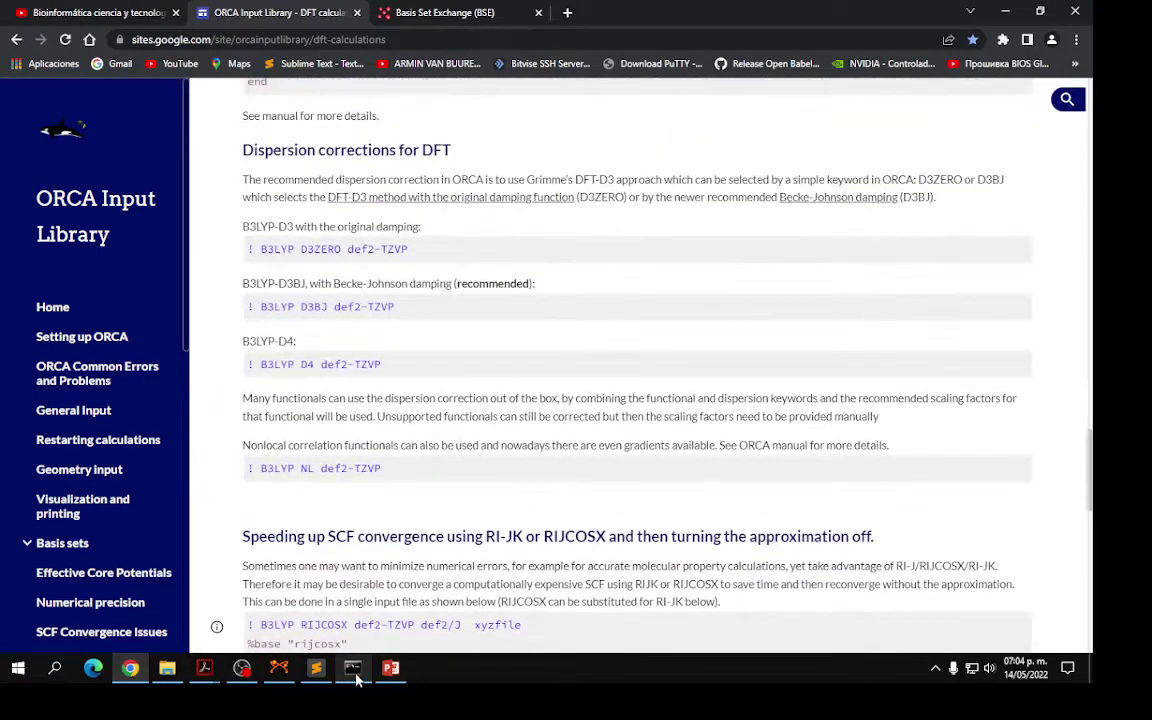
# Close the Command Prompt window used for the ORCA run in the DFT_modif folder
pyautogui.click(355, 670)
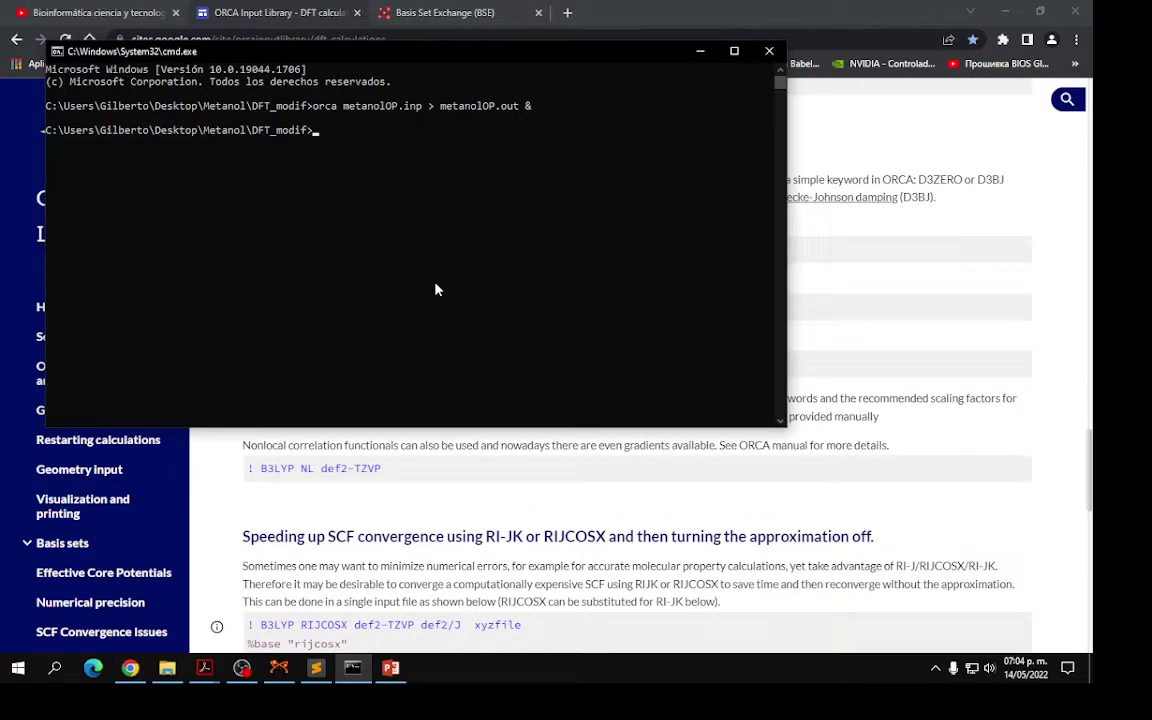
pyautogui.click(350, 672)
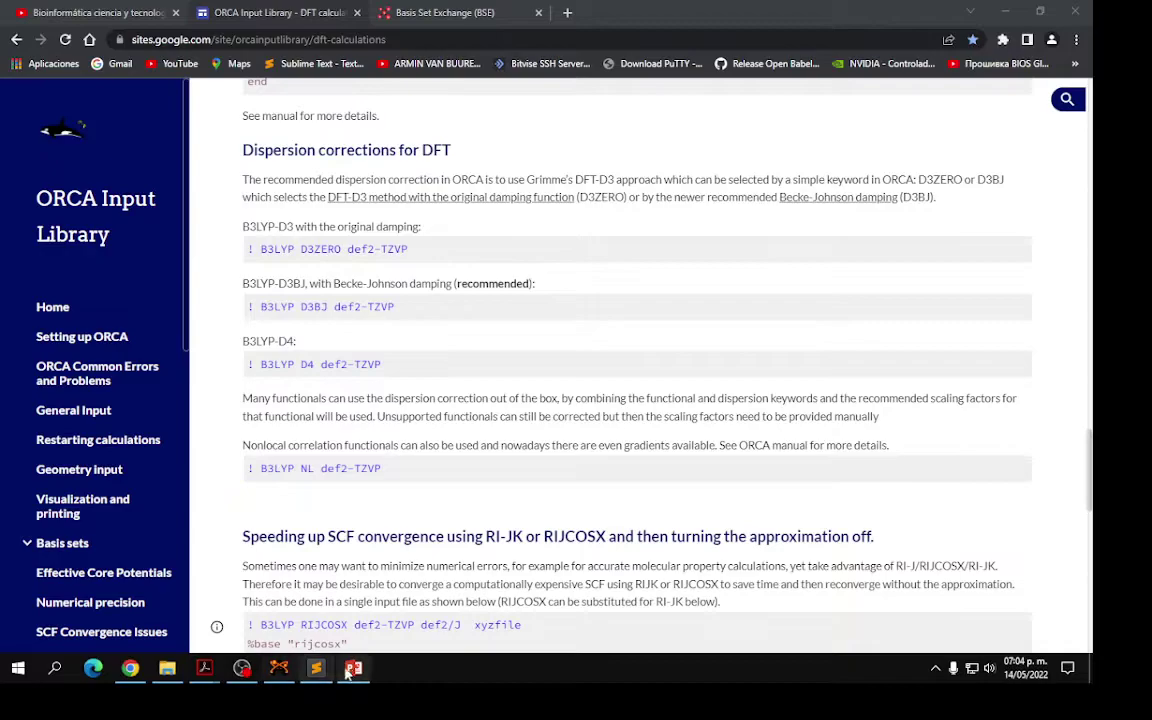
# Return to PowerPoint and add a blank slide after the orbital comparison on slide 2
pyautogui.click(350, 670)
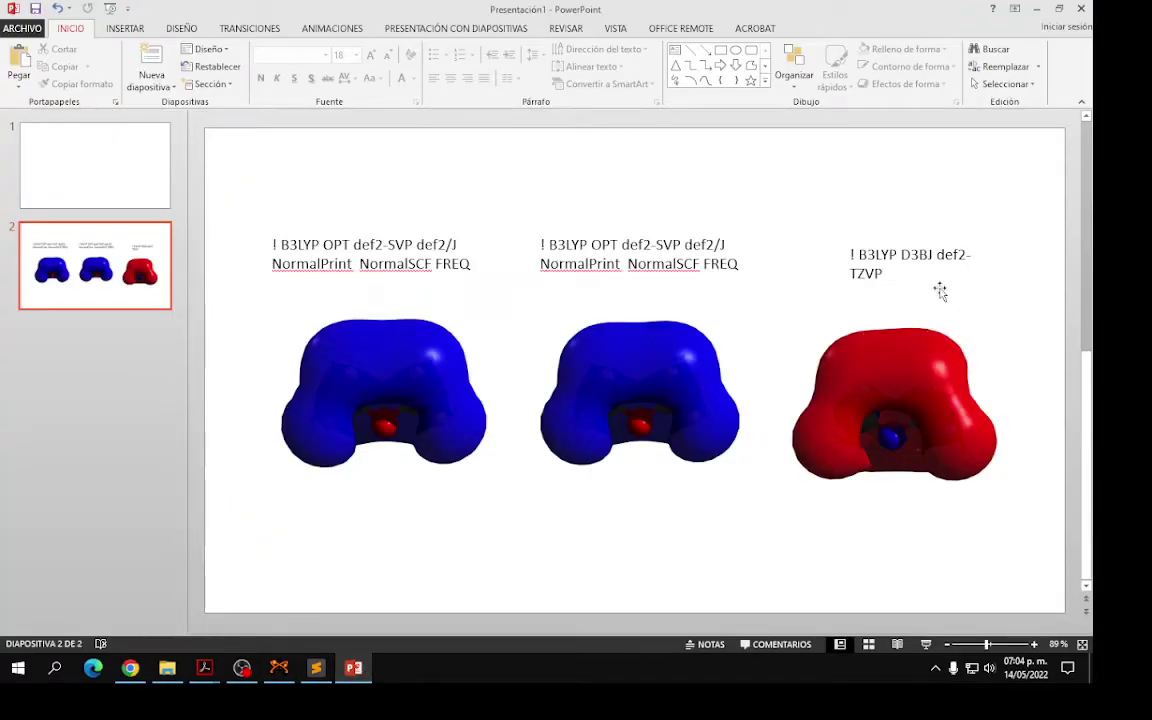
pyautogui.click(67, 337)
pyautogui.press('Return')
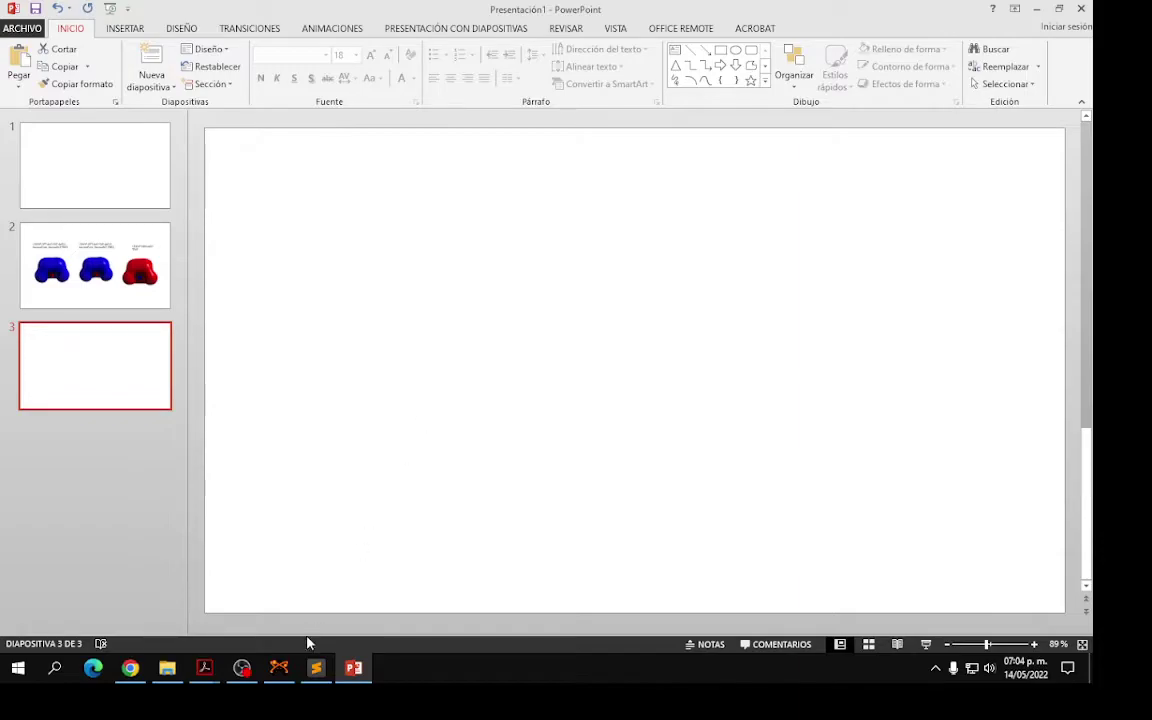
# Open metanolOP.inp from the DFT_modif folder in Sublime Text, check its keyword line and close the editor
pyautogui.click(167, 668)
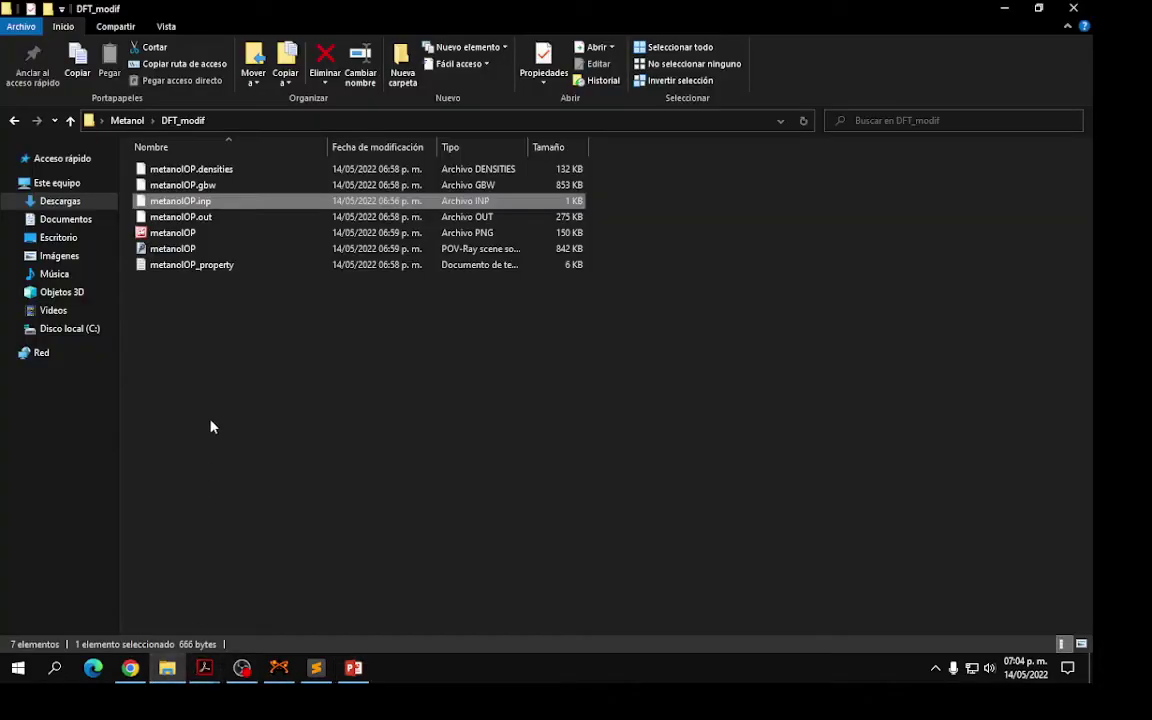
pyautogui.rightClick(172, 205)
pyautogui.click(230, 251)
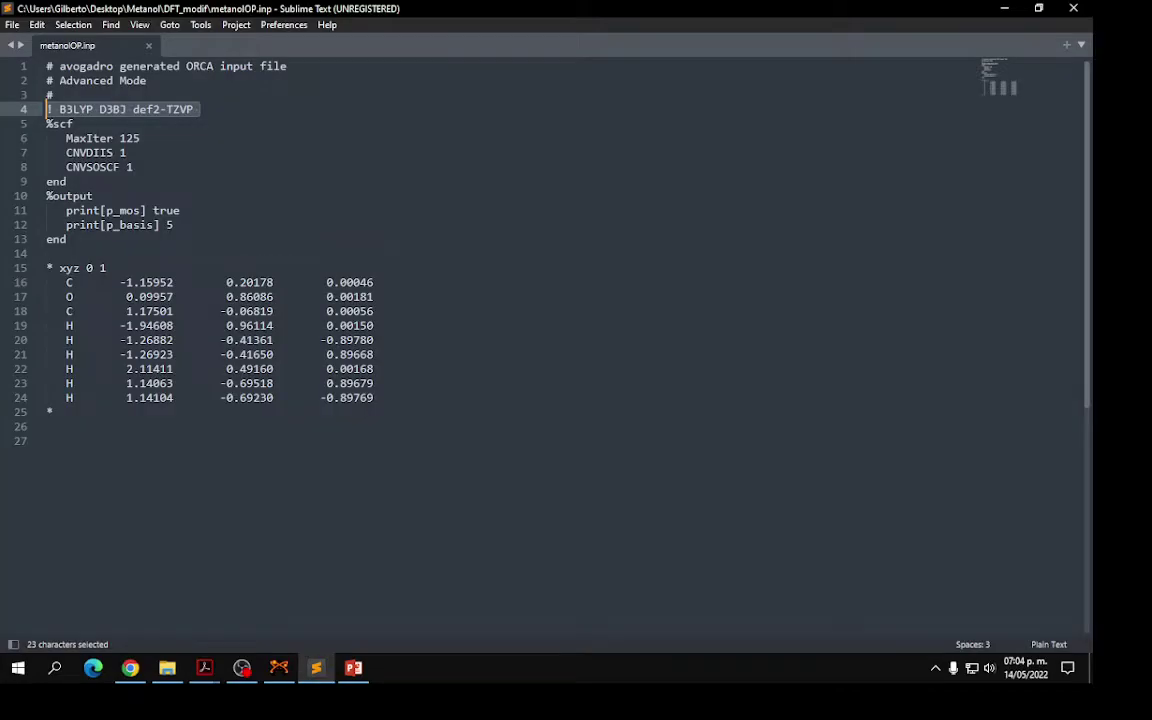
pyautogui.click(149, 46)
pyautogui.click(1073, 8)
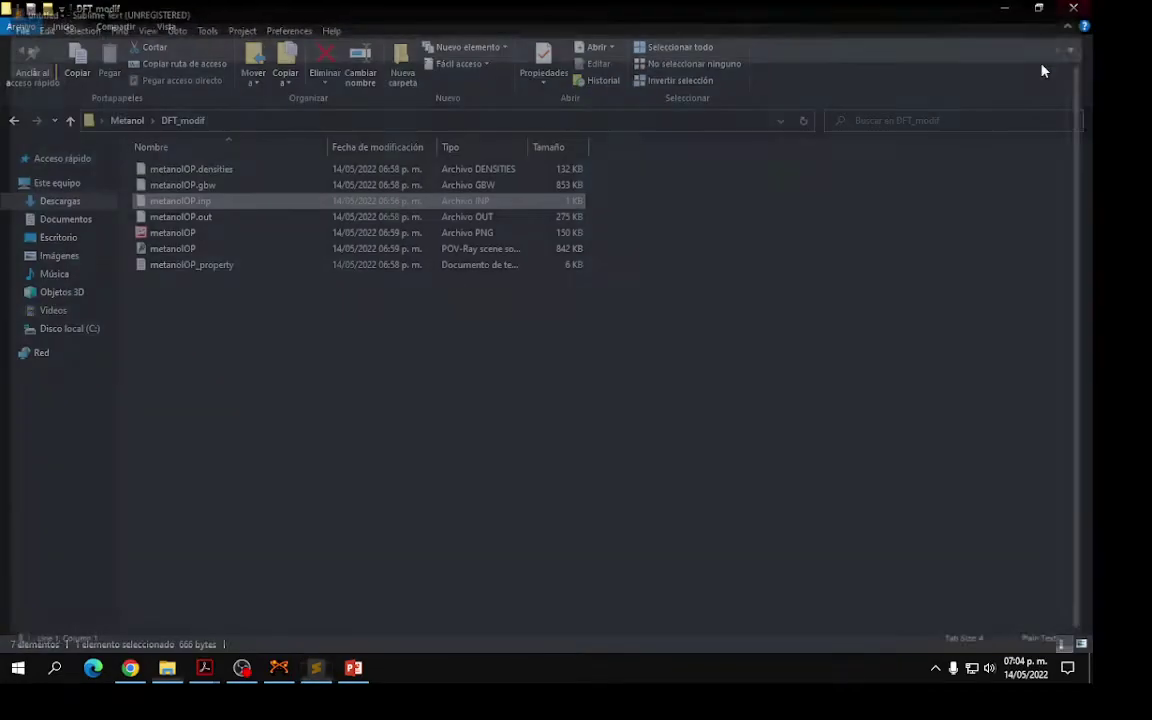
pyautogui.rightClick(220, 410)
pyautogui.moveTo(366, 605)
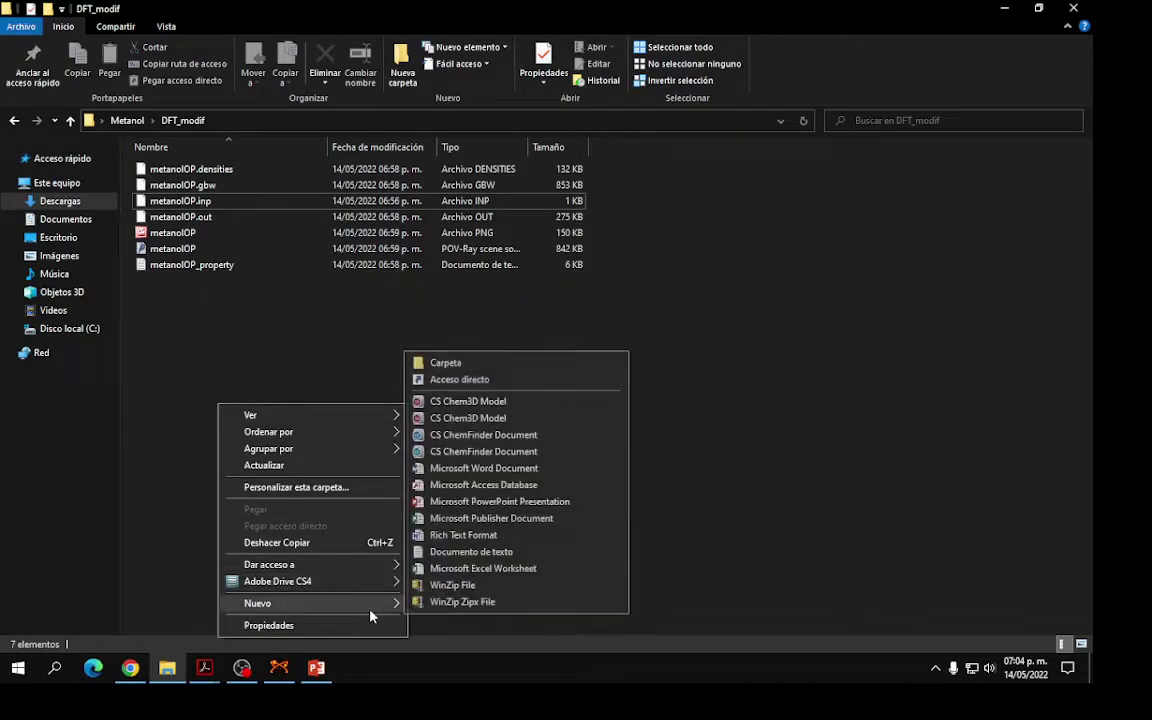
pyautogui.click(436, 378)
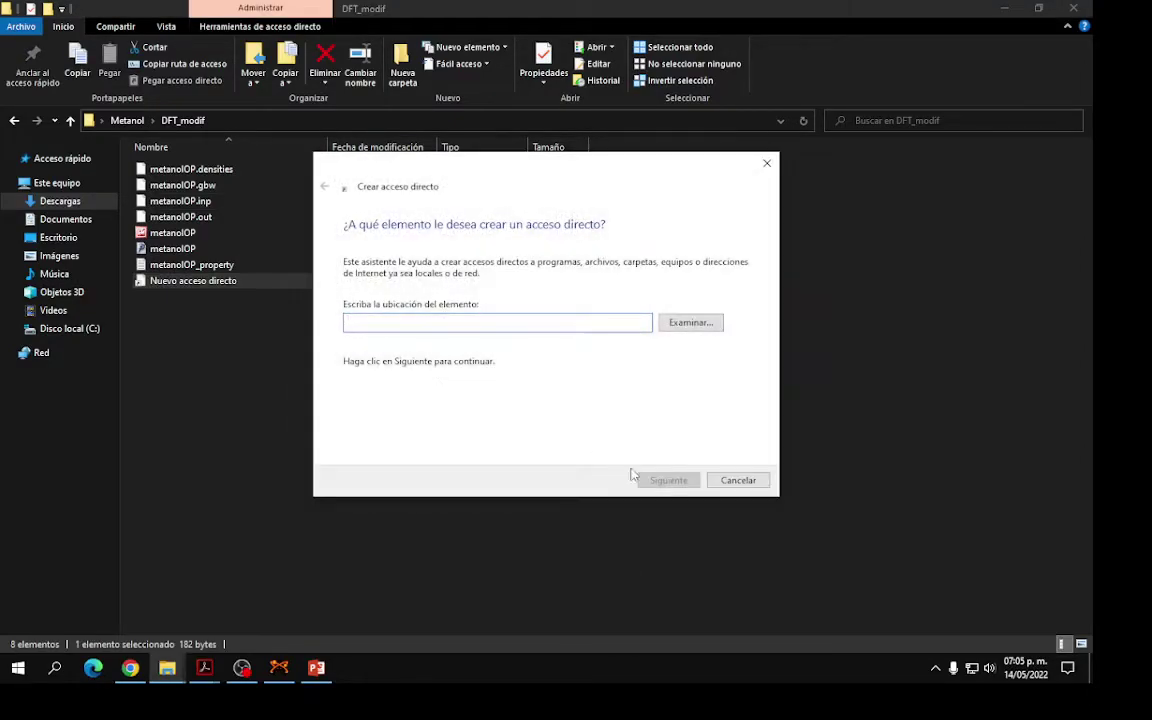
pyautogui.click(737, 479)
# Create a new folder named 123 inside the DFT_modif folder
pyautogui.rightClick(337, 510)
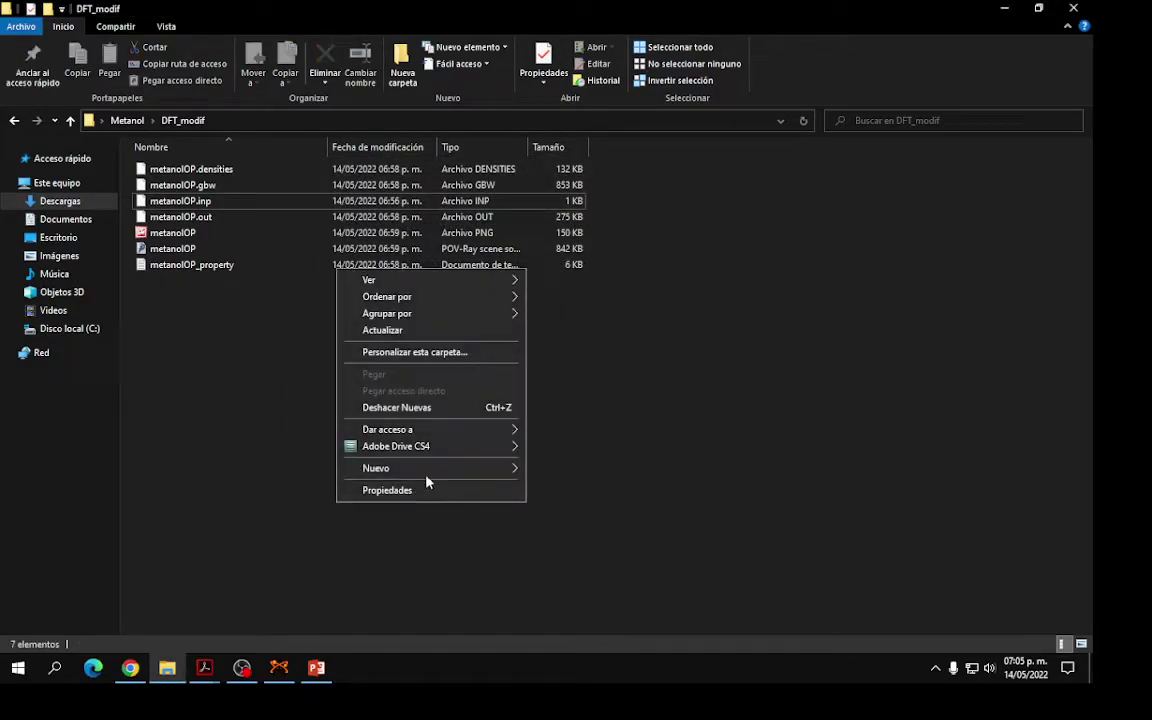
pyautogui.moveTo(470, 468)
pyautogui.click(530, 202)
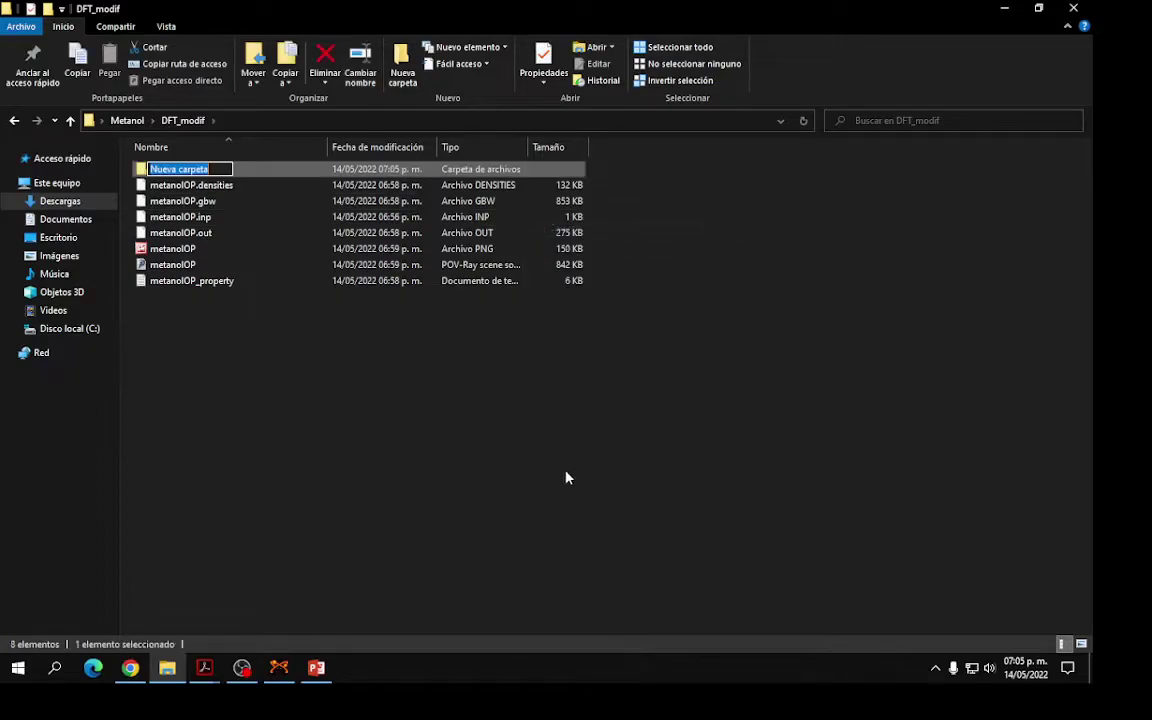
pyautogui.write('123')
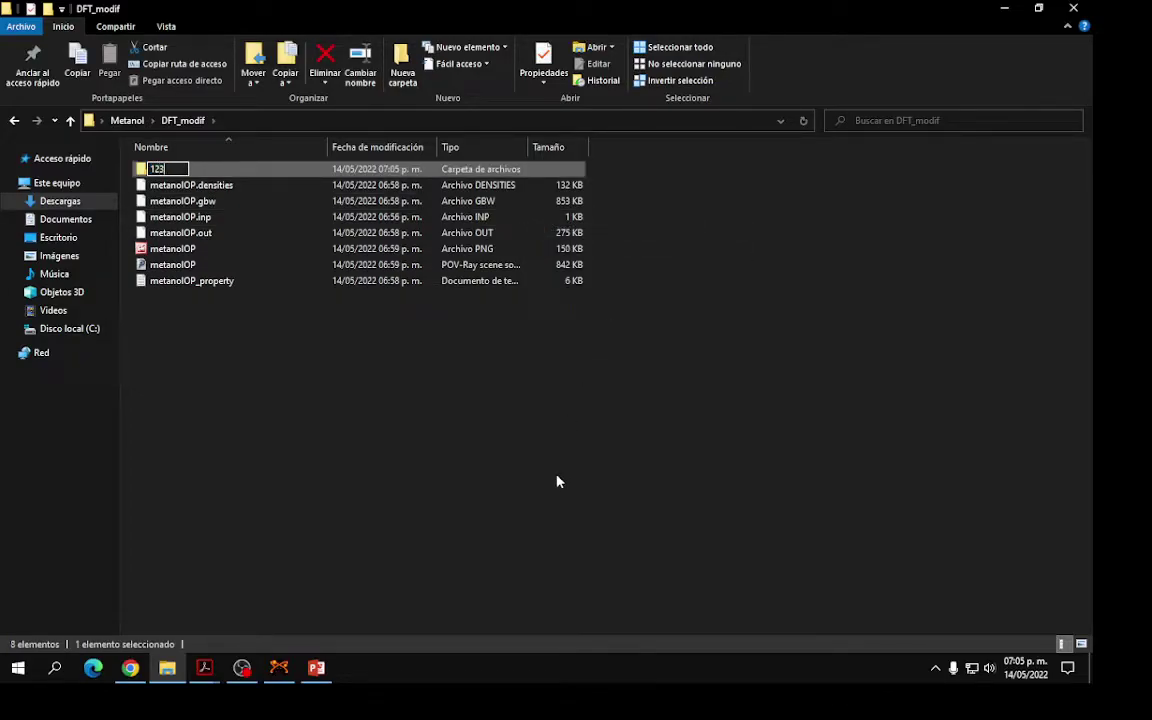
# Copy metanolOP.inp from the DFT_modif folder into the new 123 folder
pyautogui.click(190, 219)
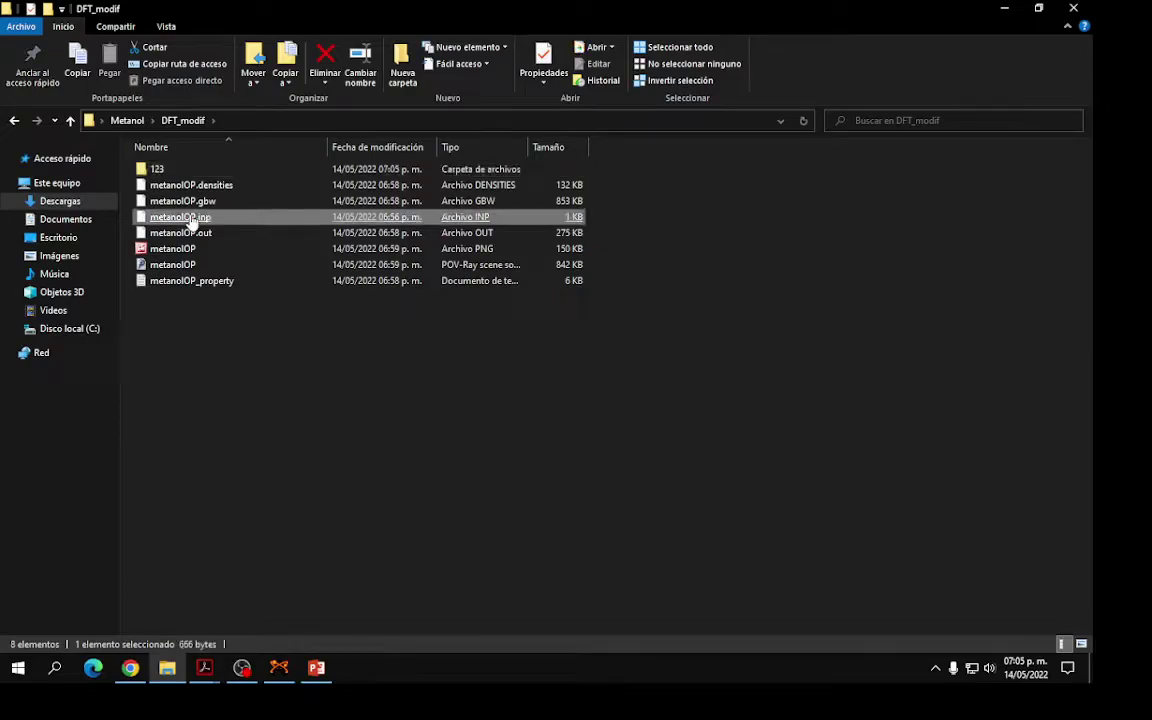
pyautogui.doubleClick(160, 169)
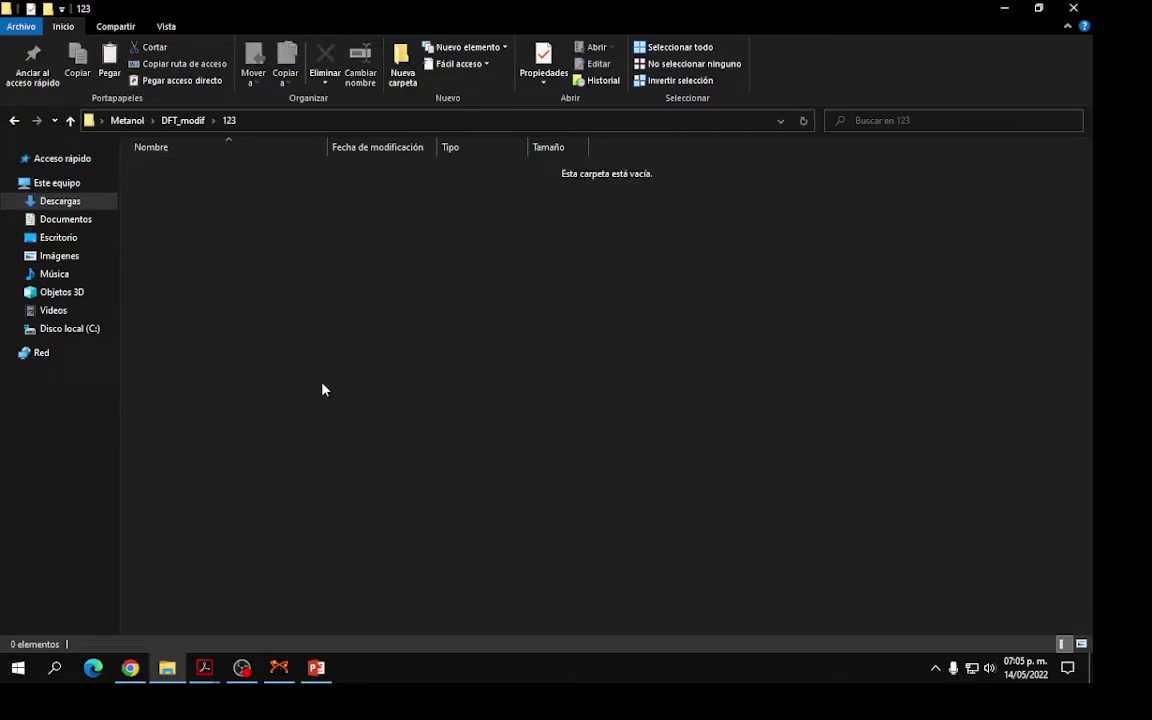
pyautogui.hotkey('ctrl', 'v')
# Add the keyword FREQ to the end of the "! B3LYP D3BJ def2-TZVP" line in the copied metanolOP.inp, save it and close the file
pyautogui.click(185, 172)
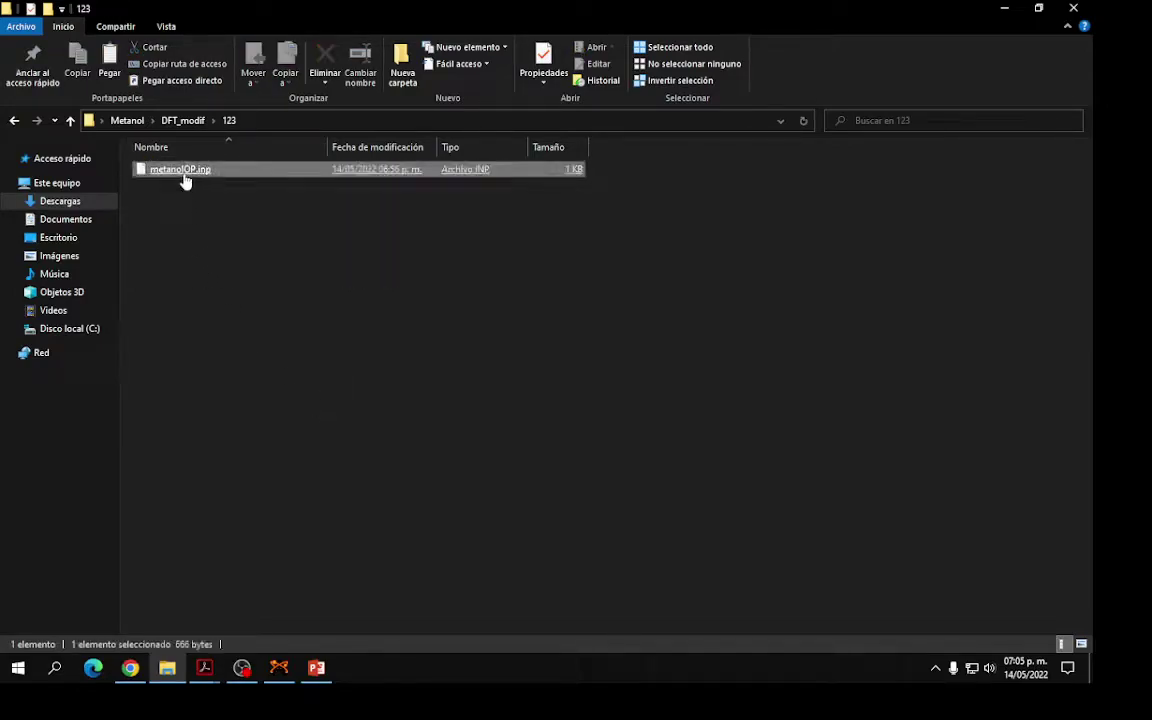
pyautogui.rightClick(185, 172)
pyautogui.click(257, 223)
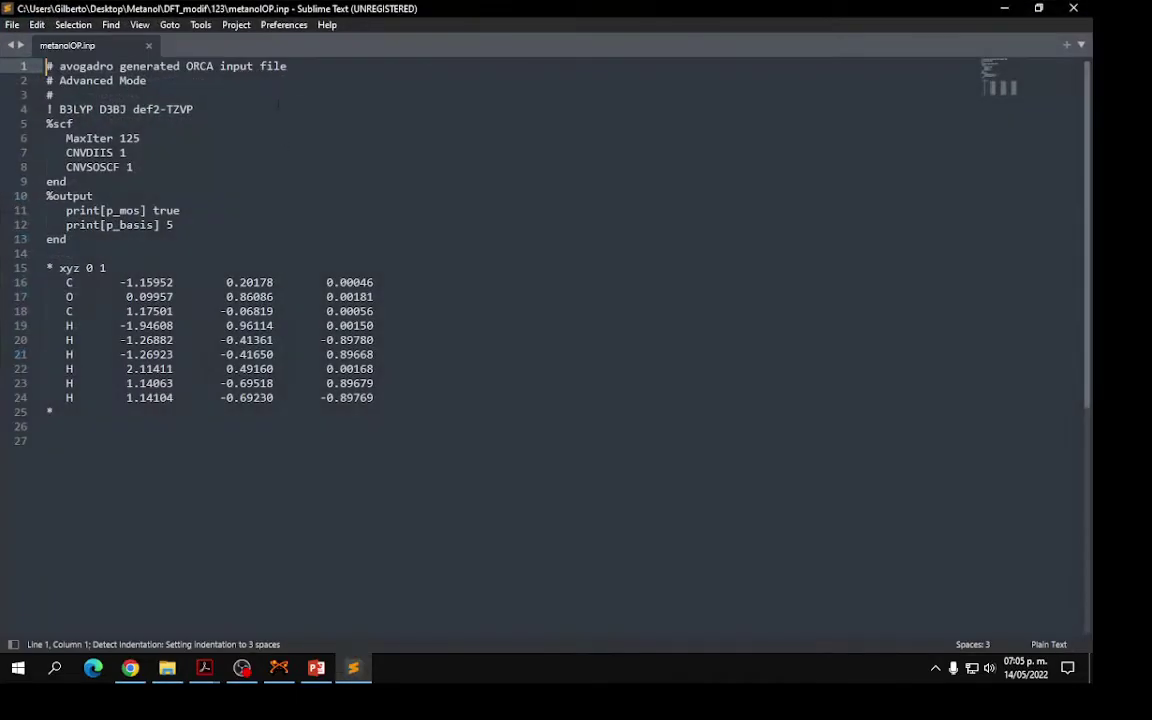
pyautogui.click(217, 107)
pyautogui.write('FREQ')
pyautogui.hotkey('ctrl', 's')
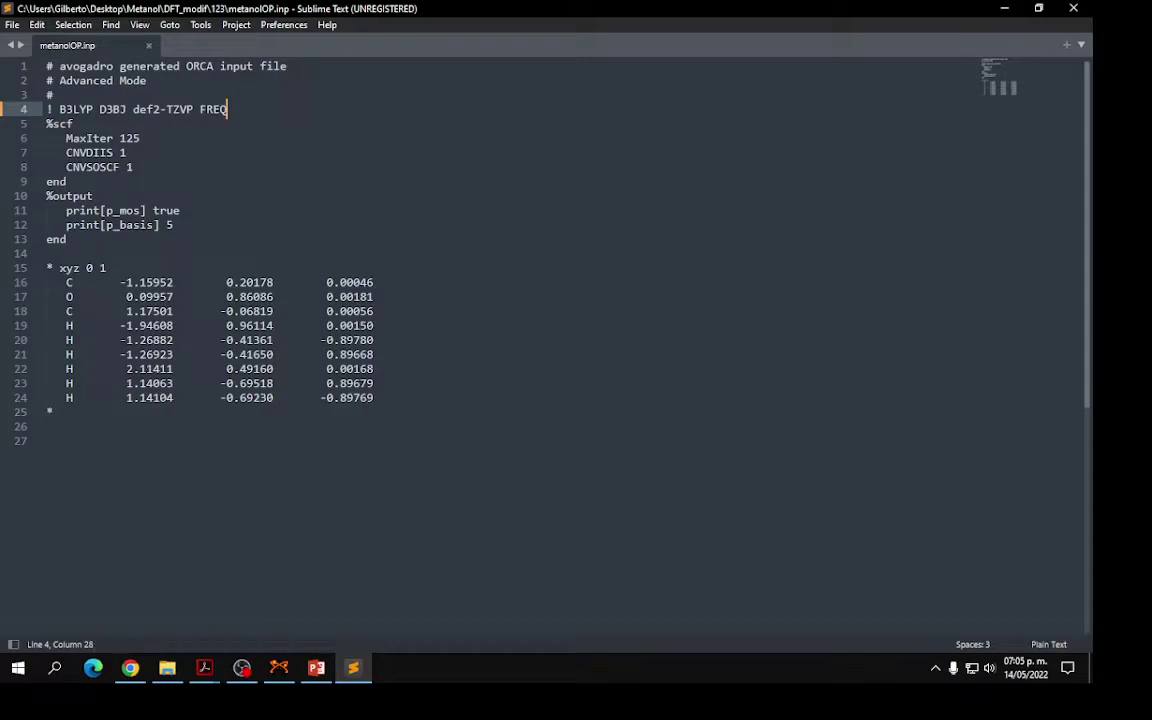
pyautogui.click(149, 45)
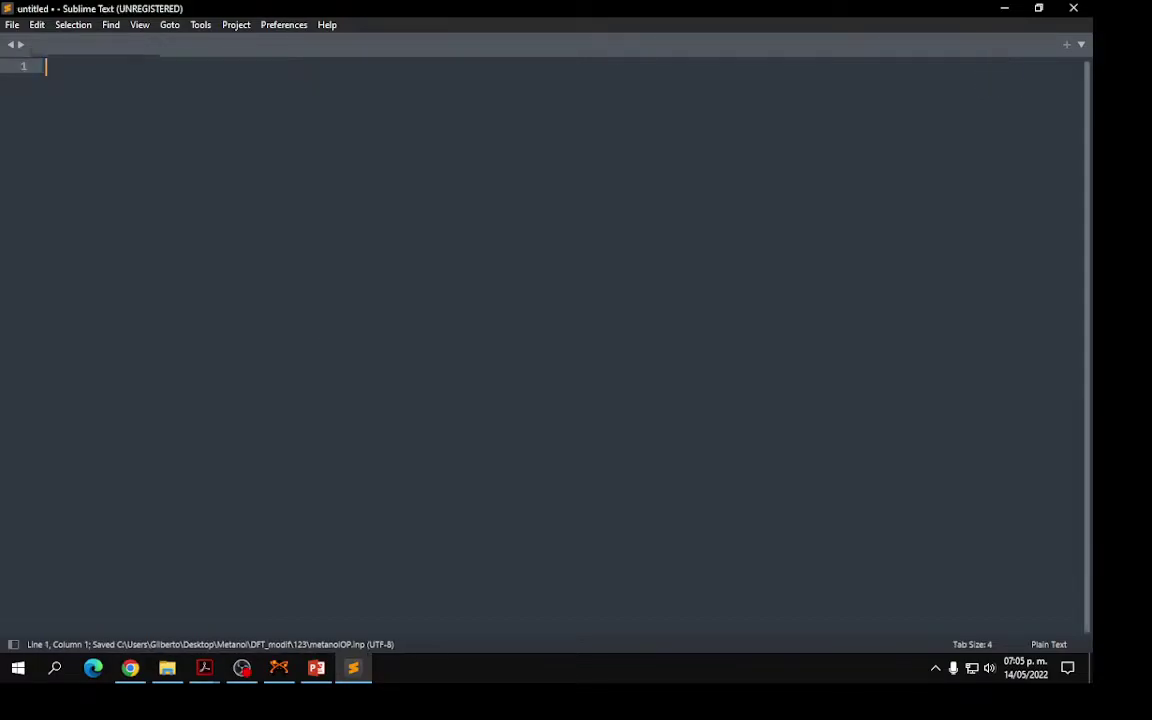
pyautogui.click(1004, 8)
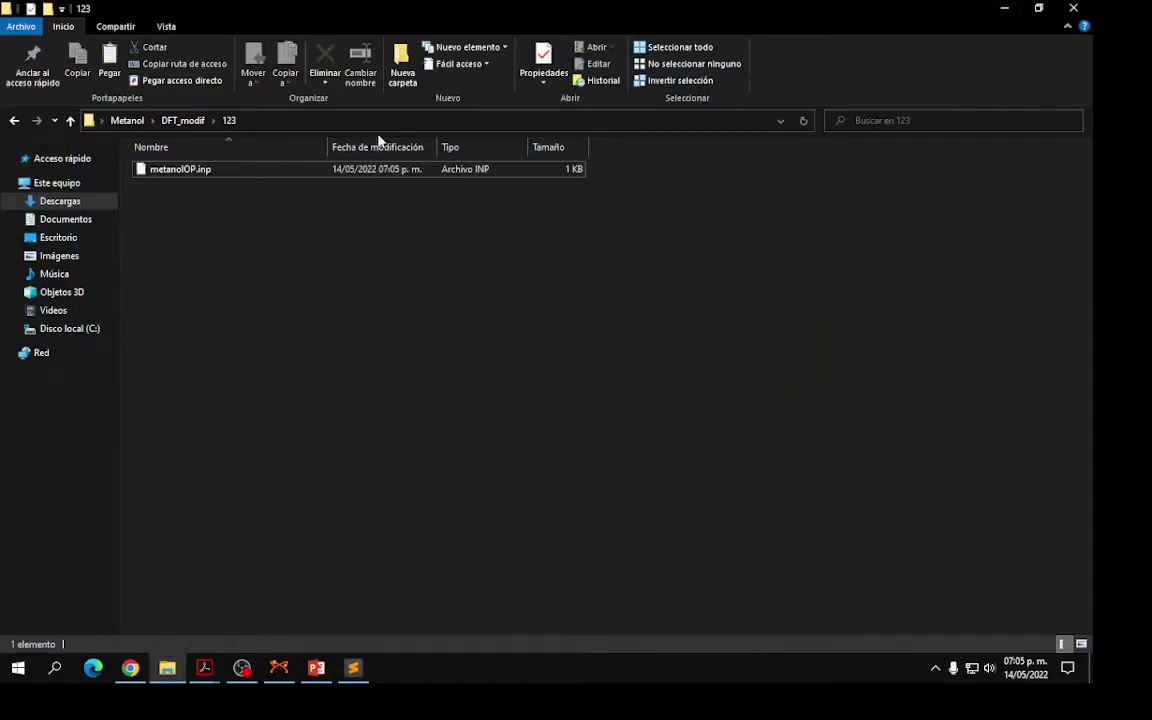
# Open a Command Prompt in folder 123 and run "orca metanolOP.inp > metanolOP.out &"
pyautogui.click(380, 121)
pyautogui.write('cmd')
pyautogui.press('Return')
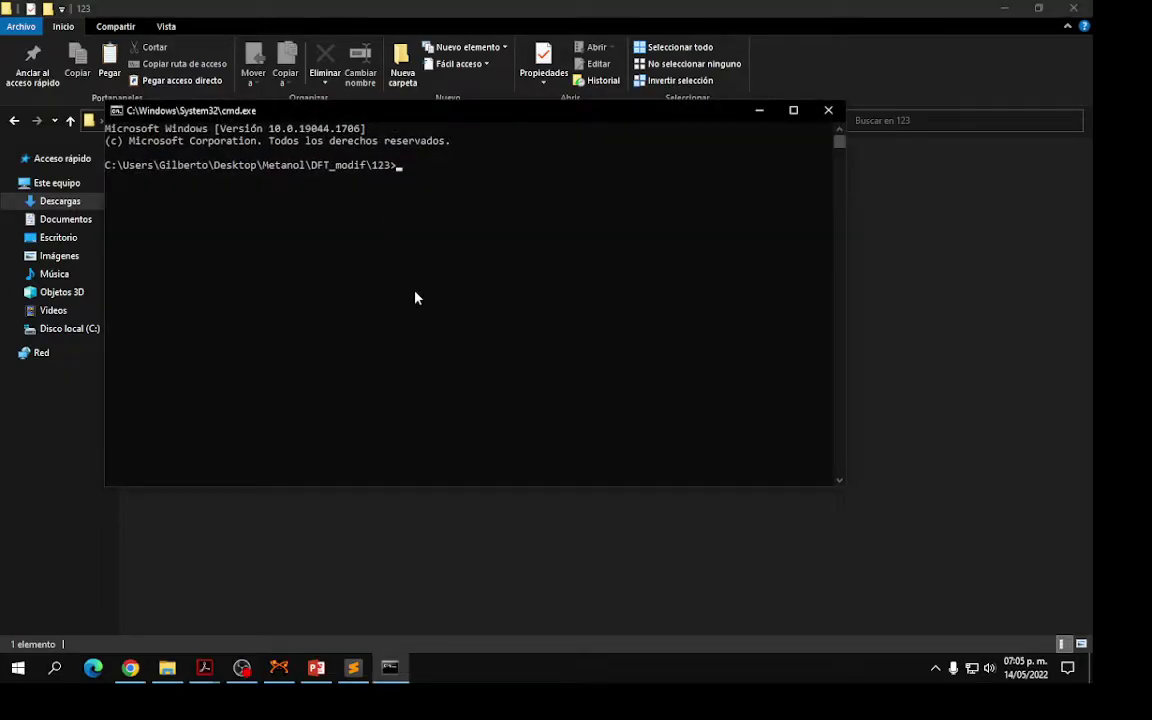
pyautogui.write('orca me')
pyautogui.press('Tab')
pyautogui.write('> met')
pyautogui.press('Tab')
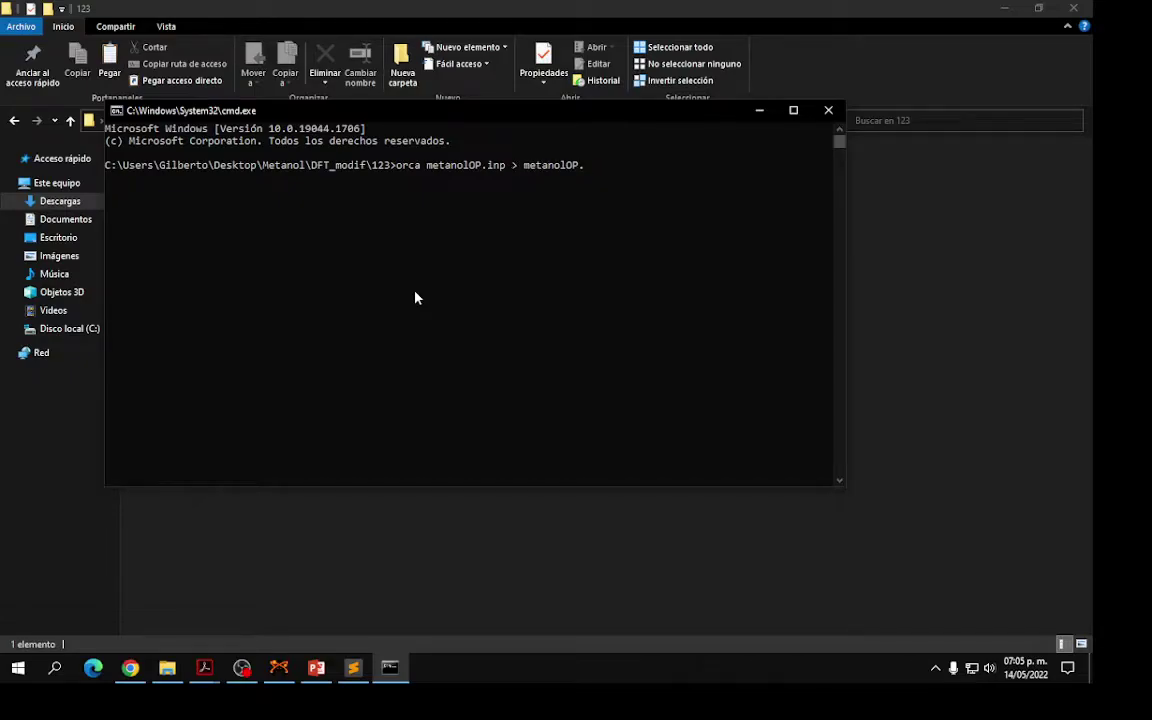
pyautogui.press('Return')
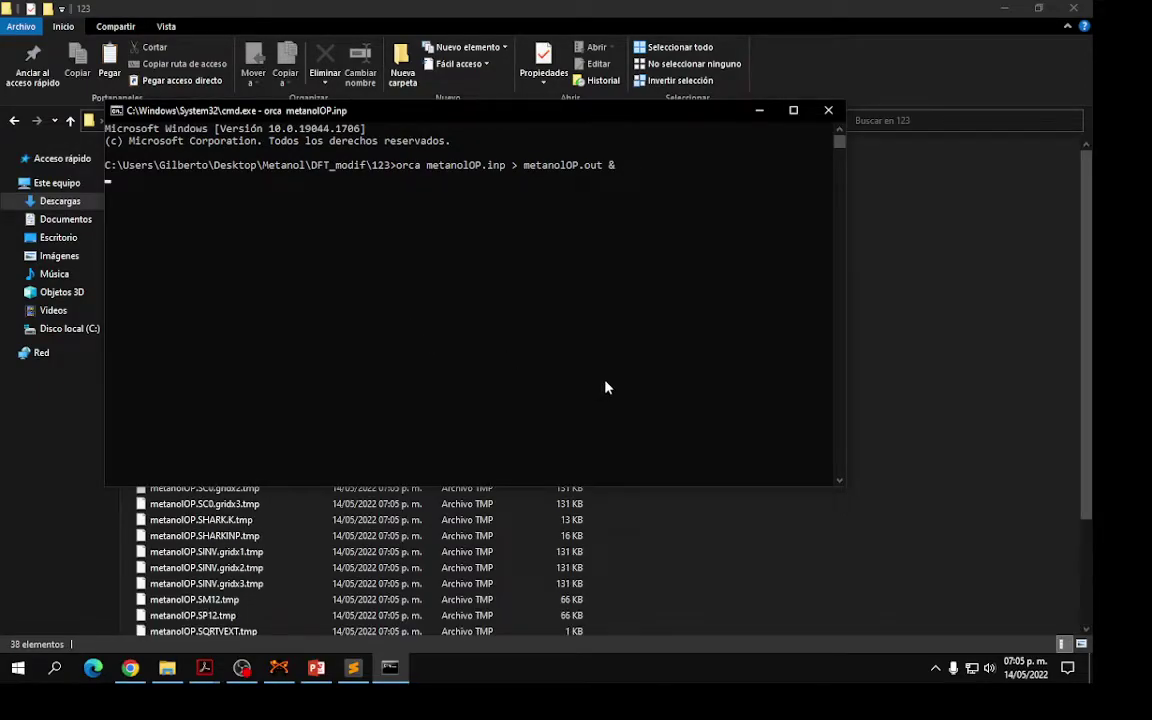
# Switch to the ORCA Input Library in Chrome and review the DFT calculations page from dispersion corrections to the table of popular functionals
pyautogui.click(914, 83)
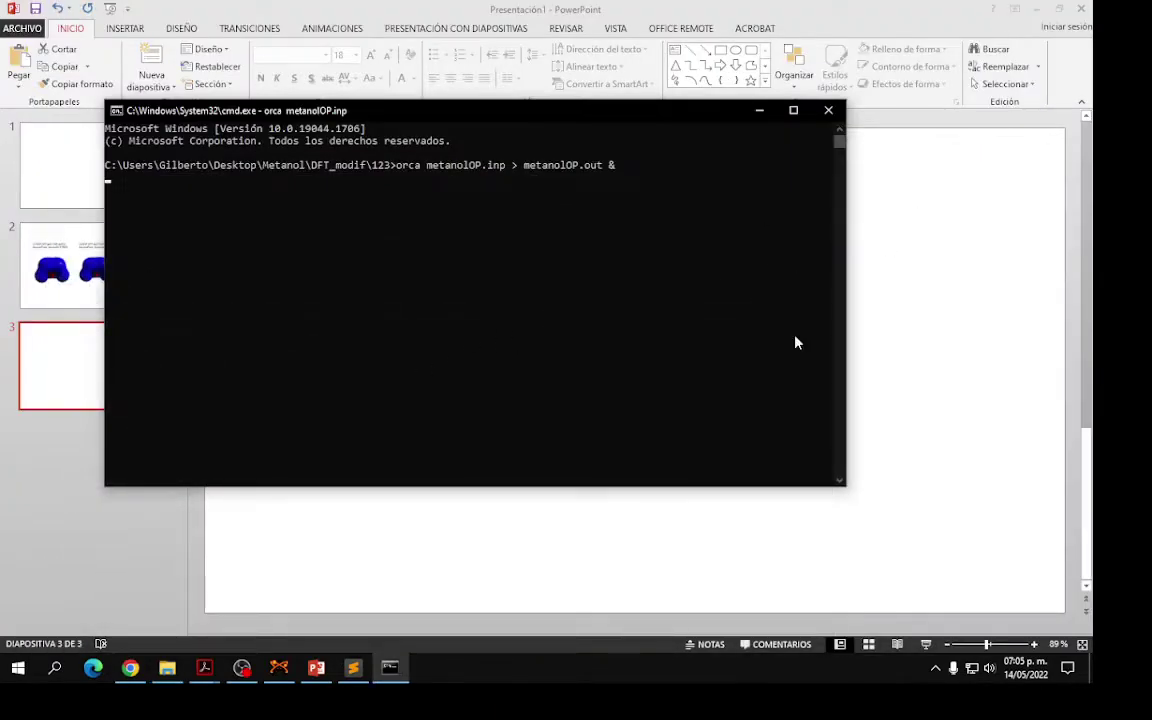
pyautogui.click(130, 667)
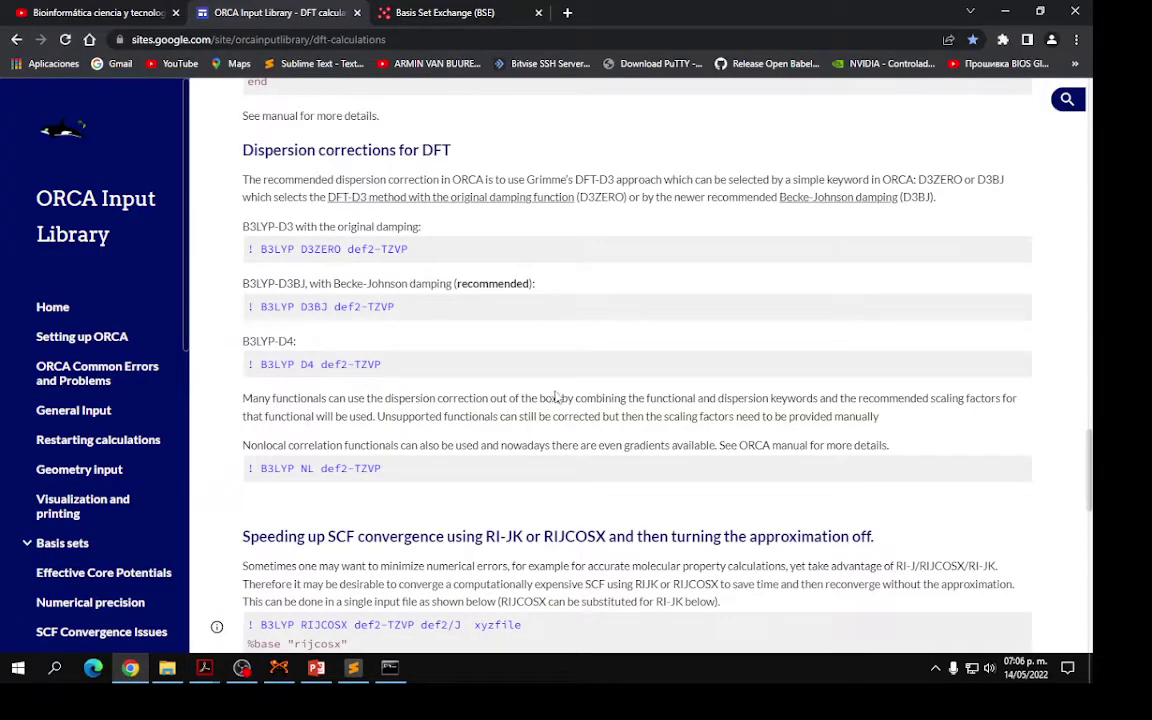
pyautogui.scroll(-4, 530, 410)
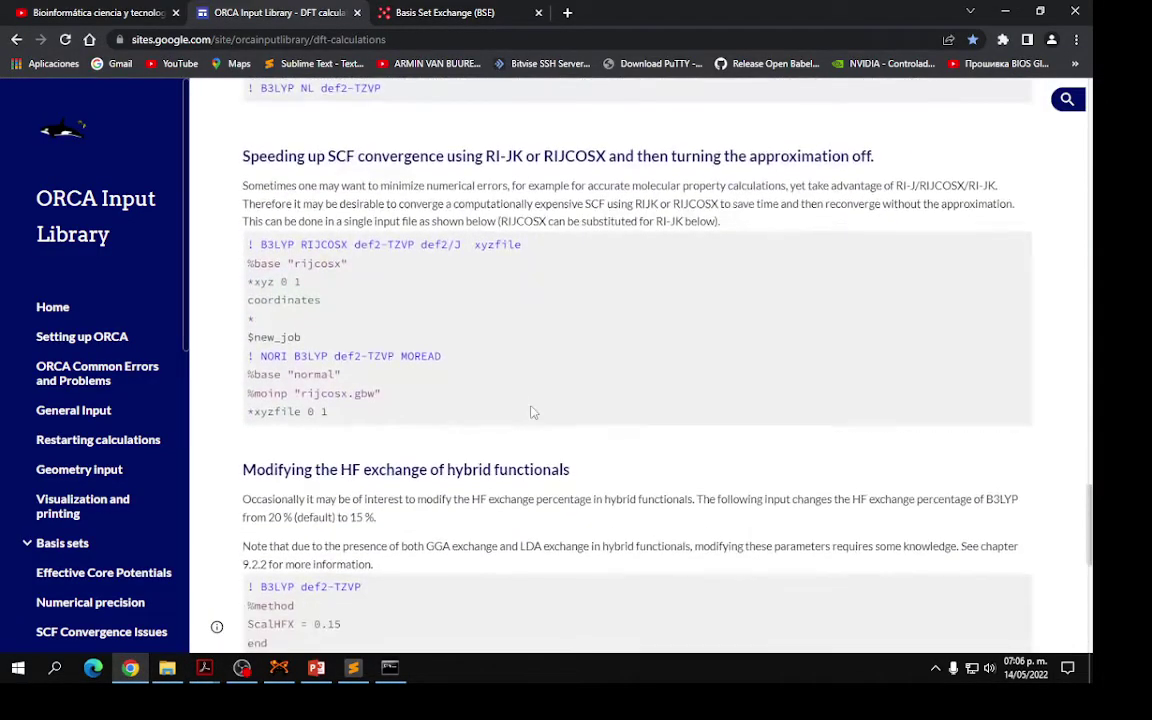
pyautogui.scroll(-1, 532, 411)
pyautogui.scroll(-3, 468, 451)
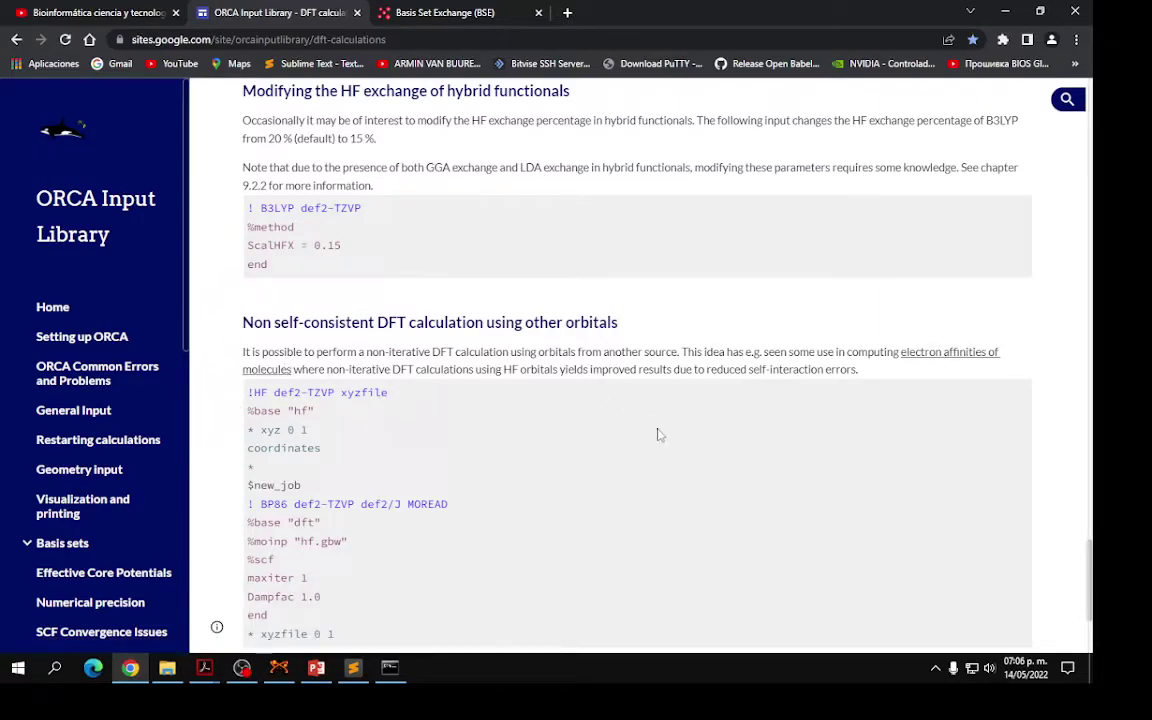
pyautogui.scroll(-2, 661, 434)
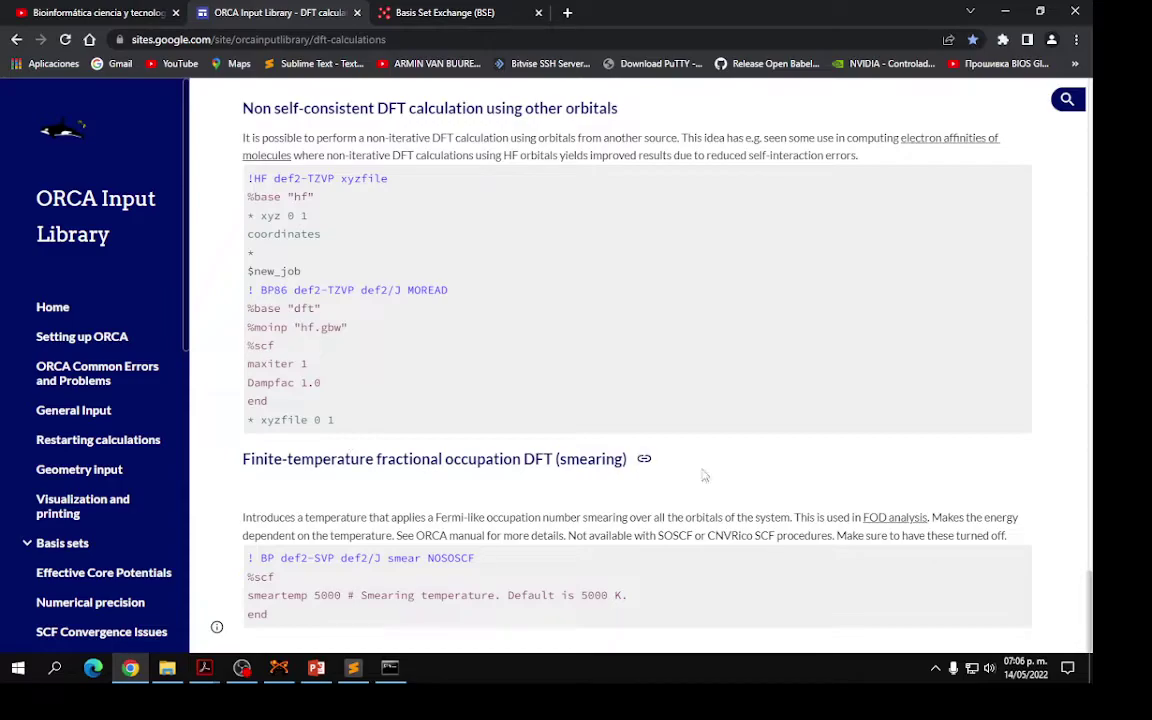
pyautogui.scroll(4, 510, 475)
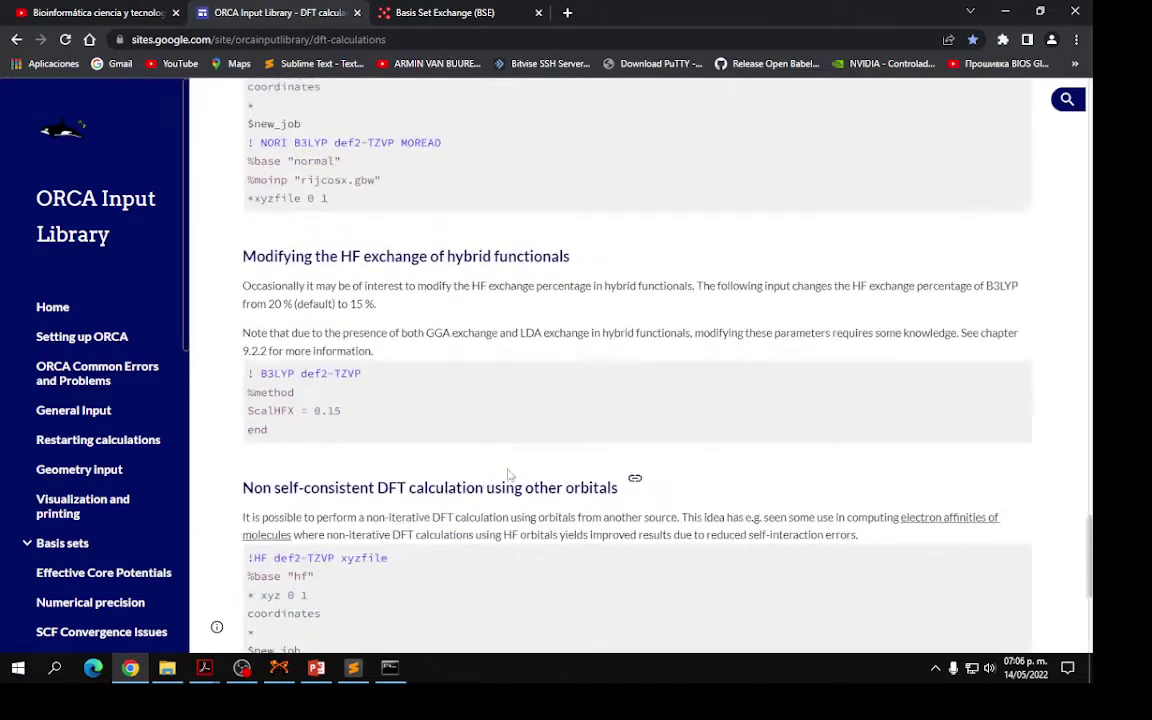
pyautogui.scroll(10, 510, 475)
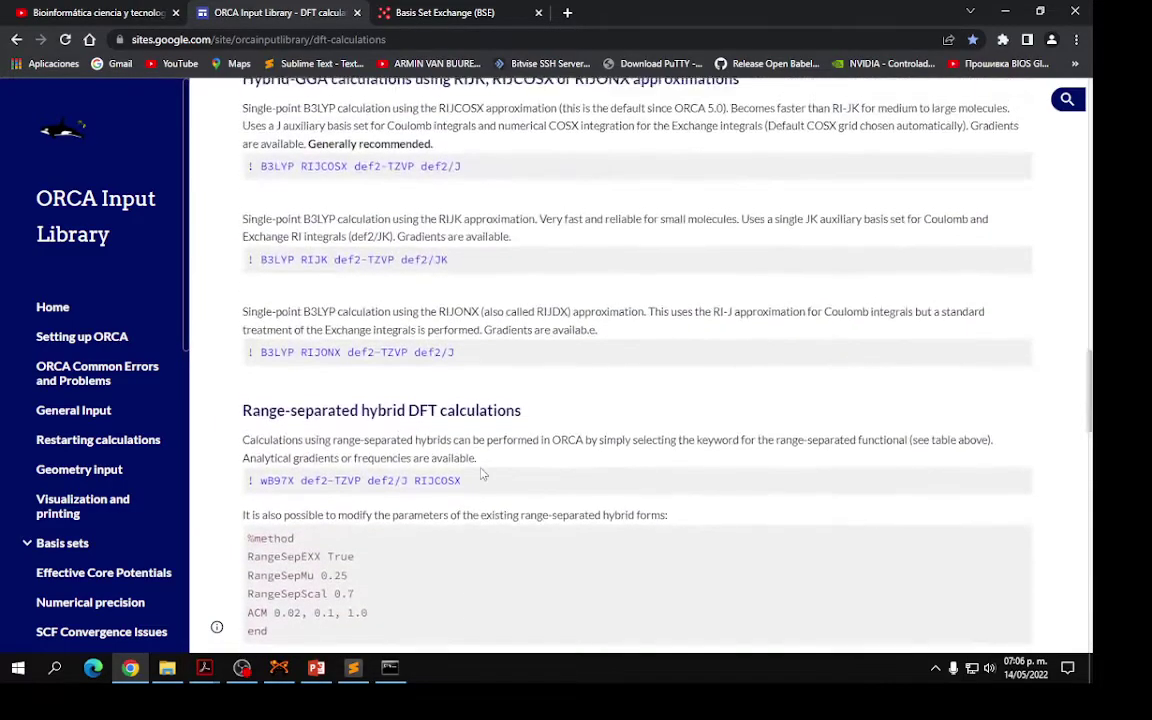
pyautogui.scroll(1, 482, 474)
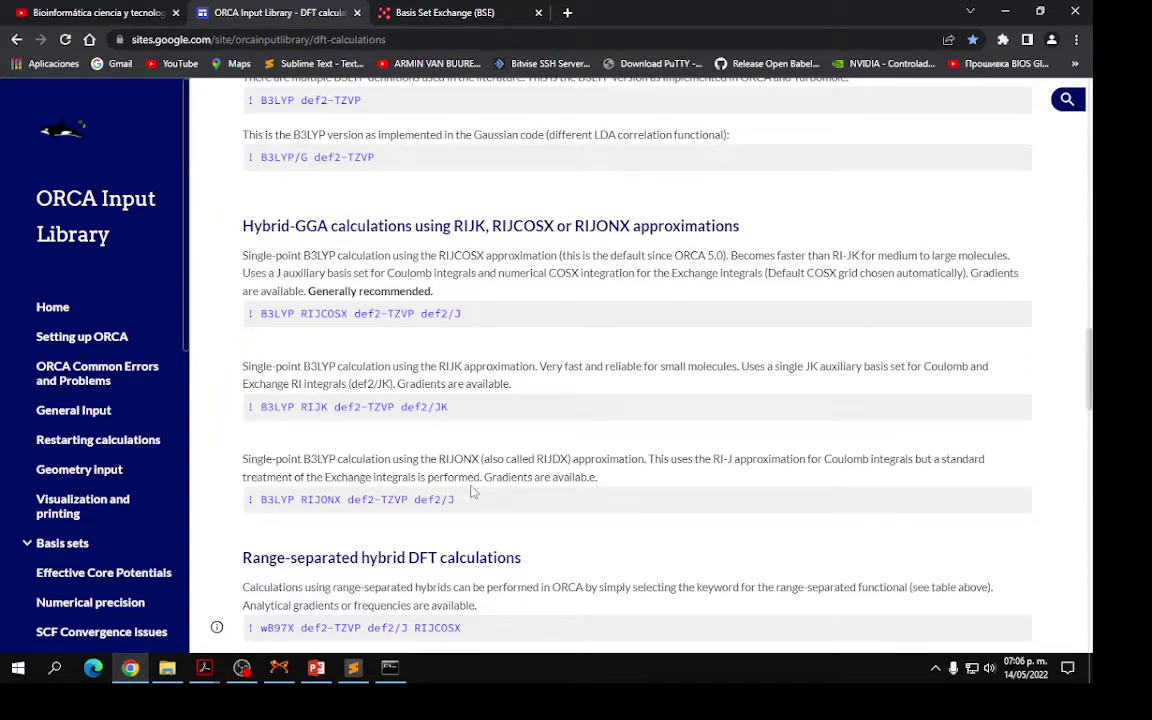
pyautogui.scroll(5, 555, 375)
pyautogui.scroll(4, 481, 412)
pyautogui.scroll(-1, 504, 407)
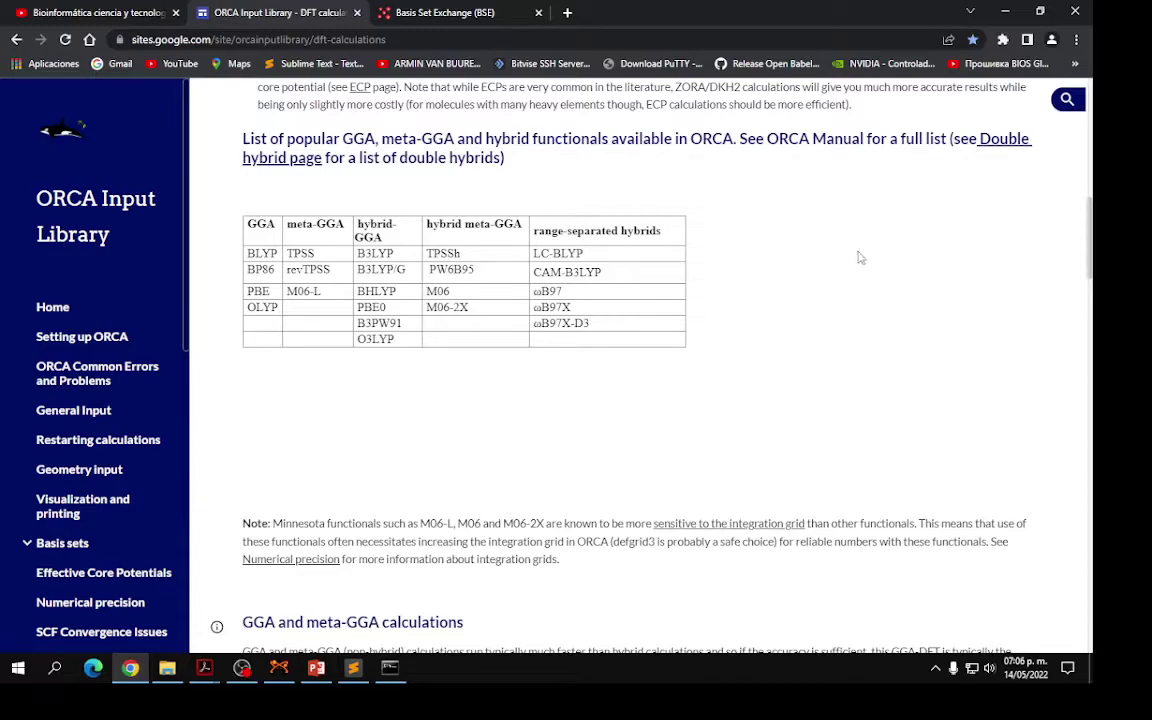
# Open the linked Double-hybrid DFT page and look through its standard and manually defined double hybrid functionals
pyautogui.click(267, 163)
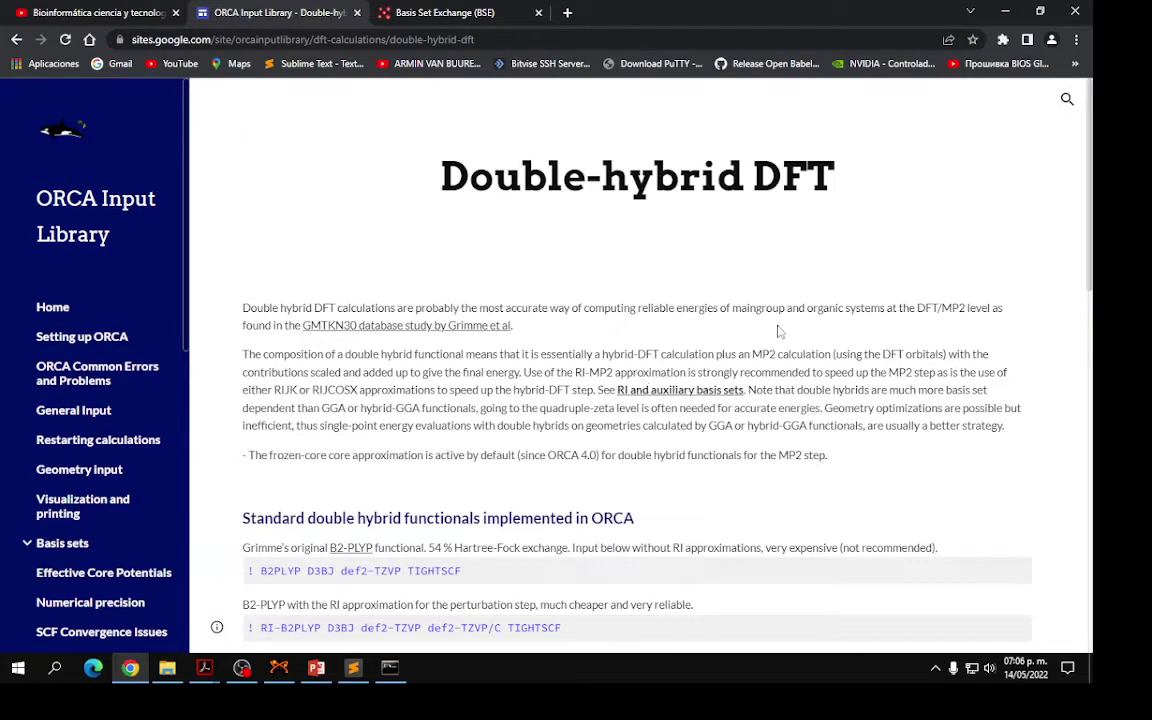
pyautogui.scroll(-4, 778, 335)
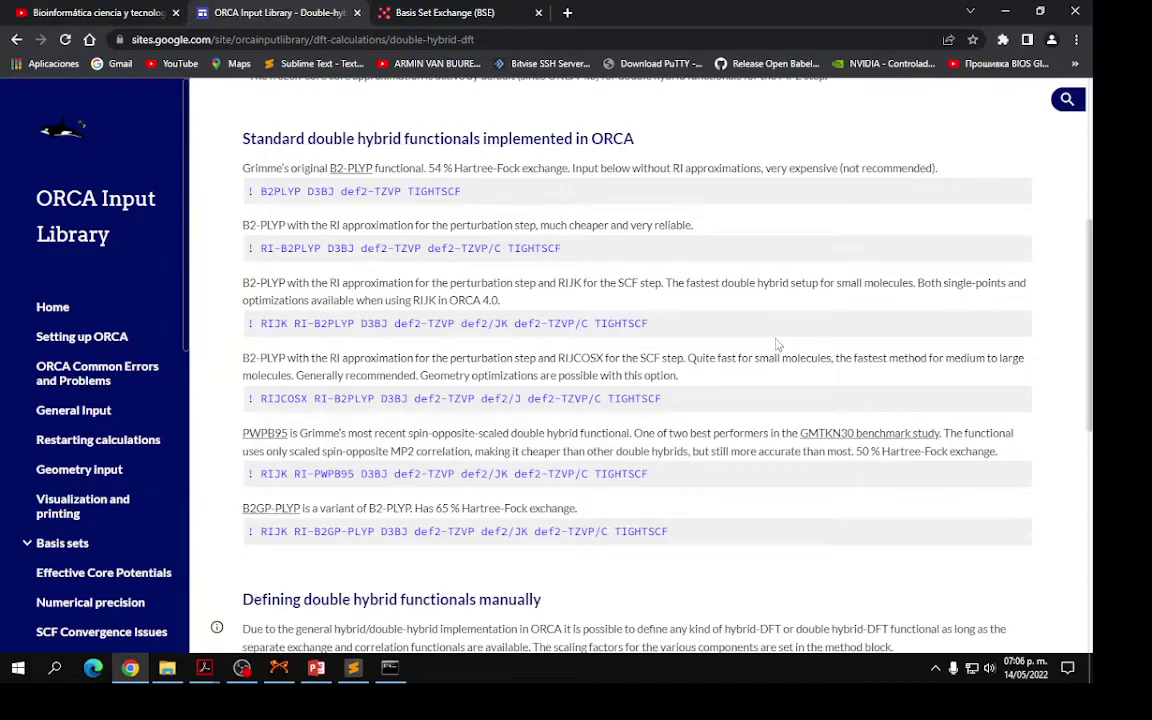
pyautogui.scroll(-2, 785, 325)
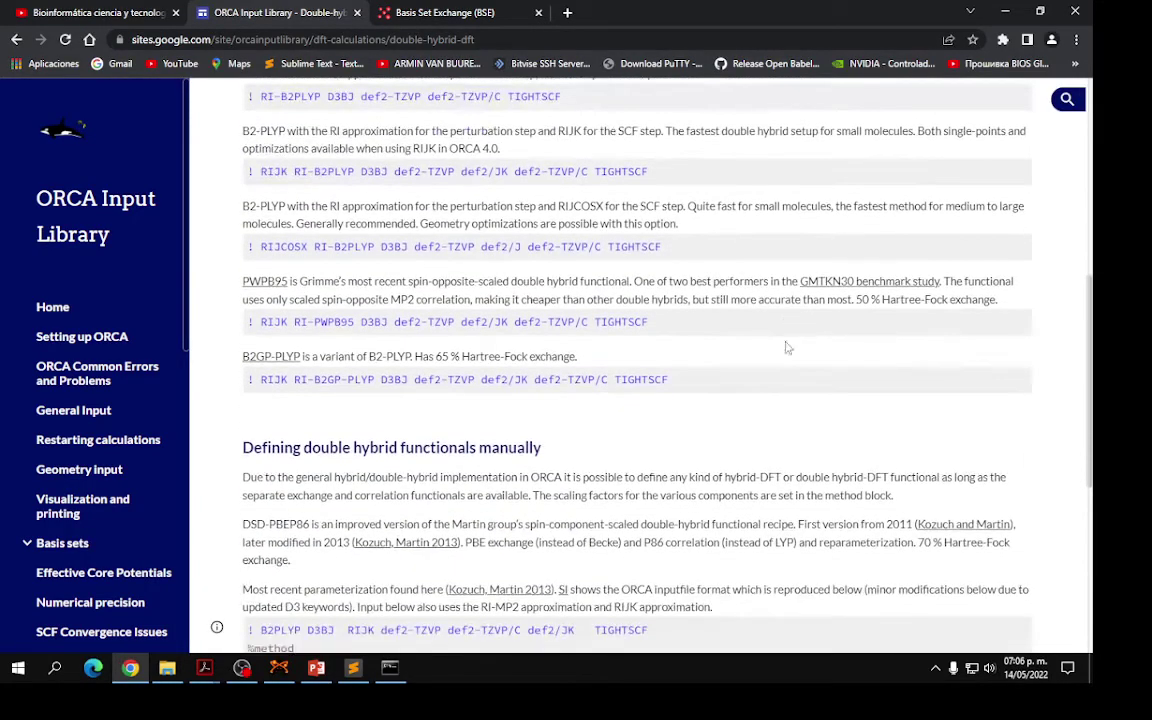
pyautogui.scroll(-2, 514, 445)
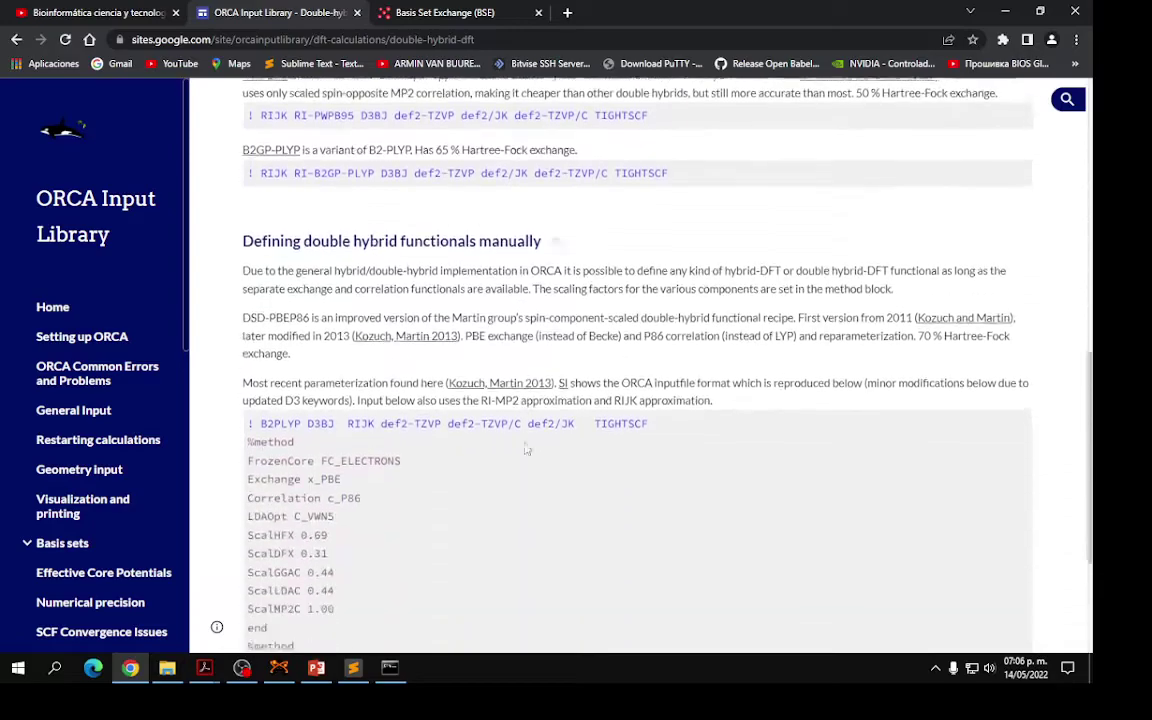
pyautogui.scroll(4, 450, 447)
pyautogui.scroll(-5, 368, 449)
pyautogui.scroll(-3, 368, 449)
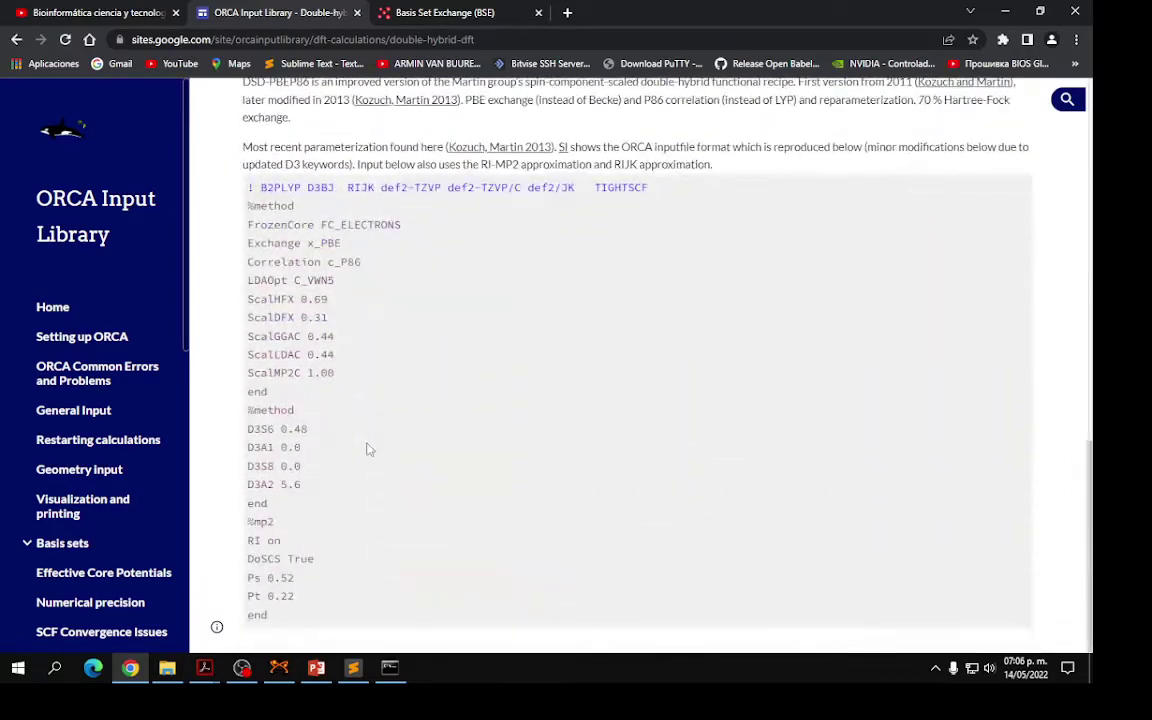
pyautogui.scroll(10, 368, 450)
pyautogui.scroll(-8, 380, 458)
pyautogui.scroll(8, 480, 452)
pyautogui.scroll(-2, 640, 435)
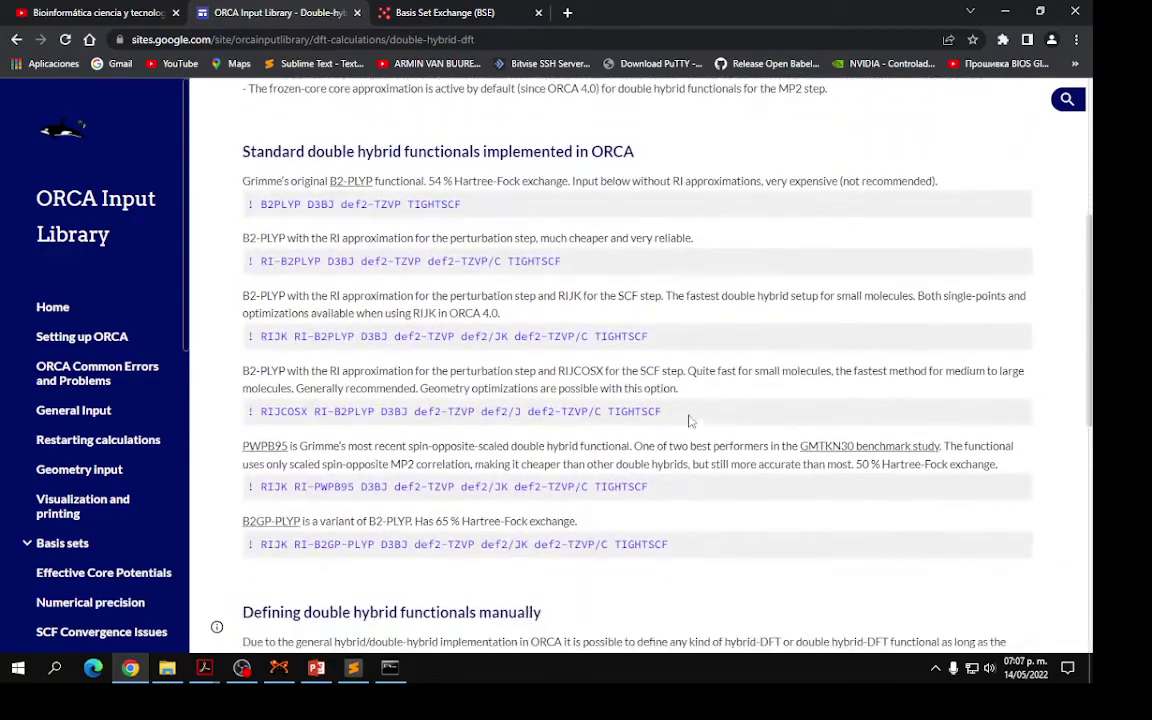
# Examine the standard double hybrid input examples, starting with the B2-PLYP line "! B2PLYP D3BJ def2-TZVP TIGHTSCF"
pyautogui.scroll(-1, 706, 299)
pyautogui.scroll(-1, 706, 299)
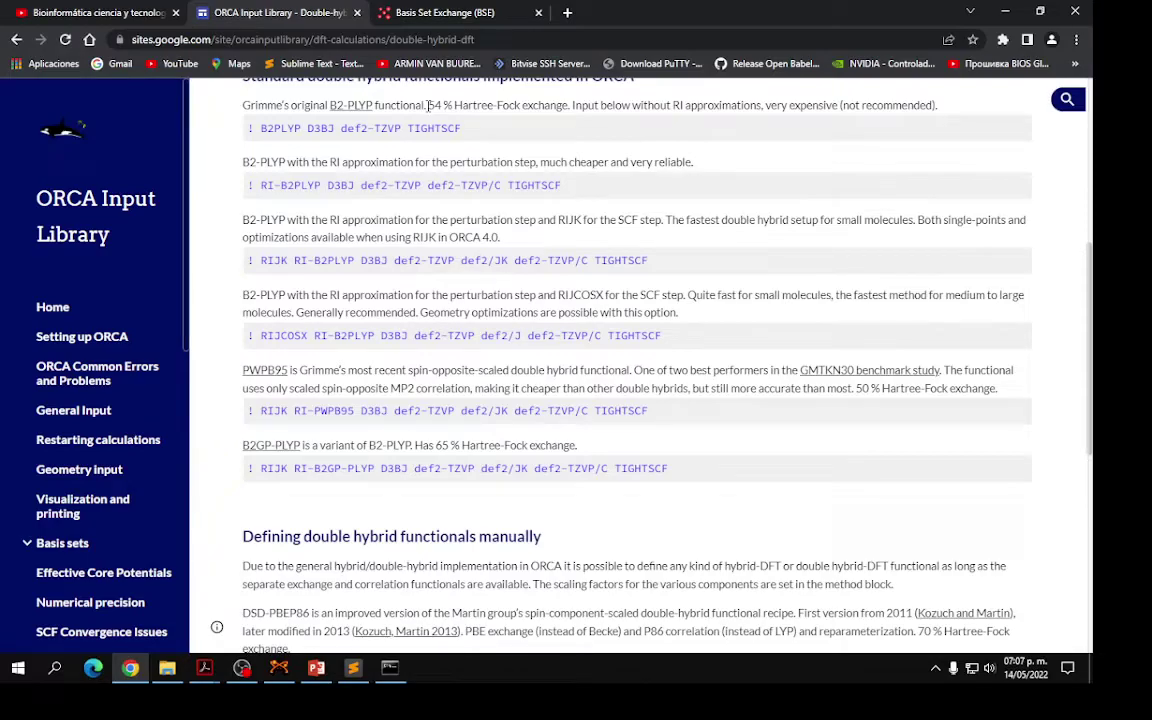
pyautogui.moveTo(461, 128); pyautogui.dragTo(245, 105)
pyautogui.click(482, 140)
pyautogui.scroll(-1, 292, 224)
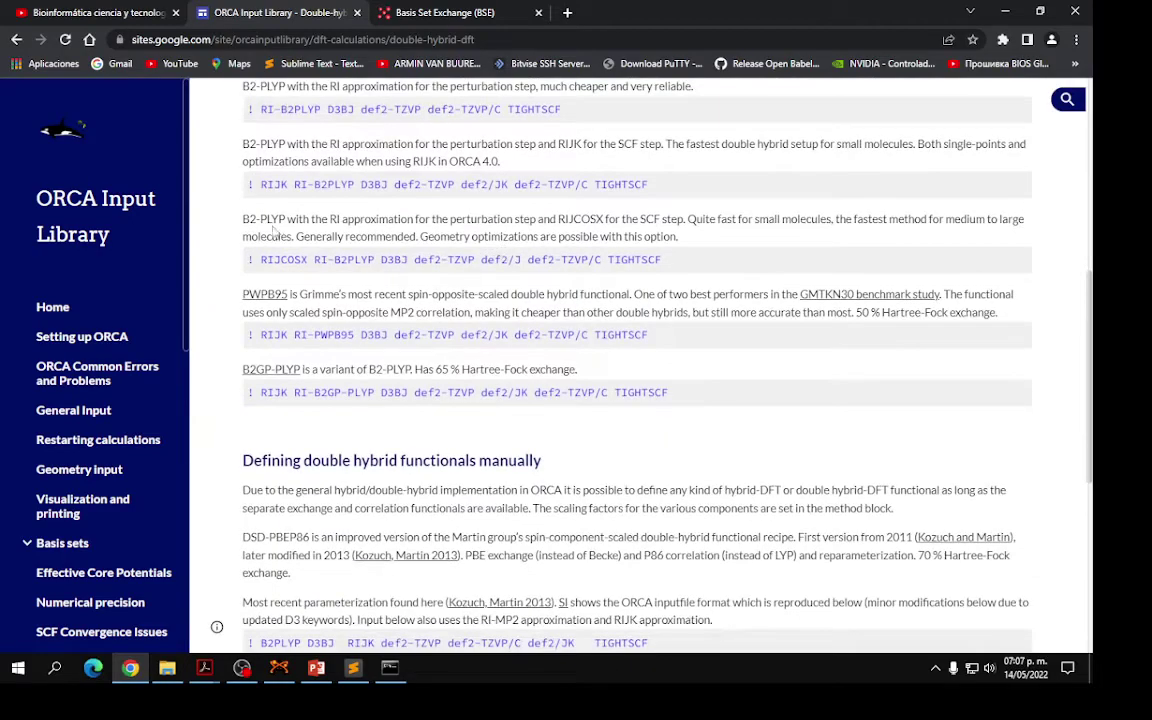
# Examine the Double-hybrid DFT page from its introduction to the RI-B2PLYP, RI-PWPB95 and RI-B2GP-PLYP input lines and the manually defined functionals
pyautogui.scroll(-1, 333, 235)
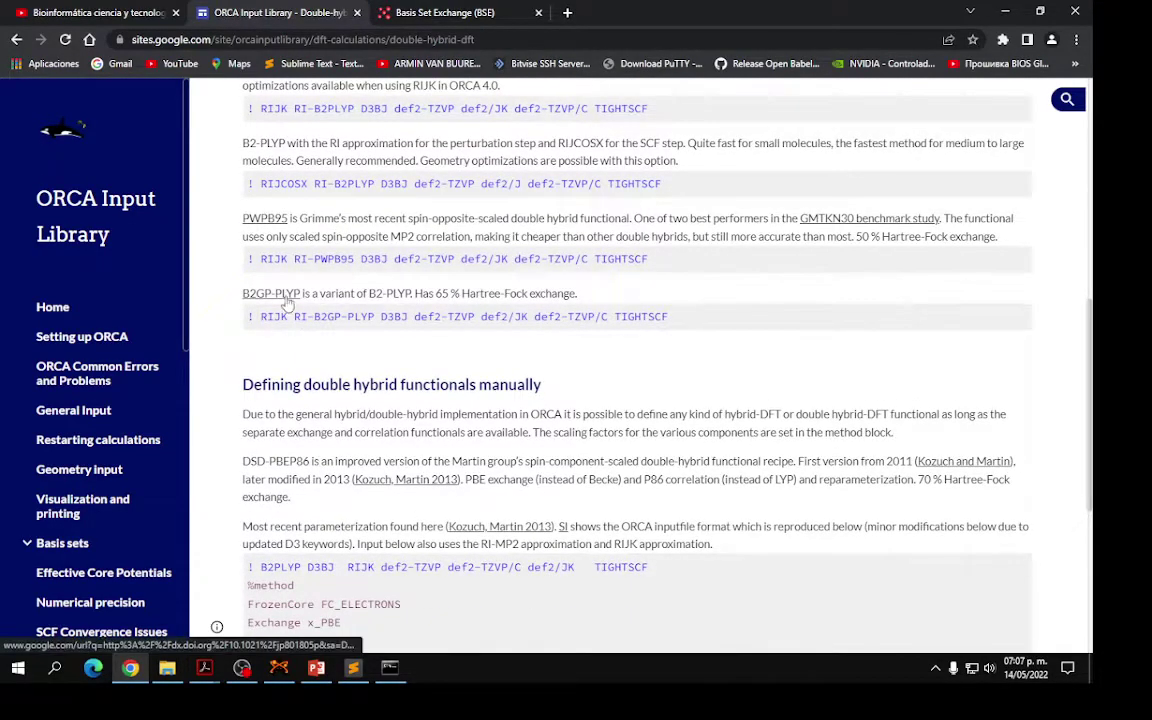
pyautogui.scroll(-3, 638, 311)
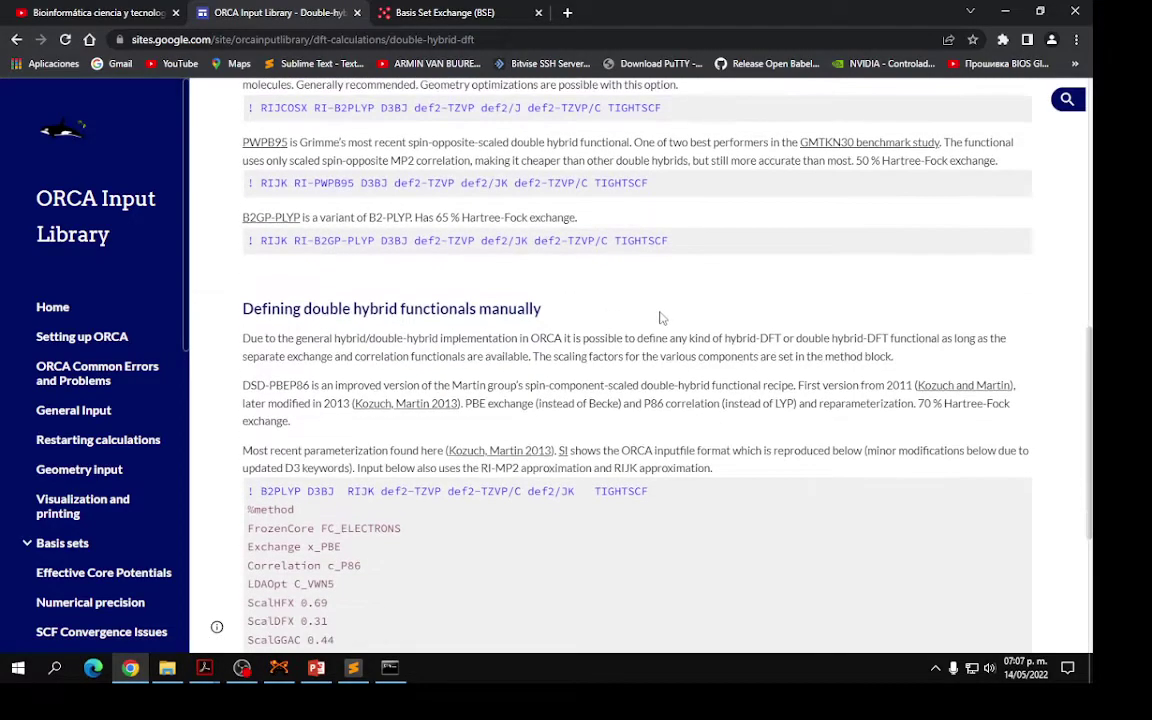
pyautogui.scroll(7, 605, 405)
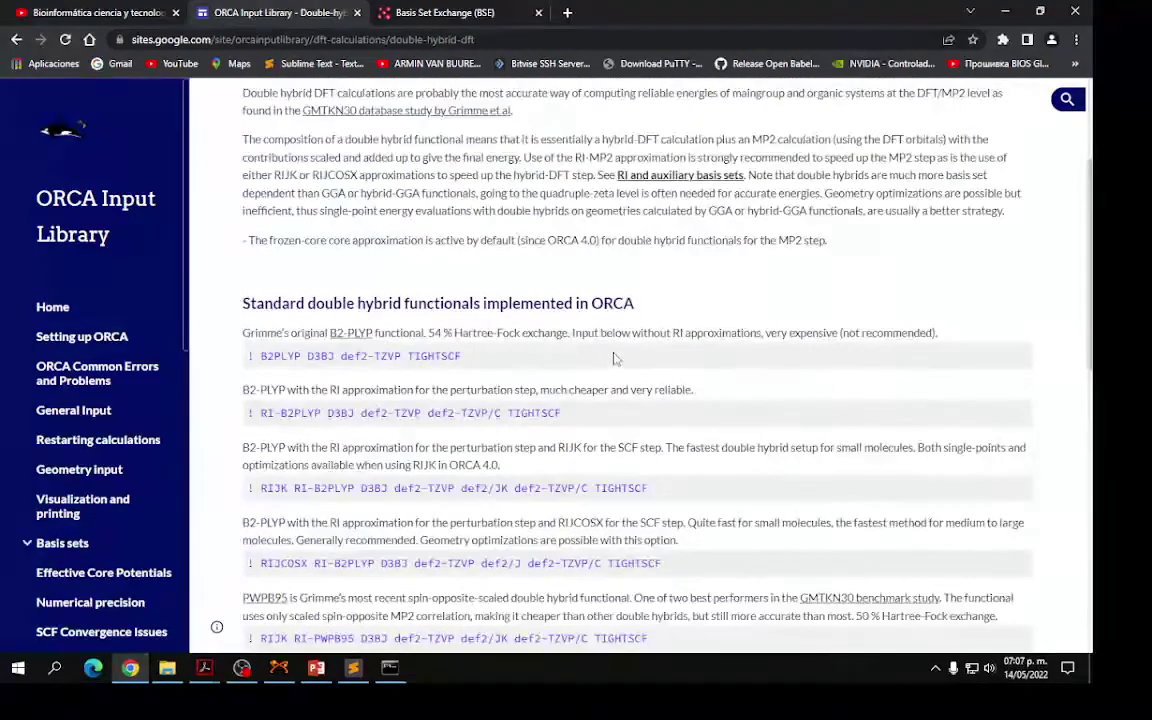
pyautogui.scroll(4, 616, 362)
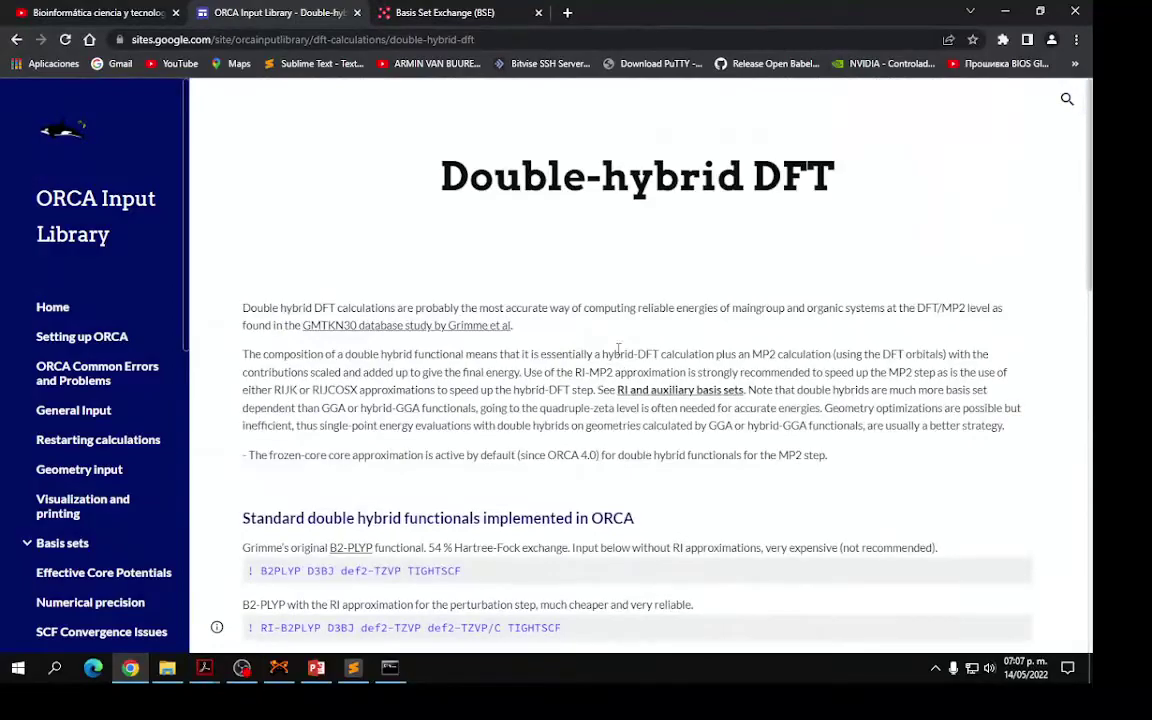
pyautogui.scroll(-10, 480, 251)
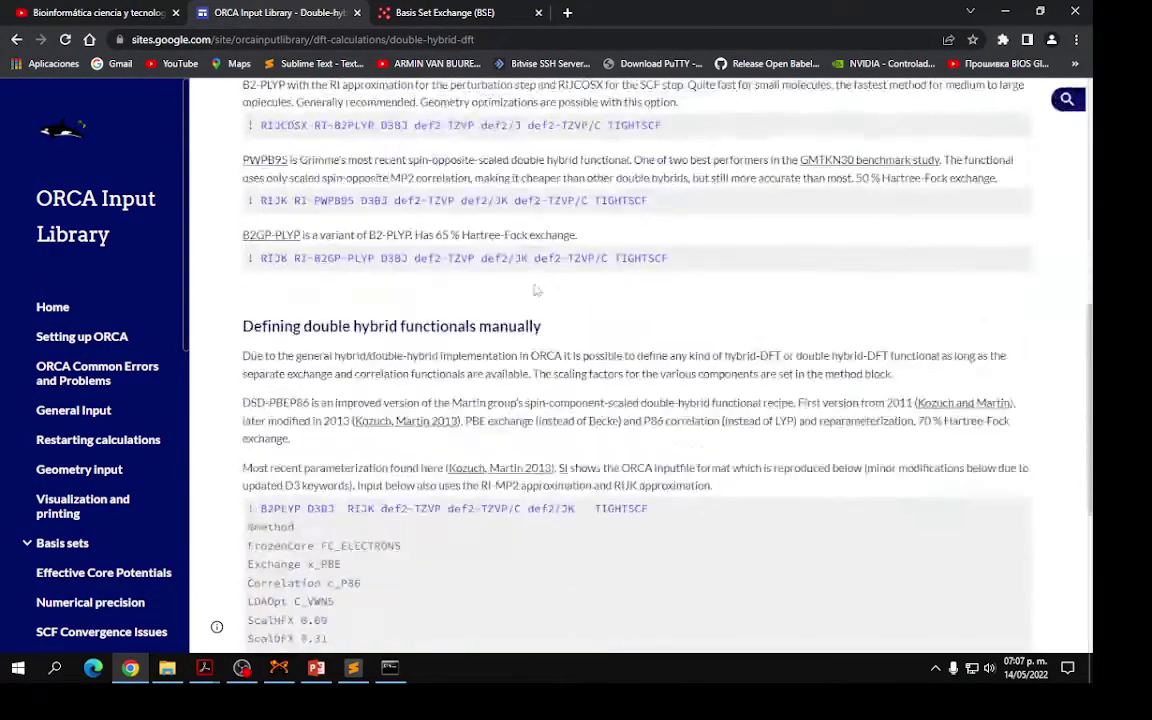
pyautogui.scroll(1, 478, 335)
pyautogui.scroll(3, 519, 398)
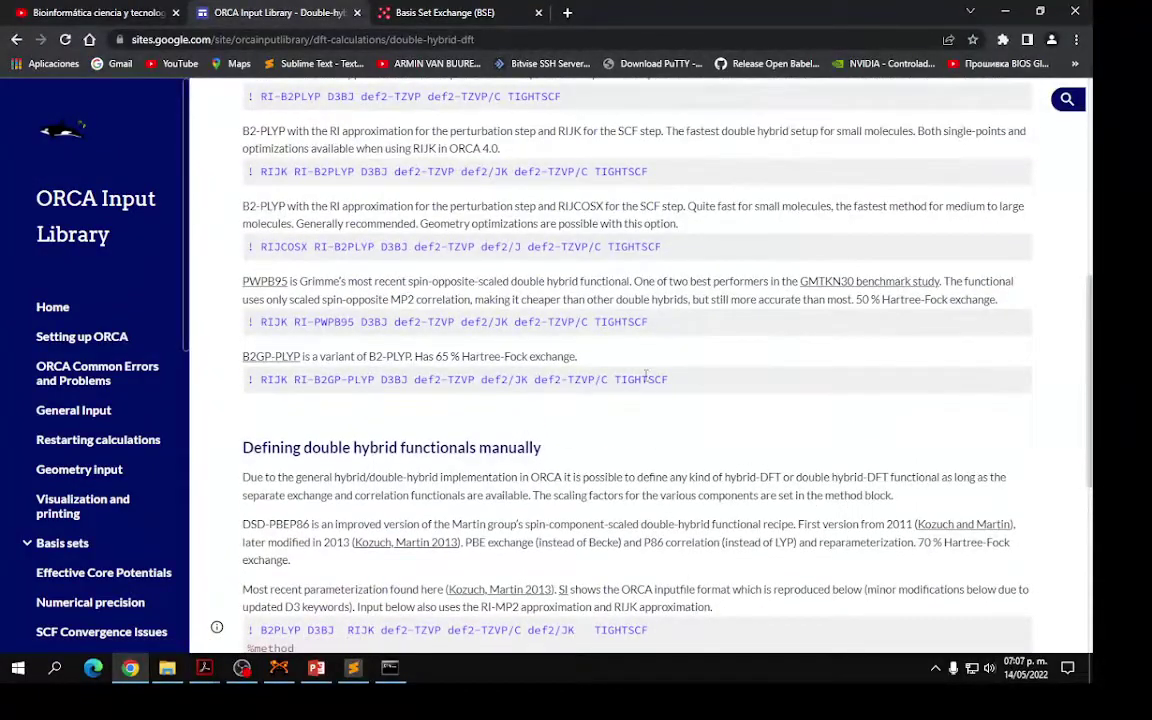
pyautogui.scroll(1, 582, 340)
pyautogui.scroll(3, 732, 378)
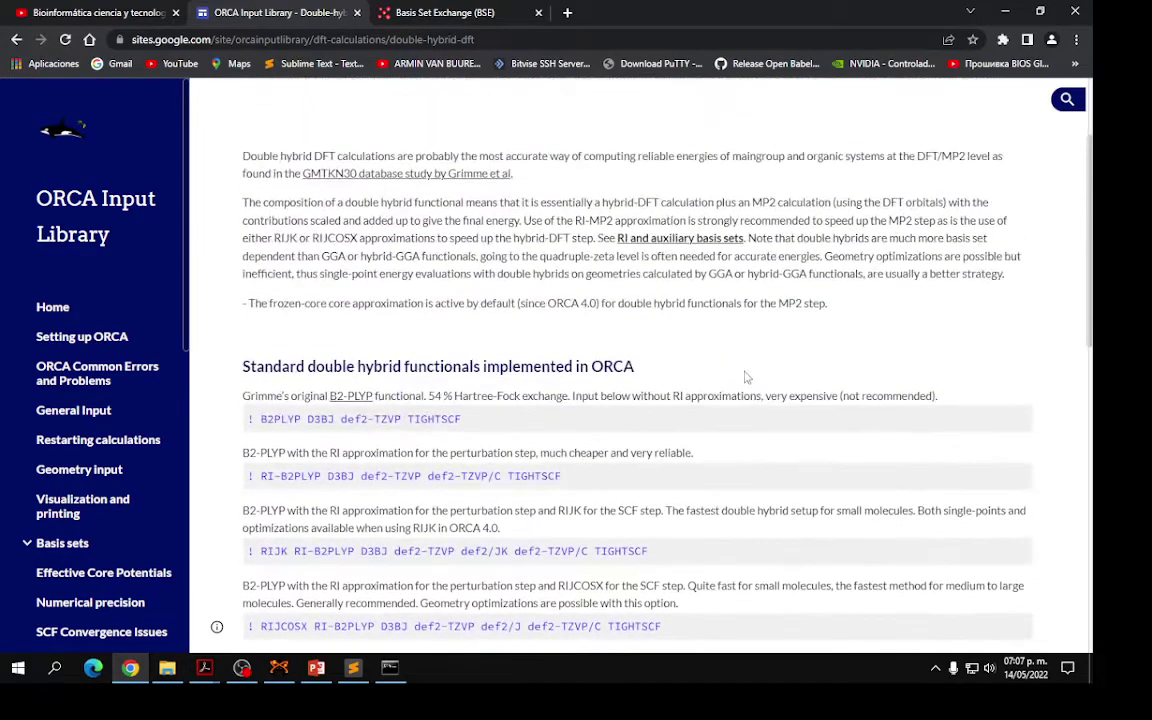
pyautogui.scroll(-1, 620, 360)
pyautogui.scroll(1, 585, 324)
pyautogui.scroll(1, 658, 358)
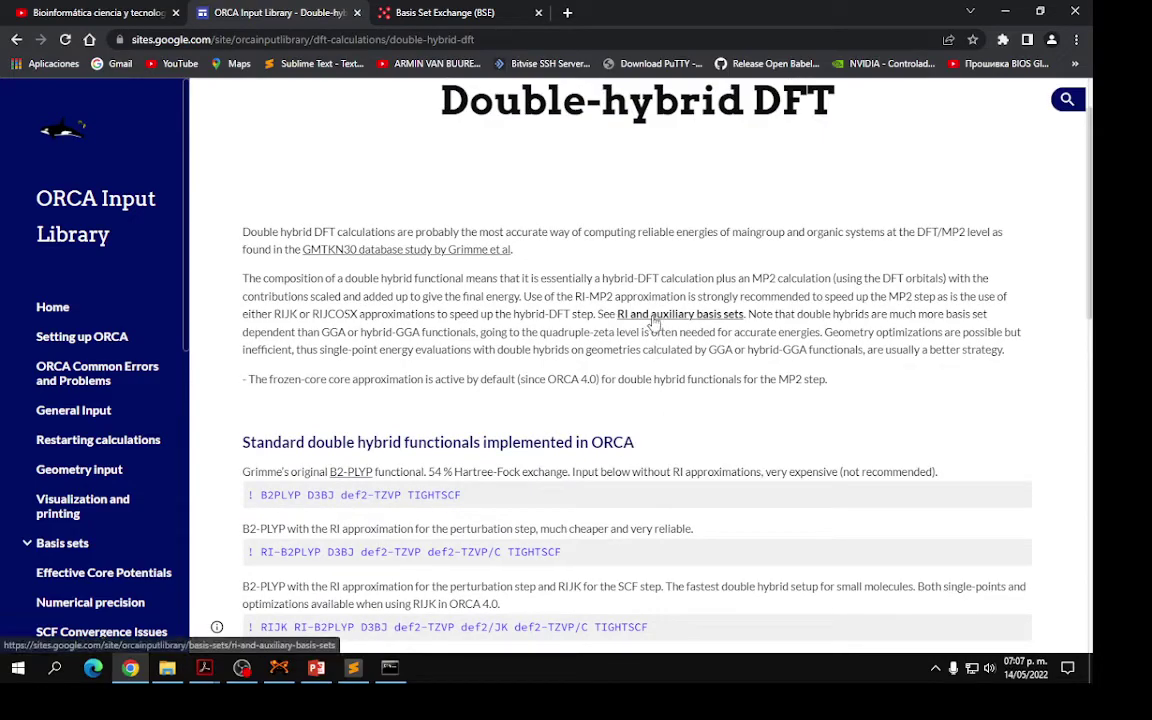
# Open the linked RI and auxiliary basis sets page, review its RI approximations and keywords, and return to the Double-hybrid DFT page
pyautogui.click(654, 316)
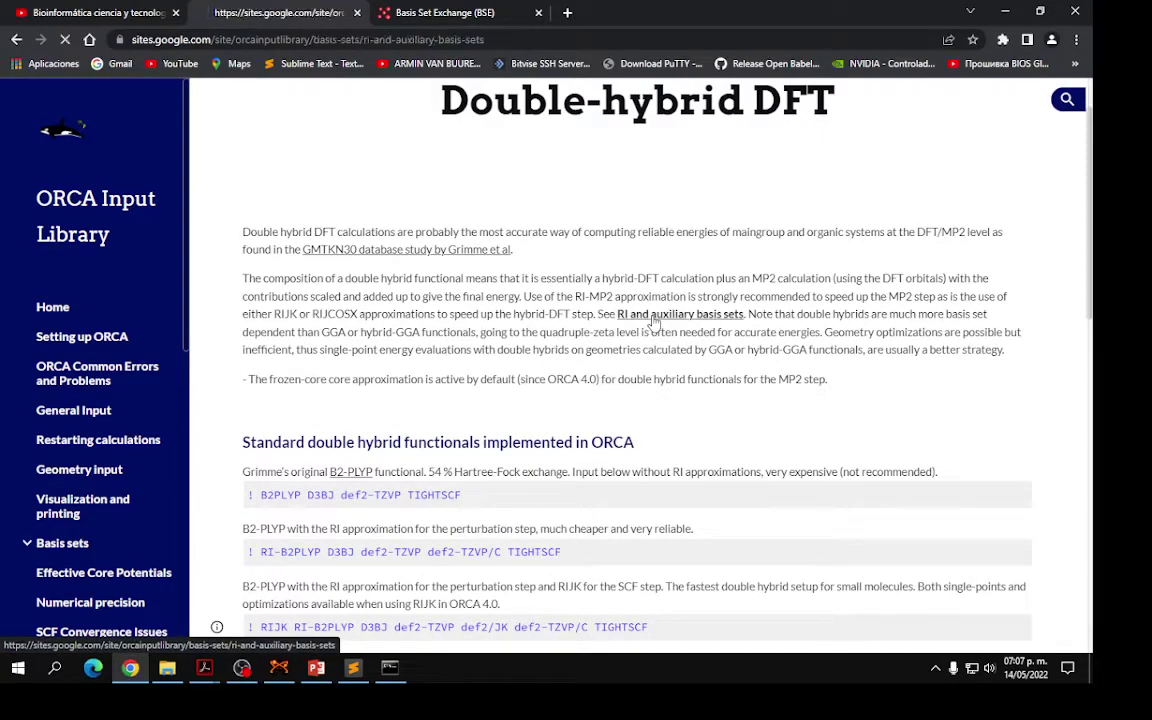
pyautogui.scroll(-5, 625, 334)
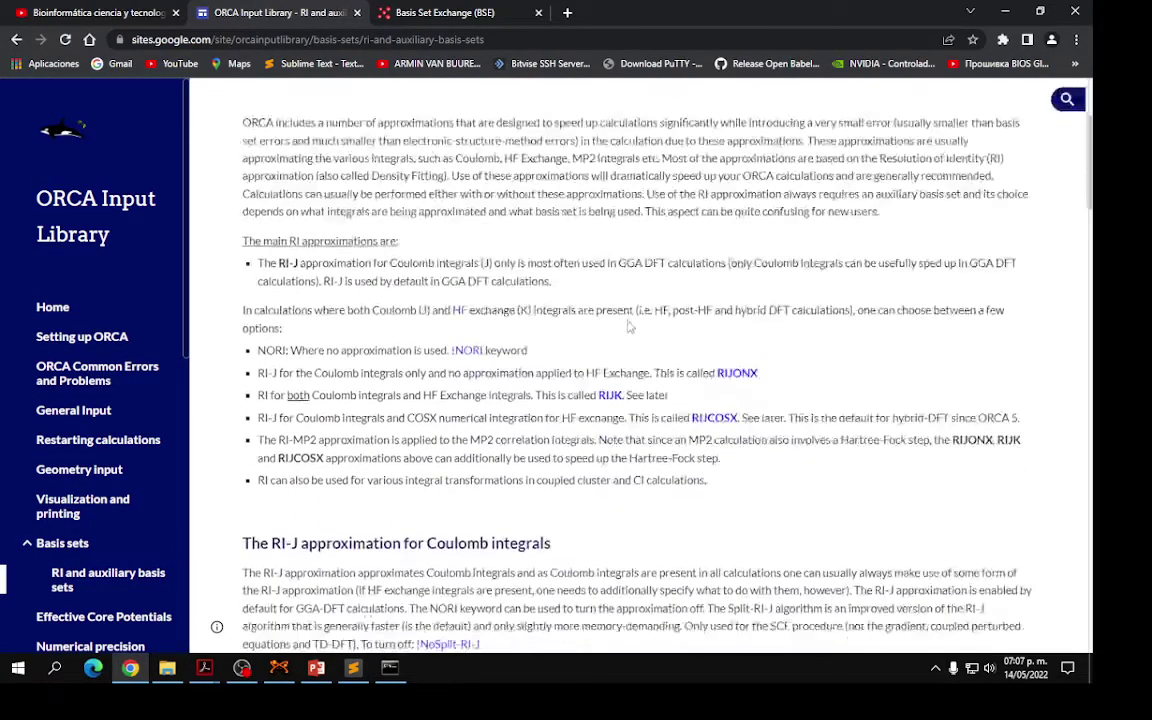
pyautogui.scroll(-1, 606, 341)
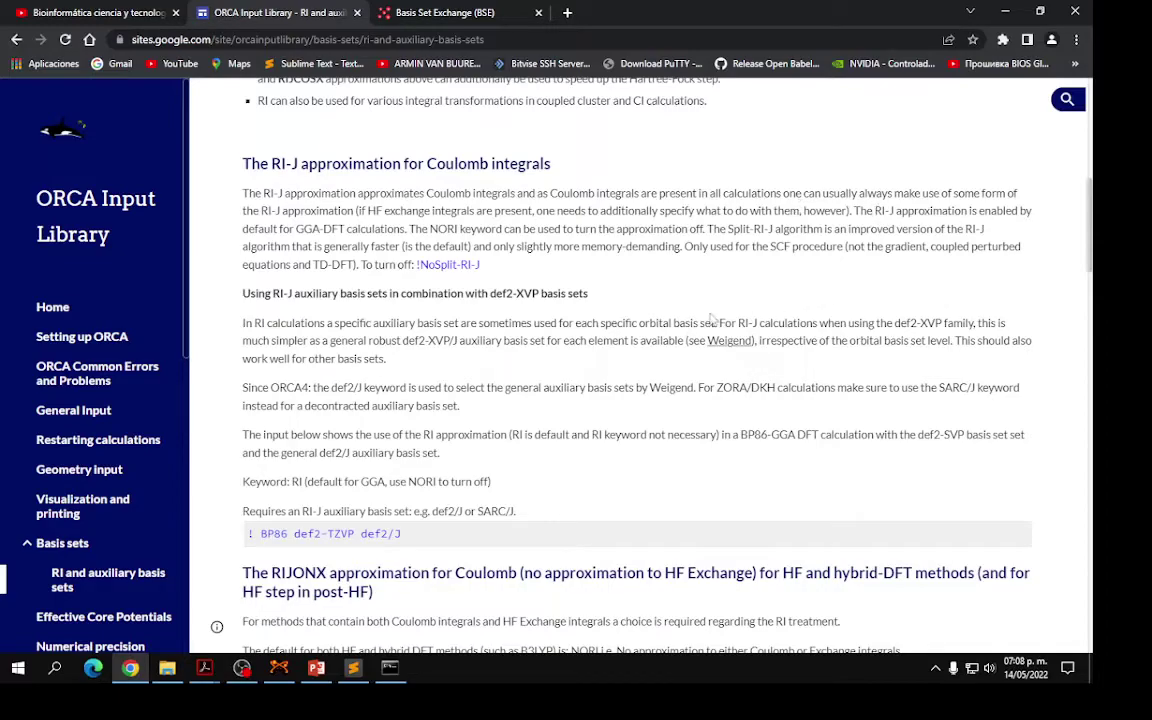
pyautogui.scroll(-2, 705, 310)
pyautogui.scroll(-3, 643, 324)
pyautogui.scroll(5, 560, 340)
pyautogui.scroll(6, 543, 344)
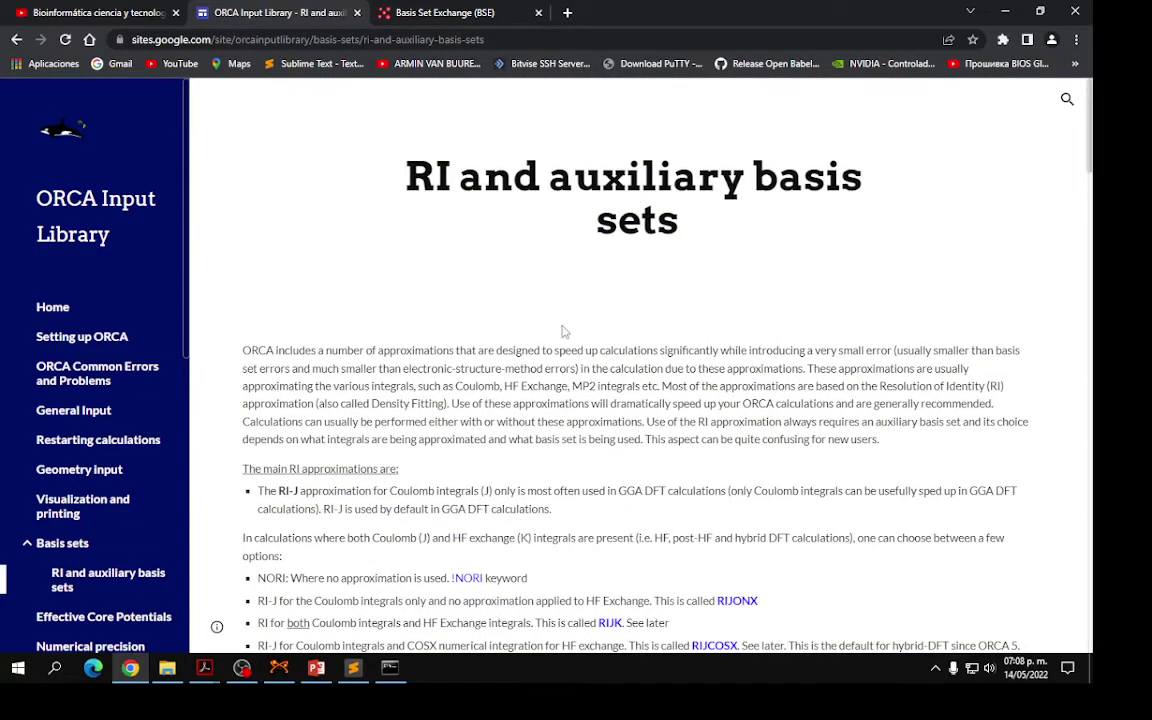
pyautogui.click(16, 39)
# Check the progress of the ORCA run through the files in folder 123 and the Command Prompt
pyautogui.click(1003, 13)
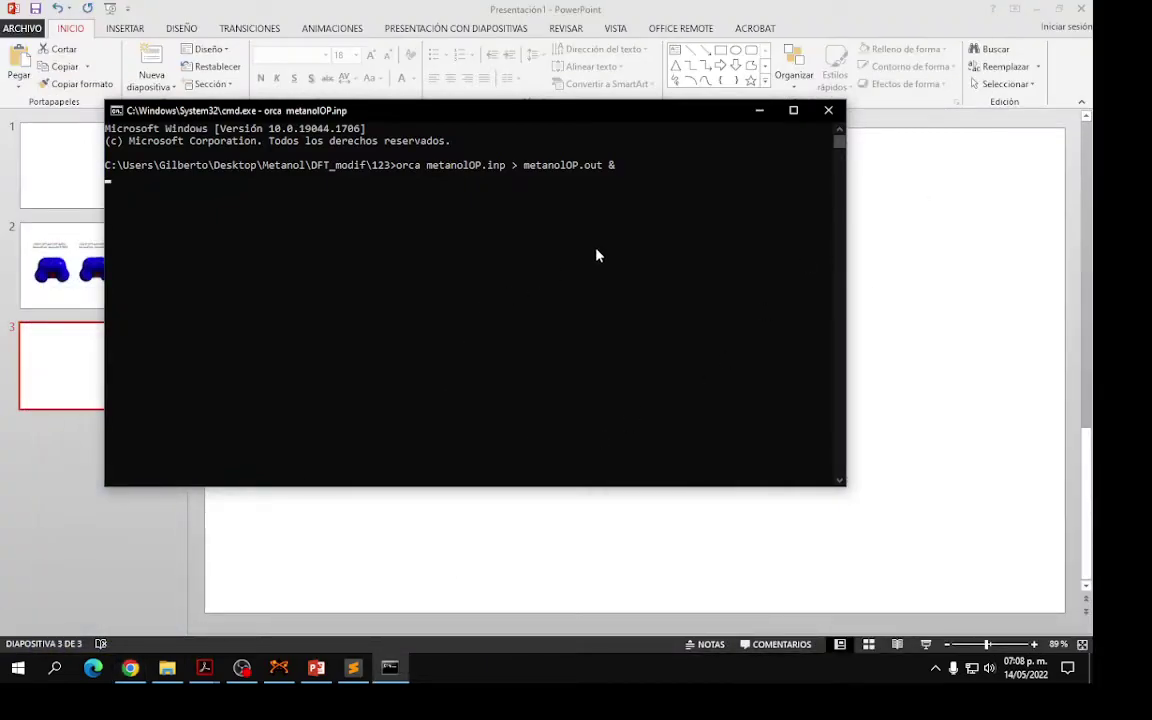
pyautogui.click(167, 668)
pyautogui.scroll(-9, 885, 399)
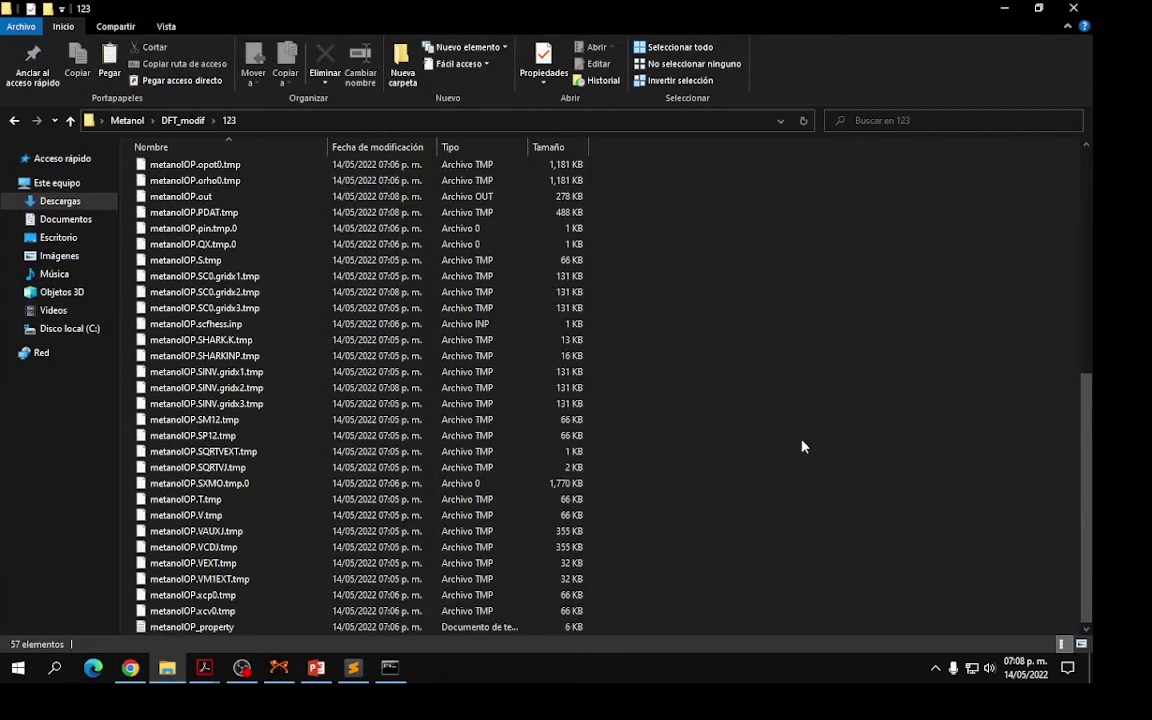
pyautogui.click(392, 666)
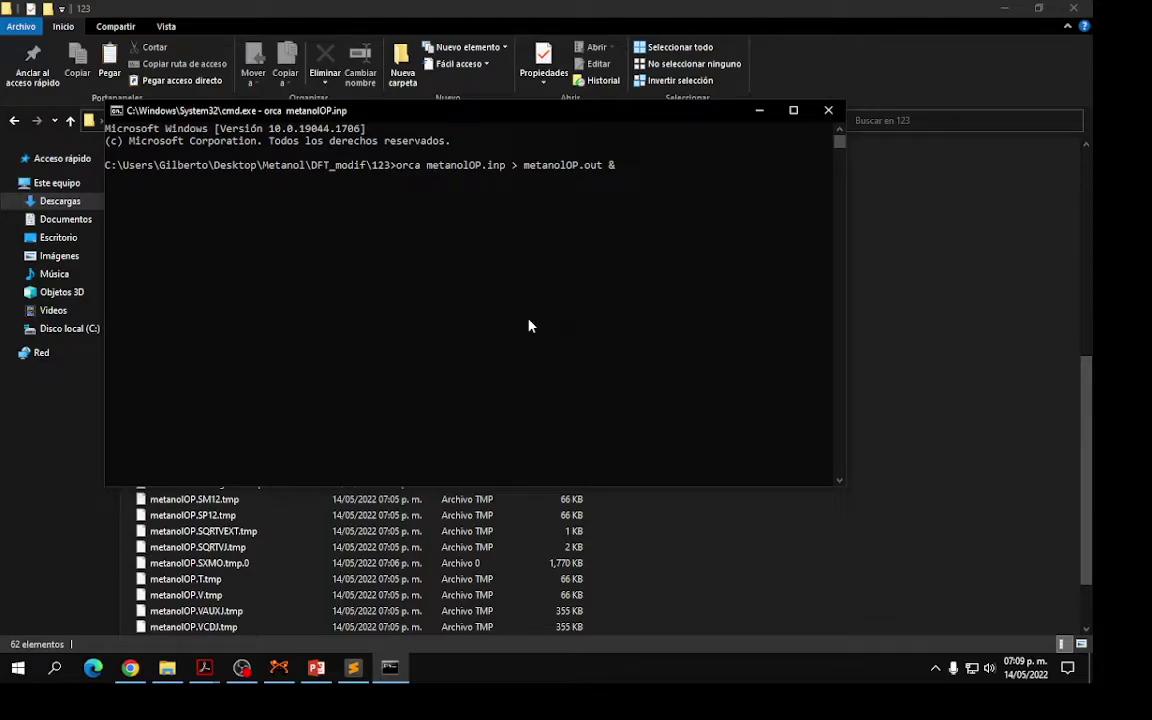
pyautogui.press('Return')
# Switch to Chrome and review the standard double hybrid functionals on the Double-hybrid DFT page again
pyautogui.click(133, 670)
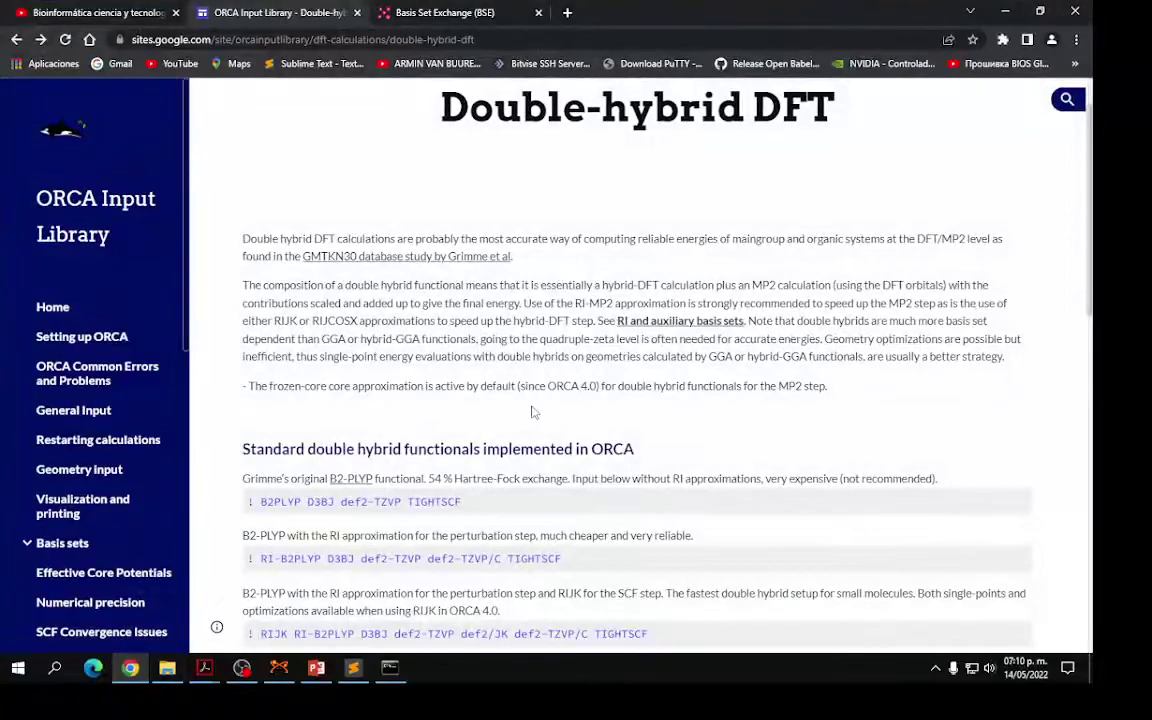
pyautogui.scroll(-3, 560, 417)
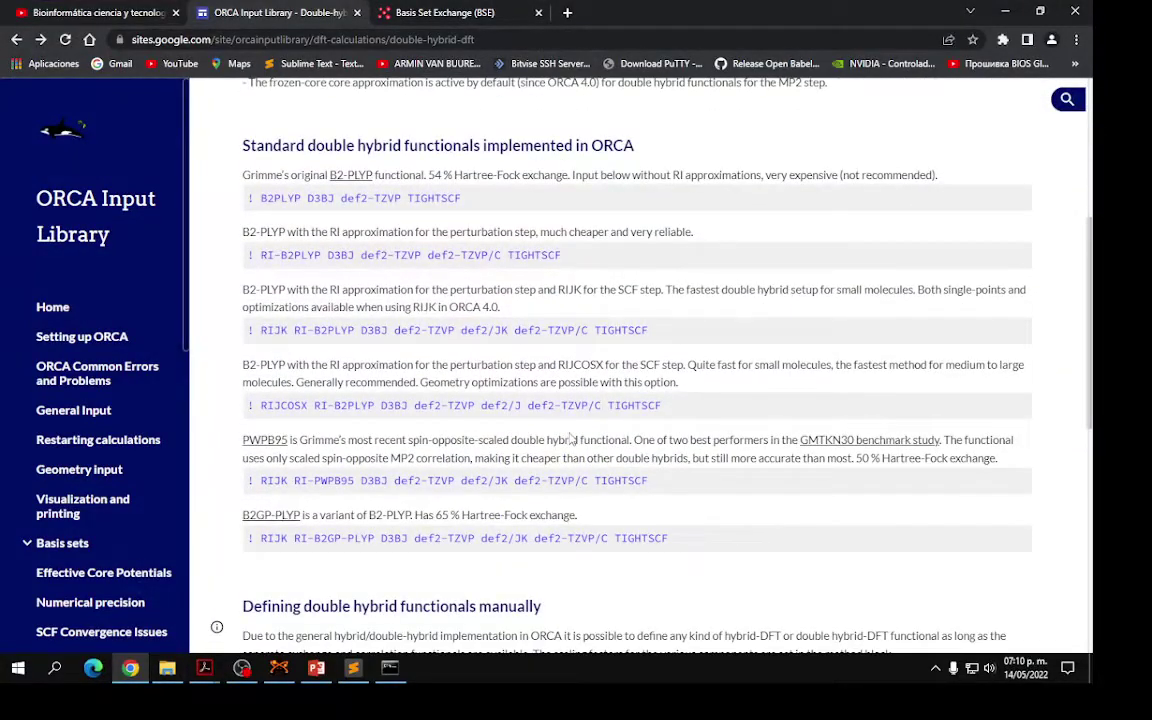
pyautogui.scroll(1, 541, 403)
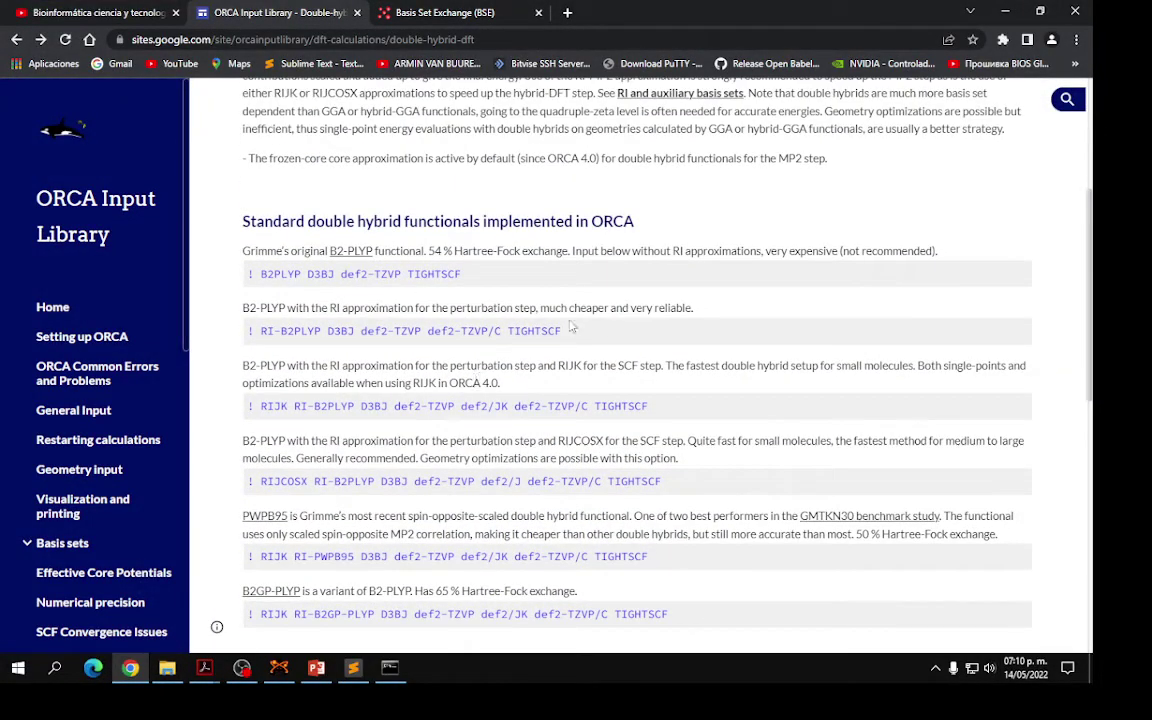
# Return to folder 123, review metanolOP.inp in Sublime Text, and close the editor
pyautogui.click(1009, 14)
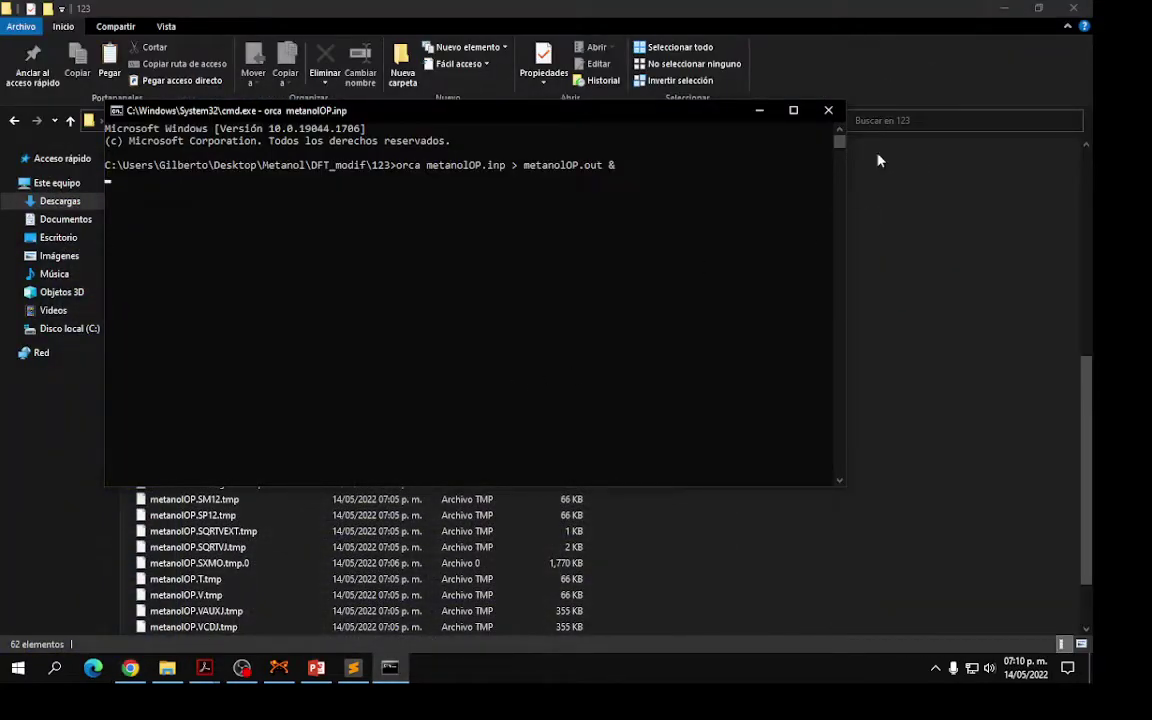
pyautogui.click(854, 193)
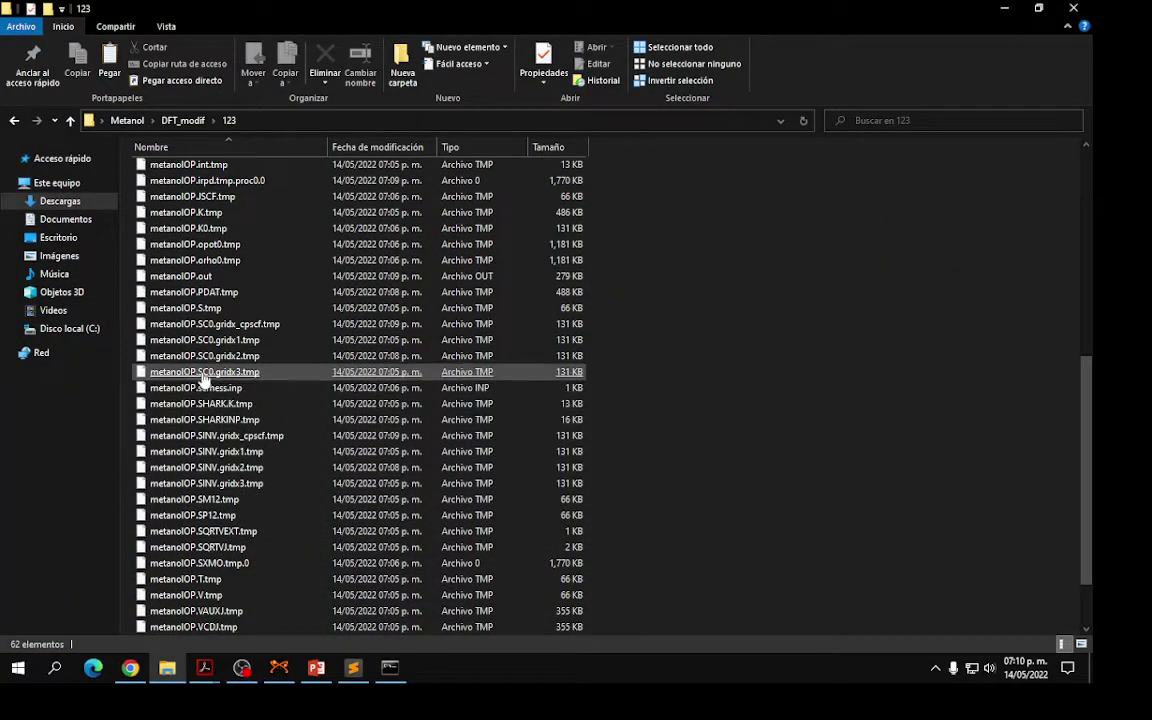
pyautogui.scroll(-2, 210, 500)
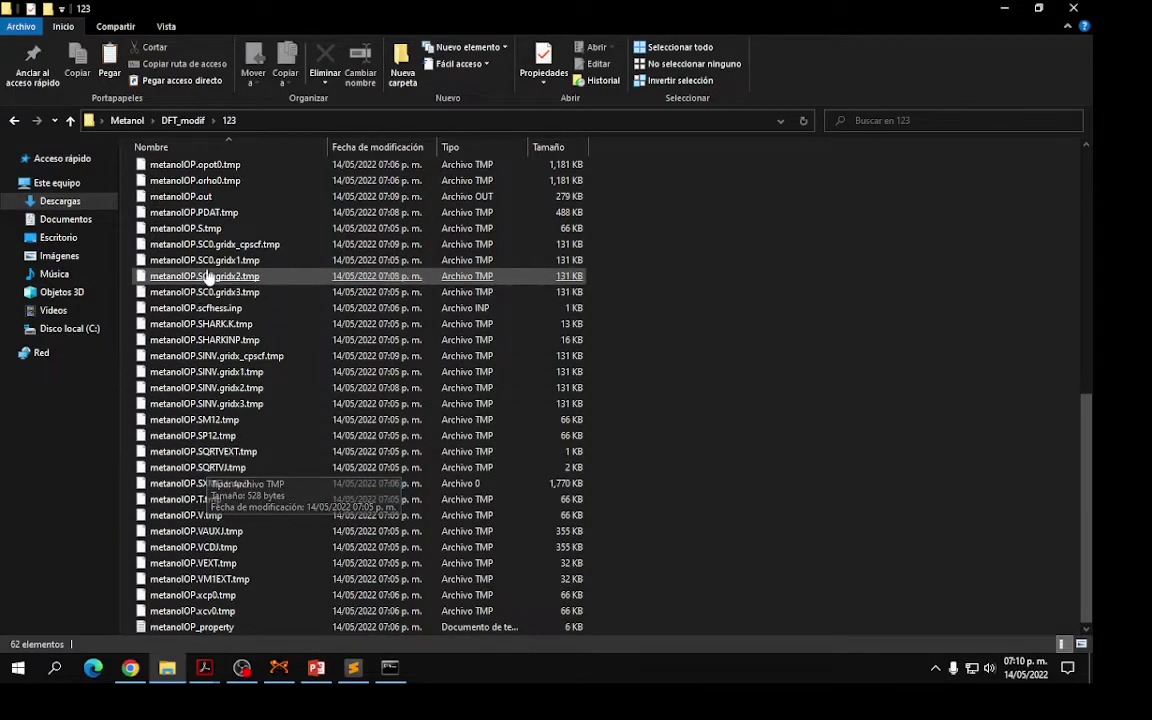
pyautogui.click(218, 468)
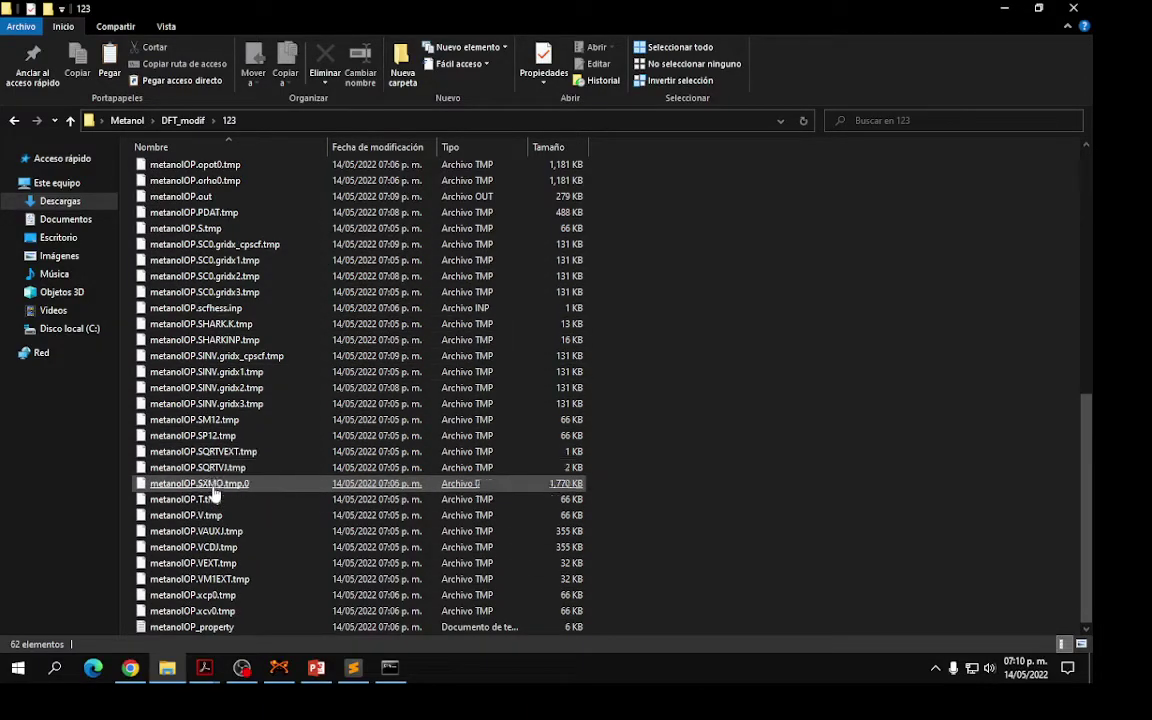
pyautogui.scroll(3, 213, 520)
pyautogui.scroll(1, 200, 460)
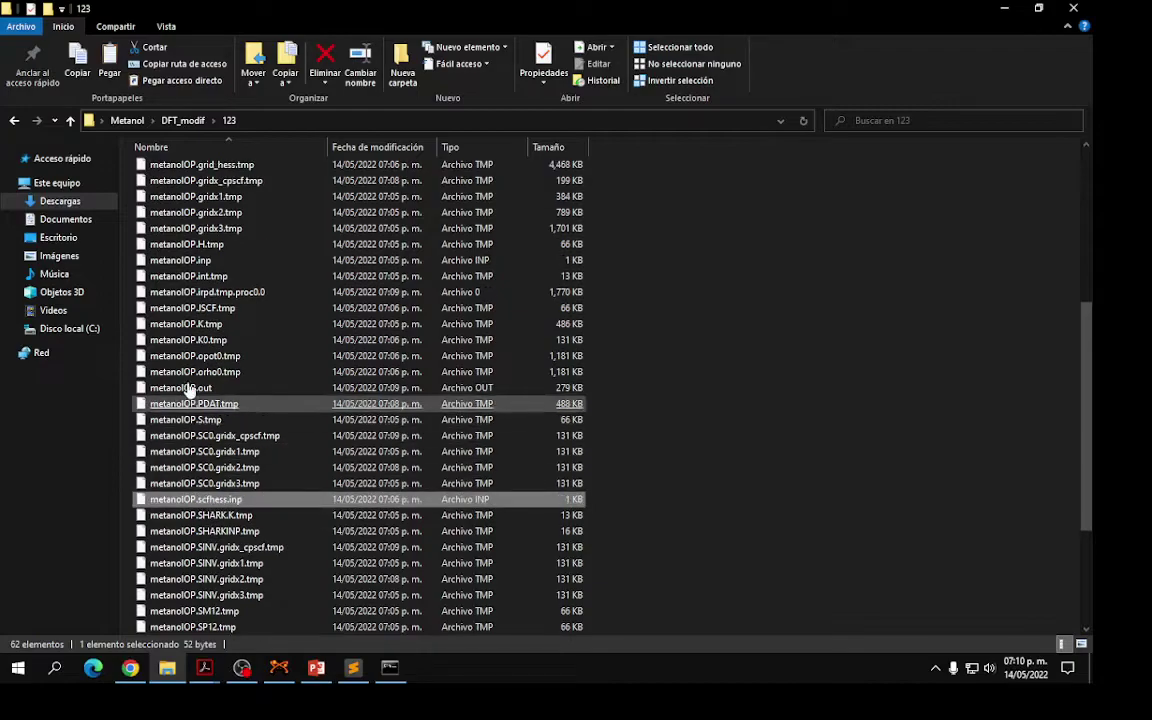
pyautogui.rightClick(188, 262)
pyautogui.click(215, 280)
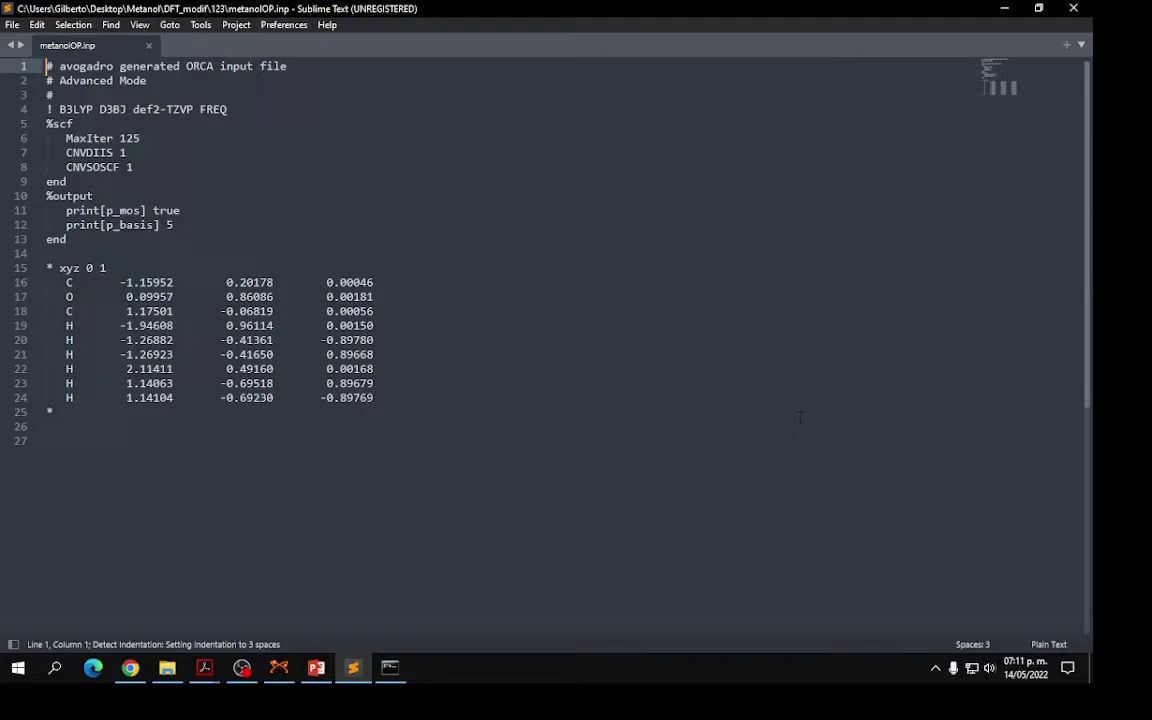
pyautogui.click(148, 45)
pyautogui.click(1072, 9)
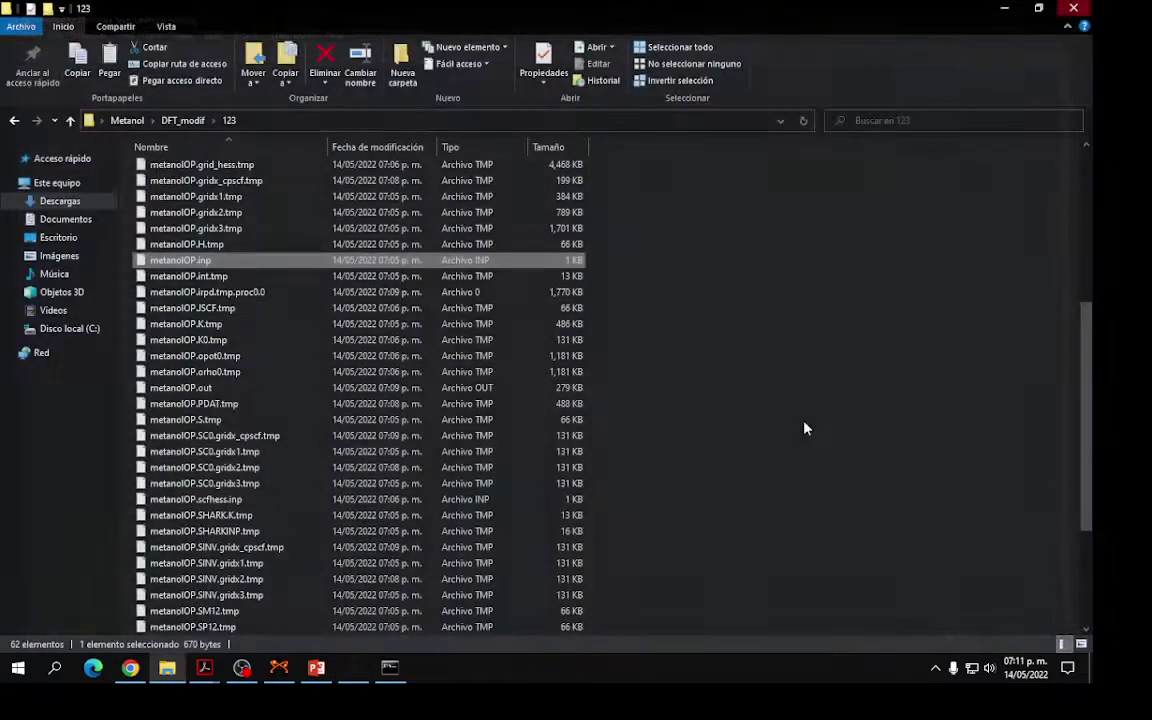
# Look through folder 123, go back to DFT_modif, and open its metanolOP.out in Sublime Text
pyautogui.click(760, 436)
pyautogui.scroll(-4, 758, 438)
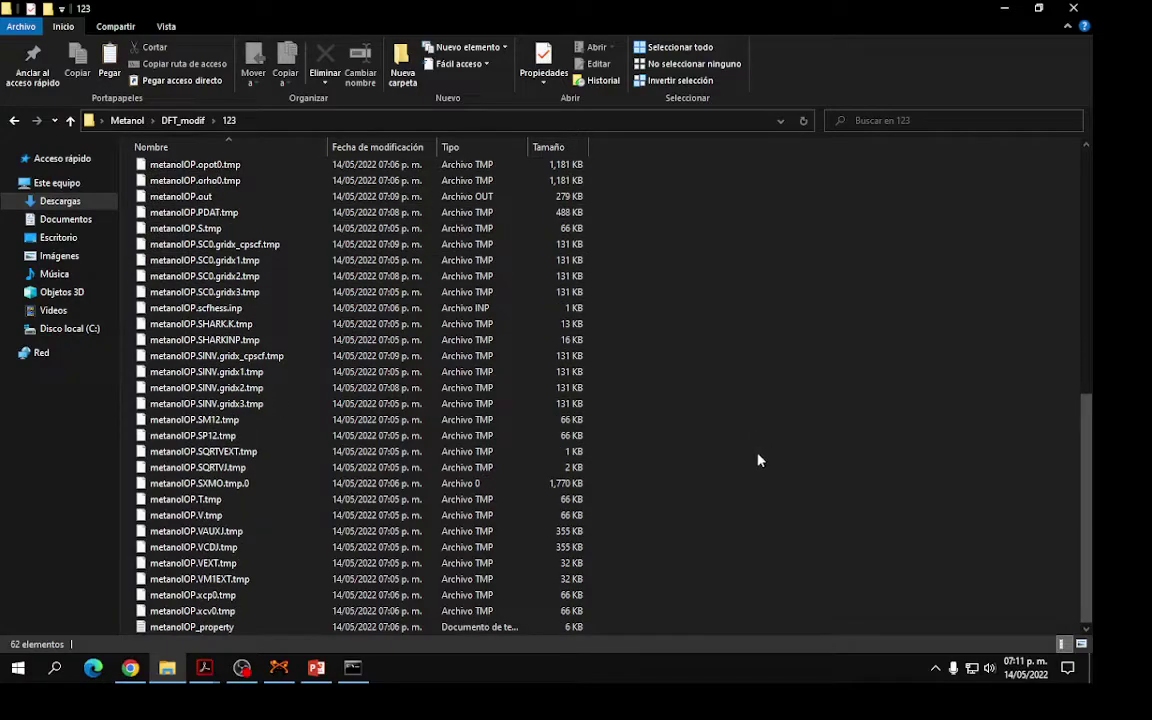
pyautogui.scroll(10, 758, 460)
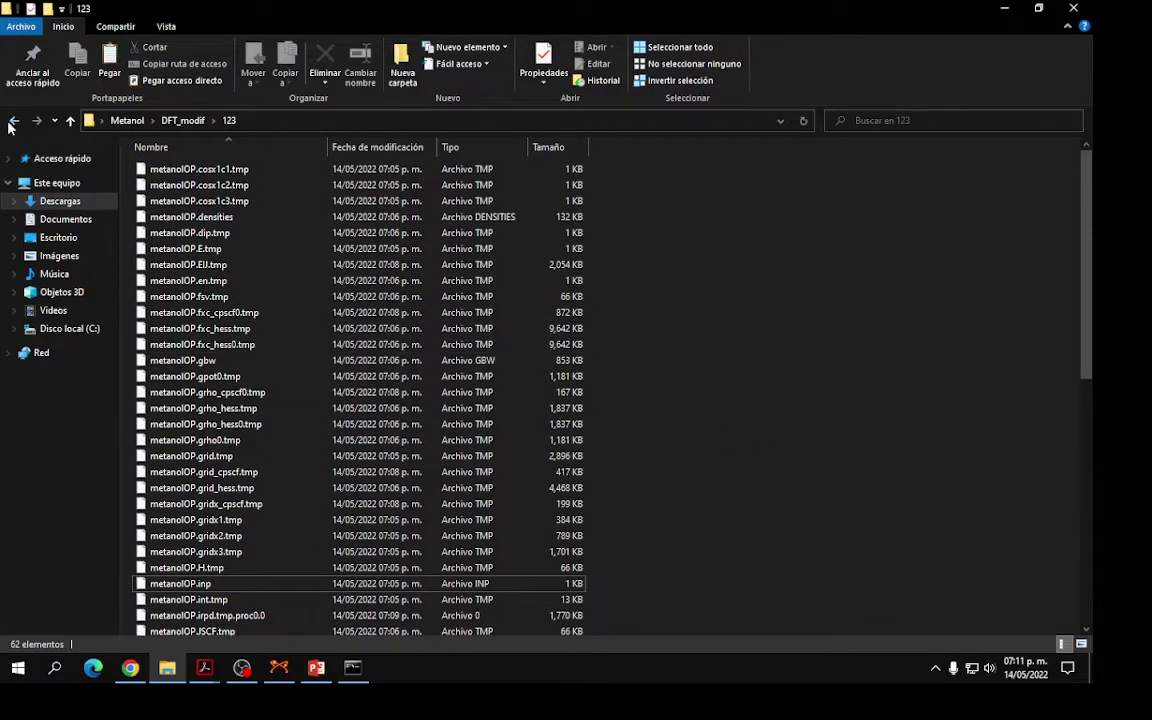
pyautogui.click(13, 121)
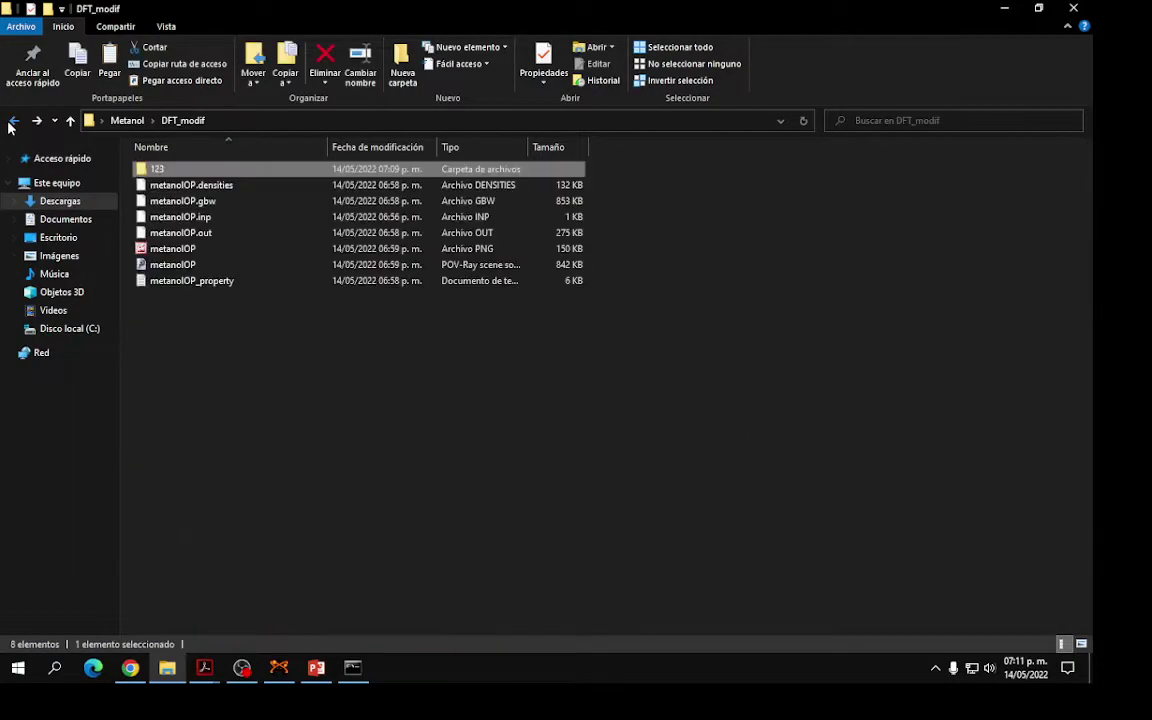
pyautogui.rightClick(169, 233)
pyautogui.click(220, 276)
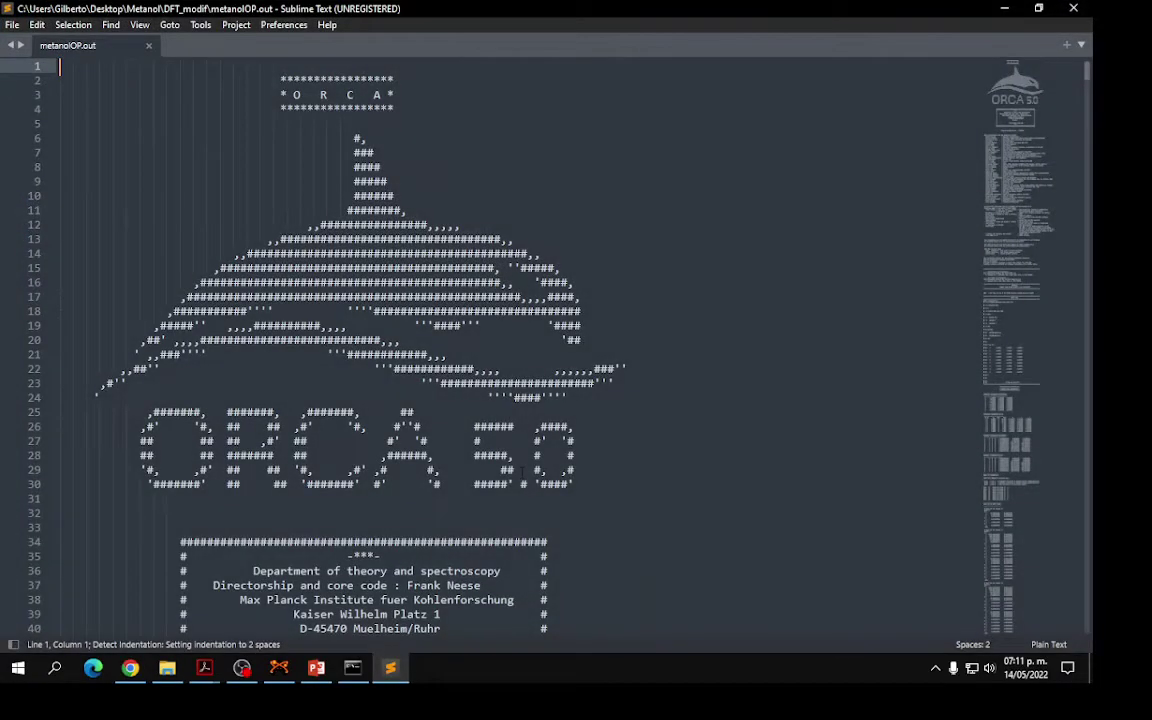
# Search metanolOP.out for "vibrational" and clear the search text
pyautogui.hotkey('ctrl', 'f')
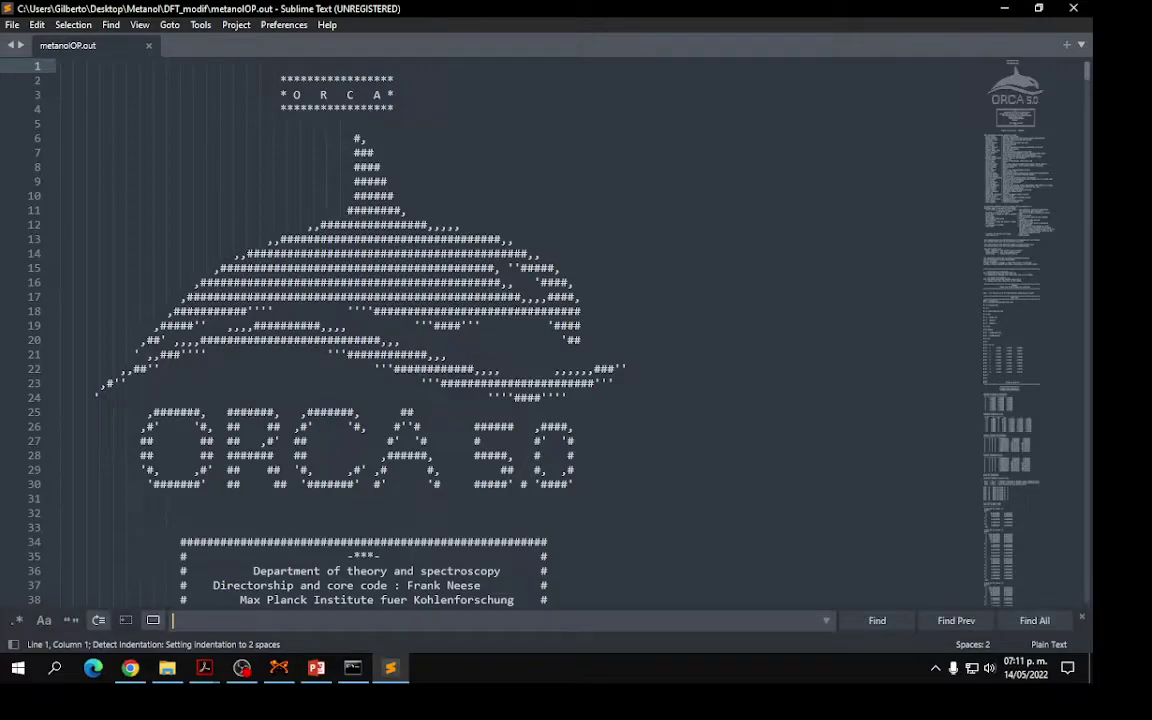
pyautogui.write('vib')
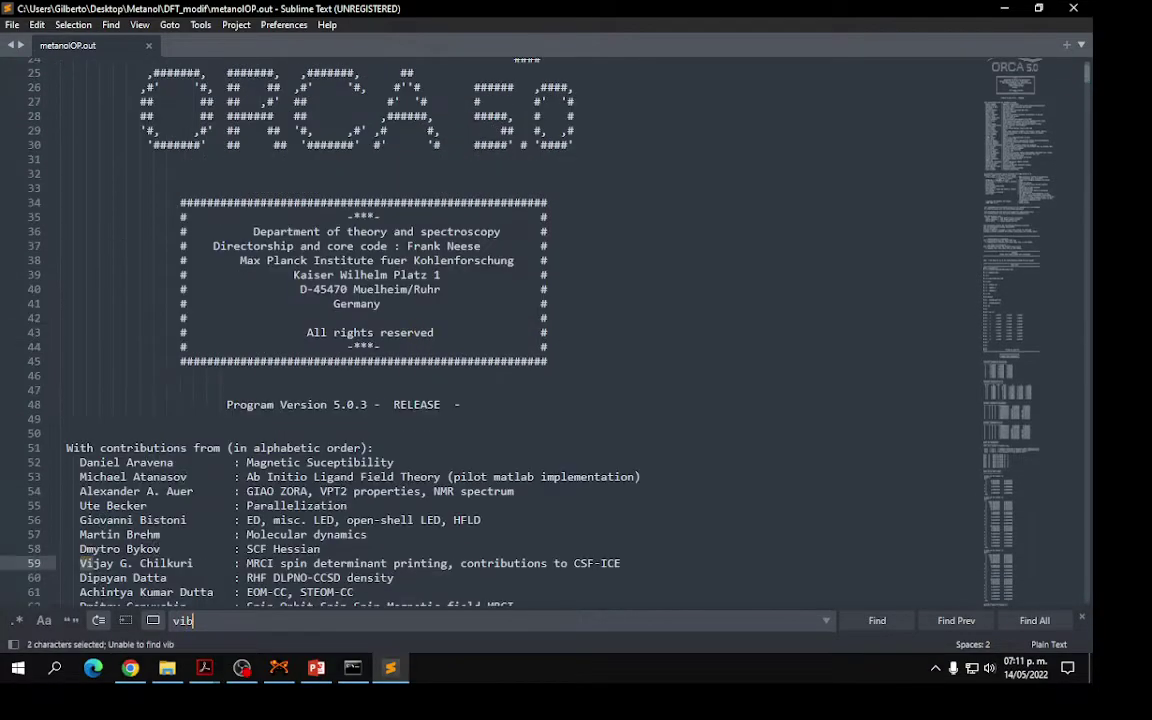
pyautogui.write('rational')
pyautogui.press('BackSpace')
pyautogui.press('BackSpace')
pyautogui.press('BackSpace')
pyautogui.press('BackSpace')
pyautogui.press('BackSpace')
pyautogui.press('BackSpace')
pyautogui.press('BackSpace')
pyautogui.press('BackSpace')
pyautogui.press('BackSpace')
pyautogui.press('BackSpace')
pyautogui.press('BackSpace')
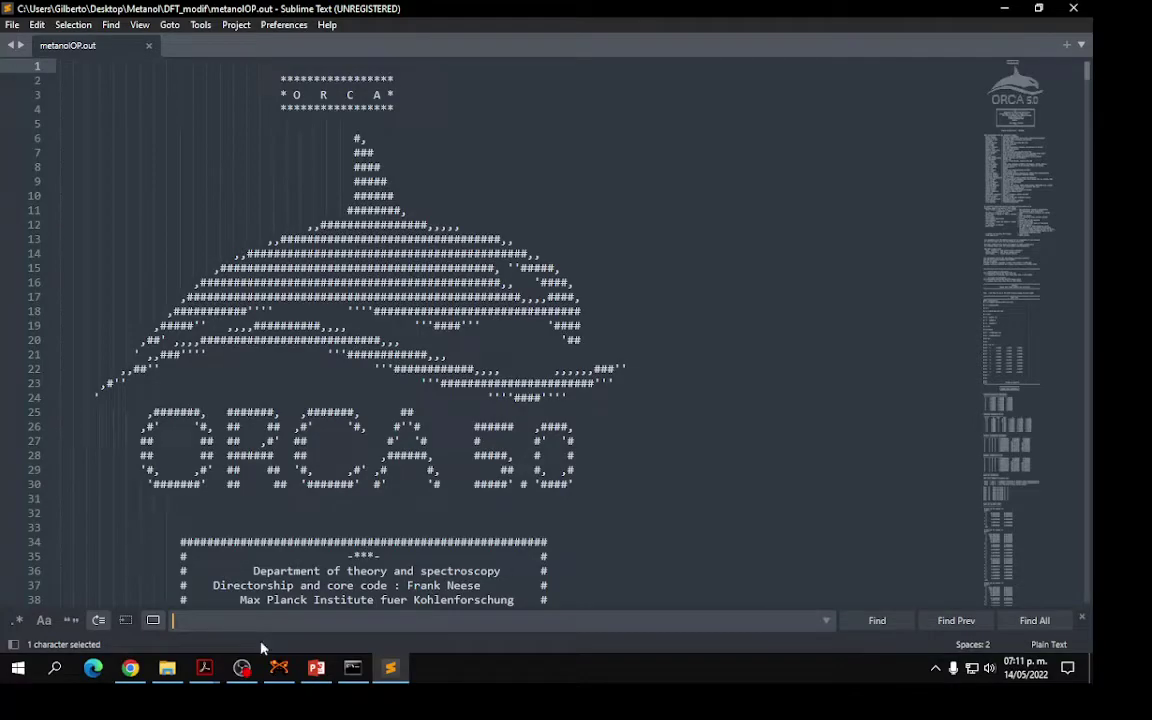
# Go to folder 0000 inside Metanol, review its metanolOP.inp in Sublime Text, and close the editor
pyautogui.click(167, 668)
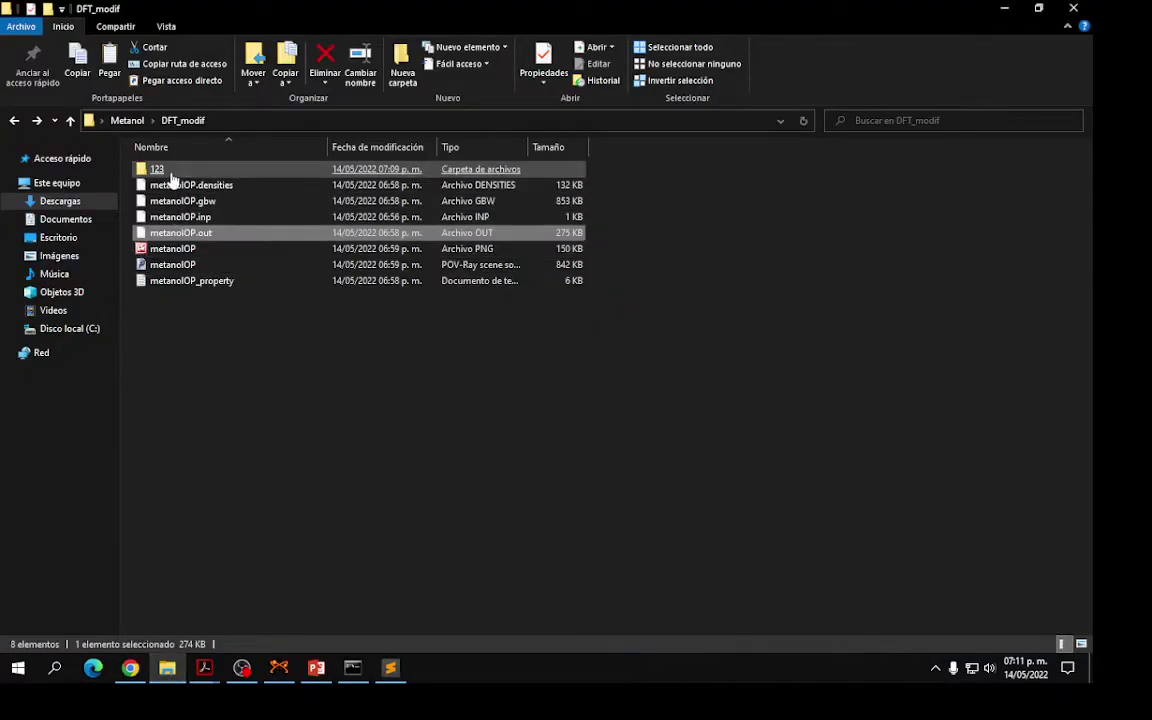
pyautogui.click(14, 120)
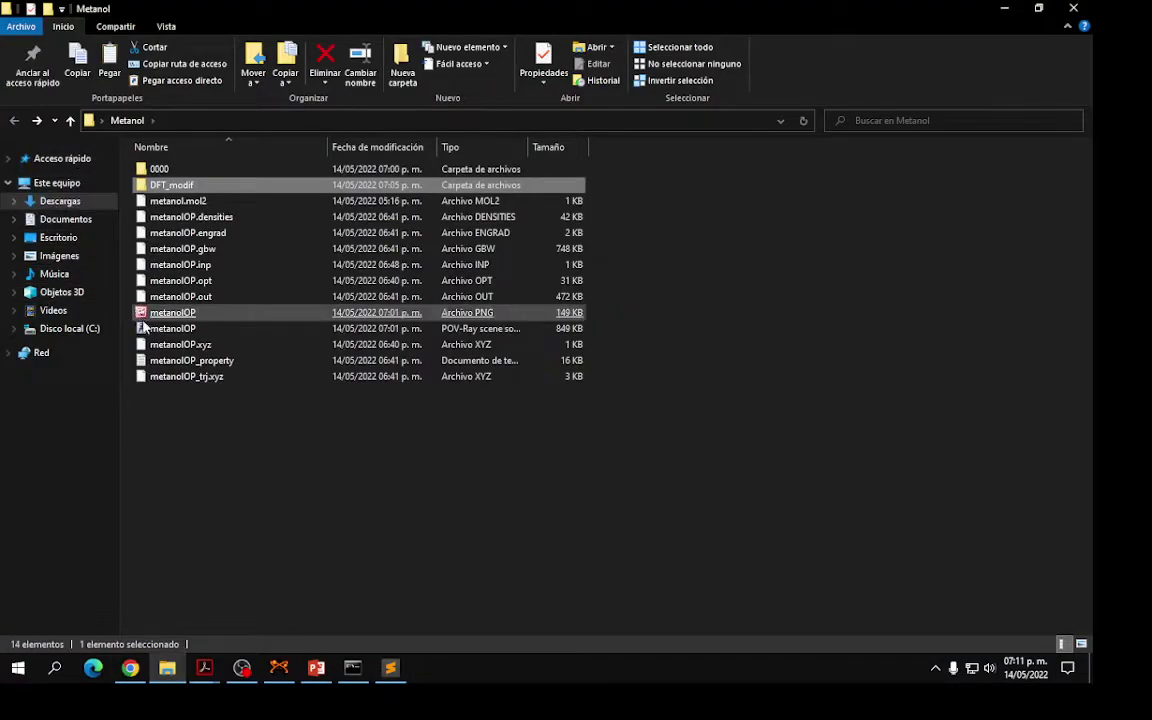
pyautogui.doubleClick(156, 169)
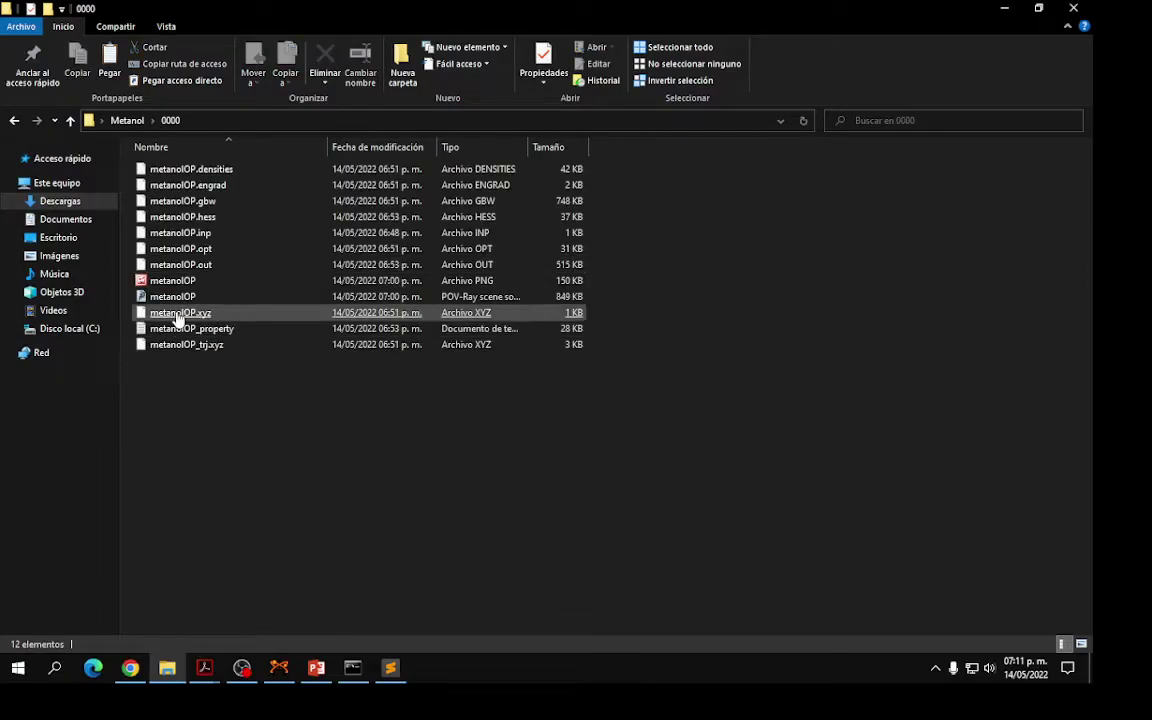
pyautogui.rightClick(166, 232)
pyautogui.click(195, 260)
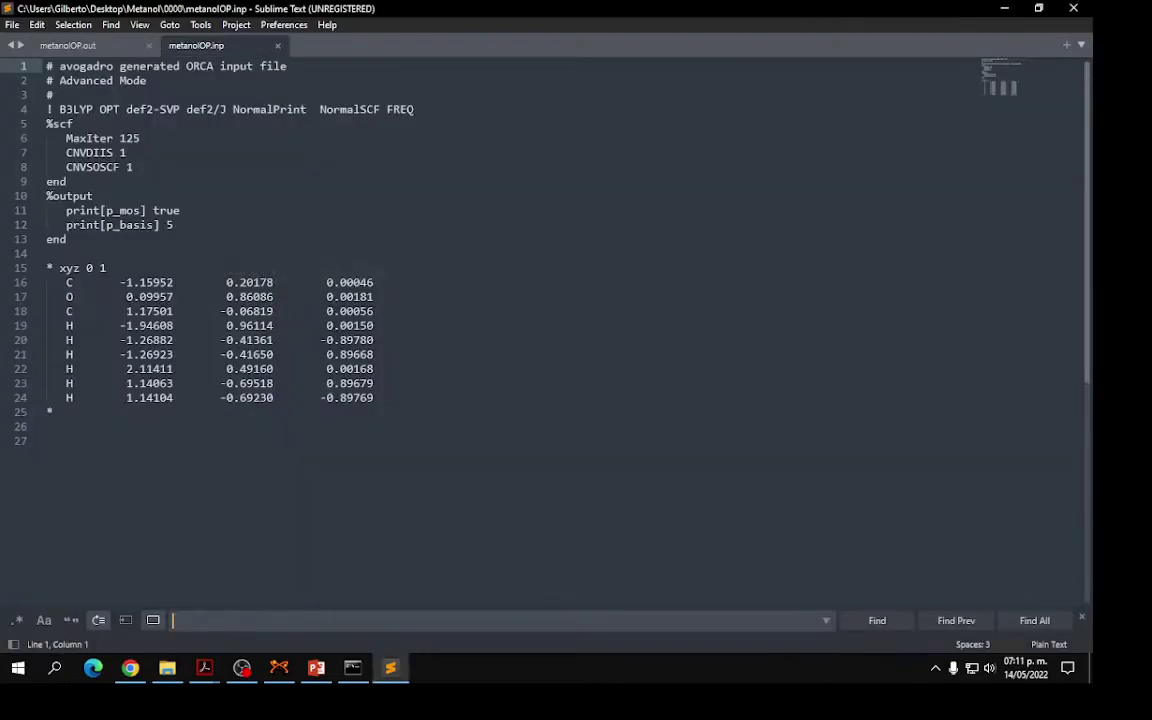
pyautogui.click(278, 45)
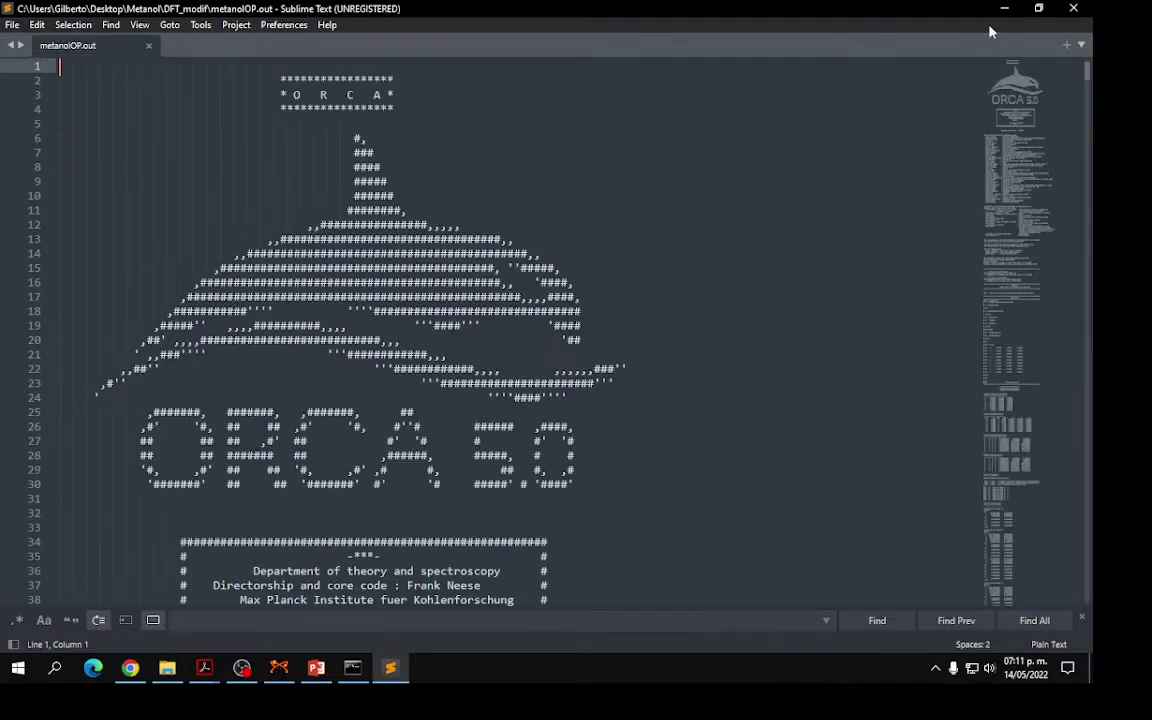
pyautogui.click(1073, 8)
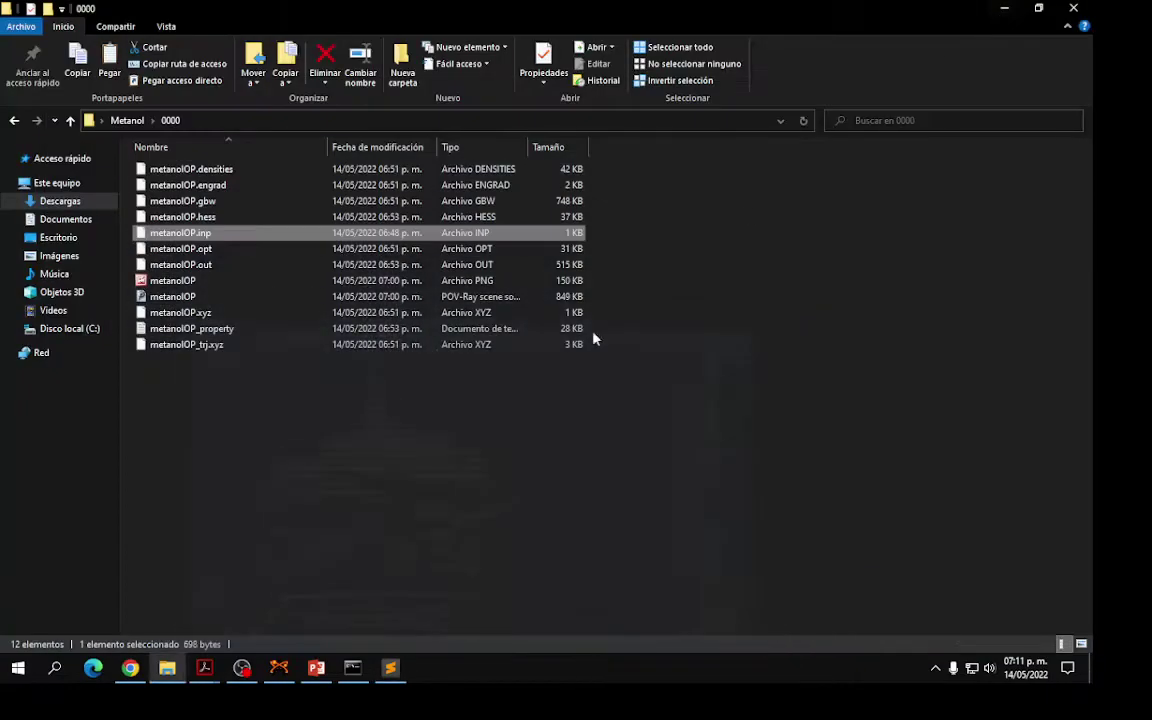
# Open metanolOP.out from folder 0000 in Sublime Text and search it for "vibrationa"
pyautogui.rightClick(180, 265)
pyautogui.click(215, 311)
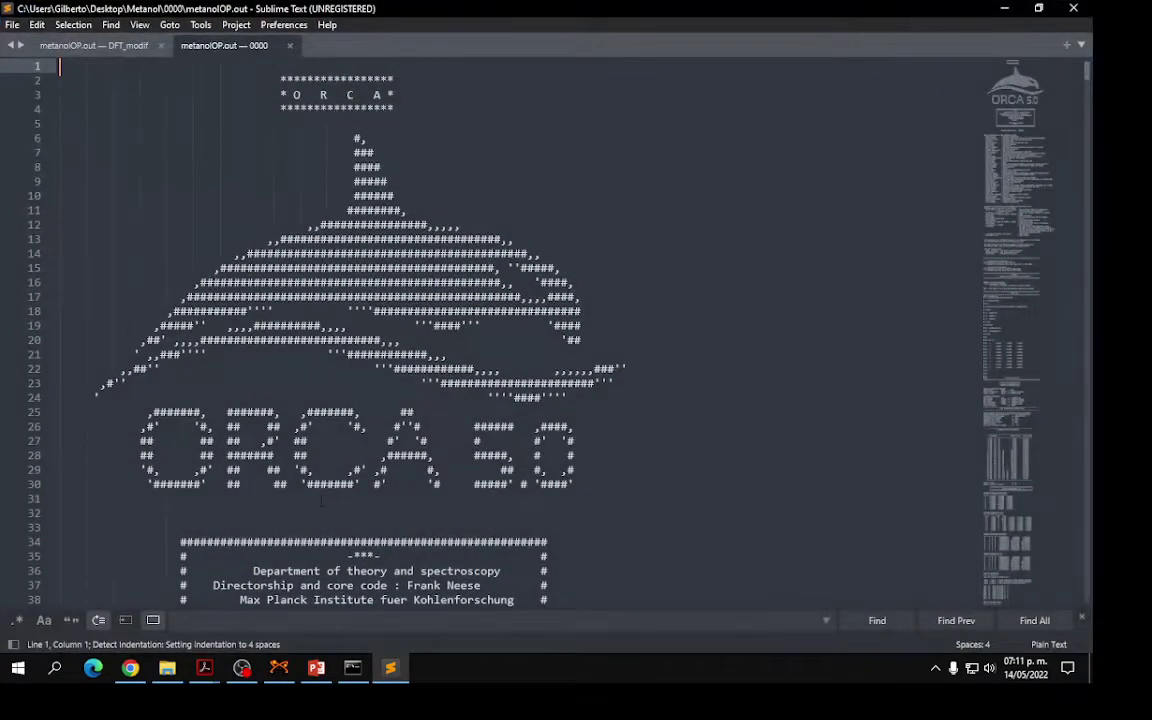
pyautogui.hotkey('ctrl', 'g')
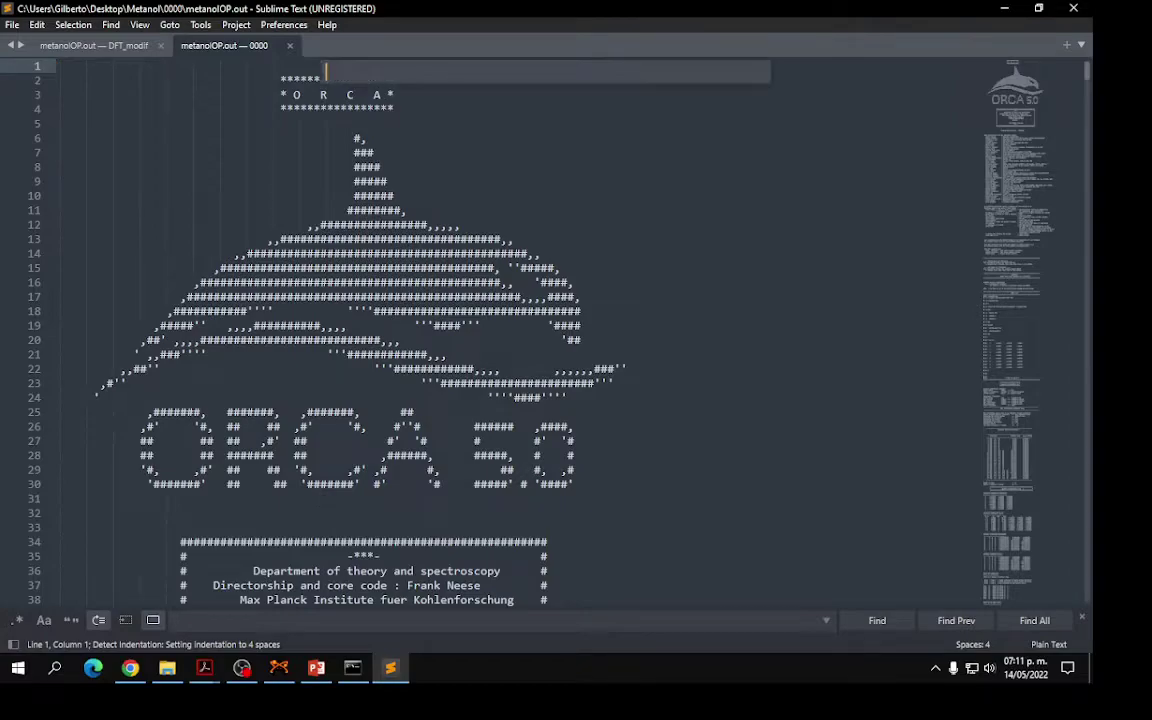
pyautogui.click(313, 571)
pyautogui.hotkey('ctrl', 'f')
pyautogui.write('vibrationa')
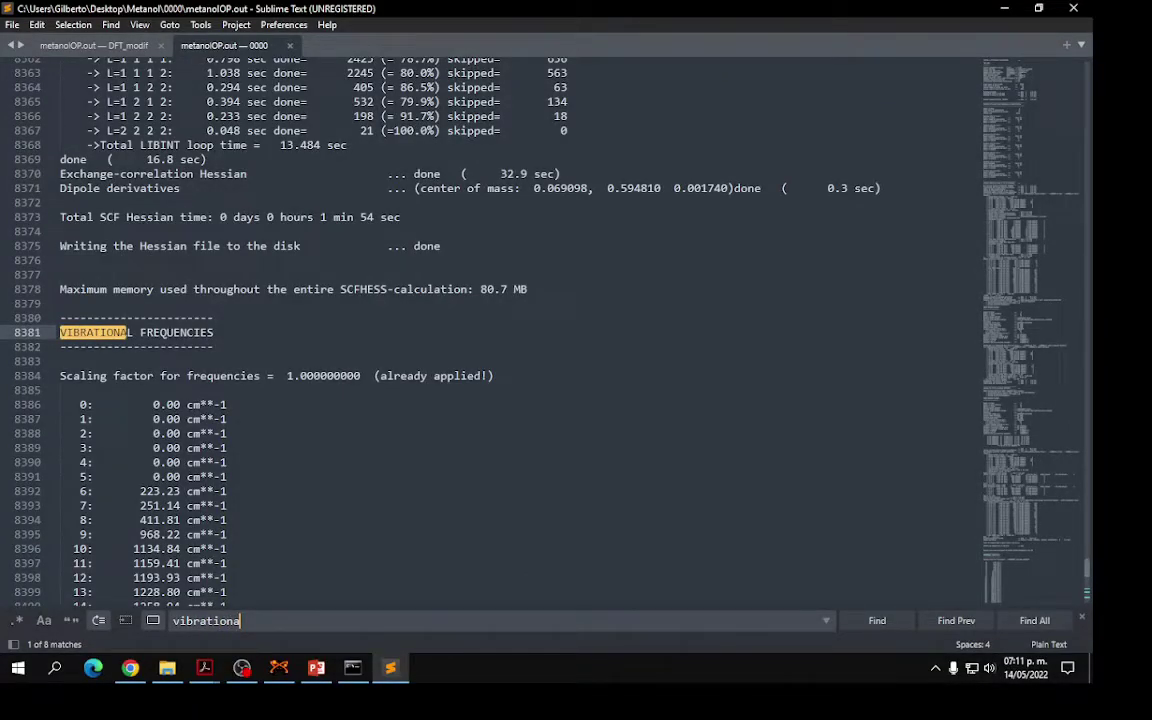
# Examine the vibrational frequencies list in metanolOP.out, highlighting modes 0 to 5
pyautogui.scroll(-4, 452, 418)
pyautogui.moveTo(60, 231); pyautogui.dragTo(228, 433)
pyautogui.click(249, 435)
pyautogui.scroll(-2, 249, 411)
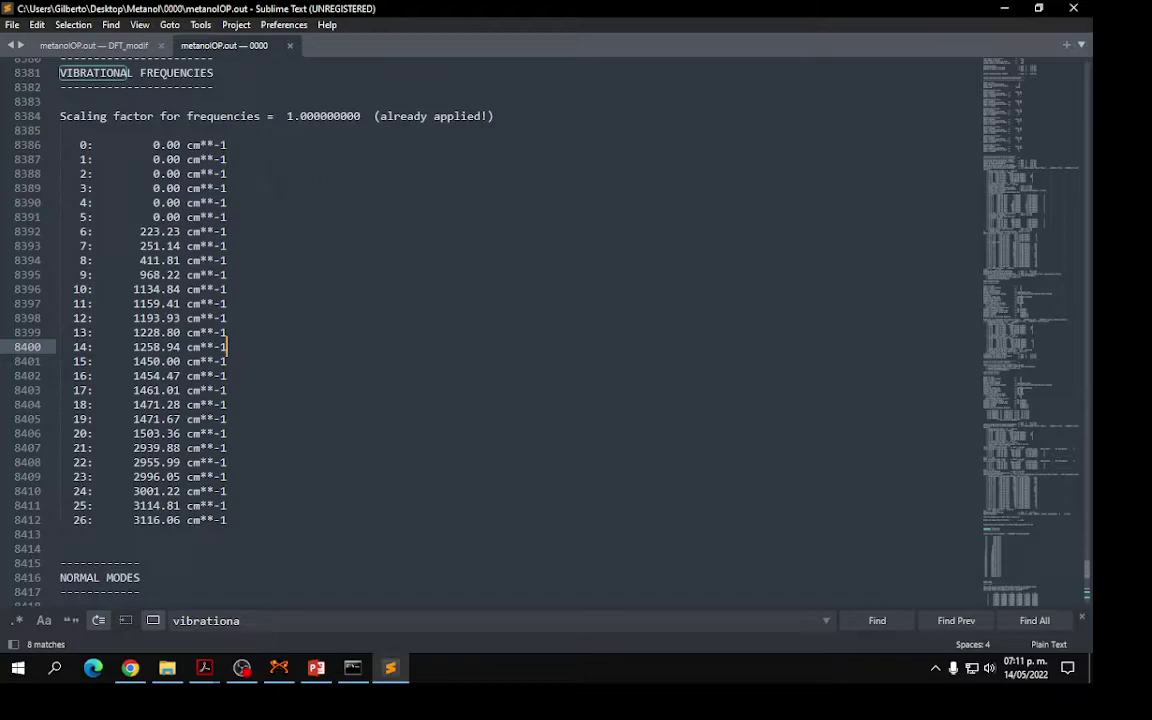
pyautogui.scroll(2, 313, 283)
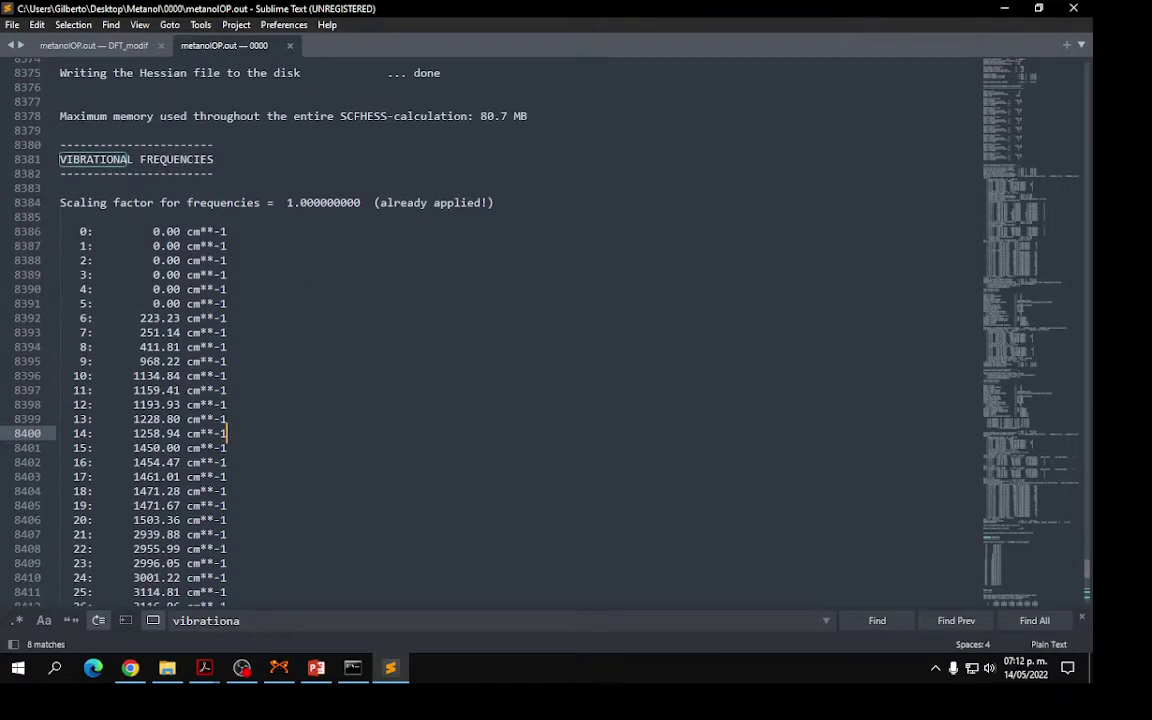
pyautogui.moveTo(60, 231); pyautogui.dragTo(228, 303)
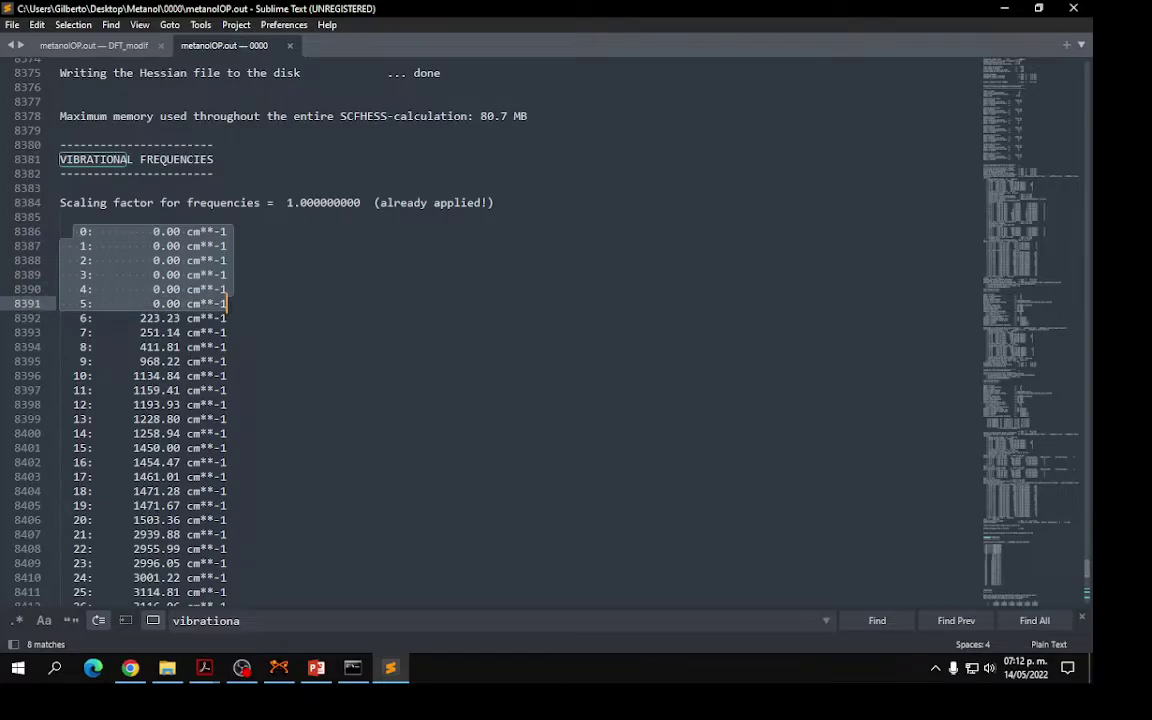
# Review the Hessian section and the final module timings of metanolOP.out from folder 0000, and close that file
pyautogui.scroll(10, 500, 330)
pyautogui.click(214, 230)
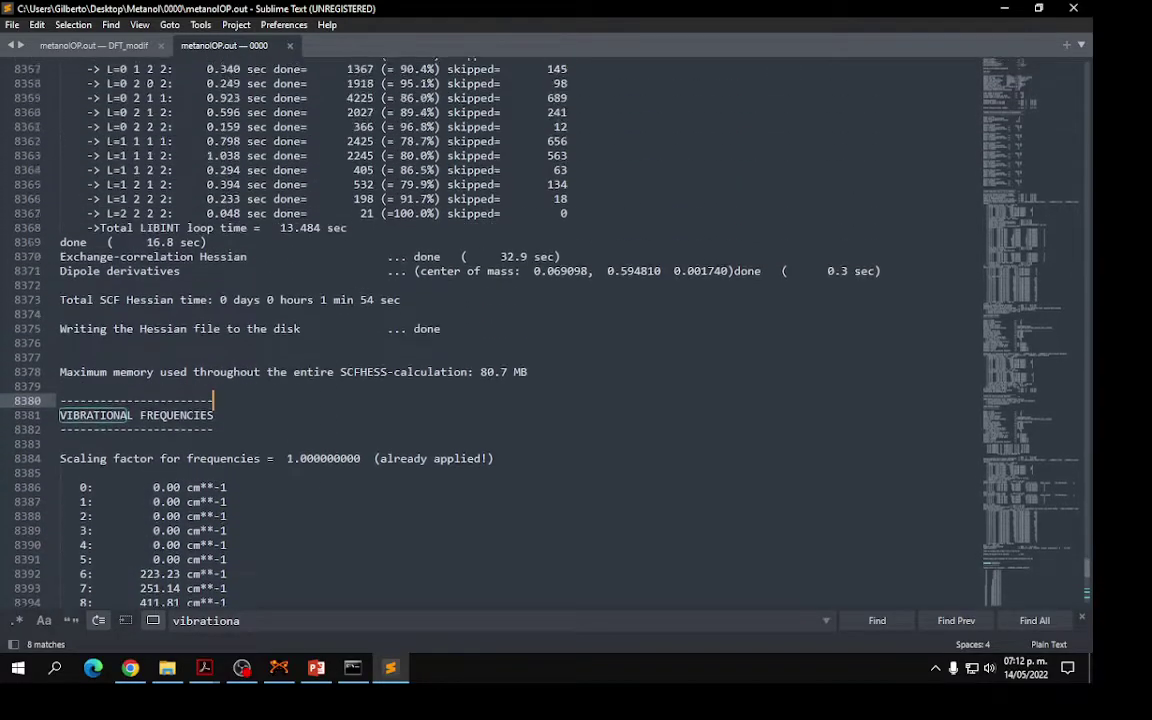
pyautogui.scroll(20, 500, 330)
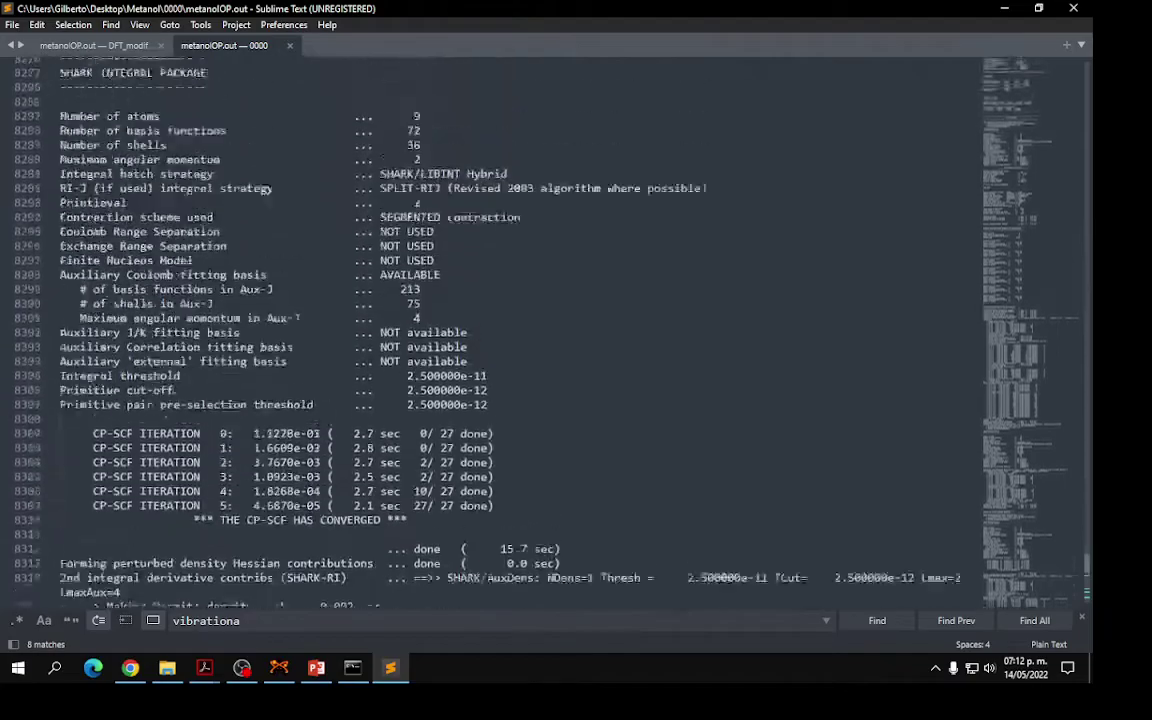
pyautogui.scroll(18, 500, 330)
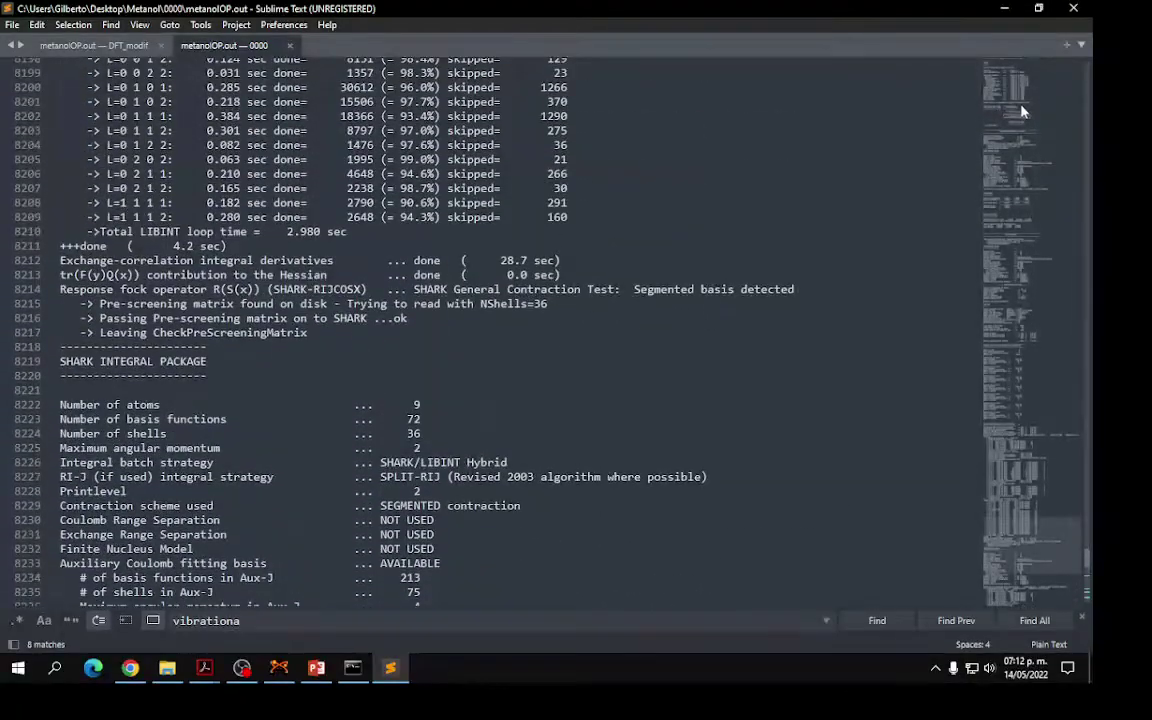
pyautogui.moveTo(1030, 530); pyautogui.dragTo(1010, 600)
pyautogui.scroll(6, 545, 409)
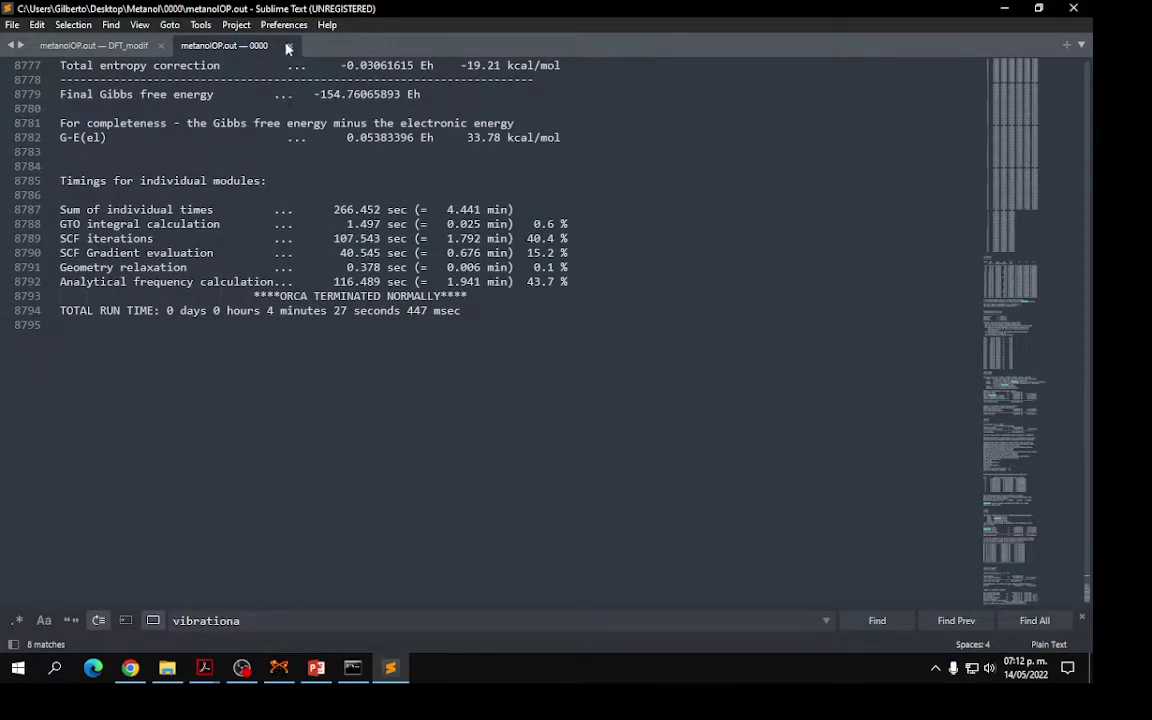
pyautogui.click(290, 45)
# Check the ORCA run in the Command Prompt, look over folder 0000, and minimize the folder window
pyautogui.click(353, 667)
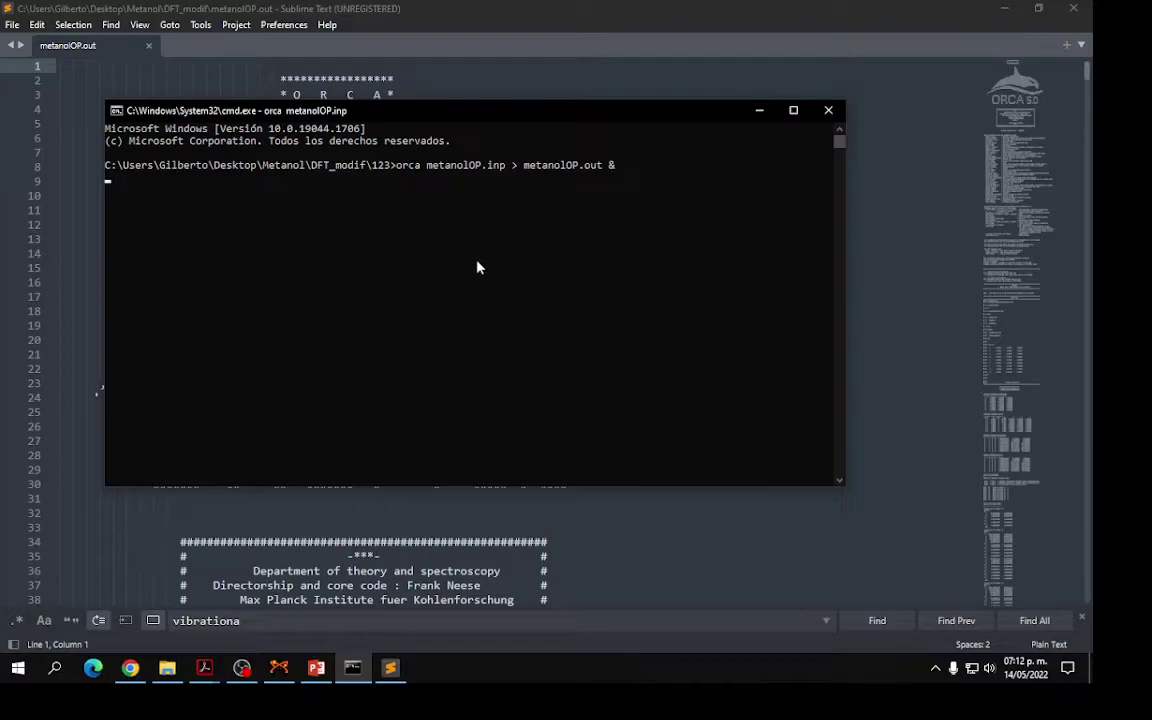
pyautogui.click(170, 667)
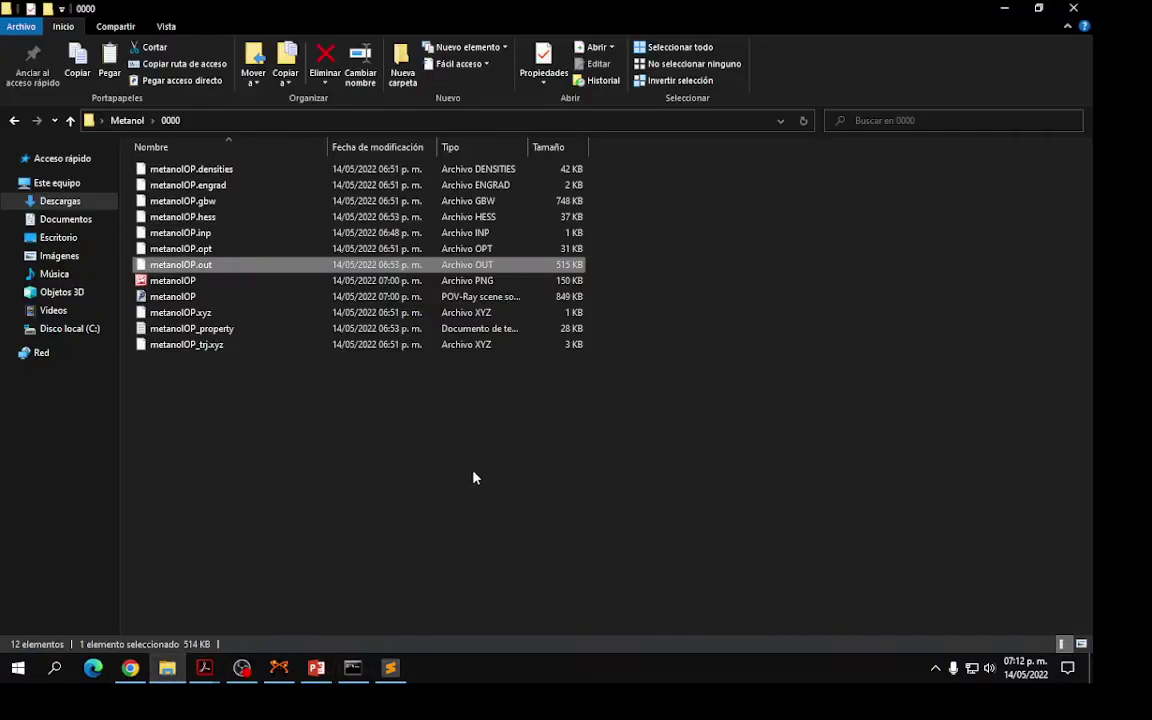
pyautogui.click(420, 490)
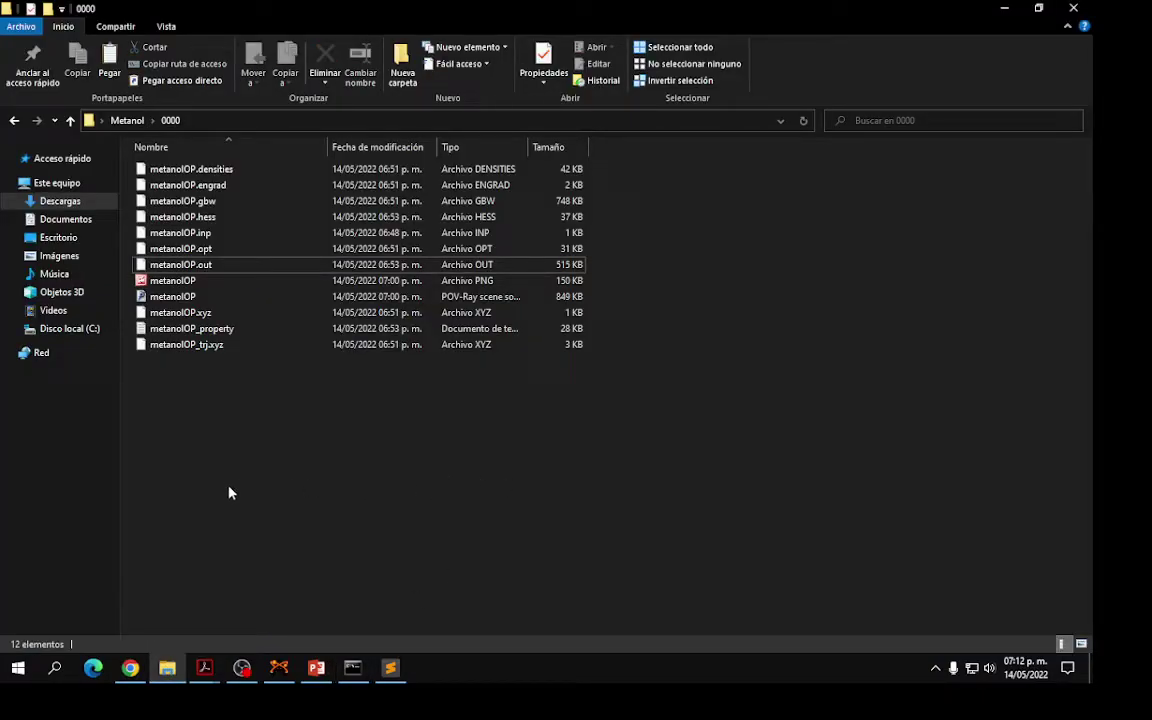
pyautogui.click(198, 264)
pyautogui.click(198, 249)
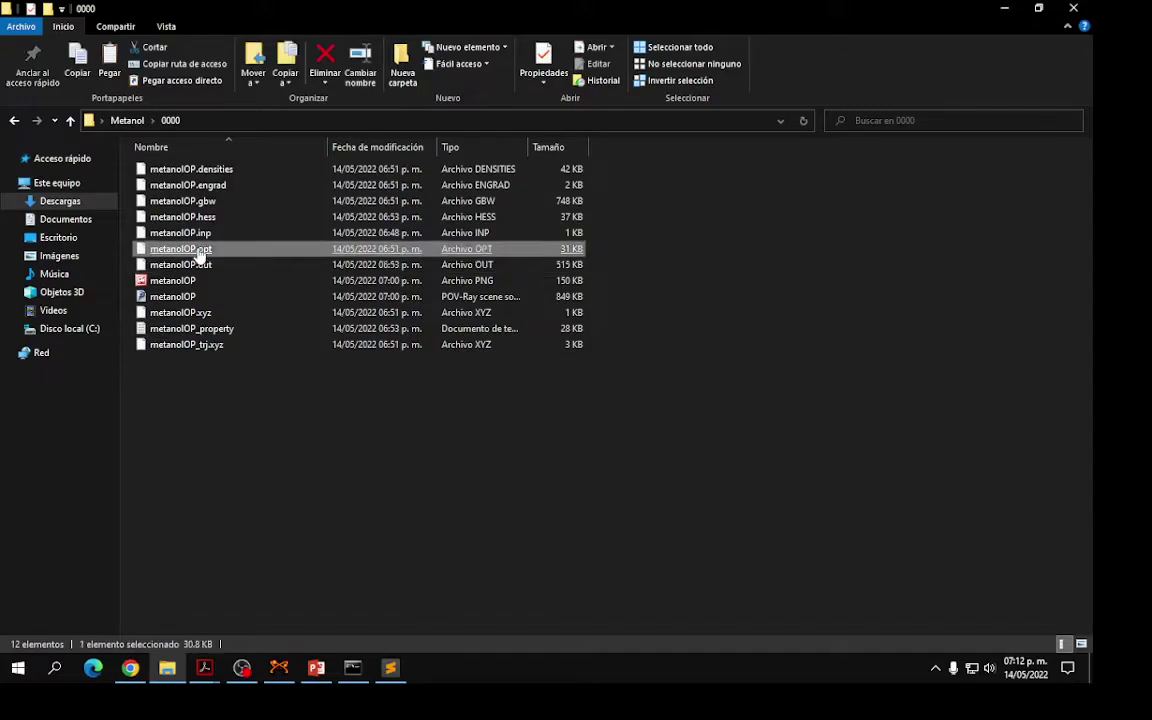
pyautogui.click(521, 455)
pyautogui.click(1006, 12)
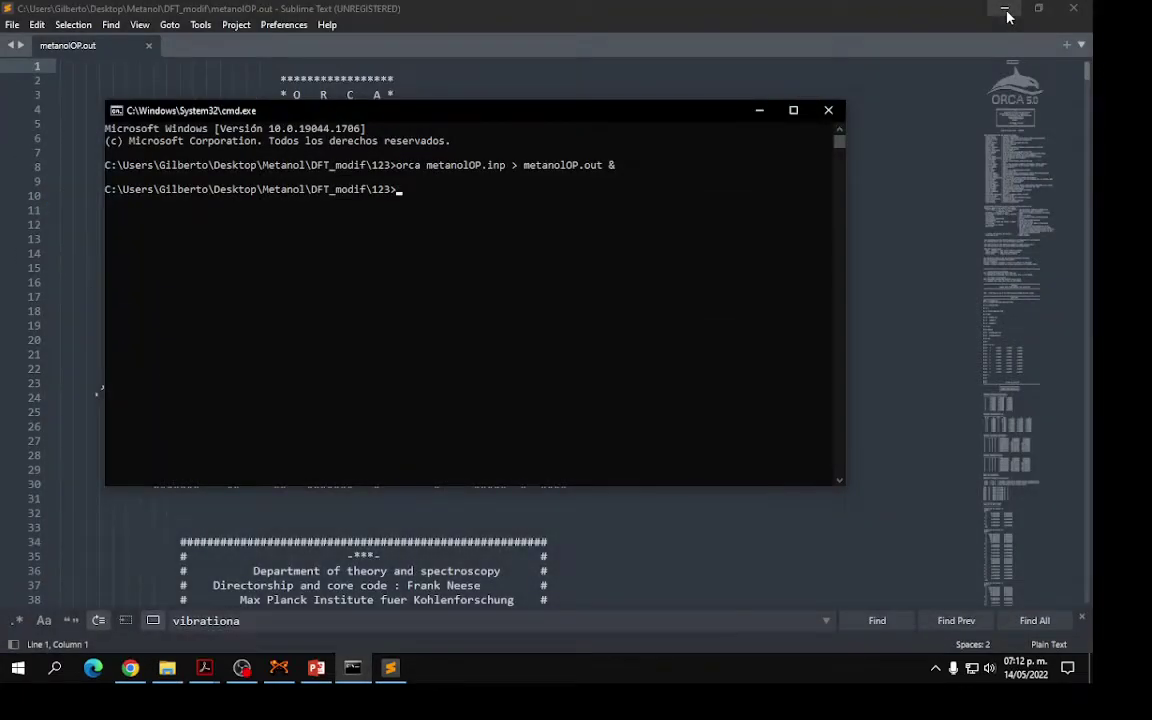
# Go to folder 123 inside DFT_modif and open its metanolOP.out in Sublime Text
pyautogui.click(167, 667)
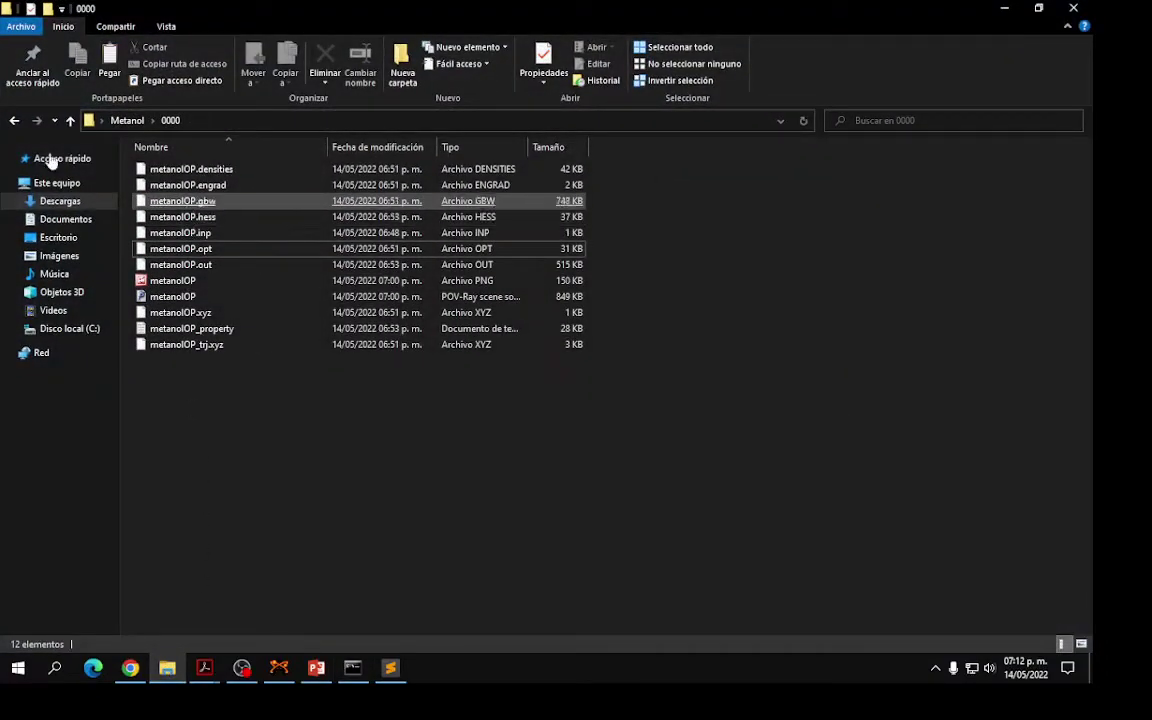
pyautogui.click(14, 120)
pyautogui.doubleClick(162, 185)
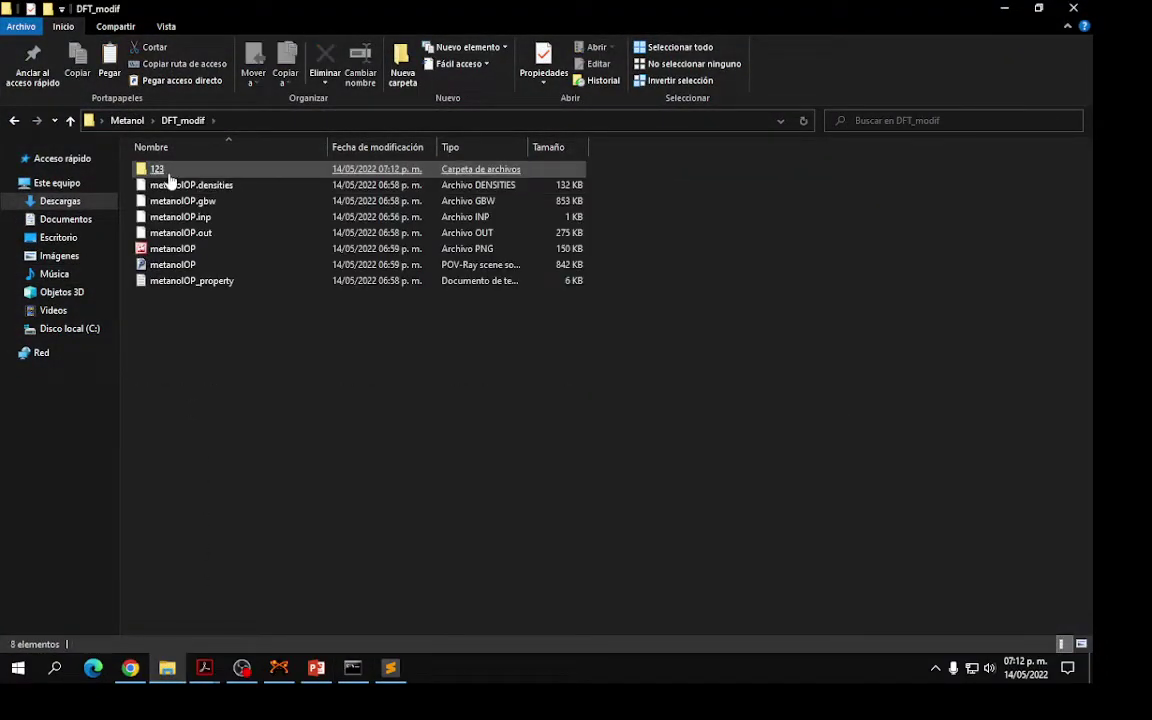
pyautogui.doubleClick(160, 169)
pyautogui.click(185, 217)
pyautogui.click(182, 234)
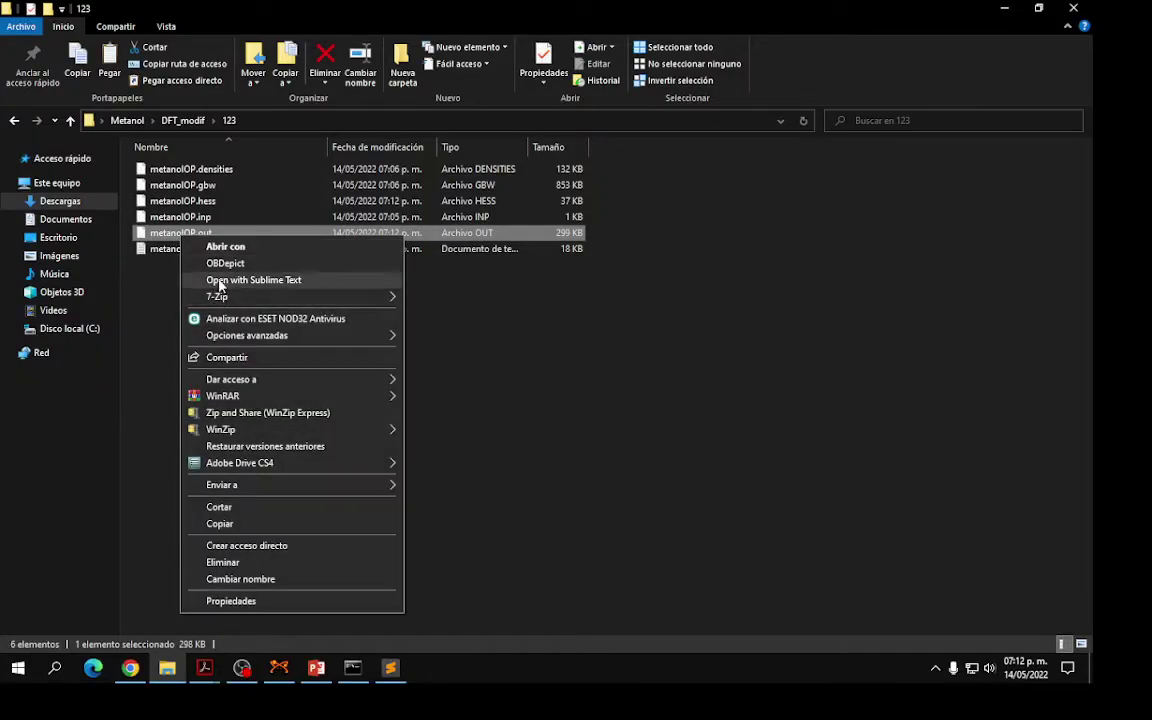
pyautogui.click(253, 280)
# Review the final energies and total run time in metanolOP.out from folder 123, and close the editor
pyautogui.moveTo(1029, 98); pyautogui.dragTo(1035, 585)
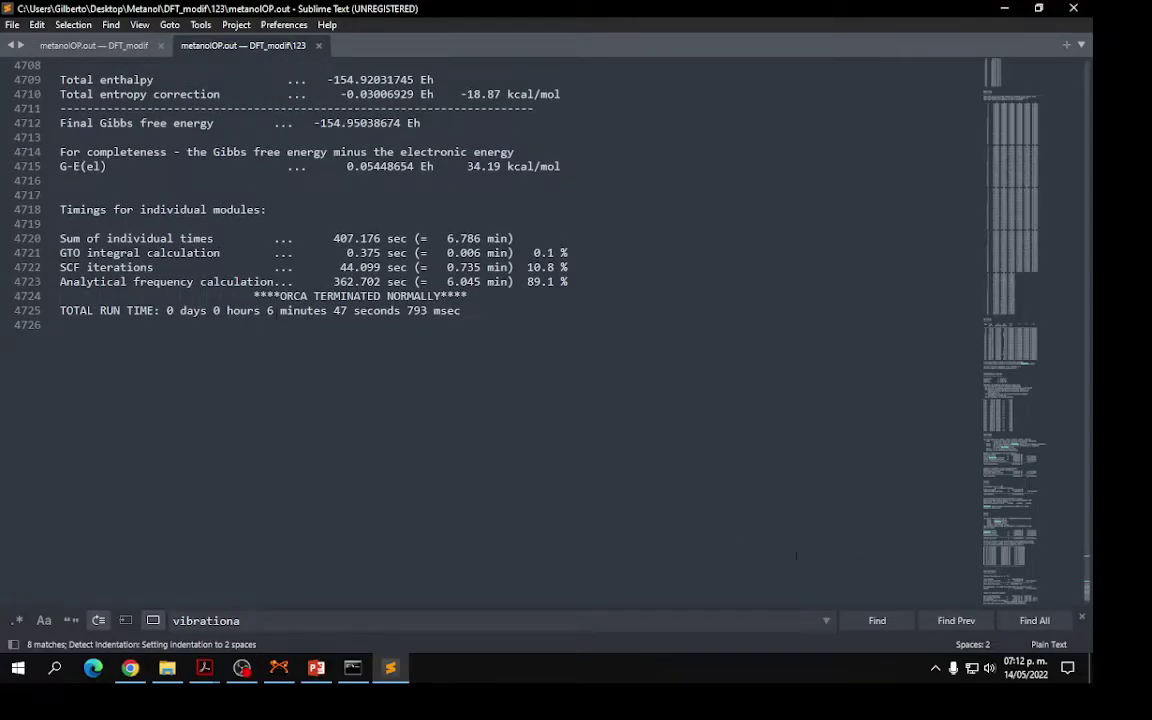
pyautogui.moveTo(1035, 585); pyautogui.dragTo(1034, 52)
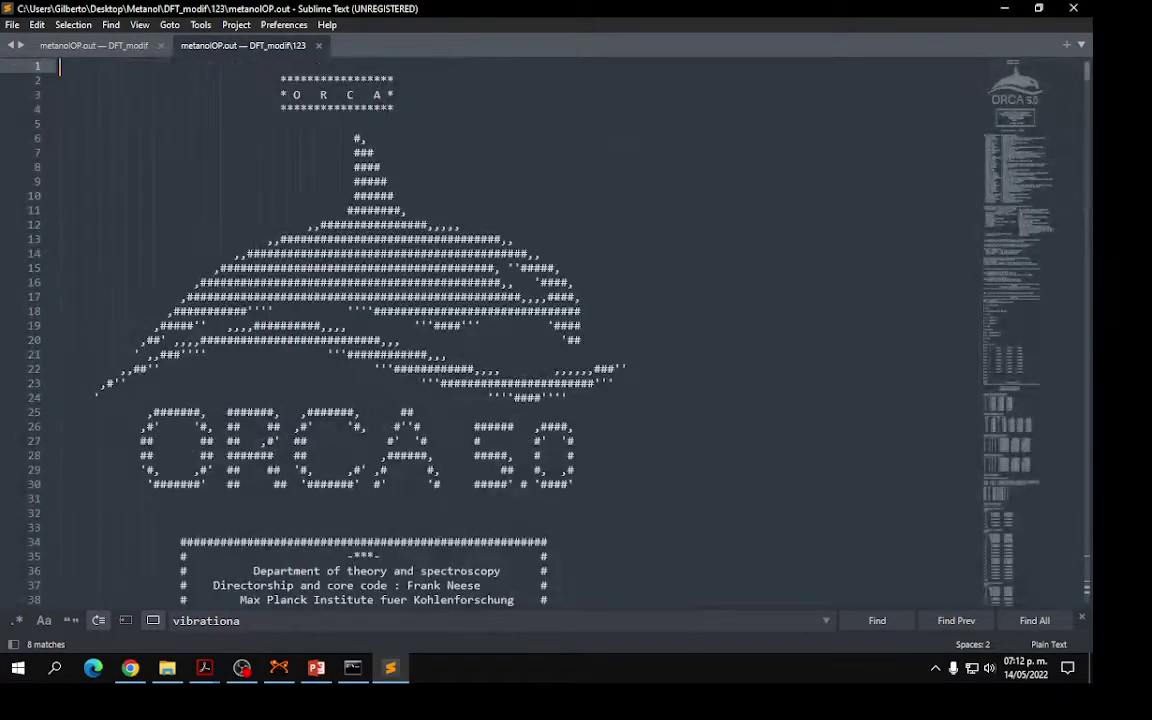
pyautogui.scroll(-6, 520, 330)
pyautogui.click(318, 45)
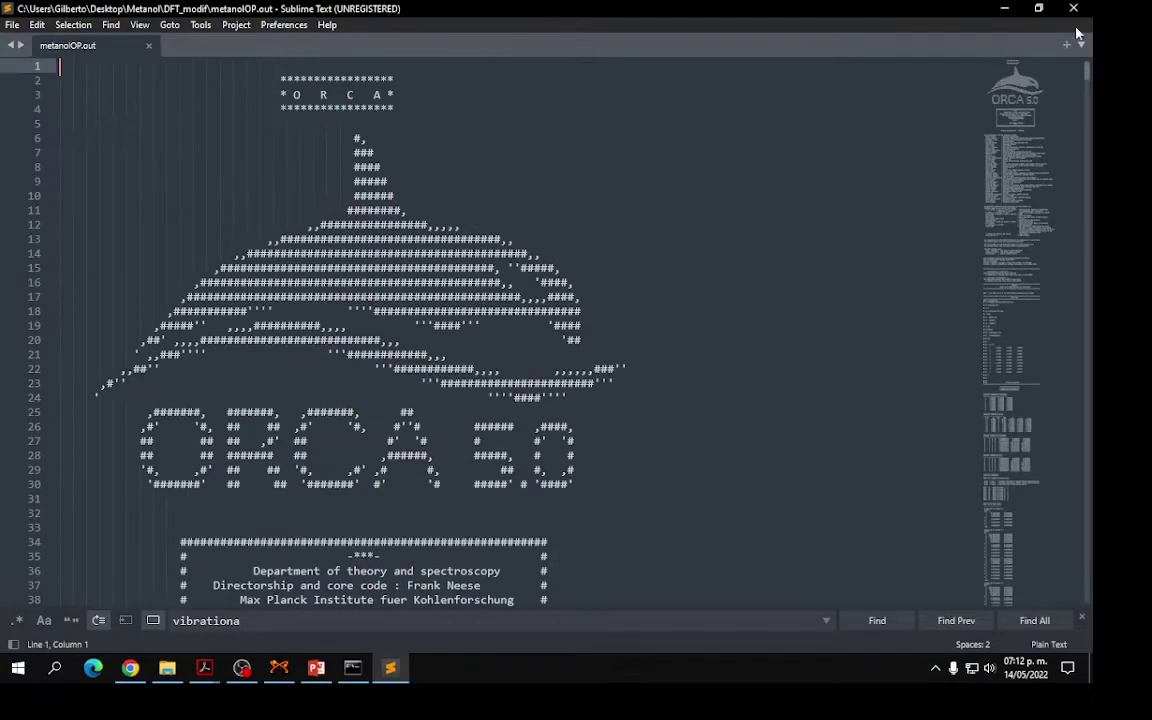
pyautogui.click(1073, 8)
# Switch to Avogadro, close the current molecule discarding its changes, and load metanolOP.out from folder 123
pyautogui.moveTo(176, 236); pyautogui.dragTo(279, 662)
pyautogui.click(279, 667)
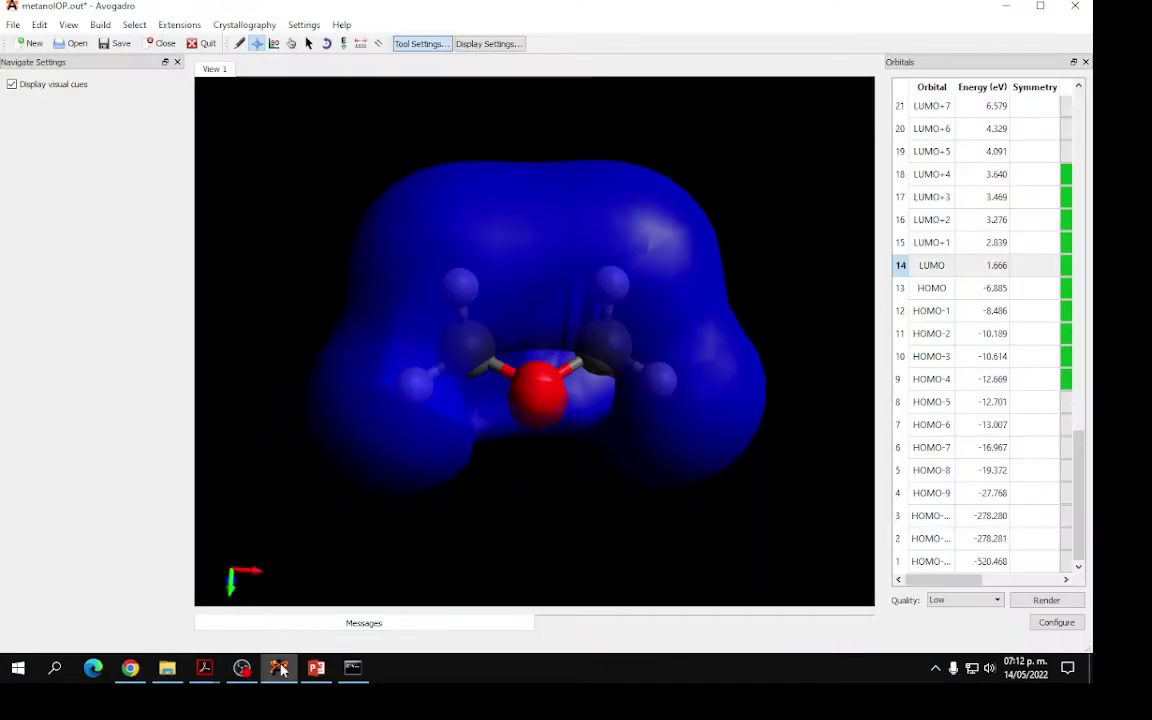
pyautogui.click(161, 45)
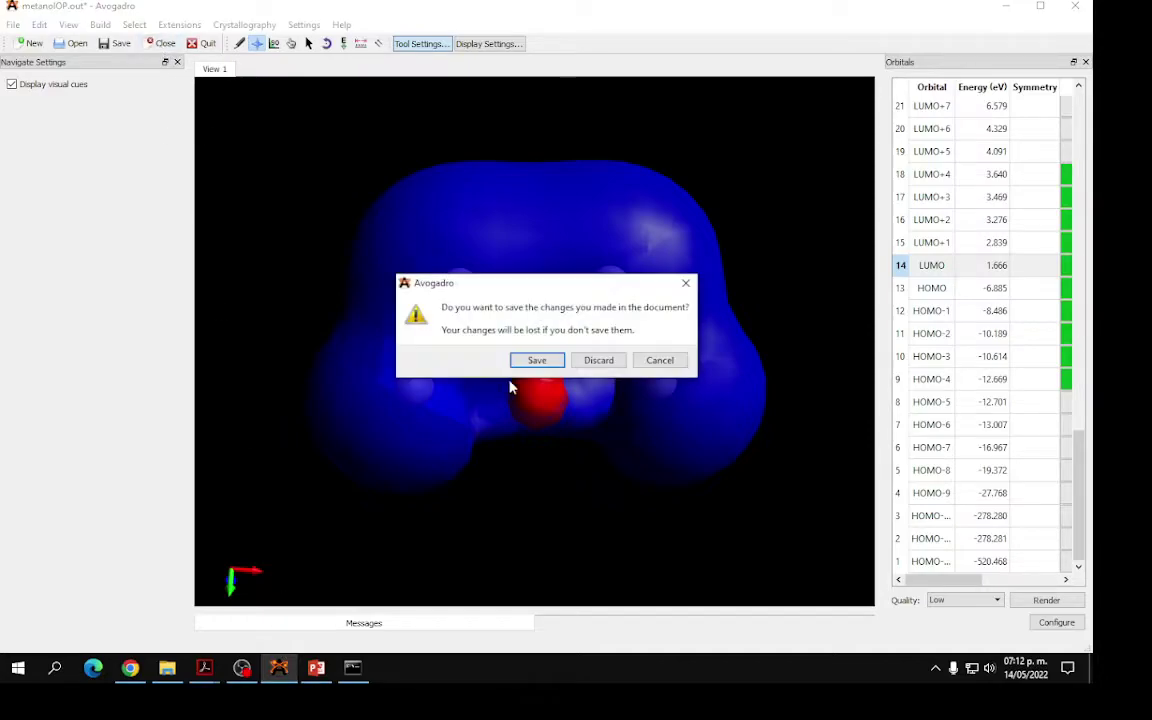
pyautogui.click(597, 360)
pyautogui.click(167, 667)
pyautogui.moveTo(172, 234); pyautogui.dragTo(514, 347)
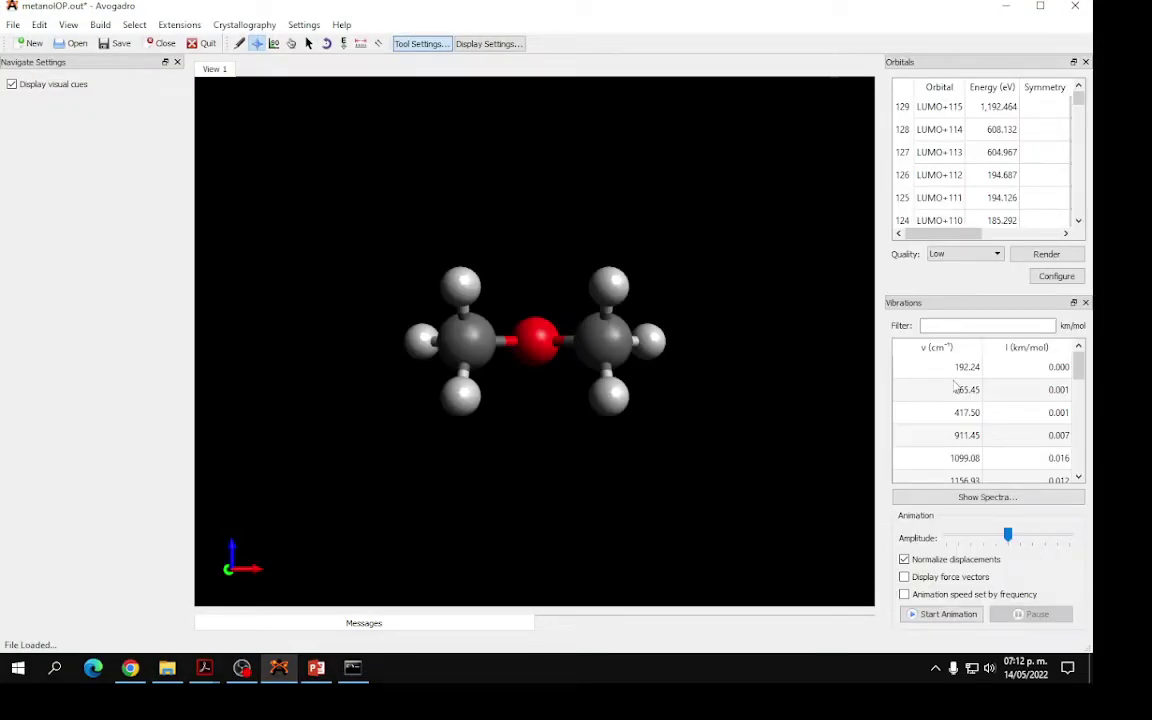
# Review the frequencies and intensities in the vibrations list of the loaded molecule
pyautogui.scroll(-1, 1036, 368)
pyautogui.scroll(-4, 1028, 422)
pyautogui.scroll(1, 1030, 427)
pyautogui.scroll(4, 1030, 428)
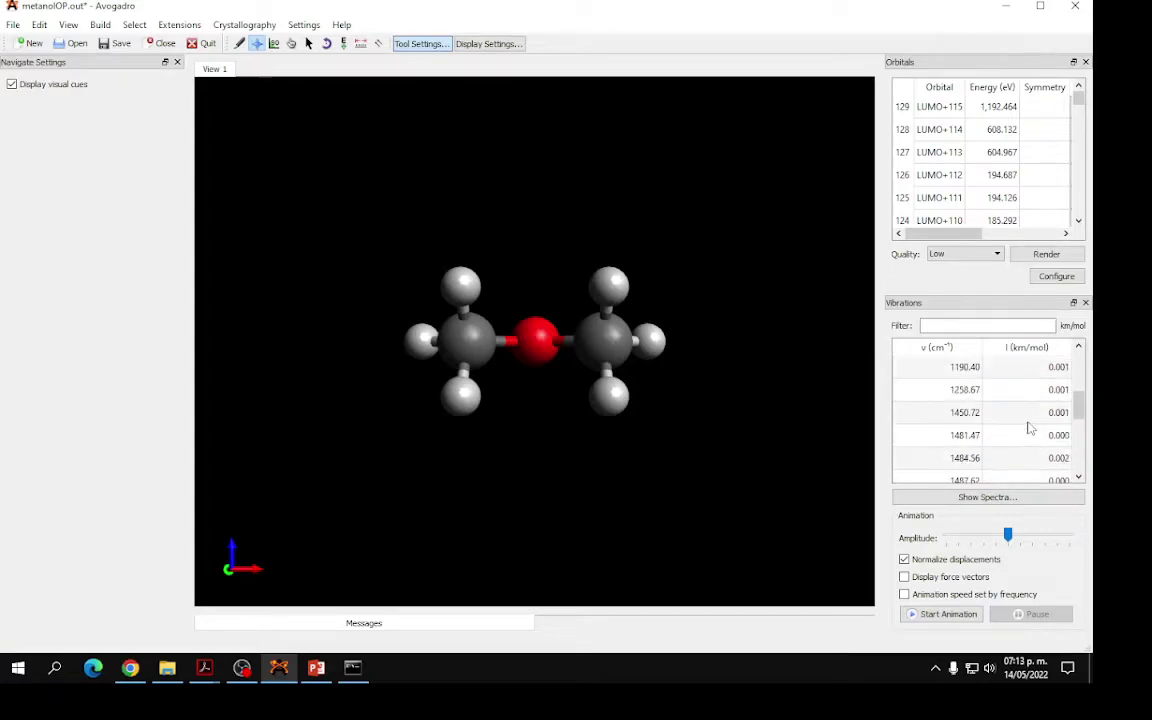
pyautogui.scroll(1, 1030, 428)
pyautogui.scroll(2, 1030, 428)
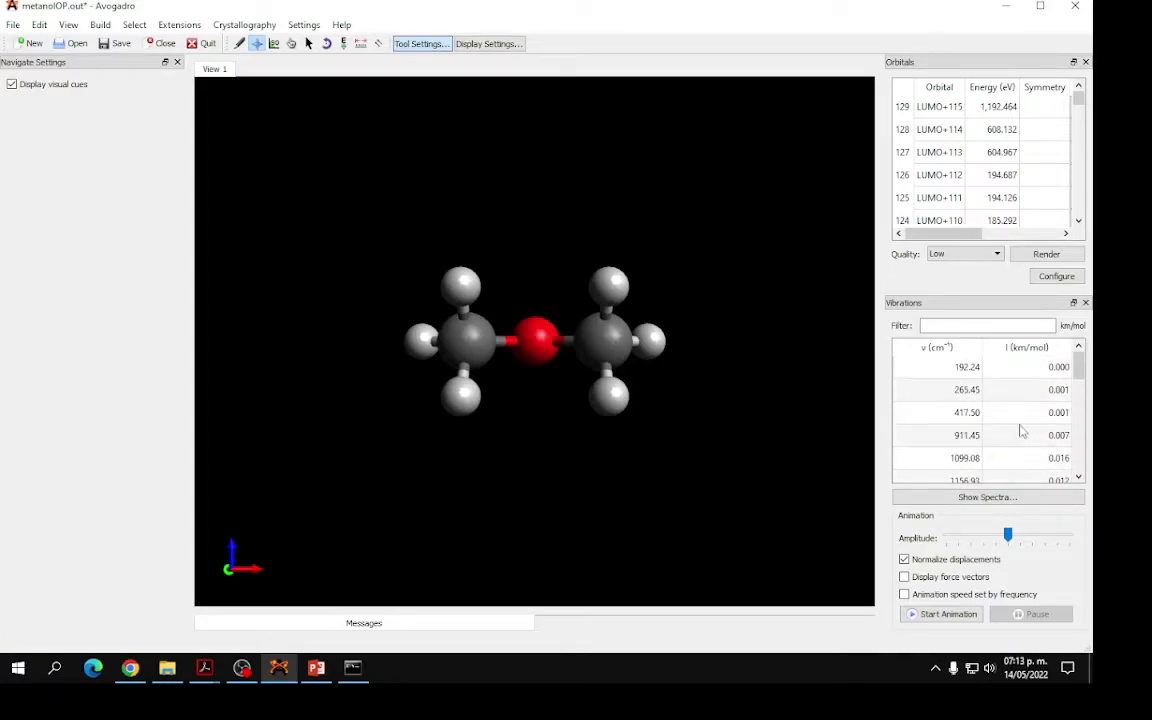
pyautogui.scroll(9, 990, 168)
# Find the LUMO in the orbitals list and display its surface on the molecule
pyautogui.scroll(-20, 990, 168)
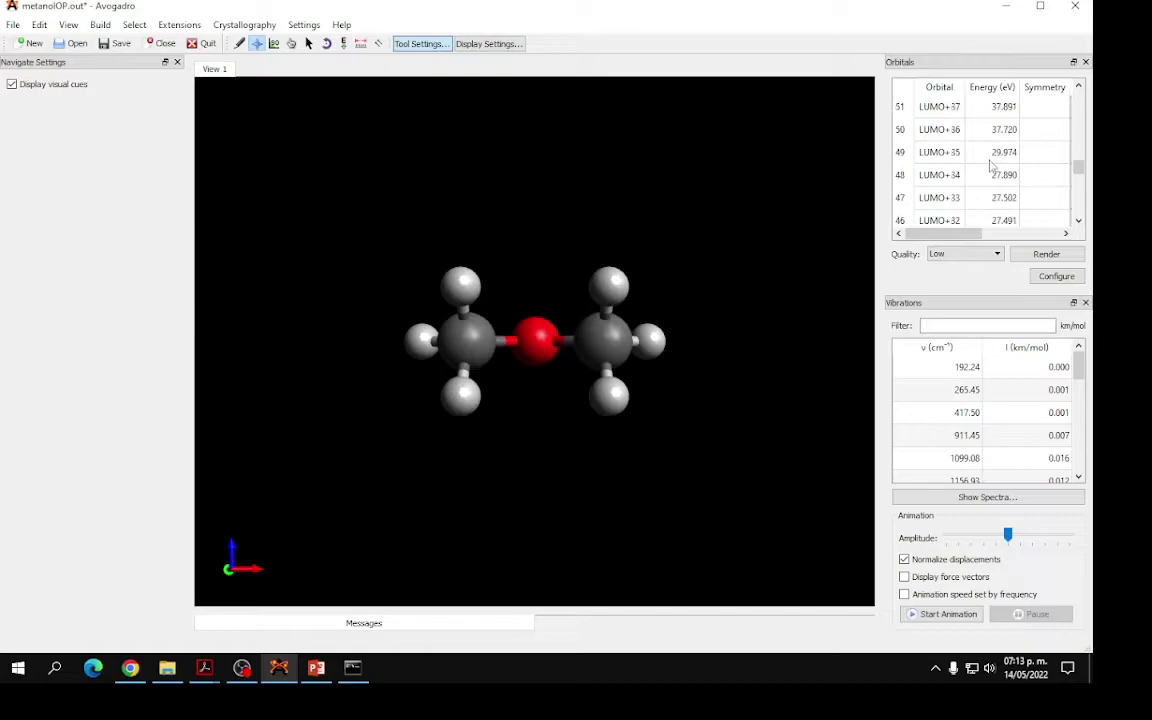
pyautogui.scroll(-4, 988, 166)
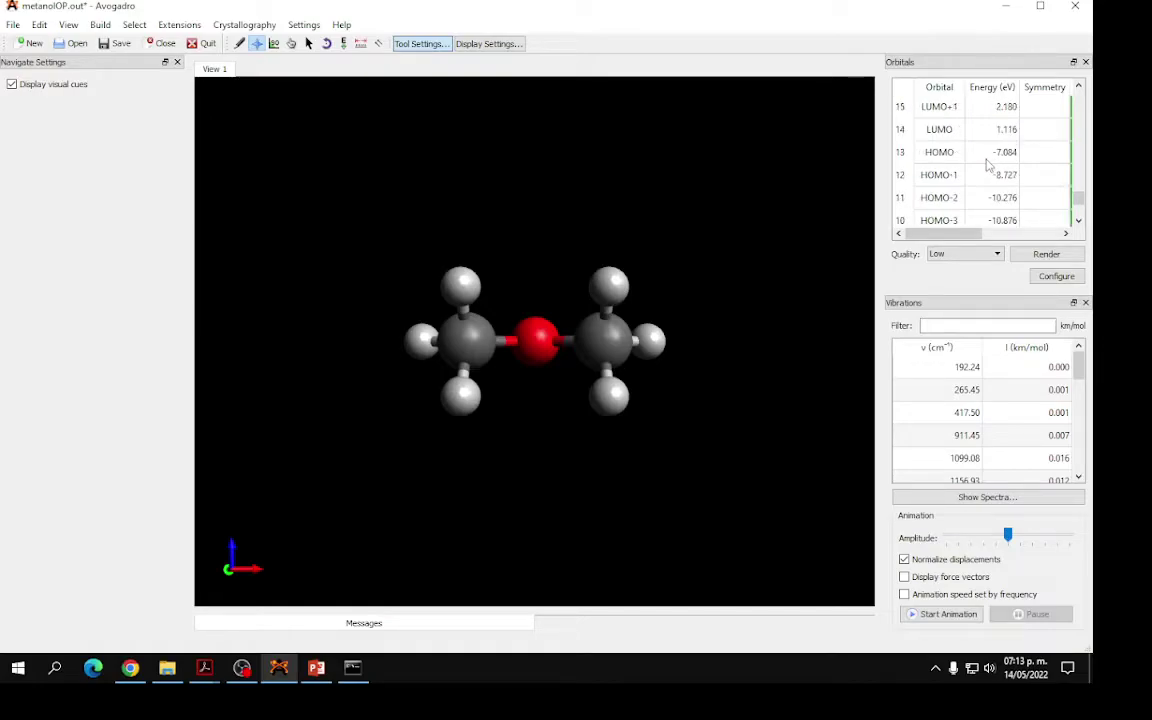
pyautogui.click(940, 129)
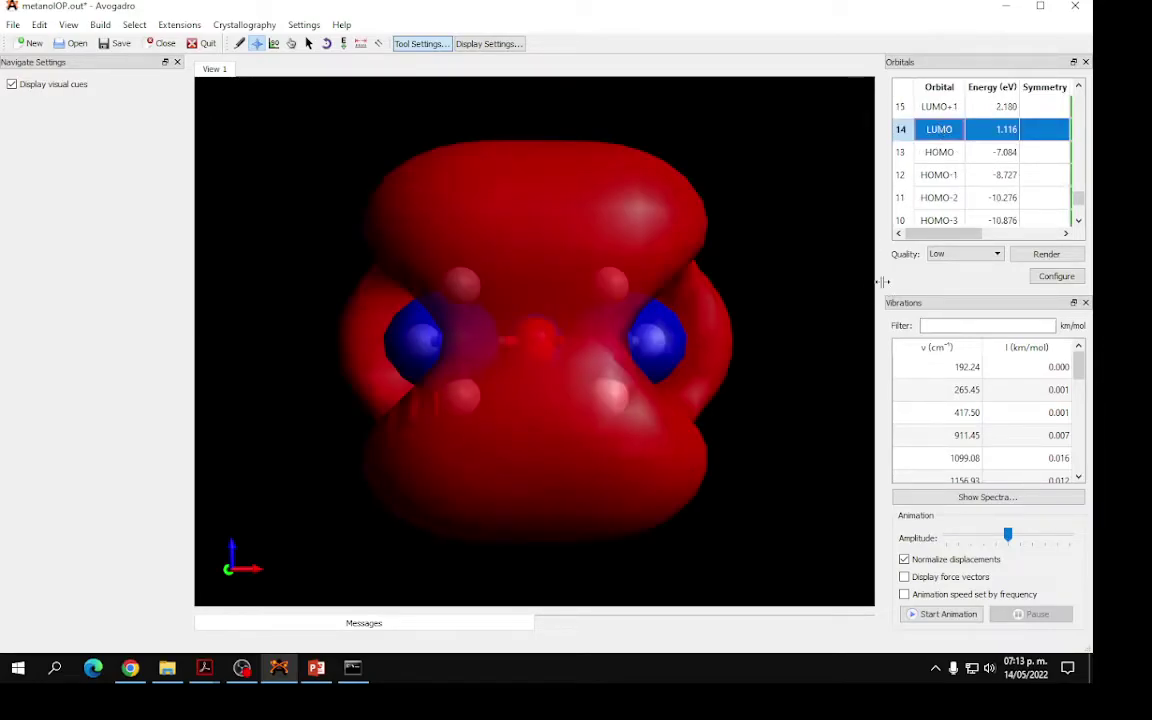
# Rotate the molecule with its LUMO surface to look into the lobe opening and render it with POV-Ray as metanolOP.png at 1024 × 768
pyautogui.click(580, 428)
pyautogui.moveTo(580, 428); pyautogui.dragTo(686, 311)
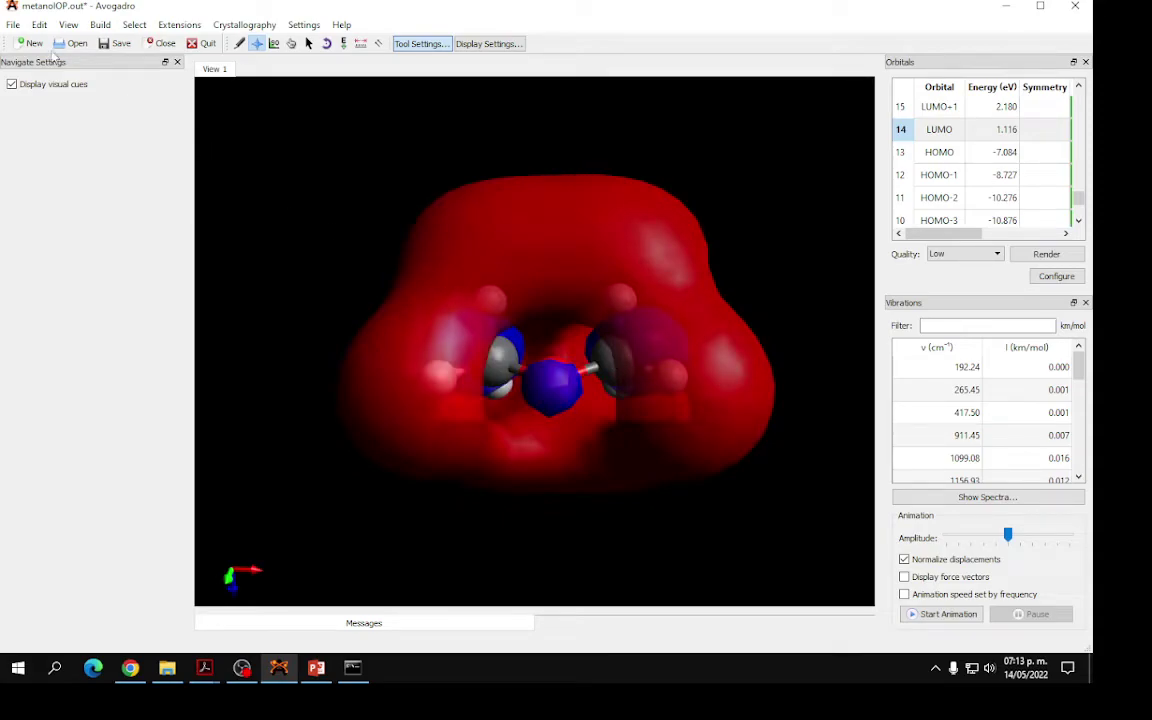
pyautogui.click(13, 24)
pyautogui.moveTo(71, 190)
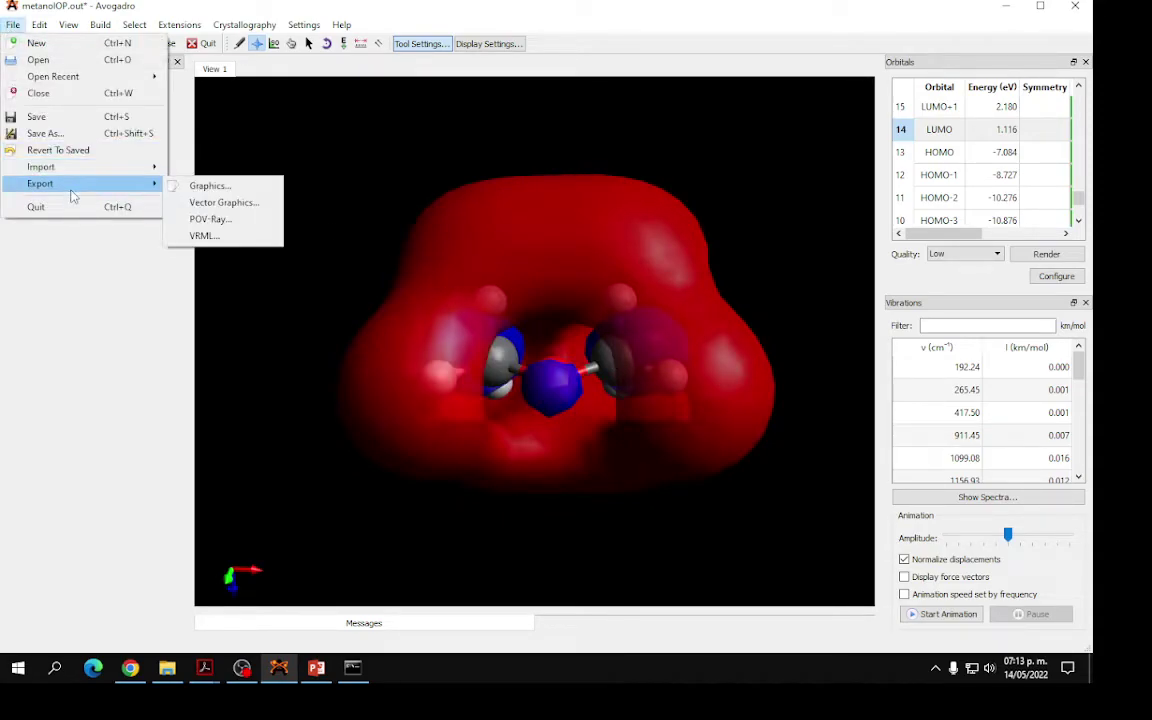
pyautogui.click(214, 220)
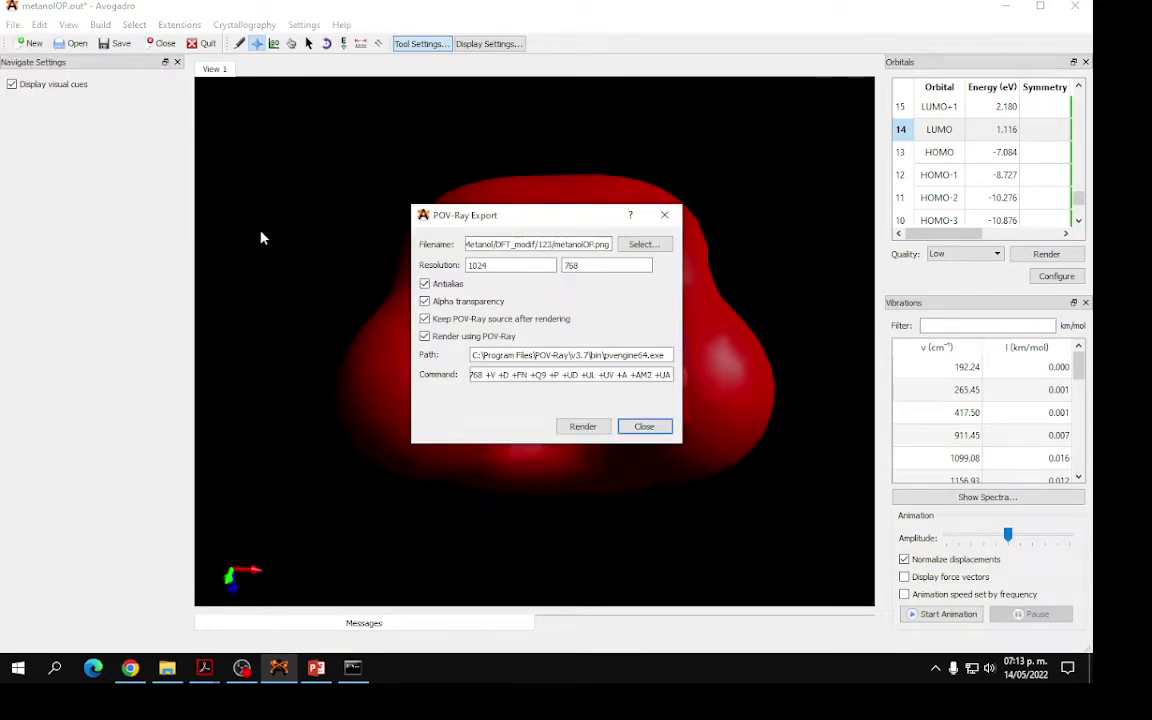
pyautogui.click(586, 426)
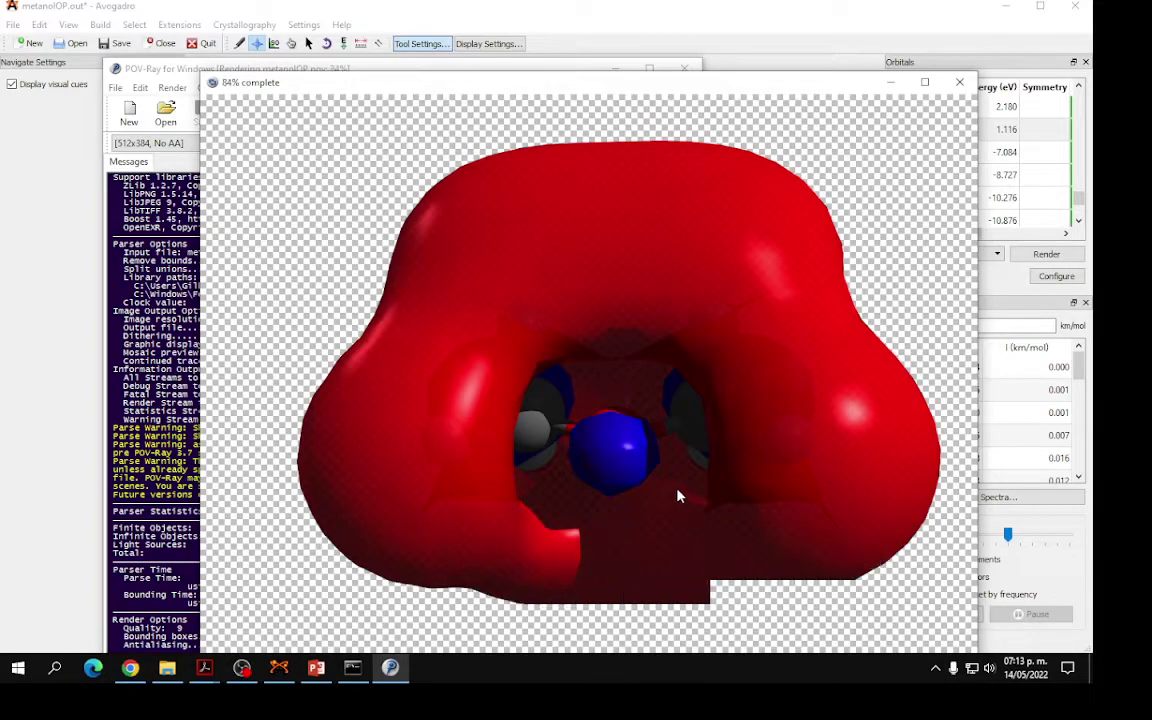
# Dismiss the output file notification and close the rendered image, POV-Ray, and the export dialog
pyautogui.click(362, 416)
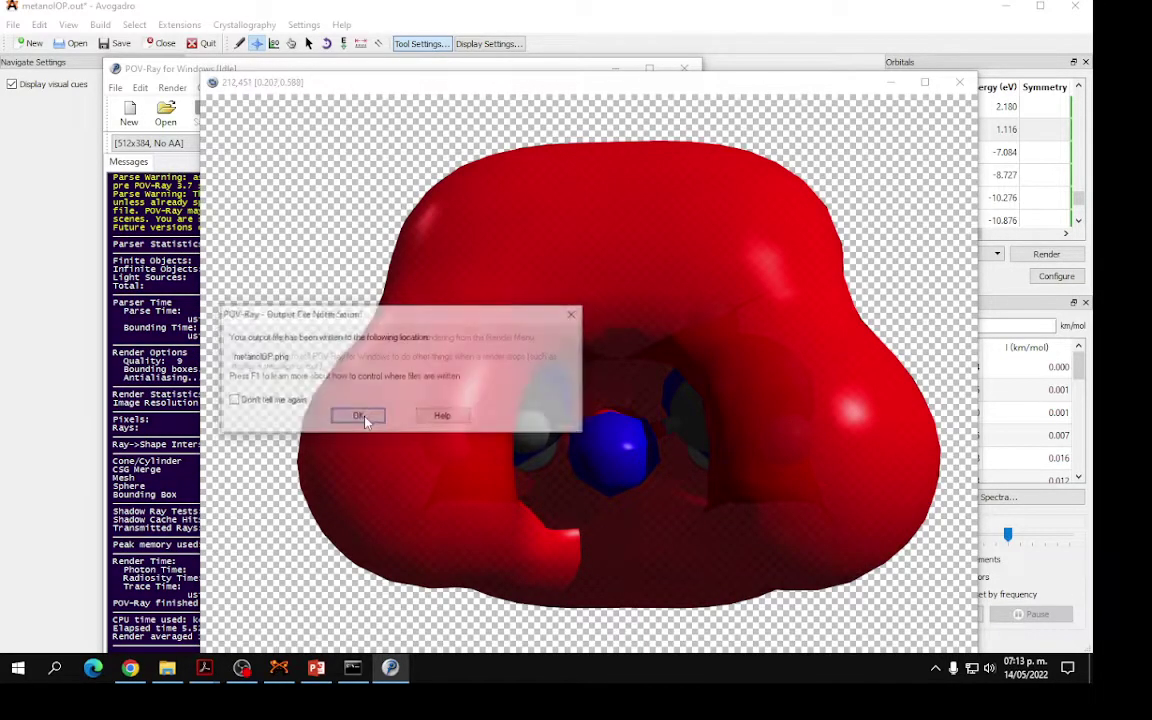
pyautogui.click(360, 414)
pyautogui.click(959, 82)
pyautogui.click(684, 68)
pyautogui.click(654, 427)
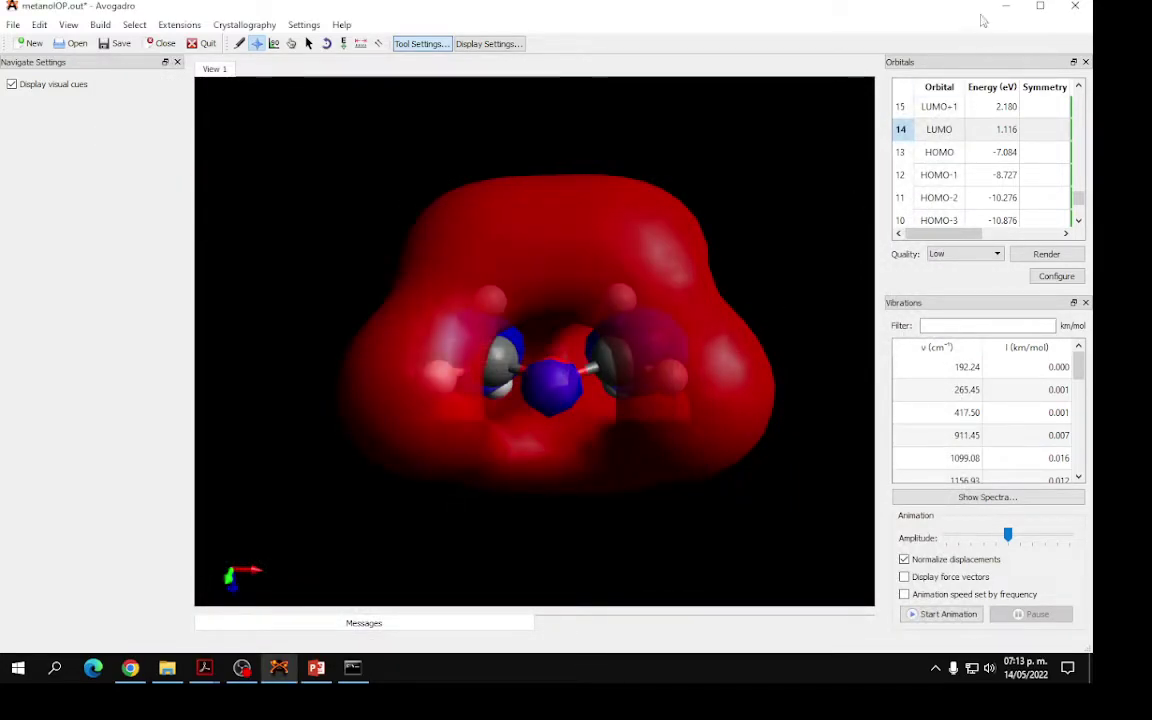
# Insert the rendered metanolOP PNG from folder 123 into slide 3 of the PowerPoint presentation, shrink it, and move it toward the slide's center
pyautogui.click(1005, 7)
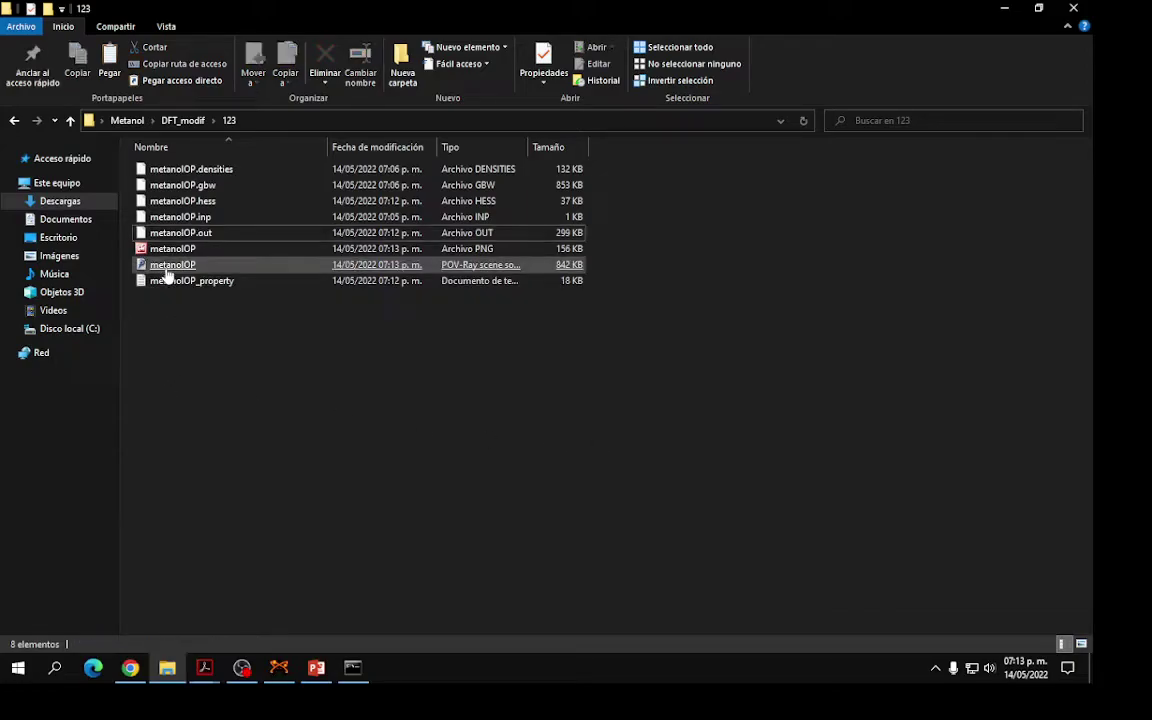
pyautogui.moveTo(169, 252); pyautogui.dragTo(549, 452)
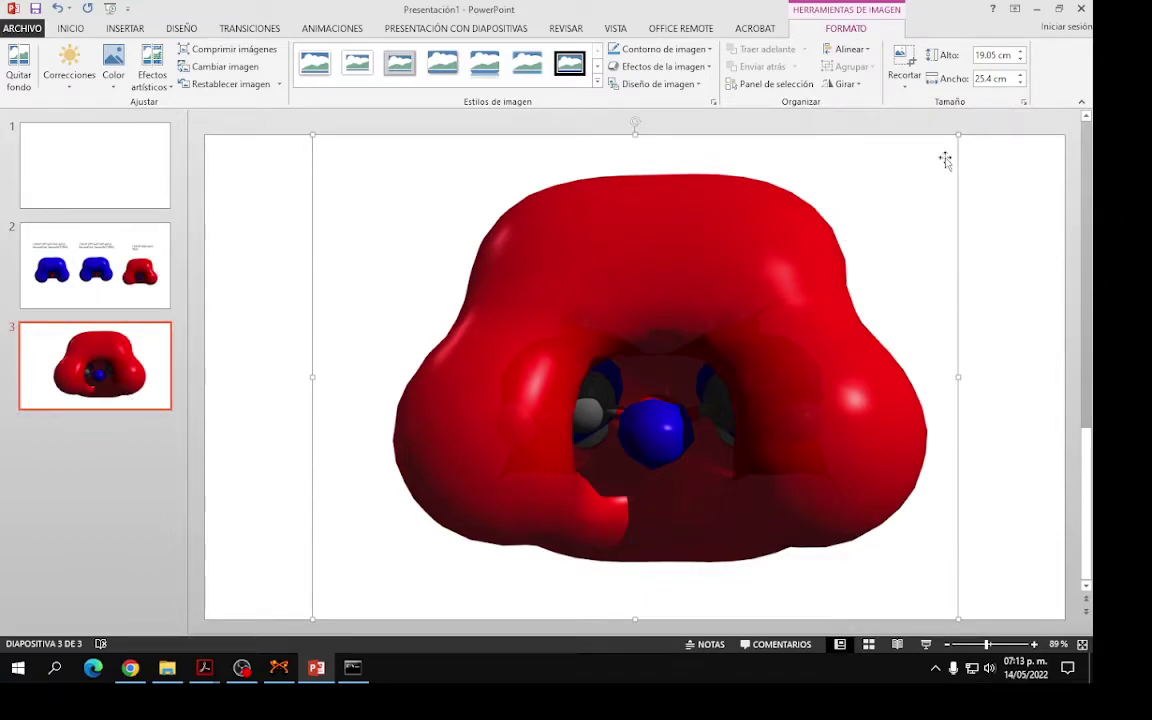
pyautogui.moveTo(958, 134); pyautogui.dragTo(762, 275)
pyautogui.moveTo(561, 419); pyautogui.dragTo(660, 344)
pyautogui.click(322, 416)
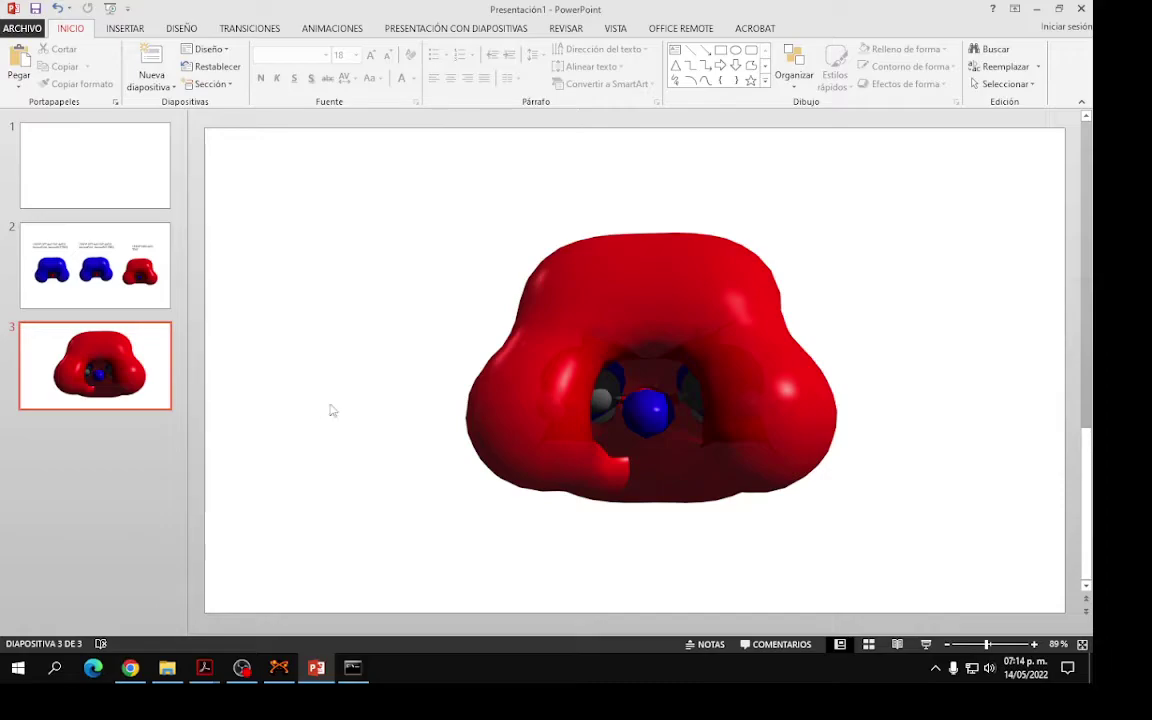
# Open metanolOP.inp from folder 123 in Sublime Text, examine its B3LYP D3BJ def2-TZVP FREQ keyword line, and close all files and the editor
pyautogui.click(166, 669)
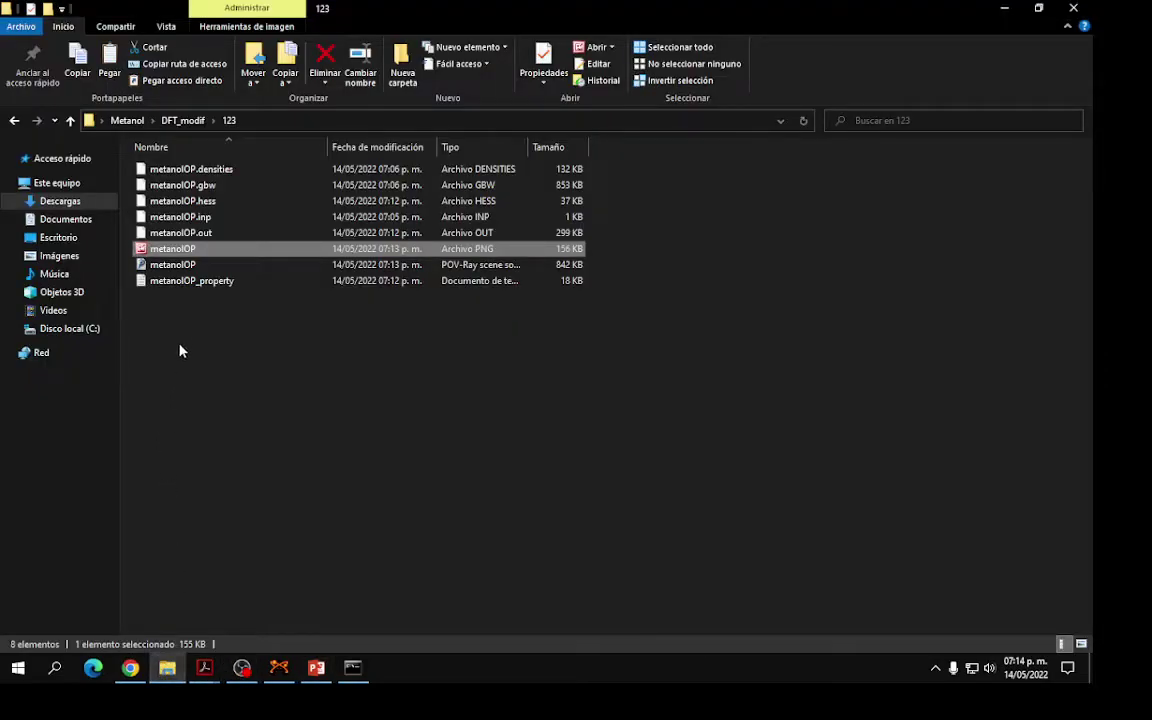
pyautogui.rightClick(181, 224)
pyautogui.click(220, 266)
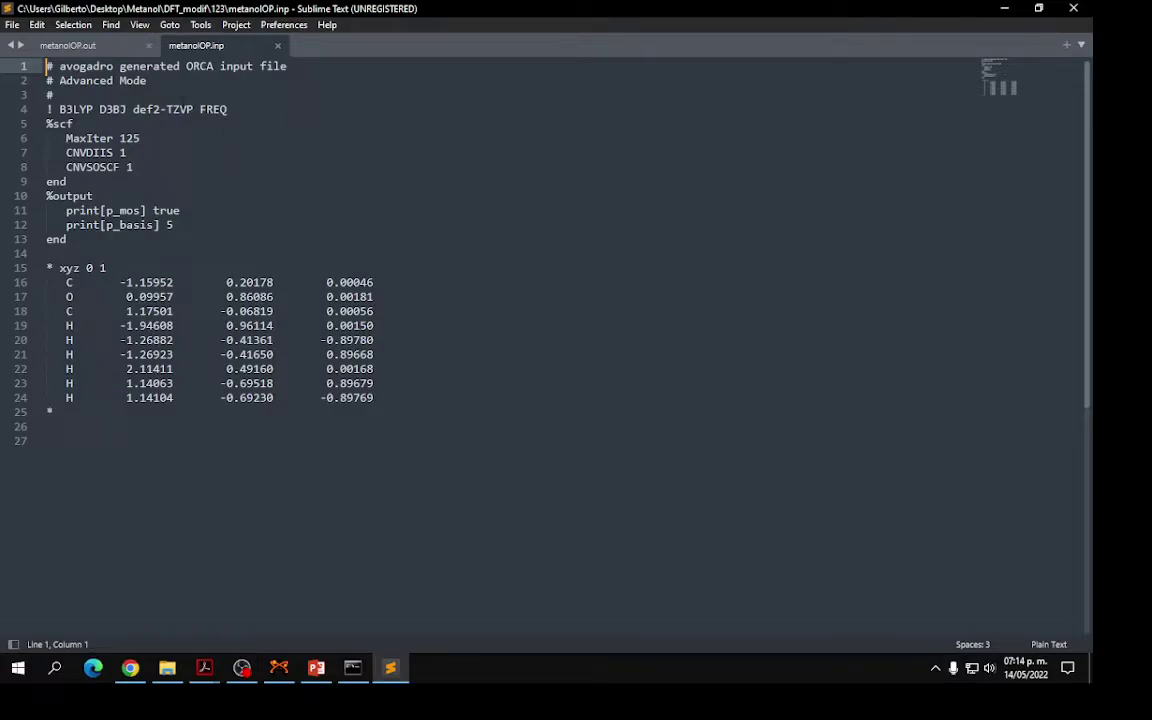
pyautogui.click(228, 108)
pyautogui.moveTo(228, 108); pyautogui.dragTo(133, 109)
pyautogui.click(228, 108)
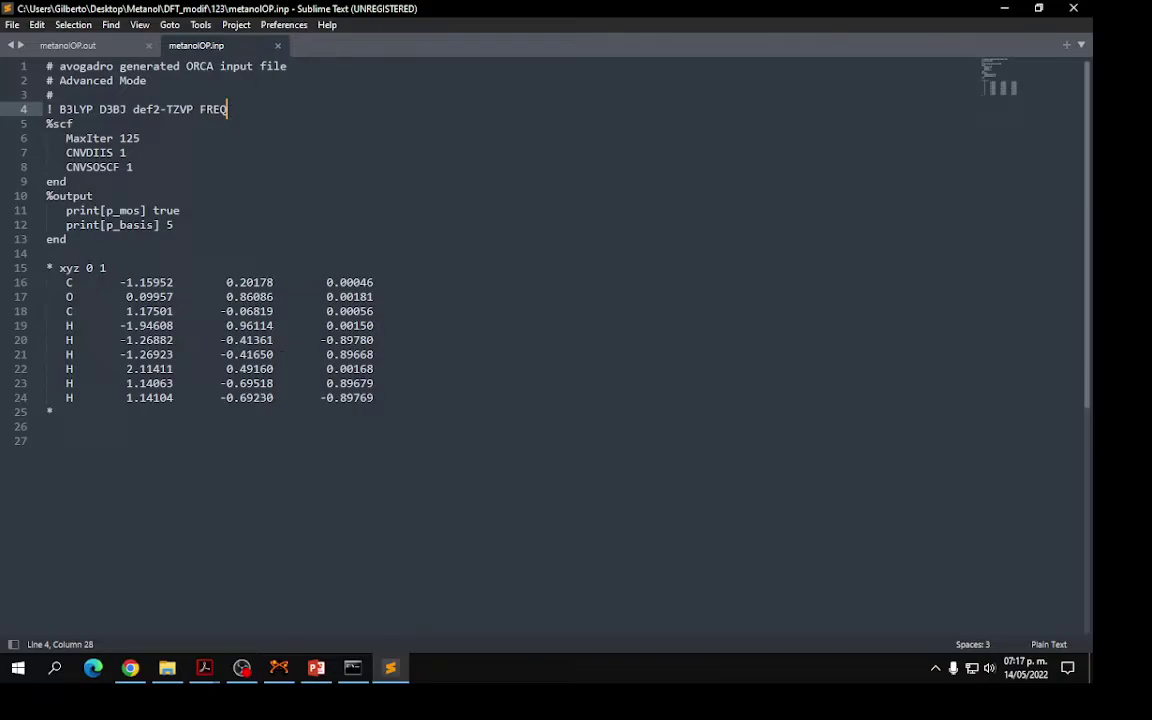
pyautogui.click(277, 45)
pyautogui.click(146, 45)
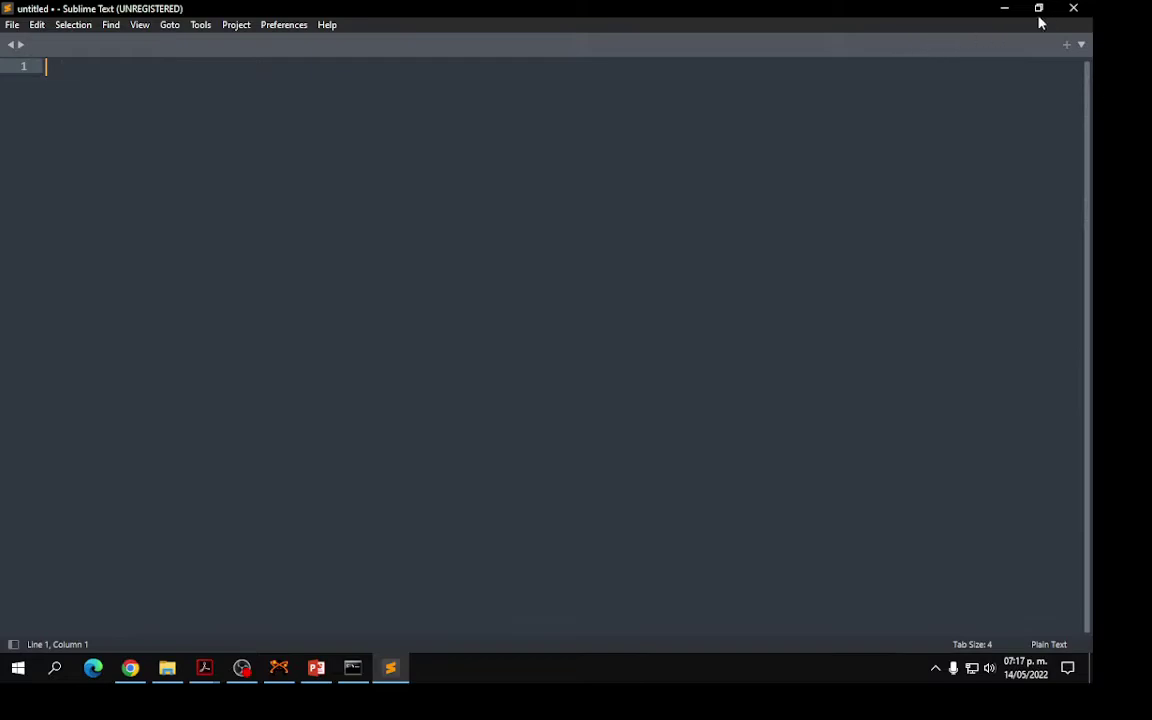
pyautogui.click(1073, 8)
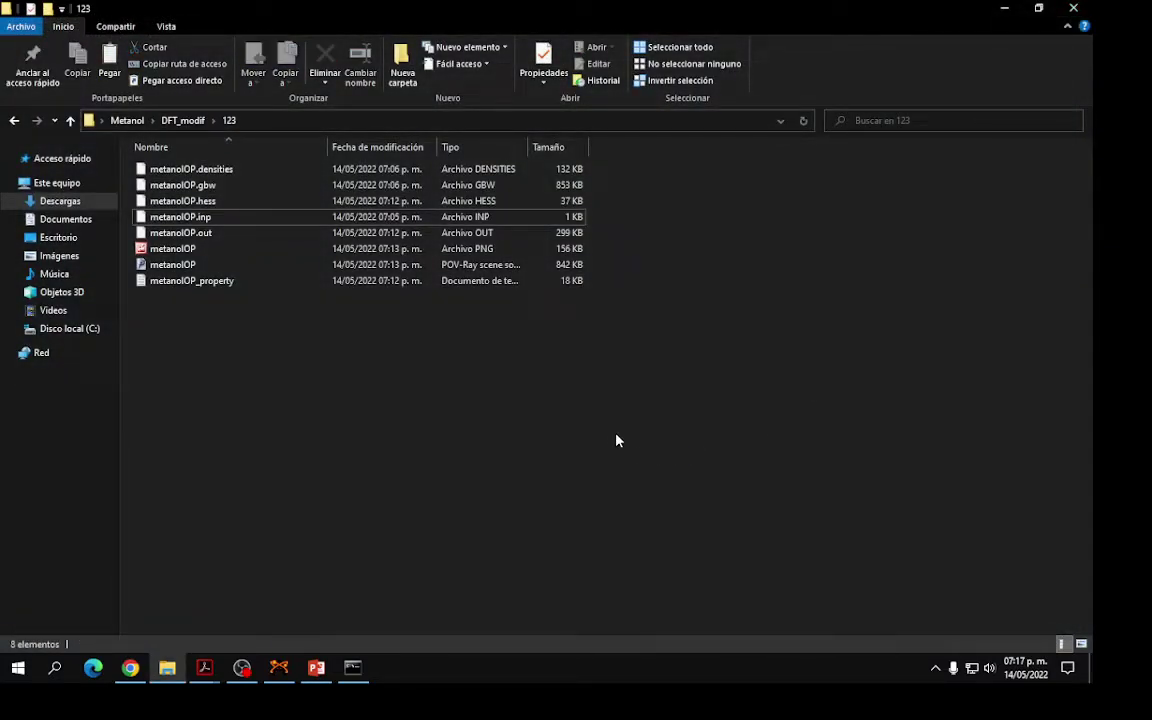
pyautogui.moveTo(283, 368); pyautogui.dragTo(175, 165)
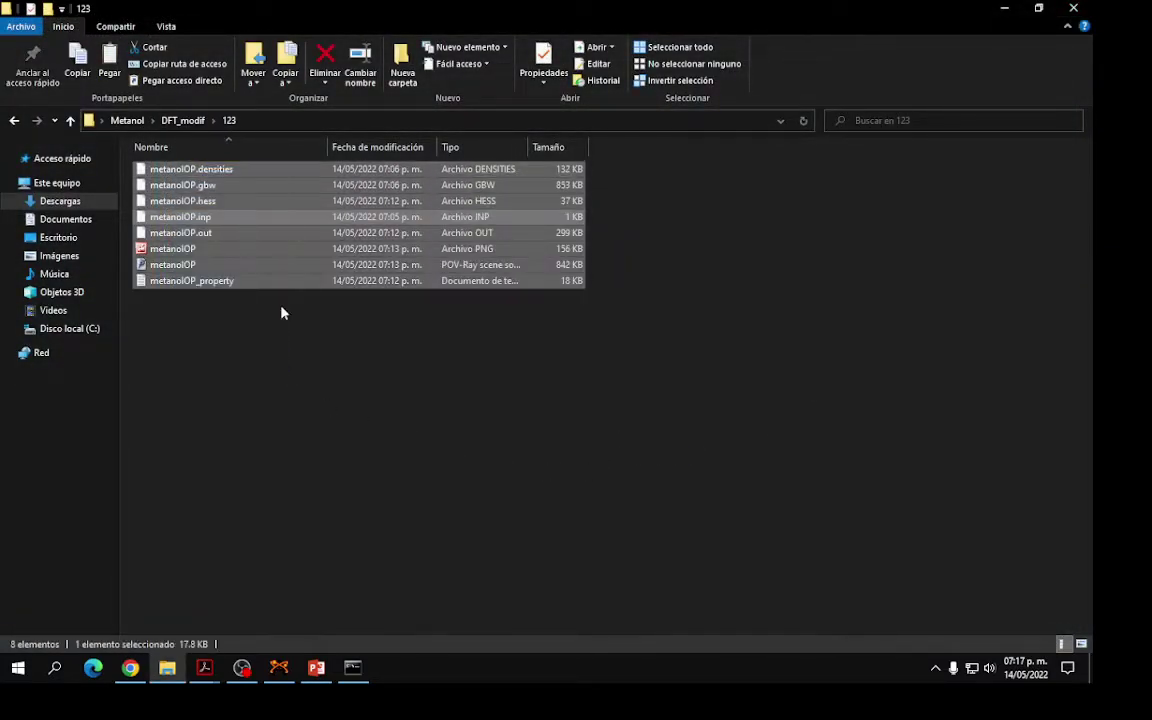
pyautogui.click(658, 394)
pyautogui.moveTo(702, 162); pyautogui.dragTo(249, 357)
pyautogui.click(419, 421)
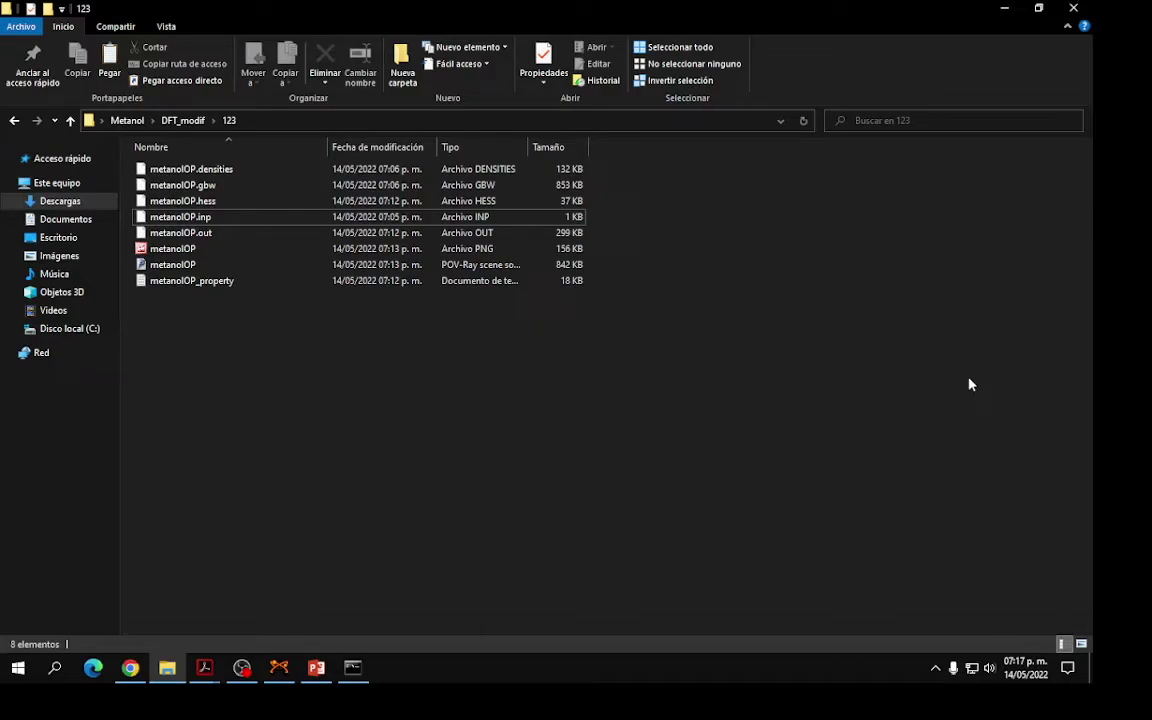
# Switch to the command prompt used for the ORCA run and end its session with exit
pyautogui.click(352, 667)
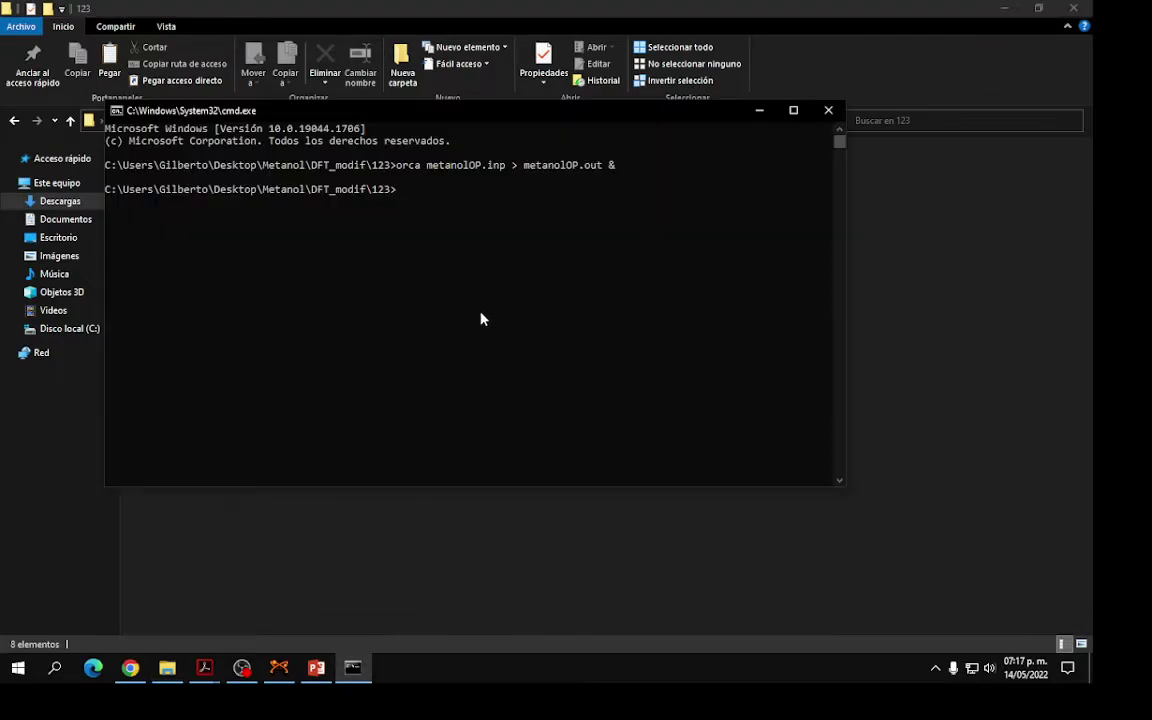
pyautogui.write('exit')
pyautogui.press('Return')
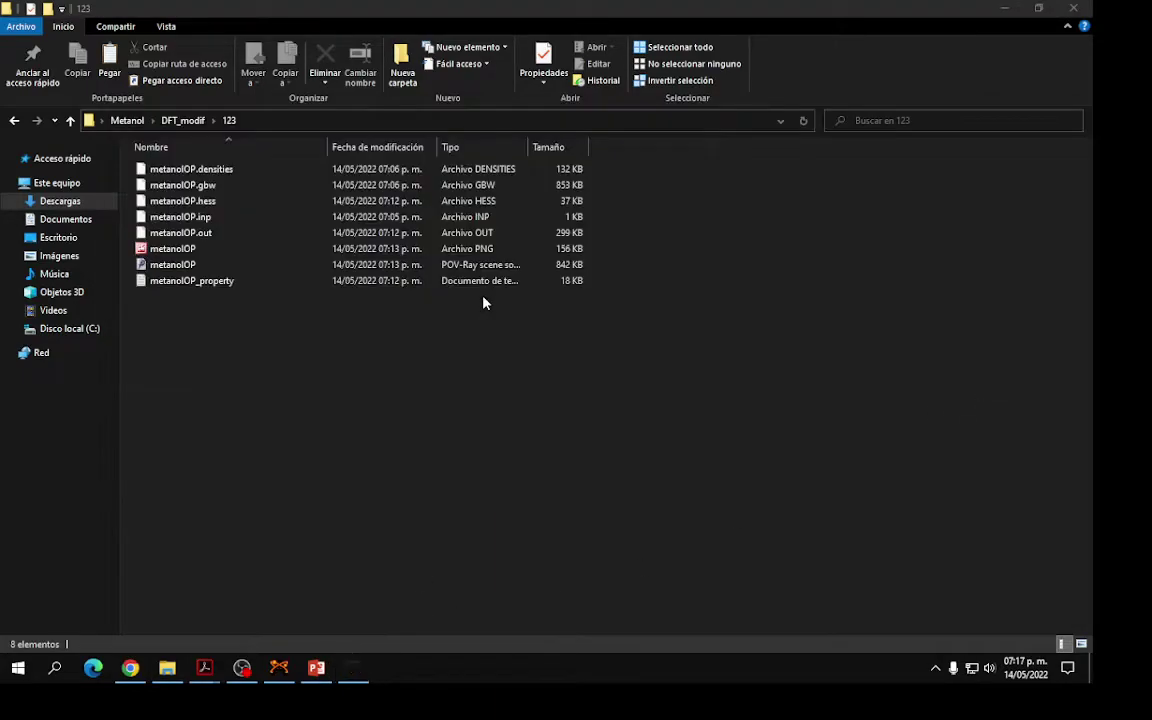
# Minimize the folder window, save the PowerPoint presentation as Orca-DFT in Documentos, and close it
pyautogui.click(1004, 8)
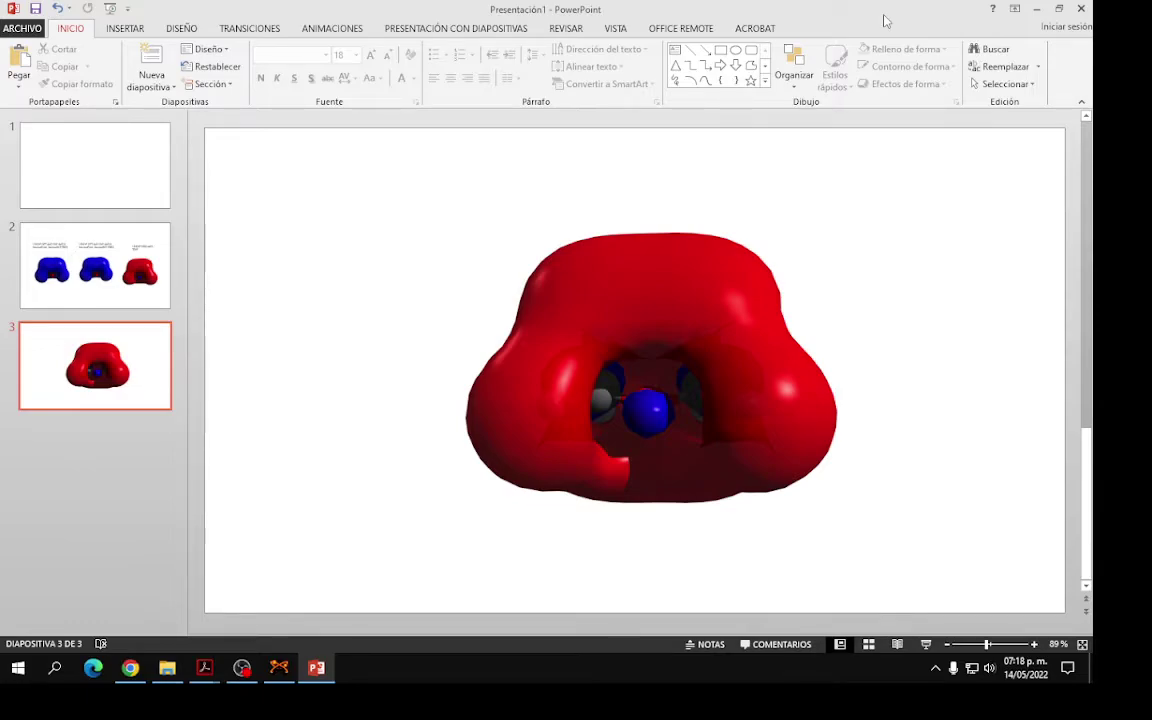
pyautogui.click(34, 9)
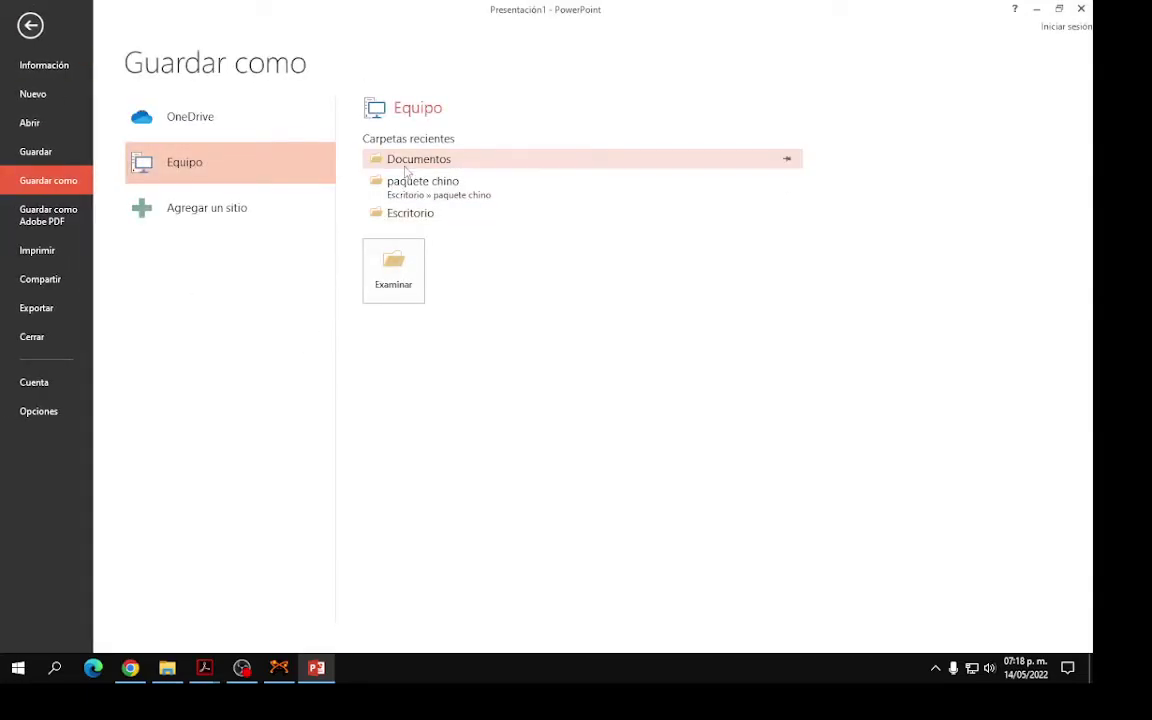
pyautogui.click(365, 155)
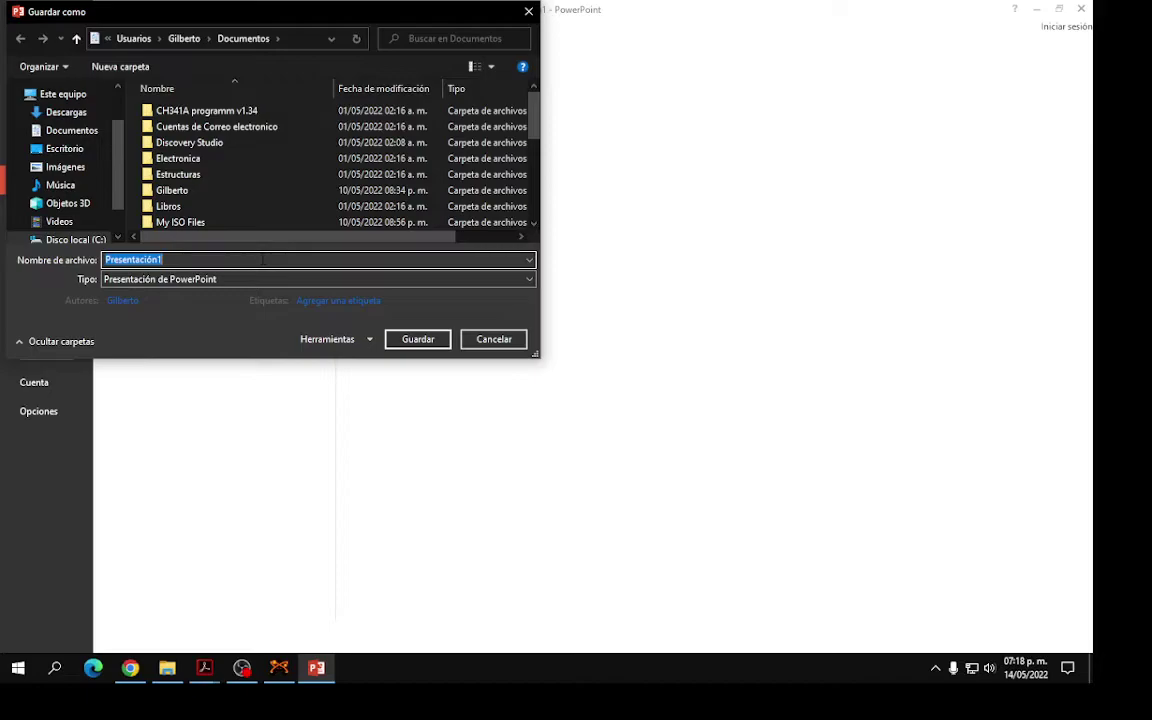
pyautogui.write('O')
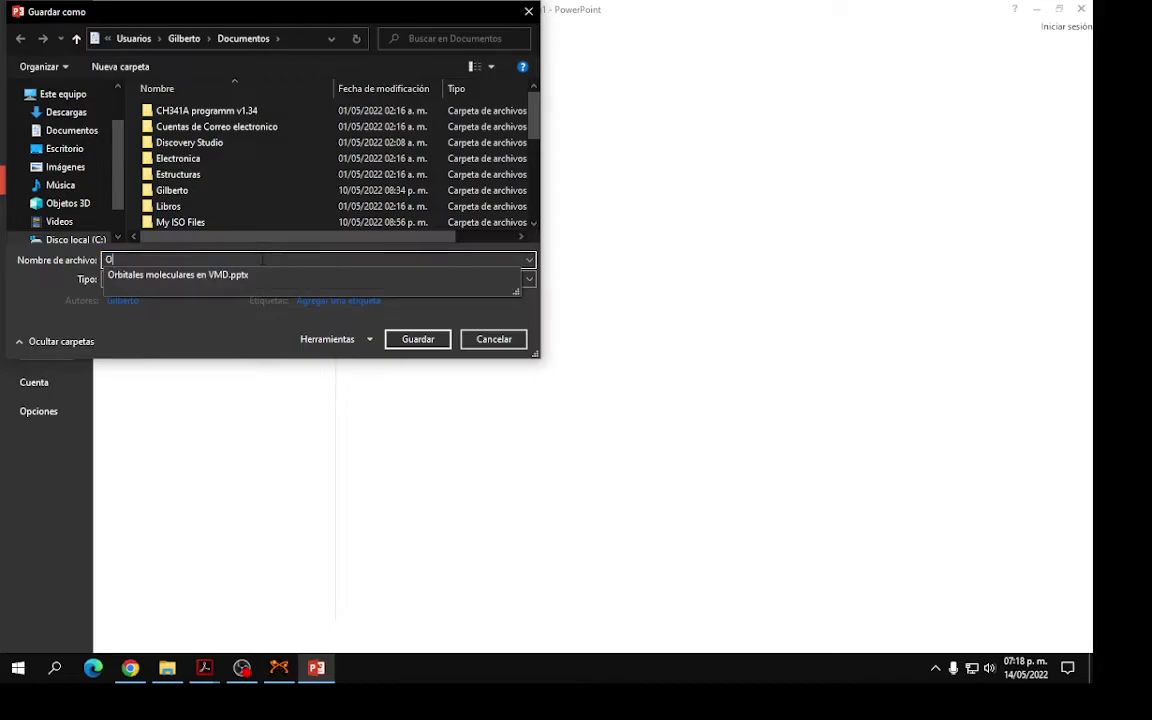
pyautogui.write('rca-DFT')
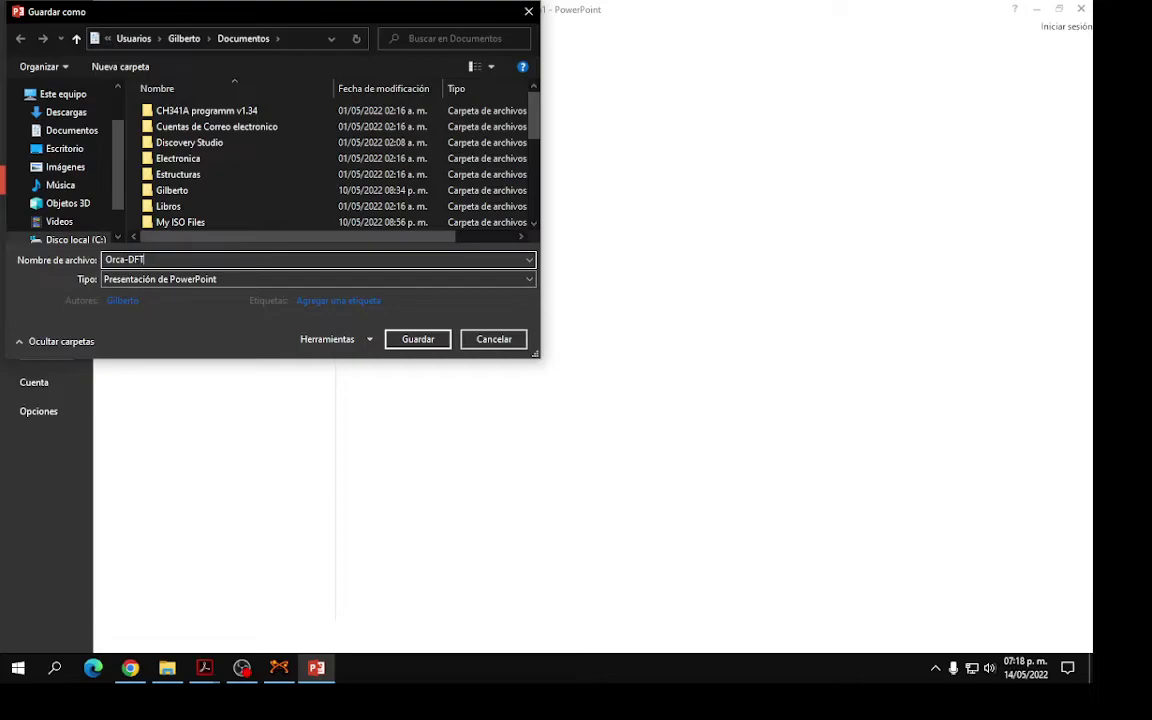
pyautogui.press('Return')
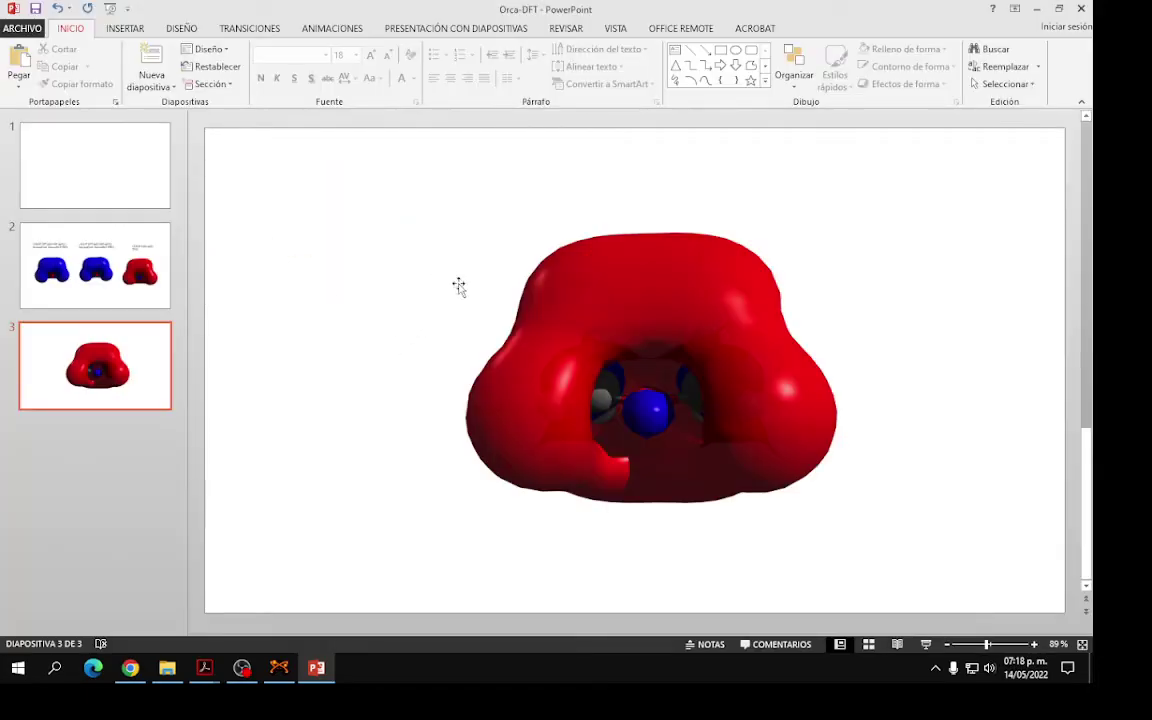
pyautogui.click(1081, 8)
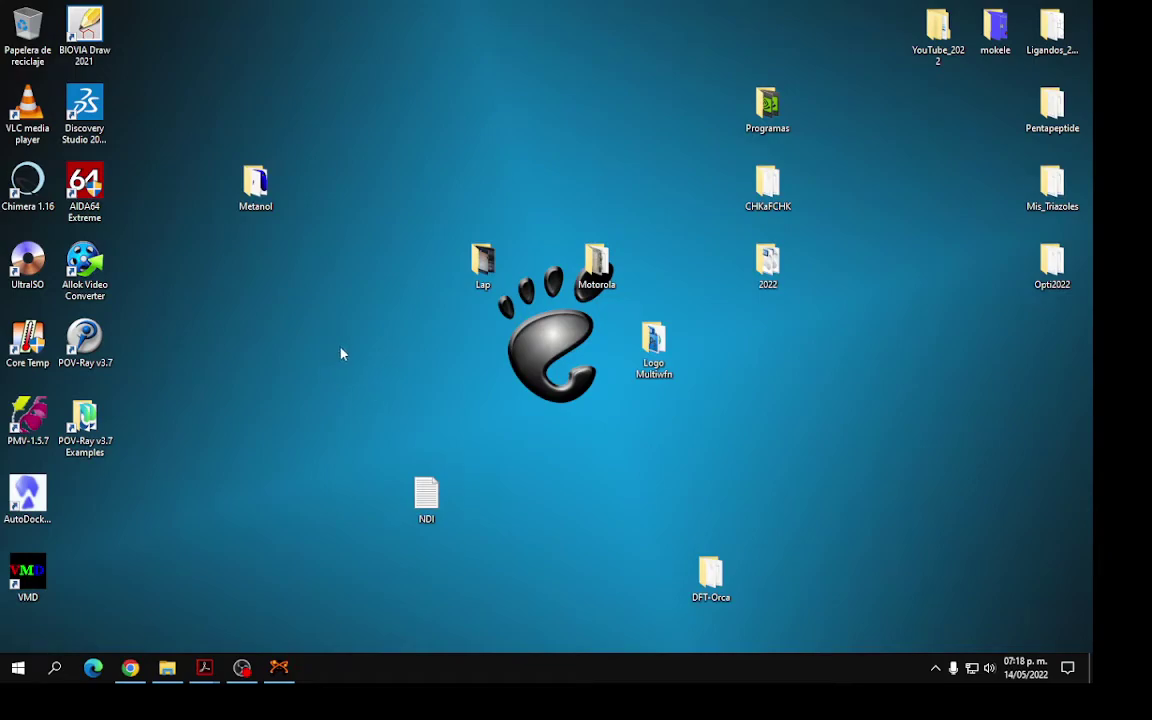
# Switch to Avogadro and quit it, answering the save prompt
pyautogui.click(279, 667)
pyautogui.click(206, 44)
pyautogui.click(584, 364)
# Close the ORCA Input Library Double-hybrid DFT PDF in Acrobat and remove the Avogadro entry from the taskbar
pyautogui.click(204, 667)
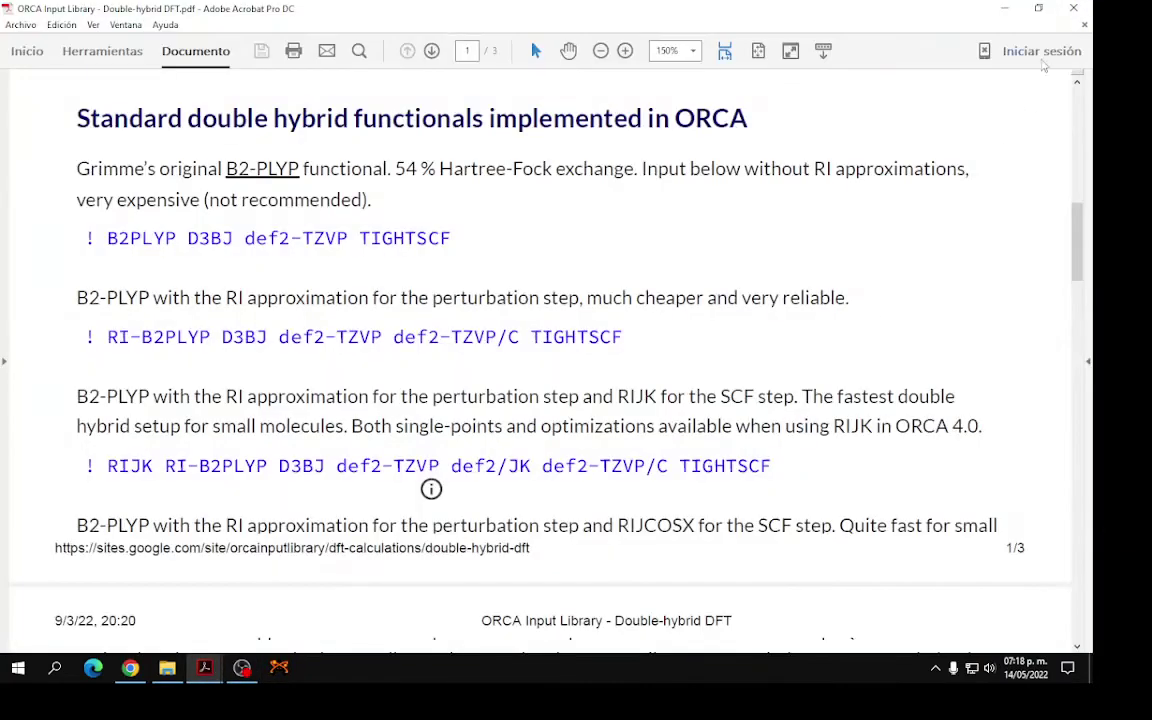
pyautogui.click(1004, 8)
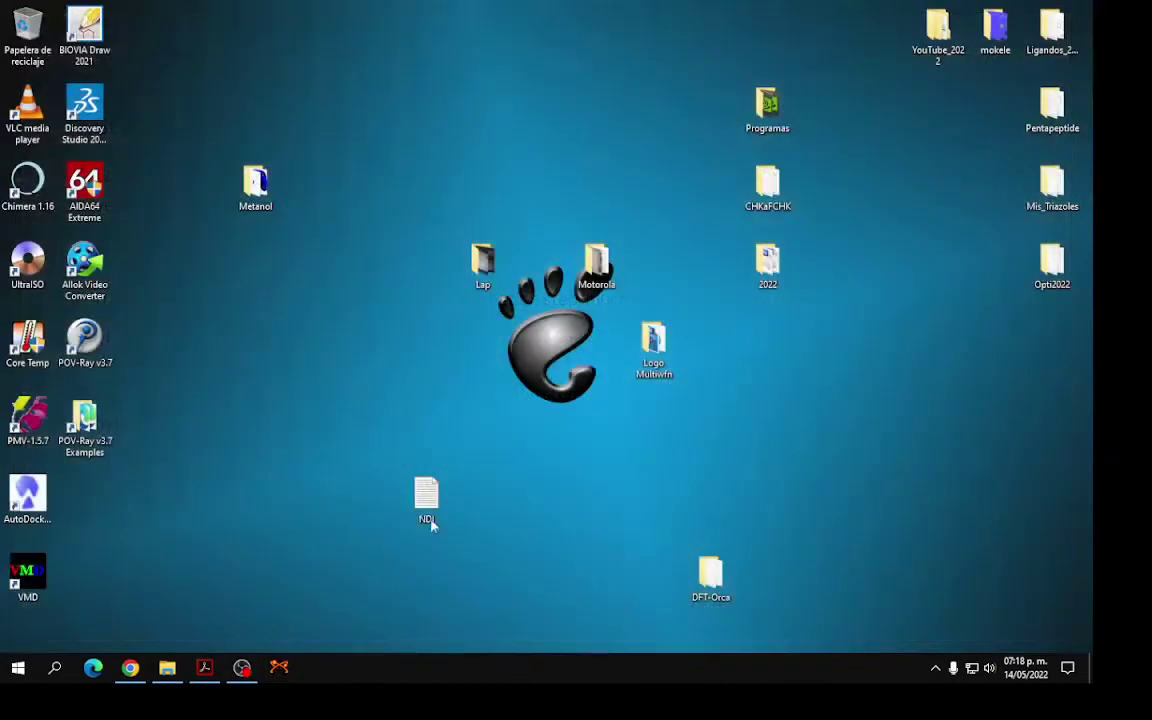
pyautogui.click(210, 672)
pyautogui.click(1075, 8)
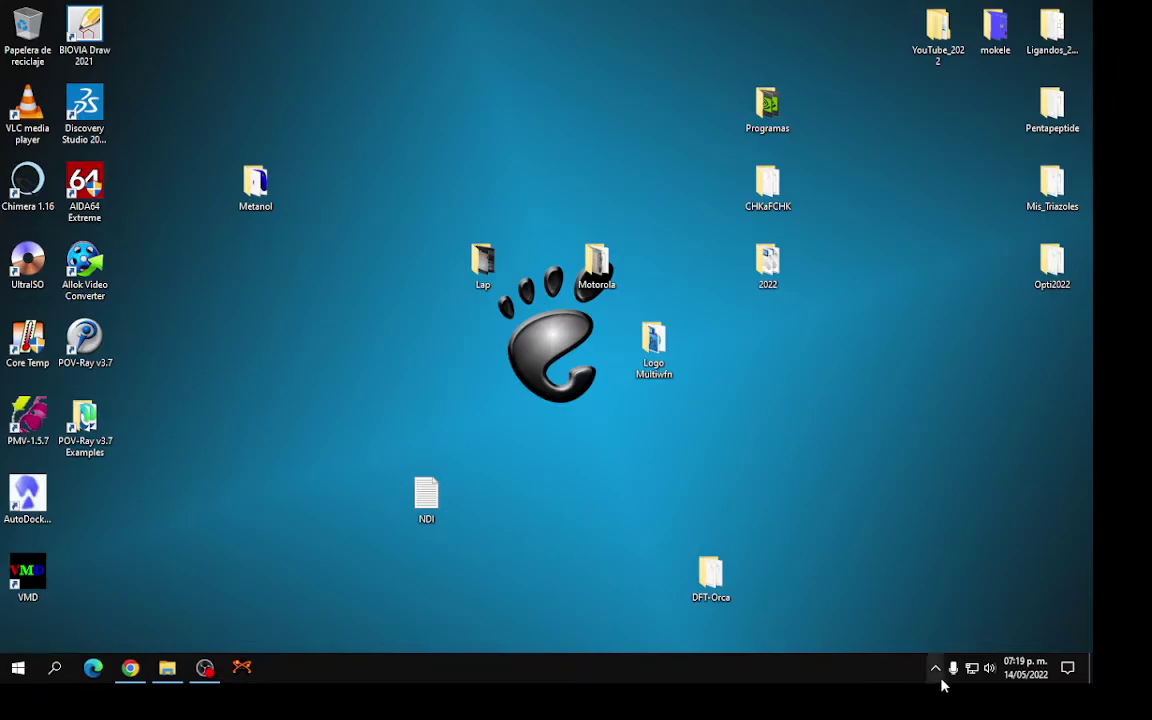
pyautogui.rightClick(242, 666)
pyautogui.click(248, 637)
pyautogui.moveTo(127, 22); pyautogui.dragTo(1093, 656)
pyautogui.click(808, 471)
pyautogui.moveTo(117, 10); pyautogui.dragTo(1090, 661)
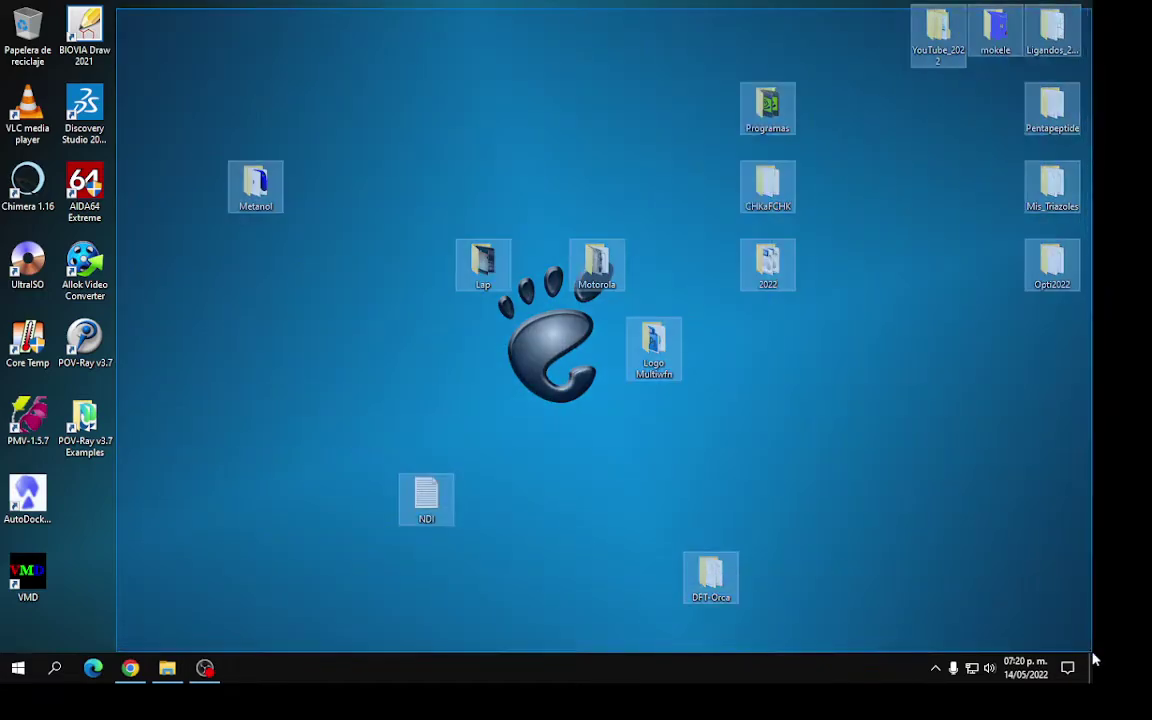
pyautogui.click(745, 433)
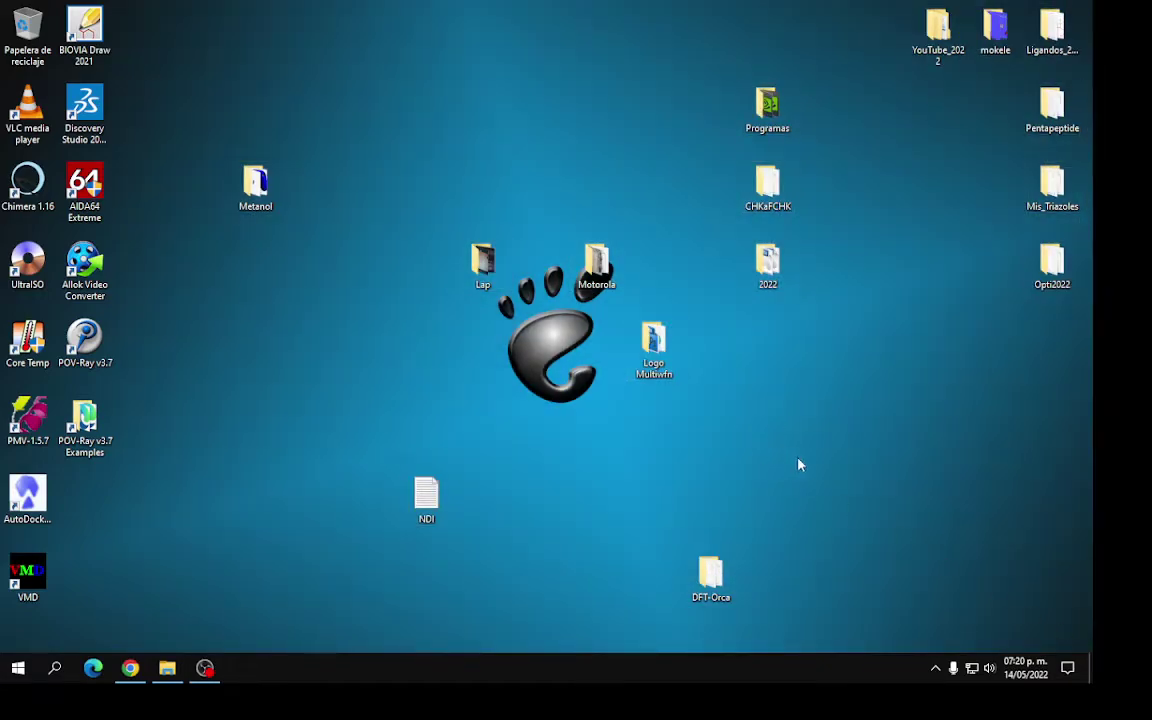
pyautogui.moveTo(112, 12)
pyautogui.mouseDown()
pyautogui.moveTo(540, 315)
pyautogui.moveTo(645, 330)
pyautogui.moveTo(183, 8)
pyautogui.moveTo(193, 46)
pyautogui.mouseUp()
pyautogui.moveTo(116, 8); pyautogui.dragTo(1094, 670)
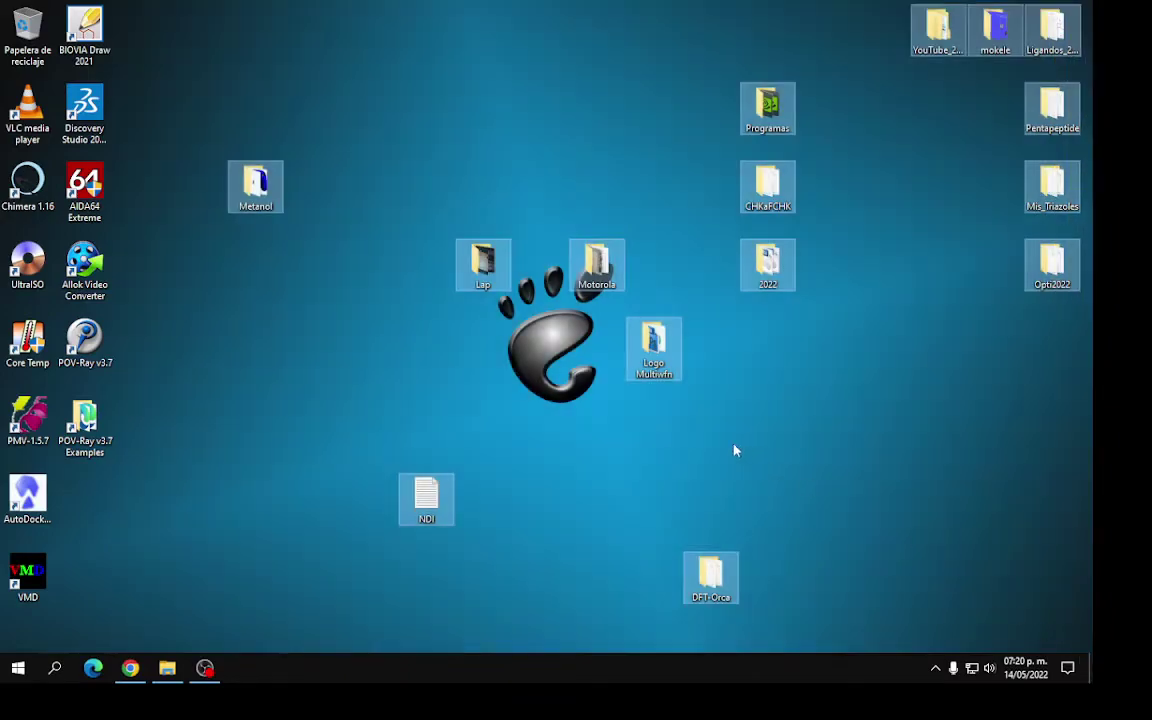
pyautogui.click(716, 440)
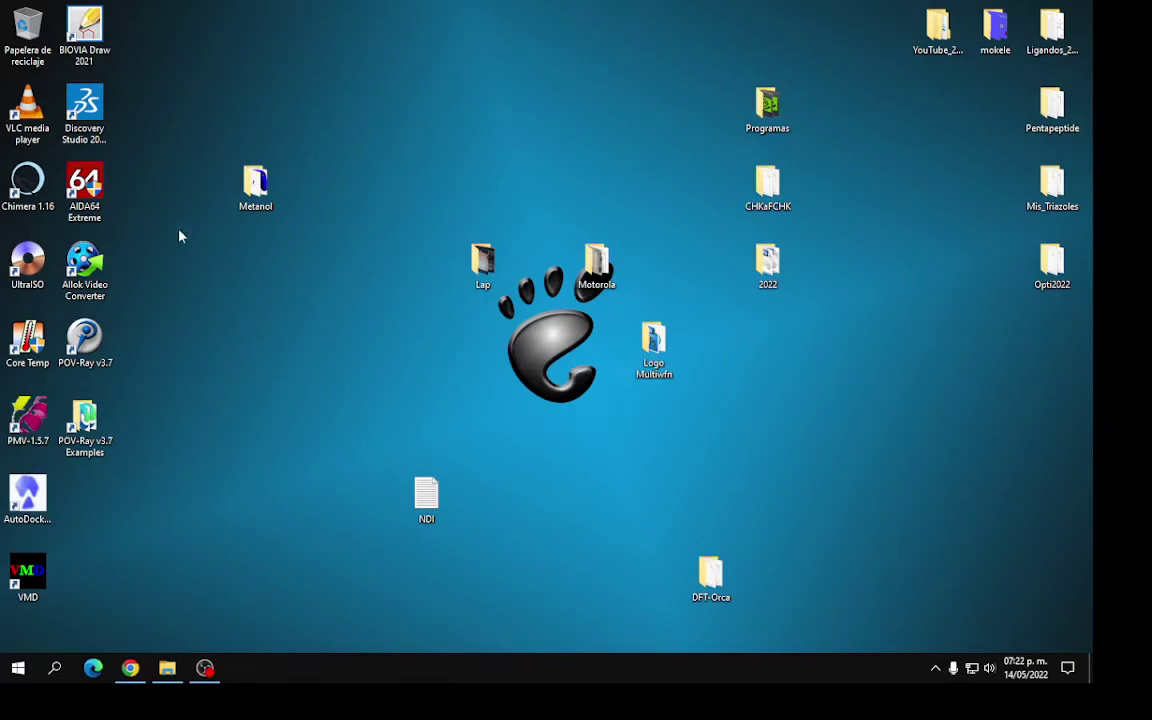
pyautogui.moveTo(118, 5); pyautogui.dragTo(1060, 650)
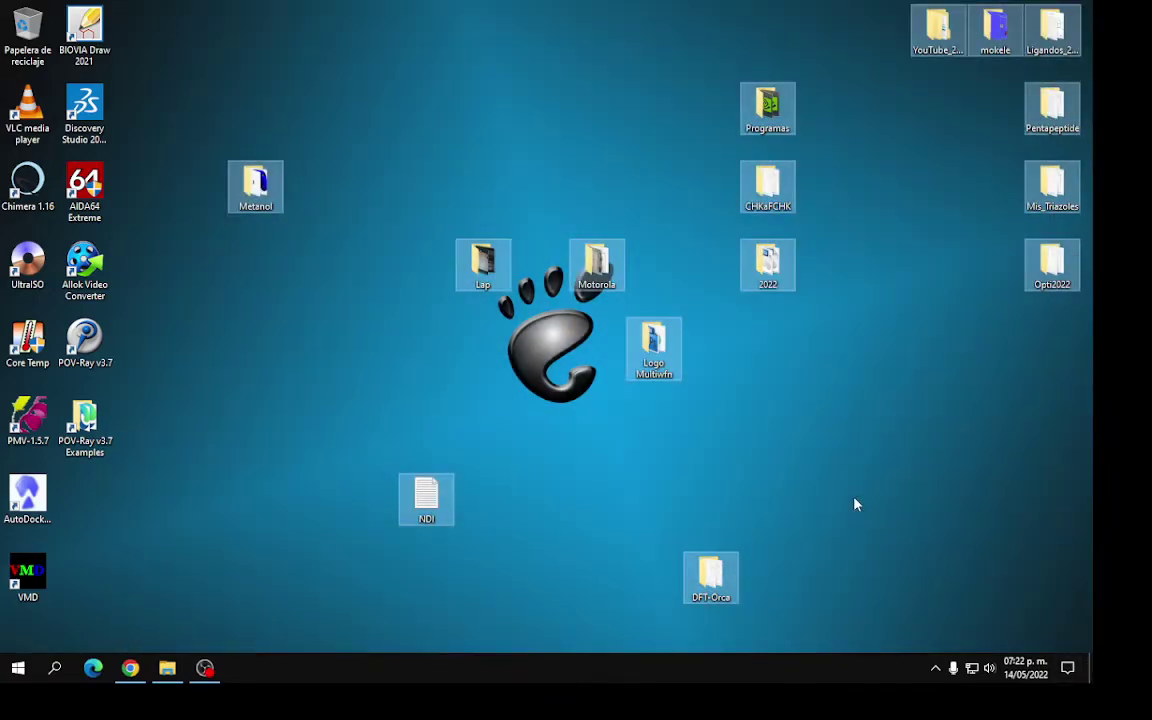
pyautogui.click(855, 505)
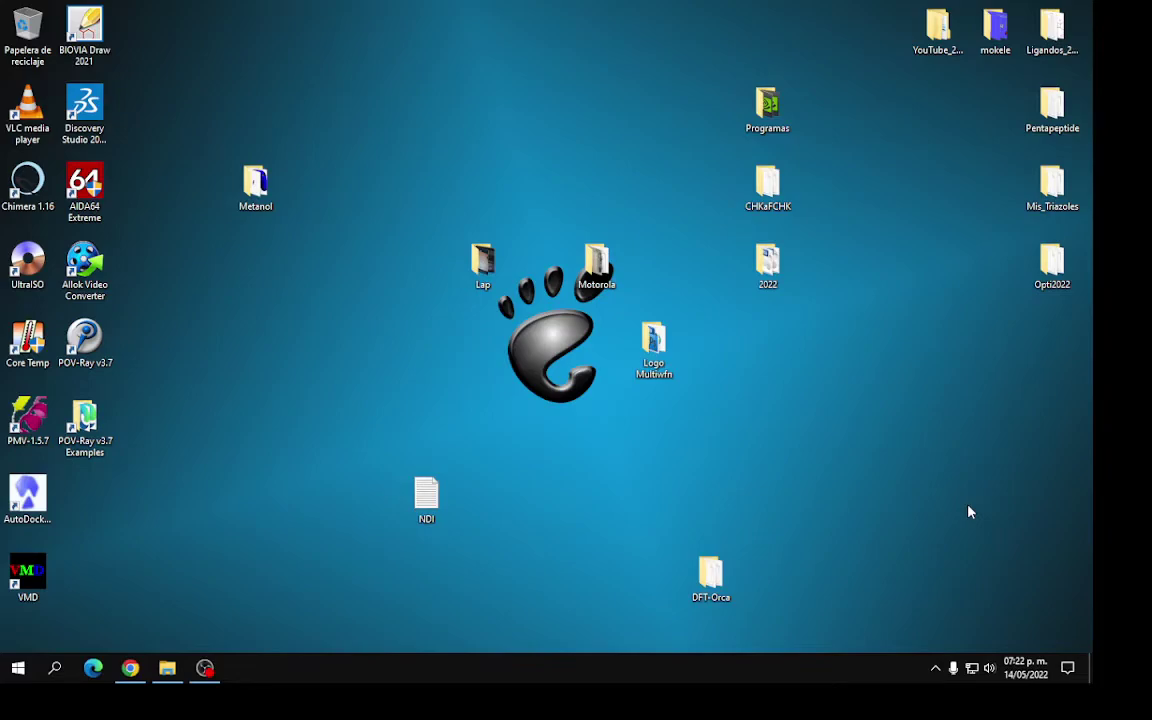
# Switch to Chrome and show the videos page of the YouTube channel Bioinformática ciencia y tecnología
pyautogui.click(1020, 668)
pyautogui.click(130, 668)
pyautogui.click(62, 10)
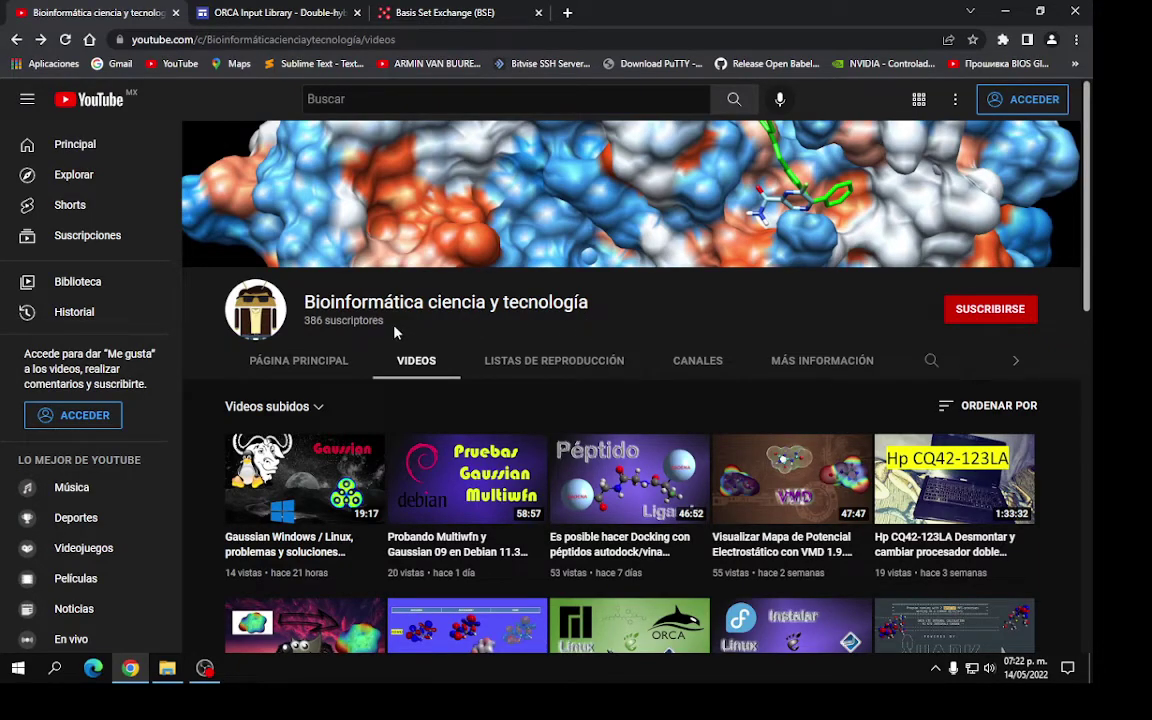
pyautogui.moveTo(589, 322); pyautogui.dragTo(302, 299)
pyautogui.rightClick(302, 299)
pyautogui.click(651, 311)
pyautogui.click(670, 310)
pyautogui.moveTo(415, 340); pyautogui.dragTo(295, 305)
pyautogui.click(522, 337)
pyautogui.moveTo(434, 342); pyautogui.dragTo(305, 305)
pyautogui.click(410, 333)
pyautogui.tripleClick(370, 295)
pyautogui.tripleClick(370, 320)
pyautogui.click(415, 332)
pyautogui.moveTo(419, 325); pyautogui.dragTo(300, 300)
pyautogui.click(396, 333)
pyautogui.moveTo(302, 296); pyautogui.dragTo(388, 332)
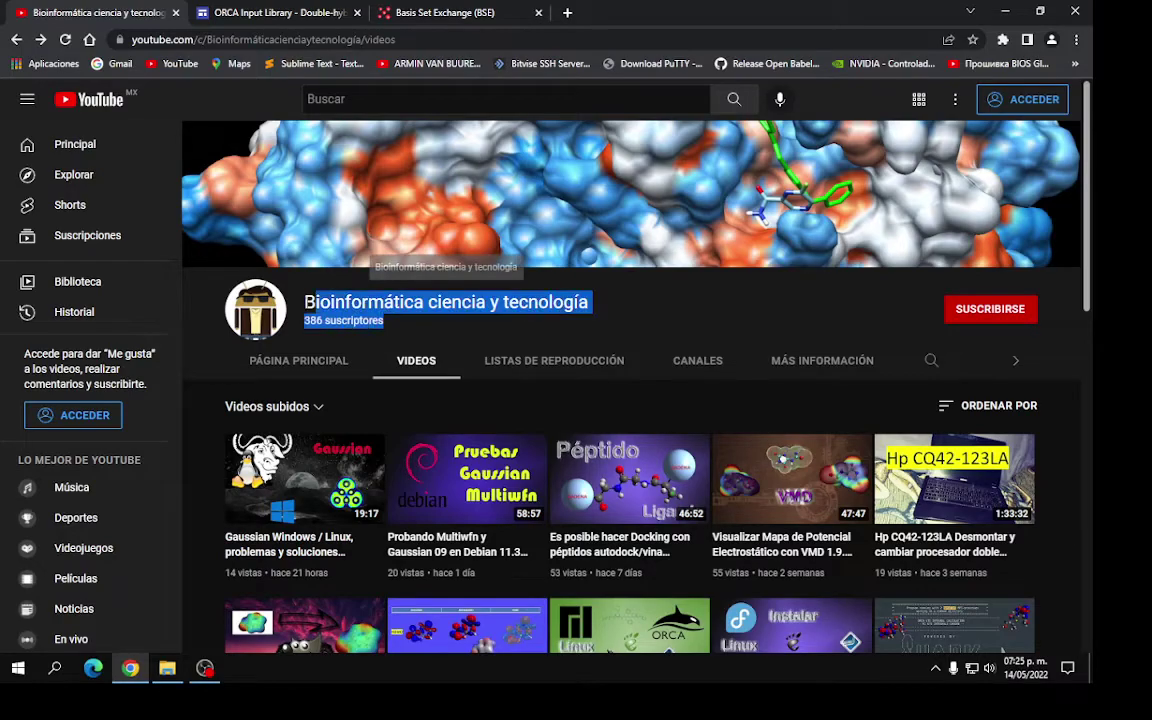
pyautogui.click(388, 332)
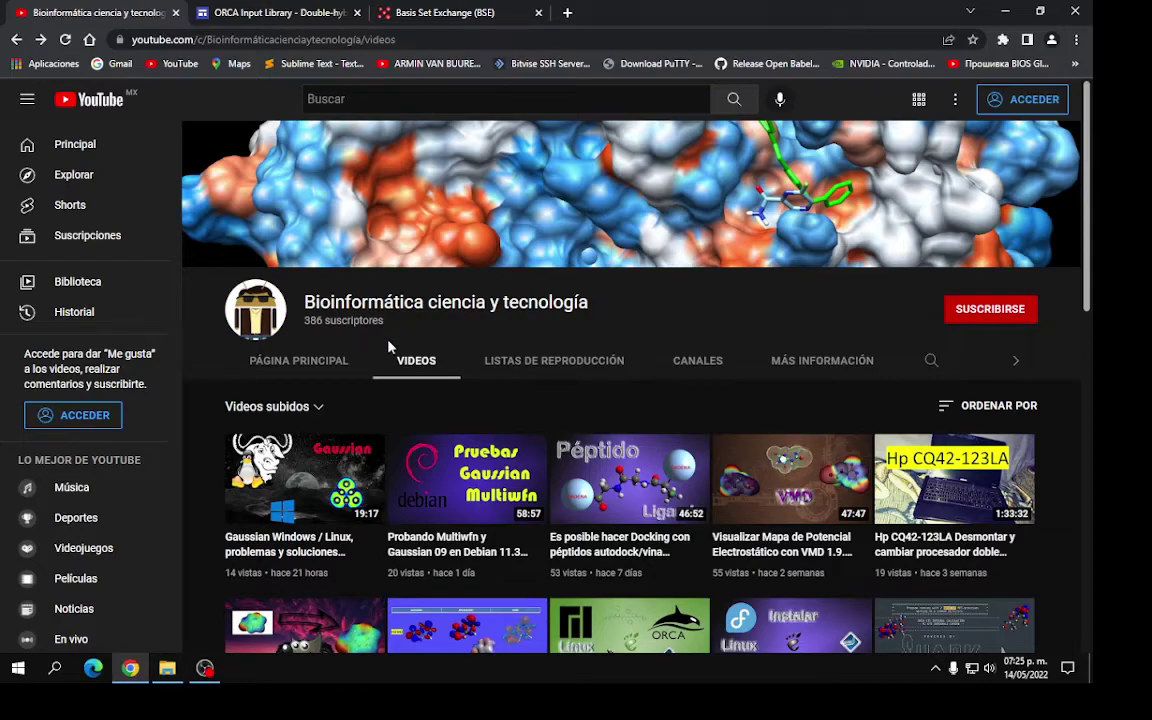
pyautogui.moveTo(398, 338); pyautogui.dragTo(282, 268)
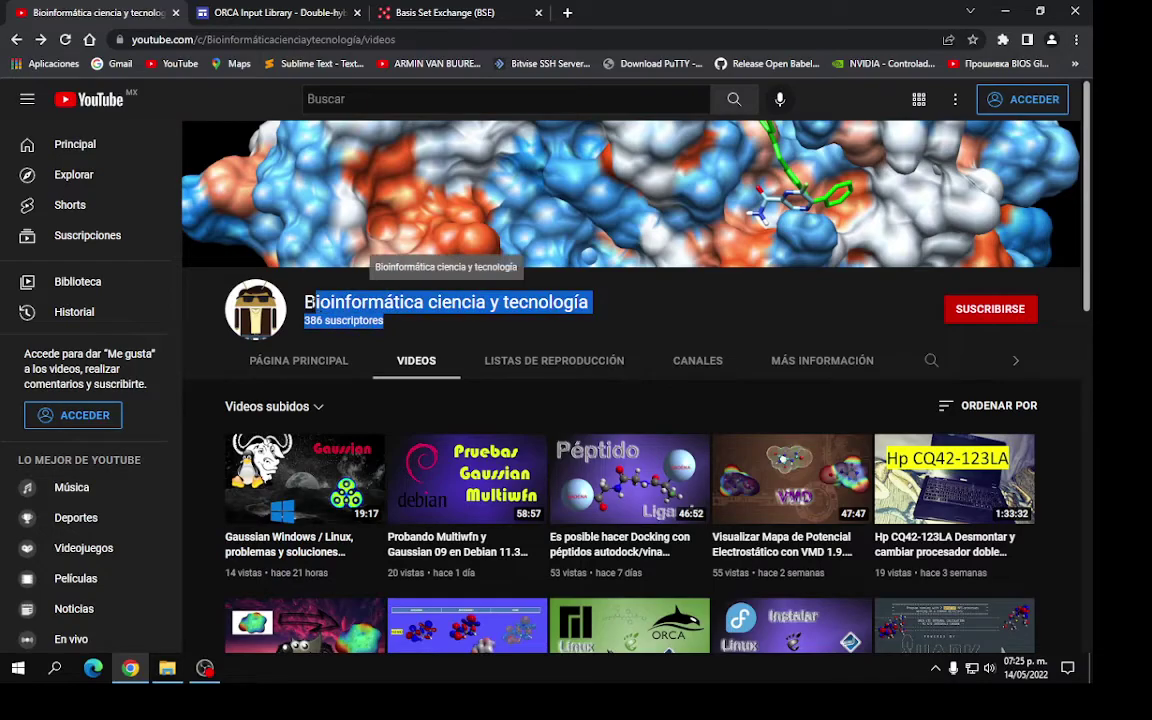
pyautogui.click(420, 334)
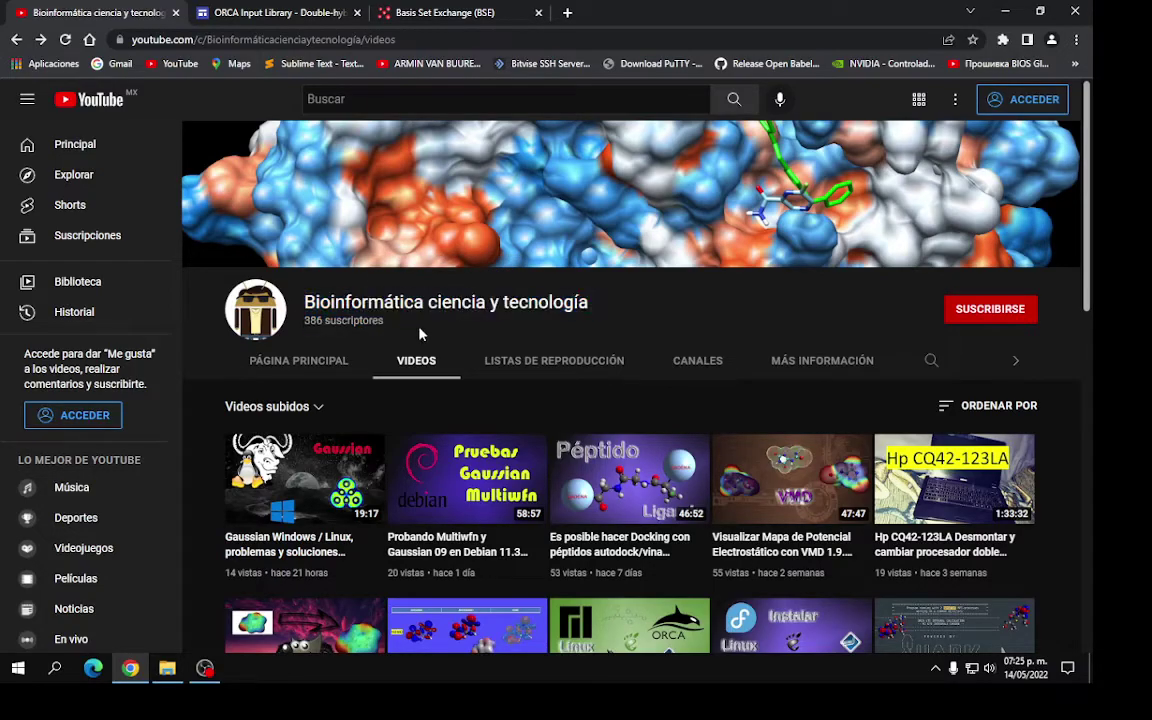
pyautogui.moveTo(420, 334); pyautogui.dragTo(318, 290)
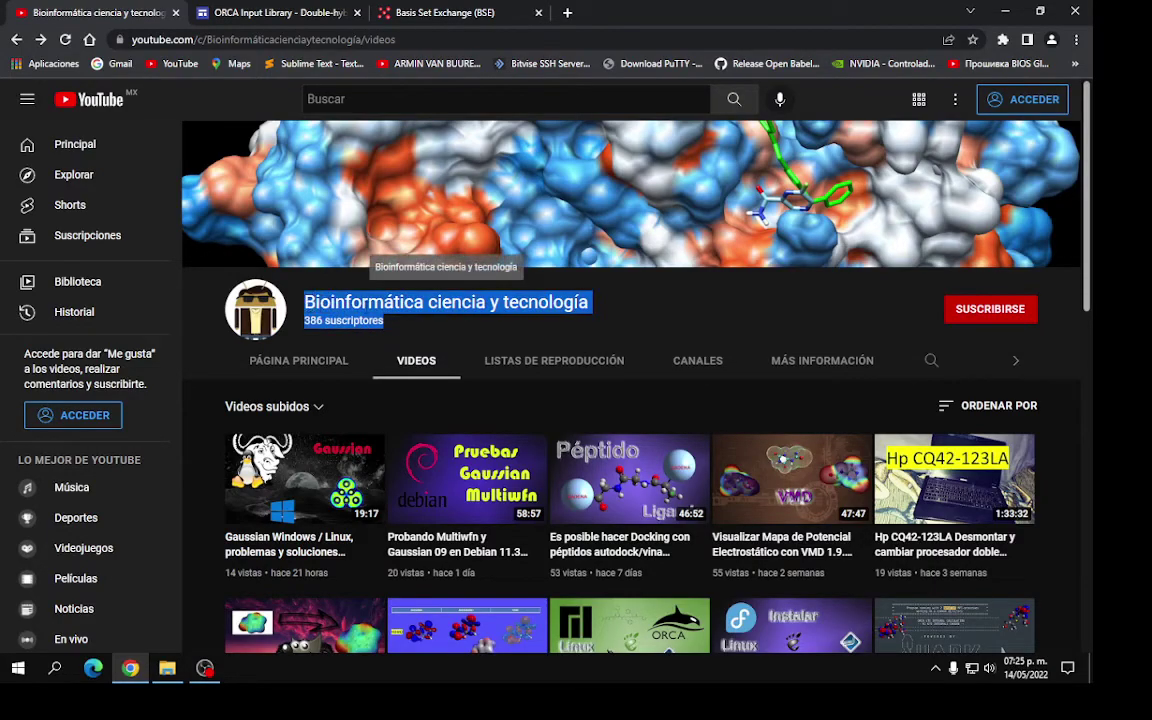
pyautogui.click(420, 332)
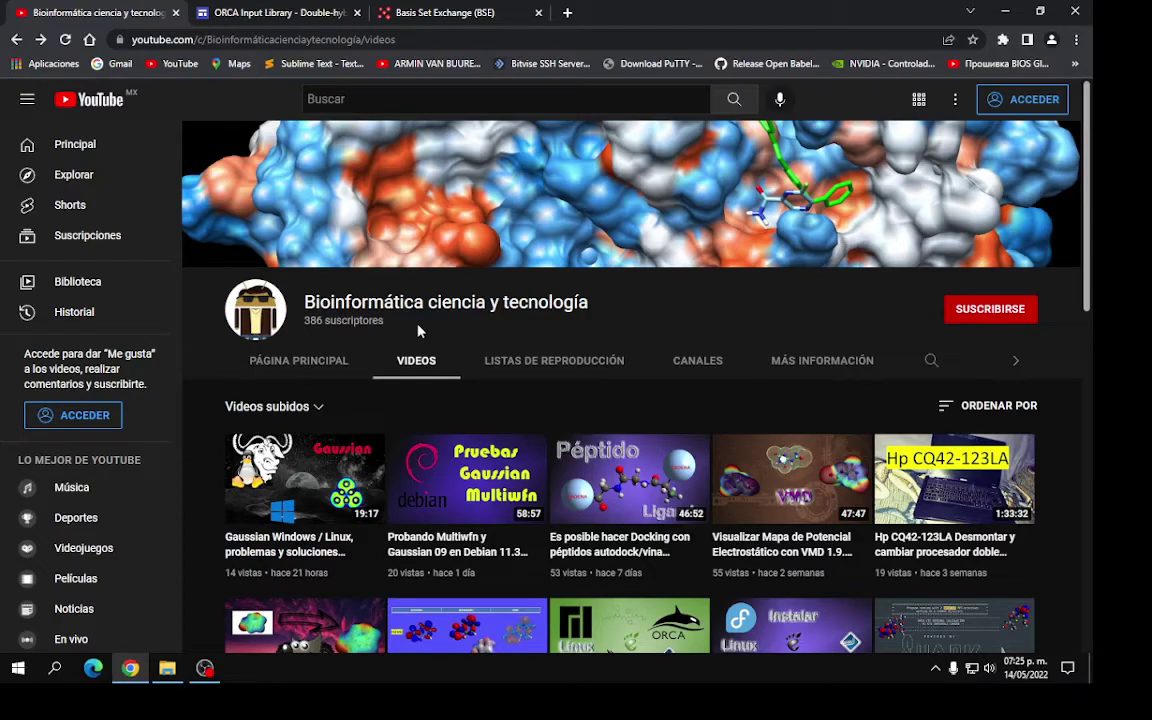
pyautogui.tripleClick(378, 295)
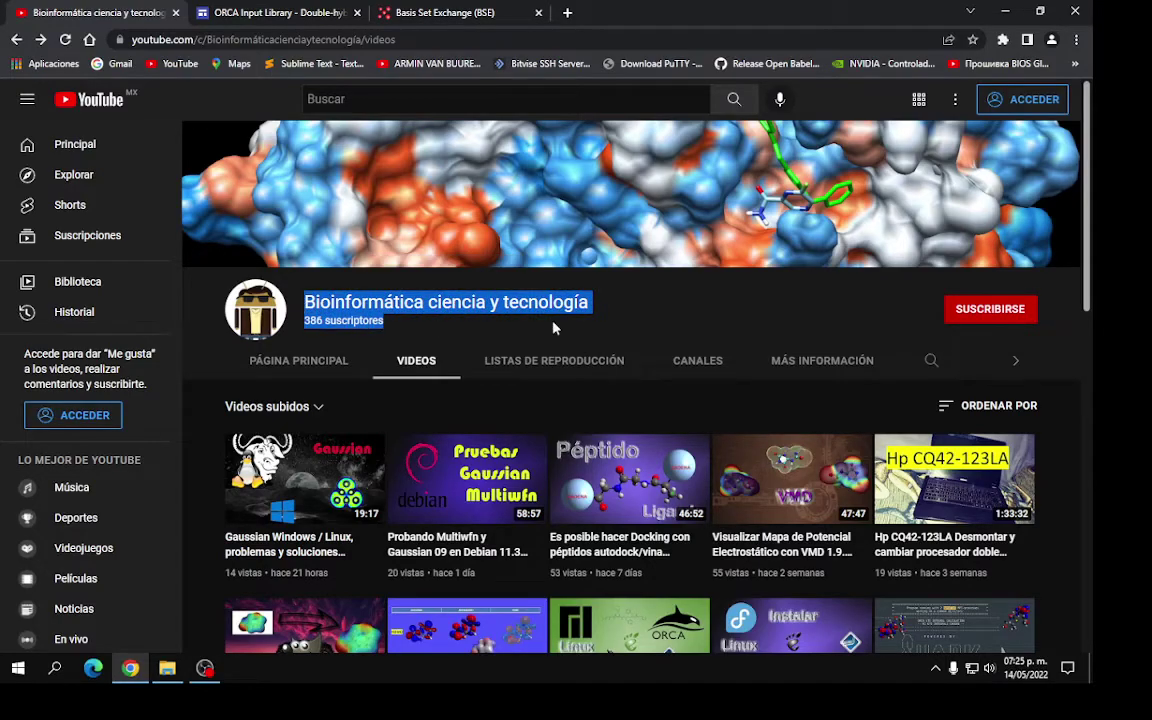
pyautogui.click(629, 320)
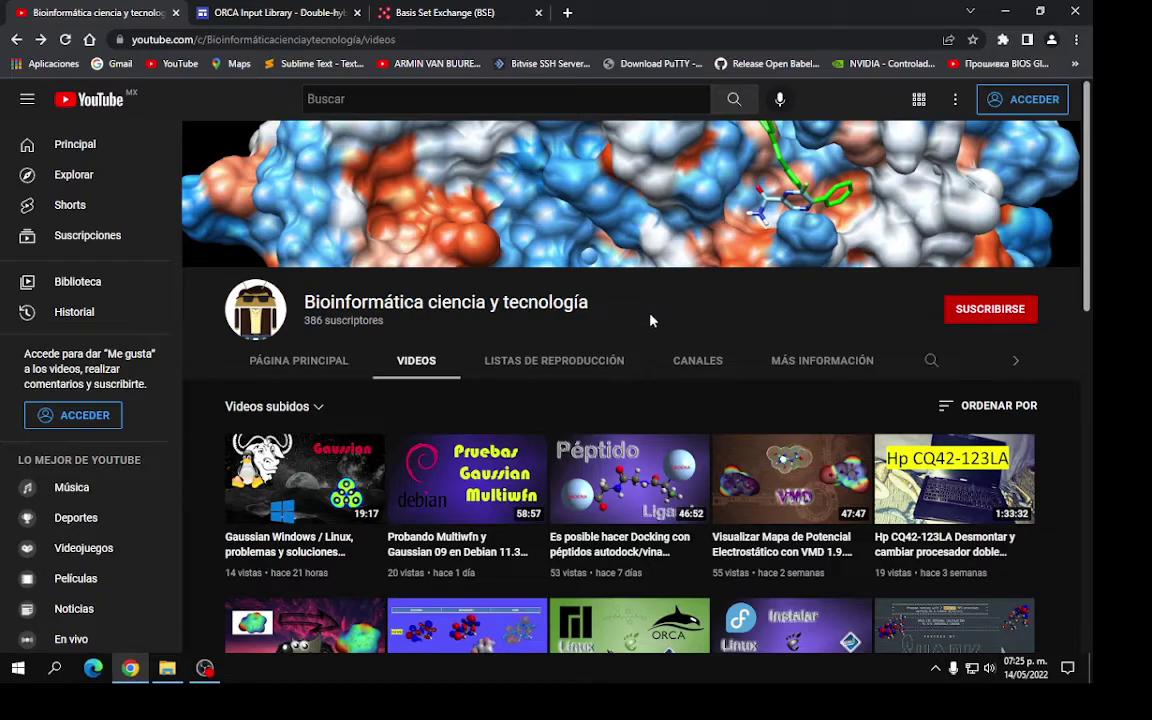
pyautogui.moveTo(384, 320); pyautogui.dragTo(627, 309)
pyautogui.click(1005, 11)
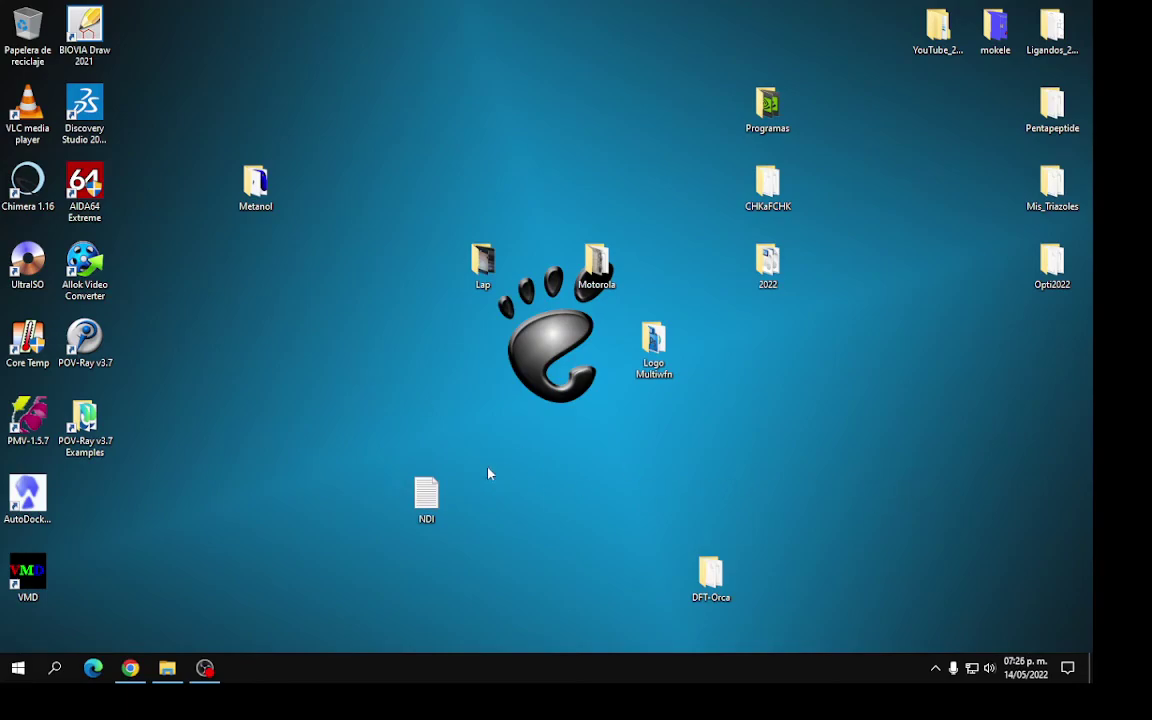
pyautogui.moveTo(144, 36); pyautogui.dragTo(1093, 630)
pyautogui.click(378, 399)
# Return to Chrome, look over the Basis Set Exchange page, and close its tab
pyautogui.click(130, 668)
pyautogui.click(413, 12)
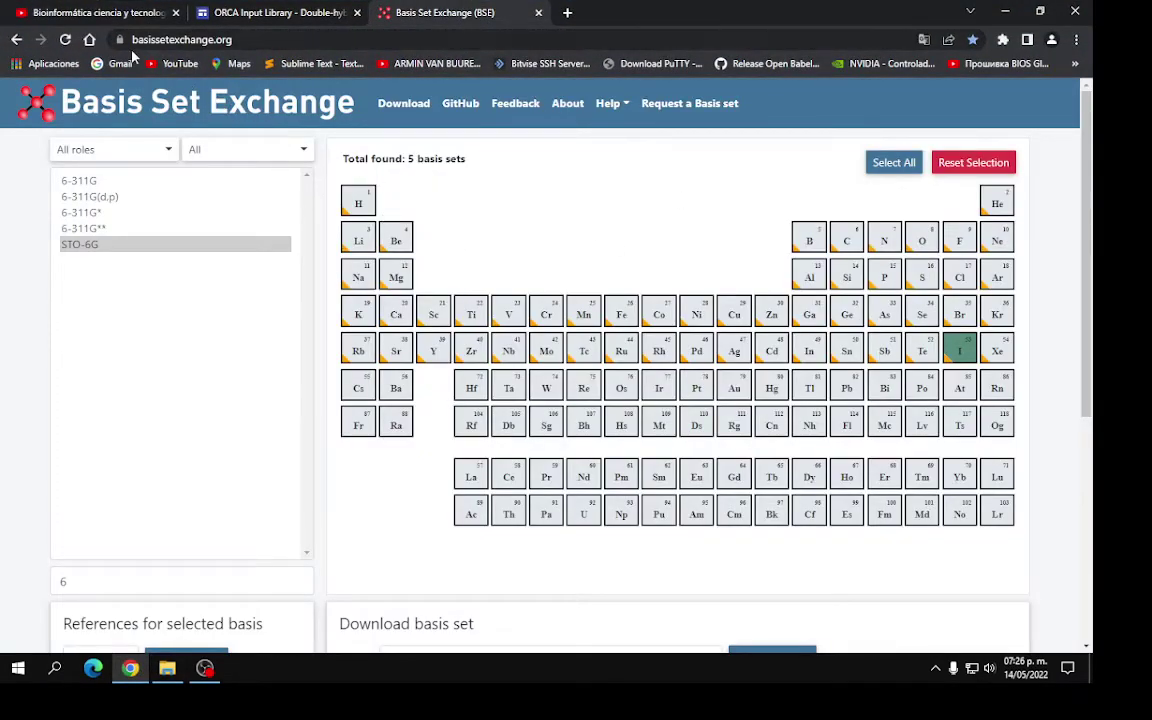
pyautogui.click(200, 40)
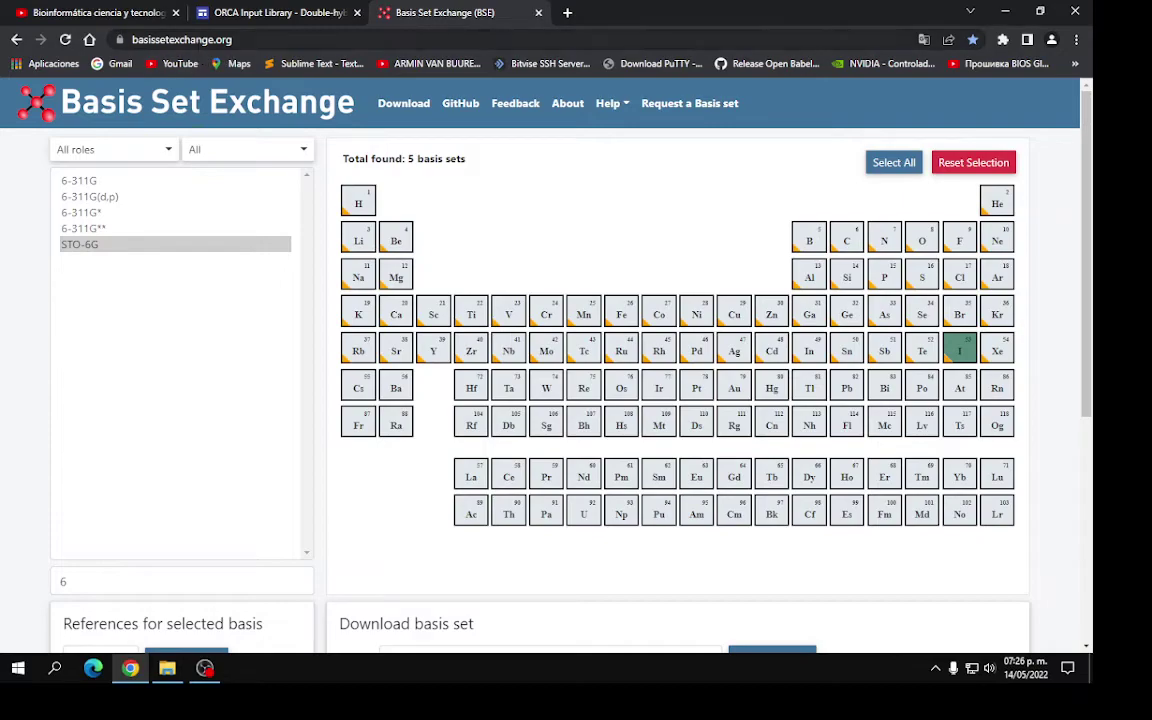
pyautogui.click(555, 246)
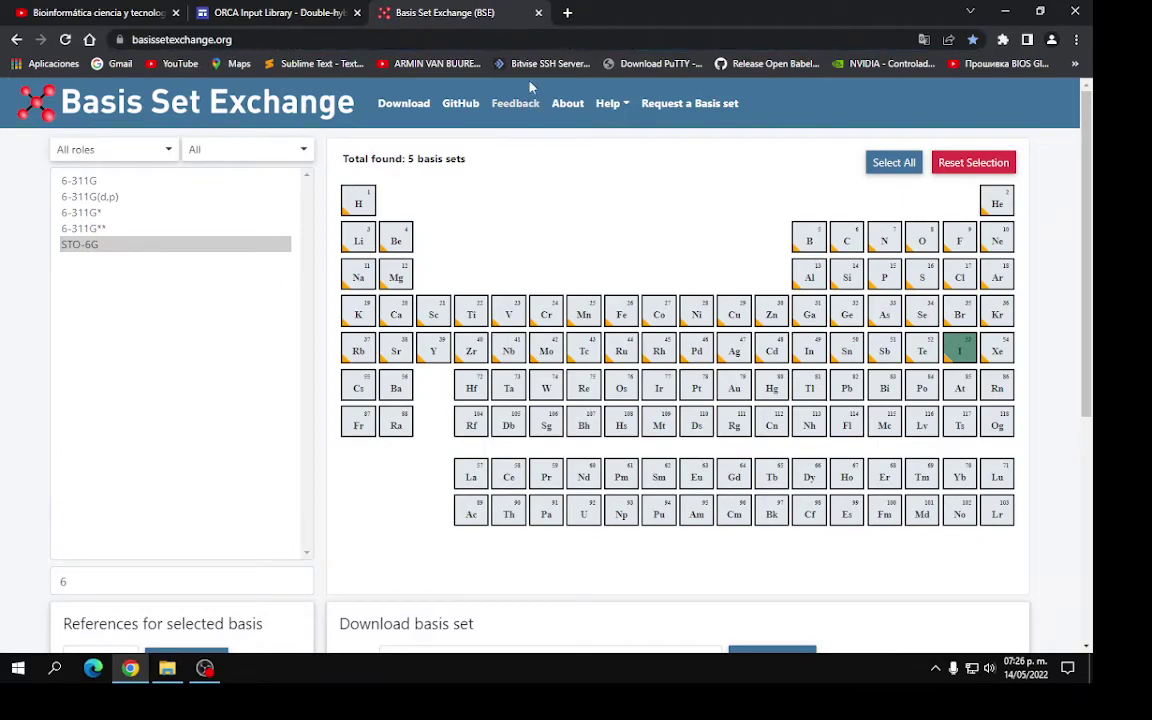
pyautogui.scroll(-2, 560, 195)
pyautogui.scroll(2, 569, 296)
pyautogui.click(538, 12)
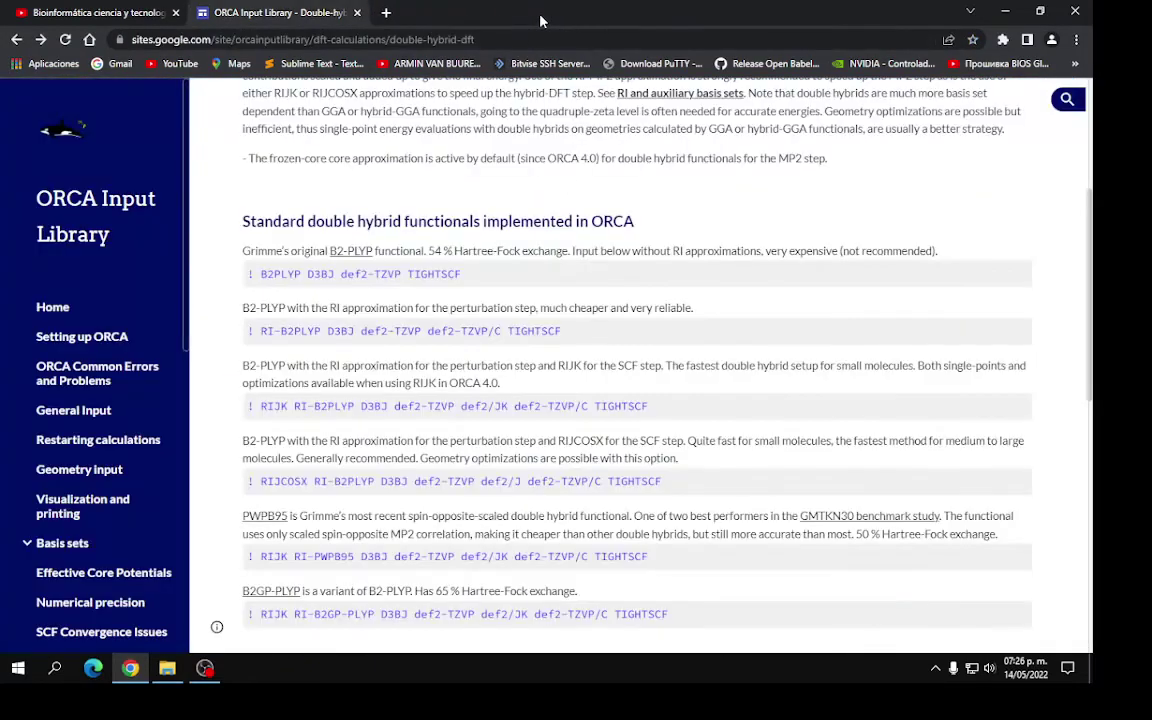
# Leave the ORCA Input Library page for the Google home page, search for orca forum, and open the ORCA Forum portal
pyautogui.scroll(3, 622, 355)
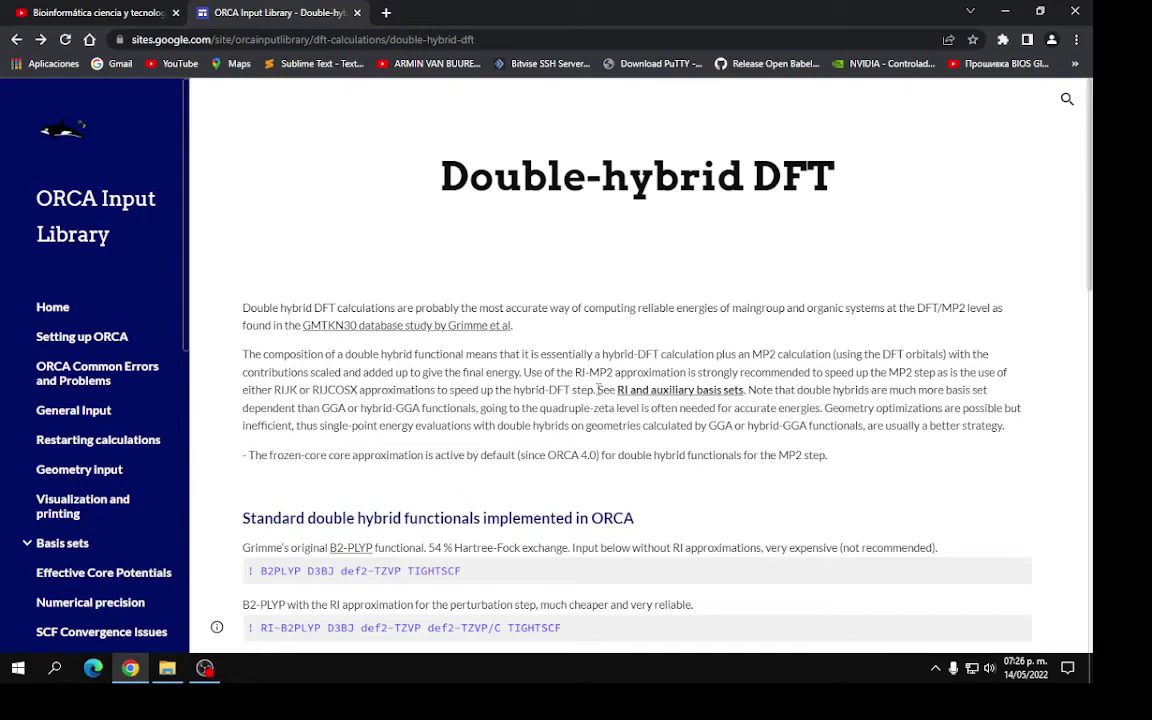
pyautogui.click(89, 39)
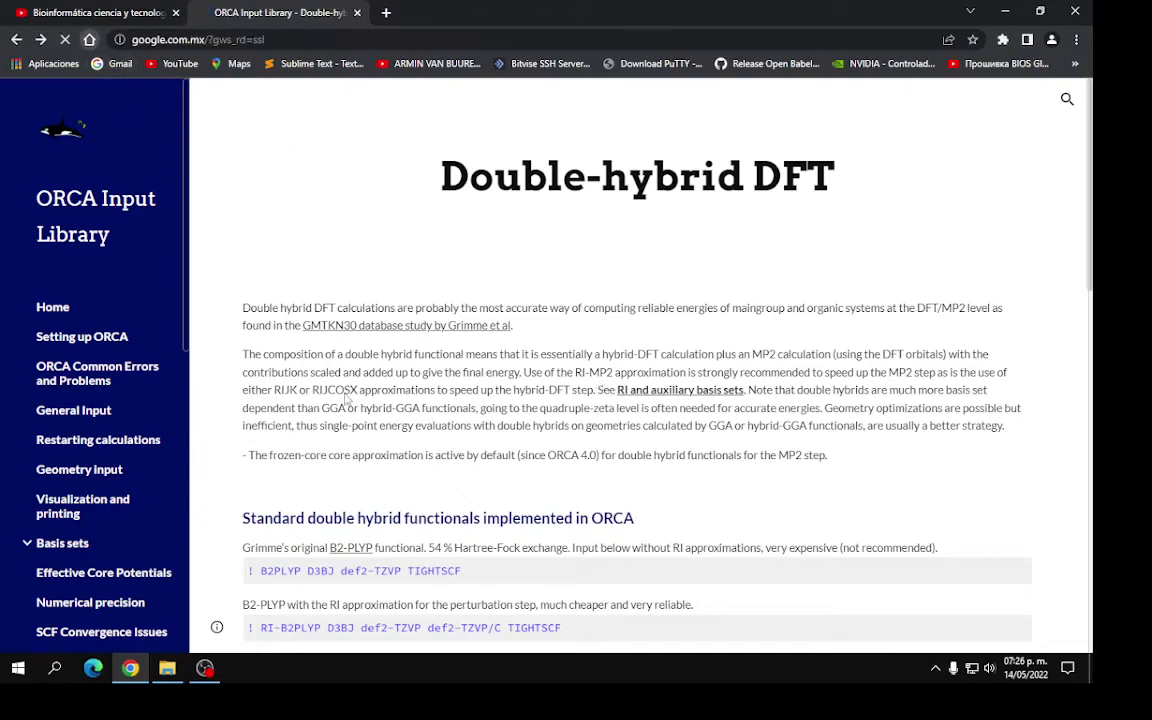
pyautogui.write('o')
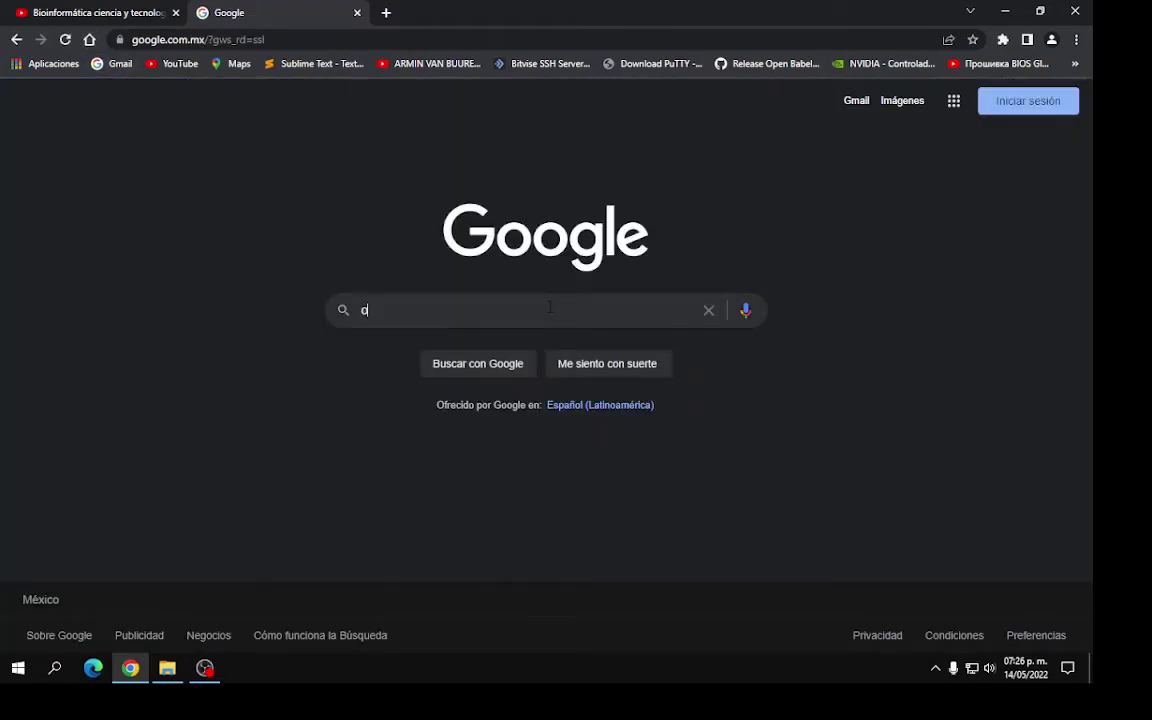
pyautogui.write('rca forum')
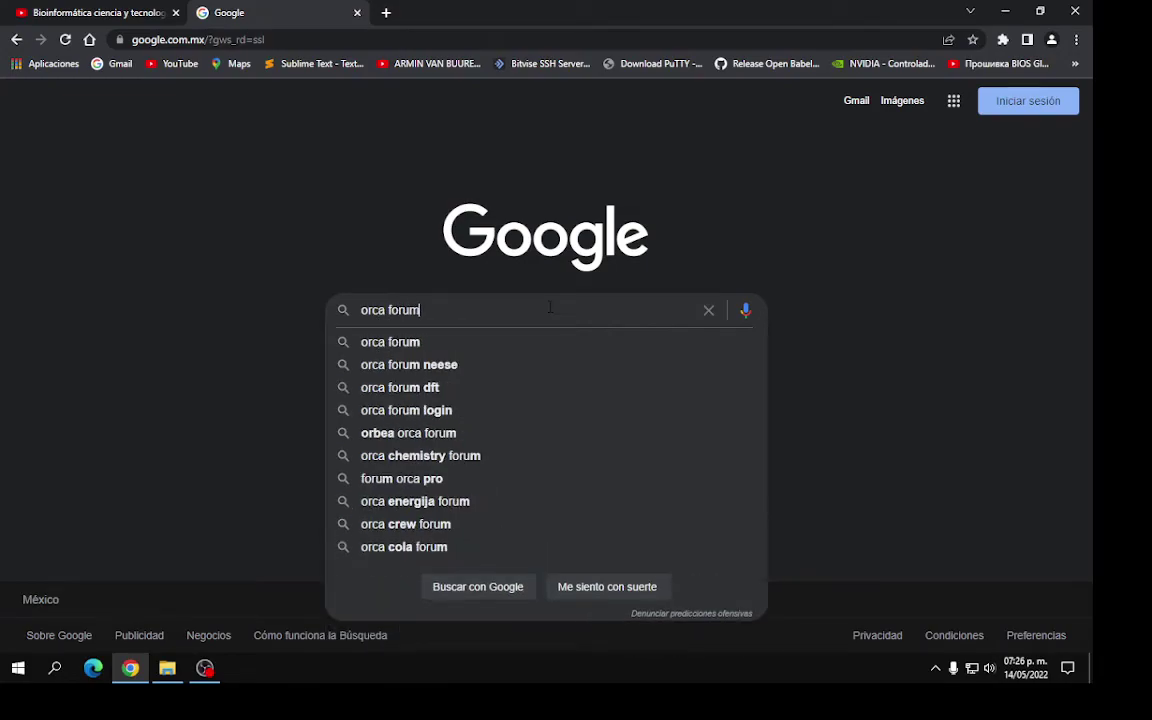
pyautogui.press('Return')
pyautogui.click(224, 247)
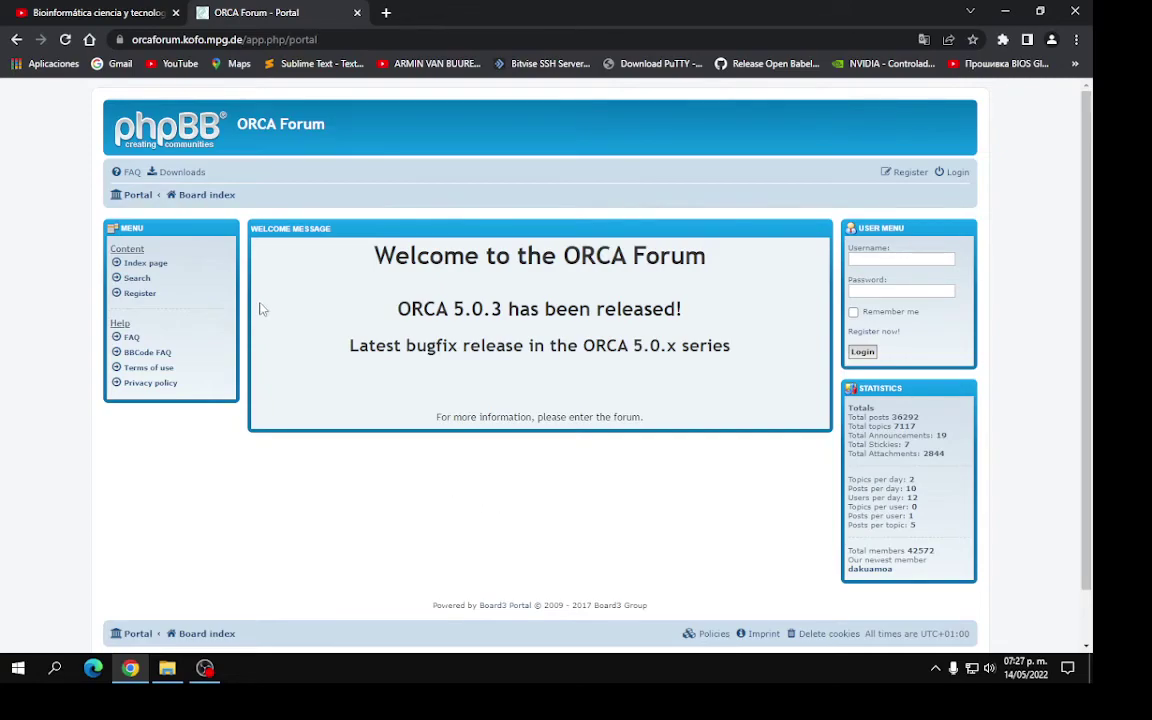
# Close the ORCA Forum page and the Chrome window, leaving only the desktop
pyautogui.click(357, 13)
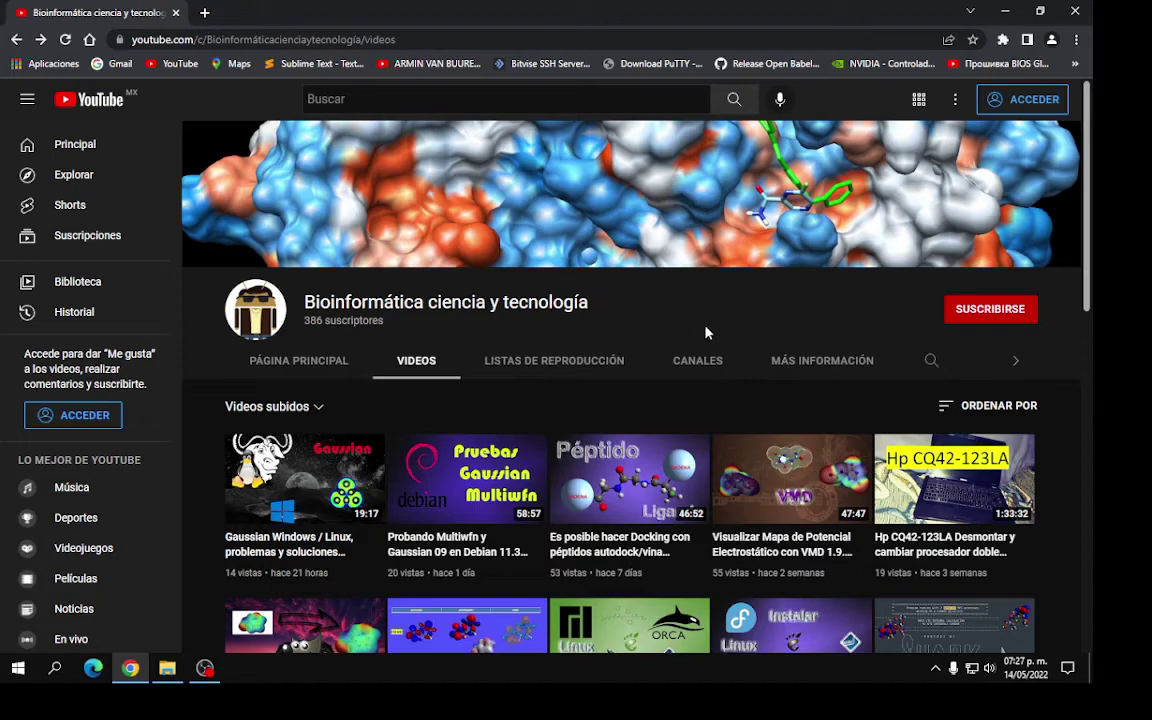
pyautogui.click(1005, 11)
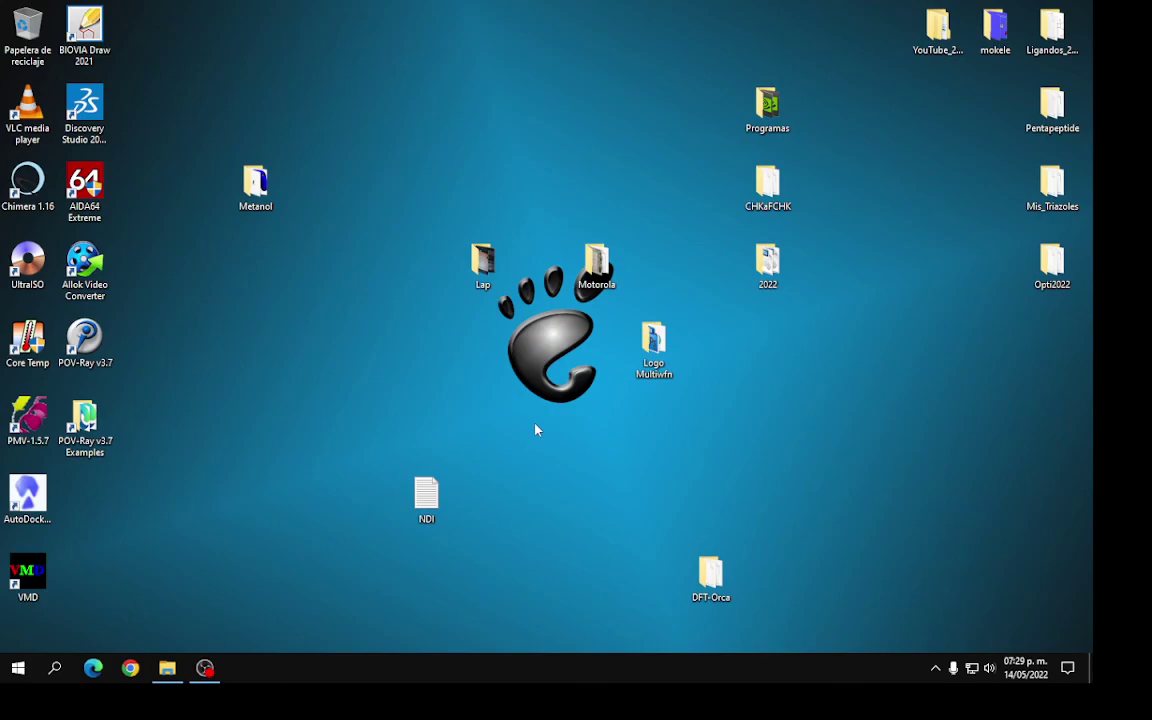
pyautogui.click(935, 668)
pyautogui.click(838, 539)
pyautogui.moveTo(117, 7); pyautogui.dragTo(1093, 663)
pyautogui.click(903, 532)
pyautogui.moveTo(113, 4); pyautogui.dragTo(1060, 620)
pyautogui.click(760, 458)
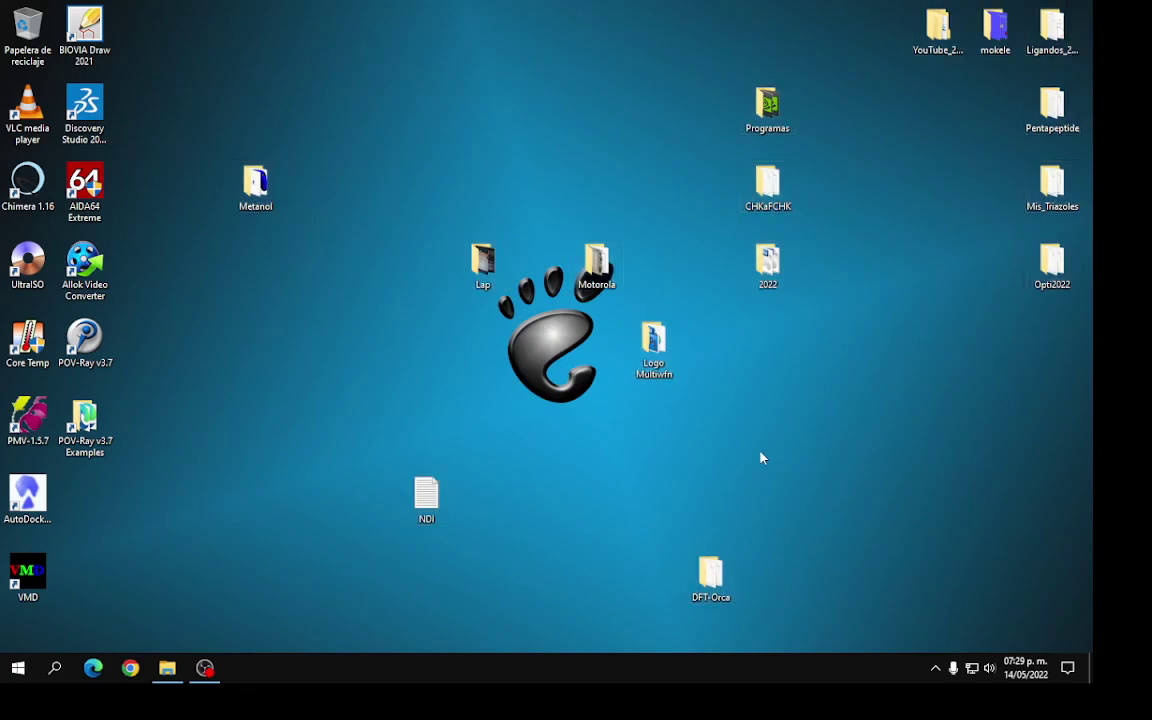